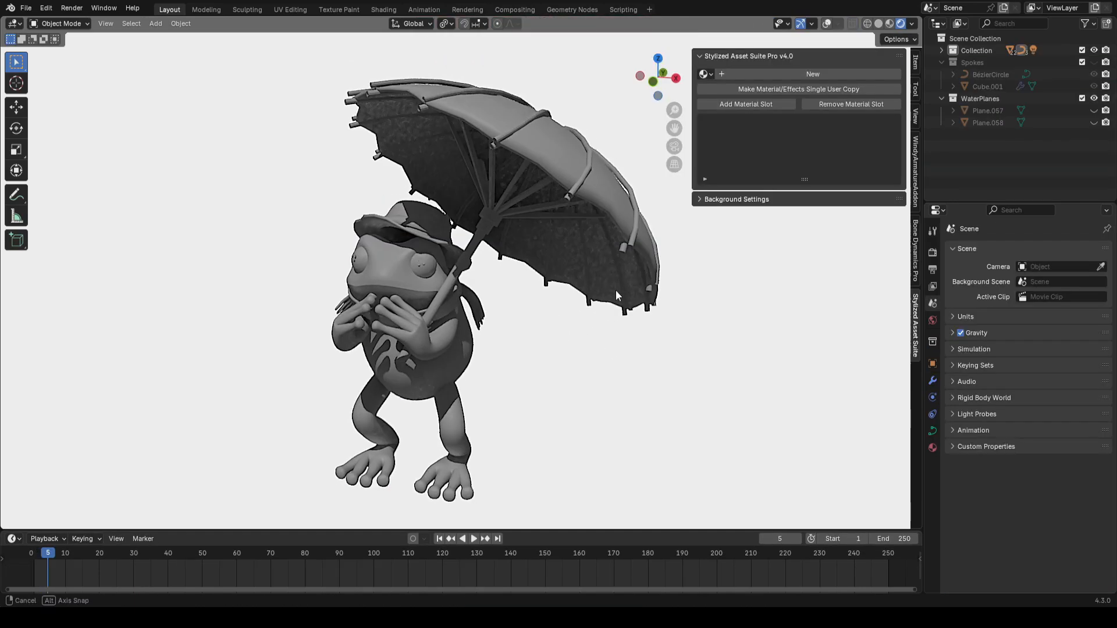
middle_drag(616, 290, 625, 285)
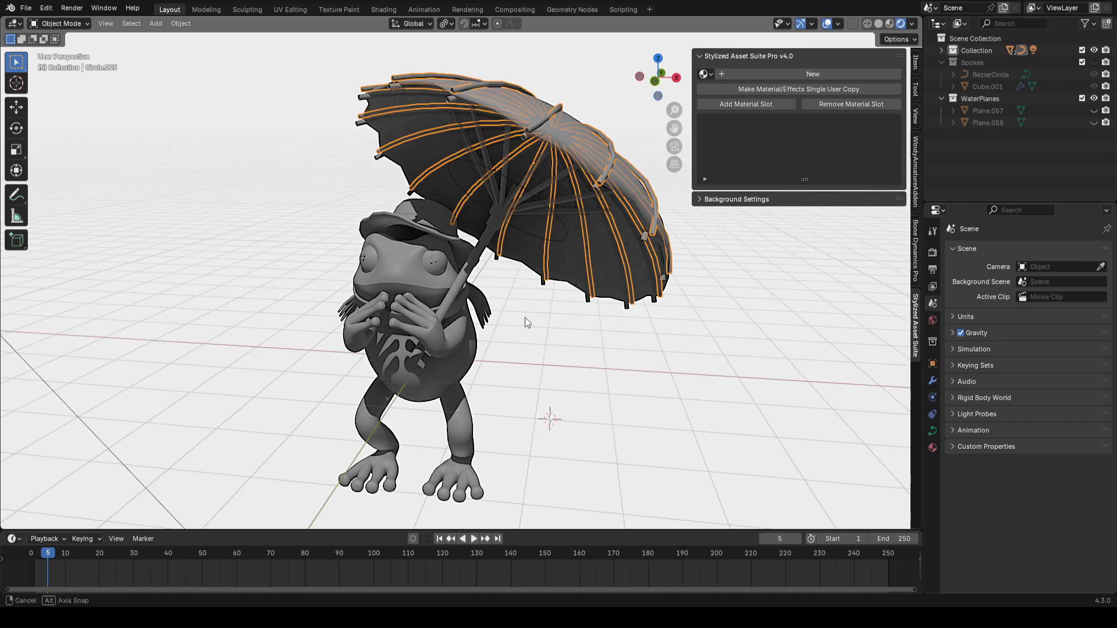
middle_drag(525, 317, 558, 311)
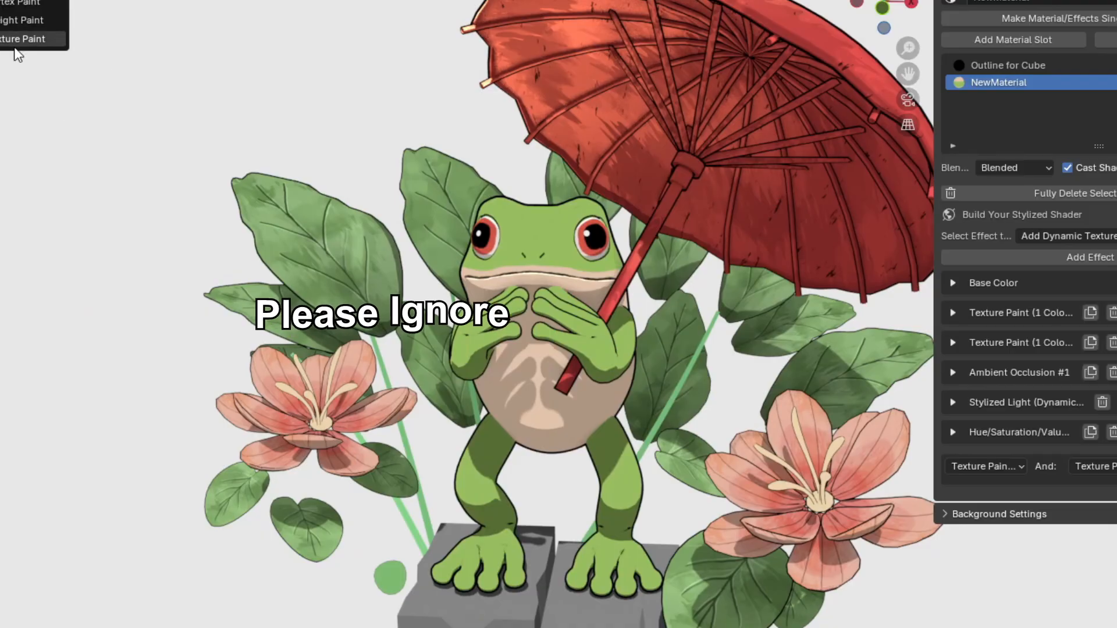
click(15, 46)
shift+middle_drag(829, 274, 838, 269)
click(569, 1)
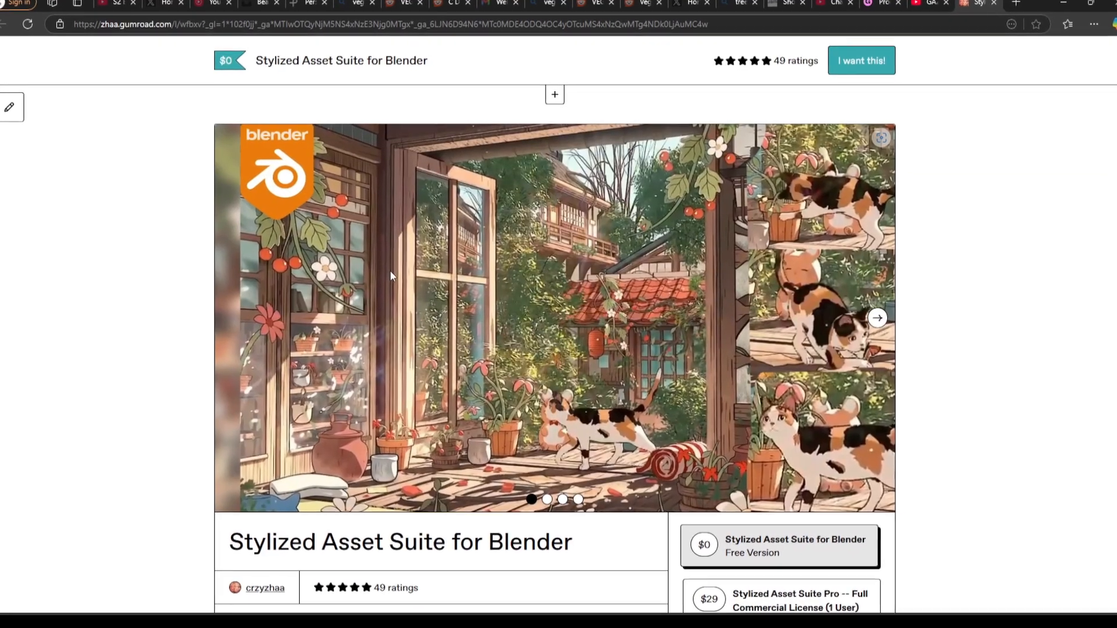
Step: Select the free version of Stylized Asset Suite for Blender on its Gumroad product page
scroll(411, 263, down, 1)
drag(410, 263, 299, 406)
click(688, 433)
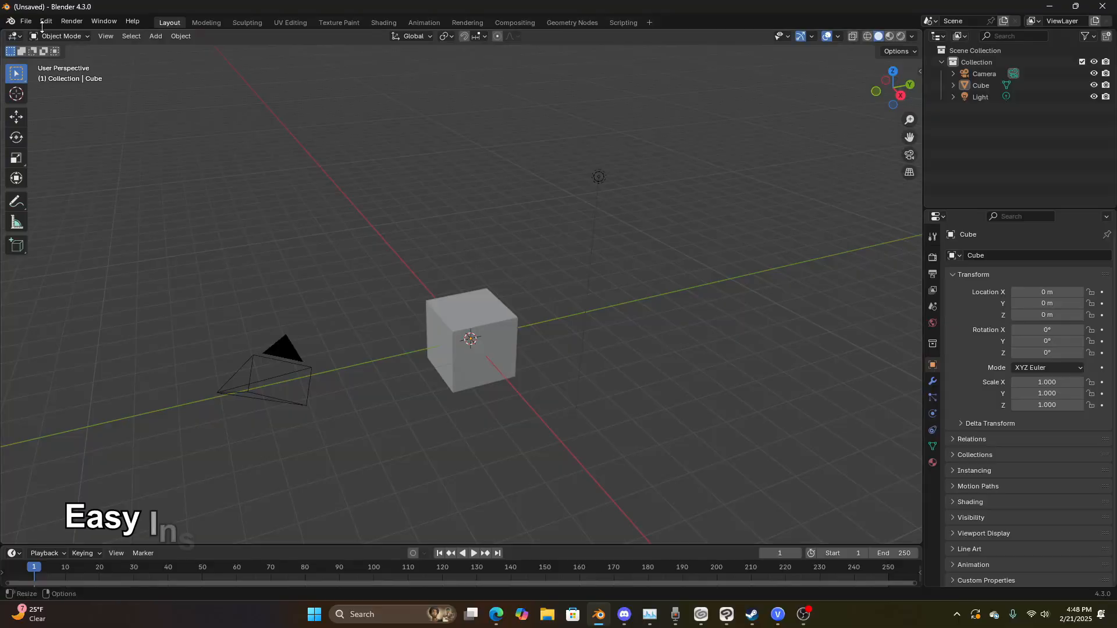
Step: Open the add-on preferences and install the Stylized Asset Suite add-on zip from disk
click(46, 21)
click(95, 184)
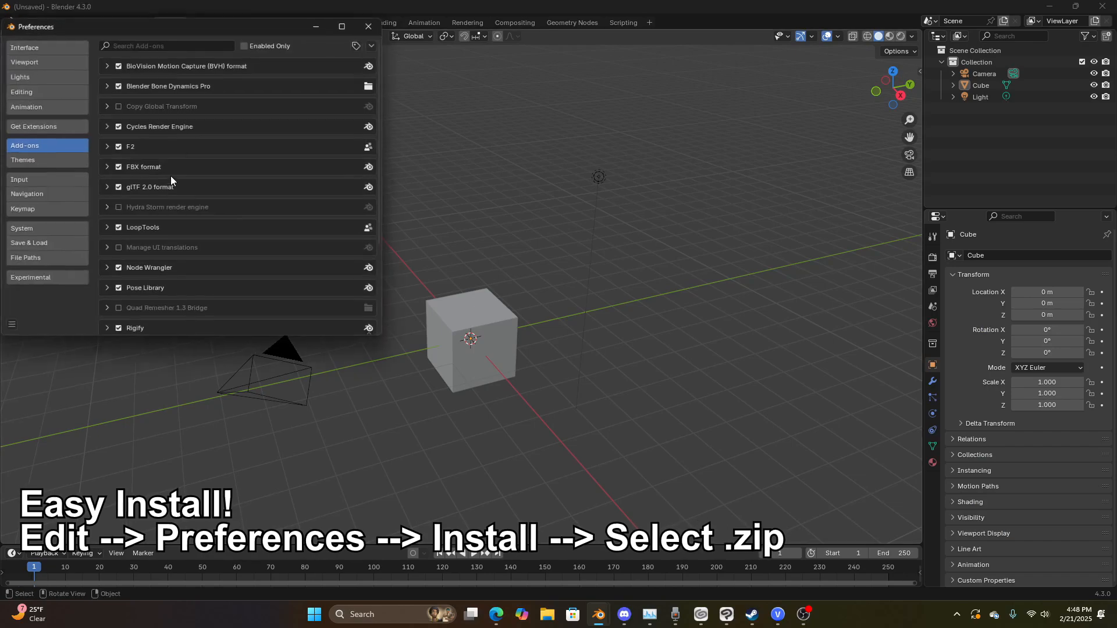
click(374, 44)
click(328, 72)
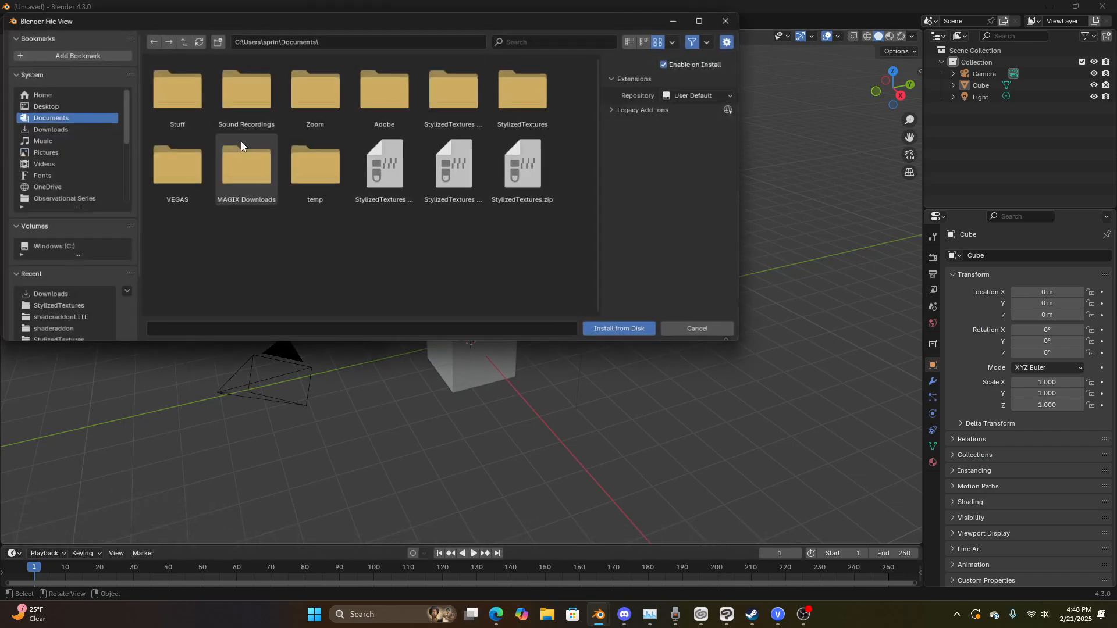
click(169, 87)
click(184, 96)
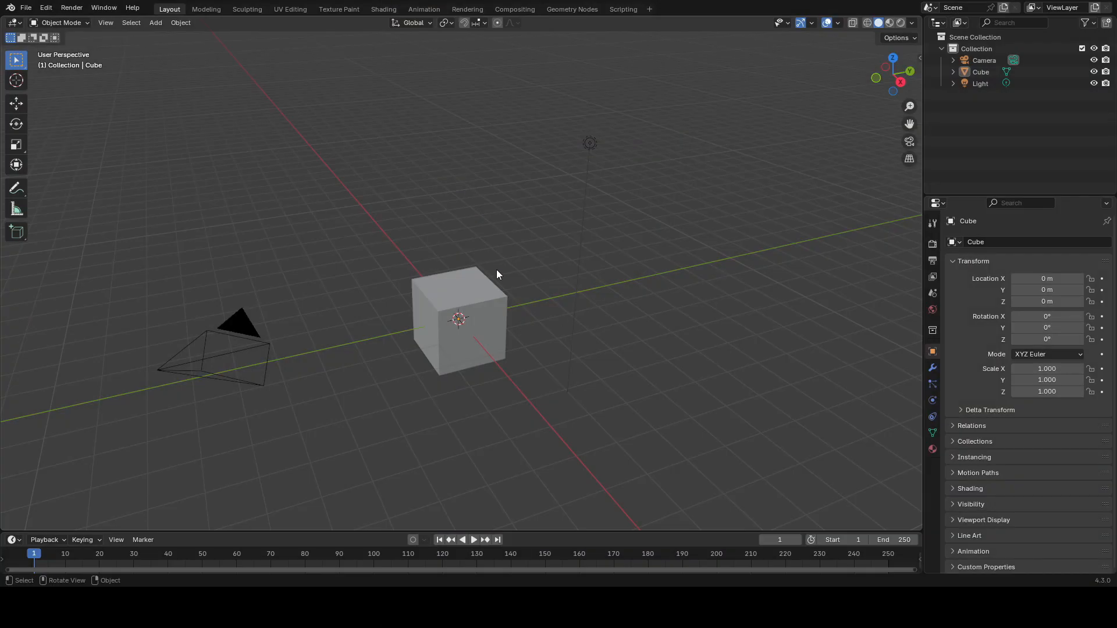
Step: Delete all objects in the default scene
key(a)
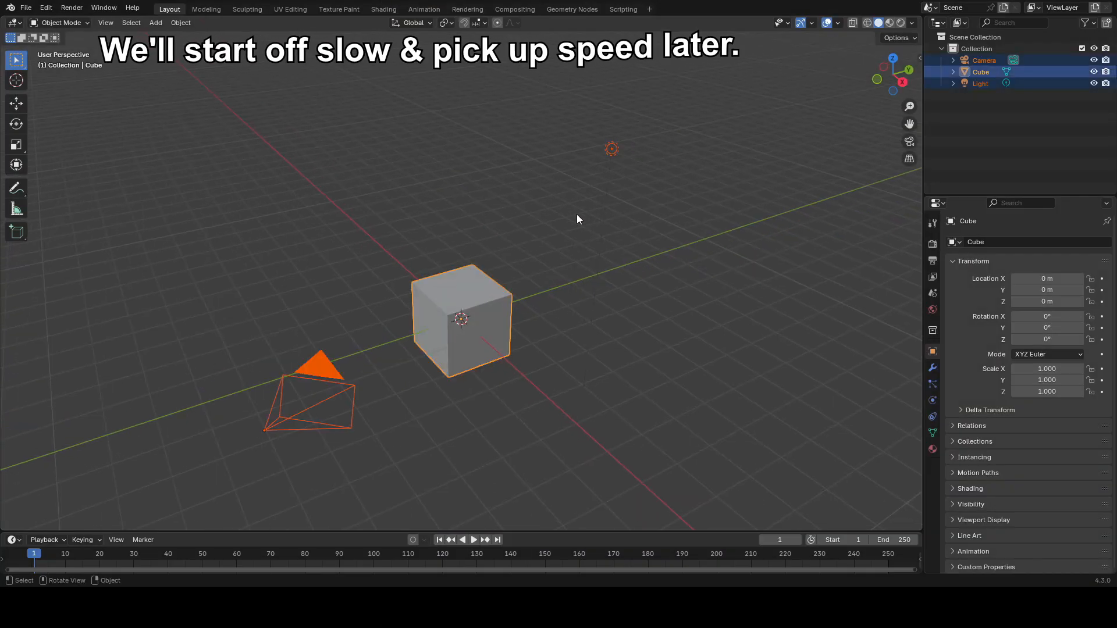
key(Delete)
Step: Add a new cube and give it a level 1 subdivision surface
middle_drag(558, 254, 512, 298)
middle_drag(399, 310, 559, 278)
key(shift+a)
mouse_move(570, 276)
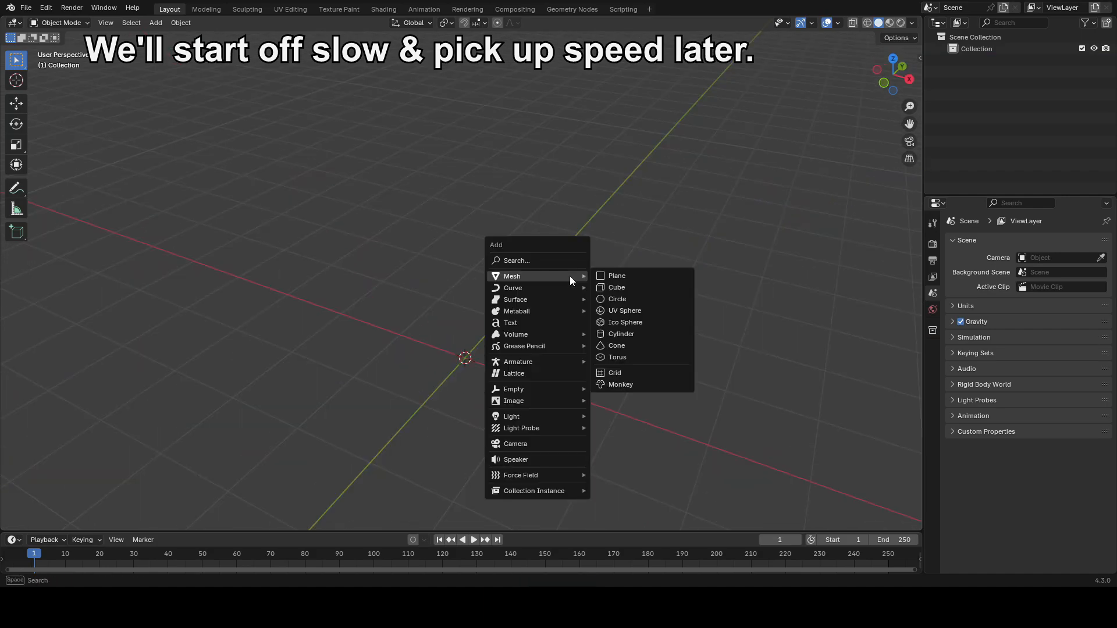
click(644, 285)
middle_drag(638, 296, 593, 264)
key(ctrl+1)
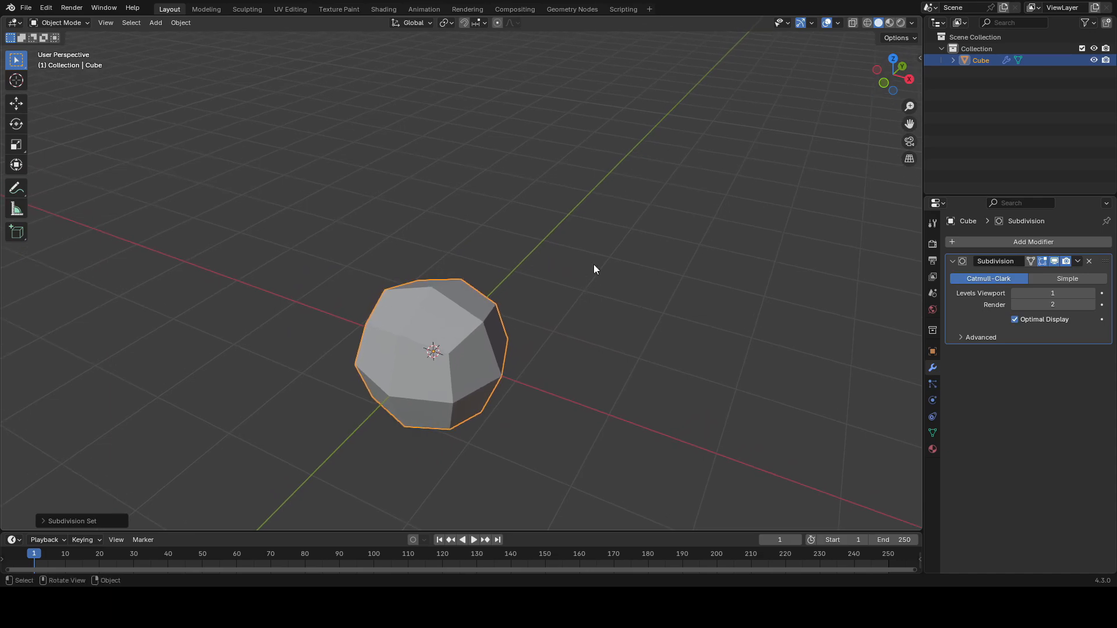
Step: Extrude the cube's top face upward in face select mode
key(Tab)
key(3)
click(481, 264)
middle_drag(481, 264, 518, 267)
key(e)
click(499, 176)
Step: Move the extruded top face along the Y axis
scroll(523, 201, up, 1)
middle_drag(559, 221, 499, 220)
key(g)
key(y)
click(370, 221)
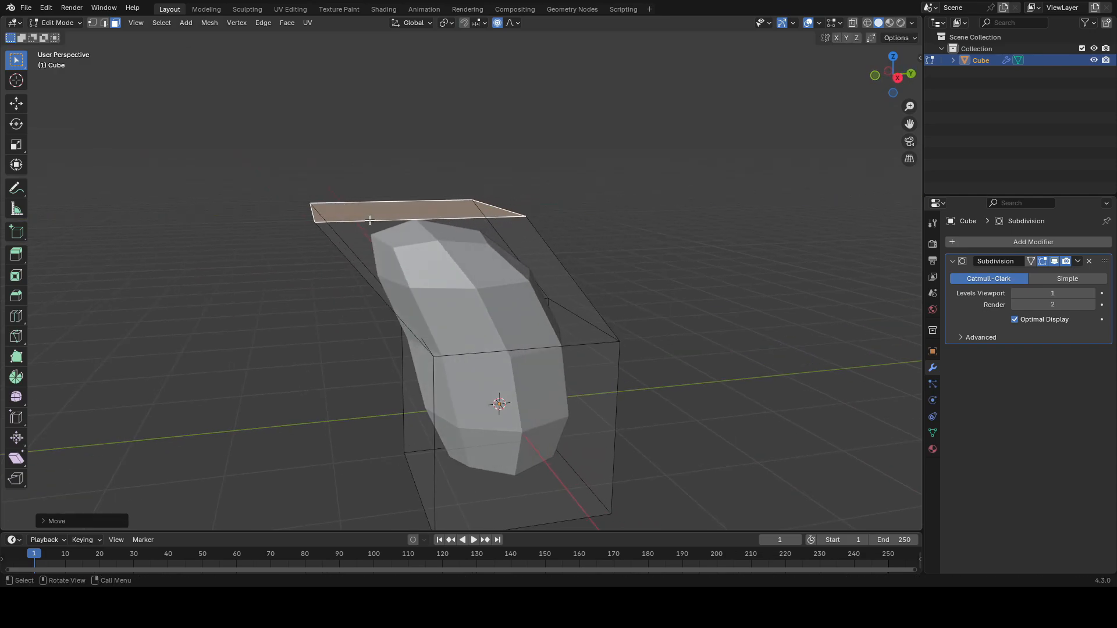
Step: Rotate the top face about X and move it along Z to bend the frog body, then leave edit mode
middle_drag(370, 220, 570, 264)
key(r)
key(x)
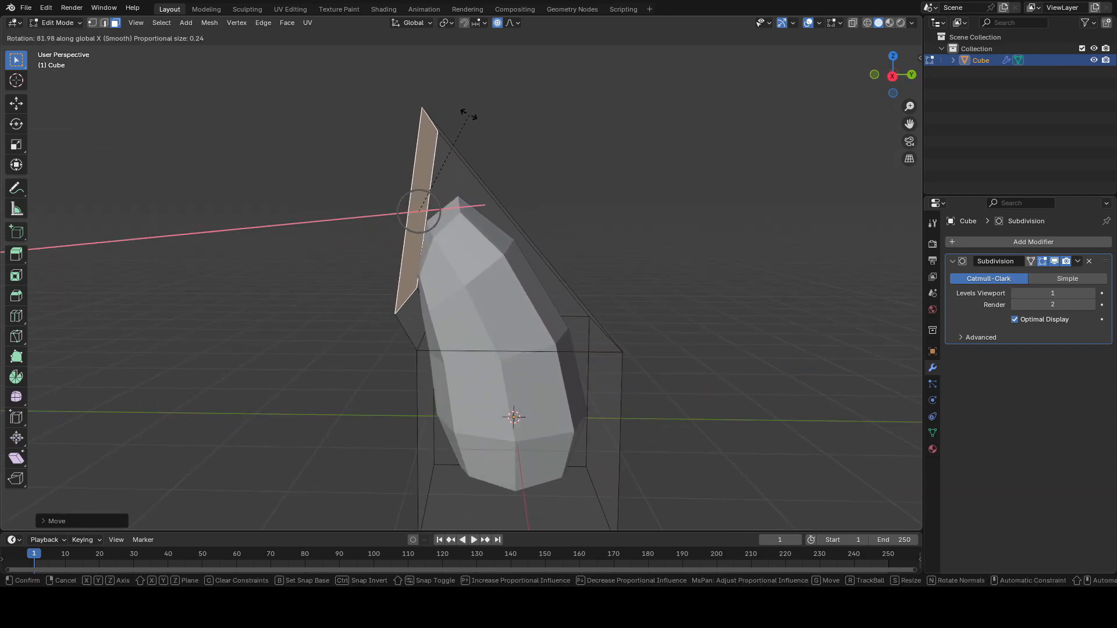
click(465, 110)
key(g)
key(y)
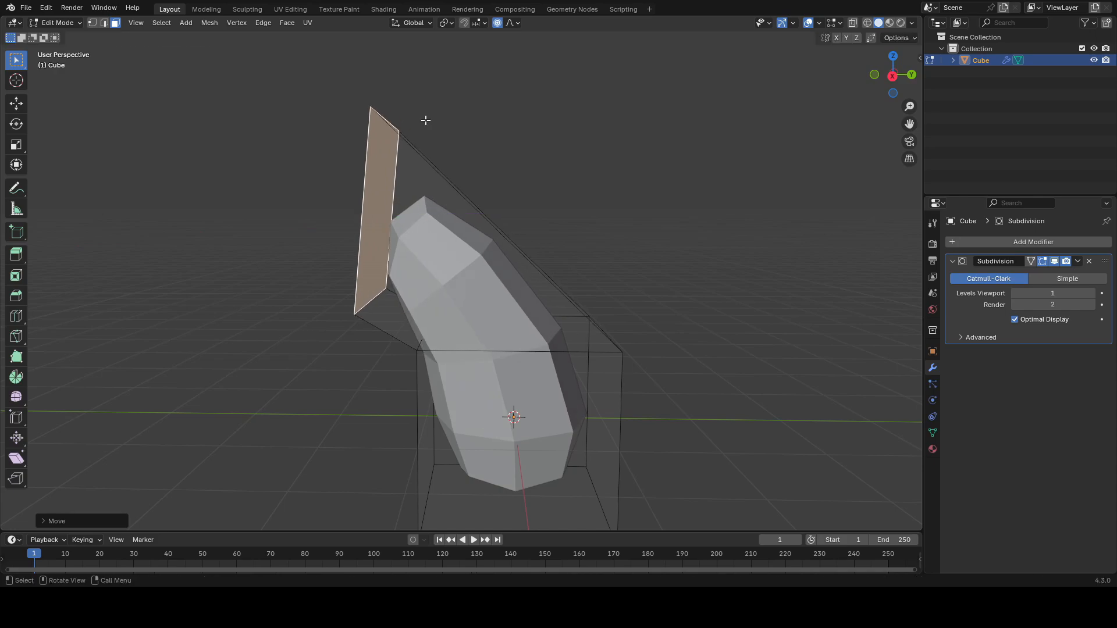
key(z)
click(427, 150)
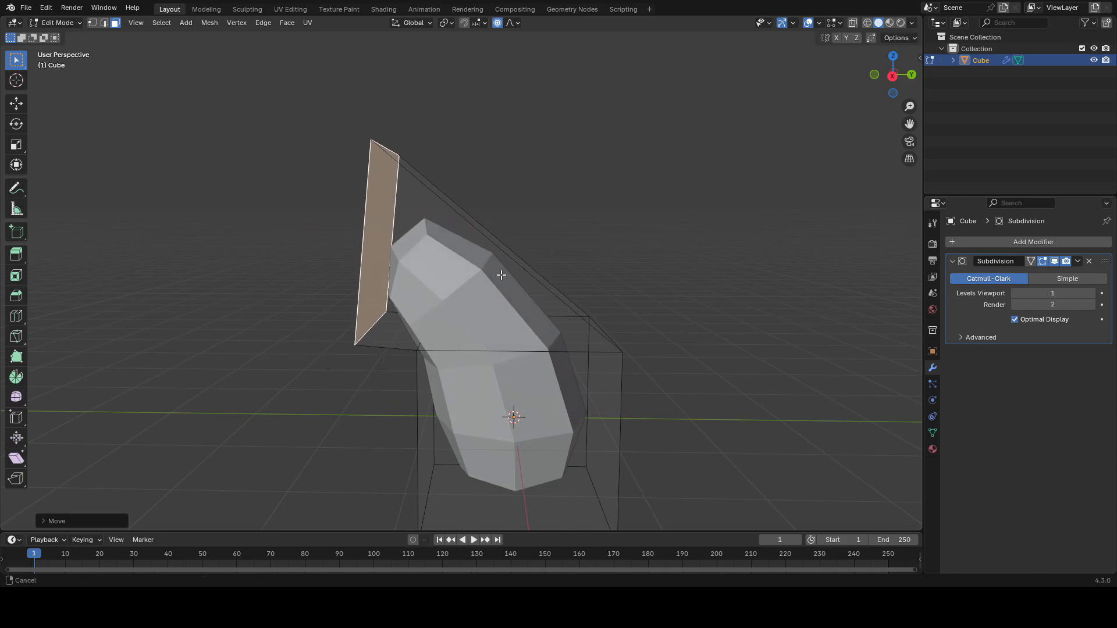
middle_drag(502, 275, 578, 231)
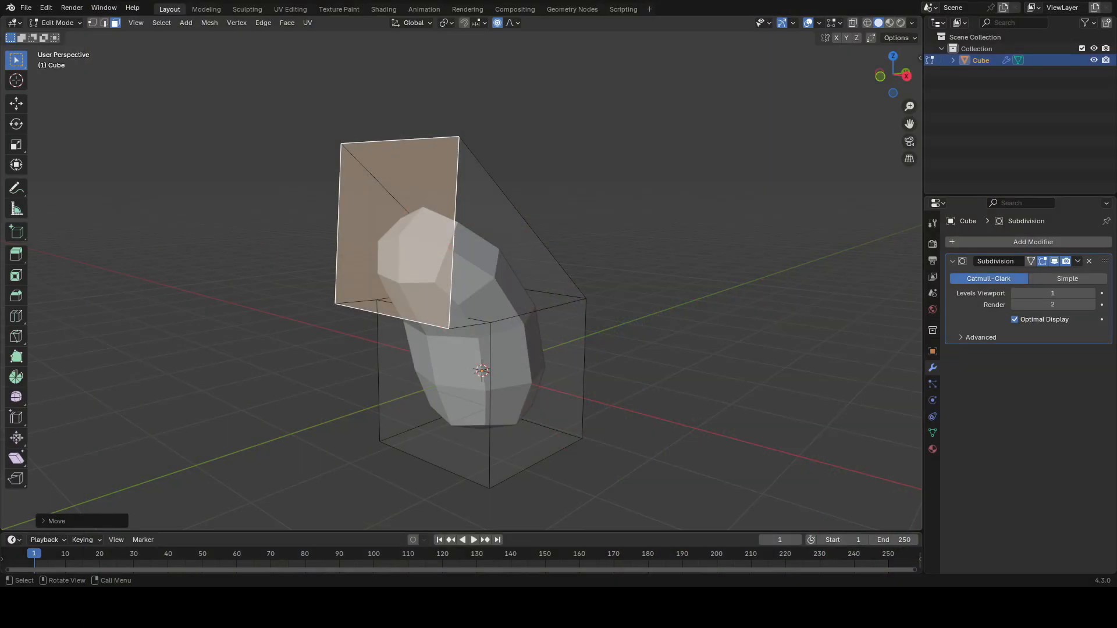
key(Tab)
Step: Add a plane near the body's base and merge all its vertices at center into a single vertex
middle_drag(559, 337, 550, 293)
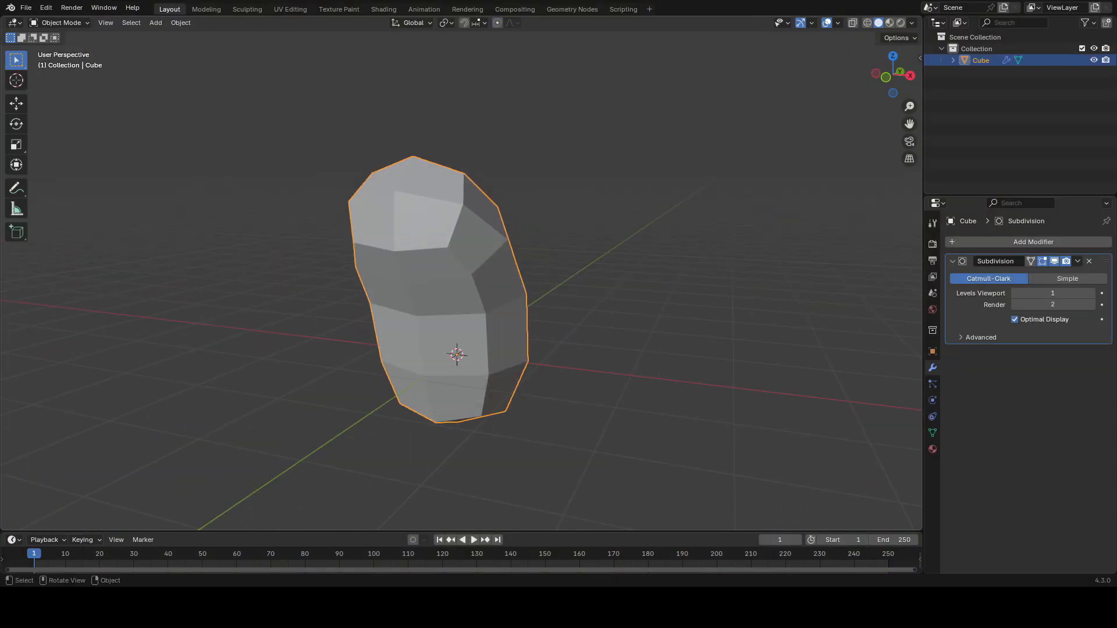
shift+right_drag(499, 381, 478, 399)
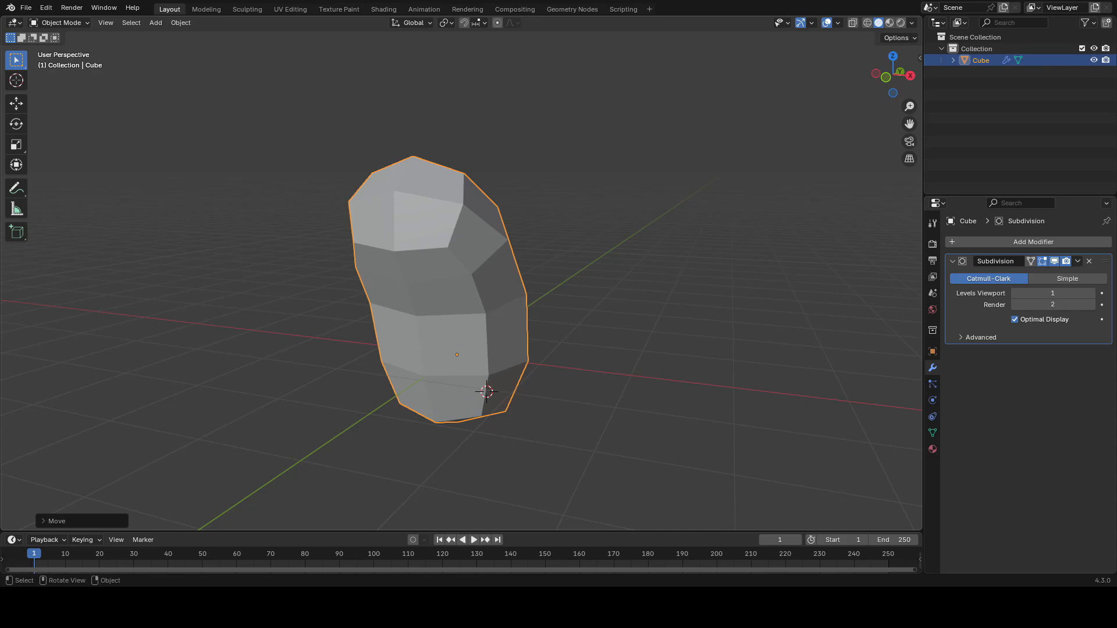
key(shift+a)
mouse_move(556, 308)
click(591, 308)
middle_drag(590, 309, 616, 302)
key(Tab)
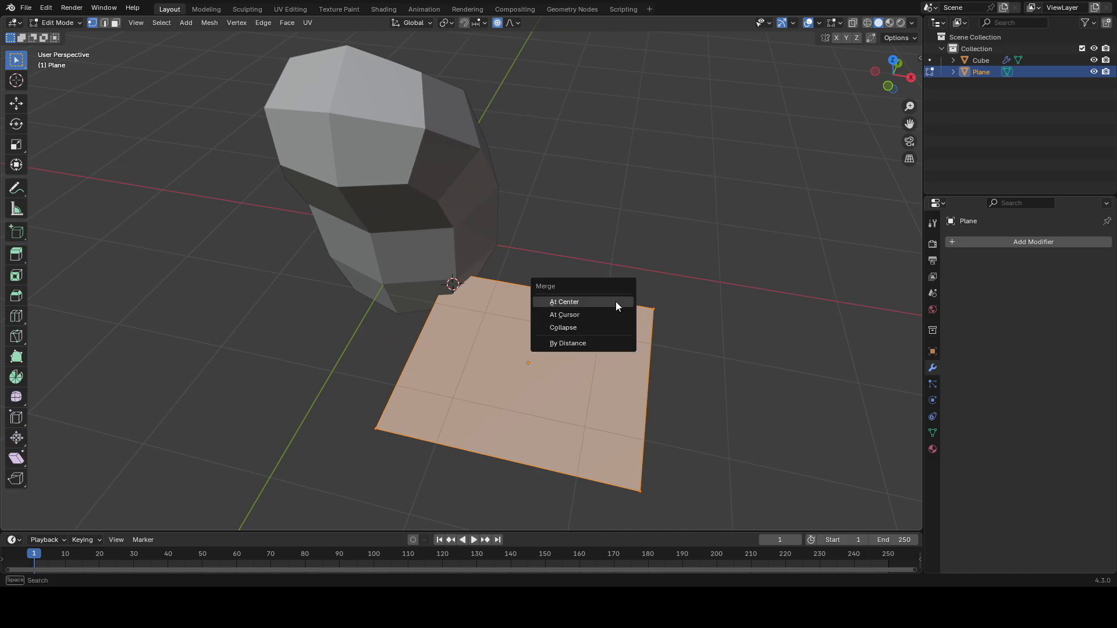
click(615, 301)
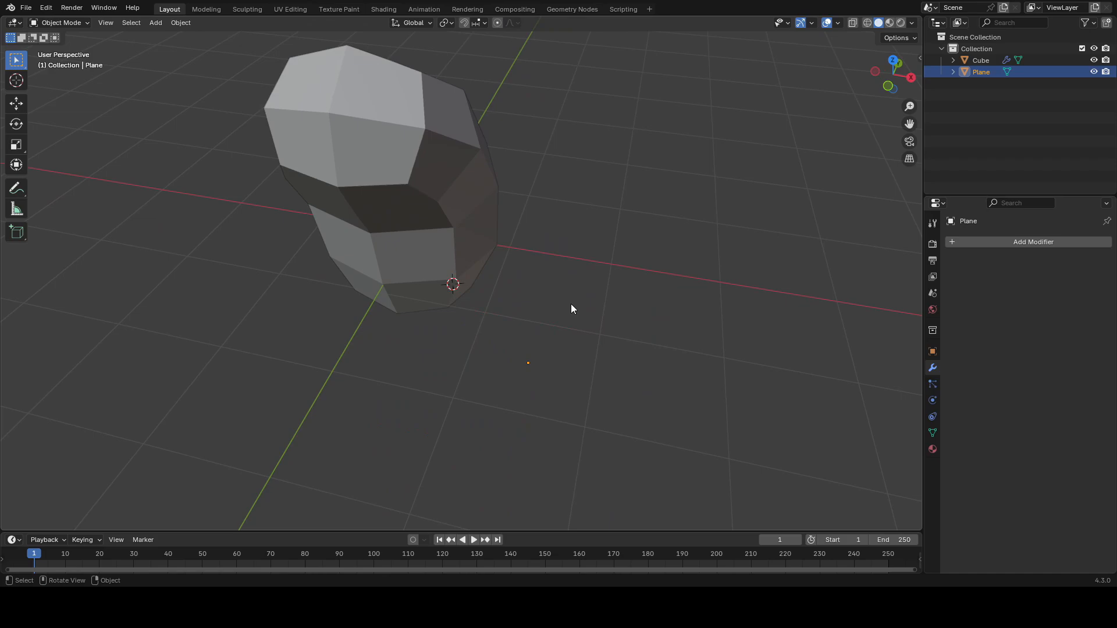
Step: Add a Skin modifier and a level 1 subdivision surface to the single-vertex object
click(969, 243)
click(900, 276)
middle_drag(736, 296, 565, 391)
key(Tab)
key(Tab)
key(ctrl+1)
key(Tab)
Step: Move the skin vertex into position at the base of the body
drag(611, 369, 464, 466)
middle_drag(541, 419, 605, 395)
key(g)
click(519, 365)
middle_drag(519, 365, 475, 383)
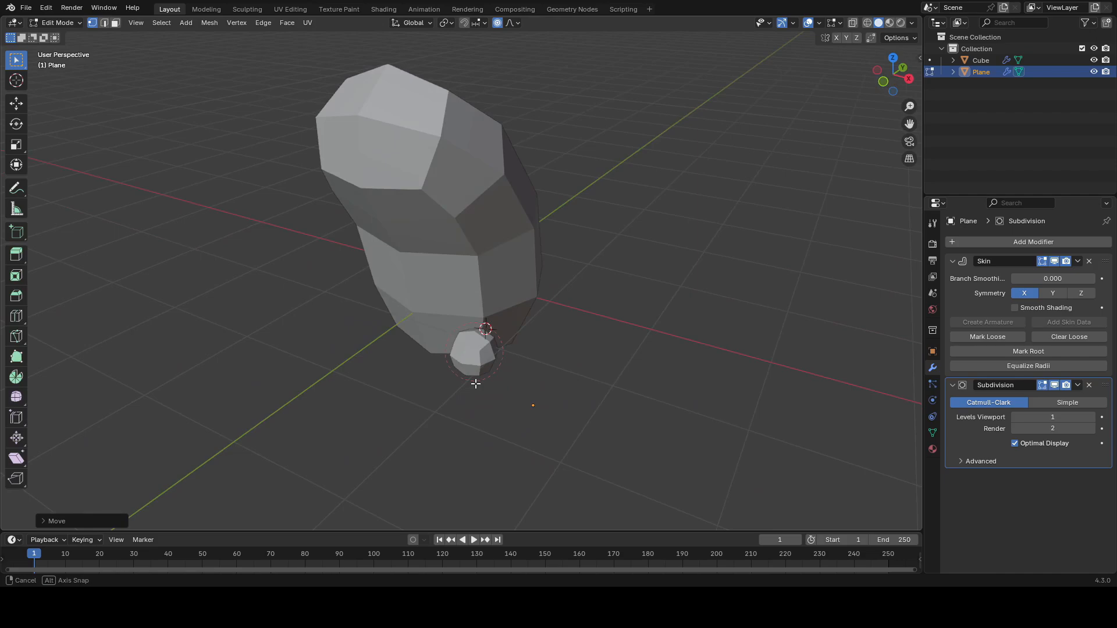
middle_drag(475, 383, 581, 388)
key(g)
click(535, 380)
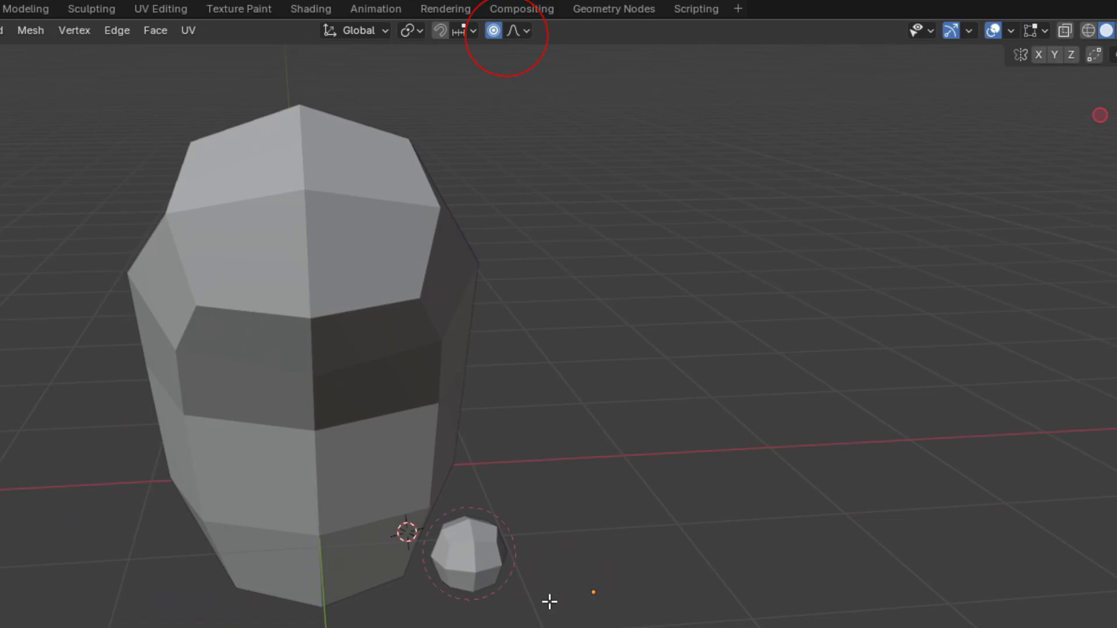
Step: Enable X-ray and extrude the vertex outward from the body to form the upper leg
middle_drag(550, 602, 459, 612)
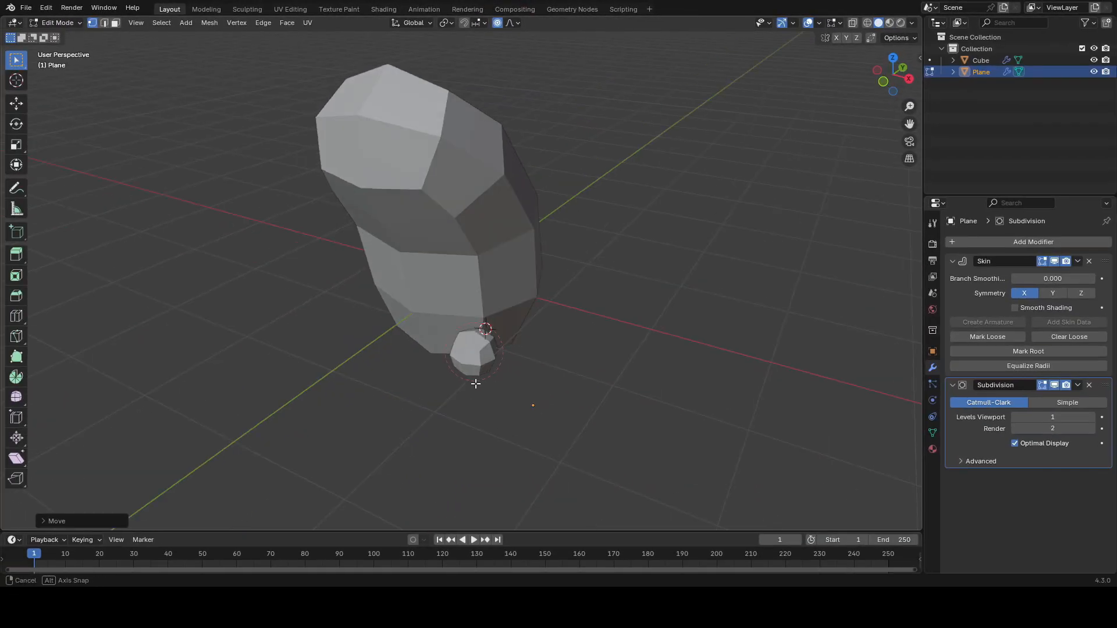
middle_drag(476, 383, 567, 343)
key(alt+z)
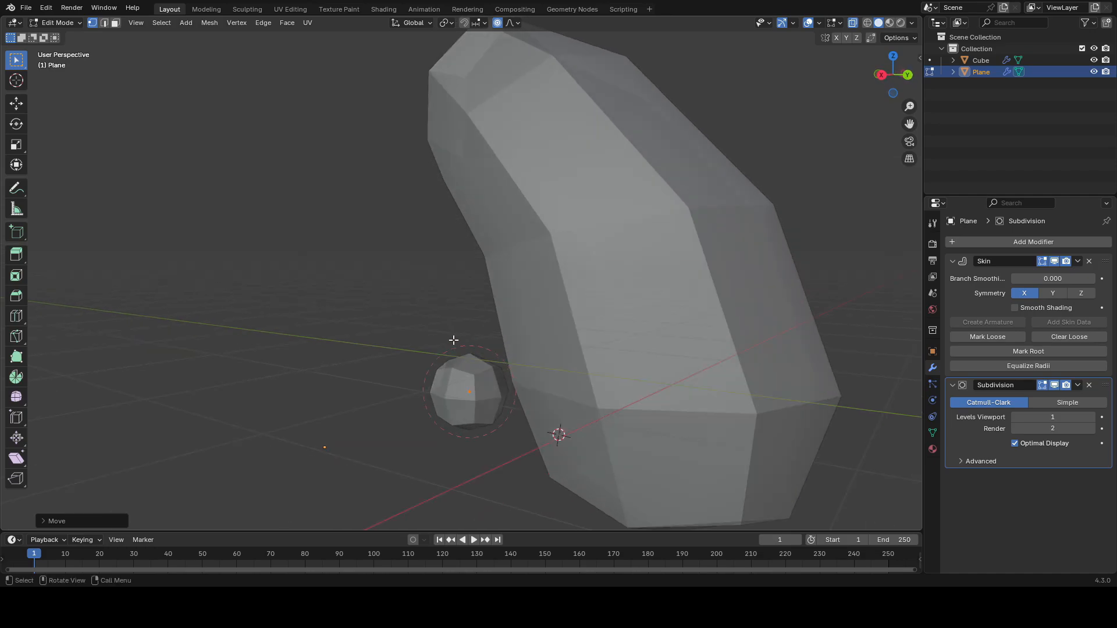
middle_drag(506, 374, 638, 398)
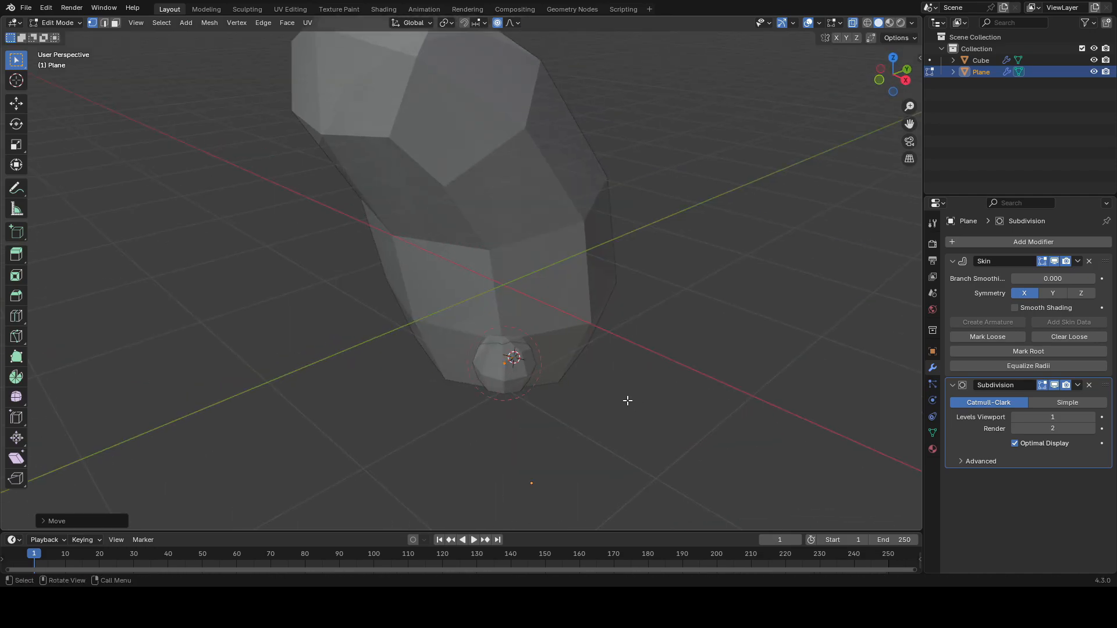
middle_drag(595, 376, 547, 387)
key(g)
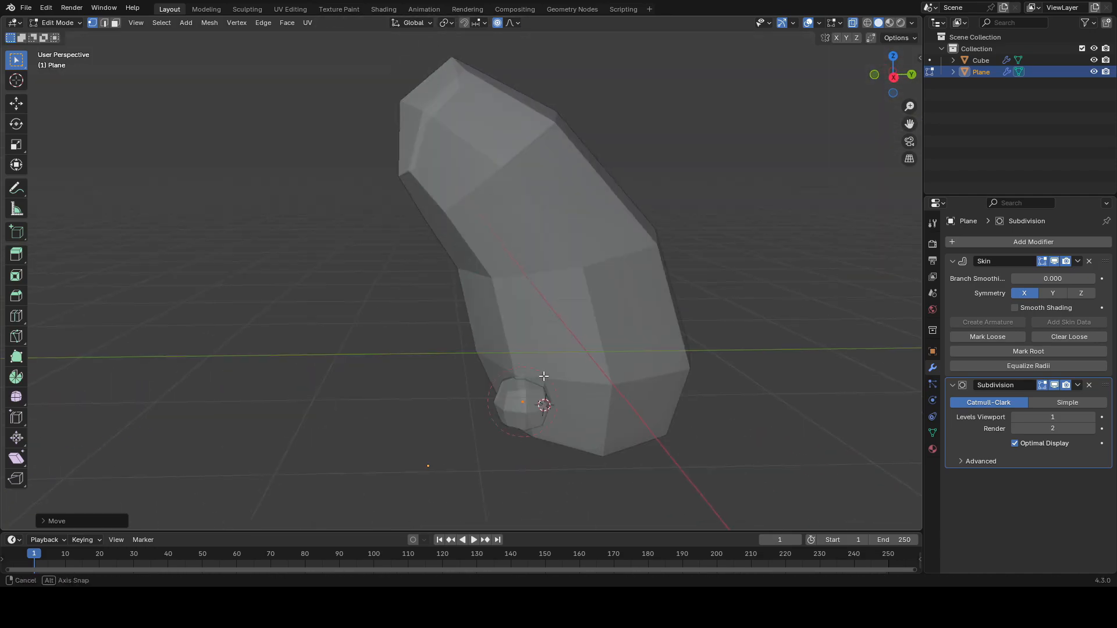
click(302, 282)
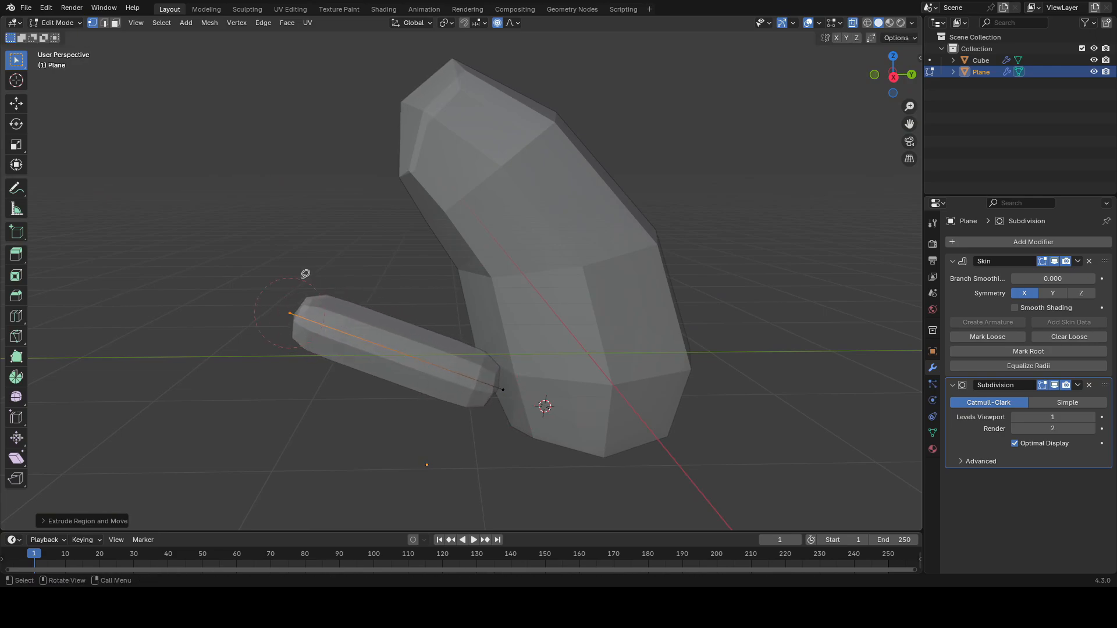
Step: Extrude two more leg segments and reposition the last vertex
key(e)
click(527, 421)
key(e)
click(449, 424)
middle_drag(505, 414, 671, 392)
key(g)
click(541, 412)
Step: Leave edit mode and add a Mirror modifier to the leg object
key(Tab)
middle_drag(501, 417, 613, 395)
click(1008, 244)
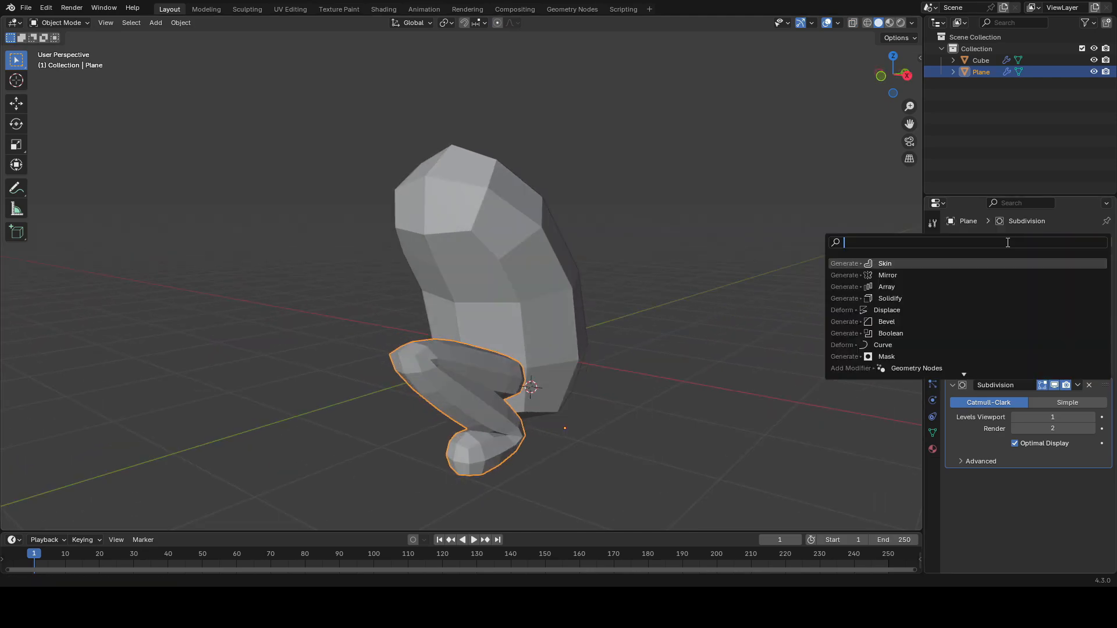
key(Return)
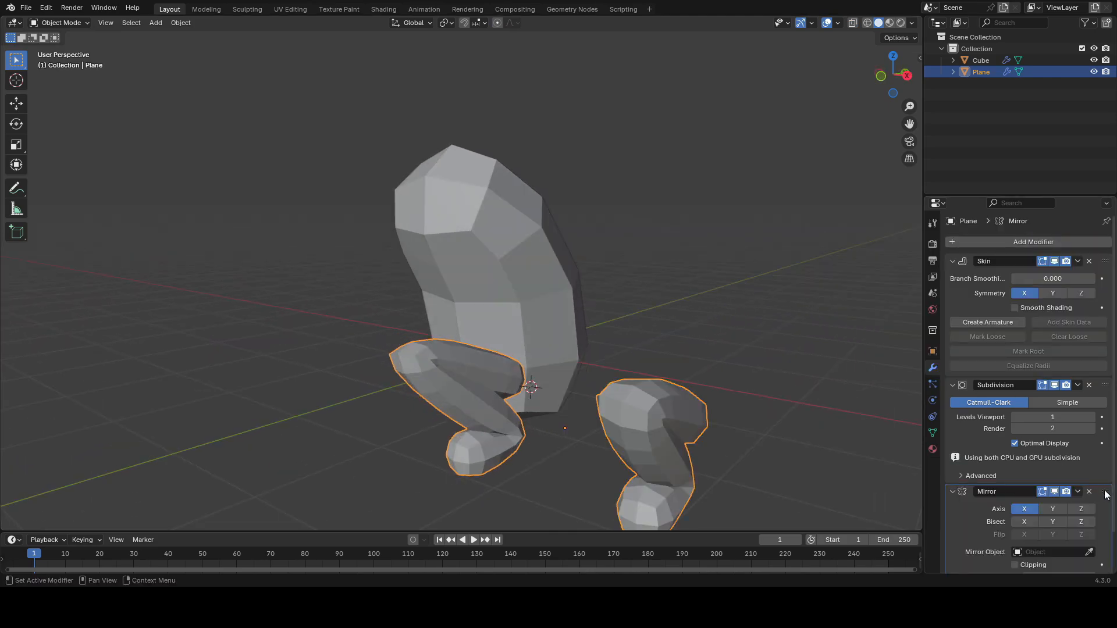
Step: Move the Mirror modifier to the top of the stack and set the body Cube as its mirror object
drag(1105, 493, 1032, 273)
drag(957, 397, 954, 412)
click(540, 285)
Step: Reposition the leg vertices in edit mode to adjust the mirrored legs
middle_drag(576, 291, 686, 343)
scroll(639, 361, down, 1)
key(Tab)
key(Tab)
middle_drag(631, 366, 505, 344)
key(shift+alt+z)
key(g)
click(526, 345)
key(Tab)
key(shift+alt+z)
scroll(427, 347, up, 2)
middle_drag(432, 348, 424, 350)
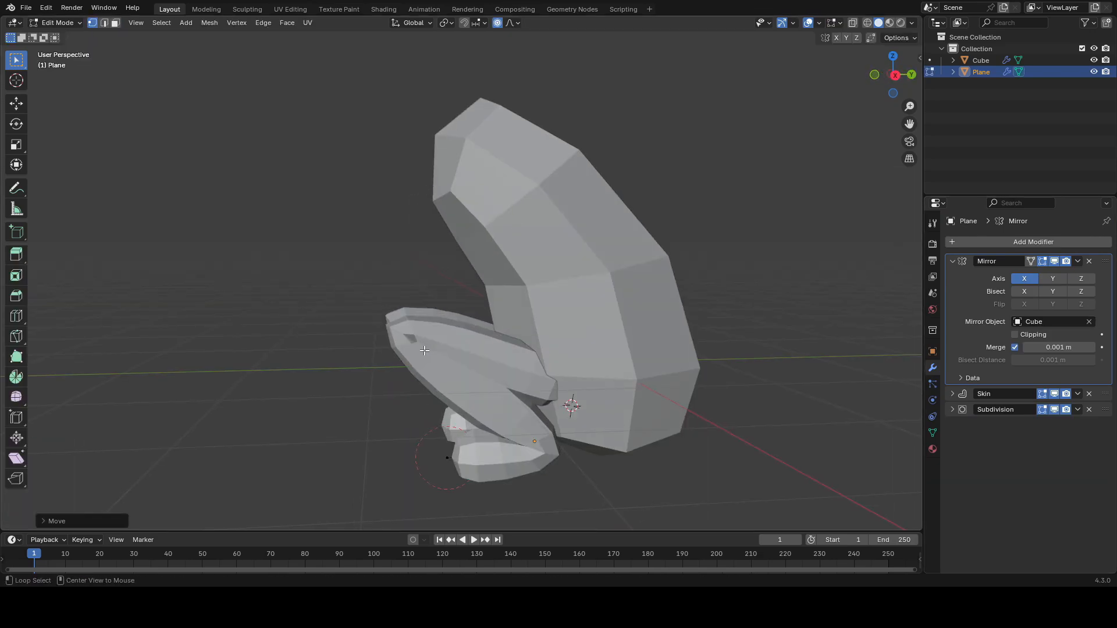
Step: Slide the middle leg vertex along its edge
key(alt+z)
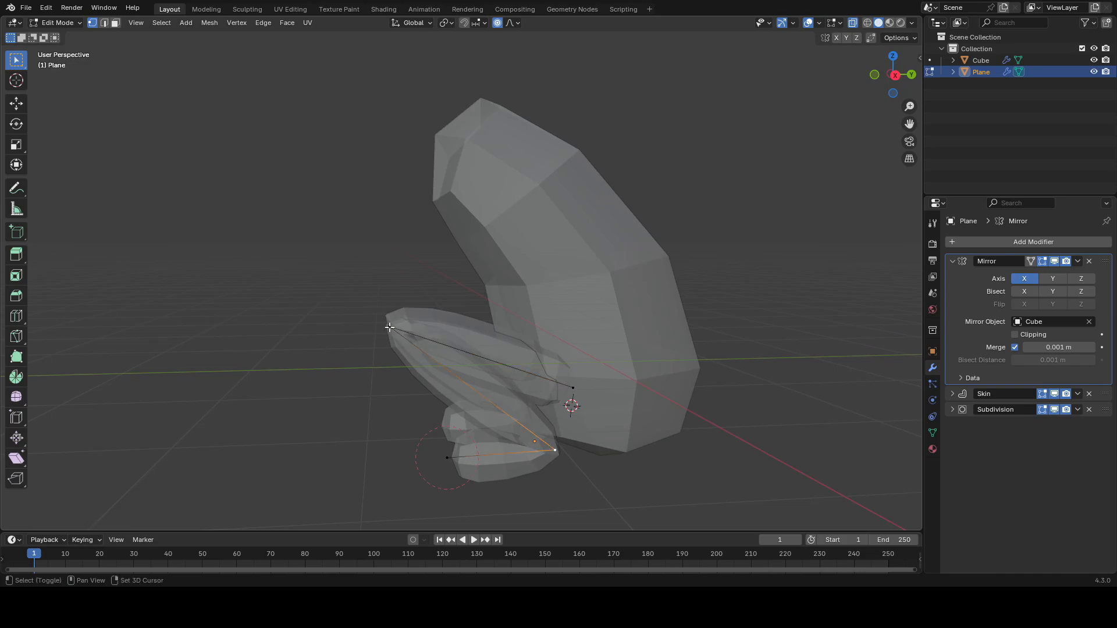
right_click(536, 378)
click(472, 316)
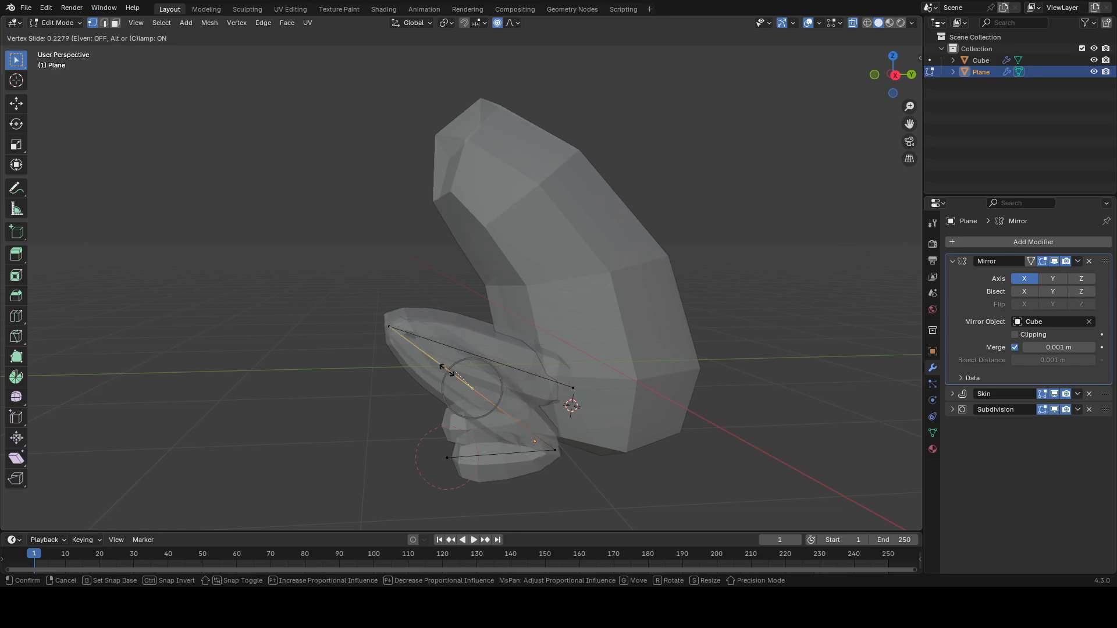
click(413, 352)
Step: Move the leg vertices to bend the thigh and knee, undoing one move
key(g)
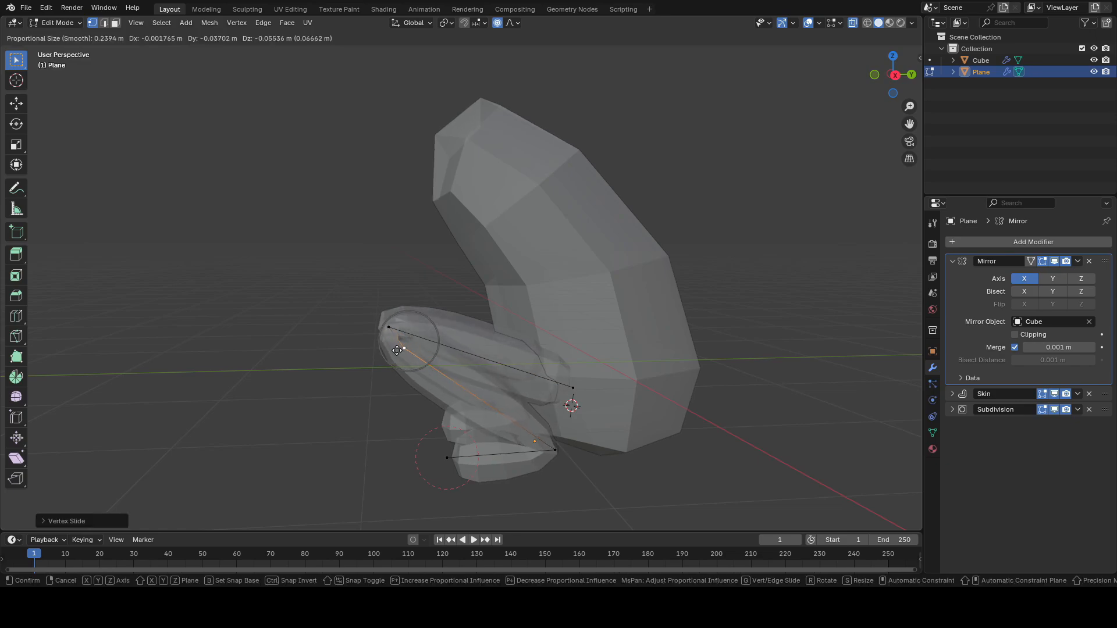
click(388, 326)
key(g)
click(406, 320)
middle_drag(394, 348, 578, 371)
scroll(553, 371, up, 1)
key(g)
click(443, 345)
key(alt+z)
scroll(448, 349, down, 1)
key(alt+z)
key(ctrl+z)
key(alt+z)
Step: Move the lower leg vertices along X and reposition the foot vertex
key(alt+z)
key(g)
click(526, 361)
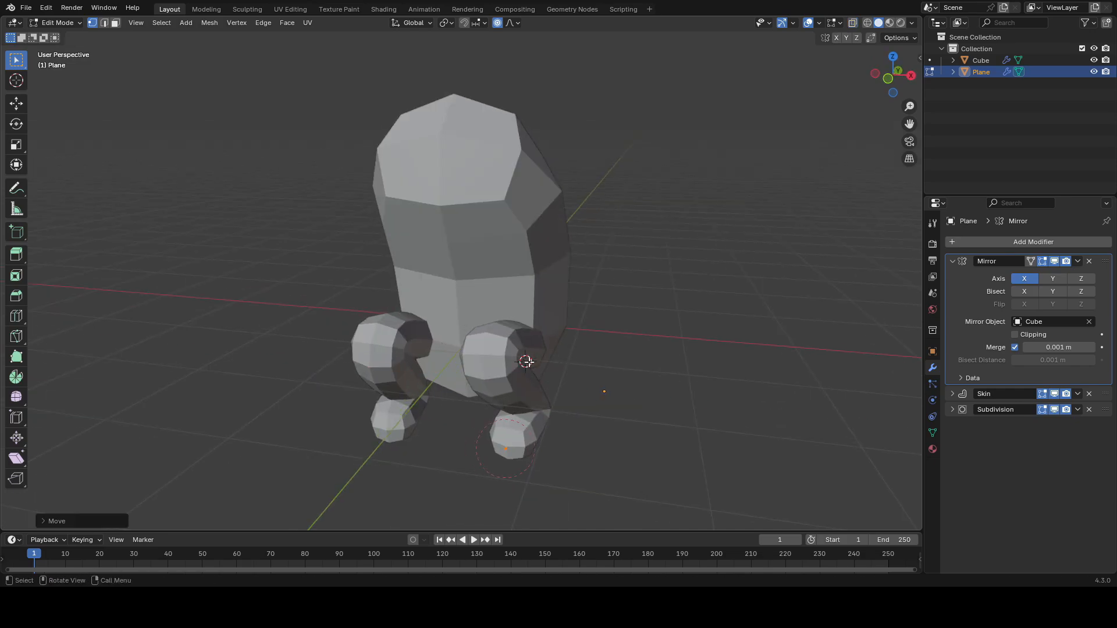
key(alt+z)
click(502, 363)
Step: Fine-tune the remaining leg and foot vertex positions
key(alt+z)
key(g)
key(x)
click(469, 400)
middle_drag(468, 400, 675, 391)
key(alt+z)
key(alt+z)
key(g)
click(480, 437)
key(g)
click(498, 444)
key(alt+z)
click(512, 376)
key(alt+z)
middle_drag(511, 376, 477, 401)
key(g)
click(539, 406)
key(g)
click(629, 381)
shift+middle_drag(608, 368, 598, 384)
Step: Leave edit mode, select the body, and save the file as frog.blend
key(Tab)
click(535, 308)
key(ctrl+s)
Step: Place the 3D cursor on the body's side, add a plane there, and merge it into one vertex at center
shift+right_click(522, 318)
key(shift+a)
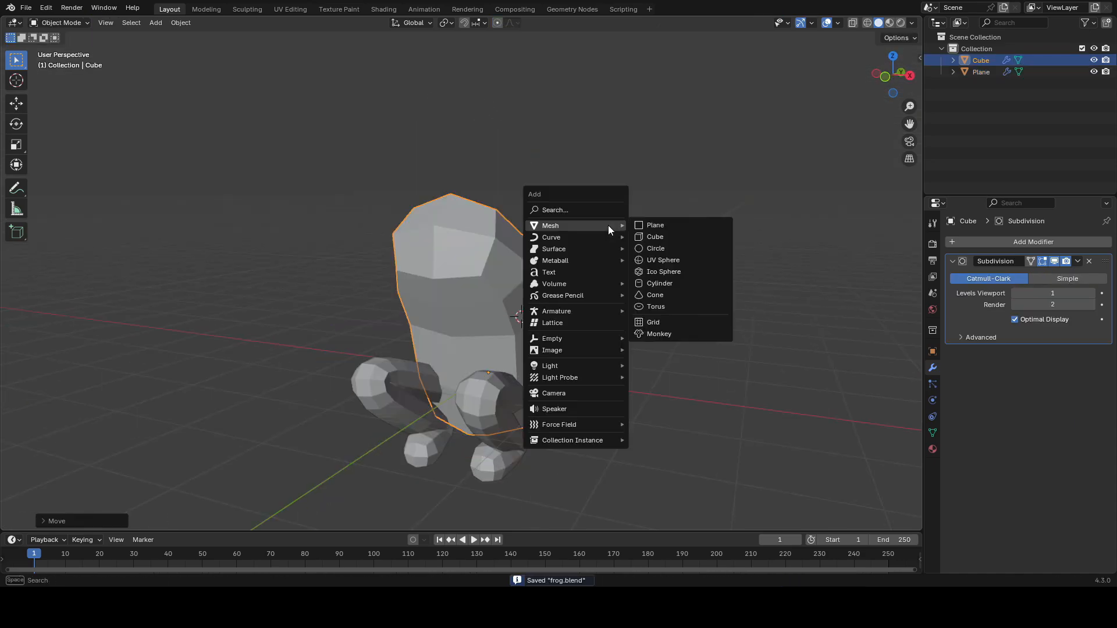
click(655, 225)
middle_drag(618, 259, 650, 269)
key(Tab)
key(m)
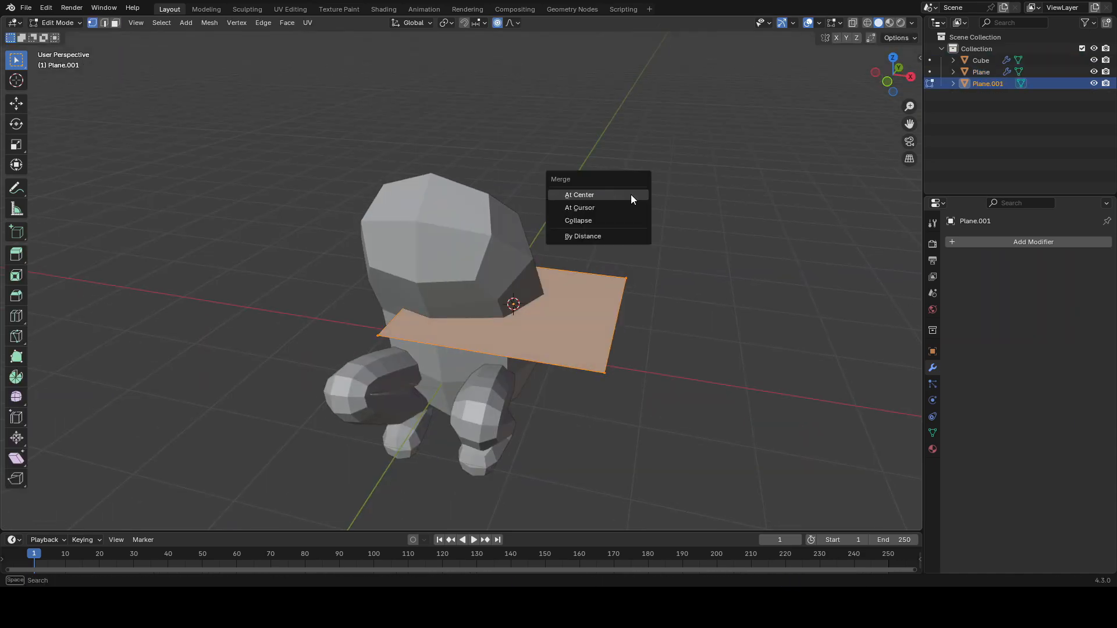
click(621, 197)
key(Tab)
Step: Add a Skin modifier and a level 1 subdivision surface to the new vertex object
middle_drag(621, 197, 552, 251)
click(973, 242)
text(skin)
key(Return)
middle_drag(696, 288, 599, 280)
key(ctrl+1)
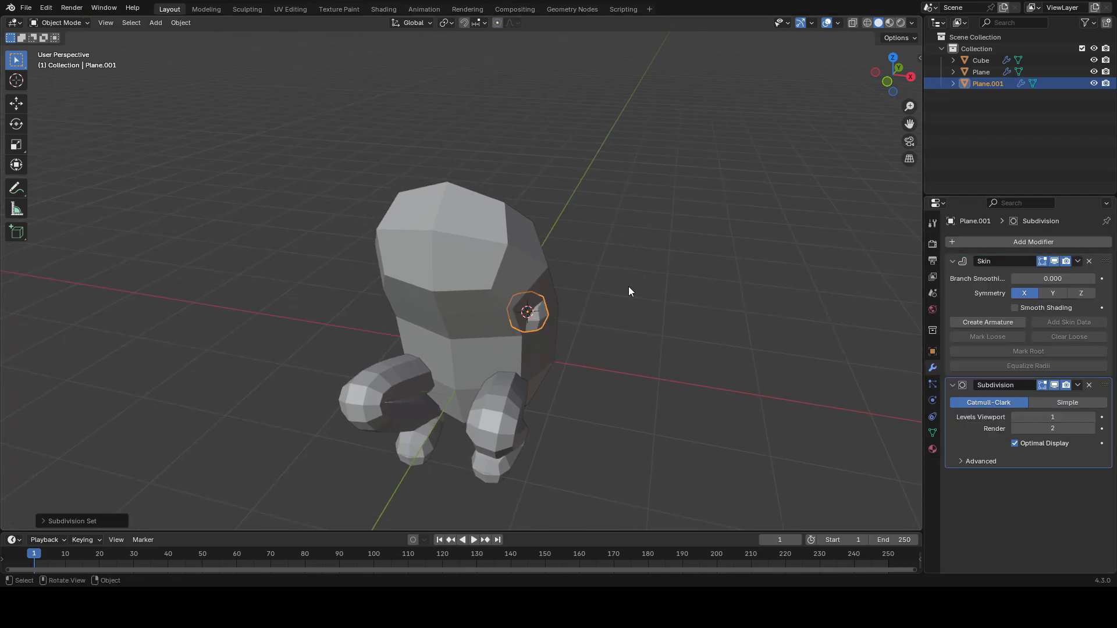
Step: Add a Mirror modifier to the arm object, using the body as mirror object, and move it to the top of the stack
click(993, 242)
text(mirr)
key(Return)
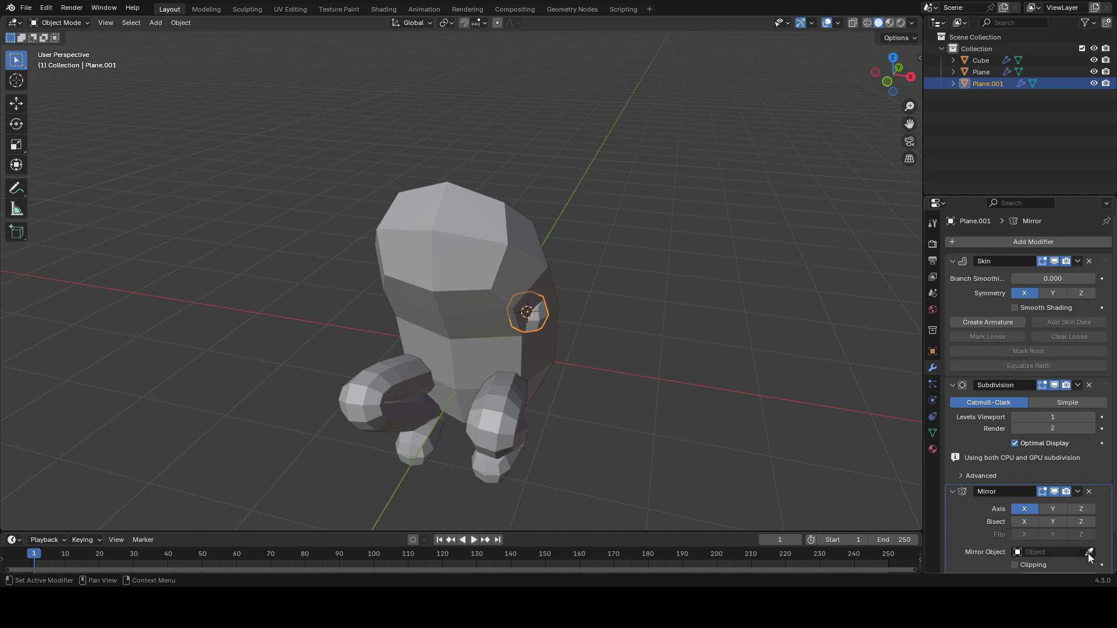
drag(1103, 477, 1072, 259)
Step: Enter edit mode and extrude the single vertex outward from the body to start the arm
key(Tab)
scroll(581, 311, up, 2)
middle_drag(581, 311, 493, 359)
scroll(518, 326, down, 1)
key(e)
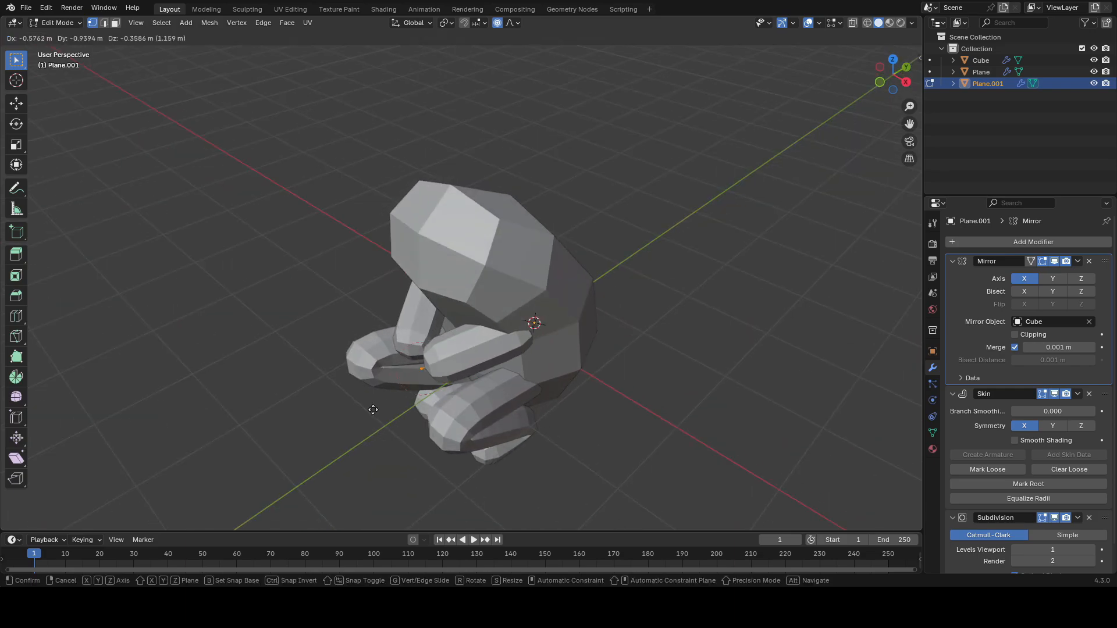
click(386, 402)
Step: Move the arm's vertices so the arm hangs down along the body's side
middle_drag(573, 304, 628, 292)
key(g)
click(652, 290)
key(alt+z)
click(519, 303)
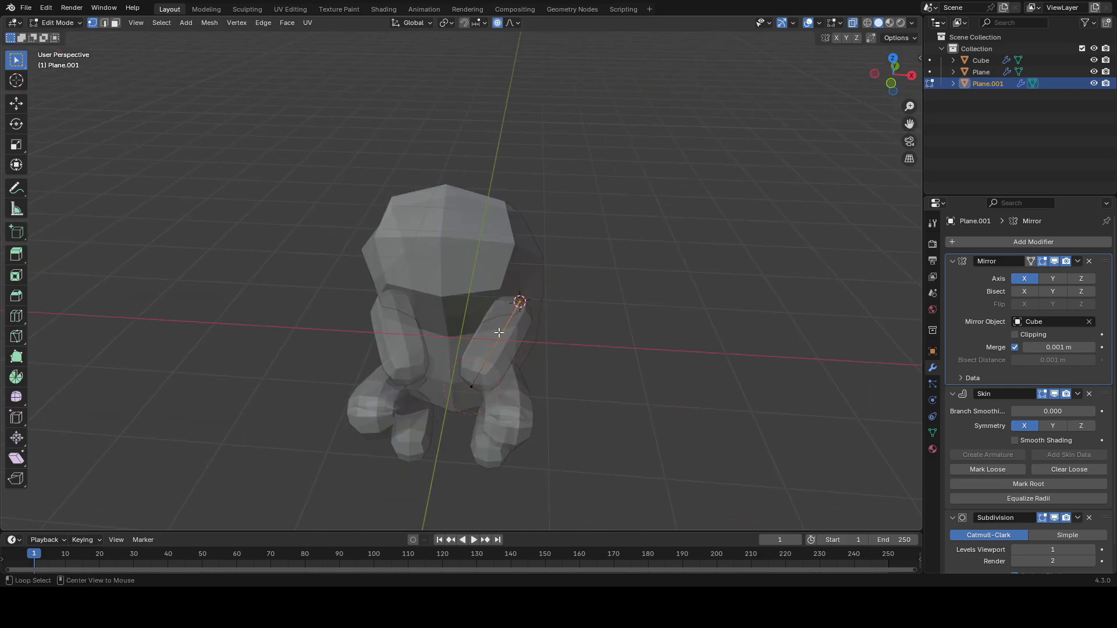
key(alt+z)
middle_drag(479, 339, 524, 291)
key(g)
click(538, 295)
middle_drag(447, 372, 450, 400)
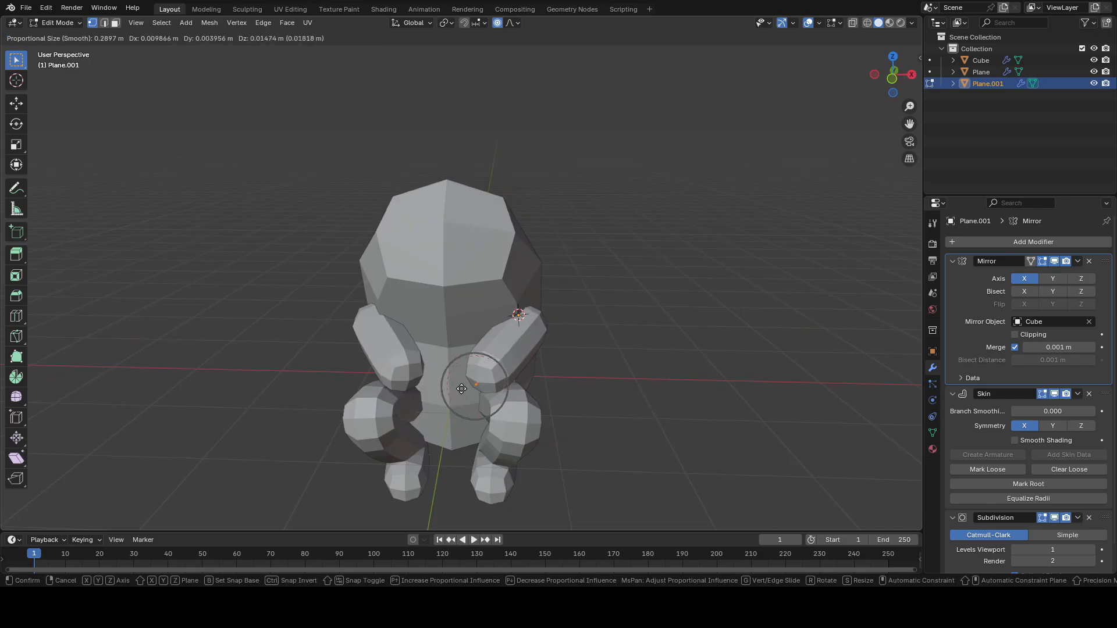
key(g)
click(496, 372)
middle_drag(495, 372, 368, 362)
key(g)
click(374, 353)
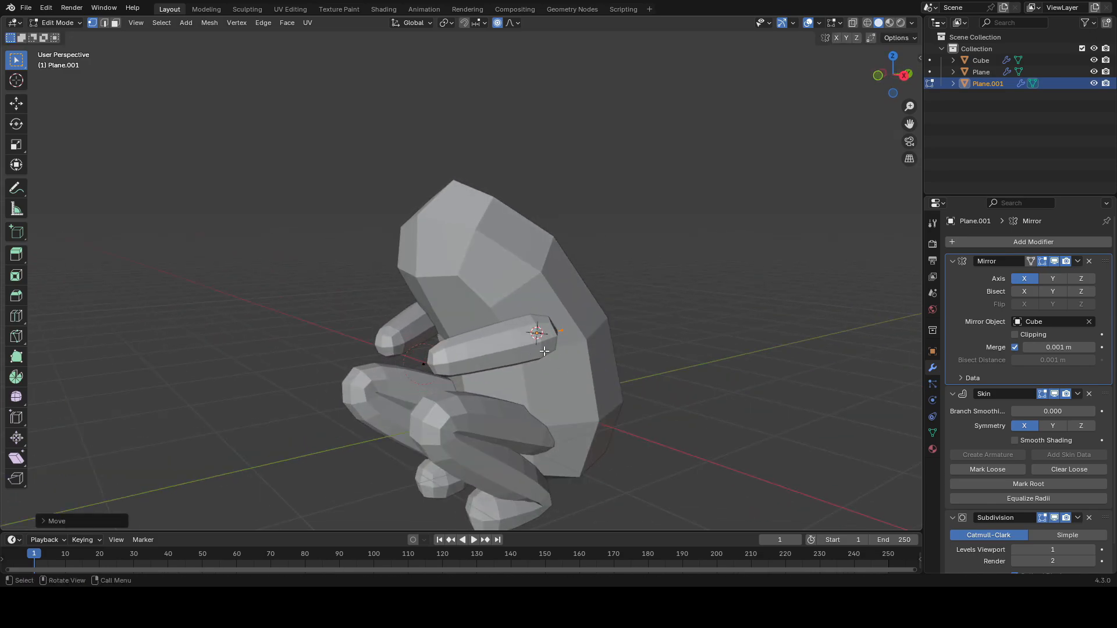
Step: Extrude the arm's end vertex forward to start the hand
click(430, 369)
middle_drag(454, 378, 521, 362)
key(e)
click(495, 355)
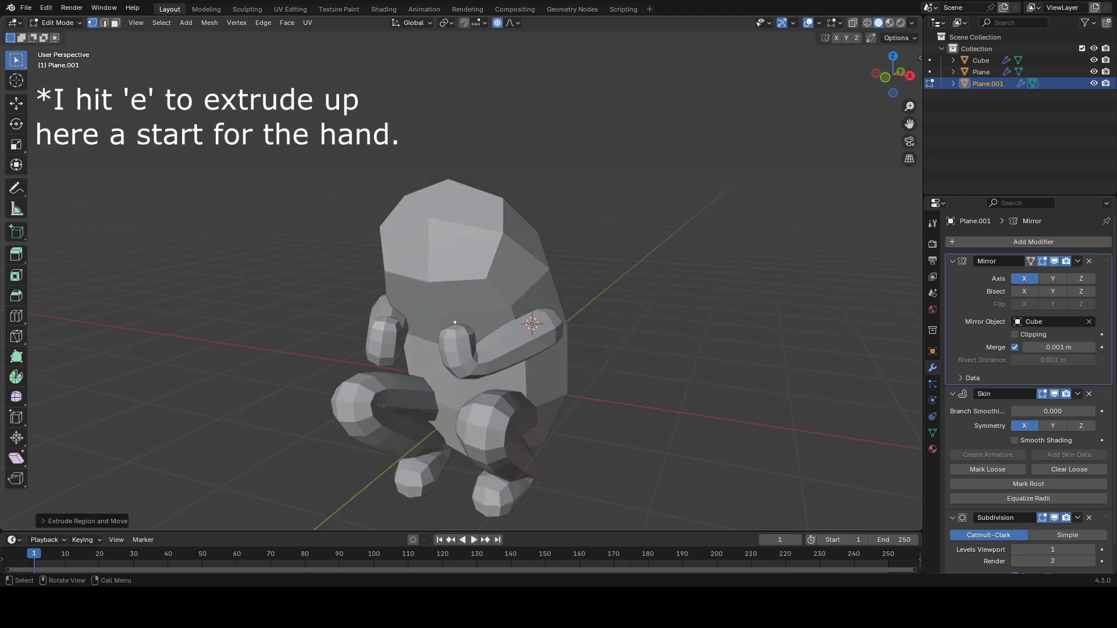
Step: Reposition the hand vertex and the elbow vertex of the arm
middle_drag(484, 355, 429, 373)
key(g)
click(526, 358)
key(alt+z)
click(555, 316)
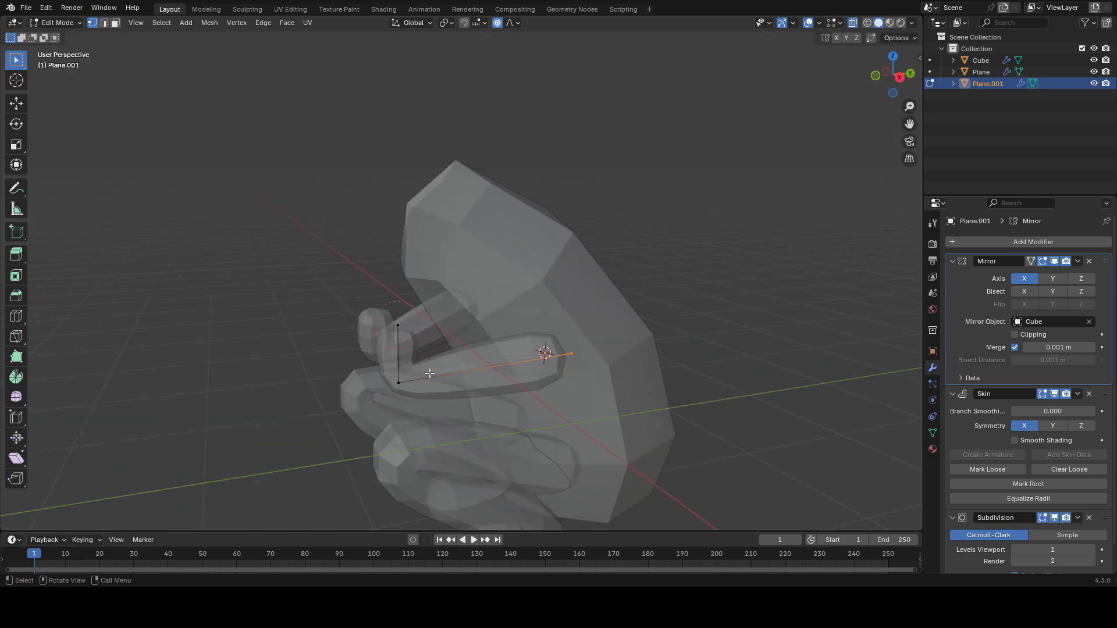
right_click(591, 343)
click(559, 297)
click(476, 383)
key(g)
click(496, 399)
Step: Refine the remaining arm and hand vertex positions so the hand rests in front of the belly
click(583, 368)
shift+middle_drag(582, 368, 610, 347)
key(alt+z)
key(g)
click(578, 340)
key(g)
click(596, 351)
key(alt+z)
click(481, 360)
middle_drag(482, 349, 468, 378)
key(g)
click(477, 381)
key(alt+z)
Step: Leave edit mode and save the file
key(Tab)
scroll(571, 299, down, 4)
middle_drag(561, 339, 541, 318)
key(shift+alt+z)
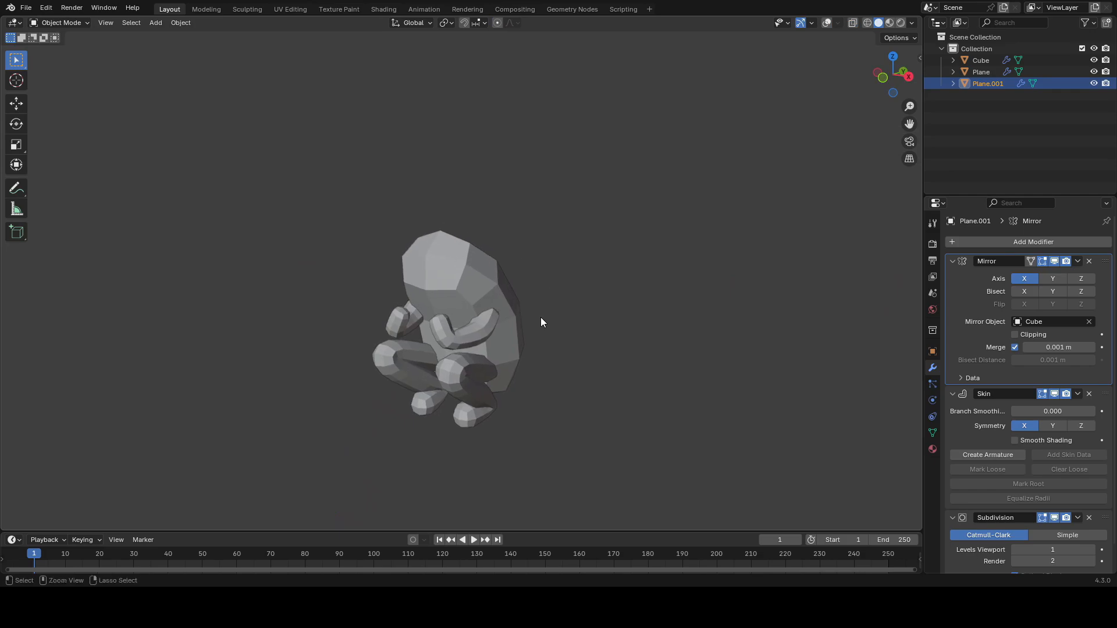
key(ctrl+s)
Step: Re-enter edit mode, tweak the arm and hand vertices into a curled grip, then exit and save
key(shift+alt+z)
key(Tab)
key(alt+z)
key(alt+z)
middle_drag(451, 334, 457, 295)
key(g)
click(547, 342)
key(g)
mouse_move(425, 339)
middle_down()
mouse_move(477, 336)
mouse_move(433, 339)
middle_up()
click(468, 333)
key(g)
click(469, 352)
key(alt+z)
drag(477, 298, 451, 316)
key(alt+z)
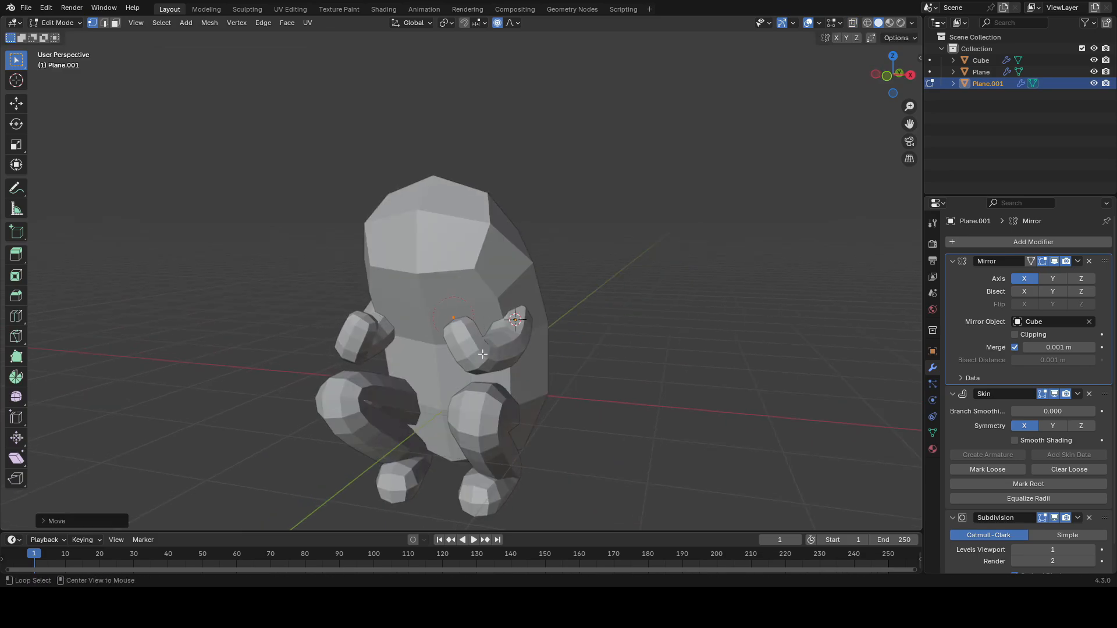
key(Tab)
key(ctrl+s)
Step: Add a cylinder mesh with 24 vertices
key(shift+a)
mouse_move(540, 319)
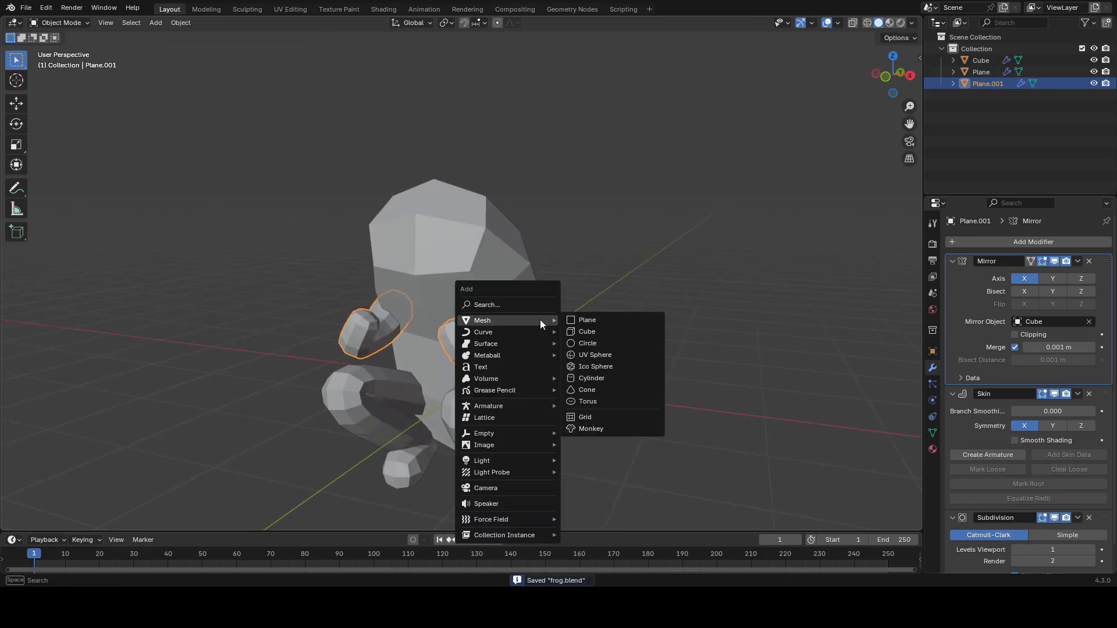
click(592, 378)
click(69, 520)
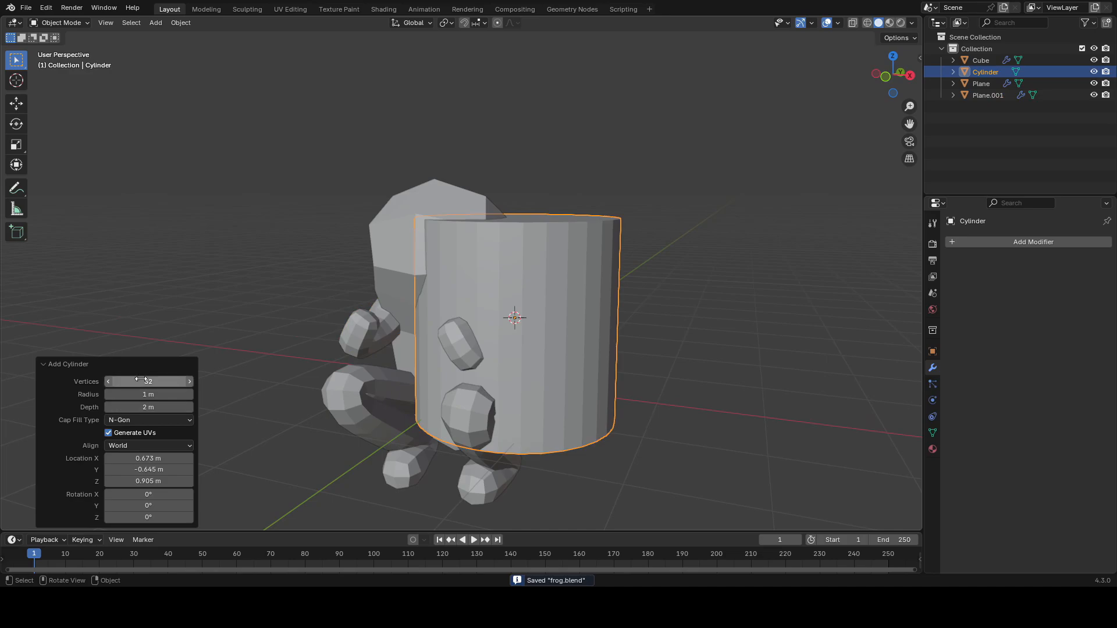
Step: Scale the cylinder down to about 0.62, rotate it, and move it into the frog's hand
key(s)
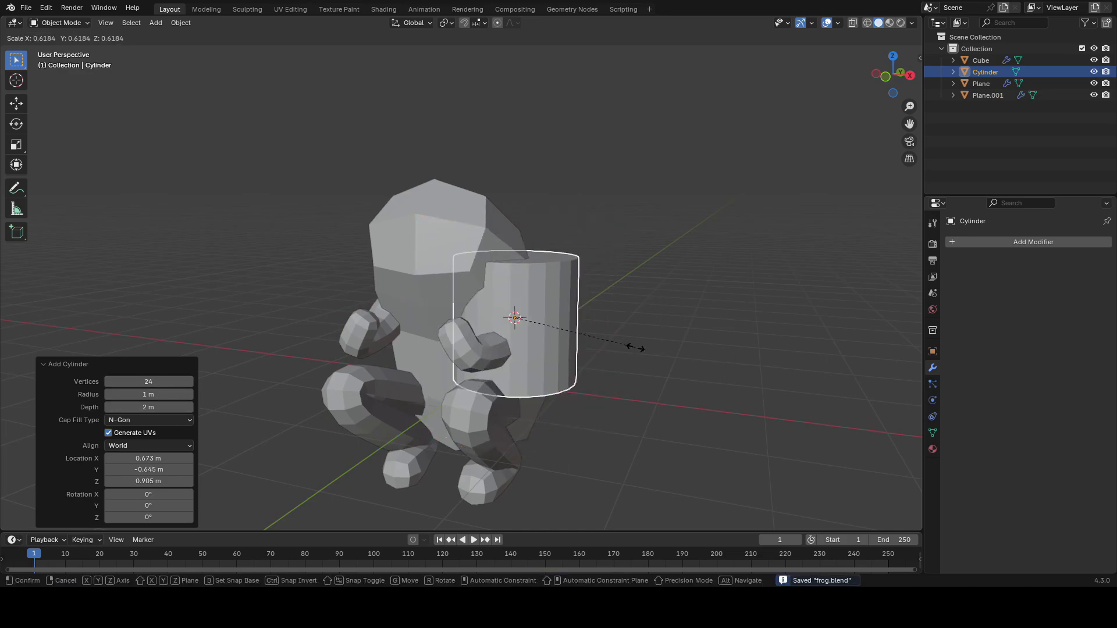
click(580, 338)
key(r)
click(585, 400)
middle_drag(585, 399, 482, 399)
key(g)
click(432, 361)
Step: In edit mode, lengthen the cylinder into a long pole using Shrink/Fatten on its end faces
key(Tab)
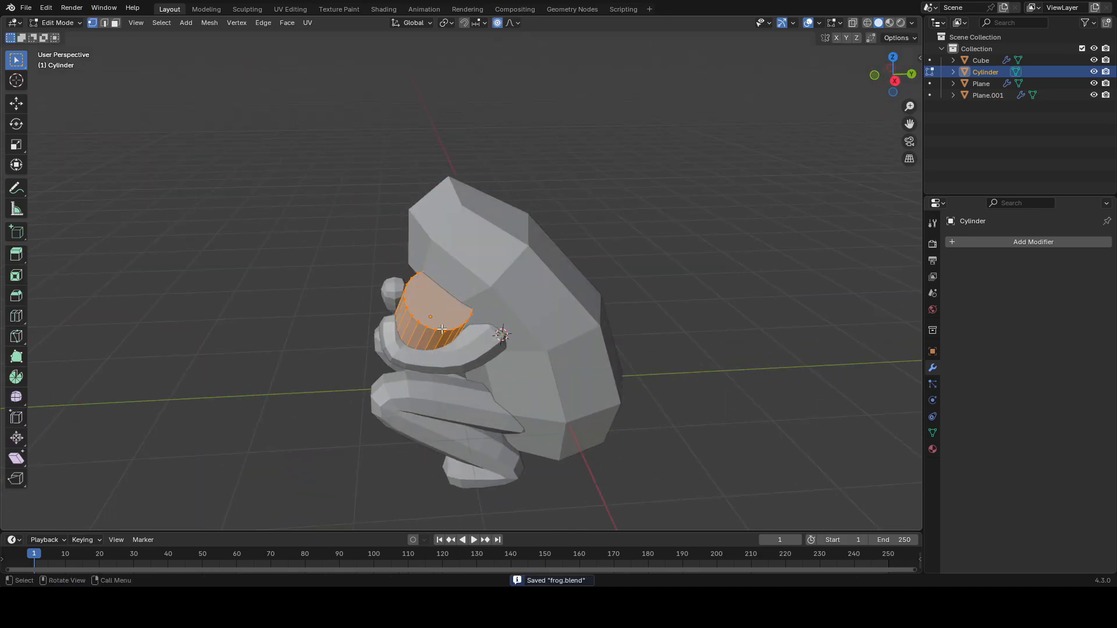
click(442, 291)
middle_drag(443, 293, 585, 326)
key(alt+s)
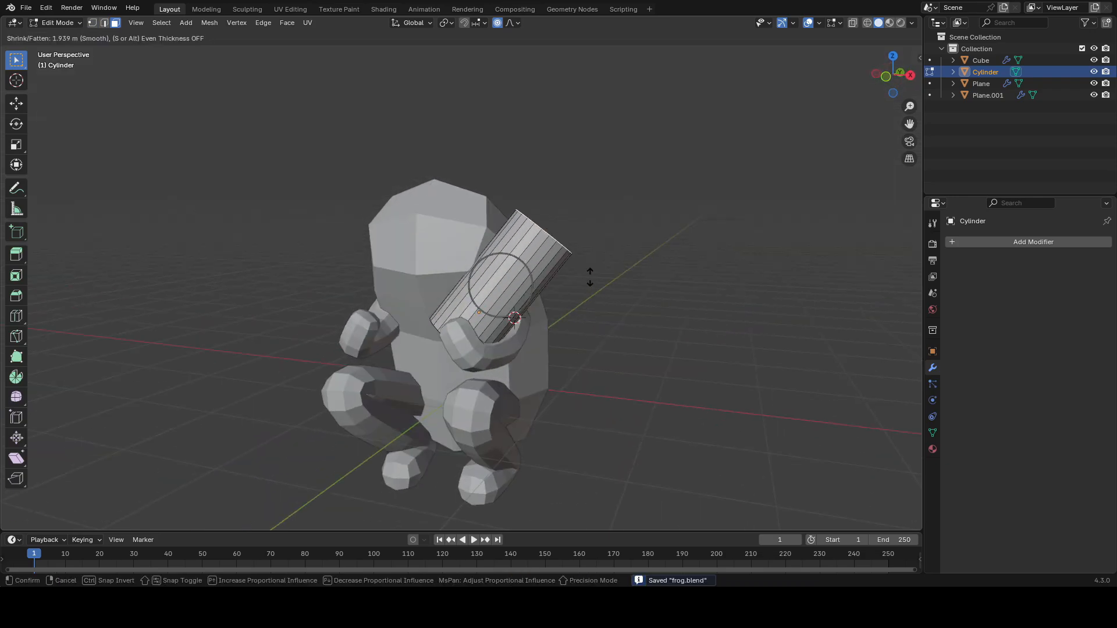
click(646, 170)
key(alt+s)
click(606, 259)
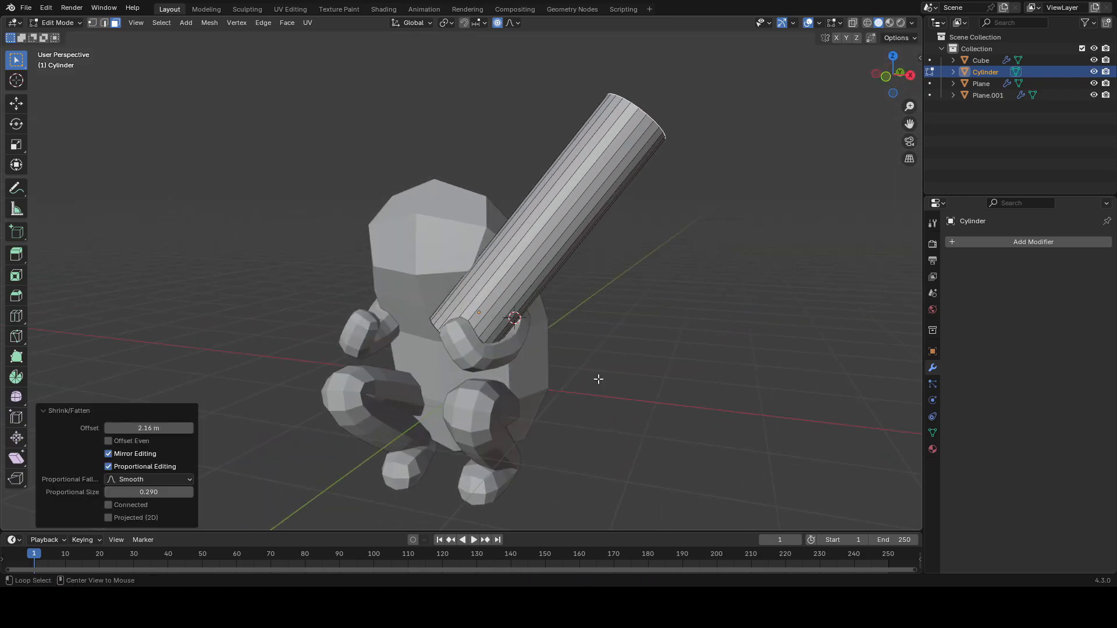
key(alt+s)
click(604, 303)
Step: Scale the pole thinner while locking its local Z axis, and reposition it in the hand
key(Tab)
key(s)
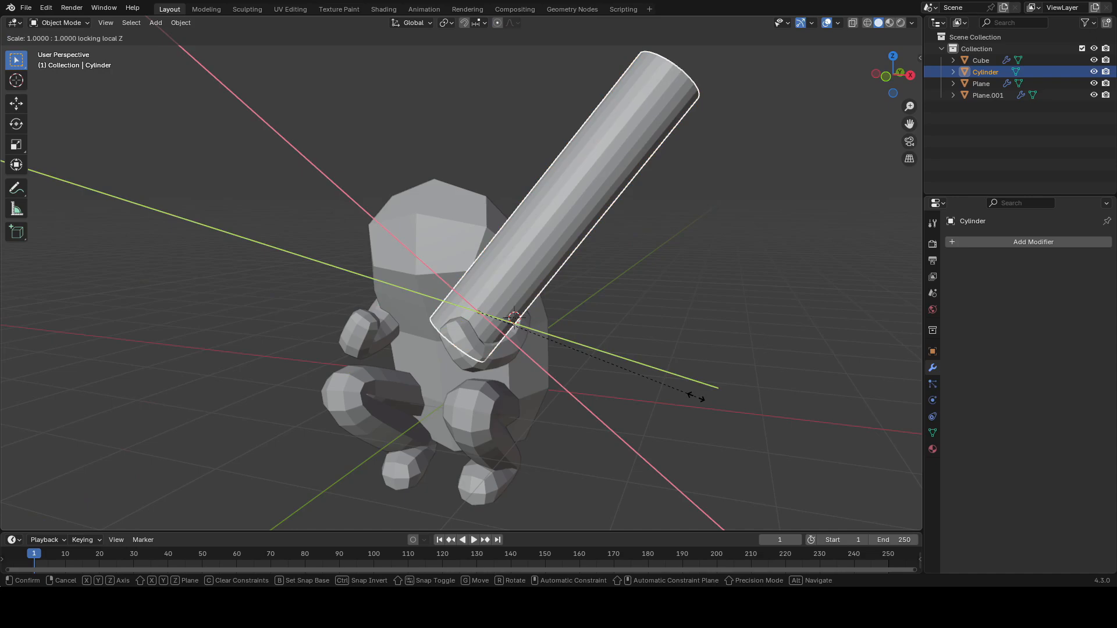
click(523, 334)
middle_drag(554, 351, 507, 343)
key(g)
click(554, 372)
key(alt+shift+z)
middle_drag(554, 372, 587, 378)
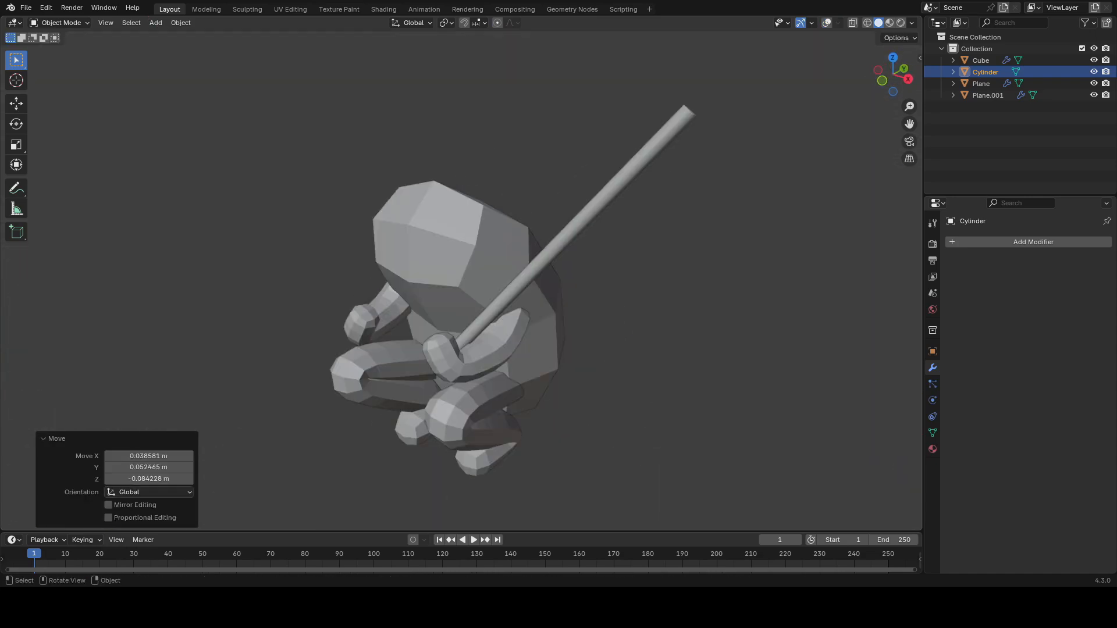
Step: Select the body and apply its Subdivision modifier
middle_drag(557, 320, 605, 299)
key(Tab)
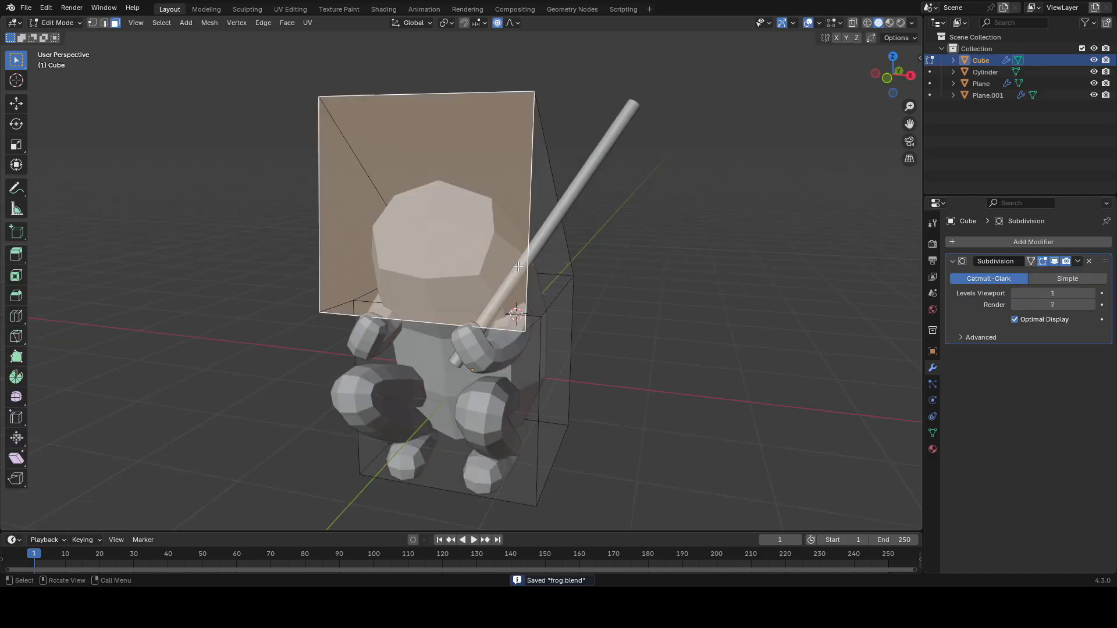
middle_drag(482, 269, 537, 261)
key(Tab)
key(ctrl+a)
key(Tab)
middle_drag(431, 250, 472, 248)
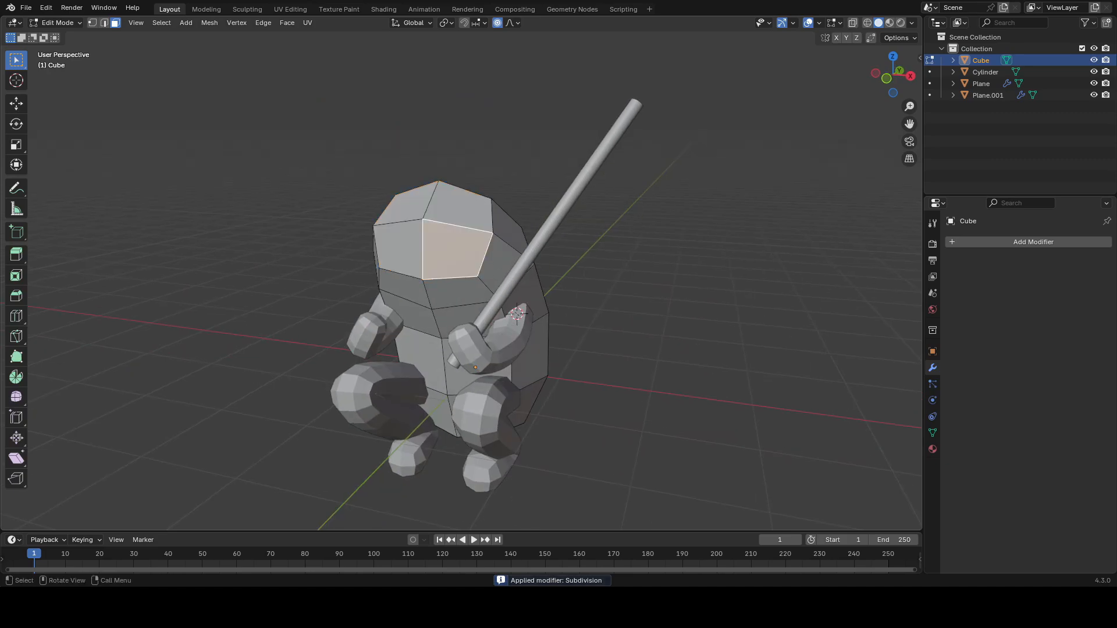
shift+middle_drag(593, 234, 609, 256)
key(Tab)
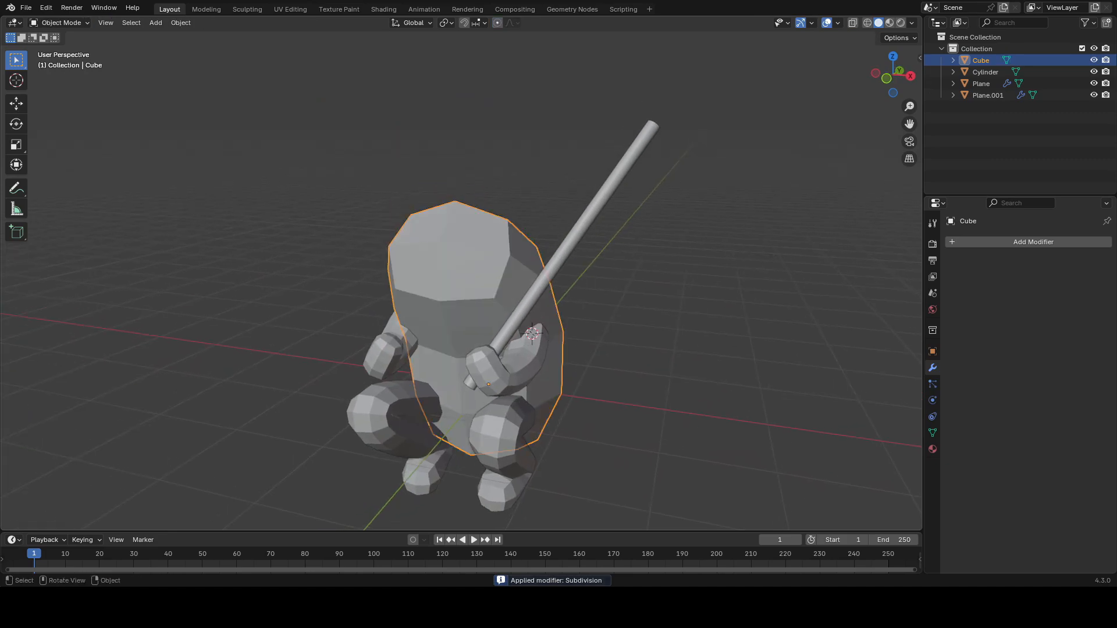
Step: Add a level 1 subdivision to the body, apply it, and save the file
mouse_move(491, 268)
middle_down()
mouse_move(558, 276)
mouse_move(500, 271)
middle_up()
key(ctrl+1)
key(ctrl+a)
middle_drag(669, 297, 496, 291)
key(Tab)
Step: In edit mode, Shrink/Fatten two upper head vertices outward with proportional editing to start eye bumps
key(Tab)
scroll(660, 299, down, 5)
scroll(563, 247, up, 7)
key(ctrl+s)
key(alt+shift+z)
key(Tab)
shift+middle_drag(534, 244, 571, 270)
middle_drag(480, 253, 531, 283)
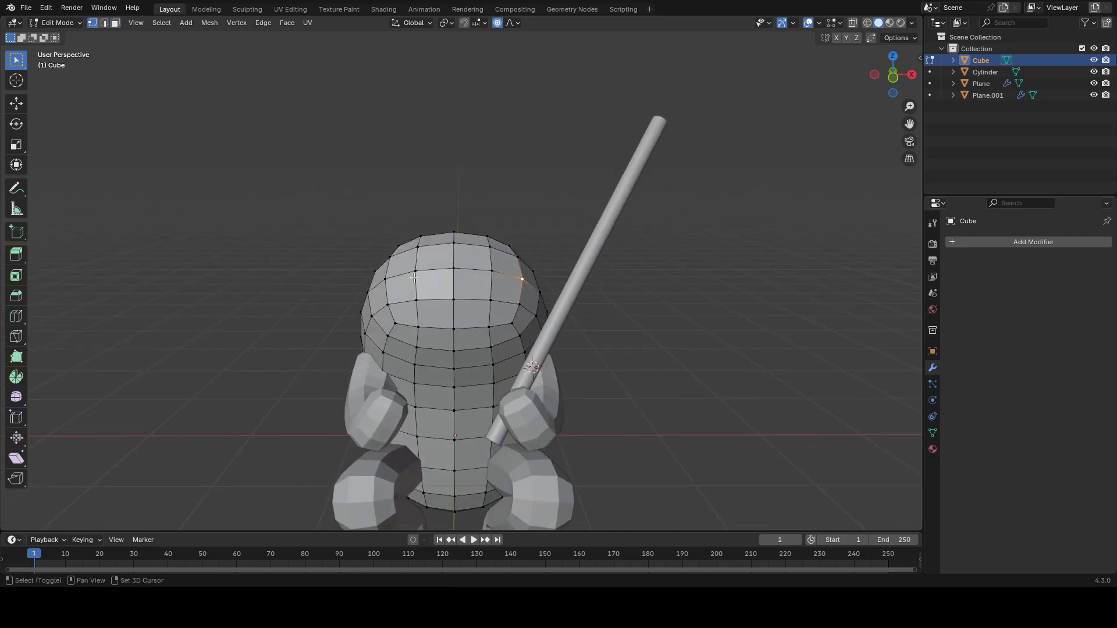
alt+click(393, 279)
middle_drag(393, 279, 442, 274)
key(alt+s)
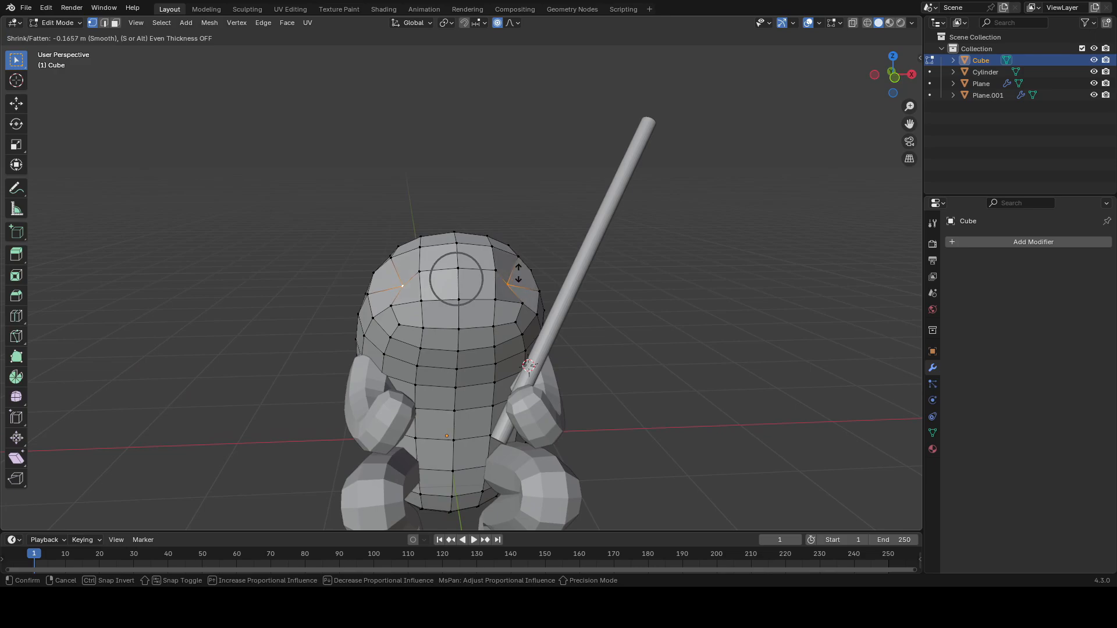
click(519, 277)
Step: Select vertices on the upper head and move them up along Z with proportional editing
key(Tab)
middle_drag(555, 258, 489, 305)
key(Tab)
shift+click(431, 306)
shift+click(422, 281)
shift+click(401, 308)
middle_drag(402, 308, 355, 277)
key(alt+s)
right_click(575, 274)
middle_drag(576, 274, 575, 223)
key(g)
key(z)
click(512, 263)
scroll(512, 263, down, 5)
scroll(541, 287, up, 3)
key(g)
key(z)
click(511, 303)
Step: Add a level 1 Subdivision modifier to the body
key(Tab)
key(ctrl+1)
key(Tab)
Step: In edit mode, Shrink/Fatten a selected head vertex twice to push the eye area outward, then leave edit mode
scroll(460, 314, up, 3)
shift+click(510, 279)
key(alt+s)
click(584, 266)
key(alt+s)
click(491, 251)
scroll(541, 233, down, 5)
key(shift+alt+z)
key(shift+alt+z)
key(Tab)
Step: Switch the body to Sculpt Mode and use the Grab brush to pull the head's eye bulges upward
scroll(485, 213, up, 4)
click(63, 61)
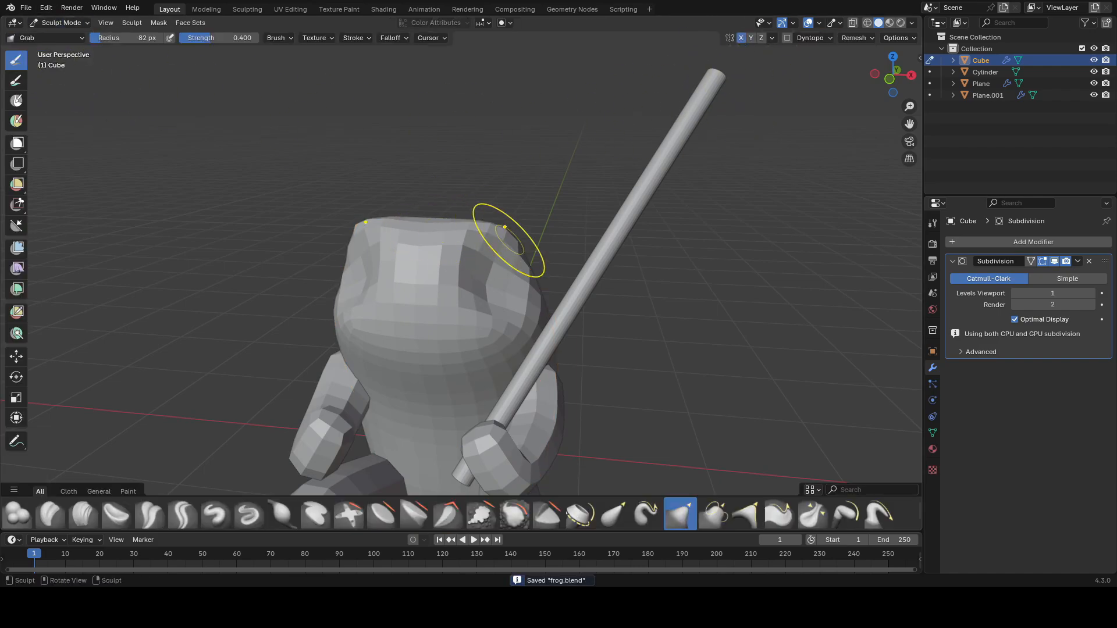
middle_drag(523, 225, 502, 215)
key(f)
click(566, 225)
drag(487, 226, 486, 225)
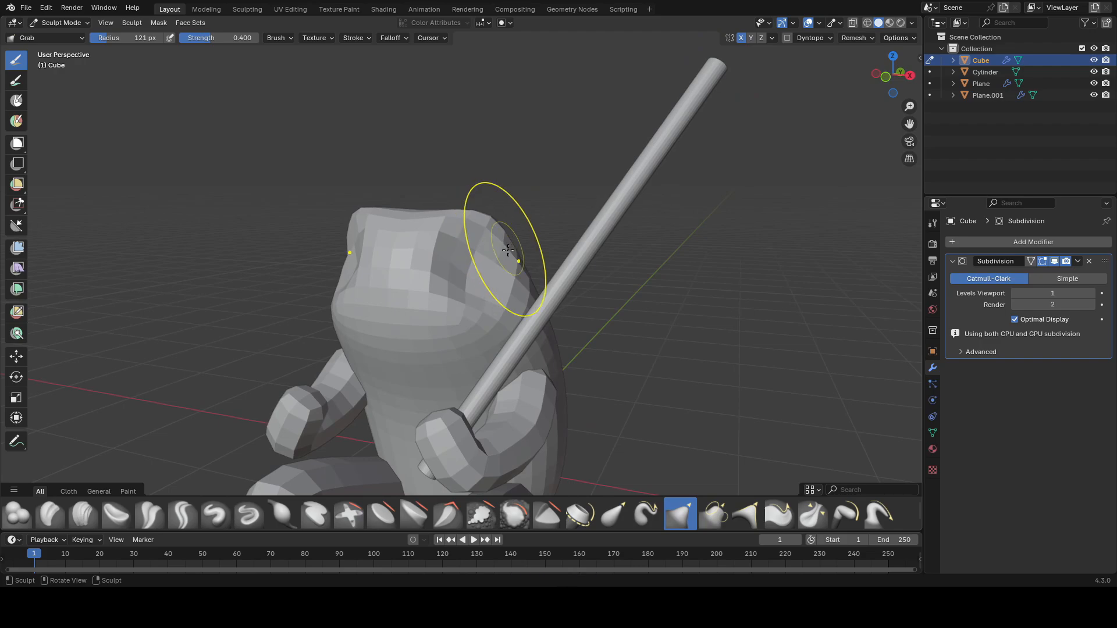
drag(431, 222, 426, 220)
middle_drag(426, 220, 454, 211)
key(f)
click(523, 198)
drag(422, 210, 420, 202)
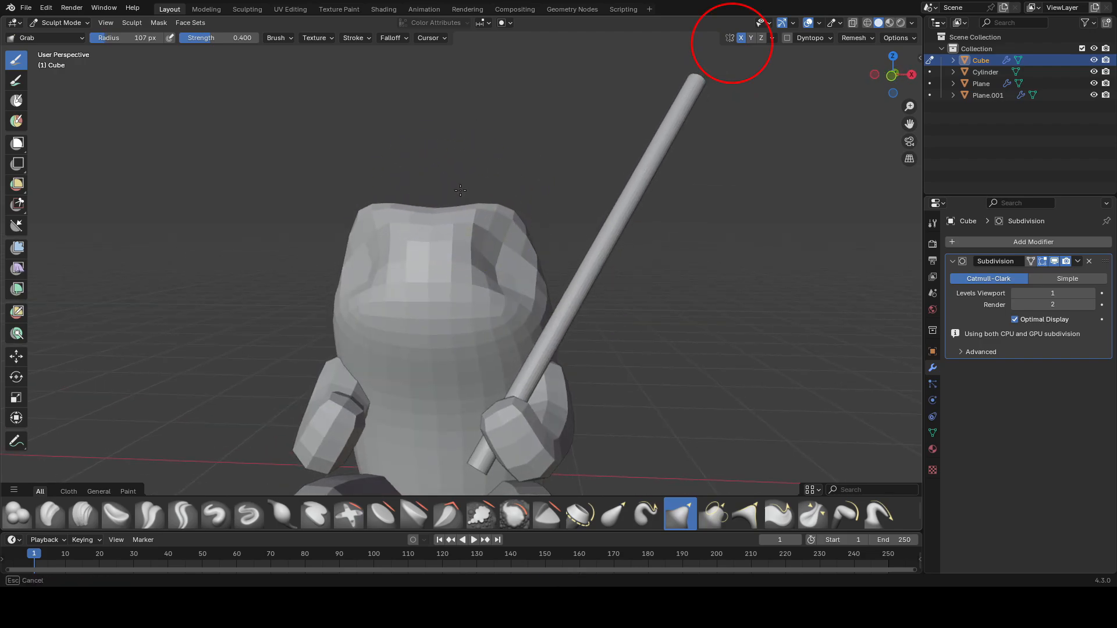
Step: Resize the Grab brush and keep reshaping the top of the head, then save the file
key(f)
click(555, 199)
middle_drag(465, 189, 437, 220)
key(f)
click(573, 216)
key(f)
scroll(524, 232, down, 4)
middle_drag(697, 233, 624, 238)
key(ctrl+s)
Step: Grab-sculpt the sides of the face and head to refine the shape, and save the file
scroll(624, 238, up, 3)
scroll(490, 279, up, 2)
key(f)
click(480, 282)
drag(418, 282, 416, 278)
middle_drag(418, 278, 437, 294)
drag(449, 255, 450, 252)
mouse_move(459, 245)
middle_down()
mouse_move(511, 267)
mouse_move(493, 220)
middle_up()
key(ctrl+s)
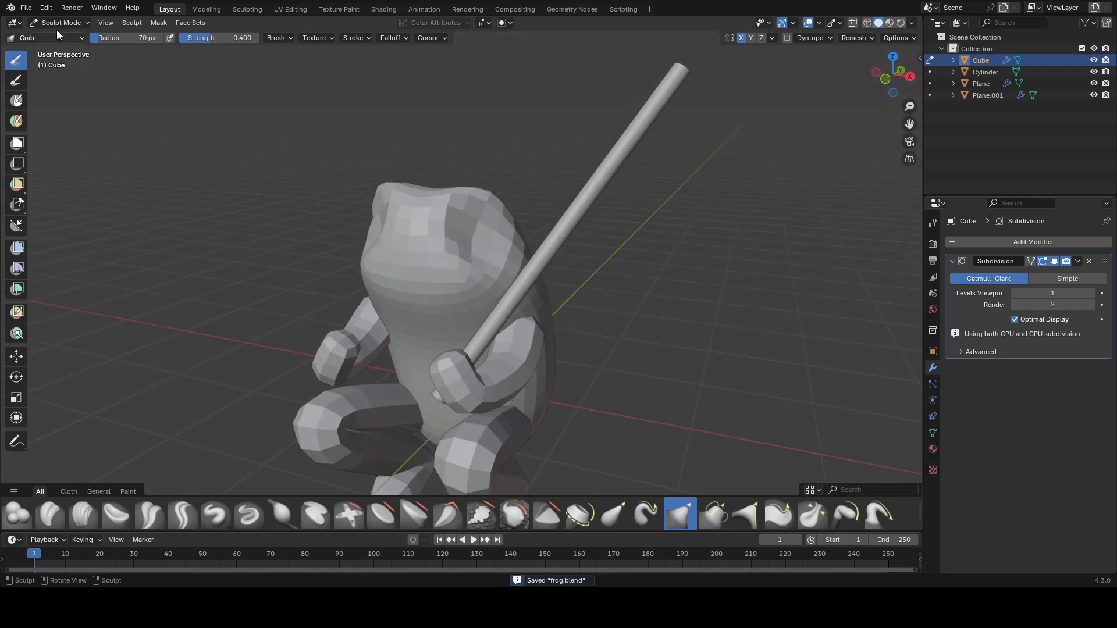
Step: Return to Object Mode and add a UV Sphere for an eye
click(57, 26)
click(60, 34)
mouse_move(402, 186)
middle_down()
mouse_move(449, 239)
mouse_move(410, 245)
mouse_move(460, 250)
middle_up()
key(ctrl+1)
scroll(416, 198, down, 1)
key(shift+a)
mouse_move(480, 249)
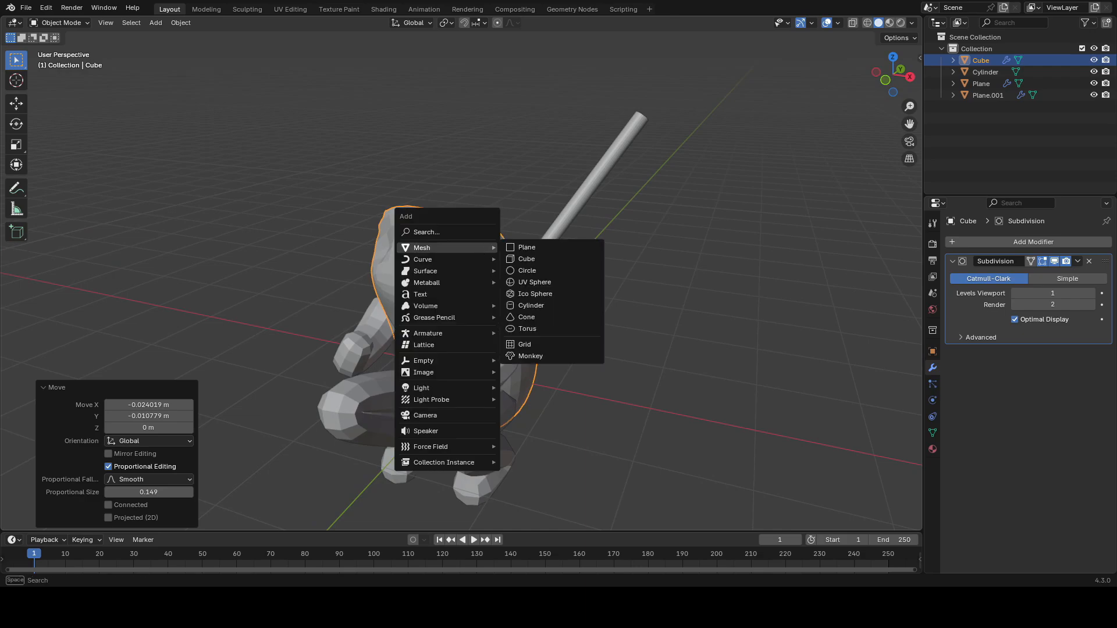
click(551, 283)
Step: Scale the sphere down and rotate it 90° around the X axis
key(s)
middle_drag(556, 272, 577, 309)
click(547, 281)
scroll(588, 288, up, 2)
key(r)
key(x)
key(9)
key(0)
key(Return)
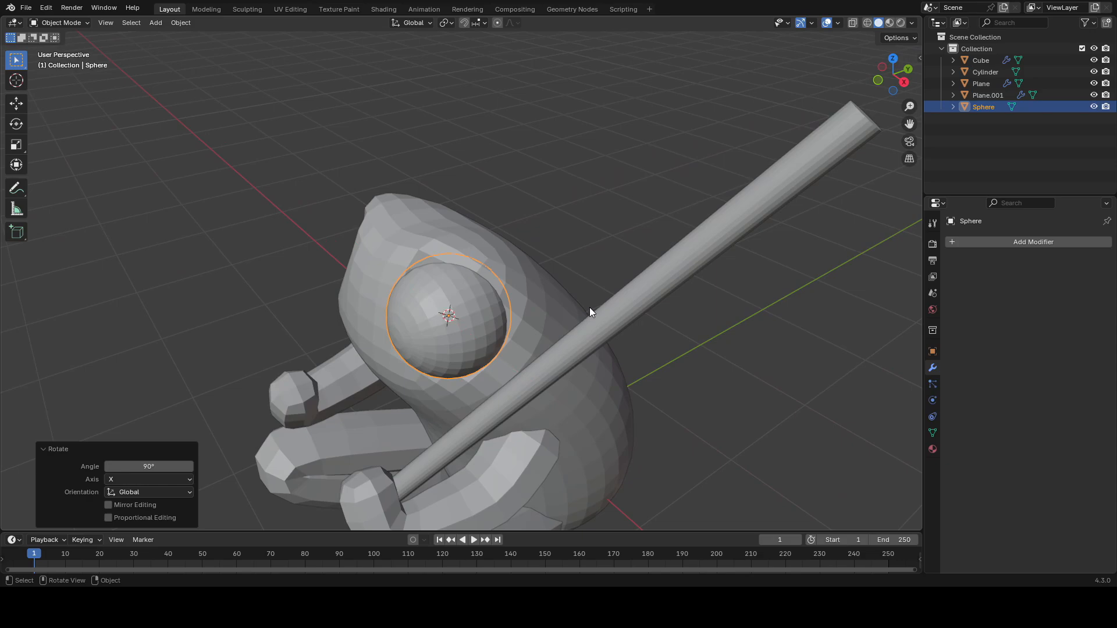
Step: Adjust the sphere's rotation, scale and position so it sits as an eye on the head's upper side
key(r)
key(x)
click(505, 353)
key(alt+shift+z)
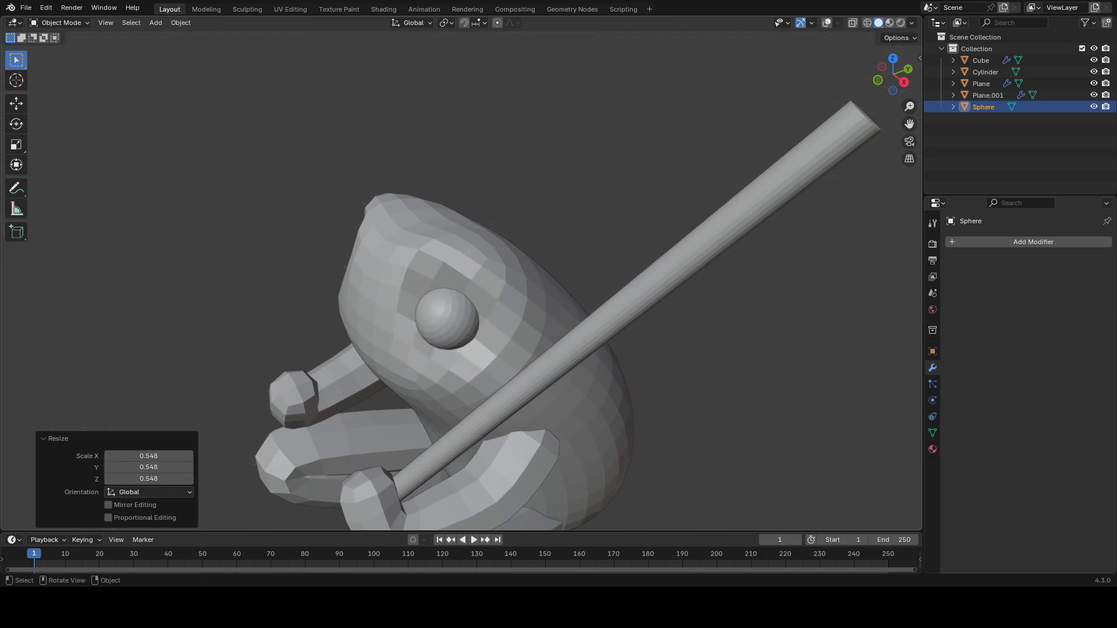
key(alt+shift+z)
middle_drag(504, 352, 544, 323)
key(r)
key(r)
click(581, 343)
key(s)
click(599, 347)
key(g)
click(604, 348)
Step: Trackball-rotate the eye sphere slightly to fit the head
key(alt+shift+z)
scroll(596, 340, down, 2)
shift+middle_drag(595, 340, 604, 290)
scroll(593, 301, down, 1)
key(r)
key(r)
click(595, 299)
scroll(540, 273, down, 1)
Step: Add a Mirror modifier to the eye sphere, using the body Cube as the mirror object
click(1028, 244)
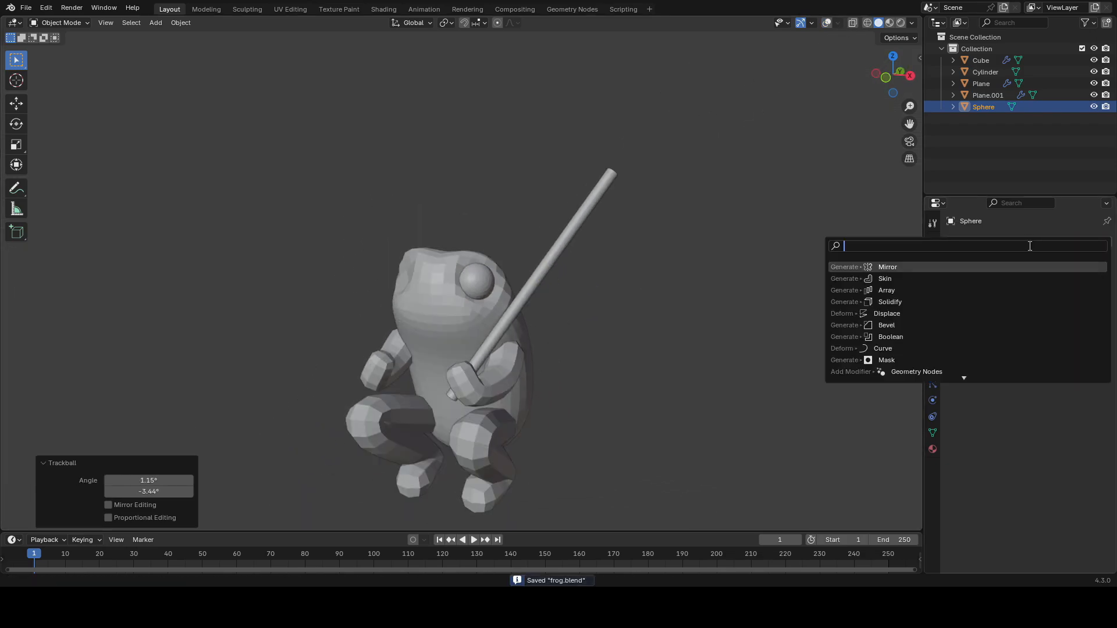
text(mir)
key(Return)
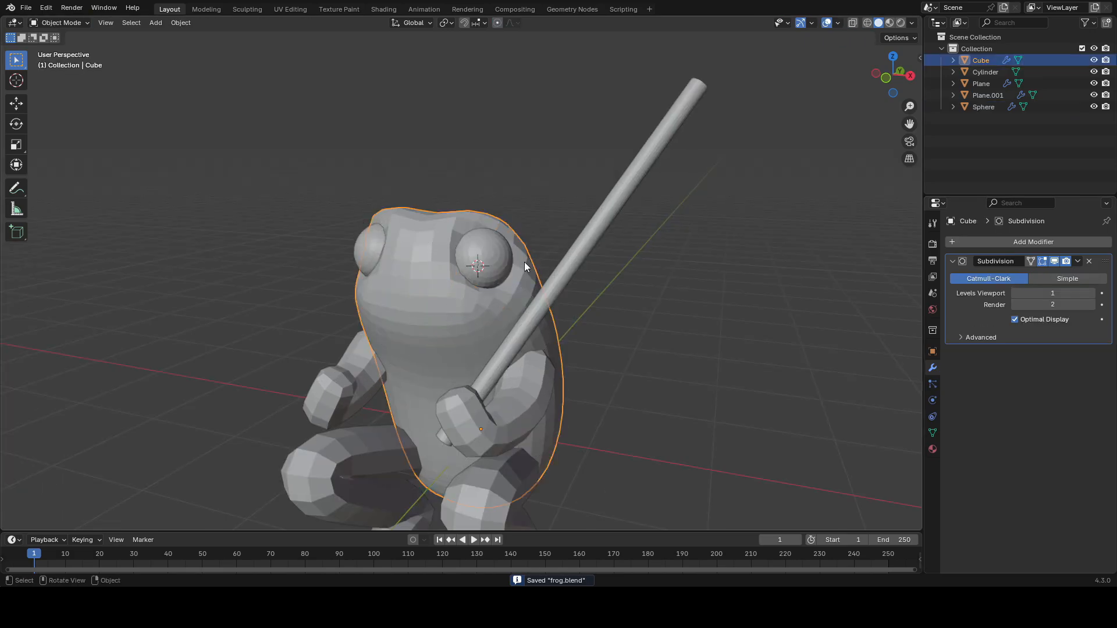
scroll(525, 261, down, 2)
key(ctrl+a)
key(Tab)
scroll(542, 272, up, 2)
mouse_move(542, 272)
middle_down()
mouse_move(668, 274)
mouse_move(730, 291)
mouse_move(742, 309)
mouse_move(581, 299)
mouse_move(618, 260)
mouse_move(582, 266)
middle_up()
key(Tab)
Step: Switch the body to Sculpt Mode and Grab-sculpt the head around the eyes
click(62, 23)
click(61, 63)
scroll(523, 268, up, 1)
shift+middle_drag(428, 305, 454, 271)
key(f)
click(462, 269)
middle_drag(379, 260, 400, 260)
drag(403, 260, 392, 256)
middle_drag(512, 259, 491, 256)
key(f)
click(513, 254)
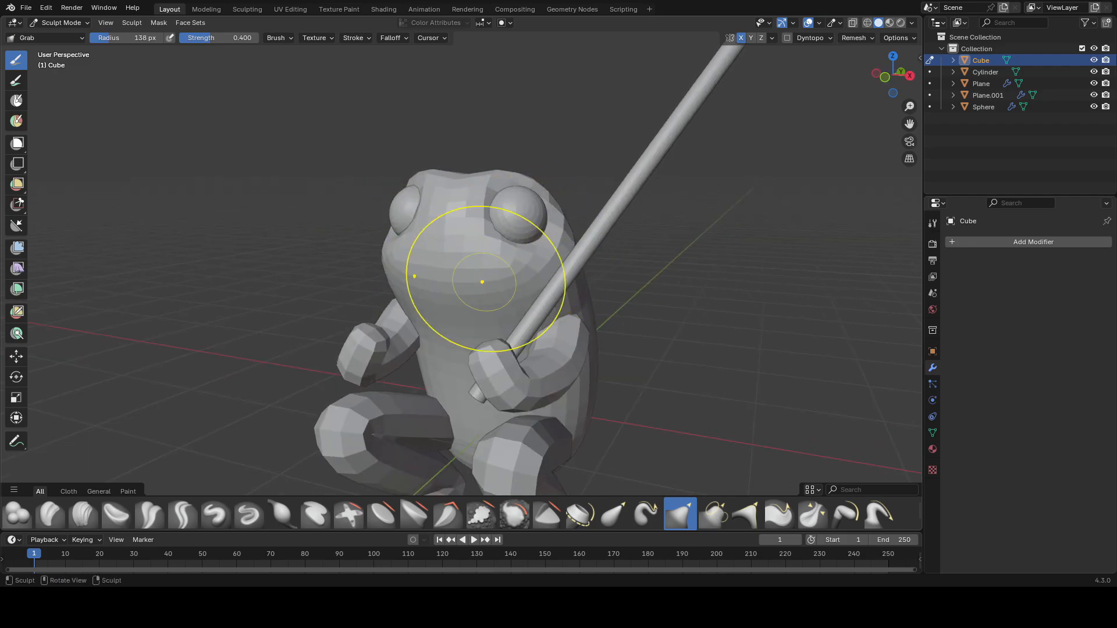
Step: Grab-sculpt the brow area above the eyes and resize the brush
middle_drag(408, 300, 427, 220)
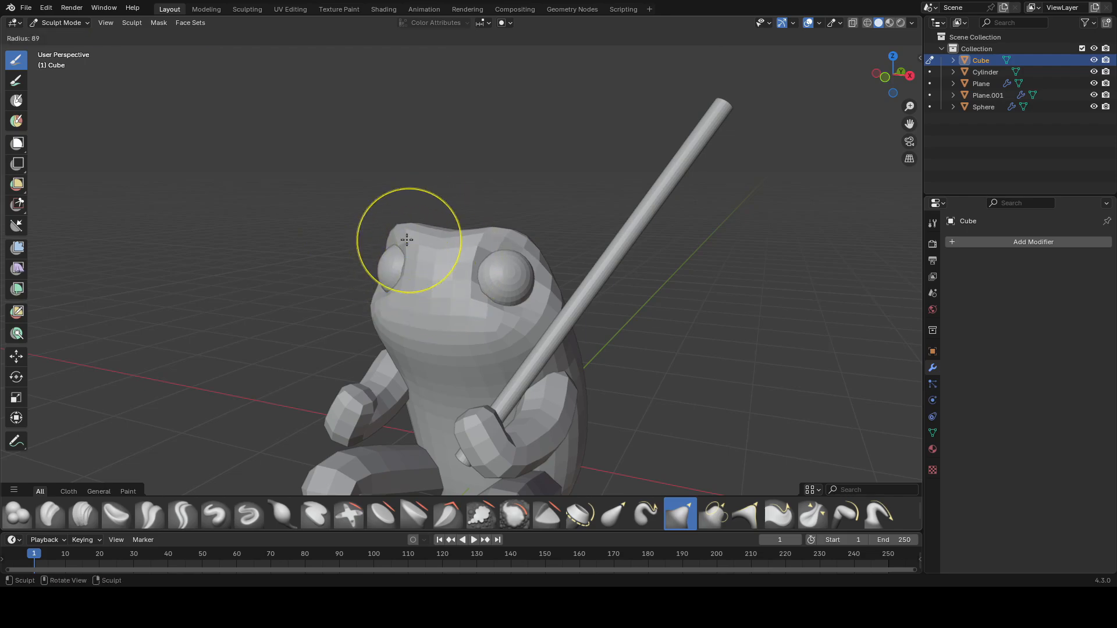
mouse_move(404, 228)
middle_down()
mouse_move(487, 216)
mouse_move(473, 249)
mouse_move(552, 247)
mouse_move(419, 284)
mouse_move(581, 242)
mouse_move(429, 245)
mouse_move(491, 275)
middle_up()
key(f)
scroll(581, 242, down, 1)
key(f)
click(580, 242)
scroll(486, 272, up, 2)
key(f)
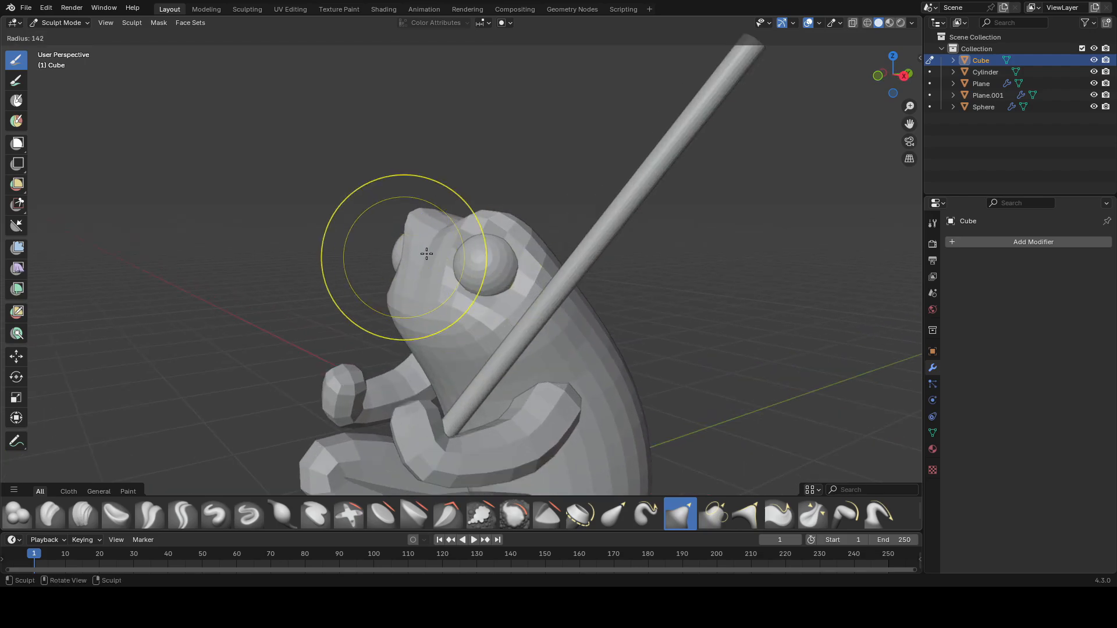
Step: Grab the back of the head to extend the body's outline backward, and save the file
drag(395, 277, 420, 272)
middle_drag(420, 272, 577, 282)
drag(568, 284, 633, 285)
scroll(635, 285, down, 6)
key(ctrl+s)
scroll(631, 286, up, 2)
mouse_move(628, 286)
middle_down()
mouse_move(561, 314)
mouse_move(468, 327)
mouse_move(412, 282)
middle_up()
scroll(468, 327, up, 2)
scroll(384, 276, down, 5)
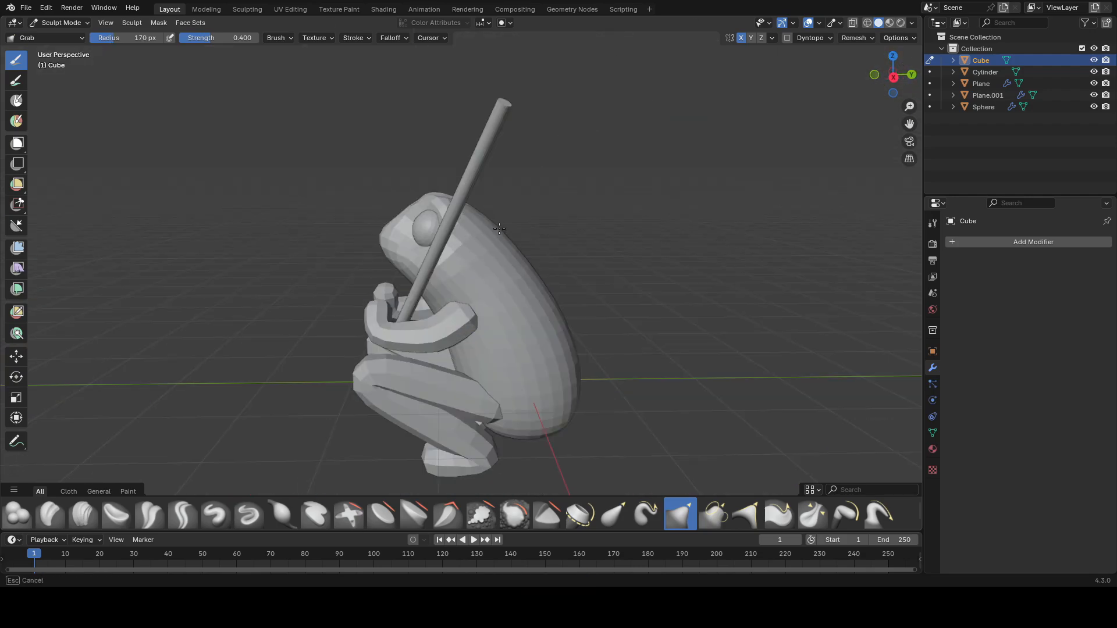
Step: Grab-sculpt the frog's back curve from the side view with a larger brush
key(f)
click(539, 254)
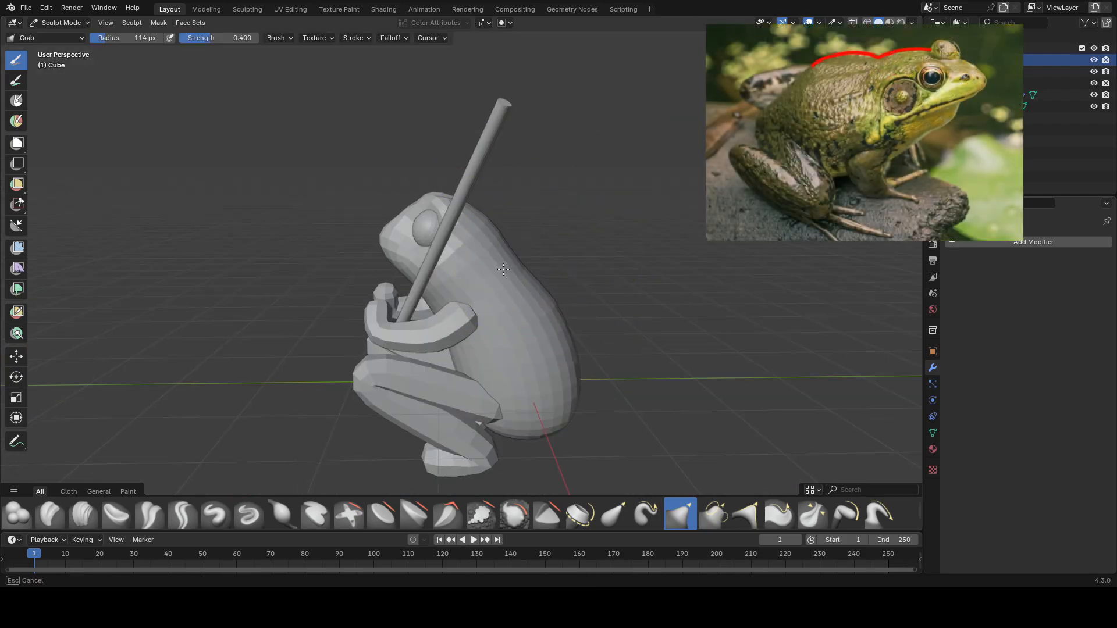
key(f)
click(576, 299)
drag(564, 303, 561, 303)
drag(586, 332, 578, 340)
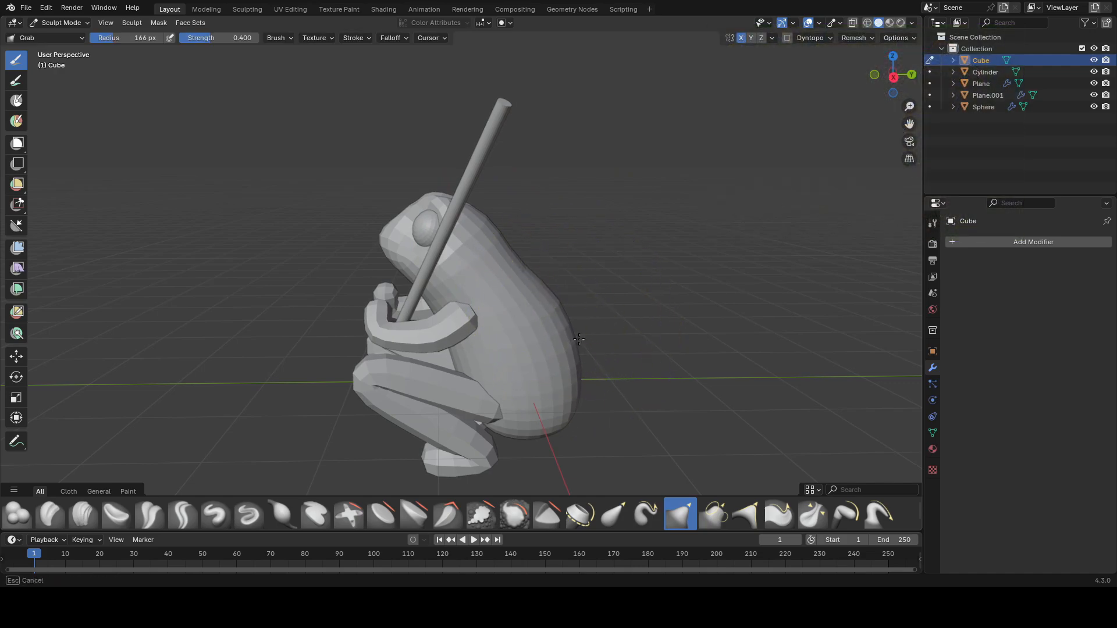
Step: Grab-sculpt the frog's back once more and resize the brush radius
middle_drag(576, 316, 773, 308)
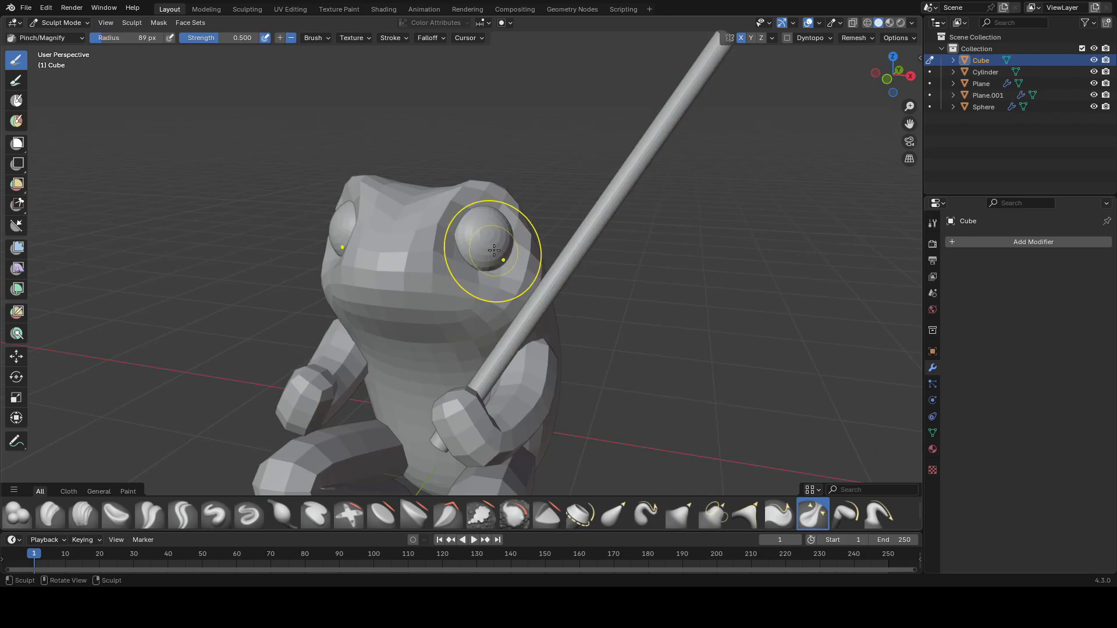
key(g)
key(f)
click(477, 248)
Step: In Edit Mode, reshape vertices around the eye socket using Shrink/Fatten and Move with proportional editing
key(Tab)
key(alt+a)
shift+middle_drag(476, 246, 479, 265)
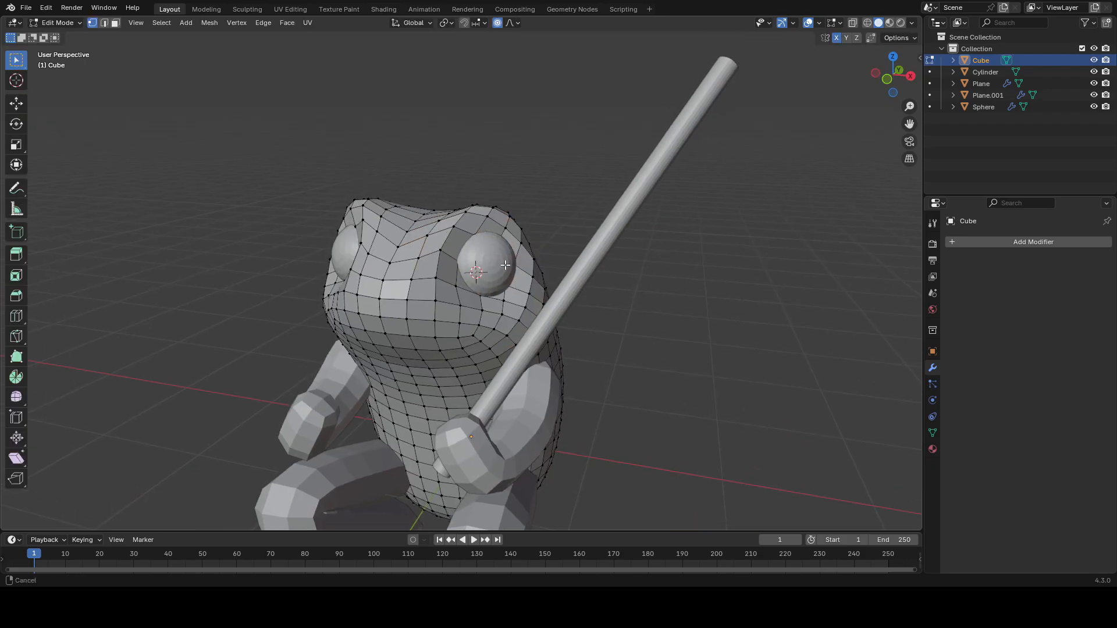
shift+middle_drag(479, 265, 480, 275)
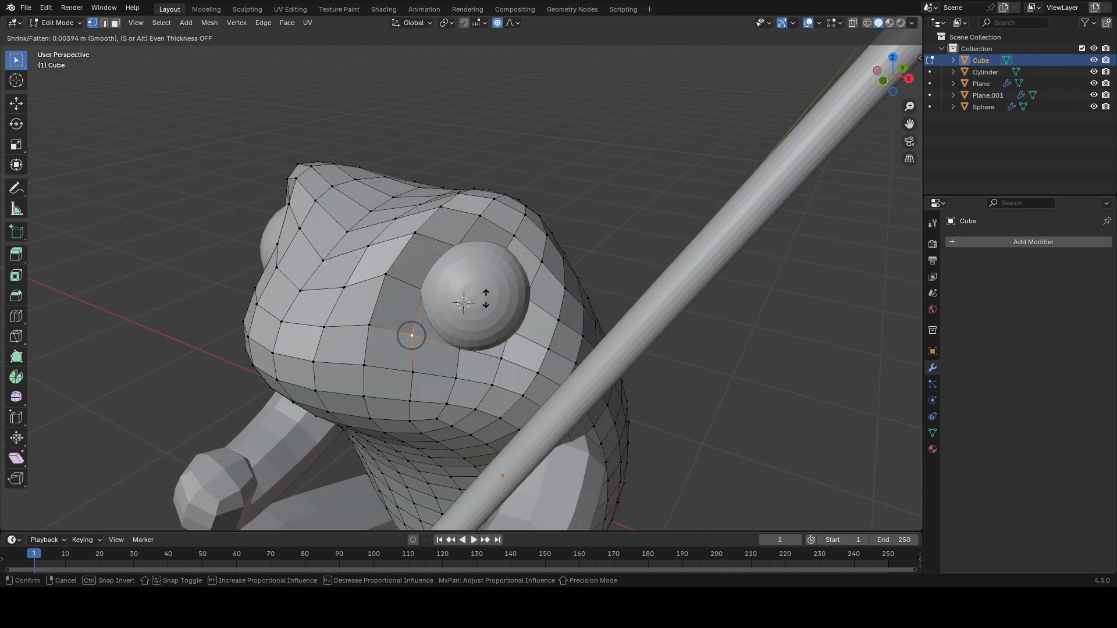
click(486, 297)
click(424, 291)
key(alt+s)
click(442, 279)
key(g)
click(440, 266)
click(458, 248)
key(g)
click(477, 249)
Step: Keep shrinking/fattening and moving single vertices along the eye socket's upper rim, toggling X-ray as needed
key(alt+s)
click(493, 254)
key(g)
click(494, 250)
key(alt+s)
click(505, 254)
key(g)
click(547, 245)
mouse_move(526, 260)
middle_down()
mouse_move(550, 249)
mouse_move(506, 249)
mouse_move(531, 250)
middle_up()
click(504, 276)
key(alt+z)
key(alt+z)
key(alt+s)
click(527, 272)
key(g)
click(535, 227)
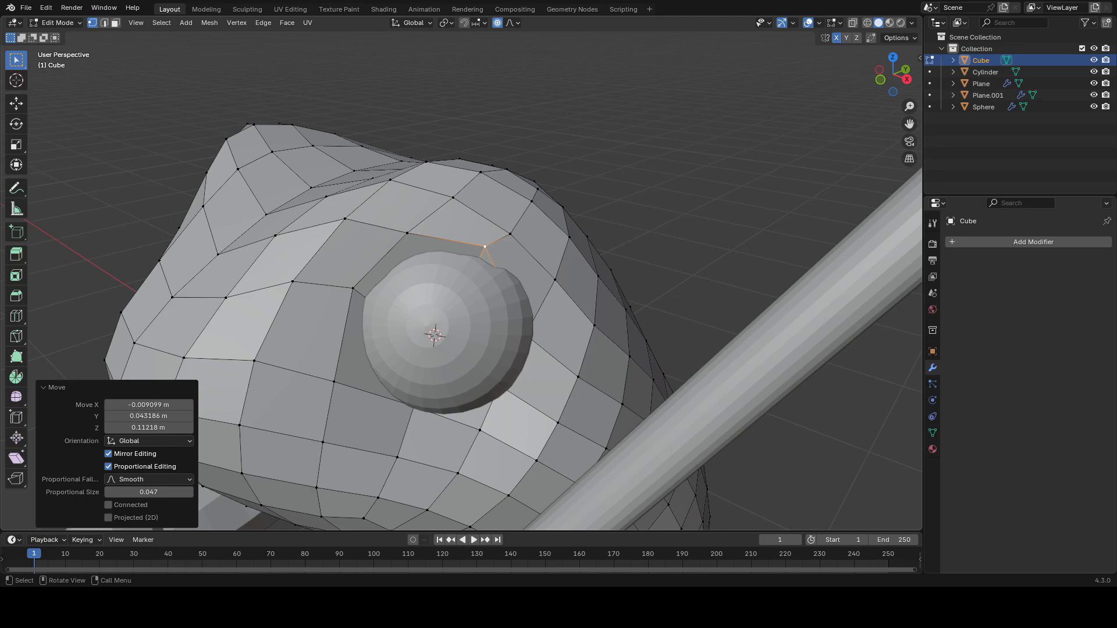
Step: Shrink/fatten and move the vertices below and beside the eye to tighten the socket around the sphere
key(alt+z)
click(526, 326)
key(alt+z)
key(alt+s)
click(557, 327)
key(g)
click(565, 315)
middle_drag(565, 315, 564, 299)
key(alt+z)
click(506, 359)
key(alt+z)
key(alt+s)
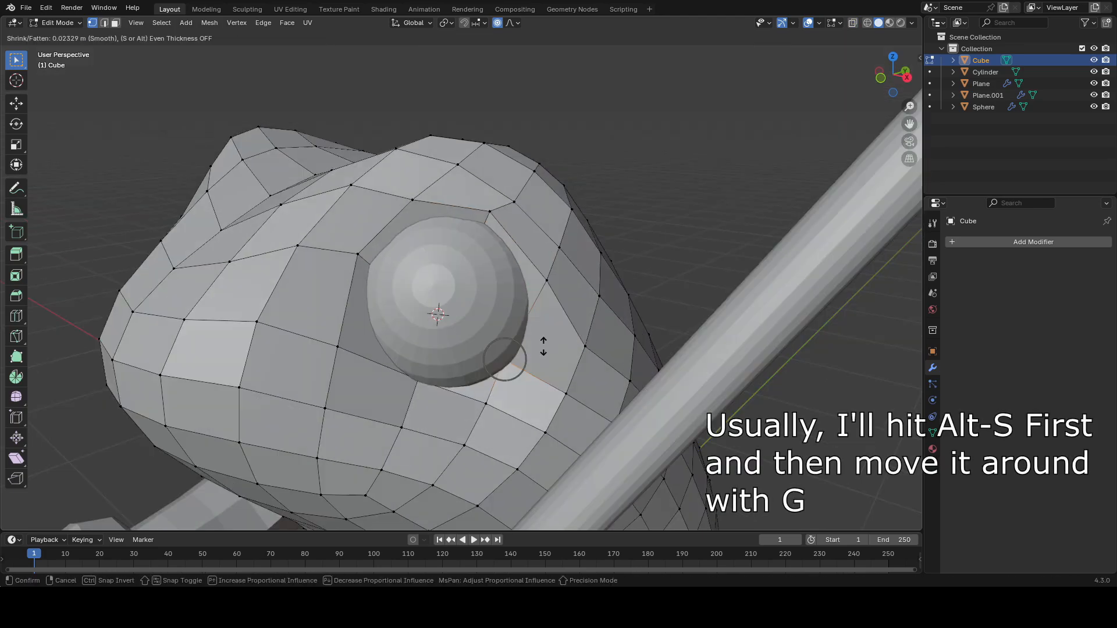
click(547, 335)
key(g)
click(573, 324)
key(alt+s)
click(585, 317)
key(g)
click(588, 312)
middle_drag(588, 311, 527, 323)
Step: Move and shrink/fatten the vertices between the eye and the top of the head
key(g)
click(475, 314)
click(280, 245)
key(g)
middle_drag(425, 285, 558, 285)
click(369, 303)
click(487, 262)
key(g)
click(484, 269)
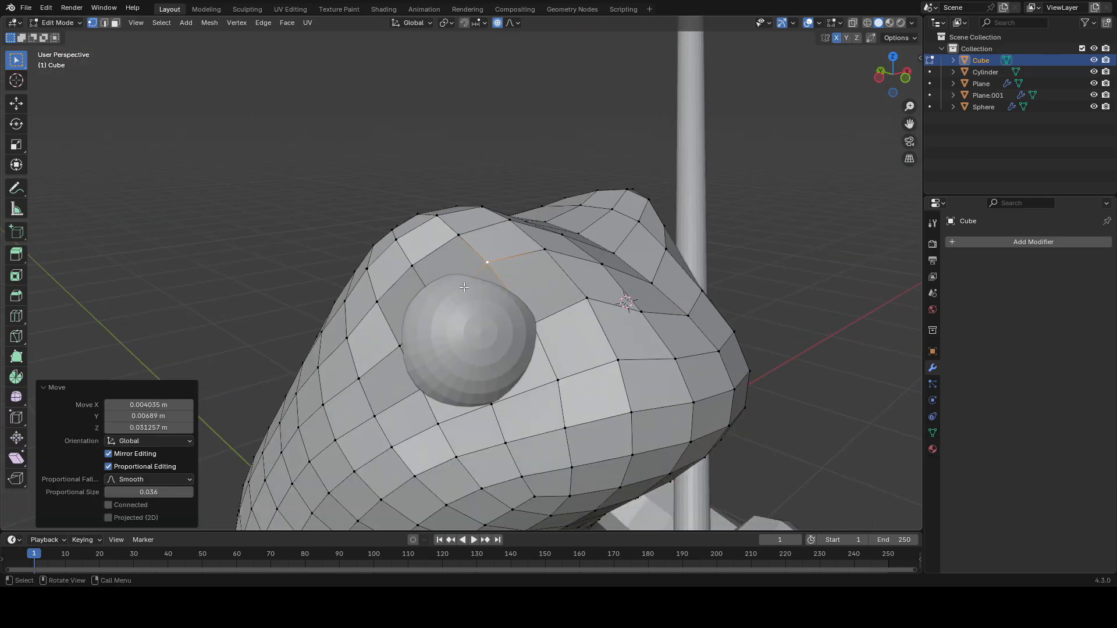
key(alt+s)
click(459, 297)
key(g)
click(408, 342)
key(g)
click(412, 338)
click(534, 322)
key(alt+s)
key(g)
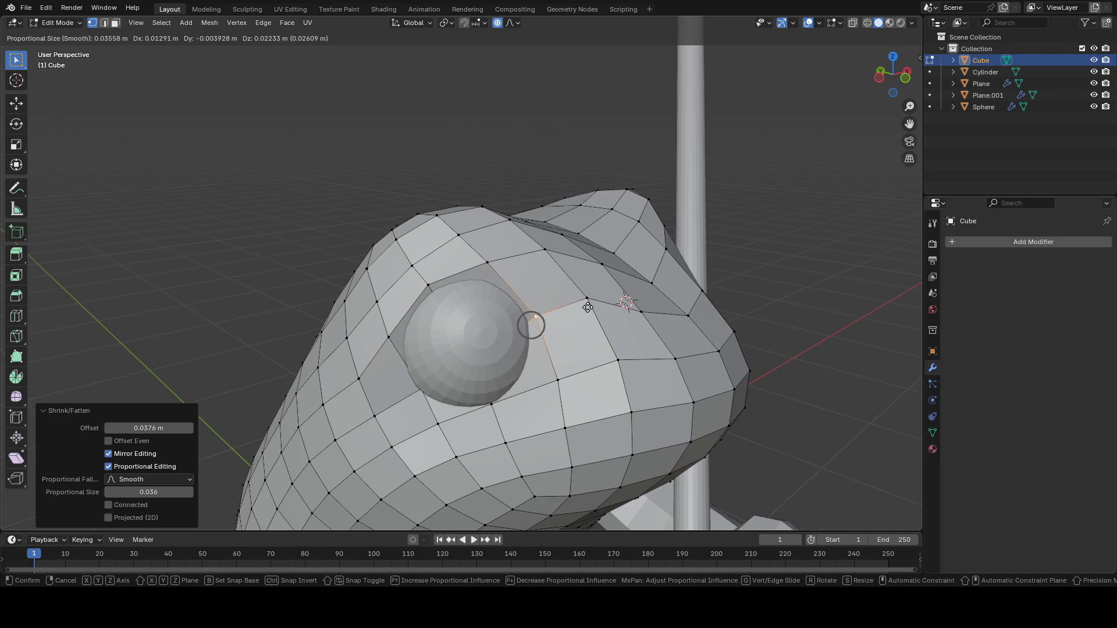
Step: Finish the socket tweaks, return to Sculpt Mode with the Draw brush at radius 76 px, and save
key(Tab)
key(Tab)
mouse_move(543, 340)
middle_down()
mouse_move(550, 323)
mouse_move(462, 307)
mouse_move(493, 282)
mouse_move(471, 250)
mouse_move(494, 285)
mouse_move(505, 273)
mouse_move(523, 297)
mouse_move(402, 238)
middle_up()
scroll(550, 324, up, 1)
key(alt+s)
click(555, 317)
key(g)
click(559, 316)
key(g)
click(472, 250)
key(3)
key(Tab)
scroll(523, 297, down, 3)
key(f)
click(526, 295)
key(ctrl+s)
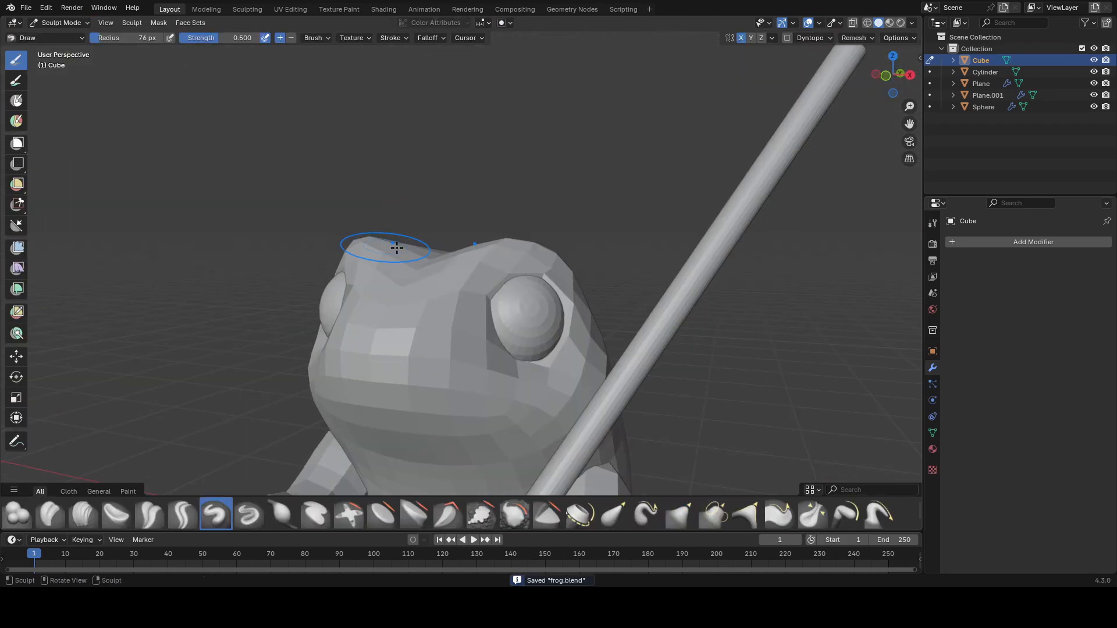
Step: Sculpt the top of the head with Draw and Crease Polish strokes
key(ctrl+s)
mouse_move(569, 257)
middle_down()
mouse_move(402, 246)
mouse_move(504, 275)
middle_up()
key(shift+c)
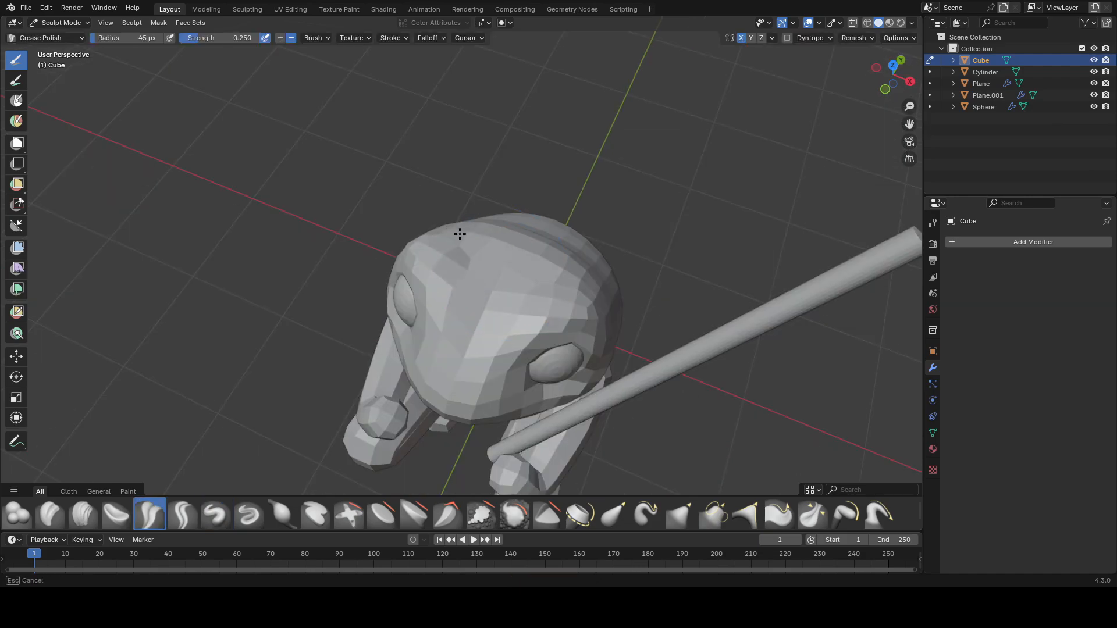
middle_drag(449, 230, 381, 226)
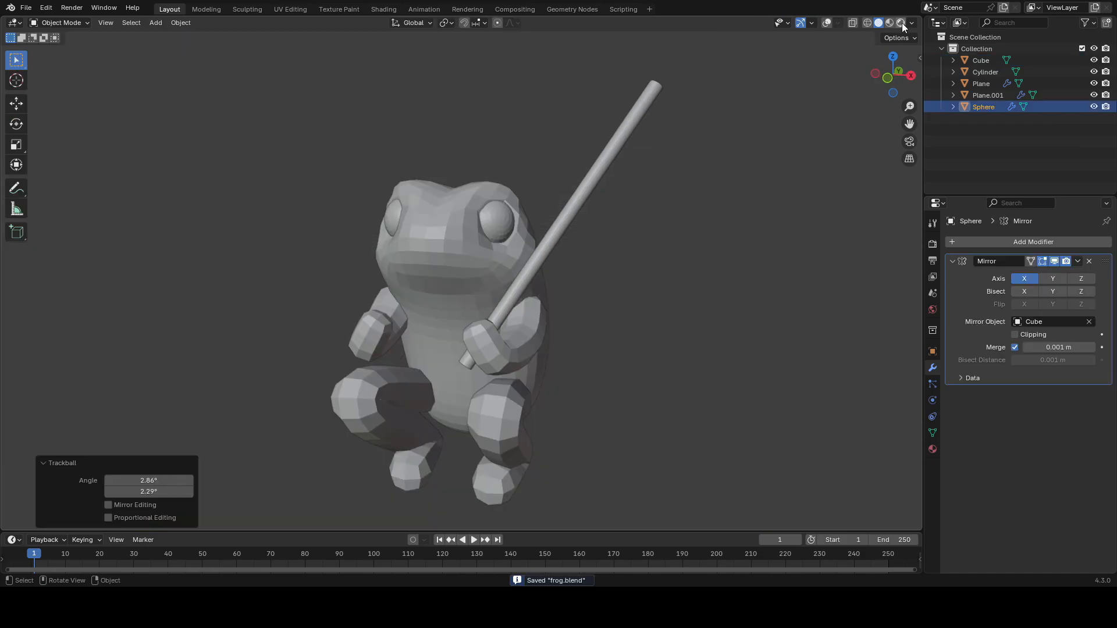
Step: Switch the viewport to rendered shading and toggle the overlays off
click(901, 23)
click(512, 235)
key(shift+alt+z)
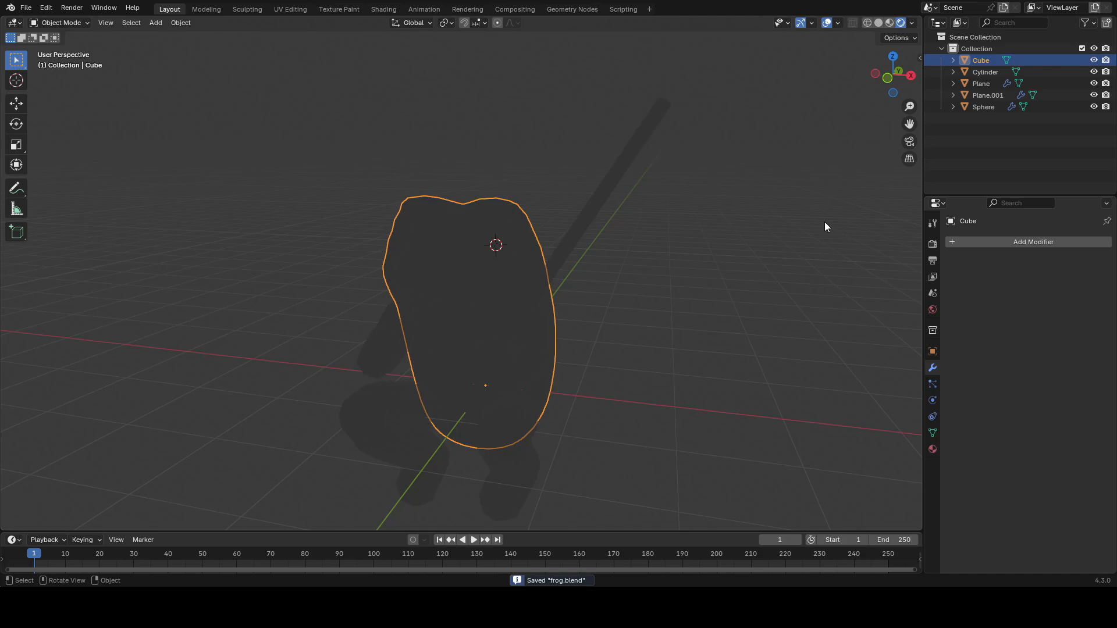
Step: Create a new Stylized Asset Suite material on the body and set its base color to beige
key(n)
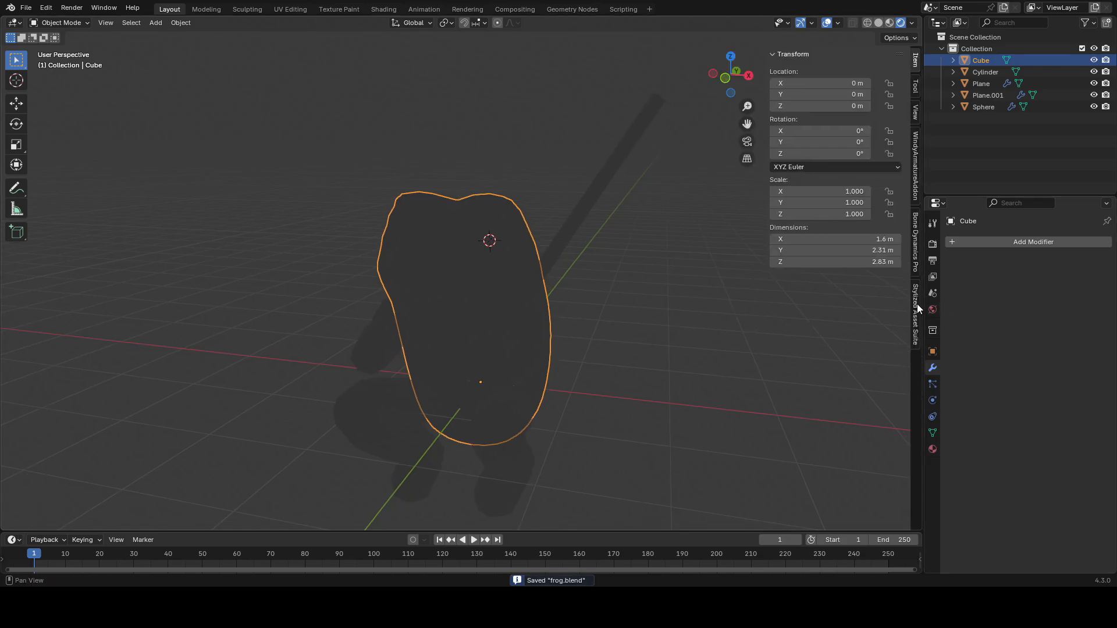
click(916, 311)
click(860, 75)
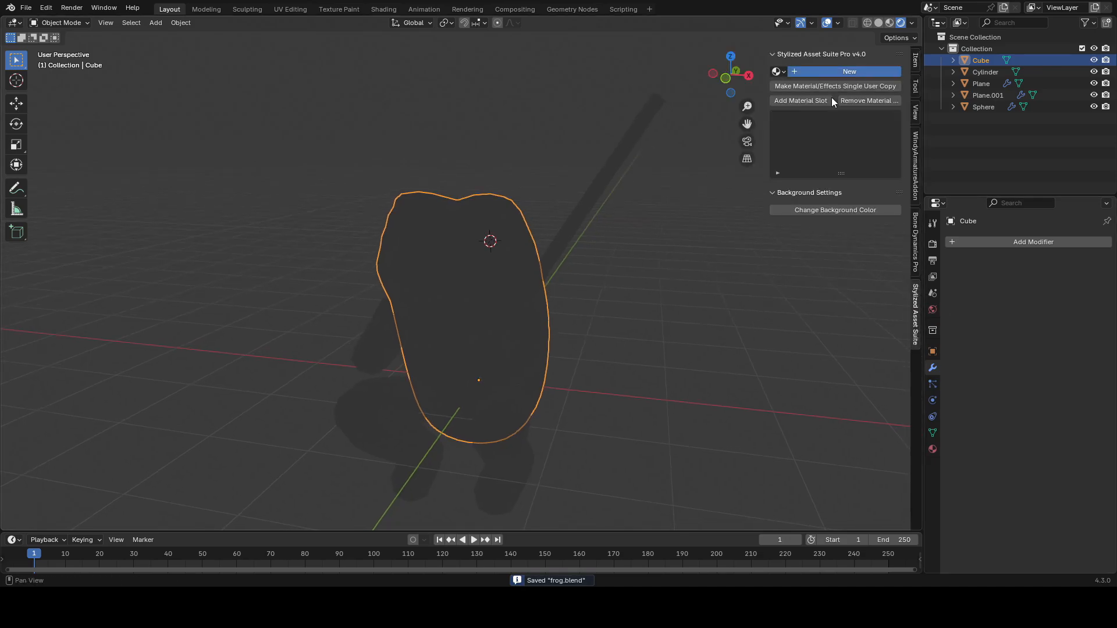
drag(766, 166, 690, 166)
alt+drag(639, 199, 642, 202)
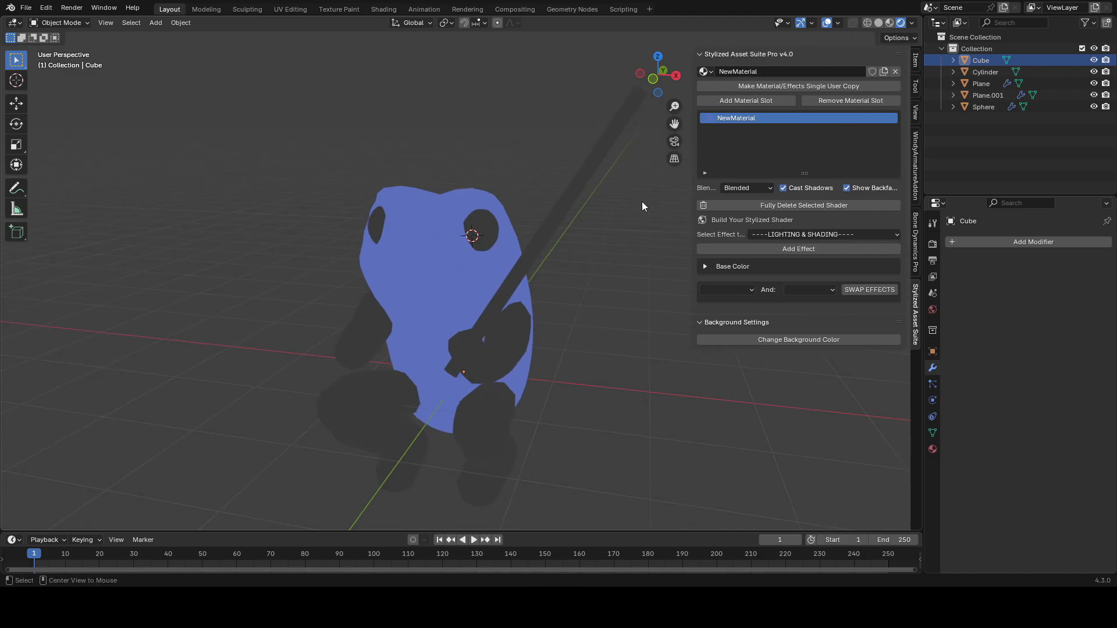
click(706, 266)
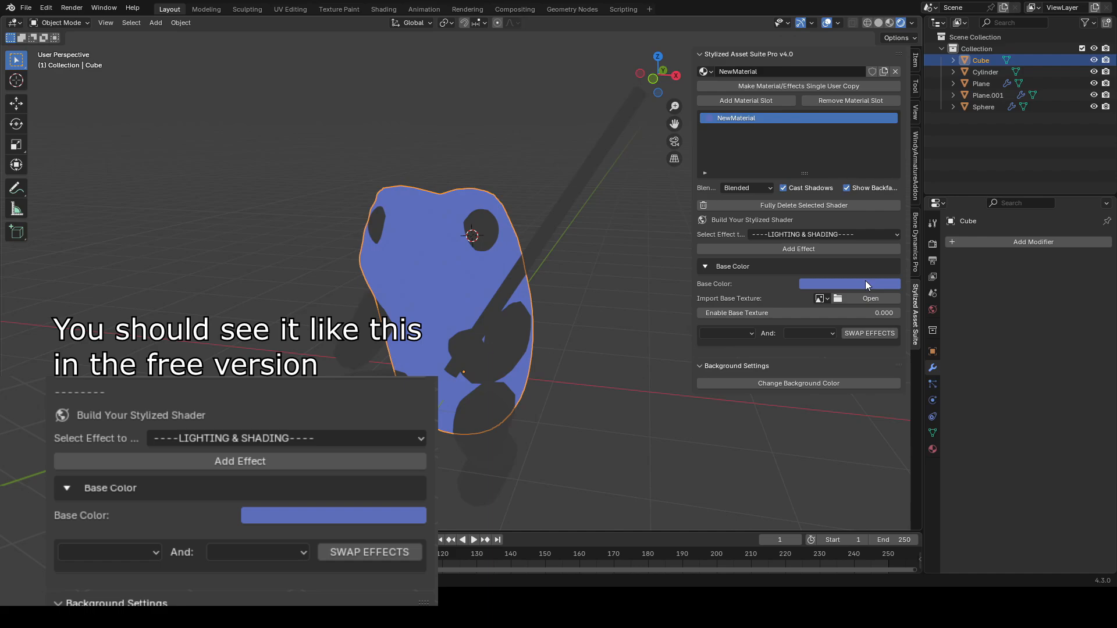
click(865, 284)
drag(851, 147, 848, 142)
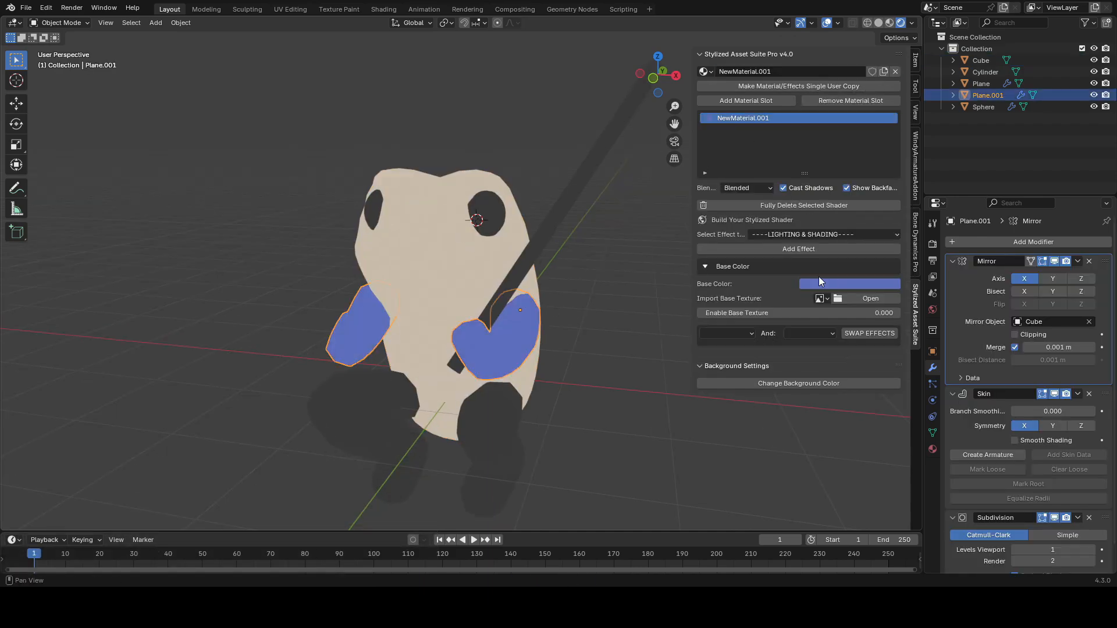
Step: Color the arms' material green and link that material to the legs
click(849, 283)
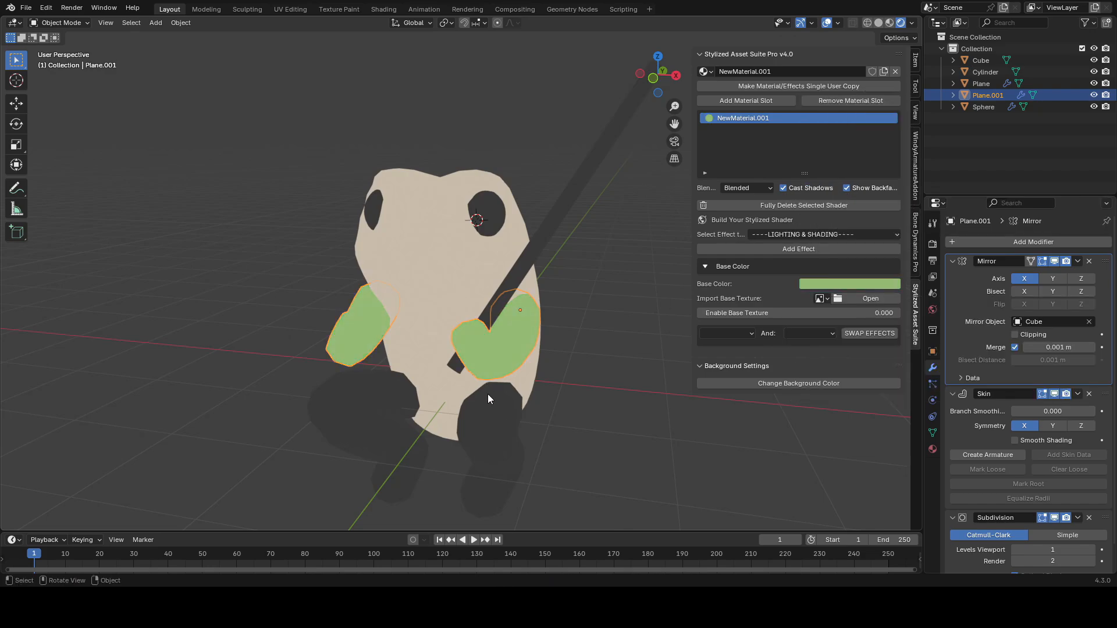
click(487, 410)
key(ctrl+s)
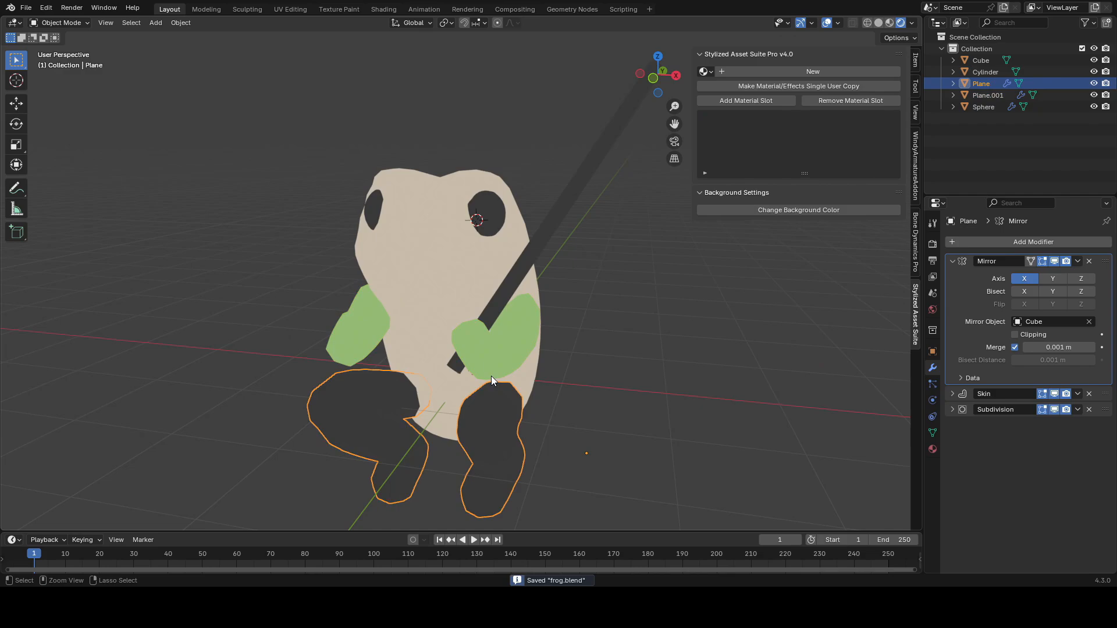
shift+click(514, 334)
key(ctrl+l)
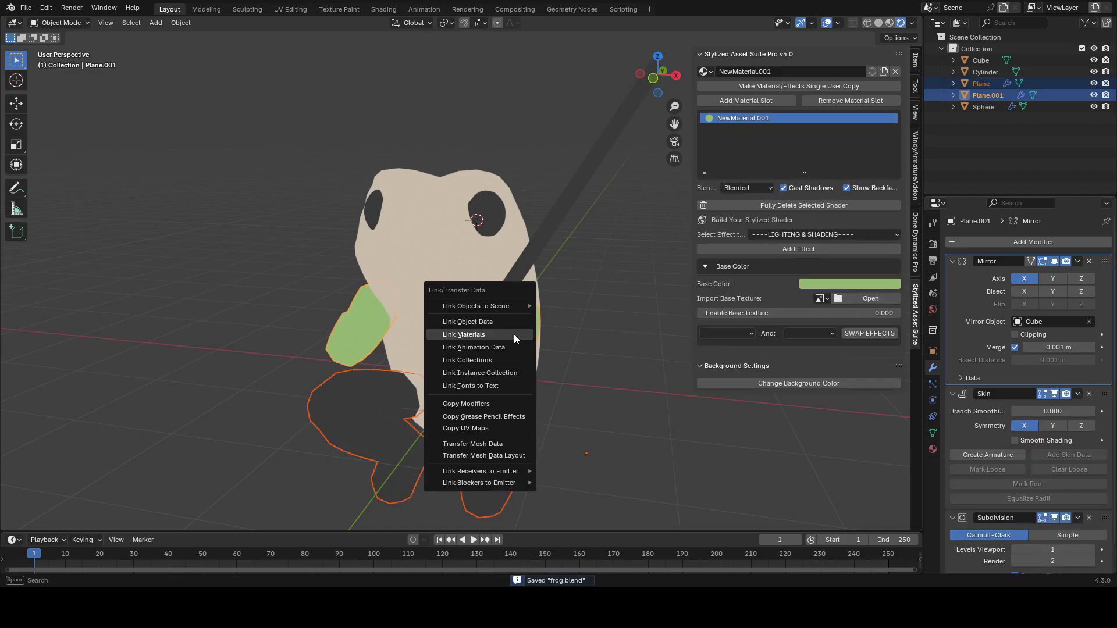
click(514, 334)
click(500, 438)
key(Tab)
key(Tab)
Step: Set the pole's material base color to red and save the file
click(573, 207)
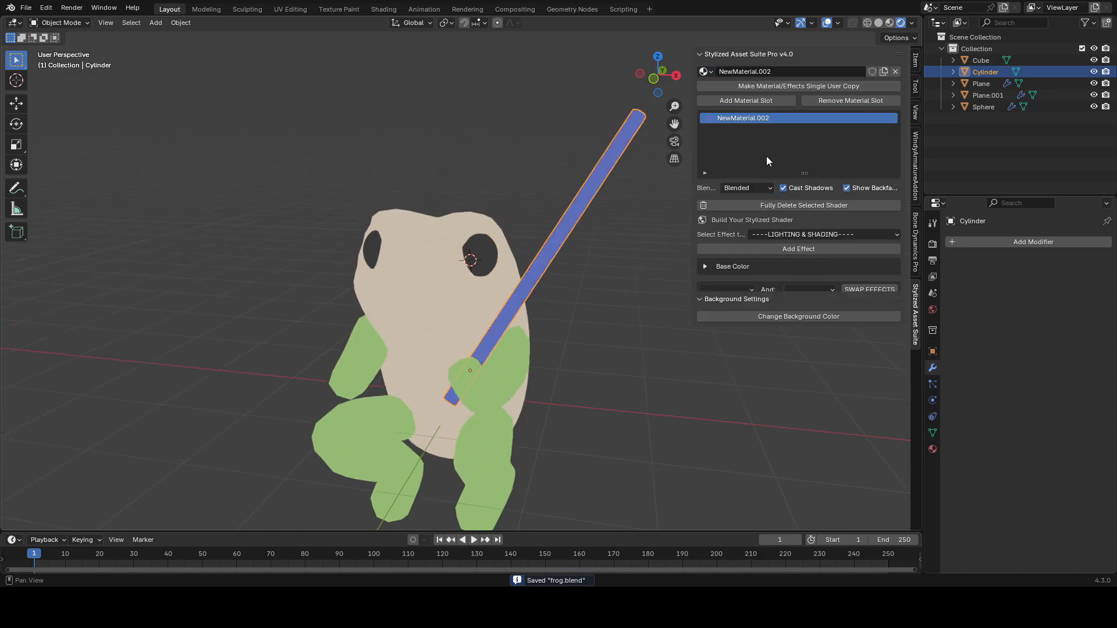
click(843, 284)
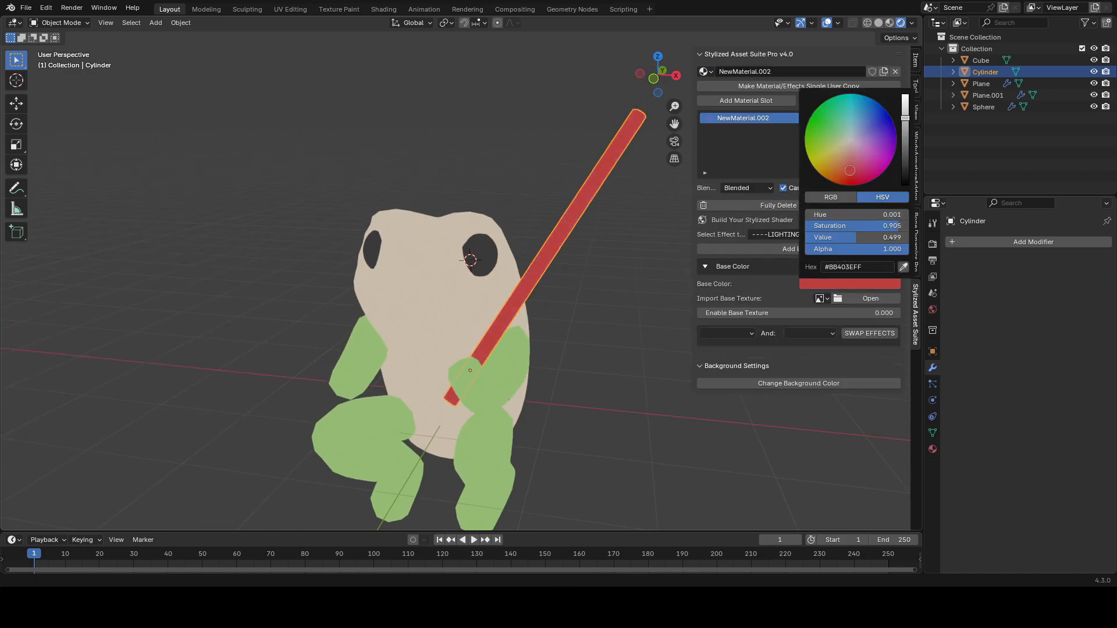
drag(850, 170, 850, 171)
key(ctrl+s)
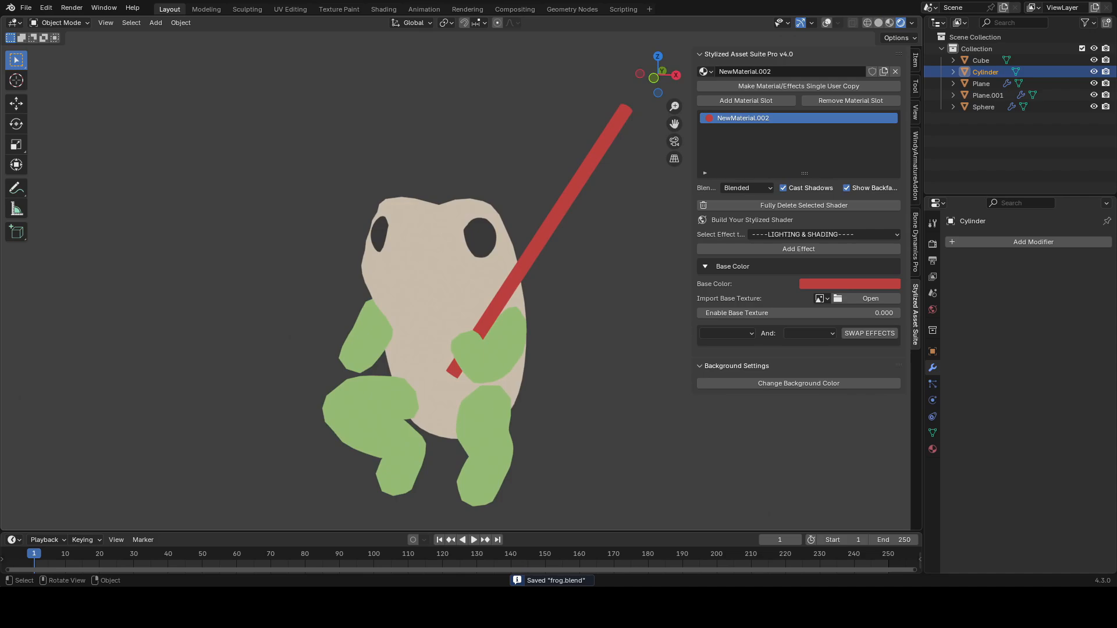
Step: Rotate the pole slightly and save the file
key(r)
click(604, 264)
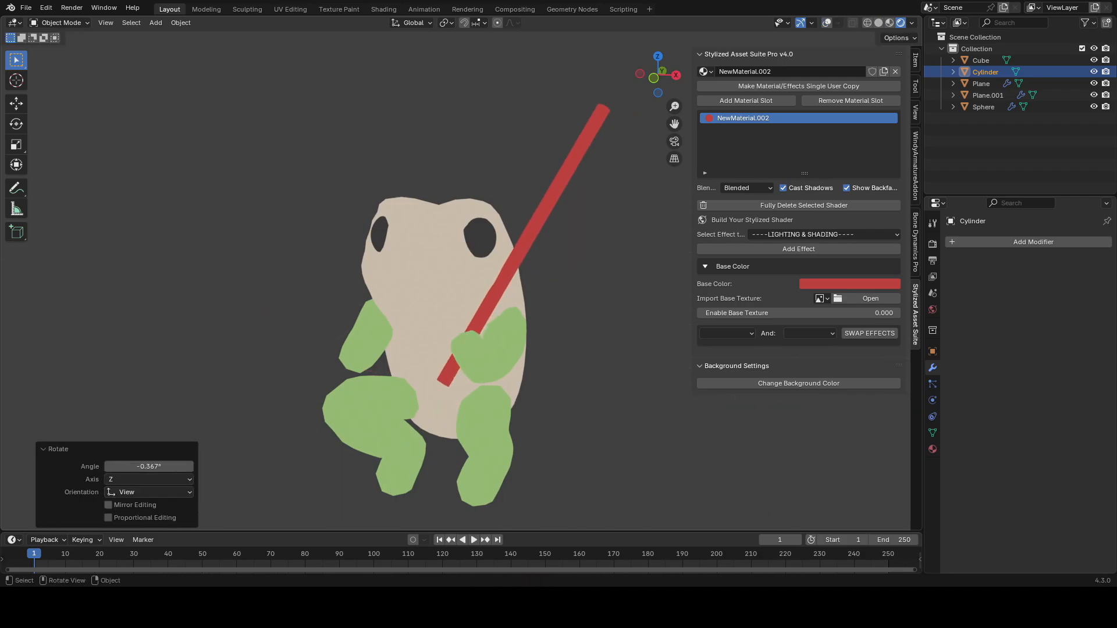
click(647, 249)
key(ctrl+s)
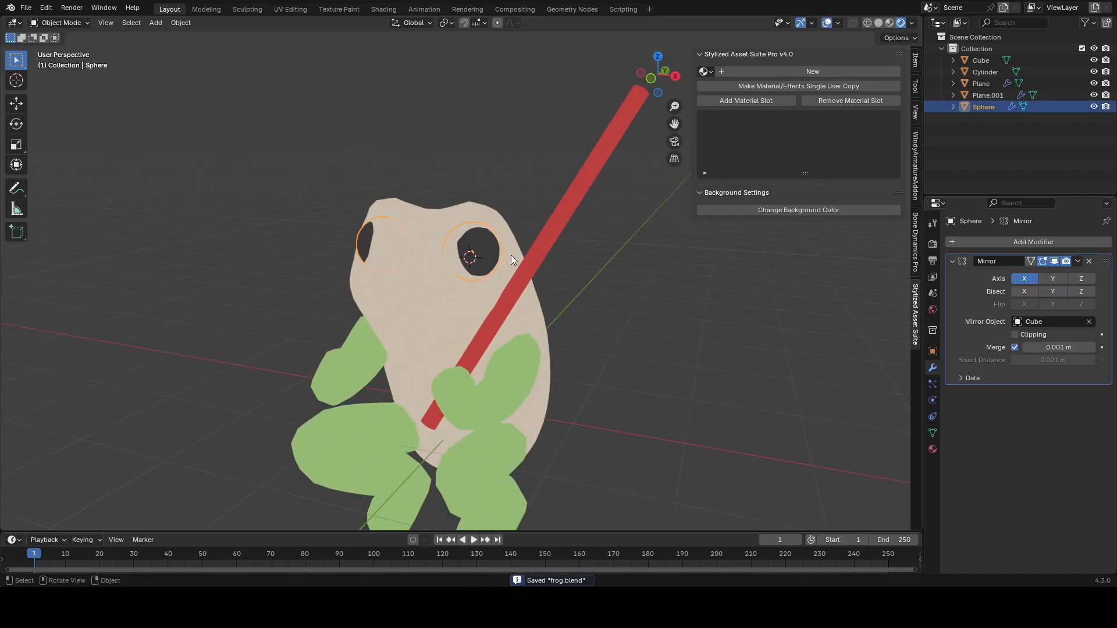
Step: Create a new material for the eye spheres and set its base color to white
click(818, 70)
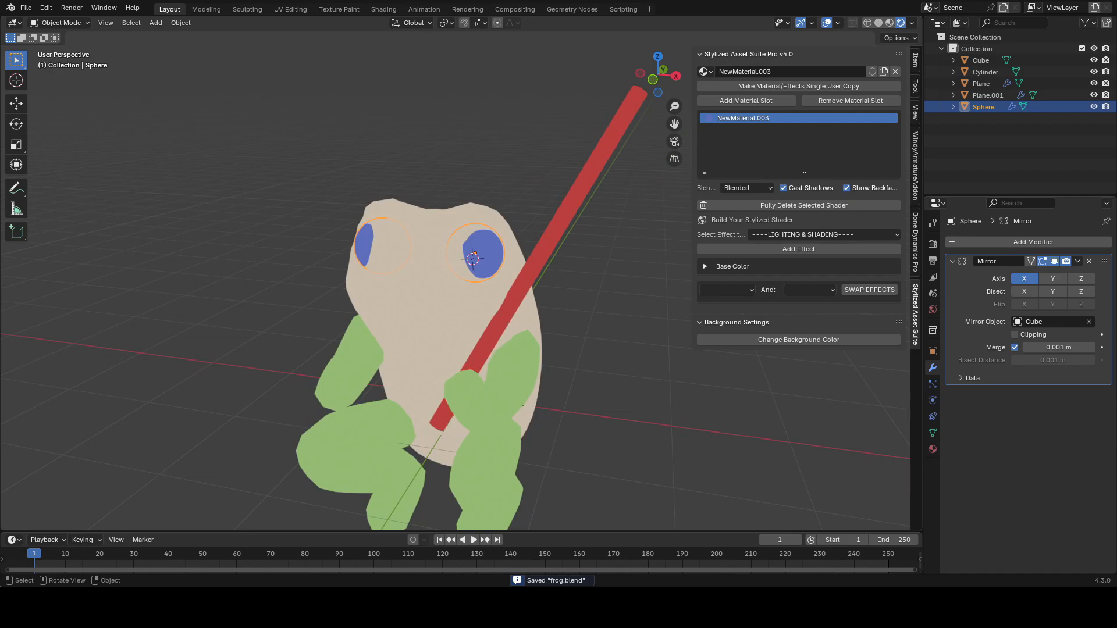
click(809, 266)
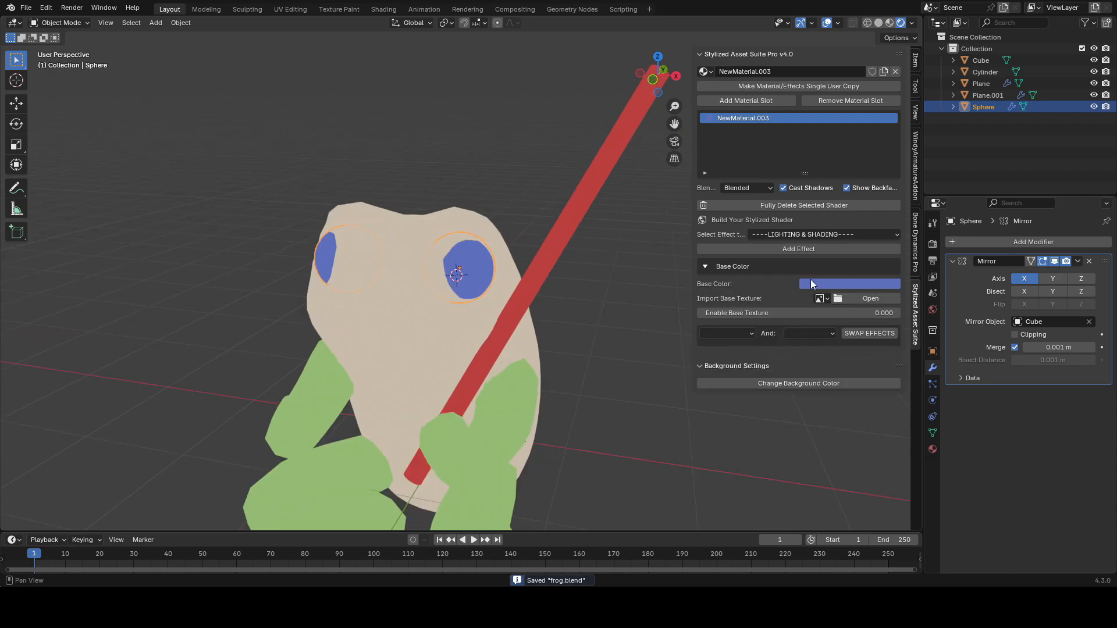
click(810, 283)
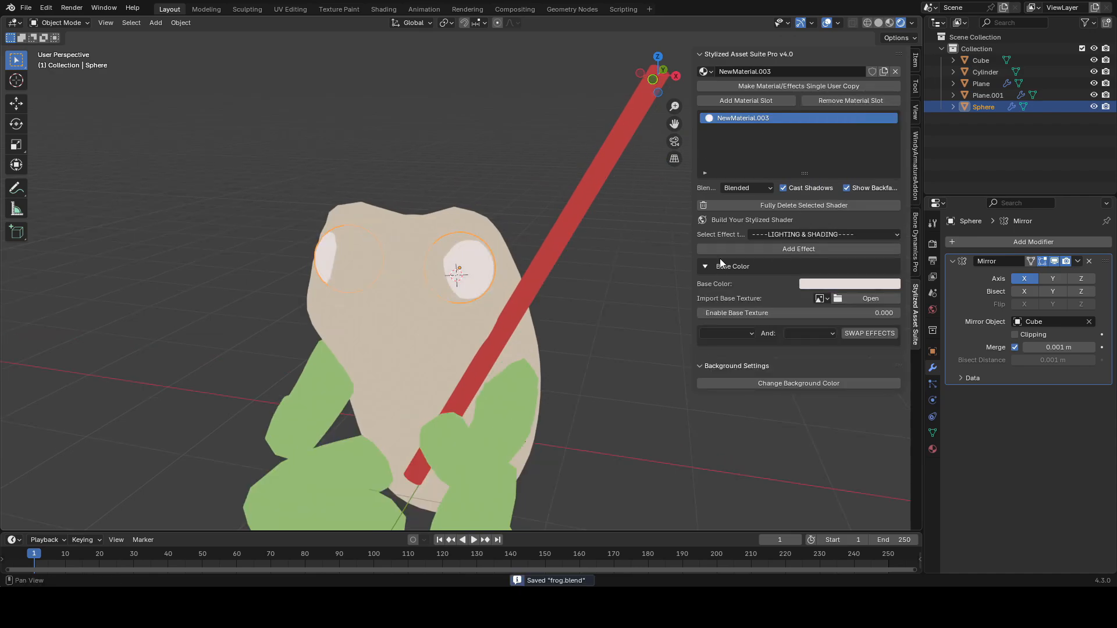
Step: Add a Texture Paint / Draw effect to the eye material with a new image named Eye, and save
key(Tab)
key(KP_Decimal)
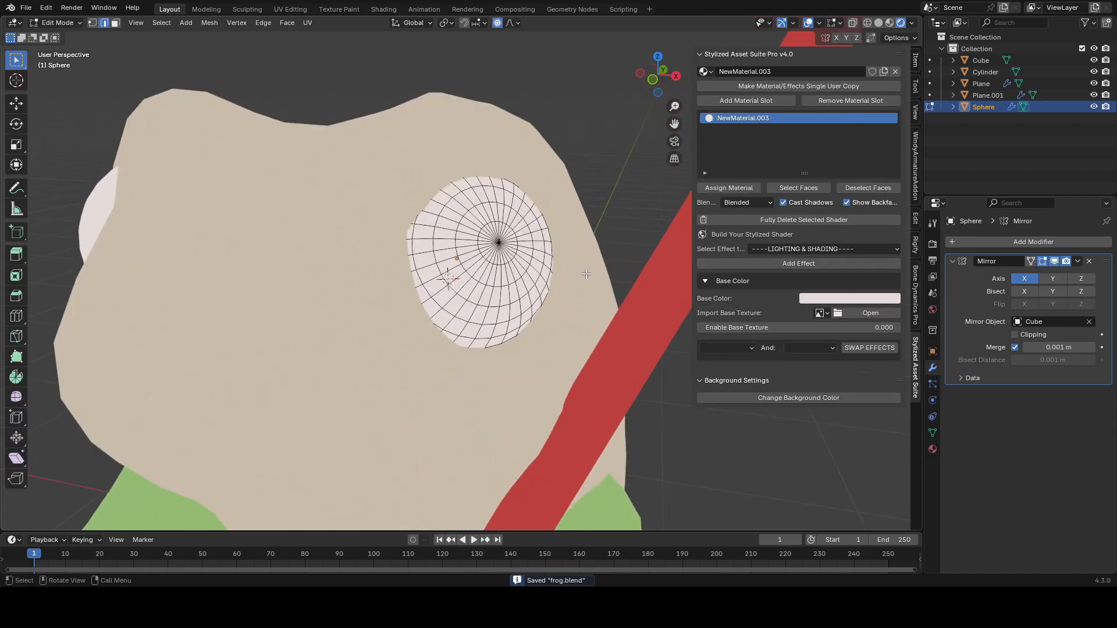
key(Tab)
click(826, 234)
click(503, 401)
click(805, 249)
click(843, 318)
text(Eye)
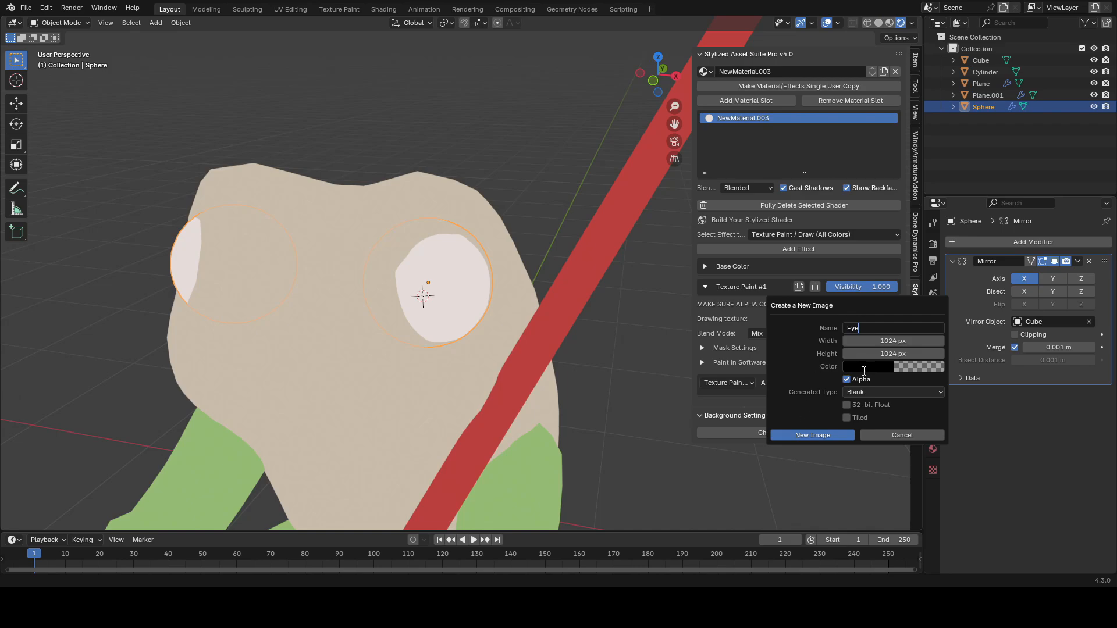
click(869, 367)
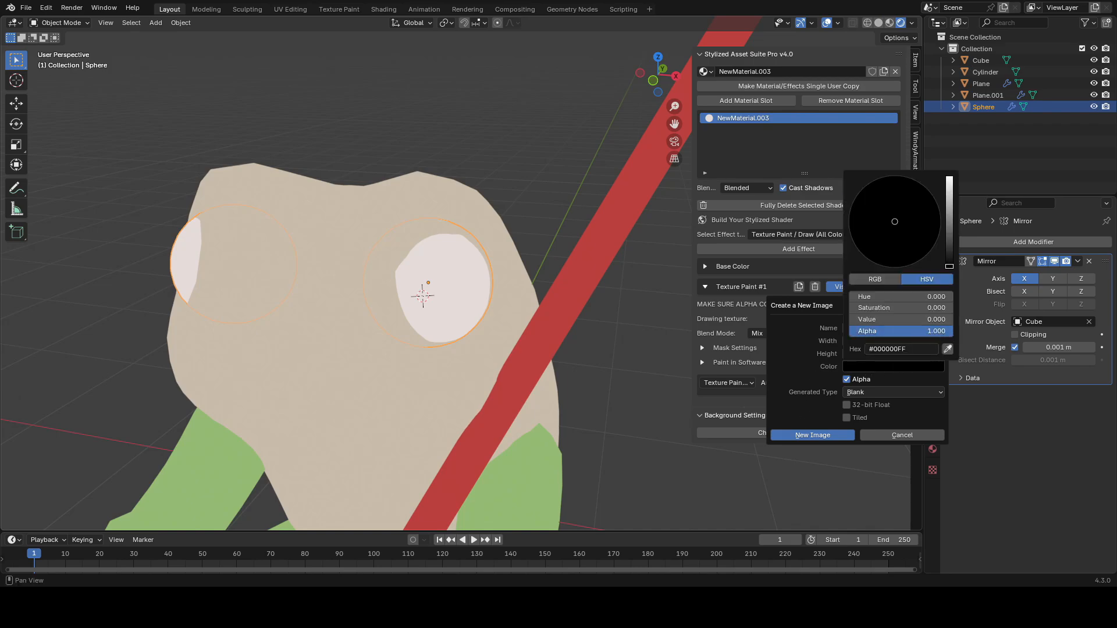
click(819, 434)
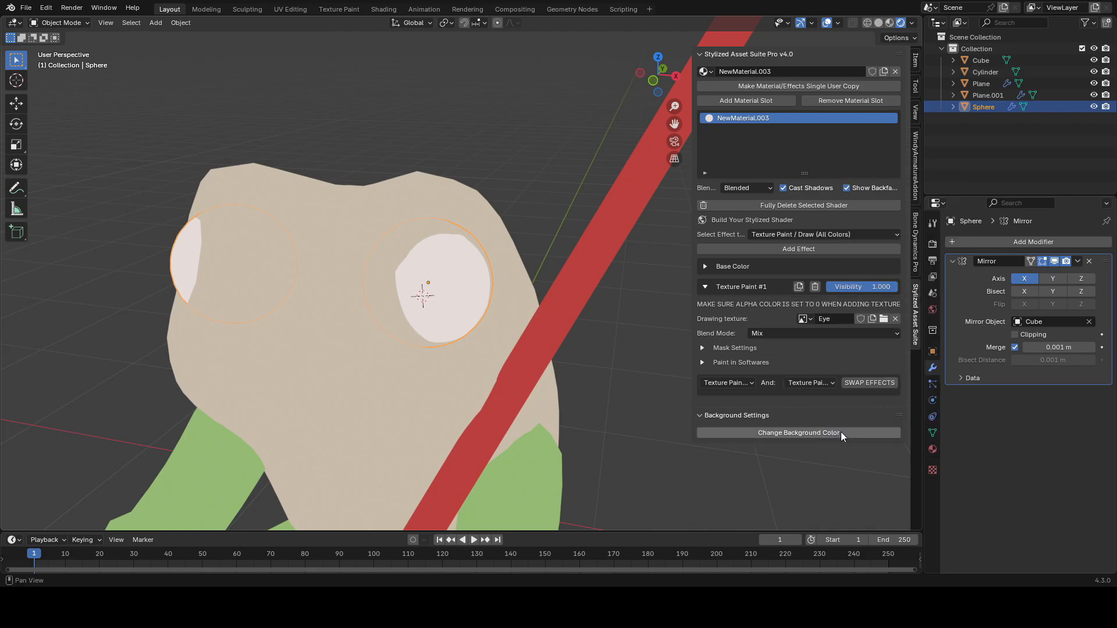
key(ctrl+s)
Step: In Edit Mode, mark a seam along an edge loop of the eye sphere and select all its faces
middle_drag(556, 317, 556, 289)
key(Tab)
key(Tab)
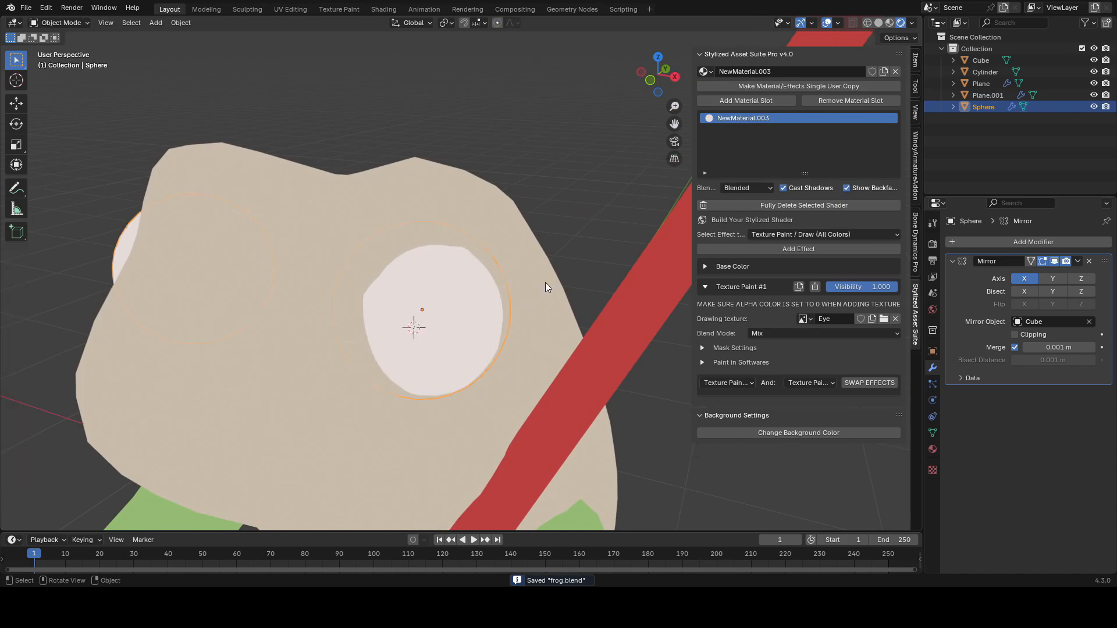
key(Tab)
scroll(474, 283, up, 2)
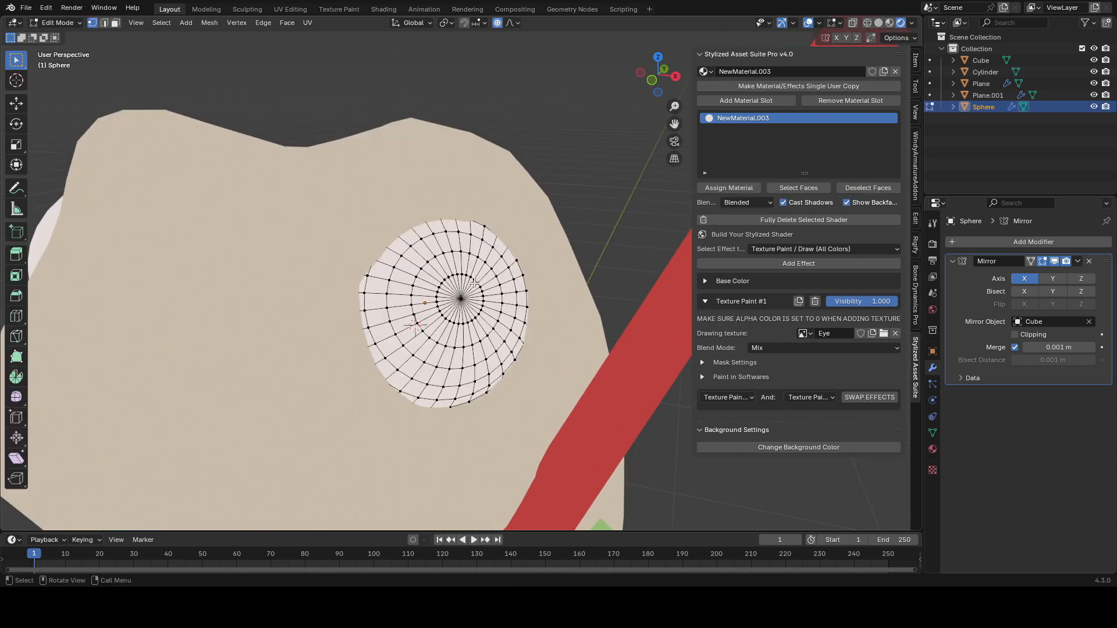
key(2)
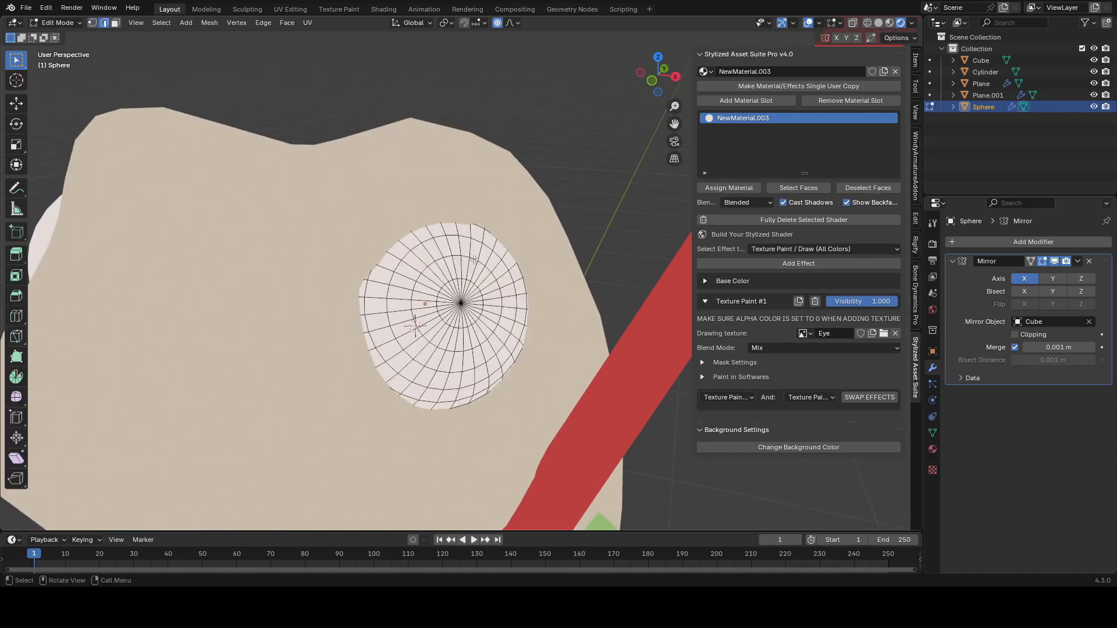
middle_drag(464, 272, 449, 263)
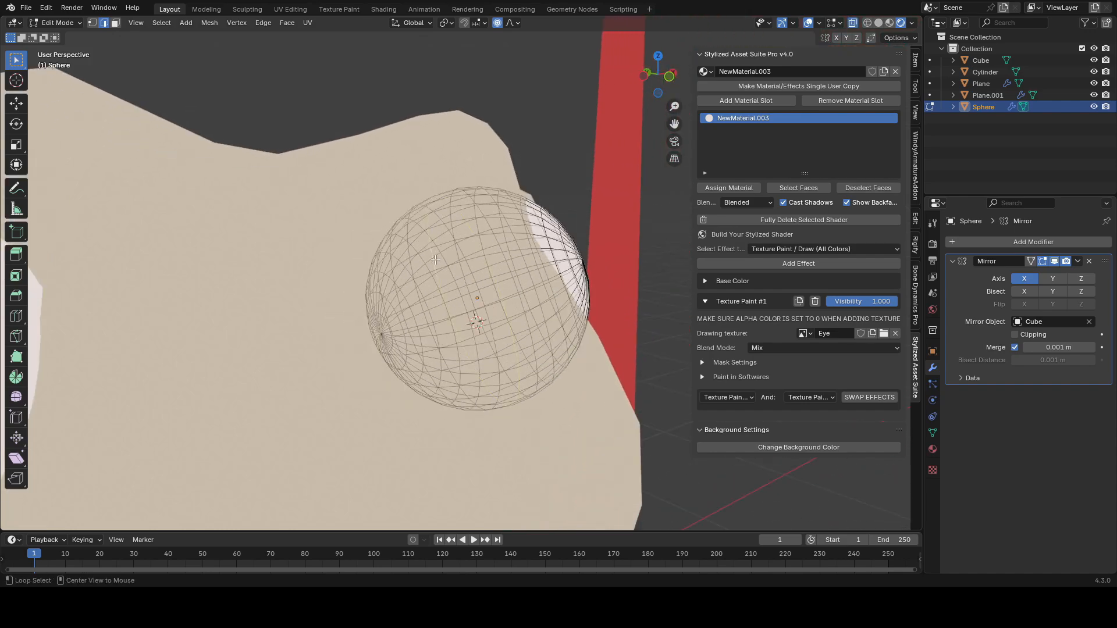
middle_drag(503, 266, 516, 261)
key(ctrl+e)
click(516, 261)
key(3)
key(a)
mouse_move(618, 300)
middle_down()
mouse_move(543, 318)
mouse_move(534, 305)
middle_up()
click(619, 316)
Step: Paint black pupils onto the eye spheres in Texture Paint mode
key(Tab)
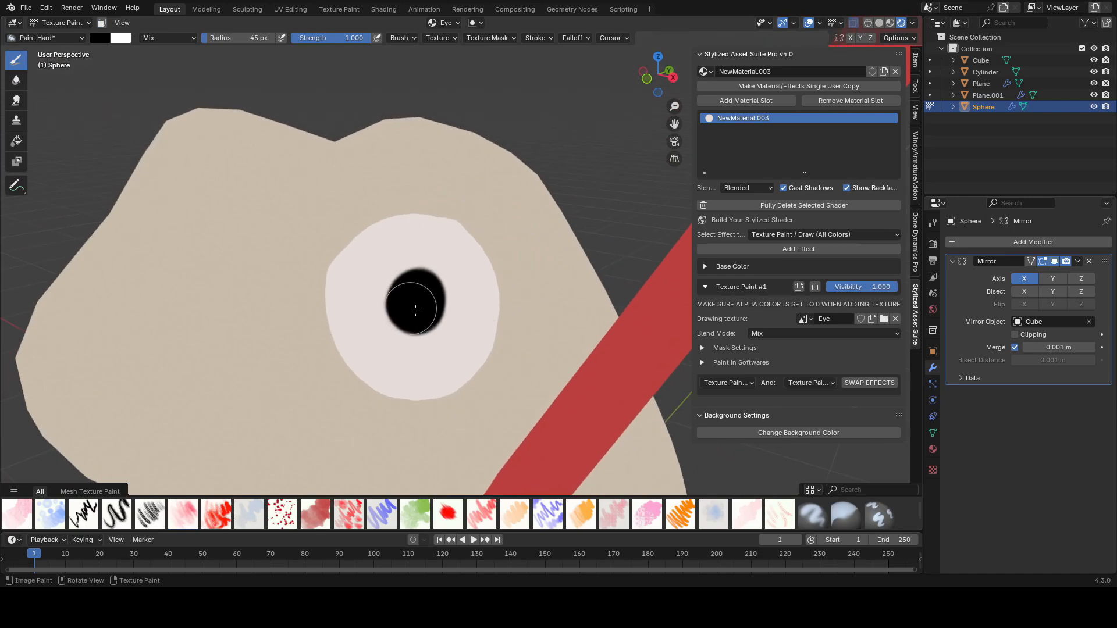
scroll(415, 310, down, 10)
middle_drag(547, 291, 566, 287)
scroll(541, 288, up, 9)
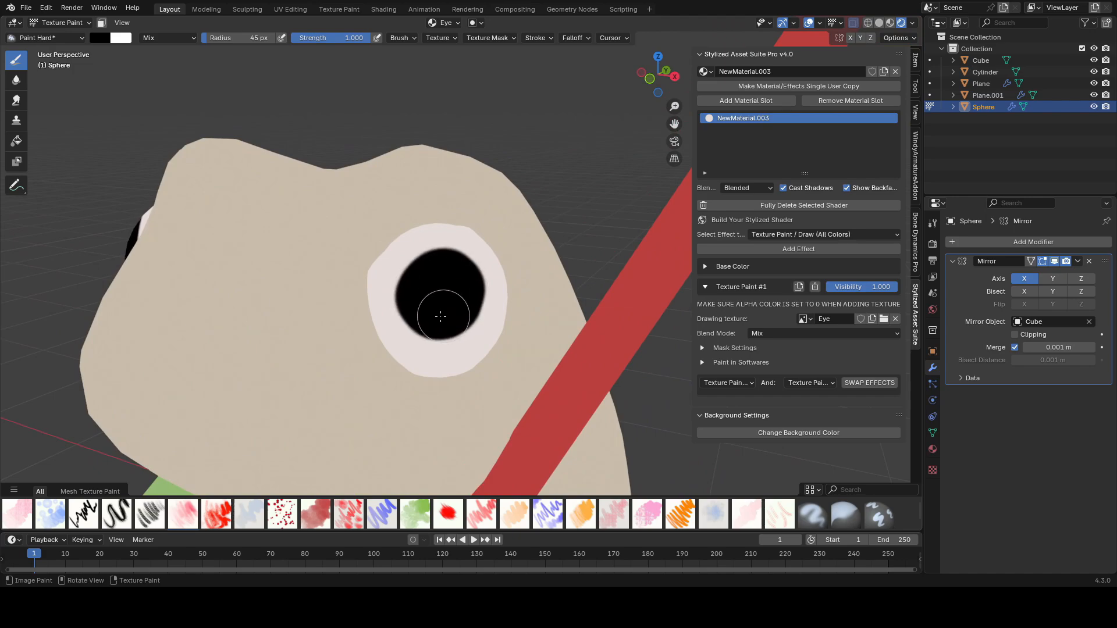
scroll(445, 317, down, 9)
middle_drag(552, 276, 570, 268)
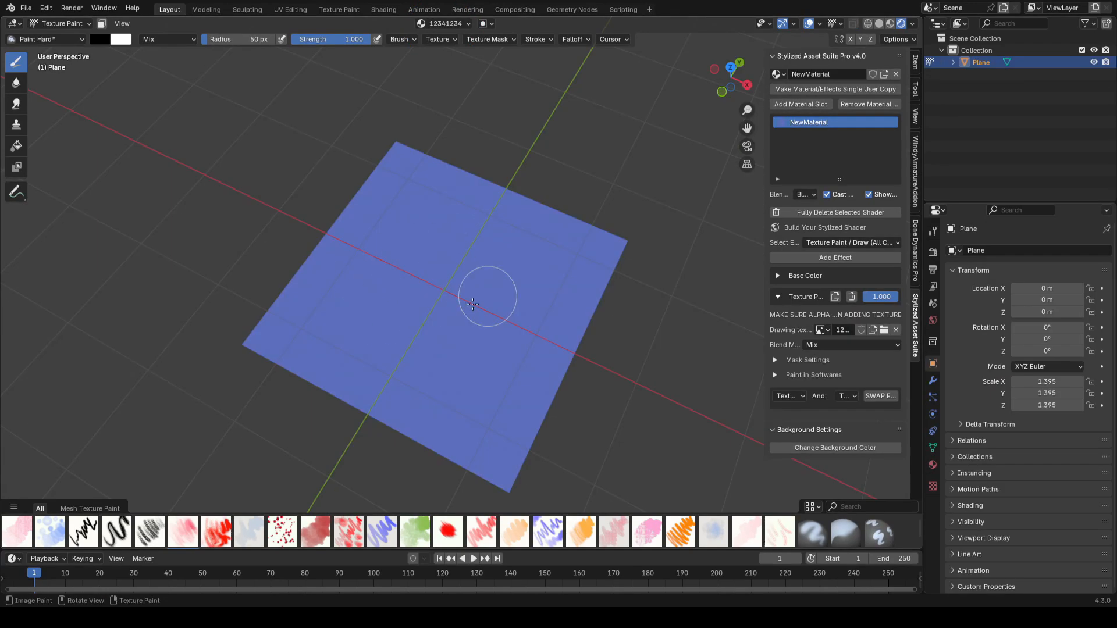
key(Tab)
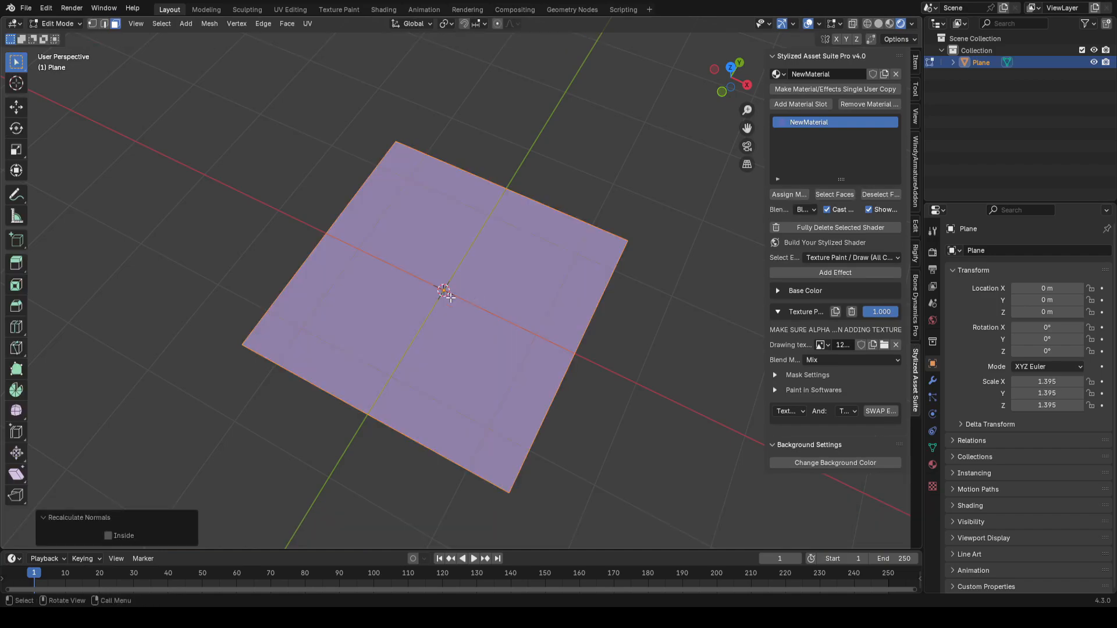
Step: Paint a black patch onto the test plane in Texture Paint mode
key(Tab)
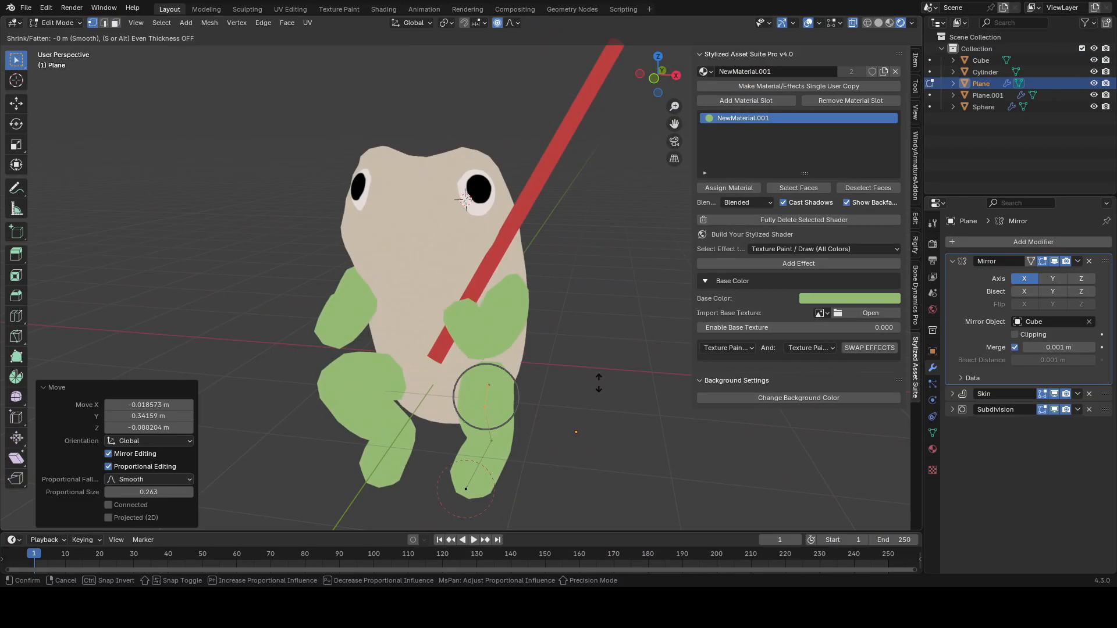
middle_drag(407, 360, 476, 365)
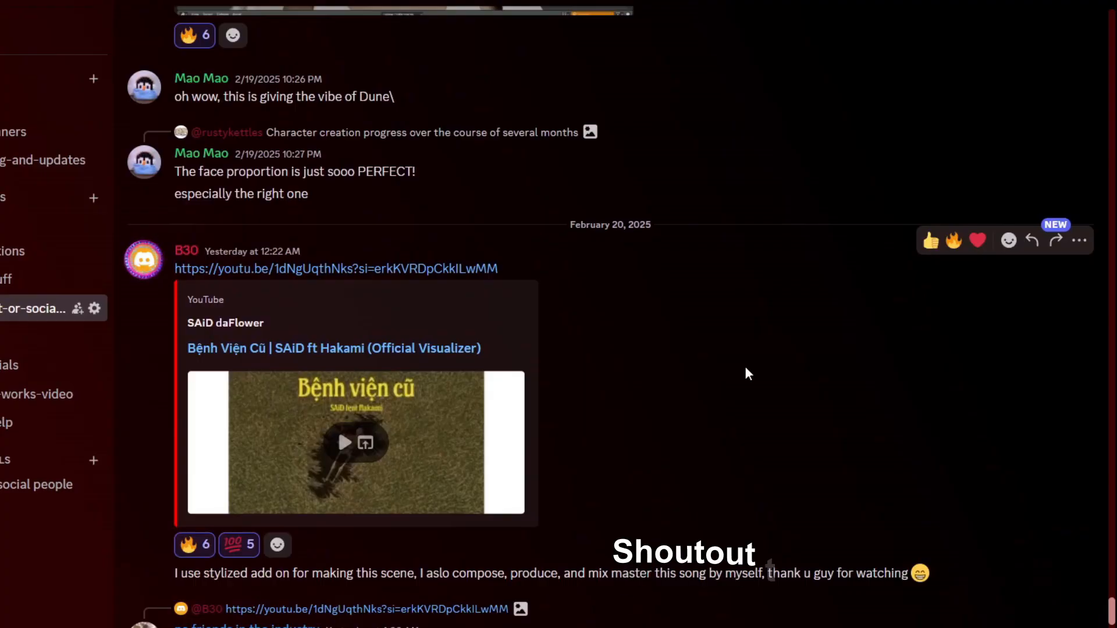
Step: Scroll through member artwork posts in the Discord channel
scroll(745, 365, up, 15)
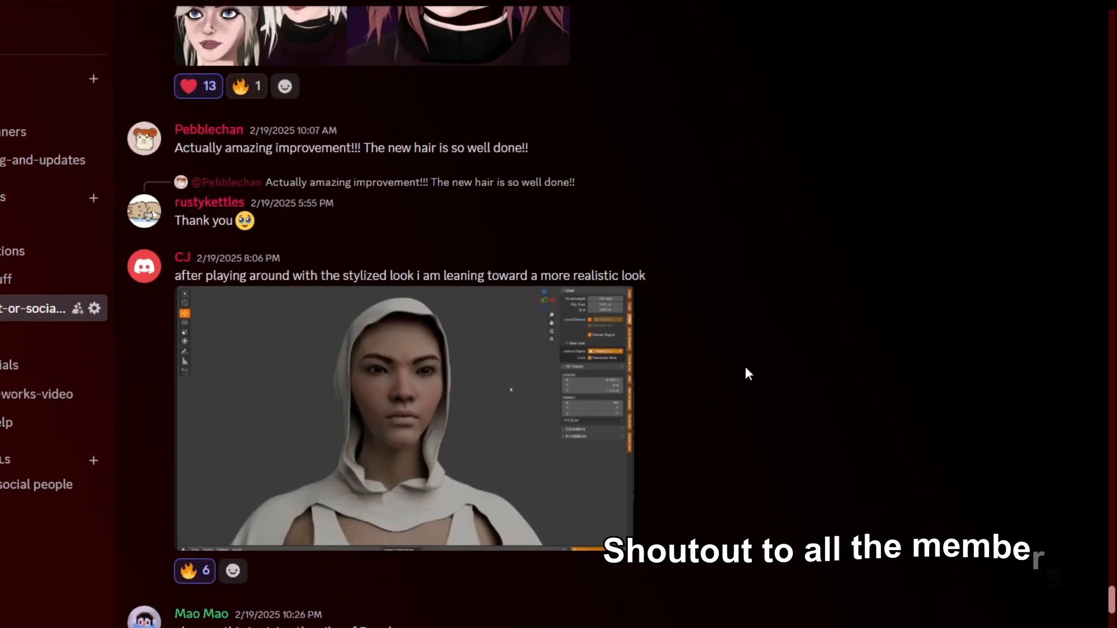
scroll(748, 369, up, 15)
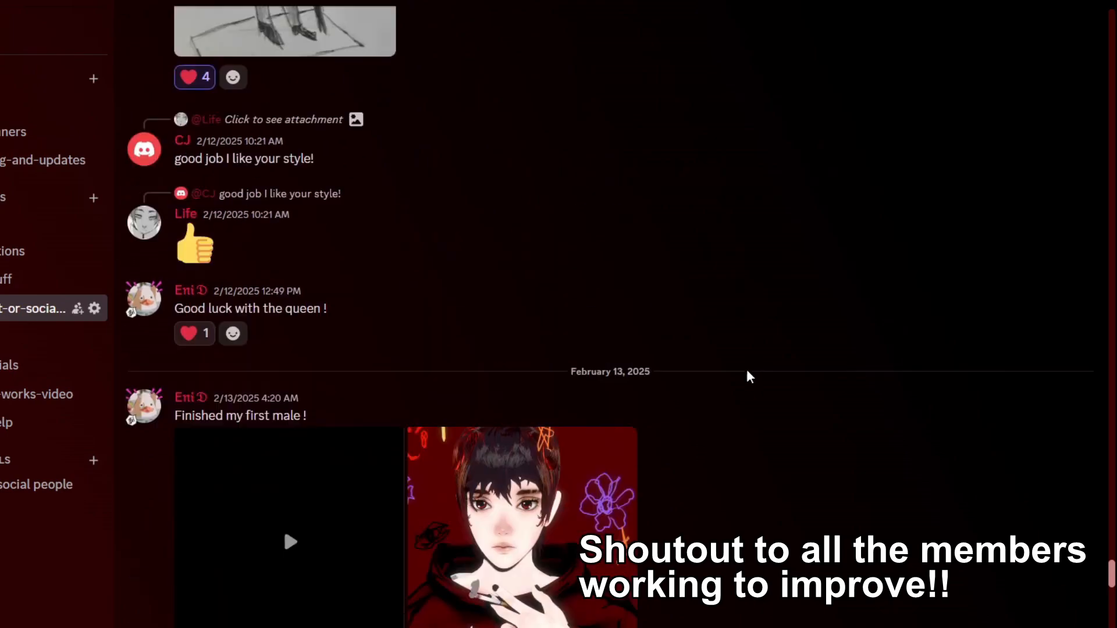
scroll(705, 447, up, 10)
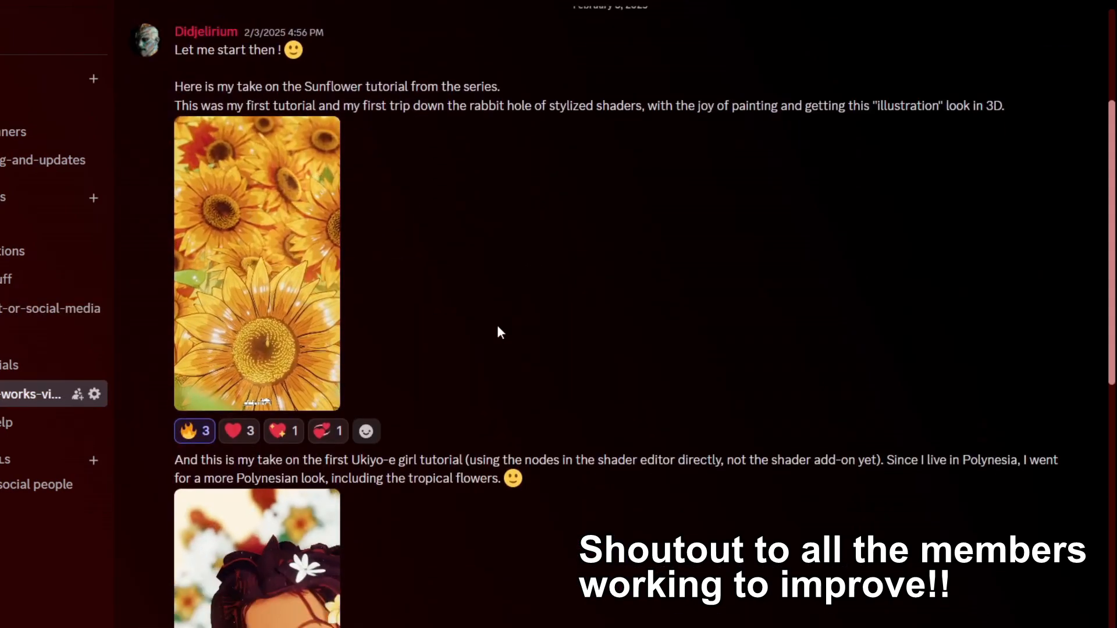
scroll(608, 293, down, 3)
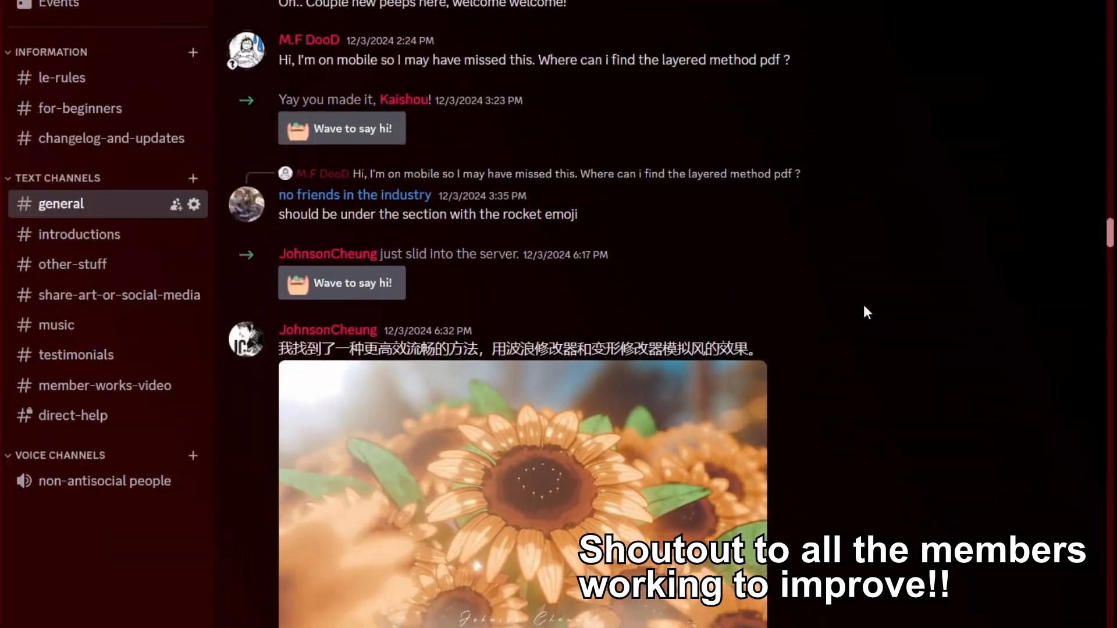
scroll(863, 305, down, 3)
scroll(872, 291, down, 3)
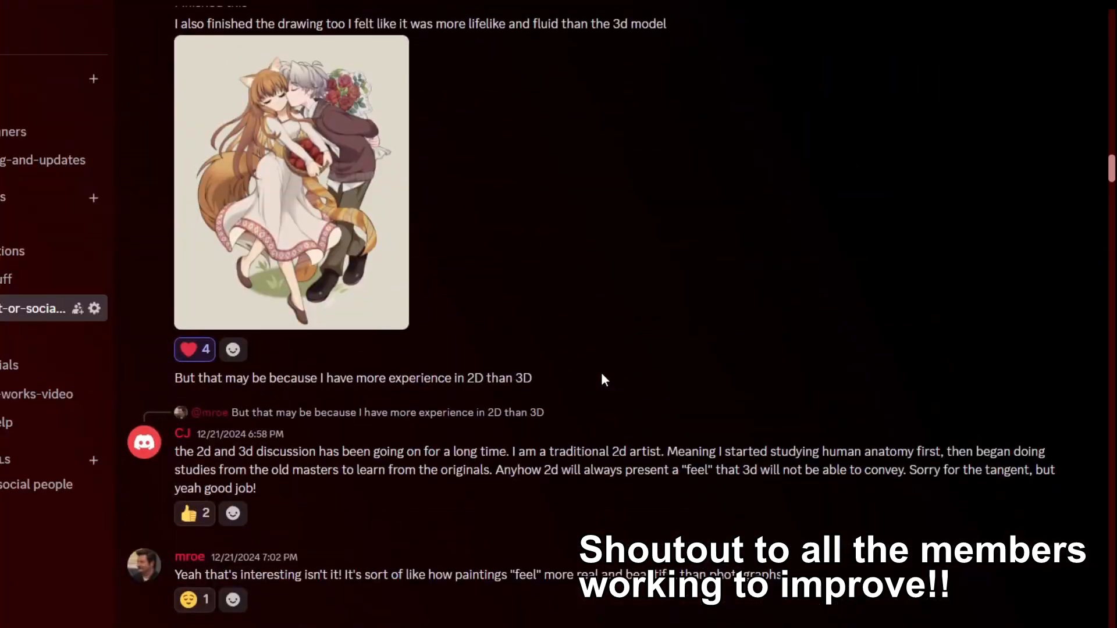
scroll(602, 379, up, 5)
scroll(602, 375, up, 15)
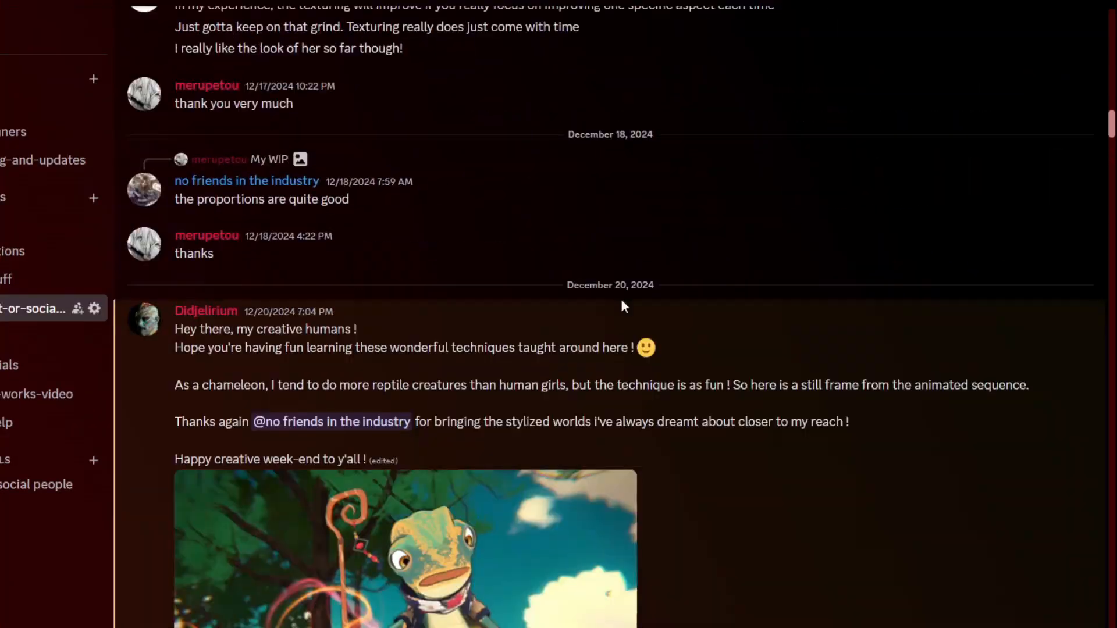
scroll(708, 352, down, 5)
scroll(708, 352, up, 5)
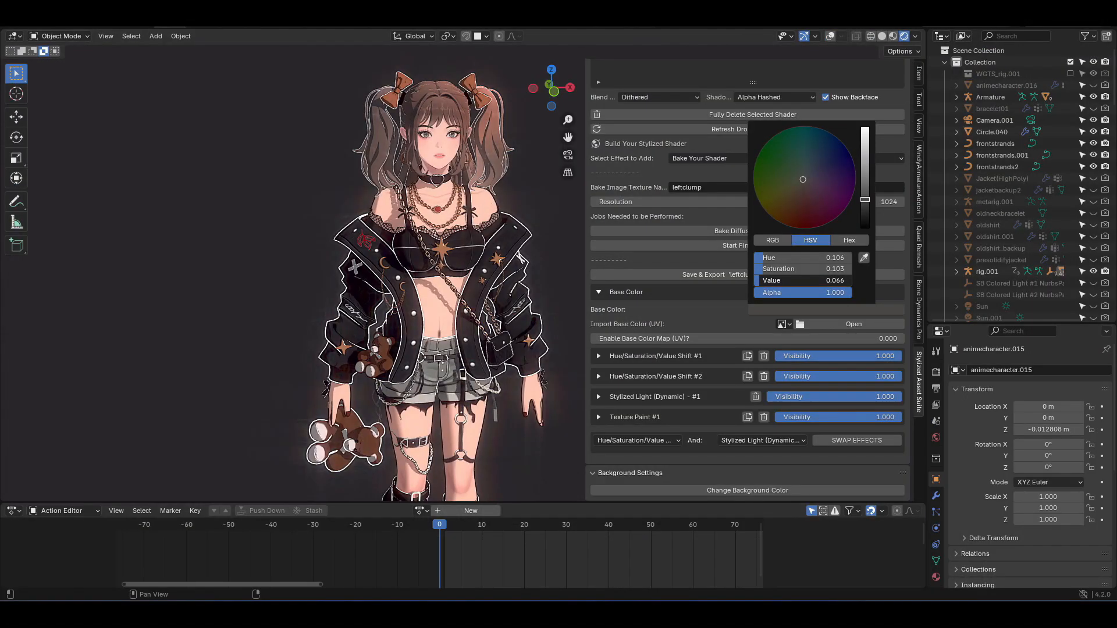
key(shift+alt+z)
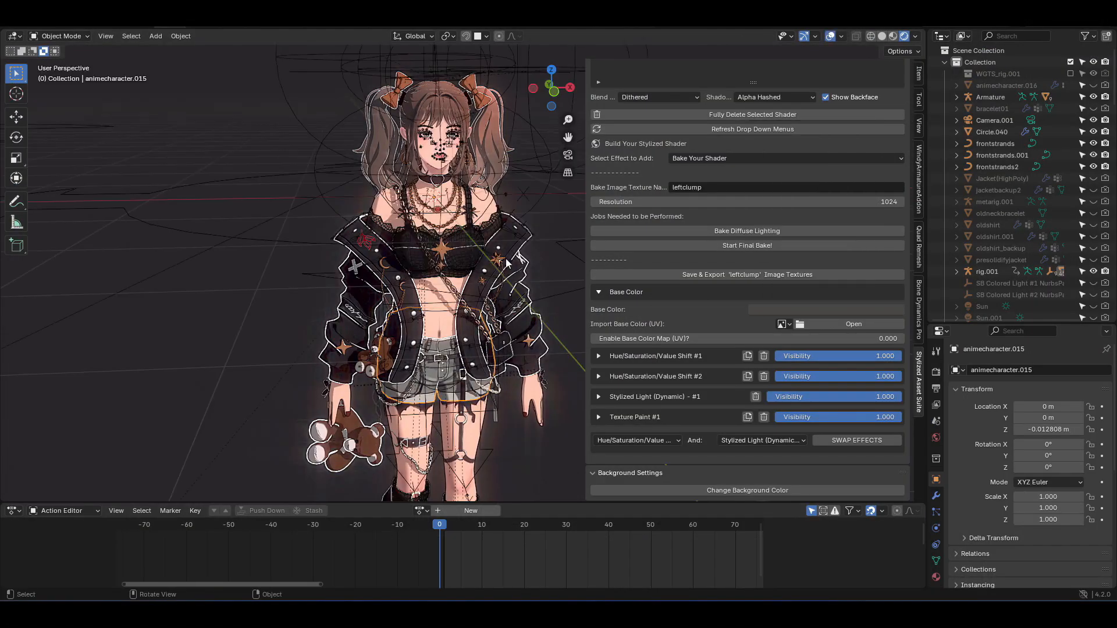
click(505, 258)
key(shift+alt+z)
click(812, 324)
drag(802, 295, 806, 294)
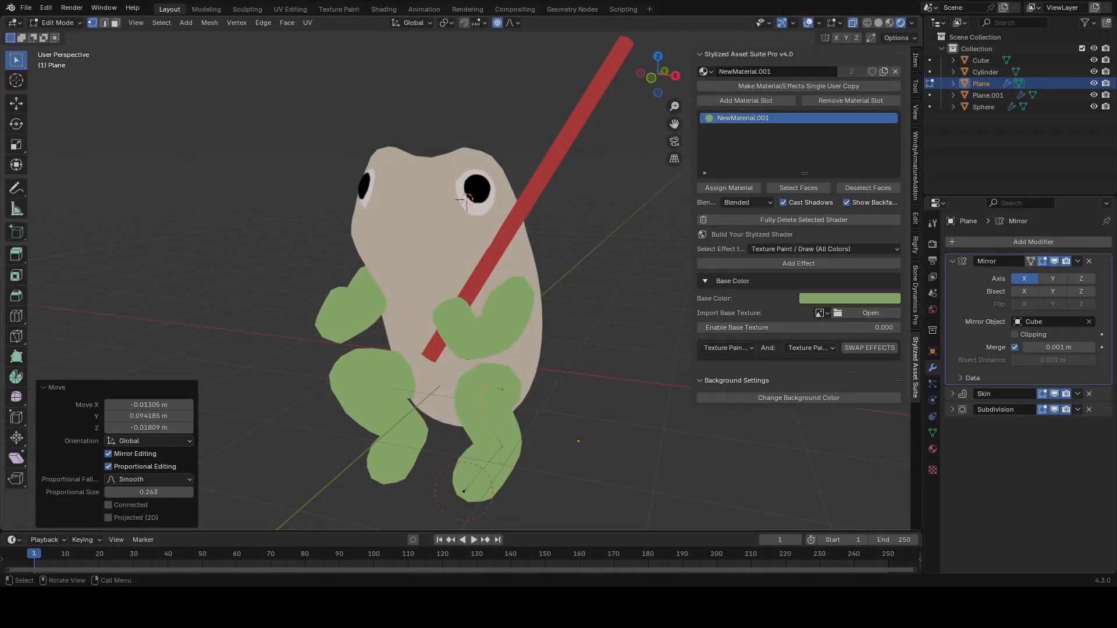
Step: Reposition the leg vertices of the skin-modified limb mesh and resize their skin radius
key(g)
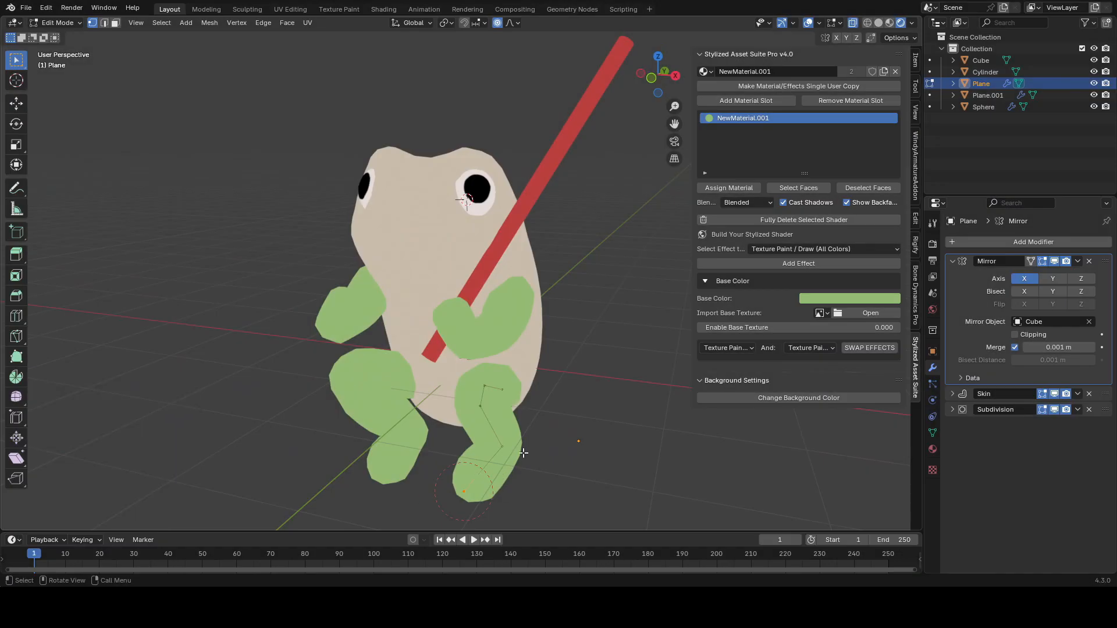
click(443, 409)
click(456, 401)
mouse_move(456, 401)
middle_down()
mouse_move(524, 384)
mouse_move(566, 389)
mouse_move(505, 377)
mouse_move(546, 294)
mouse_move(560, 336)
mouse_move(466, 233)
middle_up()
key(ctrl+s)
key(g)
click(591, 389)
key(ctrl+a)
click(578, 388)
key(Tab)
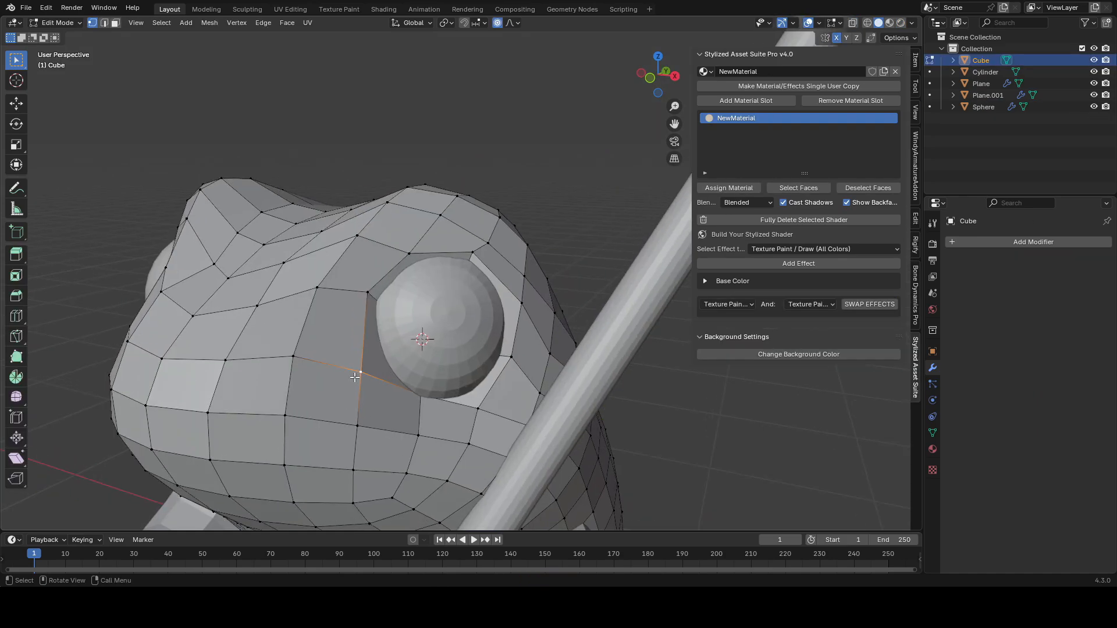
Step: Move body vertices around the eye socket with proportional editing to shape the brow
key(g)
click(358, 374)
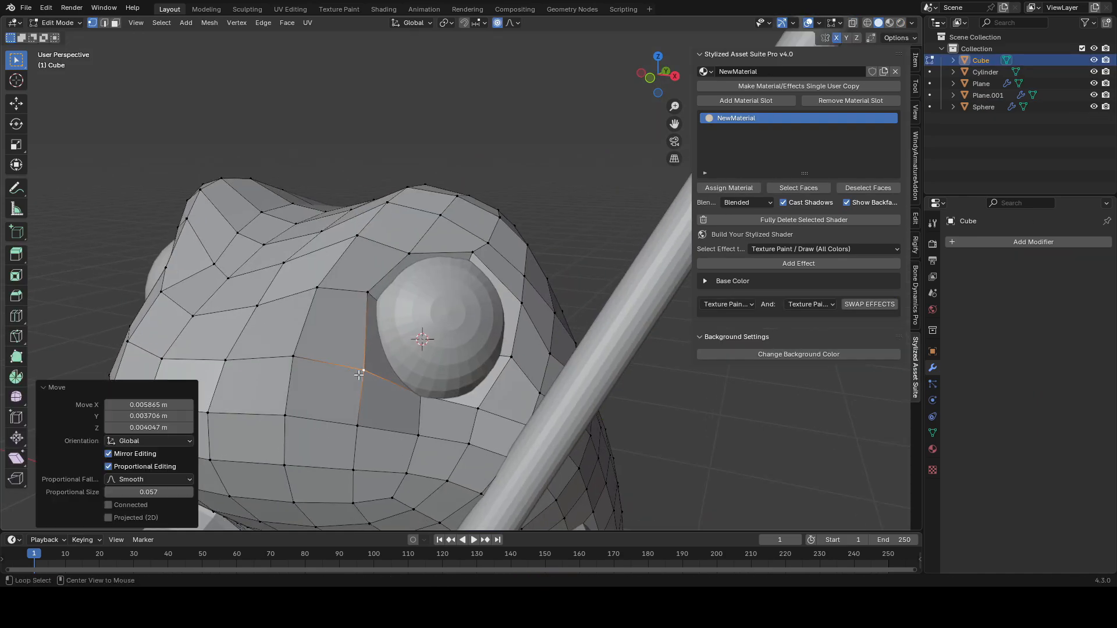
middle_drag(378, 370, 317, 362)
key(g)
click(351, 362)
key(g)
middle_drag(434, 351, 467, 368)
click(398, 353)
middle_drag(402, 388, 486, 355)
Step: Move more body vertices with proportional editing to round out the frog's head and sides
click(448, 247)
key(g)
click(452, 256)
middle_drag(465, 262, 571, 289)
scroll(571, 289, down, 8)
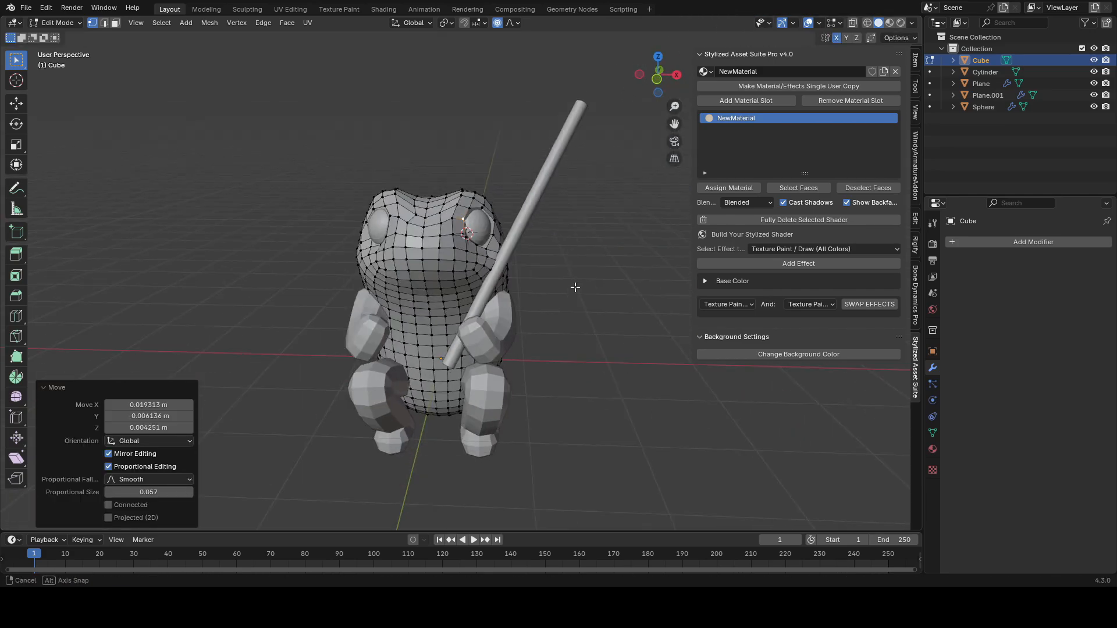
scroll(571, 289, up, 8)
click(401, 380)
key(g)
middle_drag(431, 374, 500, 367)
key(Tab)
Step: Reposition the eye sphere slightly on the head and save
click(498, 324)
key(g)
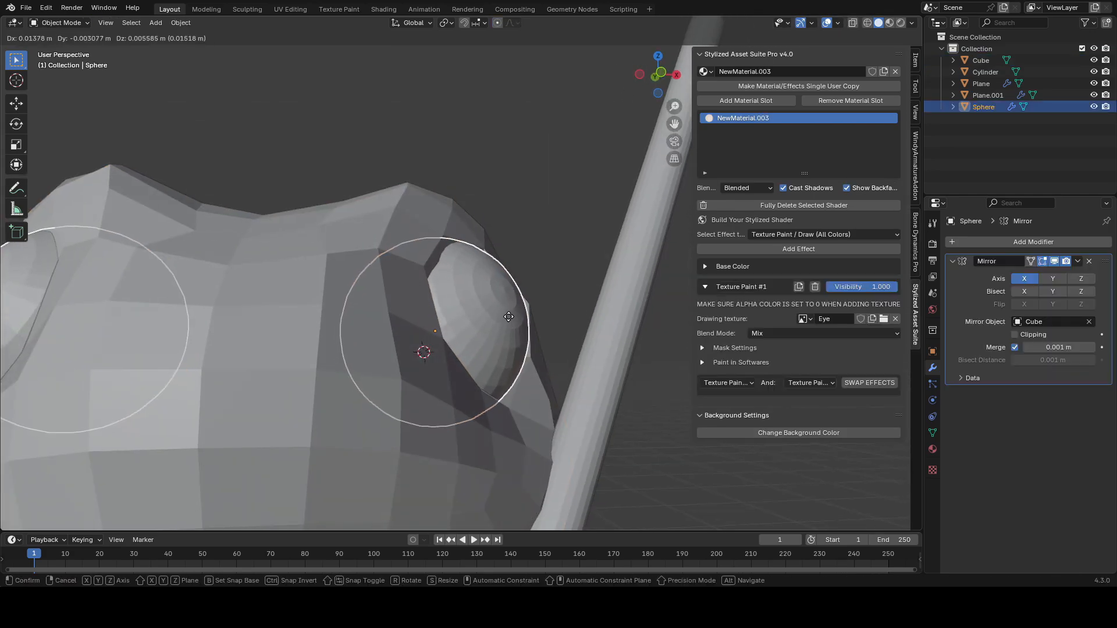
click(513, 319)
scroll(513, 319, down, 6)
key(Tab)
key(ctrl+s)
middle_drag(391, 254, 373, 233)
key(Tab)
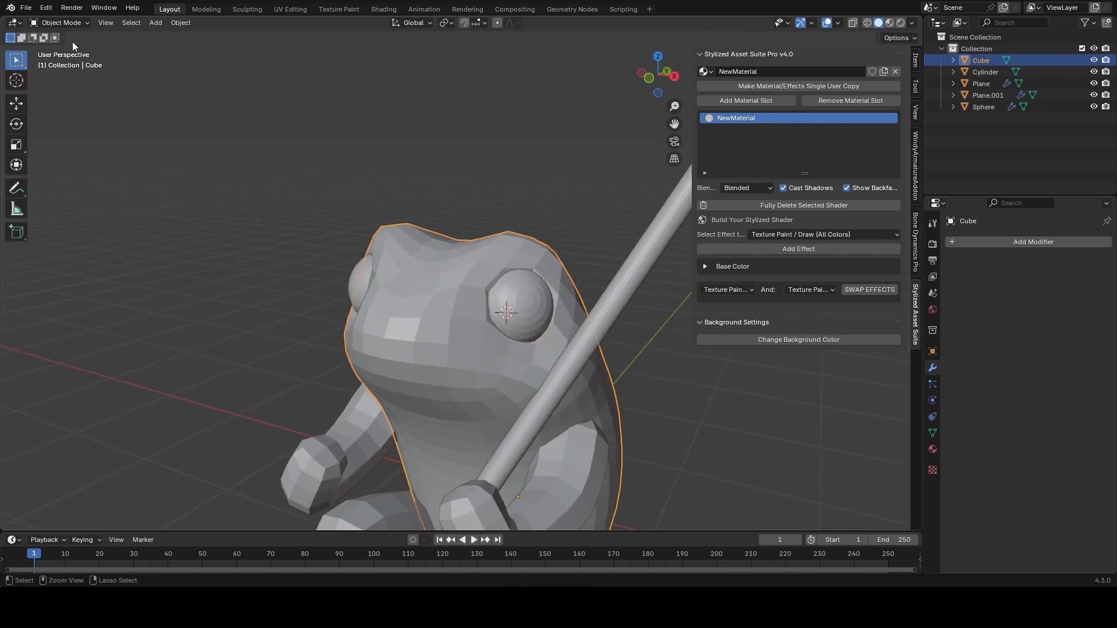
Step: Switch the body to Sculpt Mode and reshape the head with the Grab brush
click(65, 62)
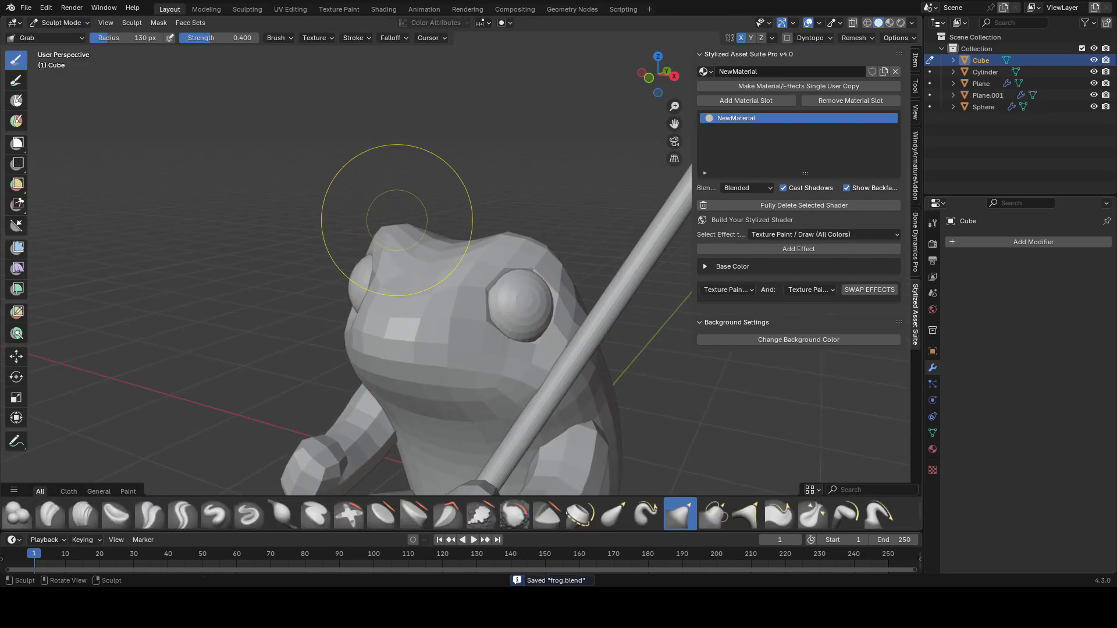
mouse_move(482, 221)
middle_down()
mouse_move(489, 239)
mouse_move(411, 242)
mouse_move(397, 222)
mouse_move(372, 230)
middle_up()
key(f)
click(506, 221)
key(f)
click(491, 252)
shift+middle_drag(489, 250, 578, 187)
scroll(442, 244, down, 5)
key(ctrl+s)
scroll(443, 235, up, 5)
scroll(443, 234, up, 1)
middle_drag(584, 326, 633, 274)
Step: Adjust the brow beside the eye with Shrink/Fatten and the Grab brush
key(Tab)
click(509, 339)
key(alt+s)
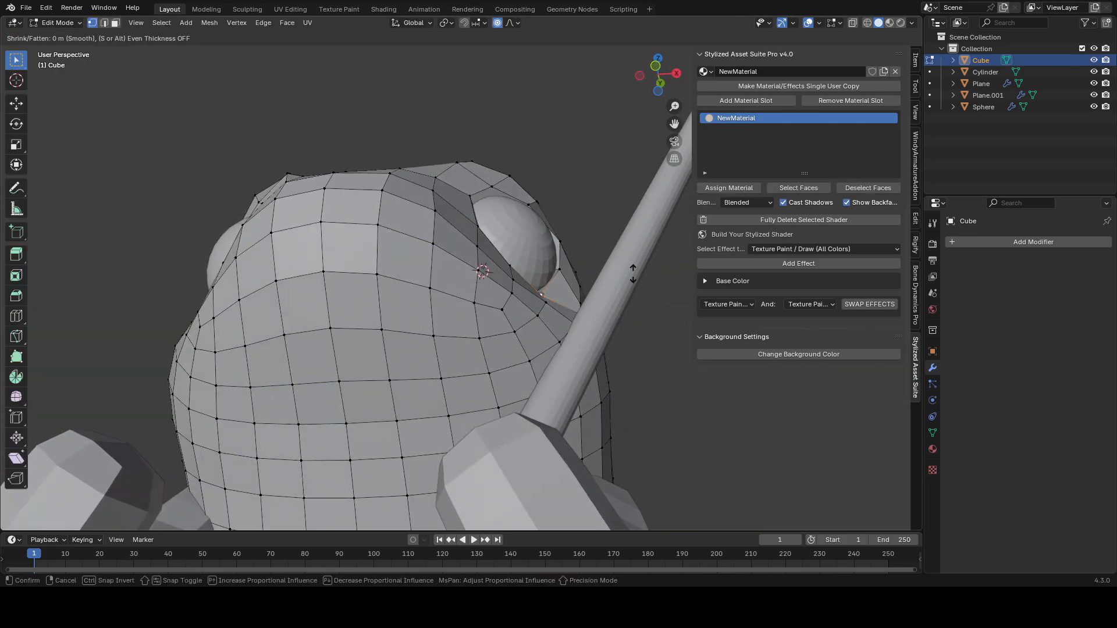
click(638, 268)
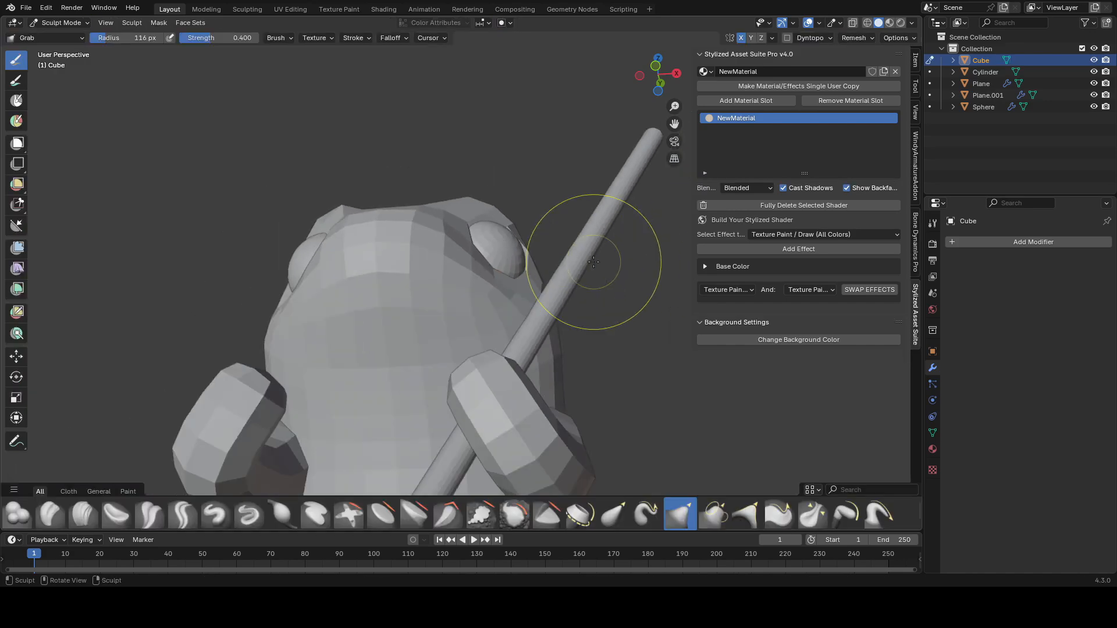
scroll(599, 237, down, 4)
middle_drag(574, 319, 605, 299)
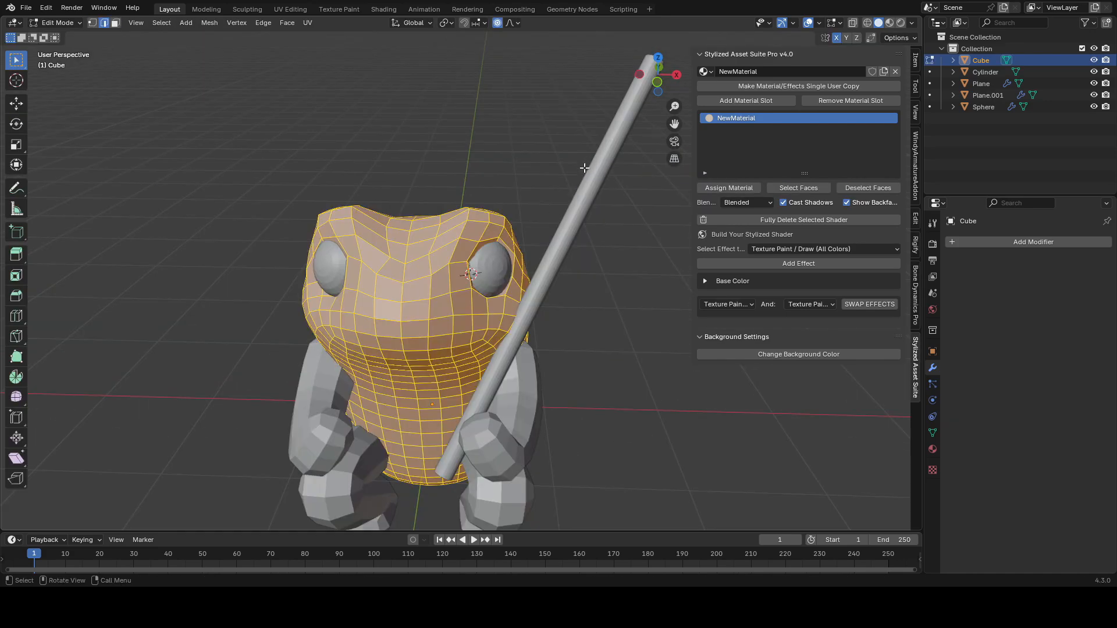
Step: Symmetrize the body mesh from +X to -X
key(F3)
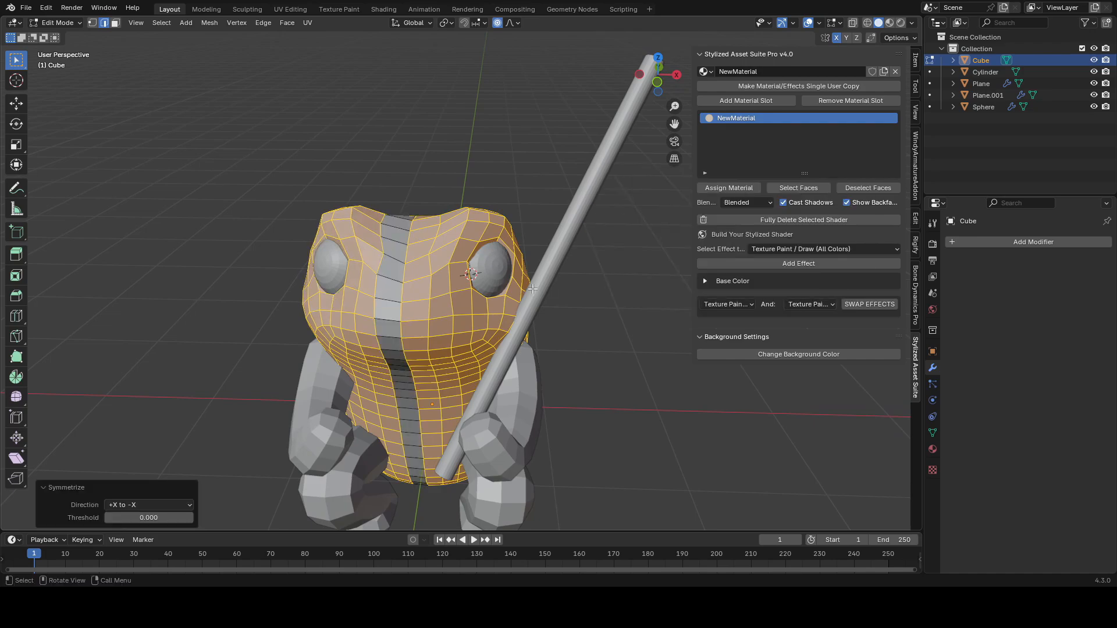
scroll(566, 258, down, 2)
shift+middle_drag(533, 289, 557, 257)
key(alt+shift+z)
key(Tab)
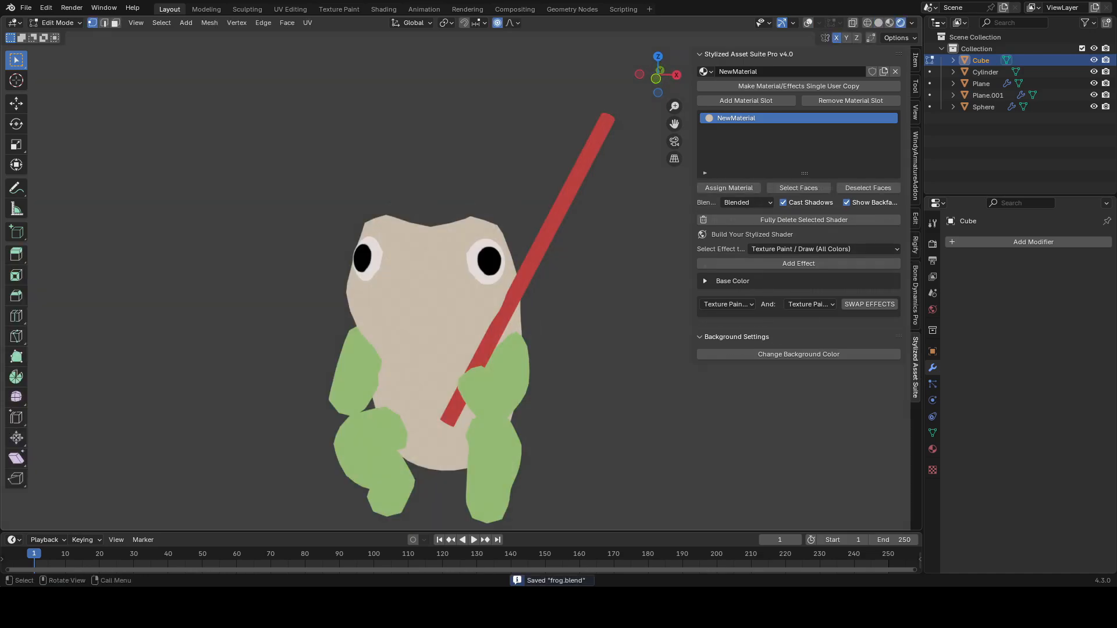
Step: Insert a vertical edge loop down the centre of the body mesh
key(alt+shift+z)
scroll(430, 279, up, 2)
middle_drag(410, 232, 431, 266)
key(ctrl+r)
click(429, 227)
right_click(429, 227)
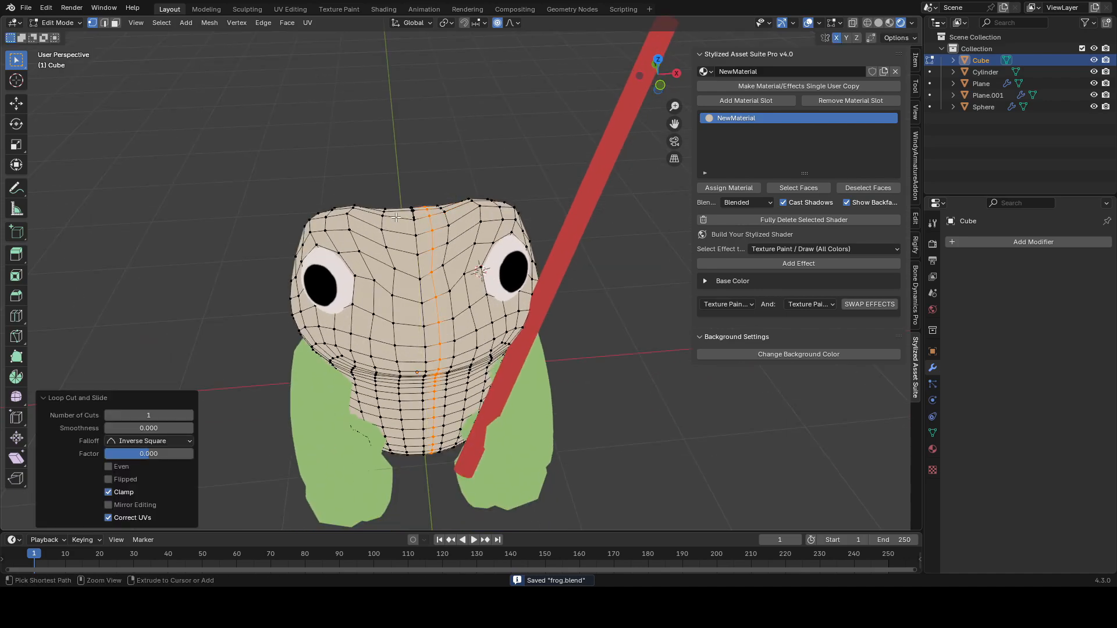
middle_drag(395, 217, 486, 184)
mouse_move(410, 187)
middle_down()
mouse_move(379, 217)
mouse_move(409, 189)
middle_up()
click(390, 200)
key(g)
right_click(389, 199)
key(Tab)
Step: Pull the top of the head into brow bumps with the Grab brush in Sculpt Mode
click(60, 22)
click(68, 60)
scroll(409, 183, up, 1)
key(f)
click(363, 177)
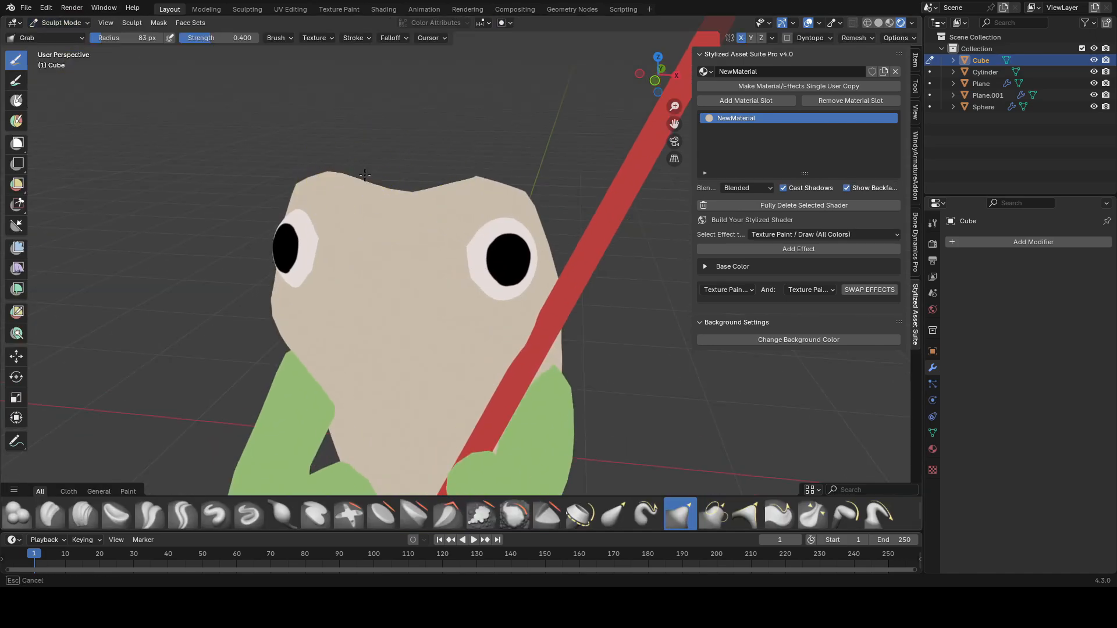
scroll(435, 170, down, 4)
scroll(511, 187, up, 3)
key(ctrl+s)
mouse_move(413, 196)
middle_down()
mouse_move(441, 198)
mouse_move(397, 204)
middle_up()
key(f)
click(436, 197)
drag(398, 184, 401, 174)
middle_drag(401, 174, 538, 193)
key(ctrl+s)
Step: Add a level 1 Subdivision Surface modifier to the body
key(ctrl+Tab)
key(ctrl+1)
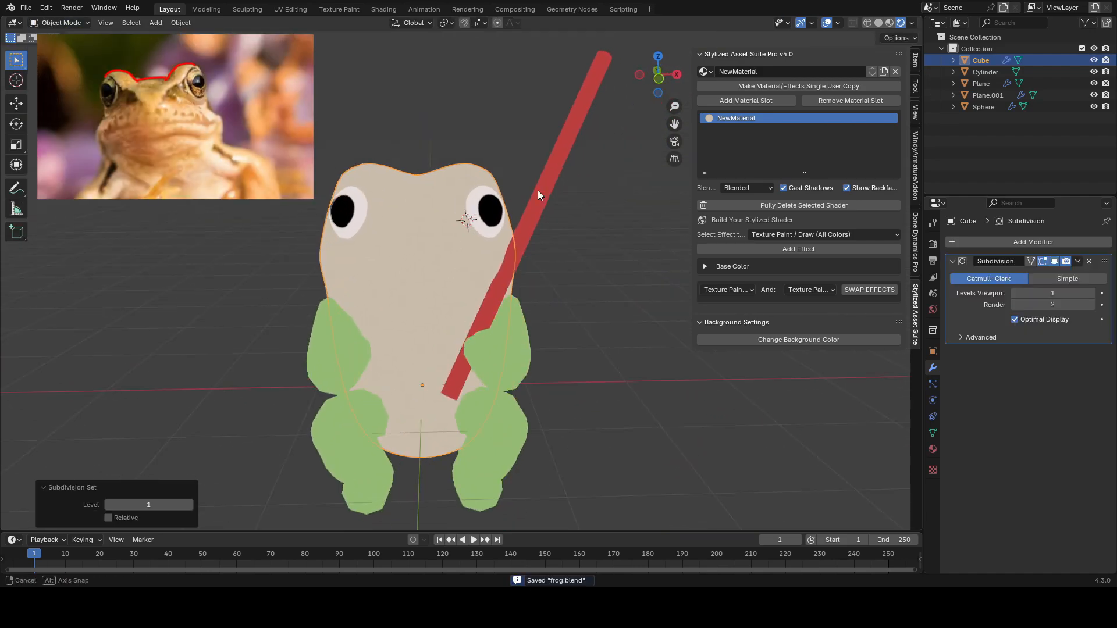
key(ctrl+Tab)
scroll(442, 193, up, 2)
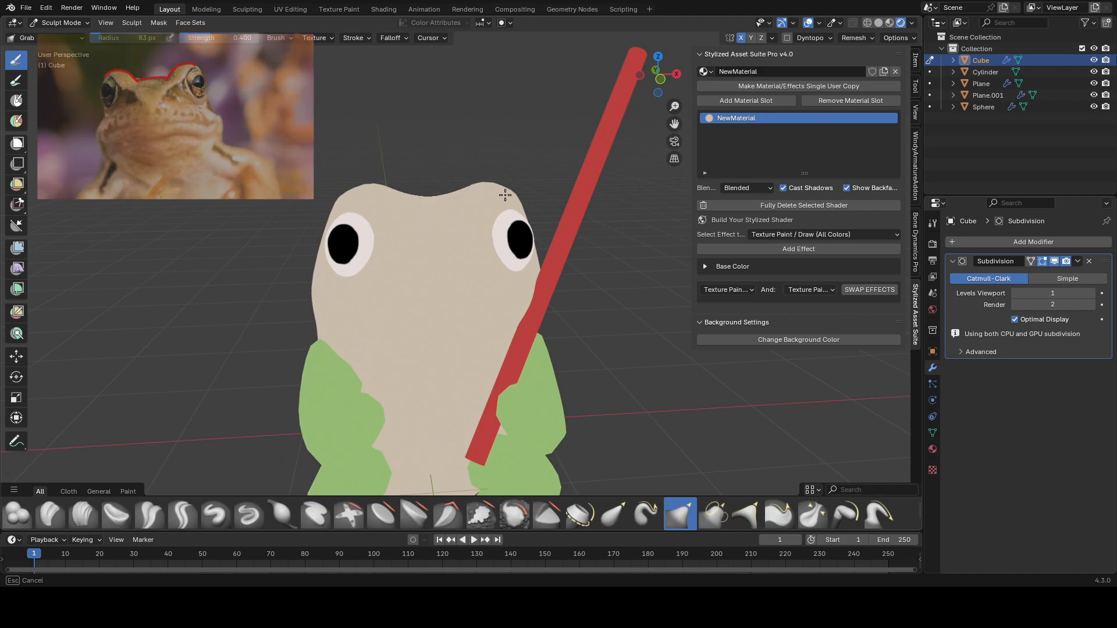
scroll(472, 180, up, 2)
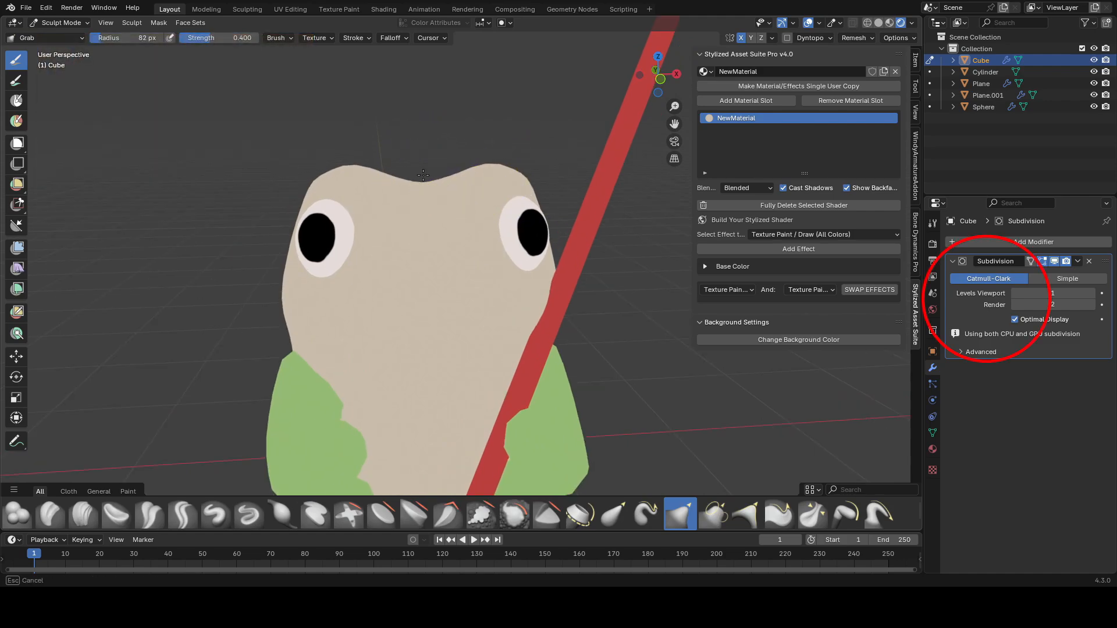
Step: Shrink the Grab brush and shape the area between the eyes
key(f)
click(383, 195)
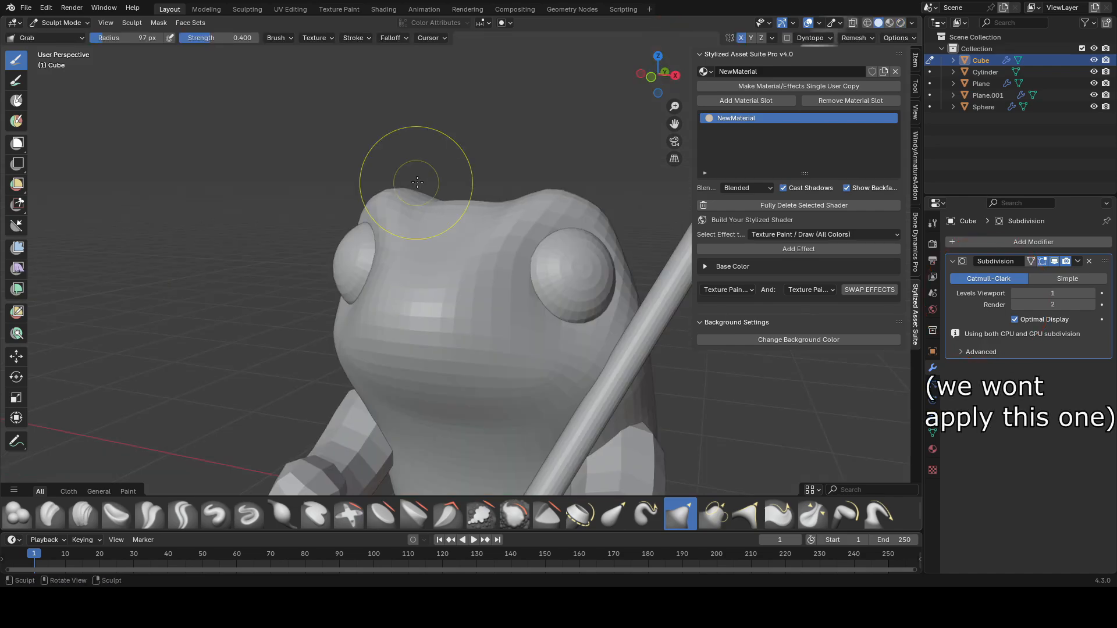
key(bracketleft)
key(bracketleft)
key(bracketleft)
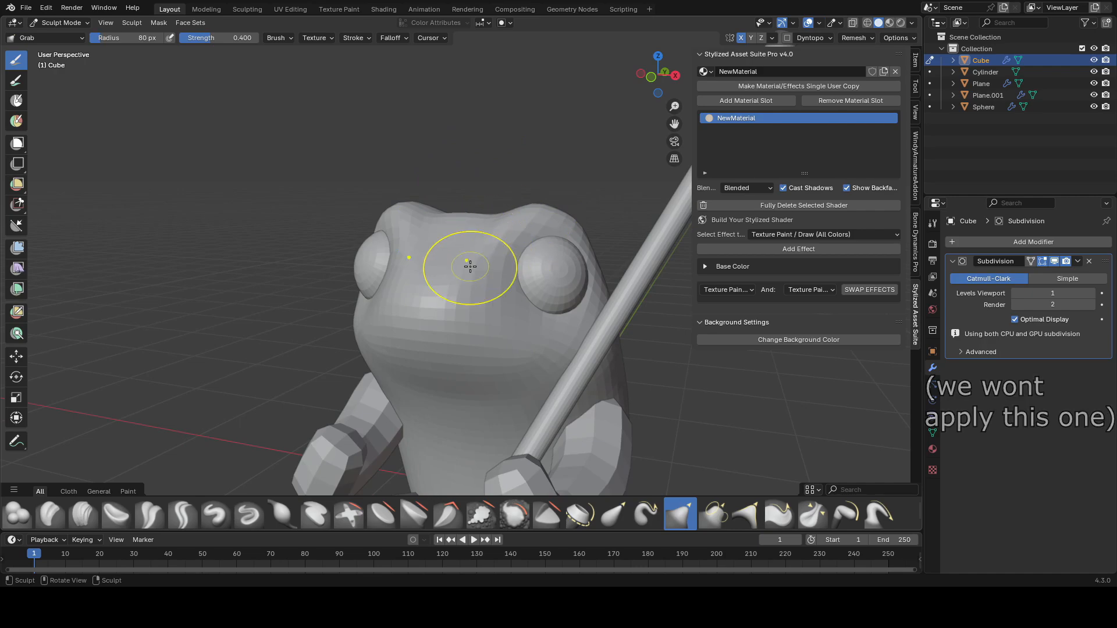
mouse_move(538, 249)
middle_down()
mouse_move(593, 235)
mouse_move(477, 242)
middle_up()
mouse_move(547, 231)
middle_down()
mouse_move(463, 274)
mouse_move(516, 255)
middle_up()
Step: Carve creases around the eye with the Crease Polish brush and save
key(shift+c)
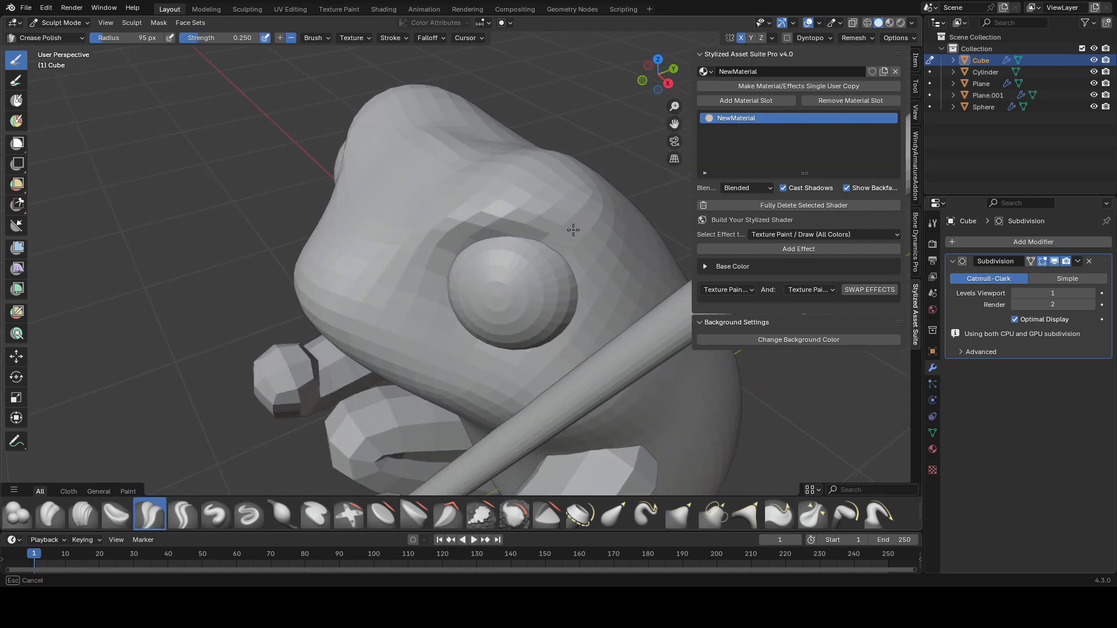
scroll(584, 306, down, 5)
middle_drag(585, 306, 617, 194)
scroll(613, 203, up, 8)
key(f)
key(f)
click(478, 220)
mouse_move(478, 220)
middle_down()
mouse_move(551, 242)
mouse_move(496, 290)
mouse_move(472, 236)
mouse_move(526, 241)
middle_up()
scroll(471, 236, down, 5)
key(ctrl+s)
scroll(526, 240, up, 6)
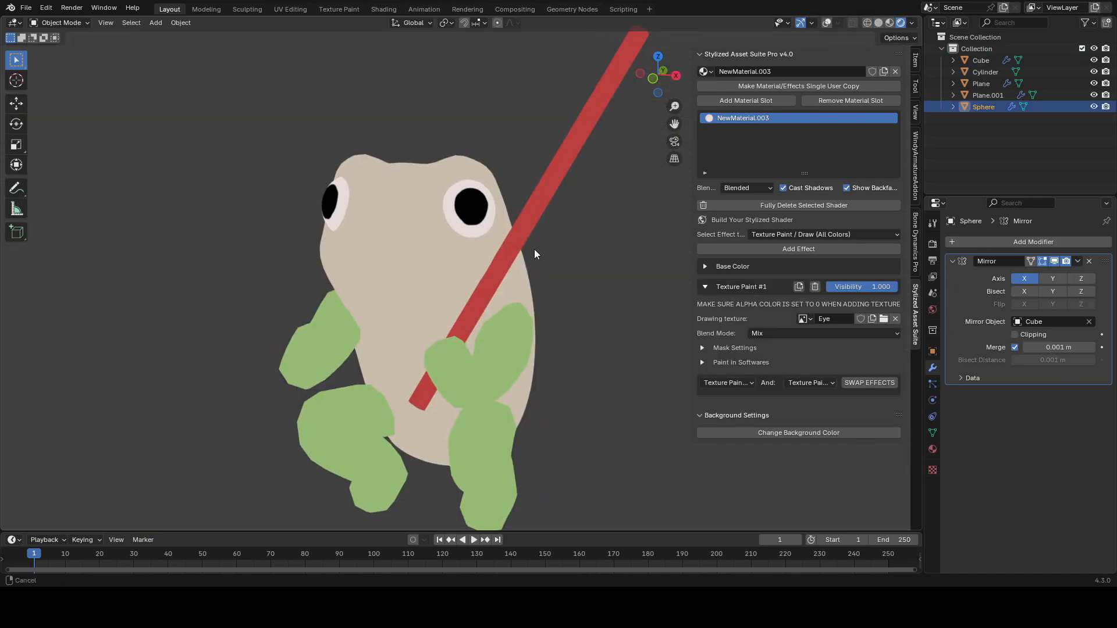
Step: Indent the pupil faces of the eye sphere using Shrink/Fatten, a Z move and scaling, then save
scroll(539, 242, up, 4)
key(Tab)
middle_drag(538, 242, 512, 292)
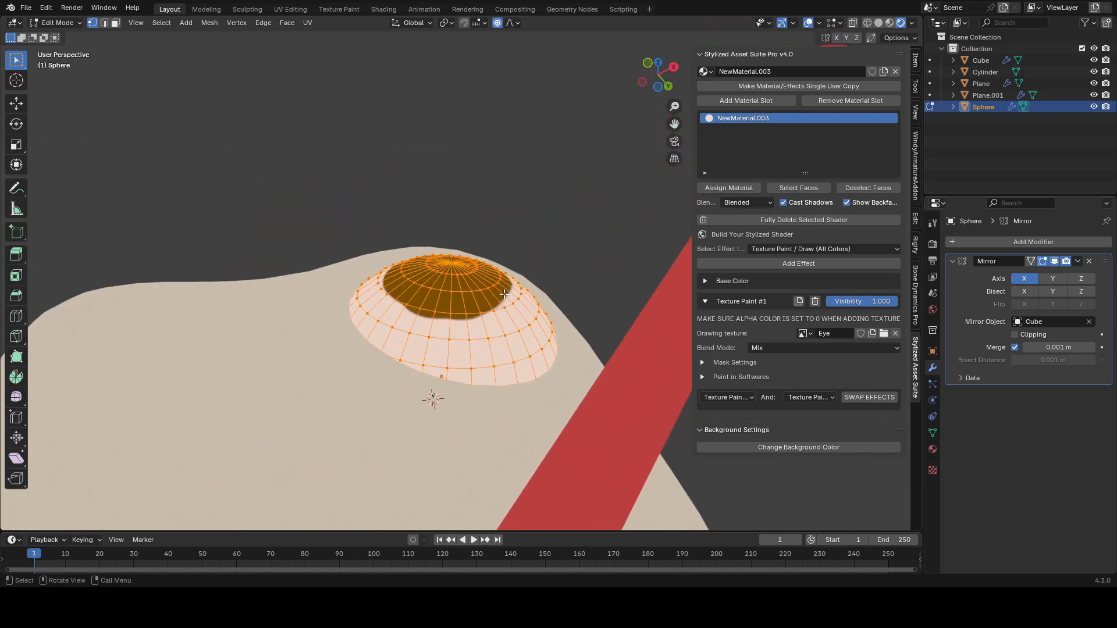
click(454, 265)
key(alt+s)
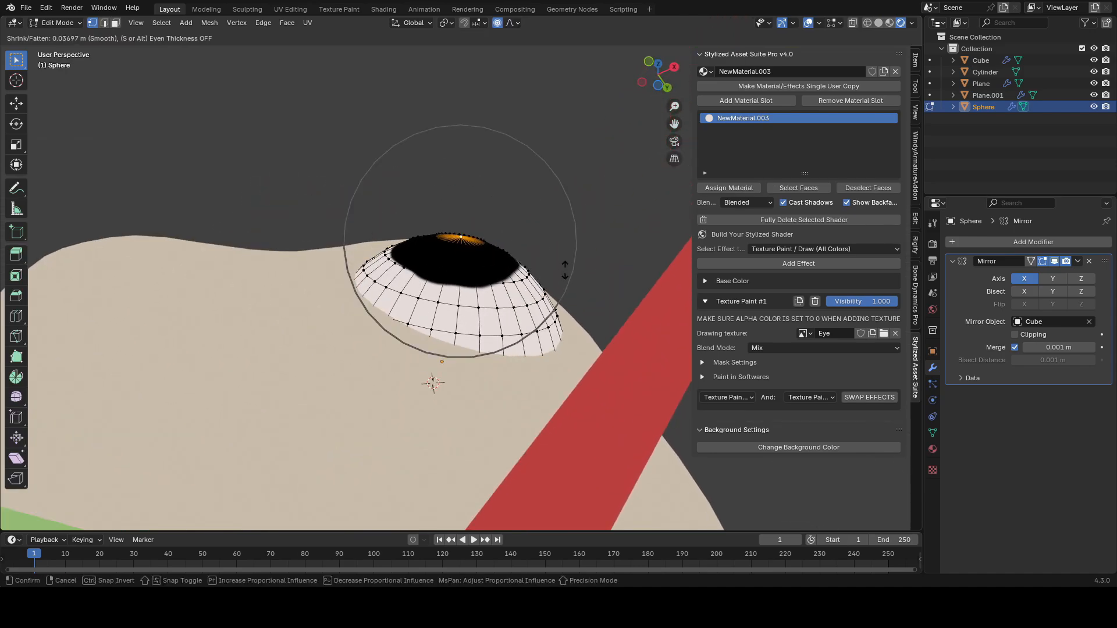
click(405, 260)
alt+click(405, 261)
key(g)
key(z)
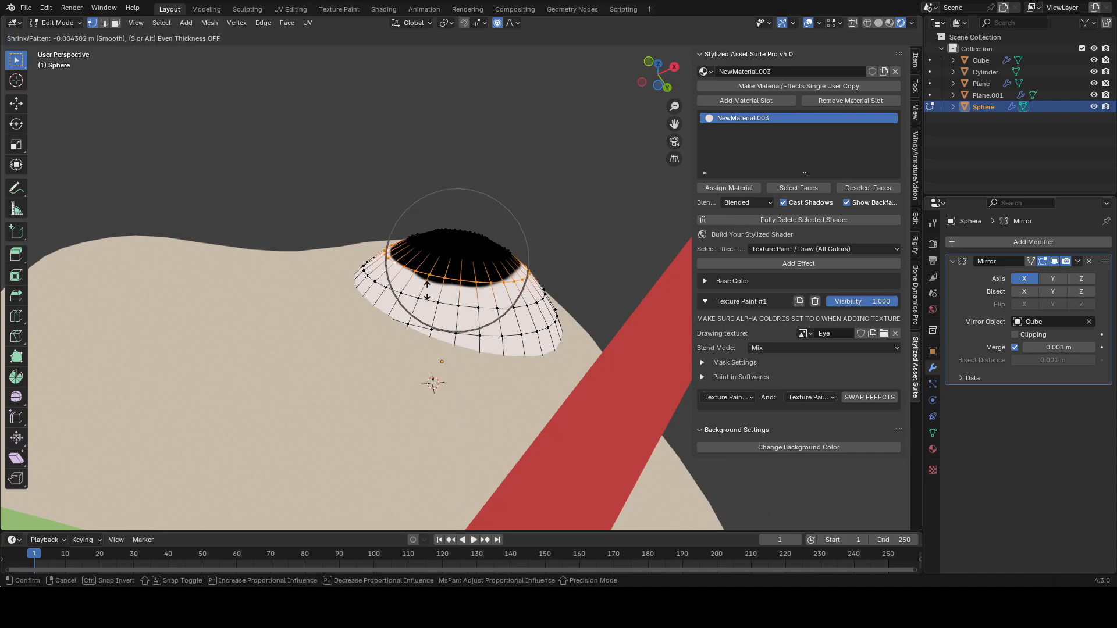
click(431, 300)
key(g)
key(z)
click(431, 299)
key(s)
click(433, 300)
key(Tab)
key(alt+shift+z)
scroll(573, 314, down, 5)
middle_drag(556, 389, 532, 281)
key(ctrl+s)
Step: Add an Outline effect to the frog's body
click(434, 295)
key(alt+shift+z)
click(763, 235)
click(729, 310)
click(734, 250)
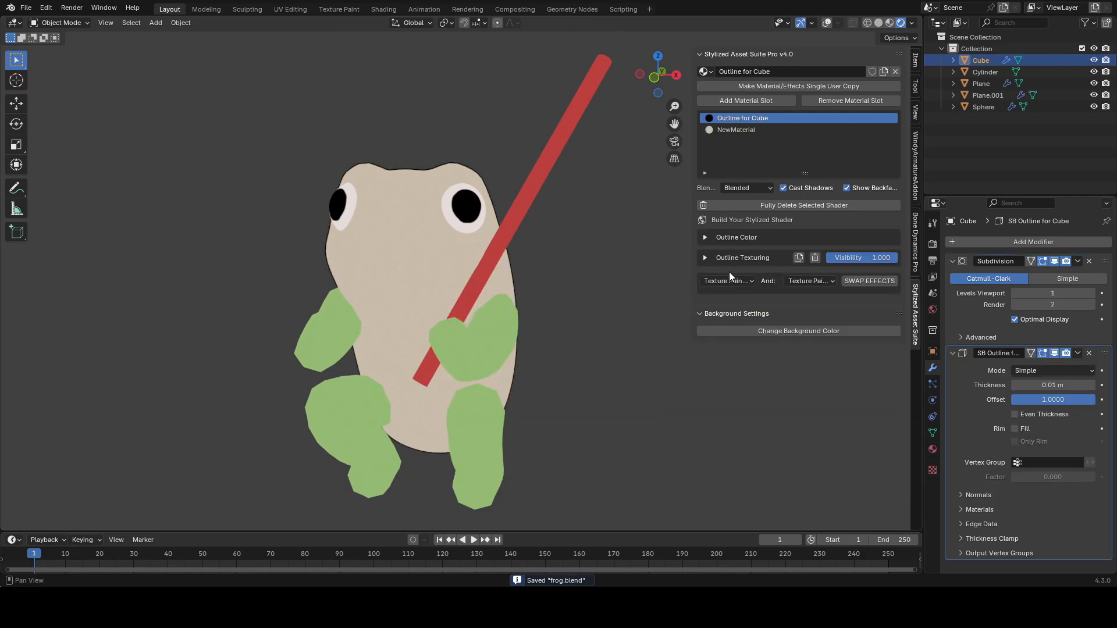
Step: Set the body outline thickness to 0.02 m and save the file
click(704, 236)
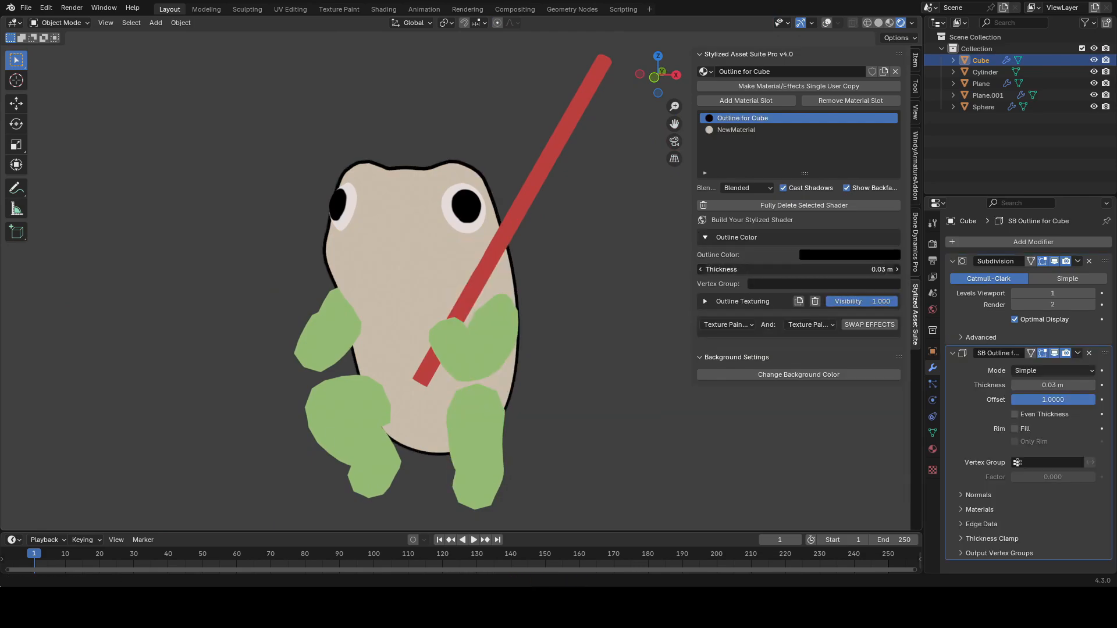
drag(798, 270, 792, 269)
scroll(500, 233, down, 2)
scroll(441, 215, up, 3)
shift+middle_drag(451, 217, 518, 316)
scroll(501, 245, down, 2)
key(ctrl+s)
Step: Enter Edit Mode and mark a seam loop around the frog's body at mouth level
key(alt+shift+z)
key(Tab)
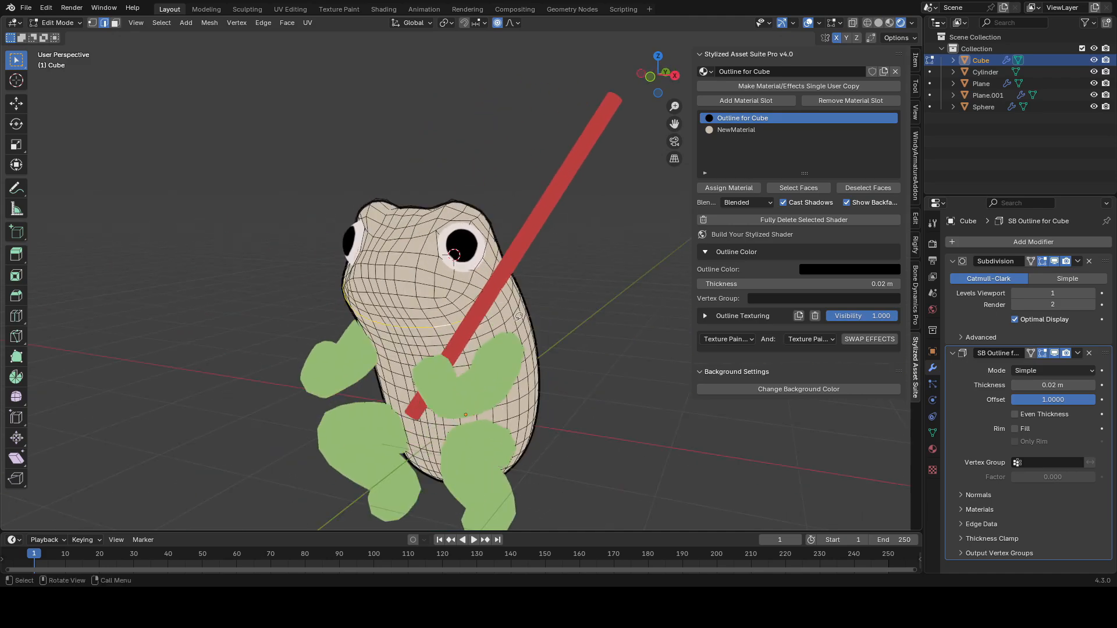
key(ctrl+e)
click(576, 282)
middle_drag(573, 283, 338, 335)
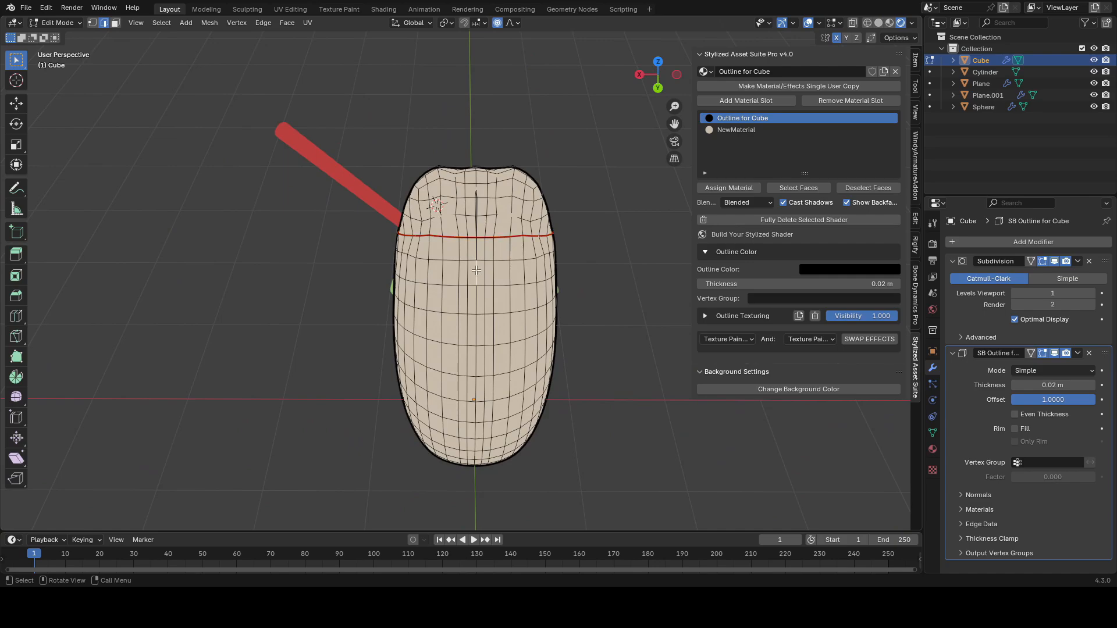
Step: Mark additional seam edges on the back of the frog's body
middle_drag(475, 275, 486, 212)
middle_drag(496, 273, 458, 333)
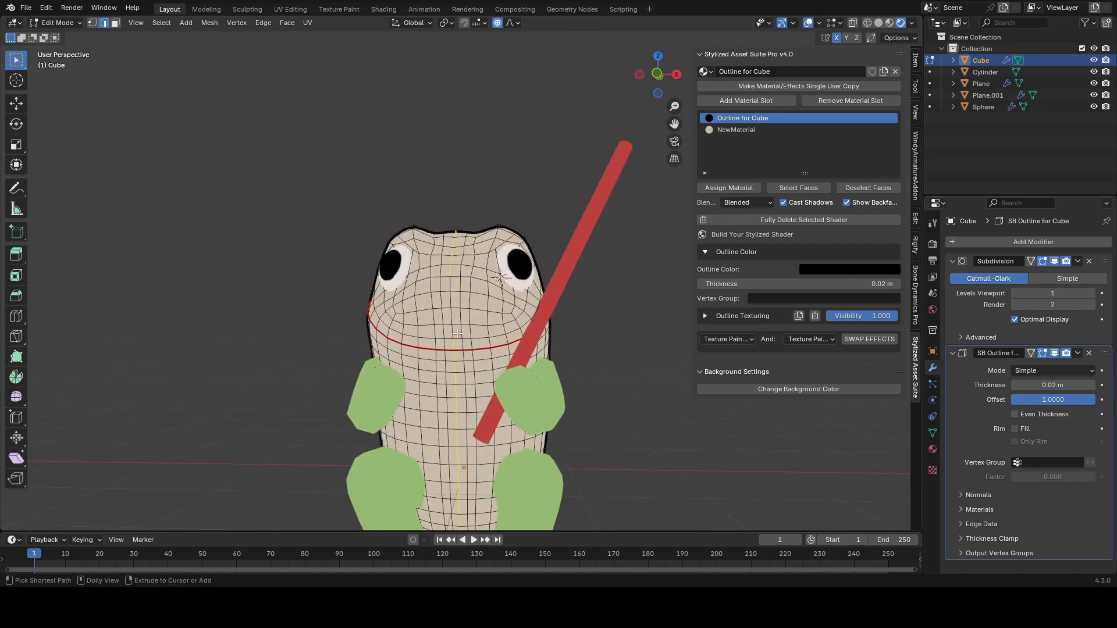
middle_drag(515, 232, 480, 285)
scroll(474, 309, up, 4)
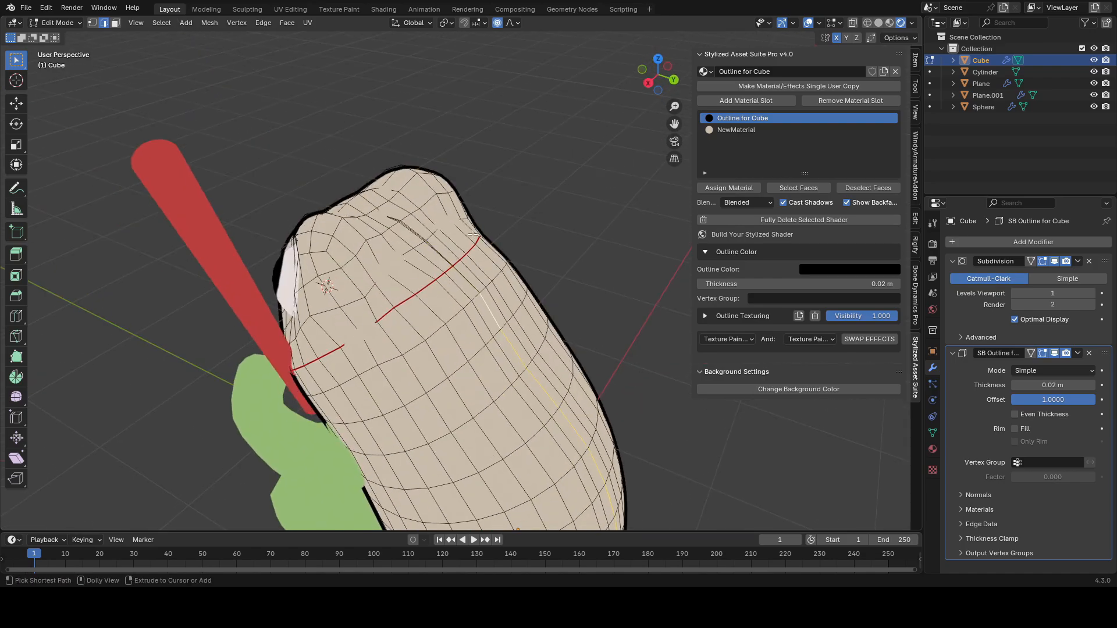
scroll(471, 291, down, 3)
scroll(466, 343, up, 1)
shift+middle_drag(462, 349, 420, 304)
scroll(469, 297, up, 2)
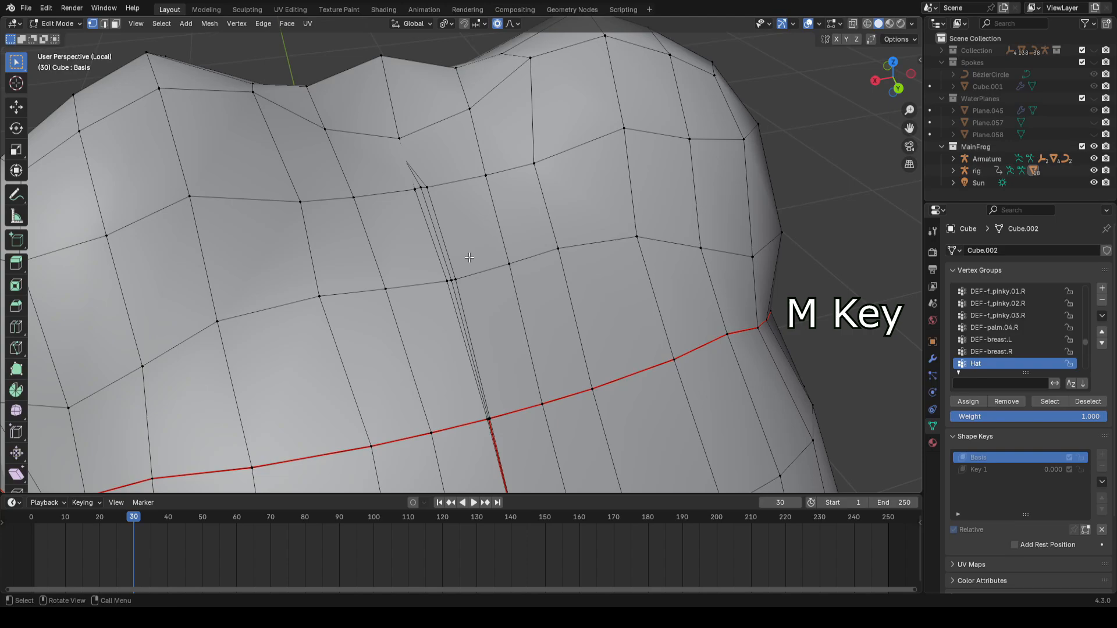
key(m)
click(511, 285)
key(m)
click(598, 347)
key(m)
click(505, 196)
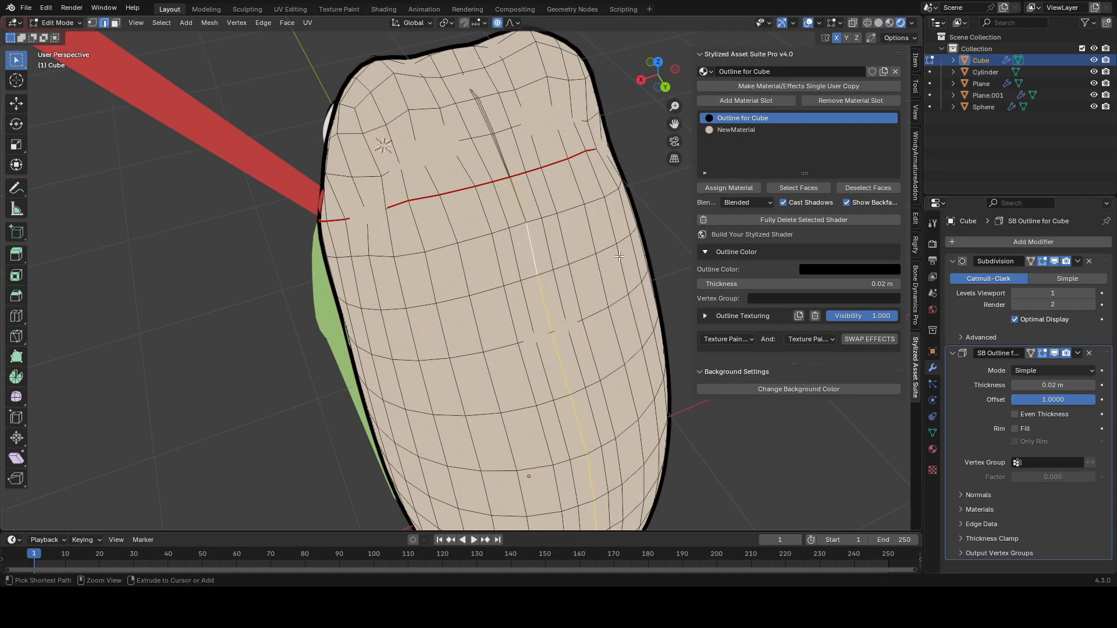
right_click(619, 256)
click(620, 253)
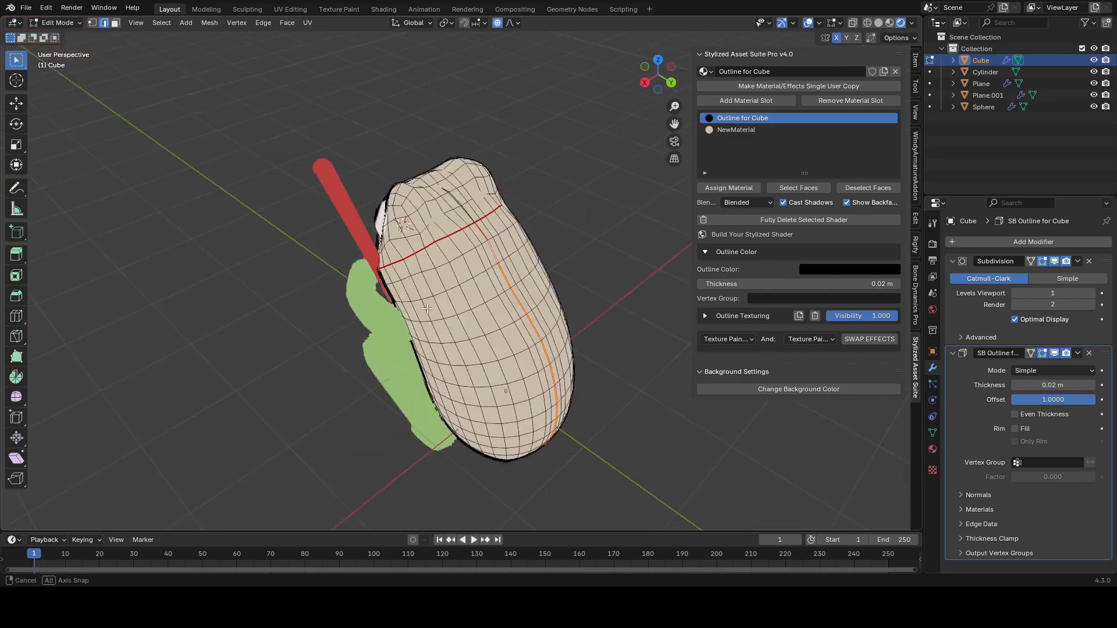
middle_drag(559, 279, 590, 281)
Step: Select the whole body mesh and UV unwrap it with the Angle Based method
key(a)
key(u)
click(638, 277)
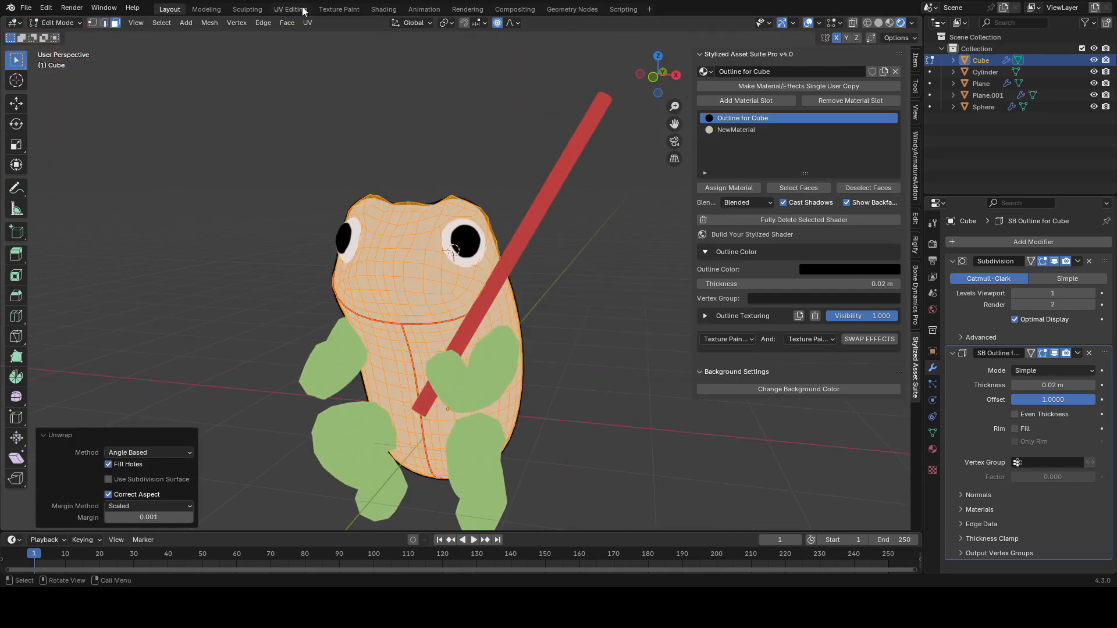
Step: Select the edge loop above the mouth seam and move it to shape the mouth line, then leave Edit Mode
click(290, 9)
click(169, 9)
scroll(417, 295, up, 5)
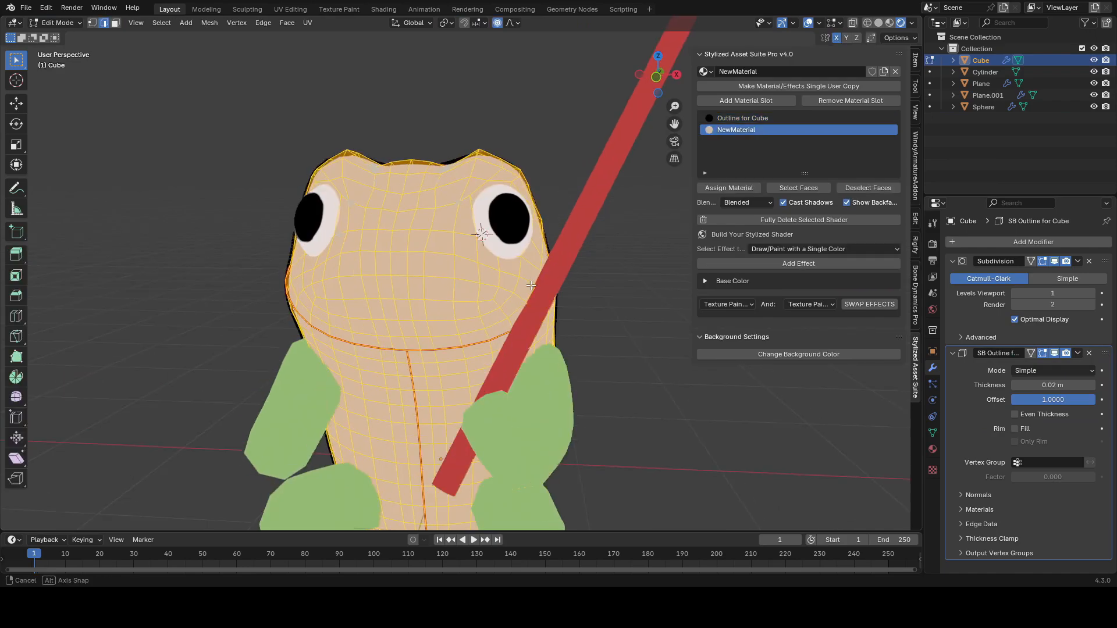
click(349, 294)
middle_drag(352, 295, 332, 293)
ctrl+click(472, 288)
middle_drag(474, 288, 500, 290)
scroll(512, 290, up, 3)
key(g)
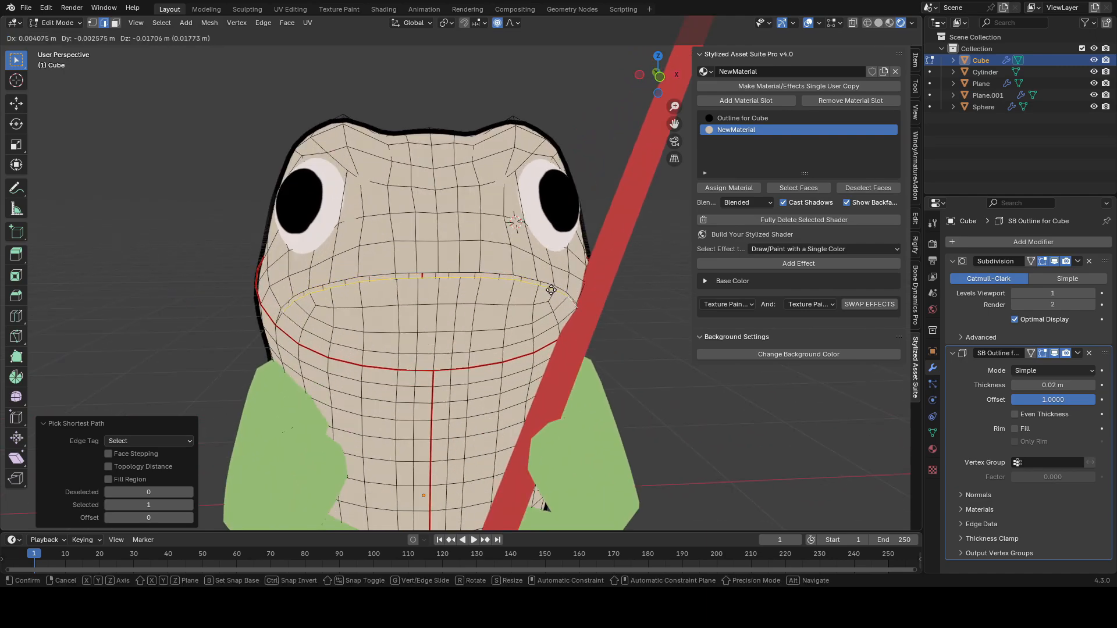
click(550, 292)
scroll(573, 292, down, 5)
key(shift+alt+z)
key(shift+alt+z)
scroll(533, 294, up, 2)
mouse_move(583, 292)
middle_down()
mouse_move(482, 291)
mouse_move(506, 291)
middle_up()
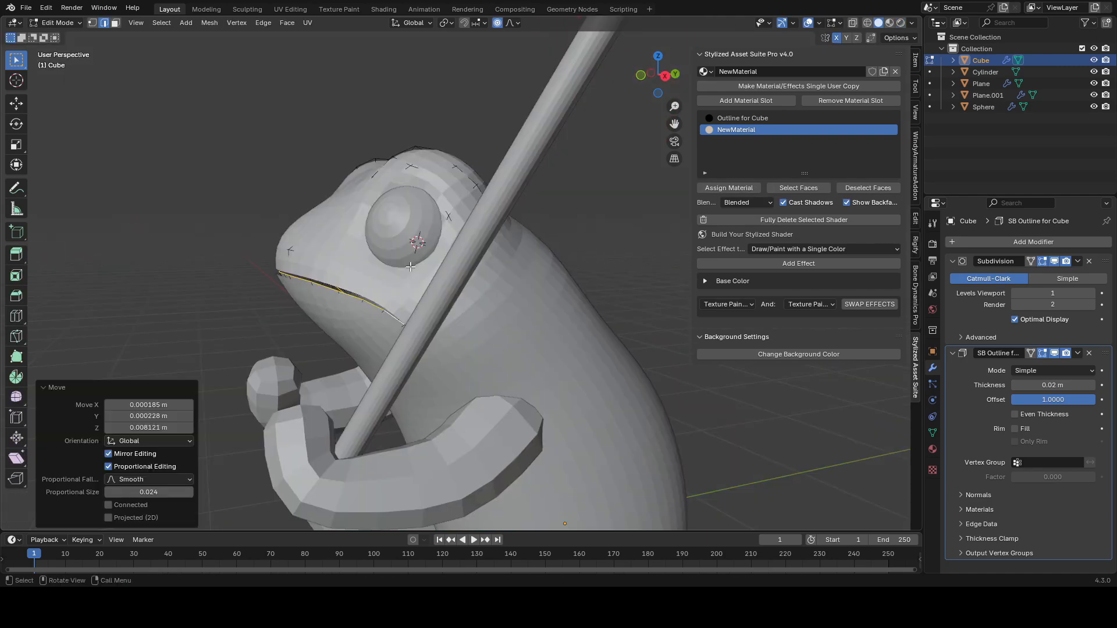
key(g)
click(405, 271)
mouse_move(405, 270)
shift+middle_down()
mouse_move(443, 257)
mouse_move(523, 278)
shift+middle_up()
key(Tab)
Step: Add a Draw/Paint with a Single Color effect to NewMaterial and set its color to near black
scroll(479, 274, down, 2)
click(900, 24)
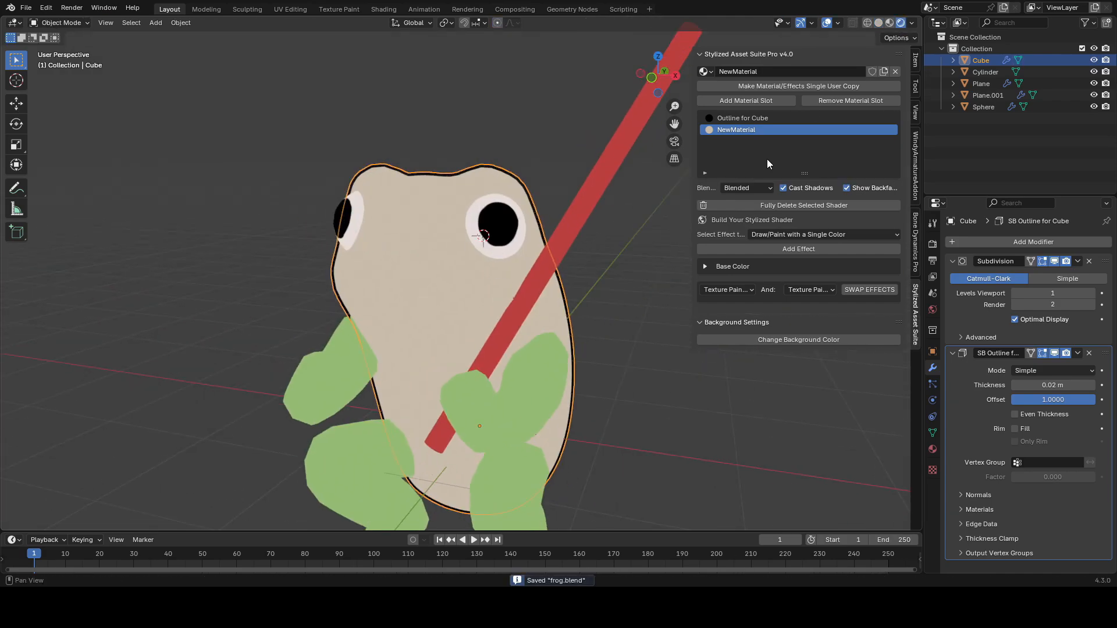
click(773, 248)
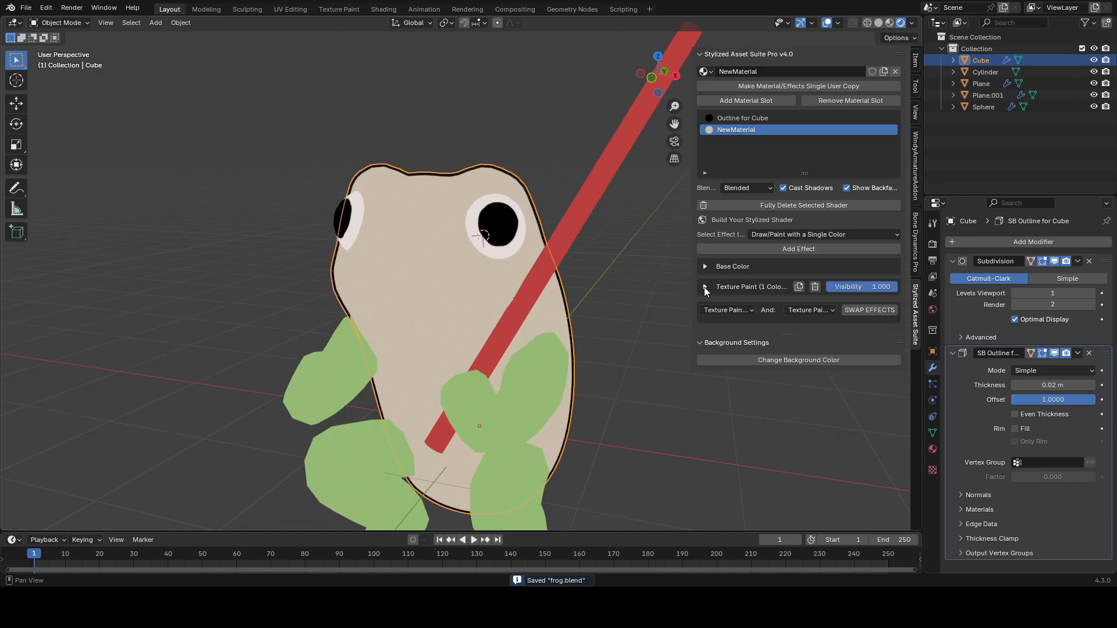
click(704, 288)
click(831, 318)
drag(904, 192, 904, 214)
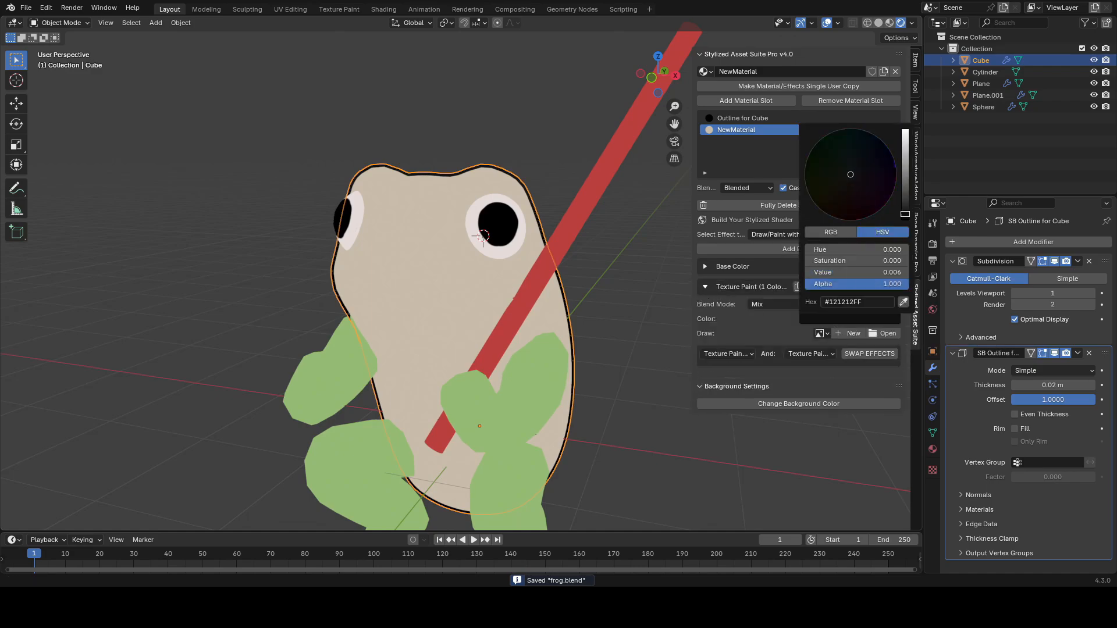
Step: Create a new 2048 px paint image named bodyblacks for the effect and save
click(849, 333)
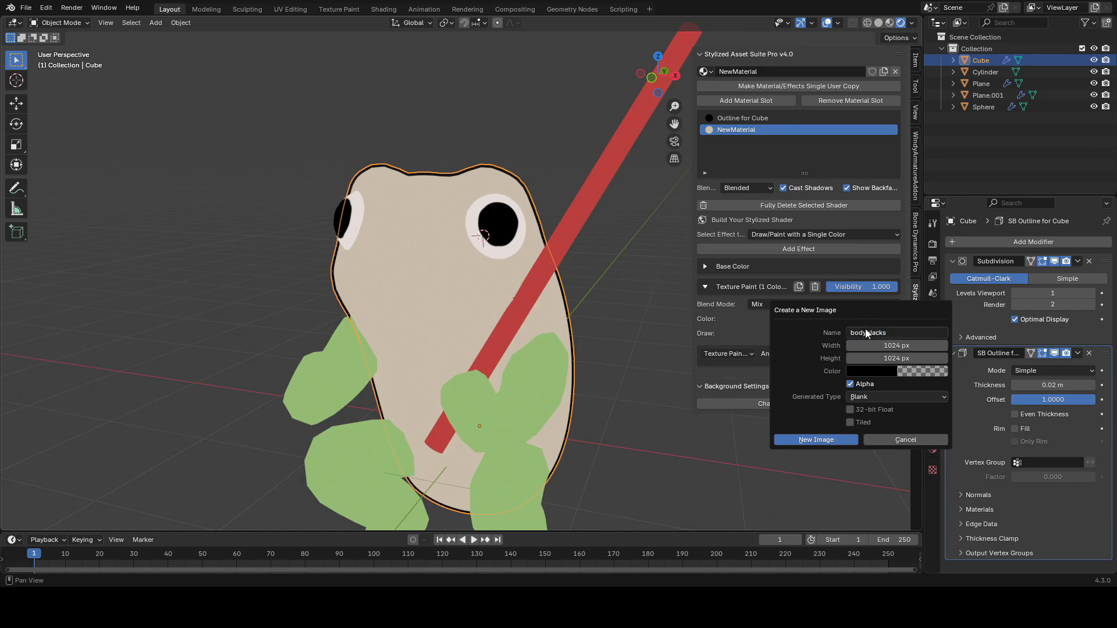
text(8)
key(Return)
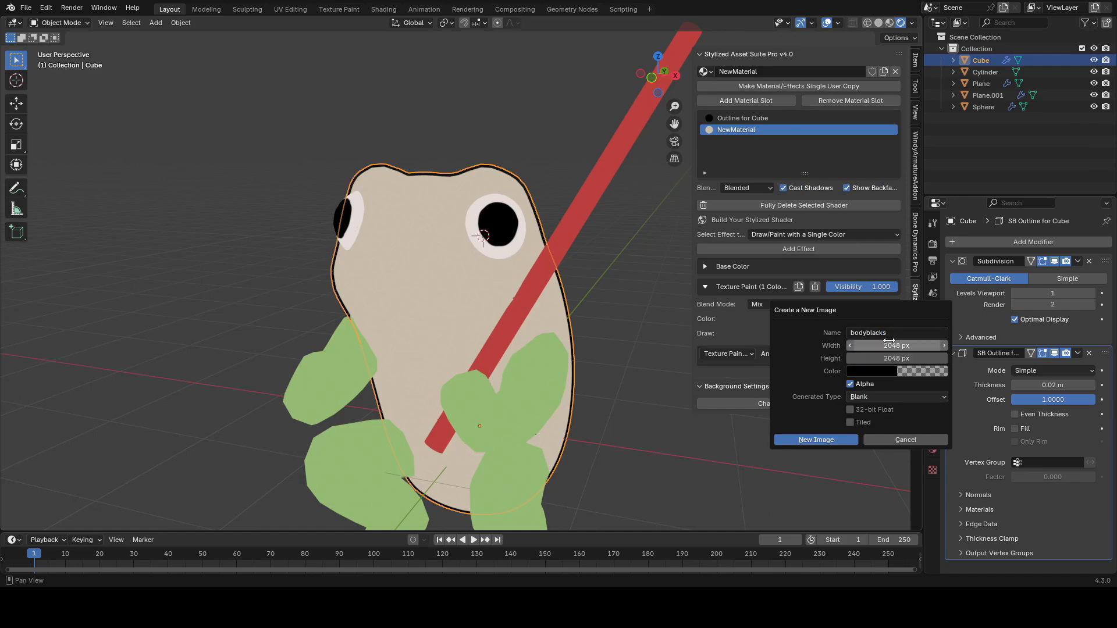
key(Return)
shift+middle_drag(523, 262, 563, 282)
key(ctrl+s)
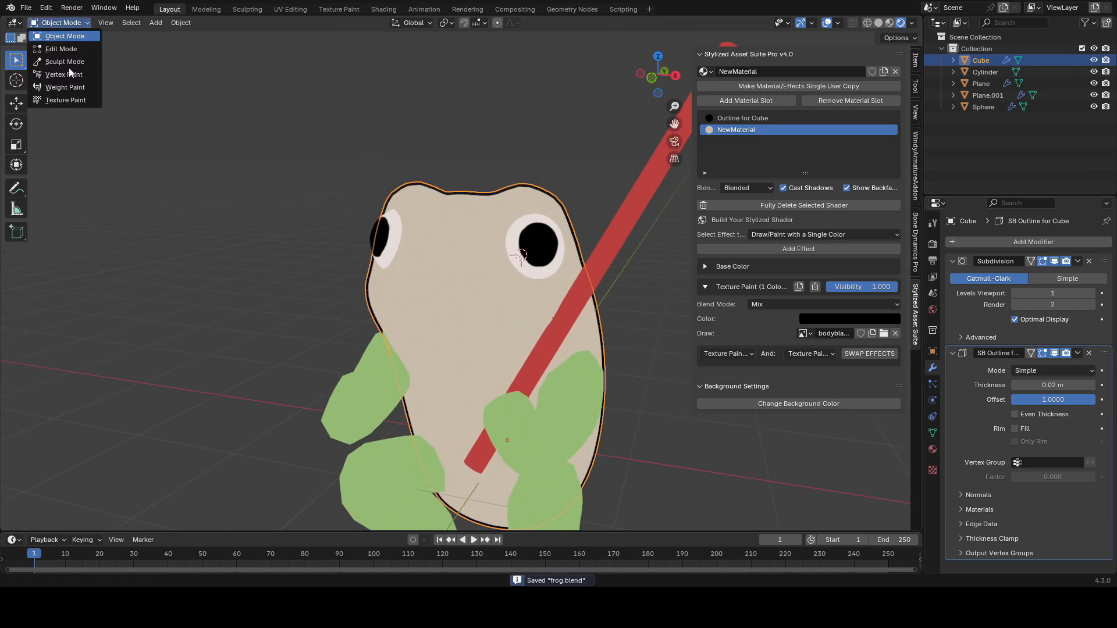
Step: Switch to Texture Paint mode and set the brush color to black
click(66, 100)
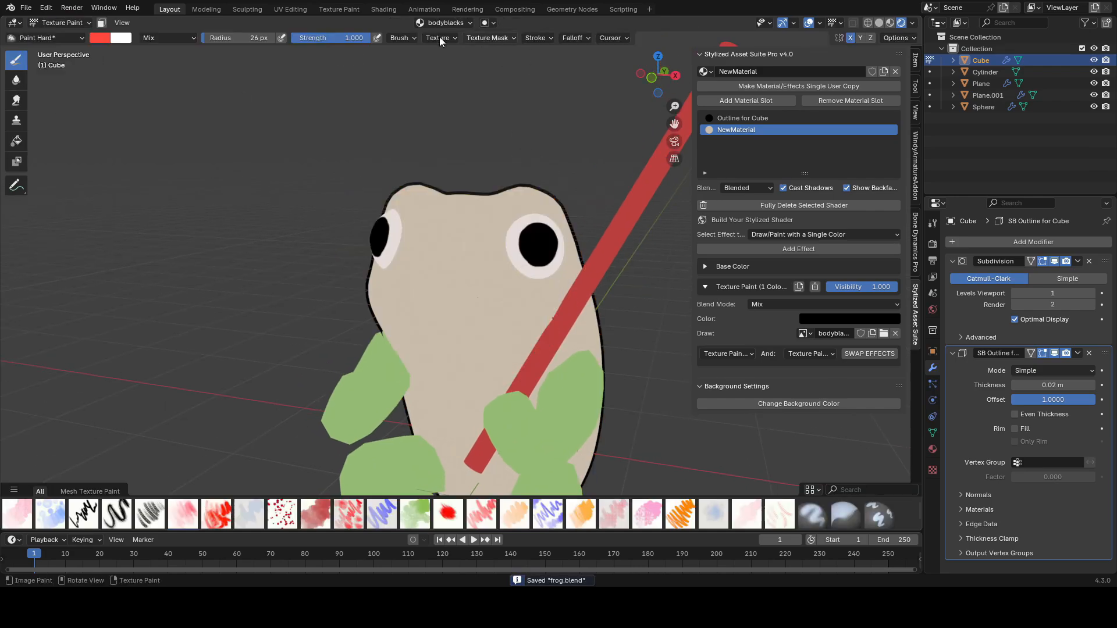
click(100, 39)
drag(175, 180, 98, 181)
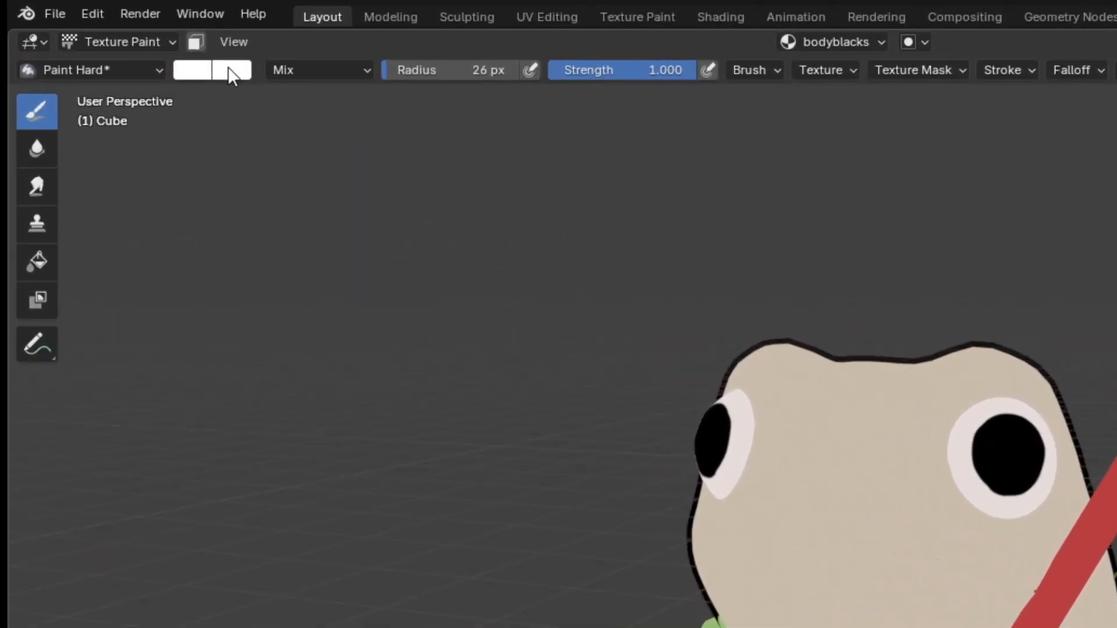
click(129, 41)
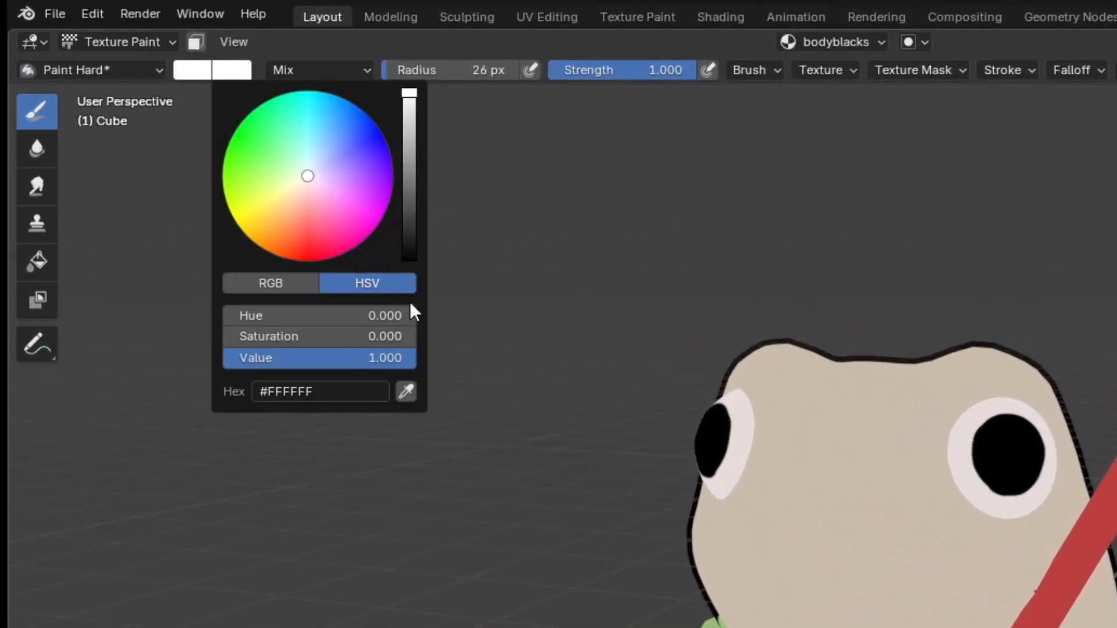
drag(320, 358, 244, 357)
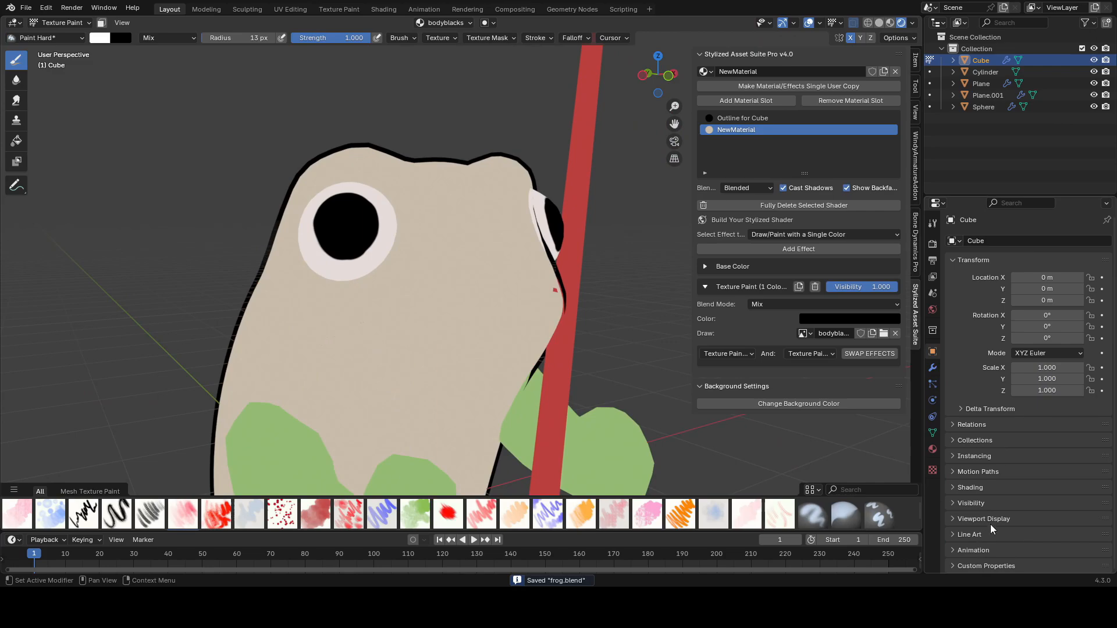
Step: Turn on wireframe display for the body in the object's viewport display settings
click(992, 521)
scroll(1012, 500, down, 5)
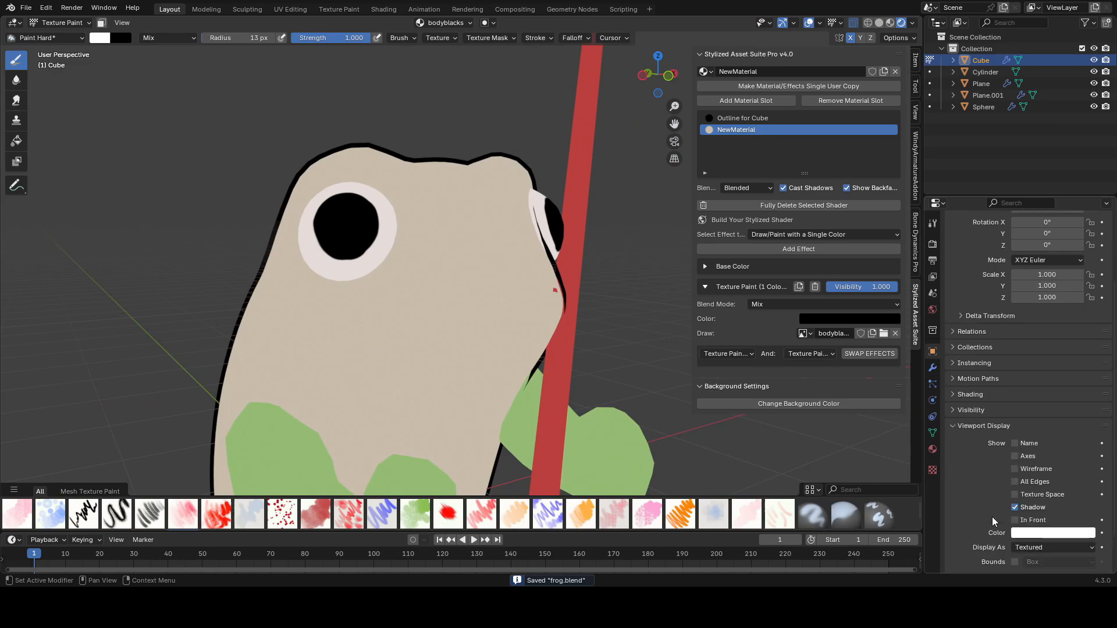
click(1014, 446)
scroll(458, 383, up, 5)
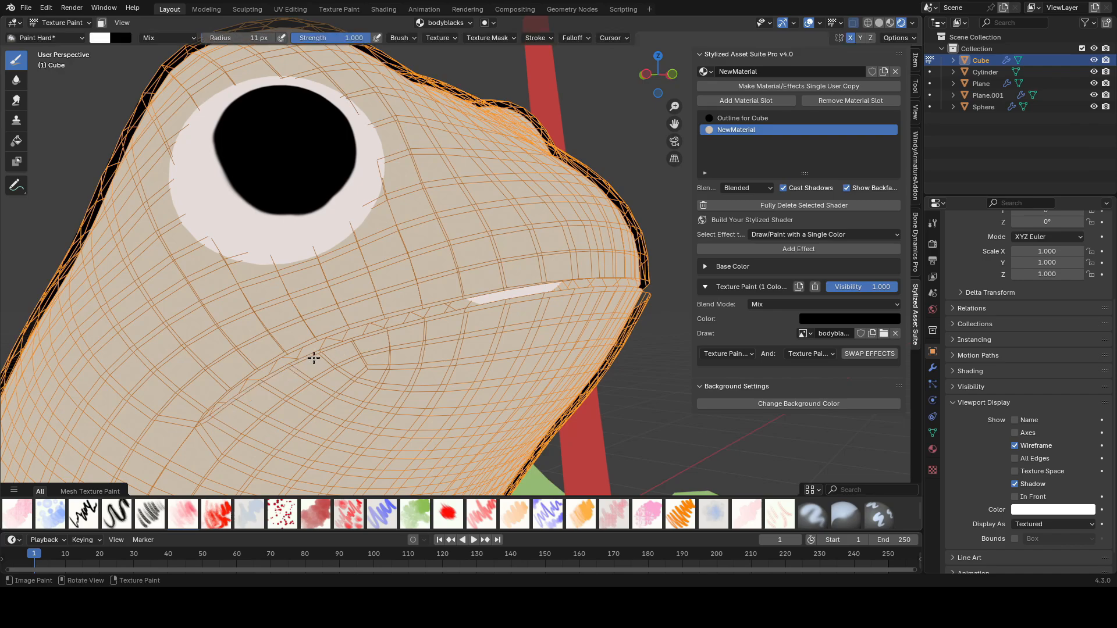
Step: In Edit Mode with modifier edit-mode display off, select the band of faces along the mouth line and save
key(Tab)
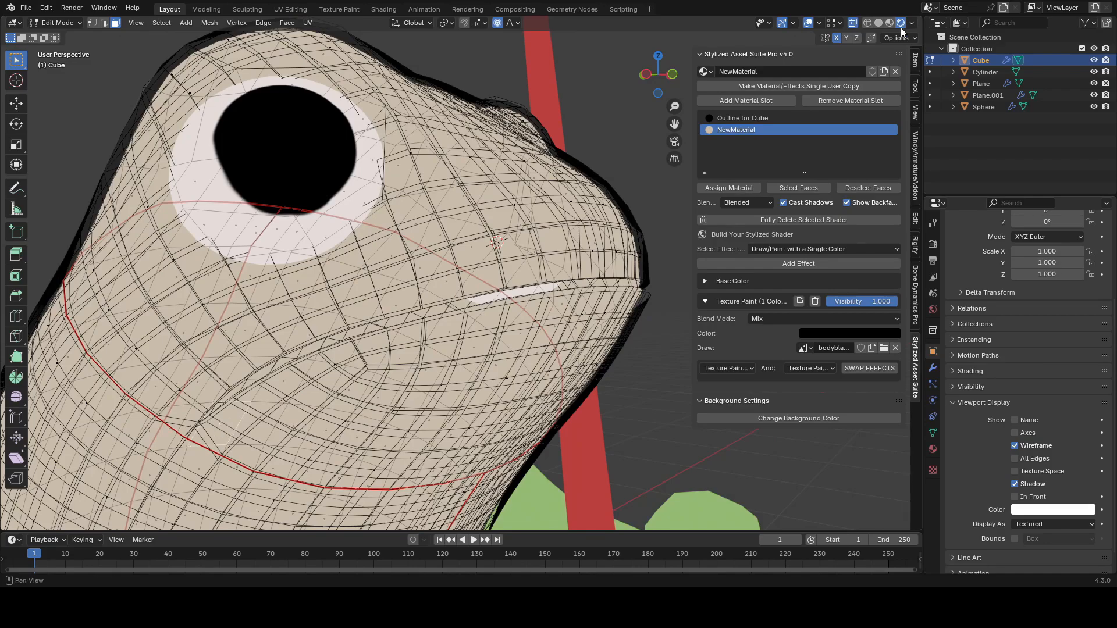
click(878, 22)
middle_drag(466, 303, 456, 305)
scroll(456, 304, down, 2)
key(alt+z)
key(alt+z)
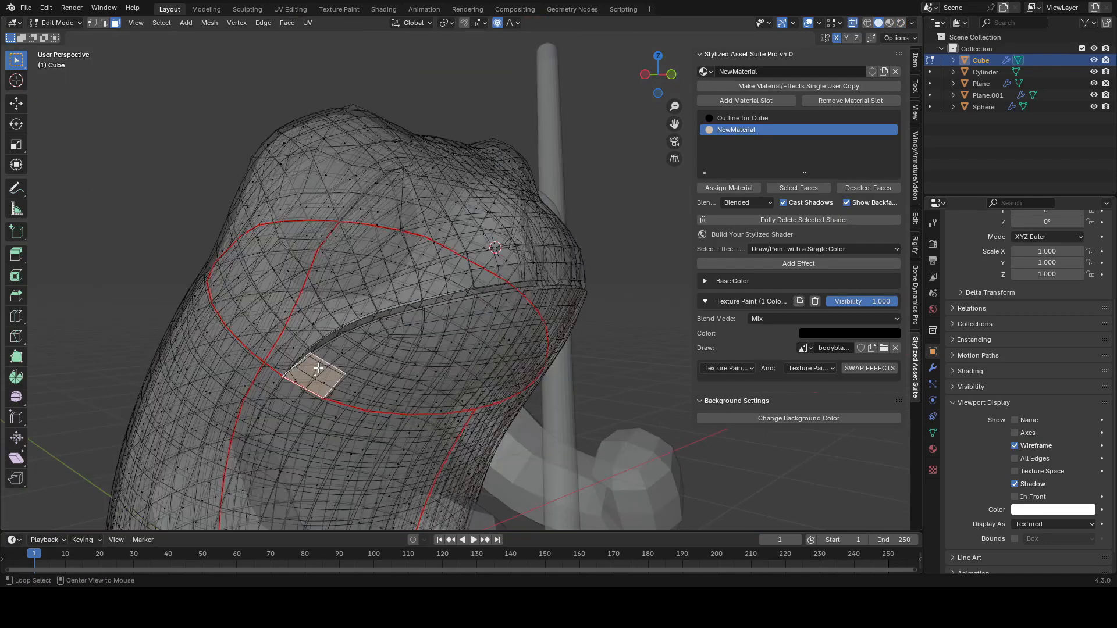
scroll(319, 368, up, 1)
click(933, 368)
click(1058, 263)
key(alt+z)
key(alt+z)
click(1053, 353)
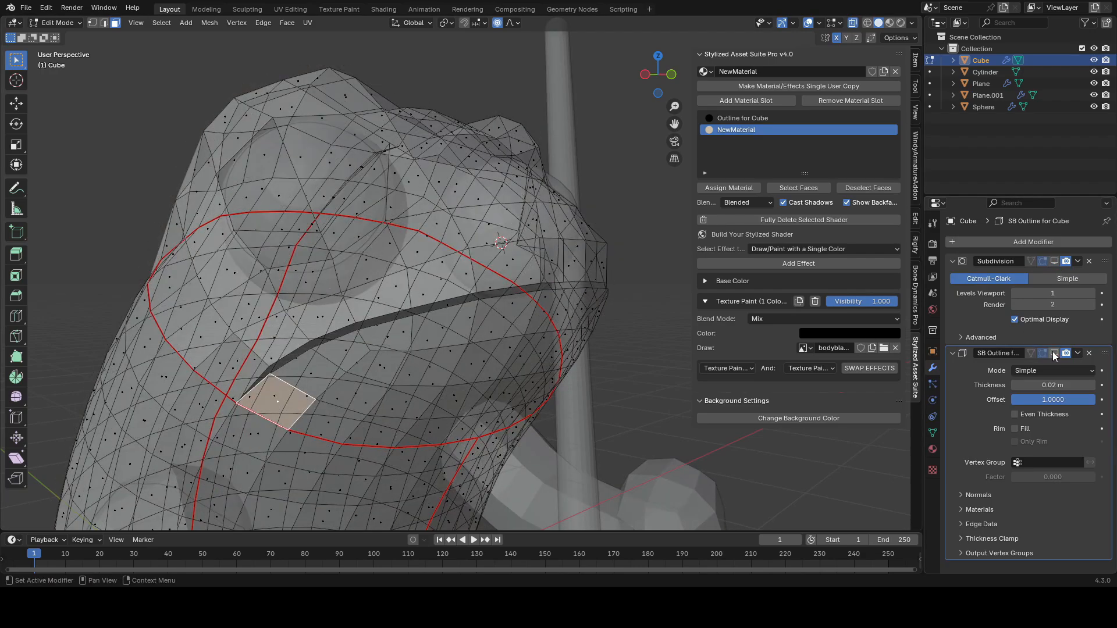
key(alt+z)
click(310, 374)
click(282, 398)
middle_drag(552, 323, 494, 319)
ctrl+click(514, 317)
middle_drag(640, 343, 460, 293)
ctrl+click(581, 345)
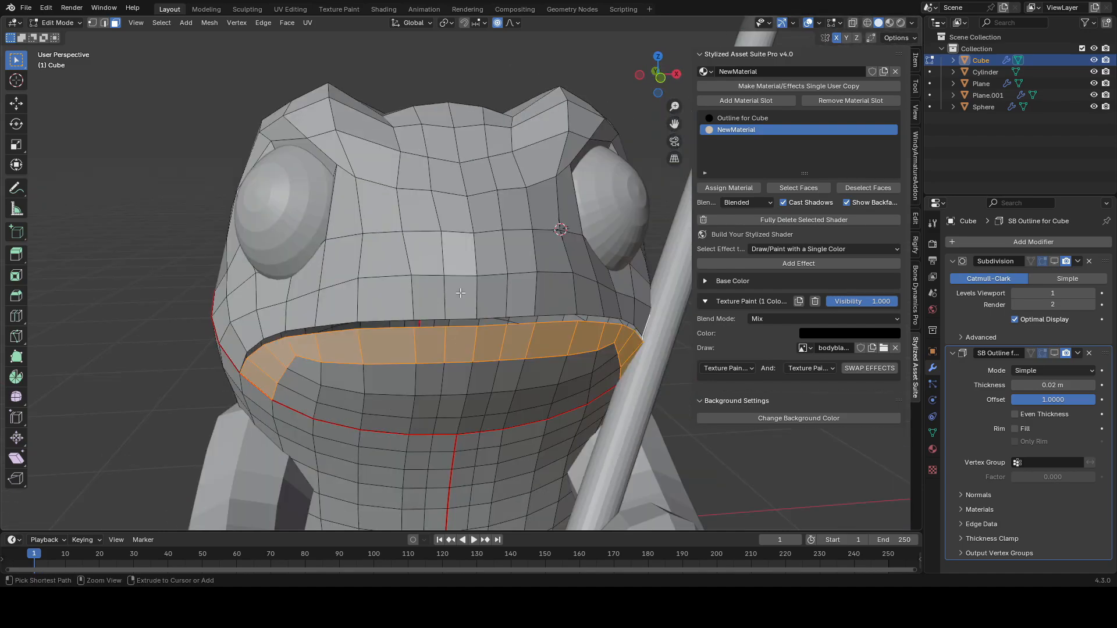
ctrl+click(432, 298)
middle_drag(352, 317, 436, 328)
ctrl+click(404, 383)
middle_drag(558, 327, 477, 305)
scroll(494, 299, down, 3)
key(ctrl+s)
Step: Turn the modifiers' edit-mode display back on and enter Texture Paint with face selection masking
scroll(548, 284, up, 1)
middle_drag(548, 284, 632, 267)
click(1055, 354)
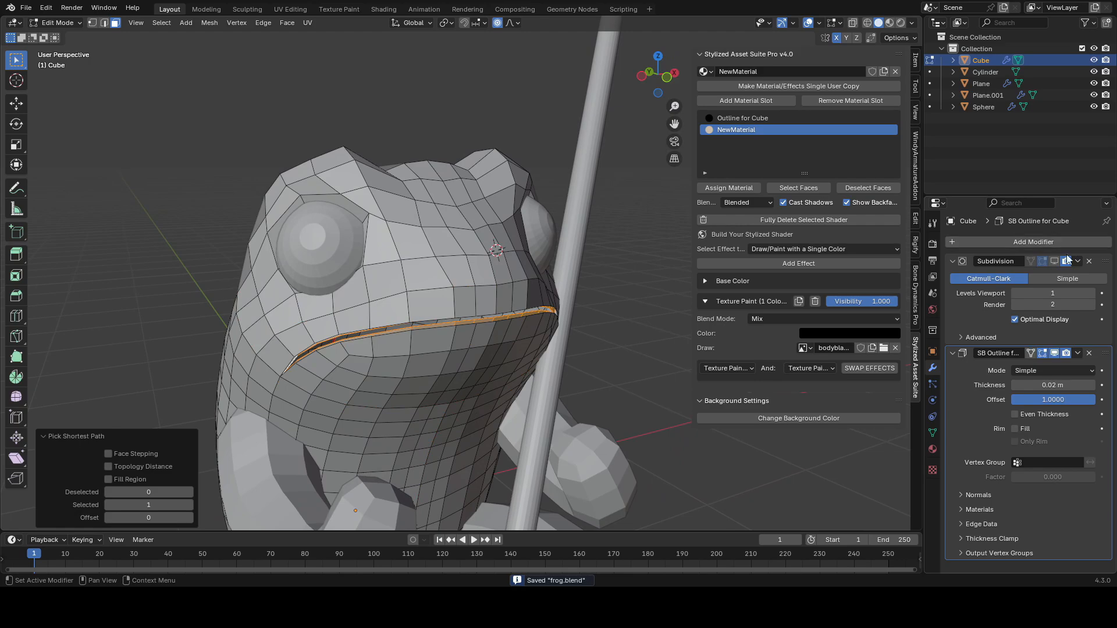
click(1055, 262)
key(ctrl+Tab)
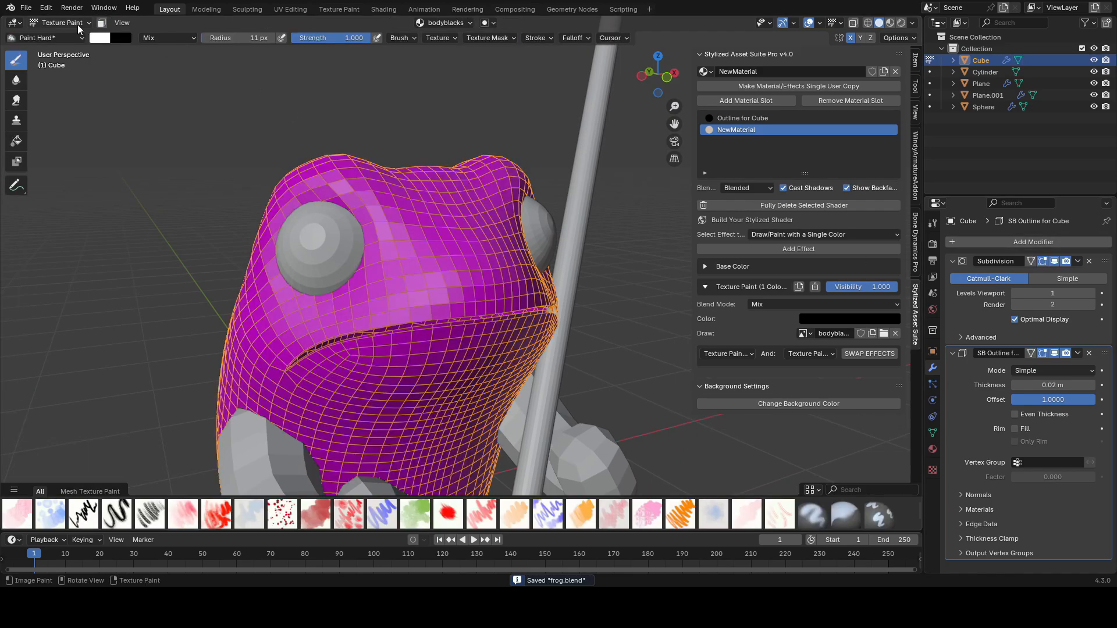
click(101, 25)
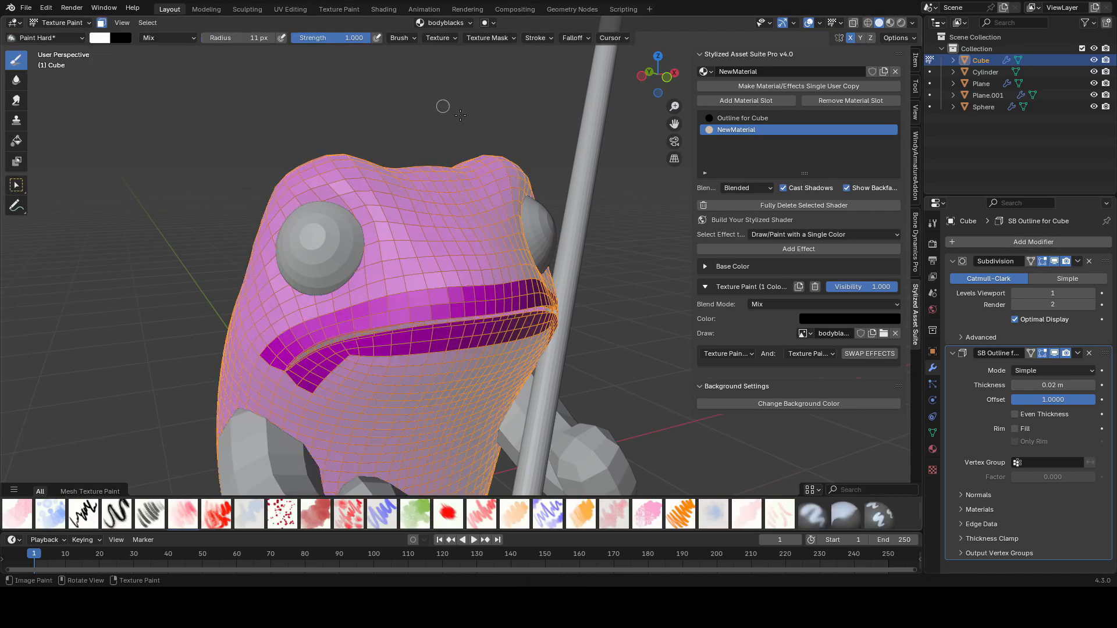
Step: Paint a black line along the masked mouth faces
click(902, 24)
middle_drag(478, 242, 447, 239)
scroll(343, 320, up, 2)
mouse_move(338, 319)
middle_down()
mouse_move(376, 360)
mouse_move(288, 400)
middle_up()
scroll(376, 360, up, 2)
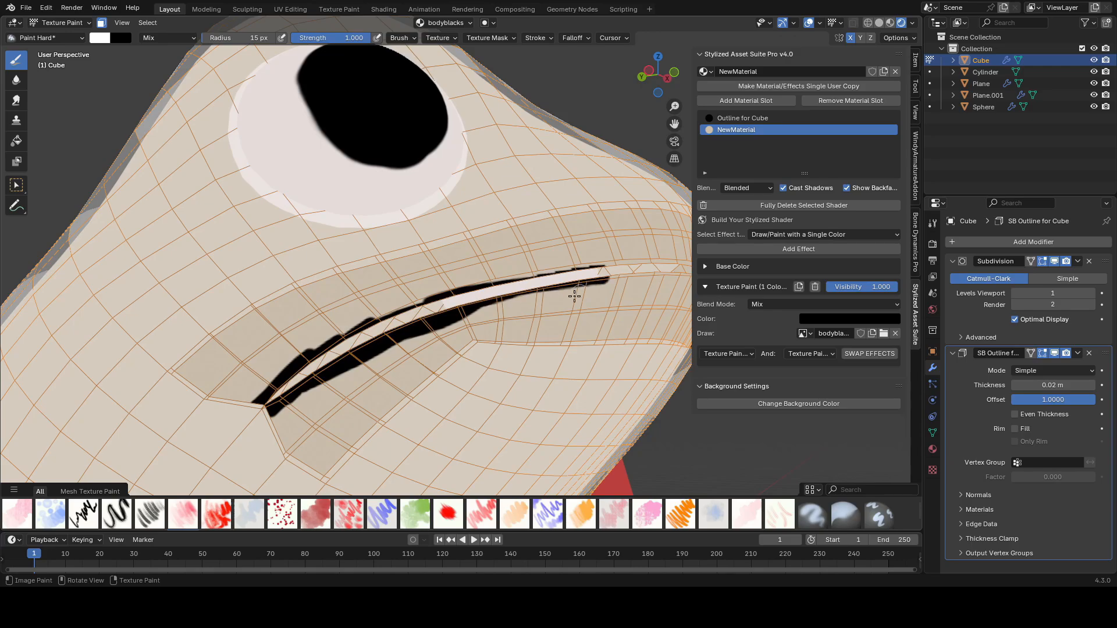
middle_drag(597, 281, 289, 345)
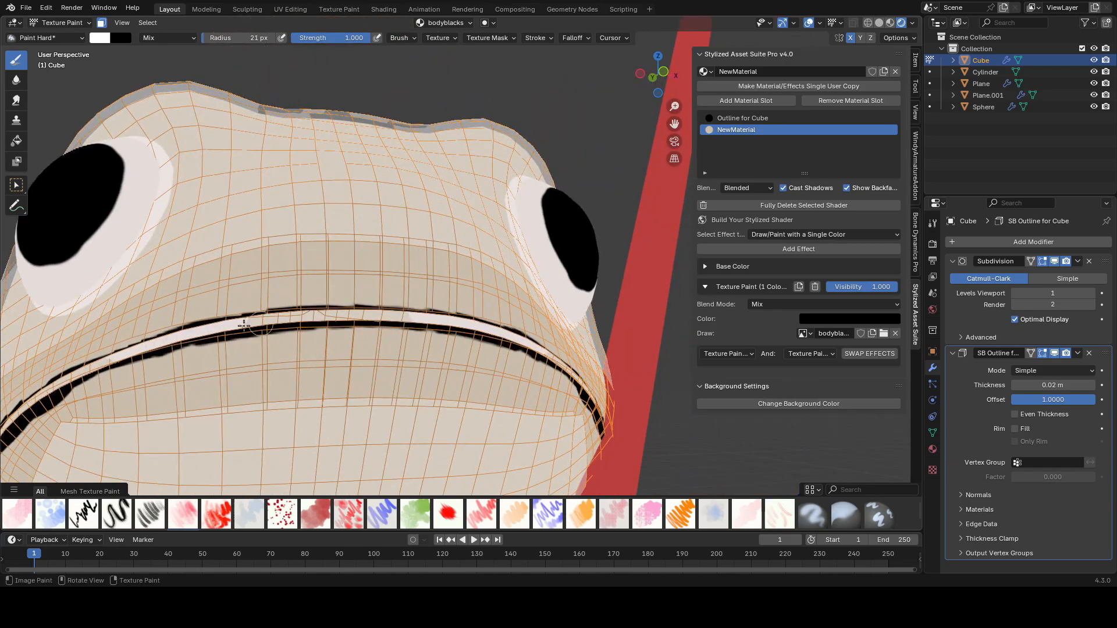
Step: Return to Edit Mode and clear the face selection
scroll(269, 322, down, 5)
key(Tab)
mouse_move(394, 304)
middle_down()
mouse_move(501, 302)
mouse_move(403, 341)
mouse_move(340, 349)
middle_up()
scroll(501, 303, up, 2)
key(alt+a)
ctrl+click(557, 375)
middle_drag(538, 356, 558, 356)
key(ctrl+z)
mouse_move(280, 361)
middle_down()
mouse_move(463, 375)
mouse_move(520, 359)
mouse_move(386, 367)
middle_up()
ctrl+click(463, 375)
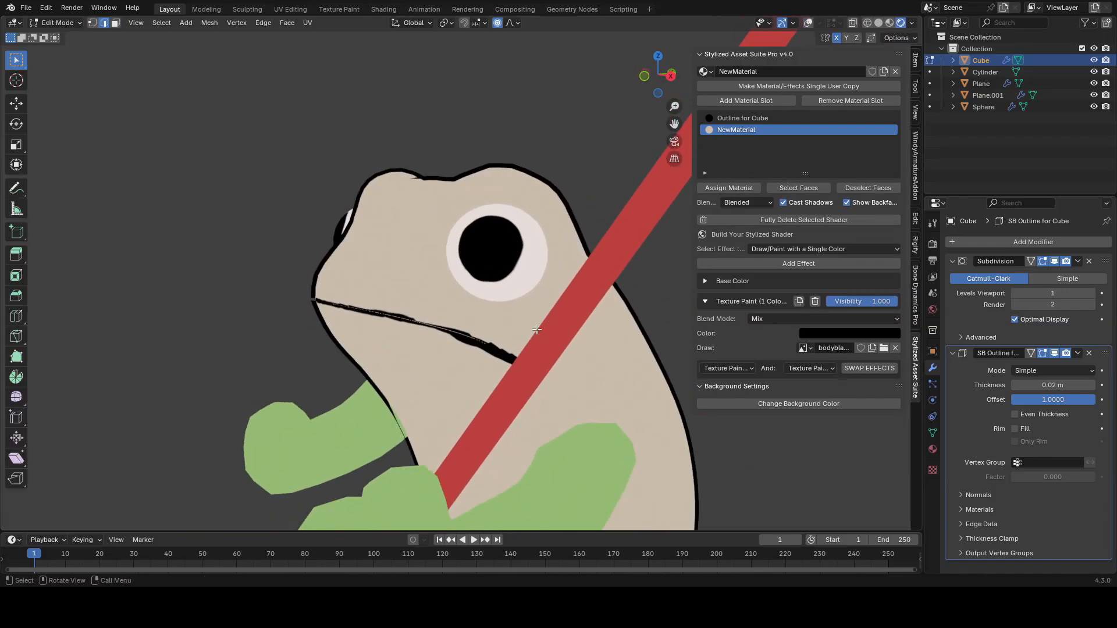
Step: Switch to Sculpt Mode, save, and pull the mouth area with the Grab brush
click(63, 23)
click(59, 62)
key(ctrl+s)
mouse_move(488, 279)
middle_down()
mouse_move(532, 287)
mouse_move(500, 299)
middle_up()
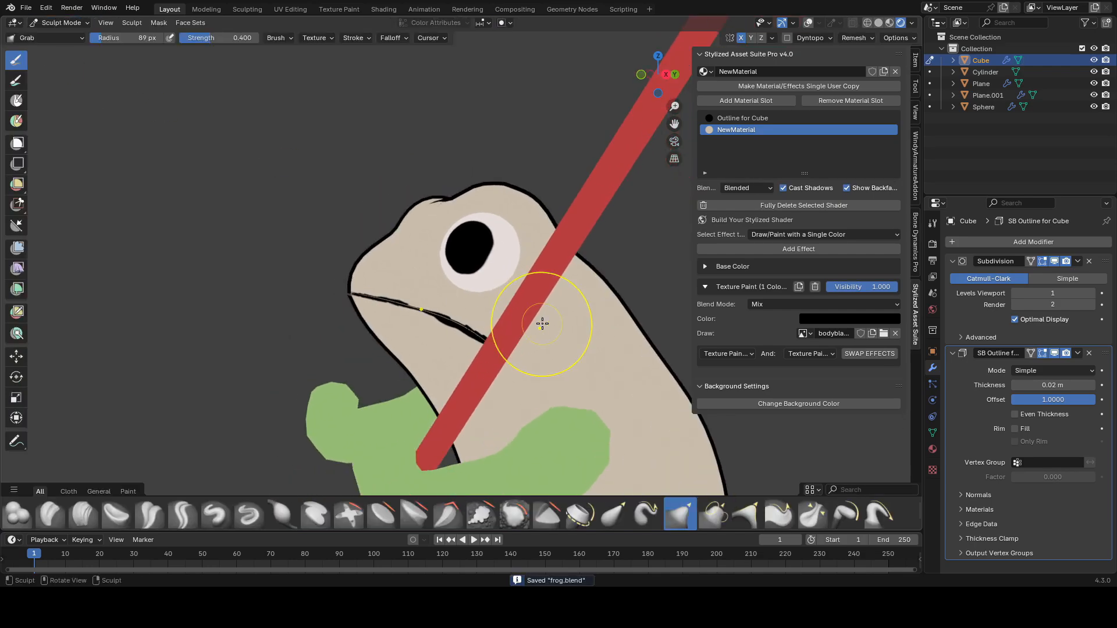
scroll(508, 335, up, 2)
Step: Return to Texture Paint, turn off face masking, extend the black mouth line across the face and save
click(63, 23)
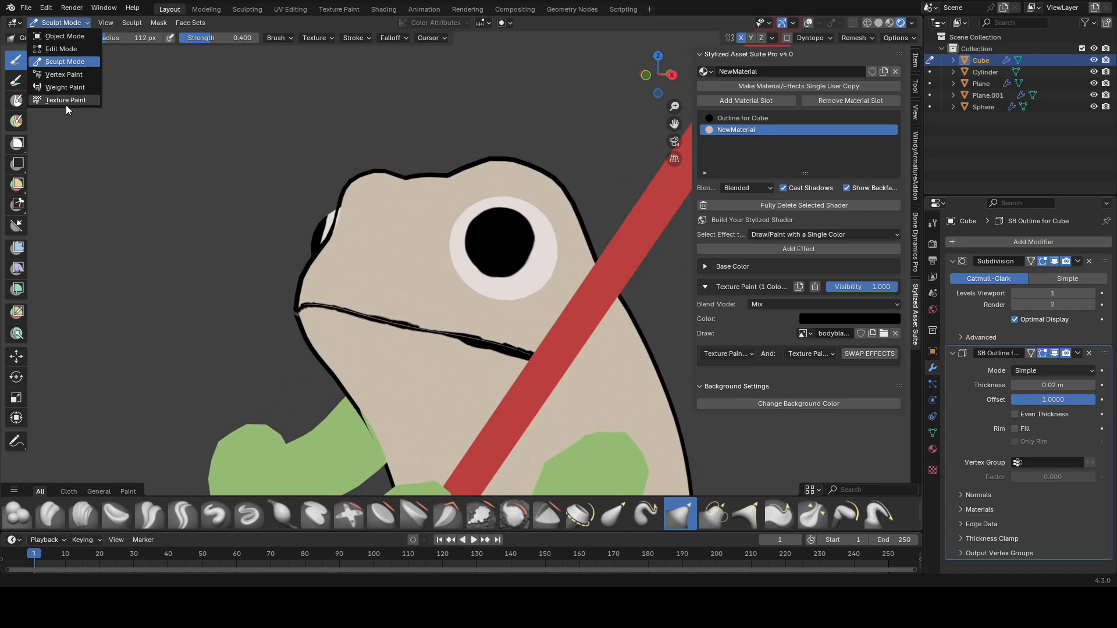
click(66, 102)
middle_drag(488, 339, 379, 339)
click(102, 24)
middle_drag(582, 273, 483, 279)
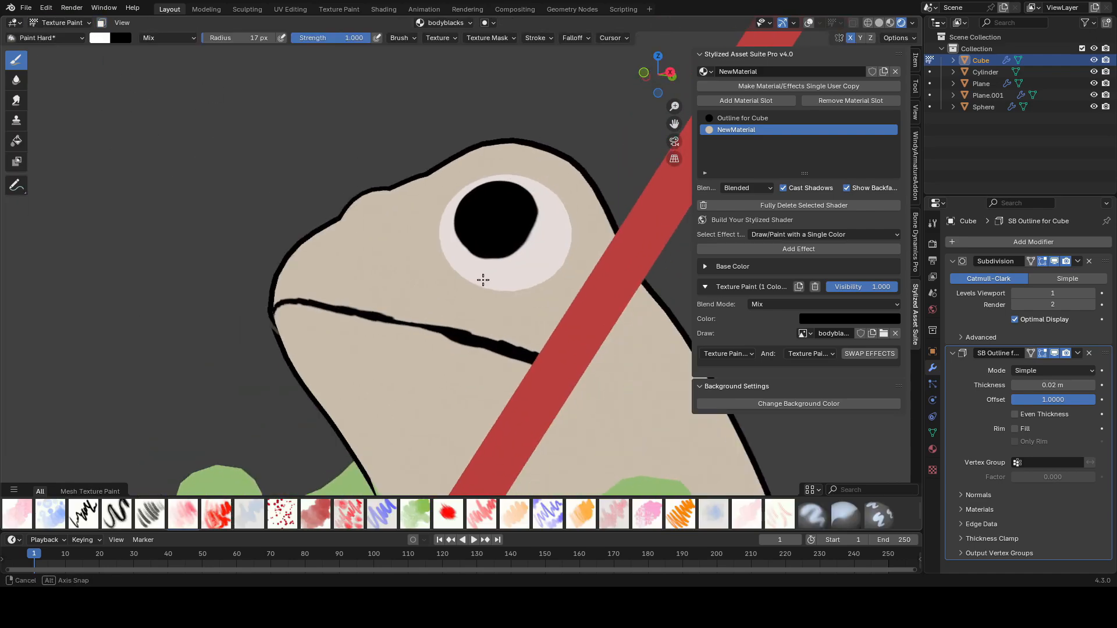
scroll(465, 326, up, 1)
scroll(474, 367, down, 3)
middle_drag(474, 367, 602, 332)
key(ctrl+s)
scroll(500, 332, up, 10)
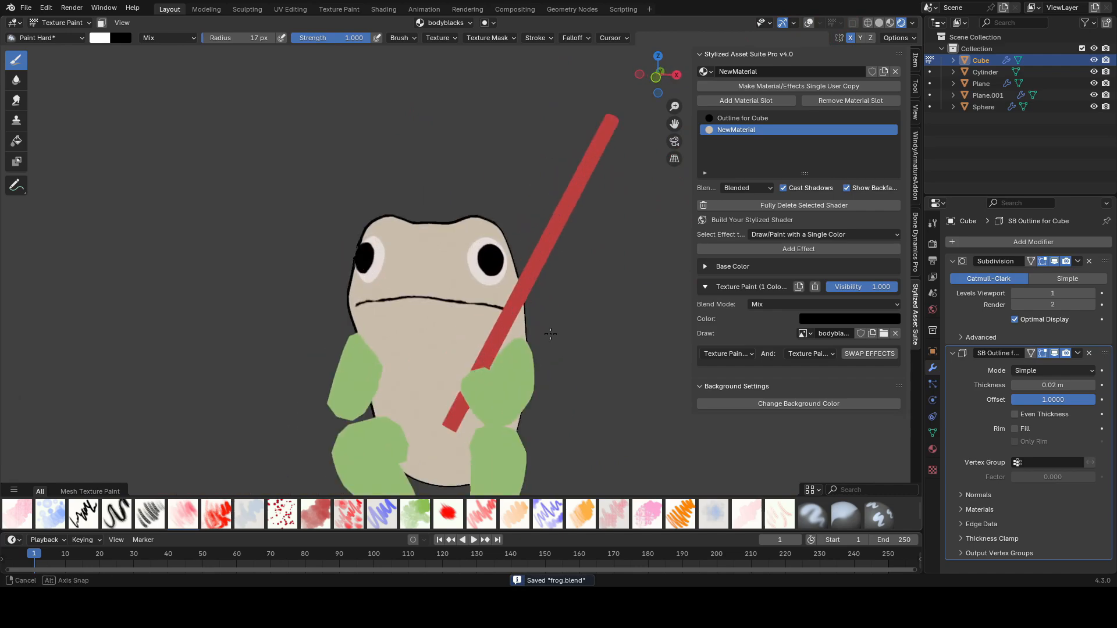
Step: Touch up the black mouth line with one more stroke and save the file
ctrl+drag(440, 341, 418, 340)
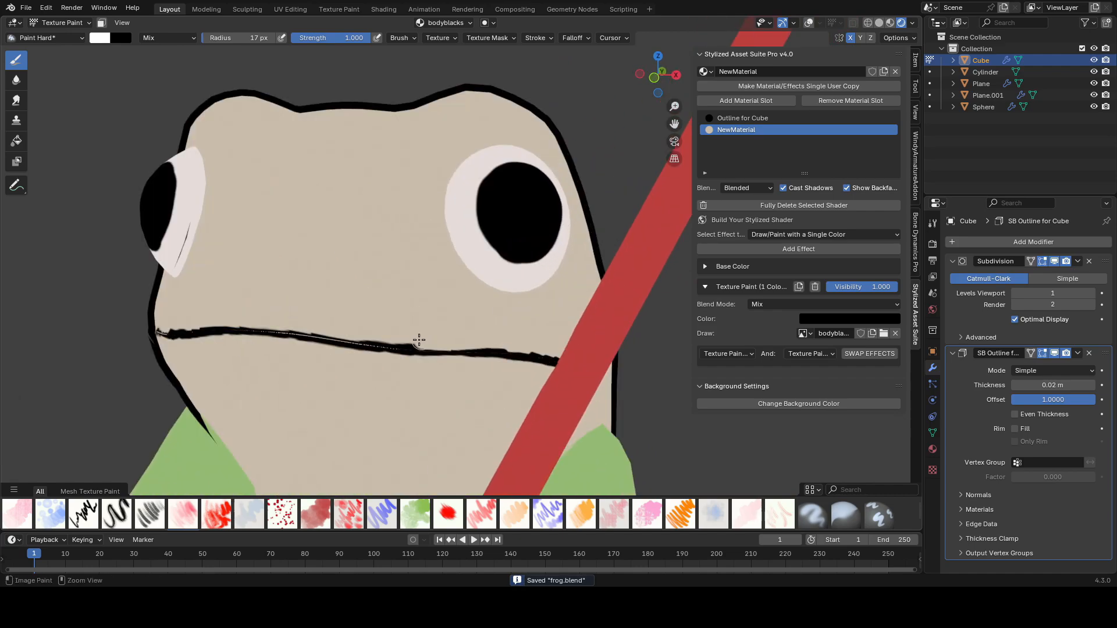
scroll(267, 318, down, 5)
scroll(479, 331, up, 5)
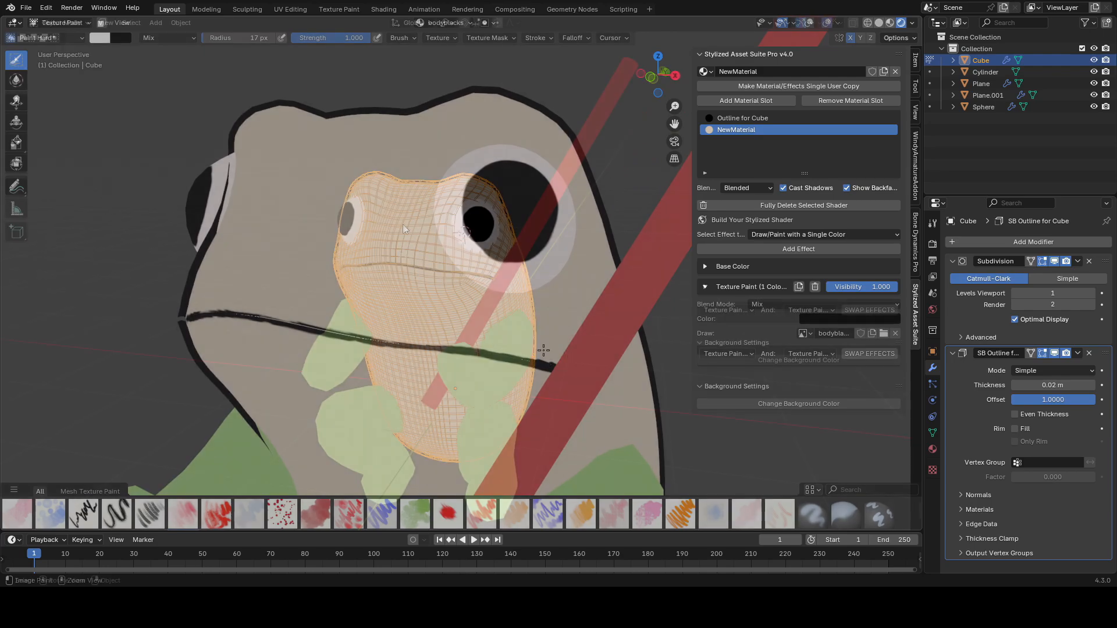
key(ctrl+s)
Step: Add a second Texture Paint effect in green with a new paint texture named greensbody, and save
click(799, 249)
click(844, 339)
drag(829, 220, 828, 190)
click(850, 354)
text(greensbody)
key(Return)
key(Return)
key(ctrl+s)
Step: Enter Texture Paint on the greensbody texture and paint the top of the frog's head green
click(60, 22)
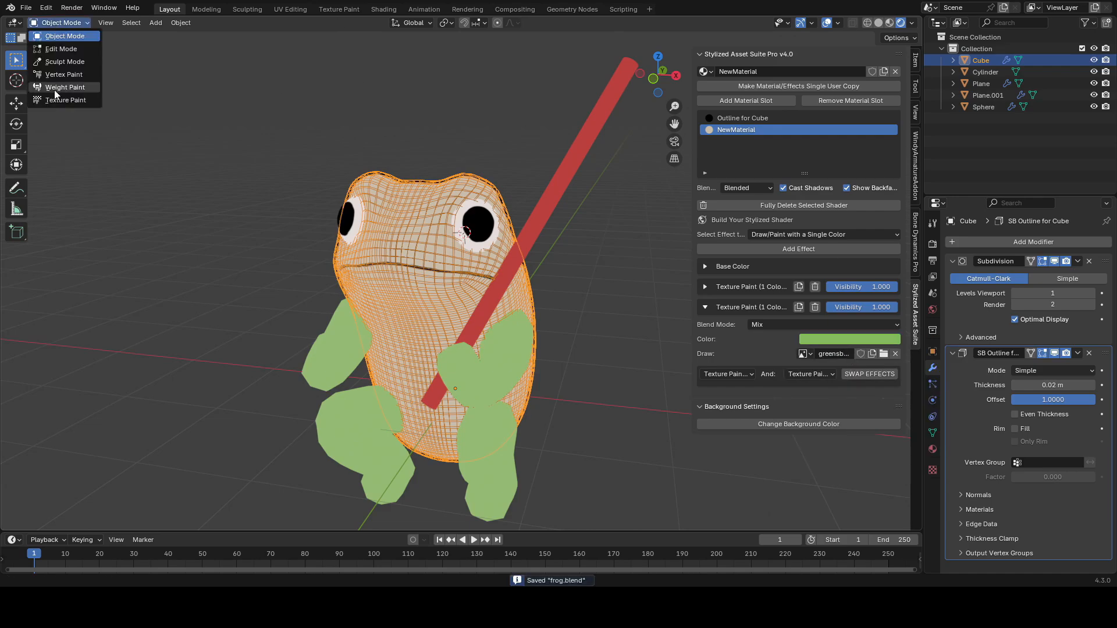
click(63, 100)
click(444, 23)
click(435, 120)
middle_drag(414, 308, 430, 314)
mouse_move(471, 319)
mouse_down()
mouse_move(429, 304)
mouse_move(510, 256)
mouse_move(445, 333)
mouse_up()
key(f)
click(445, 333)
middle_drag(451, 333, 425, 324)
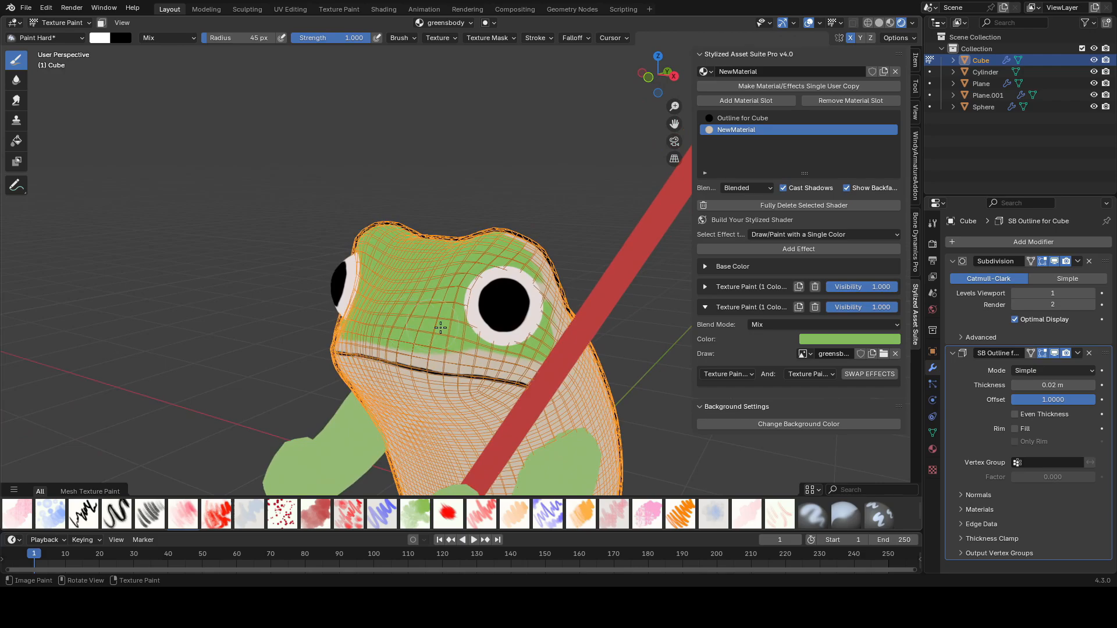
middle_drag(510, 342, 430, 344)
drag(553, 380, 483, 364)
scroll(571, 307, down, 3)
middle_drag(571, 307, 523, 326)
drag(523, 349, 490, 304)
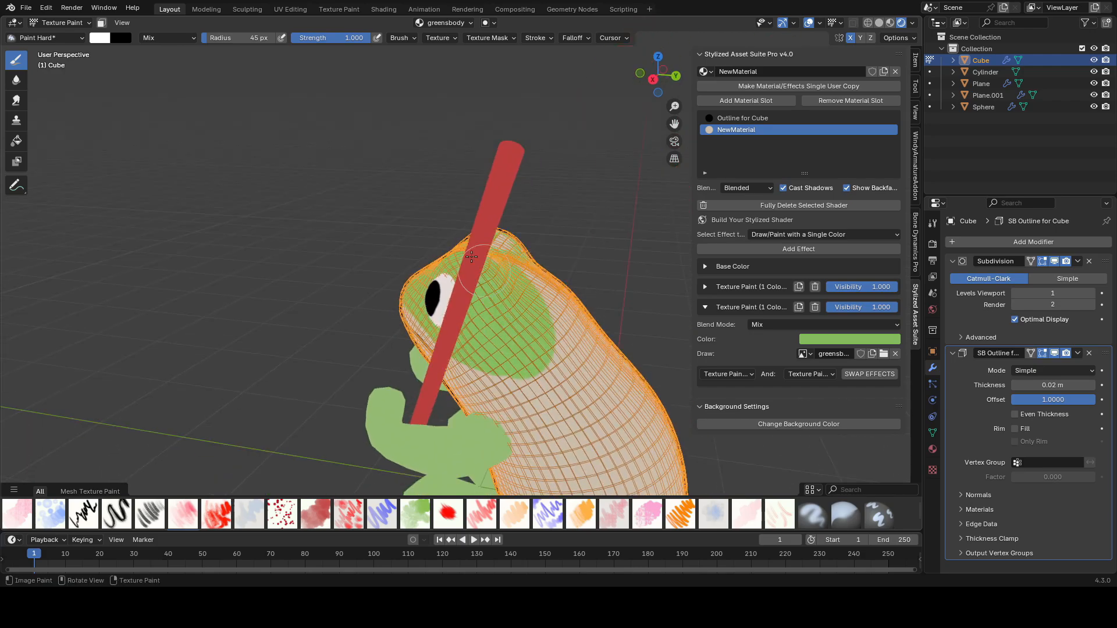
middle_drag(489, 304, 541, 343)
drag(538, 346, 559, 256)
Step: Hide overlays and continue painting green over the head and back with a smaller brush, then save
key(shift+alt+z)
mouse_move(558, 256)
middle_down()
mouse_move(576, 202)
mouse_move(557, 270)
mouse_move(531, 242)
middle_up()
middle_drag(648, 247, 583, 242)
middle_drag(529, 288, 658, 277)
scroll(520, 249, up, 2)
scroll(520, 249, up, 1)
shift+middle_drag(520, 249, 514, 319)
key(f)
click(376, 264)
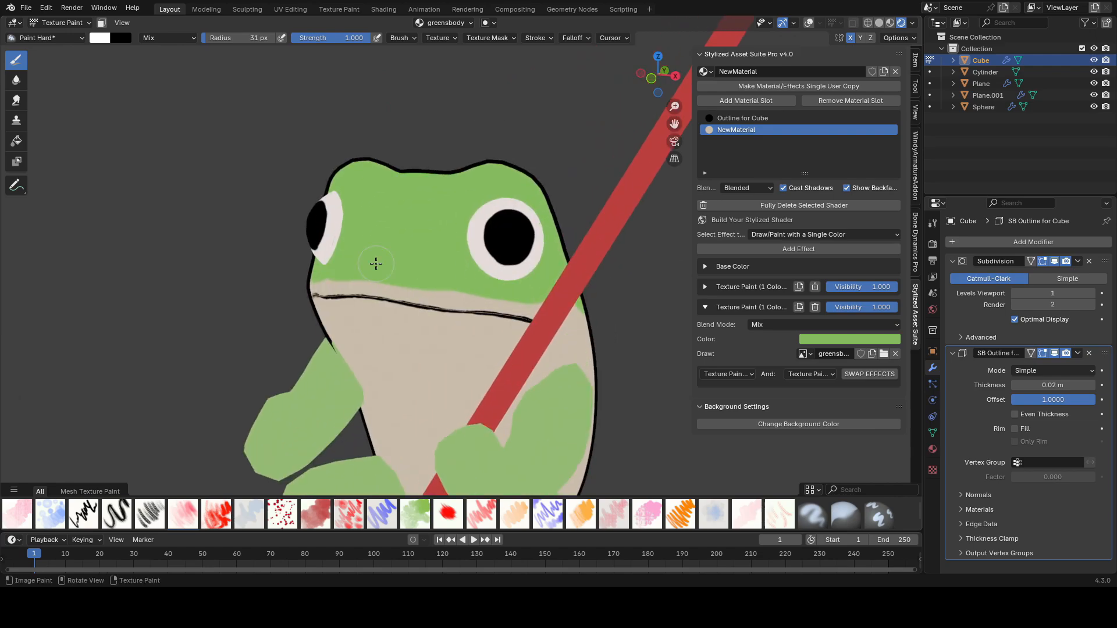
mouse_move(585, 285)
middle_down()
mouse_move(529, 304)
mouse_move(584, 273)
mouse_move(539, 231)
middle_up()
scroll(581, 262, down, 4)
scroll(581, 244, up, 1)
key(ctrl+s)
key(ctrl+Tab)
scroll(581, 241, up, 2)
click(61, 22)
click(58, 98)
scroll(442, 175, up, 2)
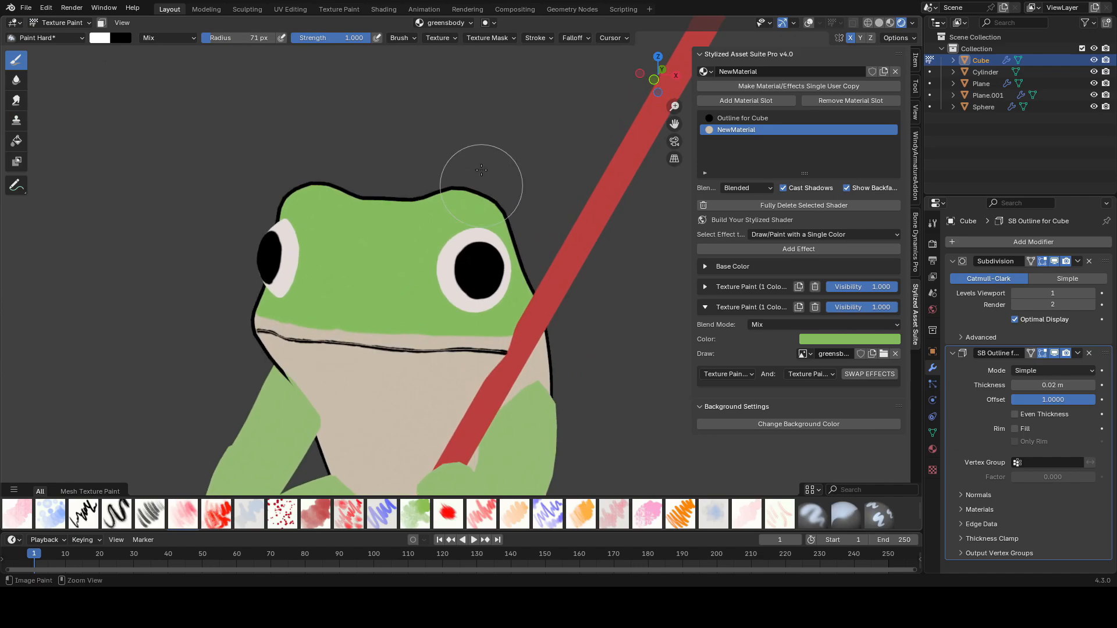
key(ctrl+s)
Step: Select the bodyblacks paint texture and swap the two Texture Paint effects so black draws above green
click(445, 22)
click(423, 107)
scroll(395, 257, up, 3)
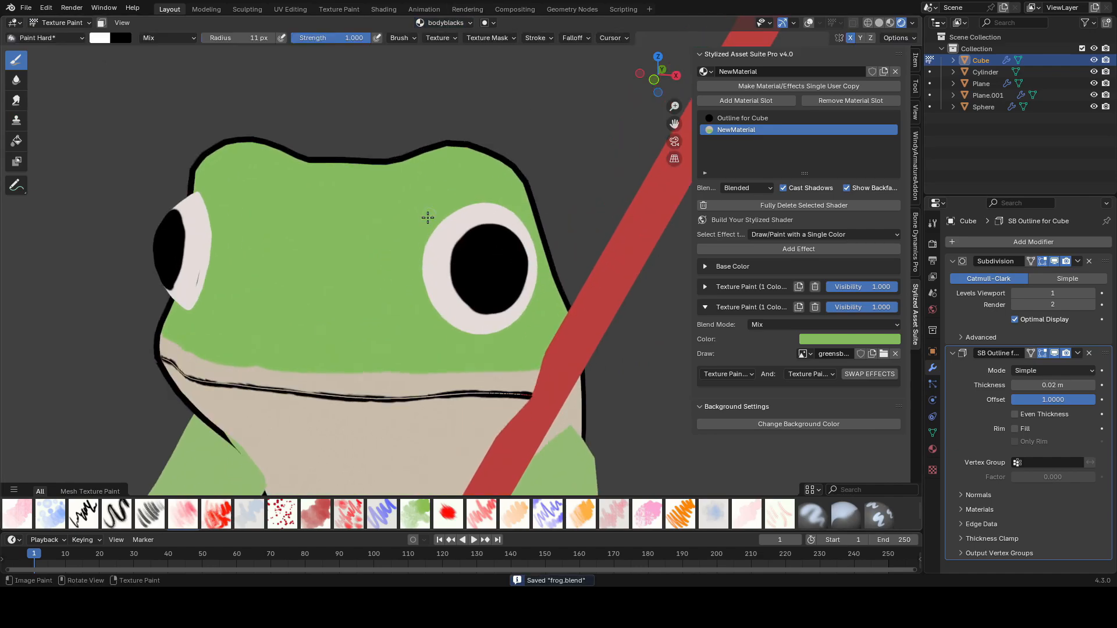
click(751, 374)
click(774, 407)
click(853, 375)
Step: Paint a thin black outline along the top of the eye with a 6 px brush
key(f)
click(419, 273)
drag(420, 276, 422, 266)
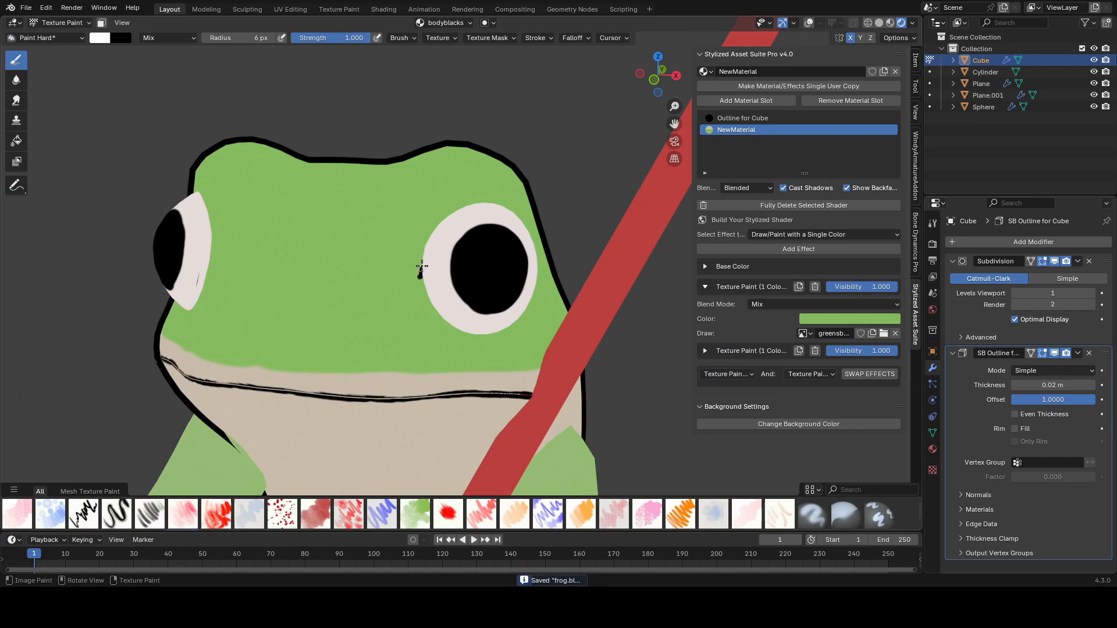
middle_drag(505, 202, 424, 216)
drag(406, 199, 438, 211)
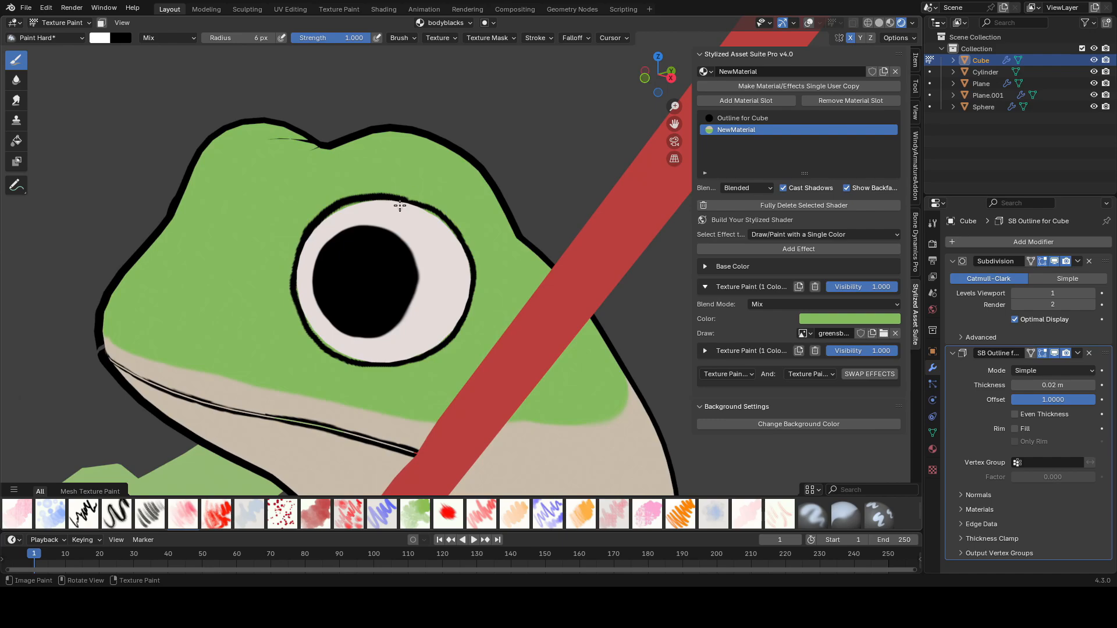
Step: Switch to Sculpt Mode and pull the area below the mouth with the Grab brush, then save
scroll(399, 205, down, 10)
click(60, 23)
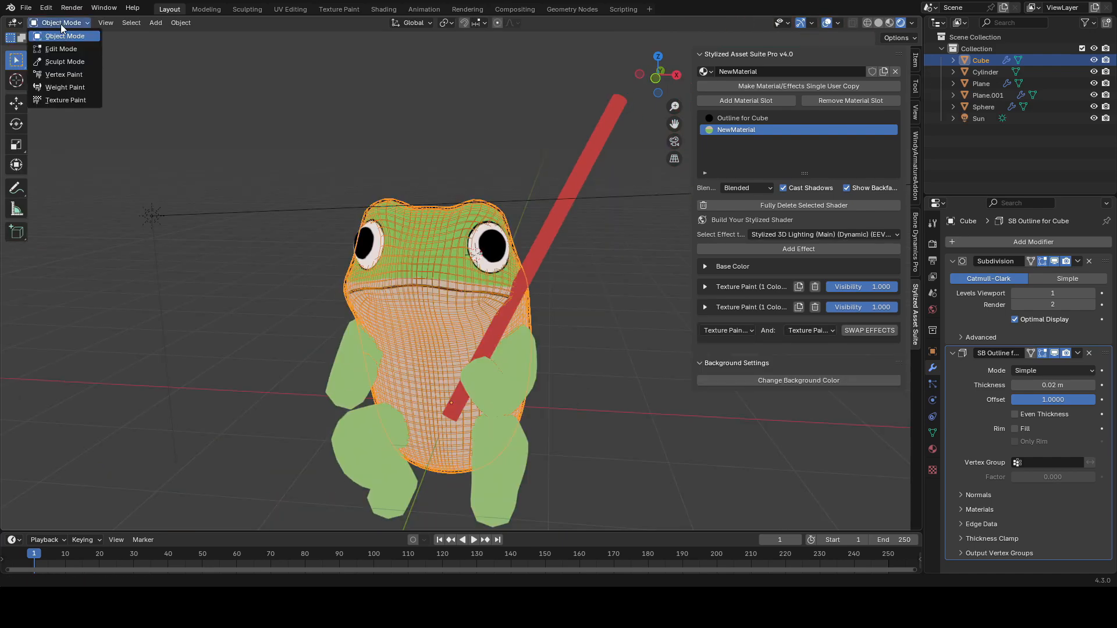
click(64, 60)
scroll(457, 323, up, 3)
key(f)
click(436, 282)
middle_drag(437, 281, 440, 293)
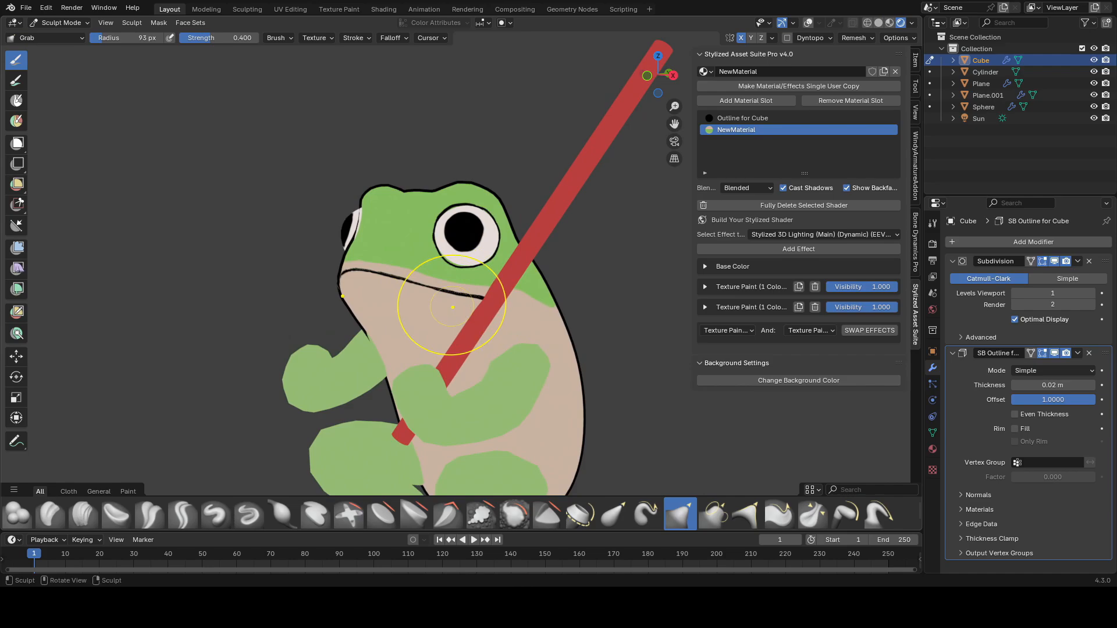
drag(479, 306, 490, 298)
middle_drag(493, 293, 564, 313)
key(ctrl+s)
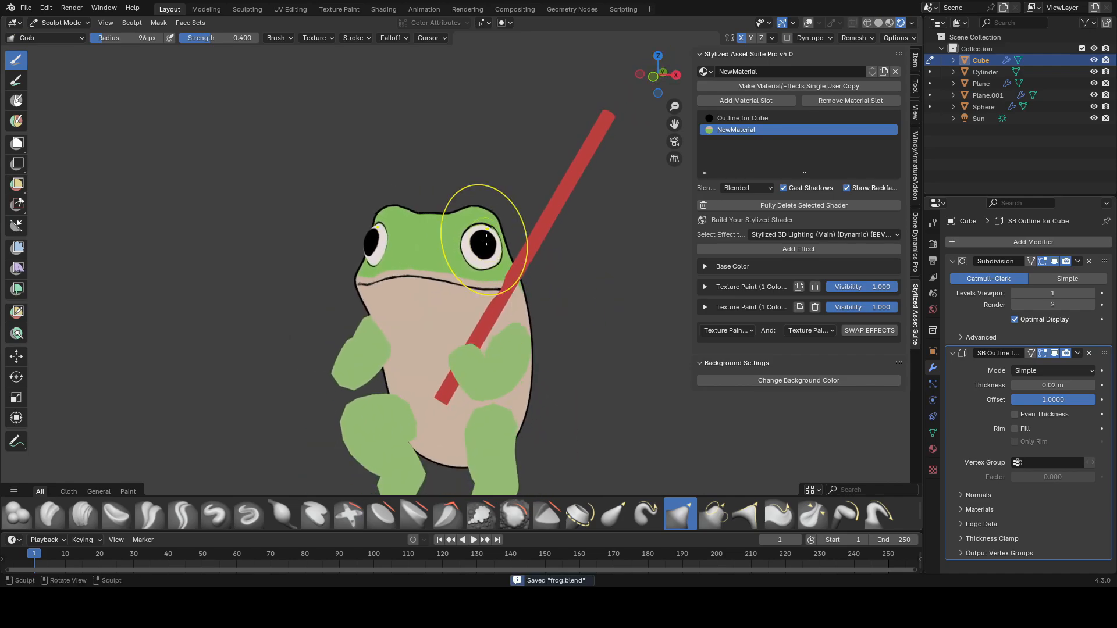
Step: Switch to the eye sphere in Texture Paint and paint a red ring around the pupil, then save
key(alt+q)
click(60, 99)
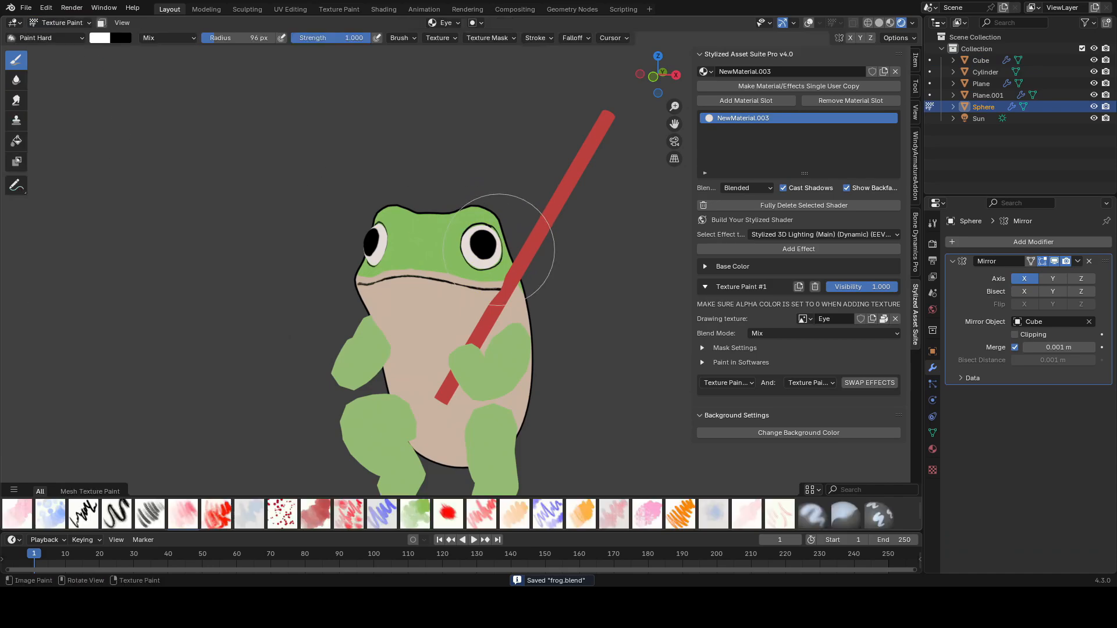
scroll(500, 249, up, 6)
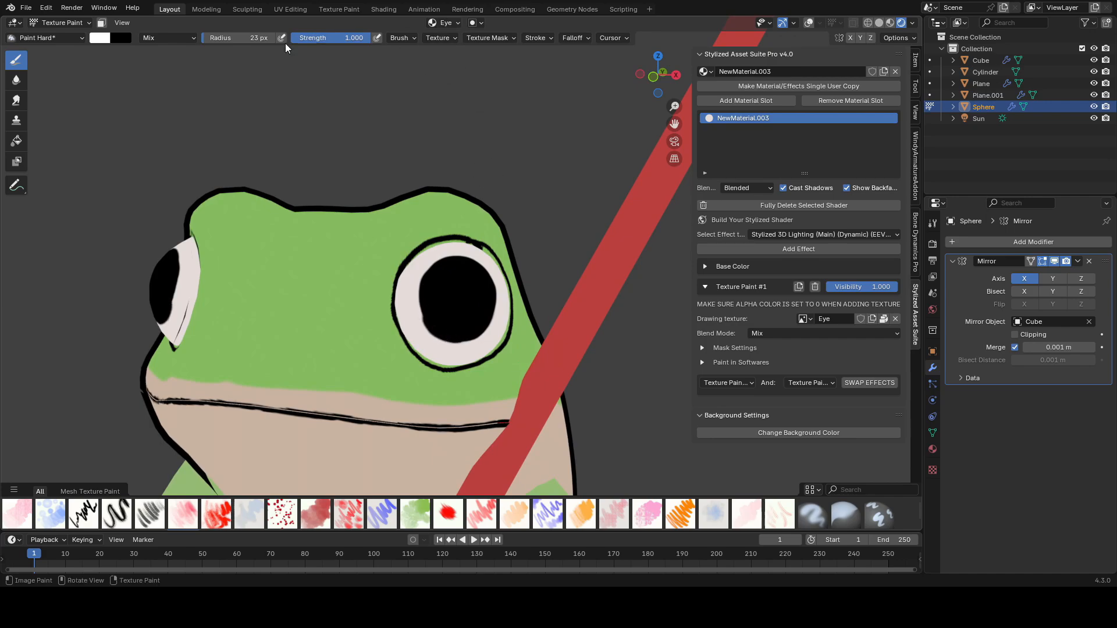
click(100, 37)
click(172, 95)
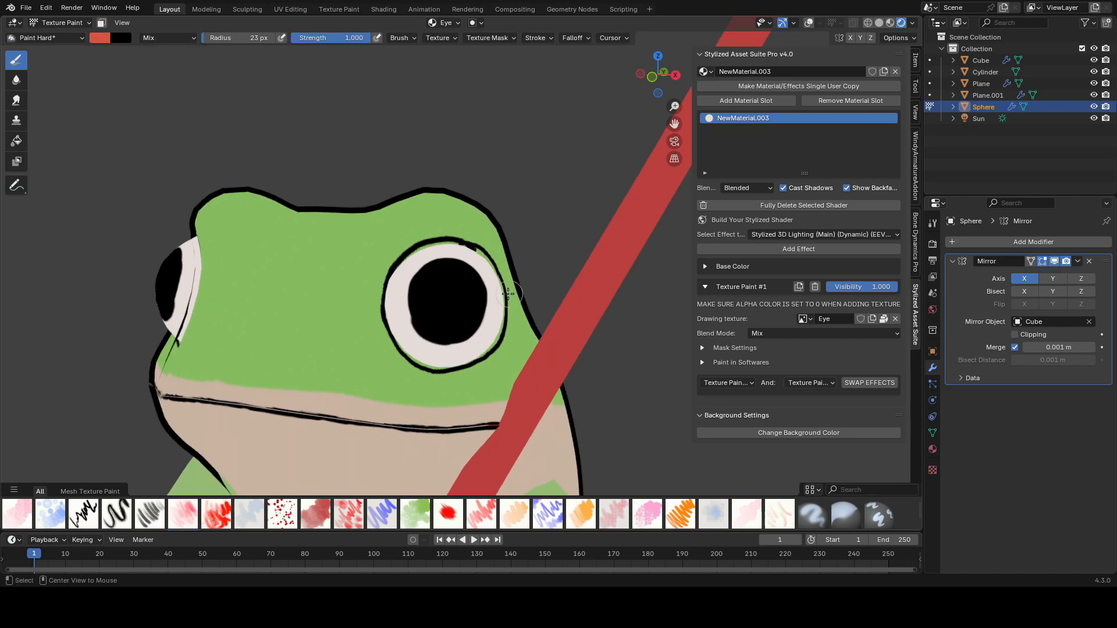
scroll(411, 332, up, 2)
click(405, 354)
mouse_move(461, 250)
mouse_down()
mouse_move(383, 326)
mouse_move(396, 285)
mouse_up()
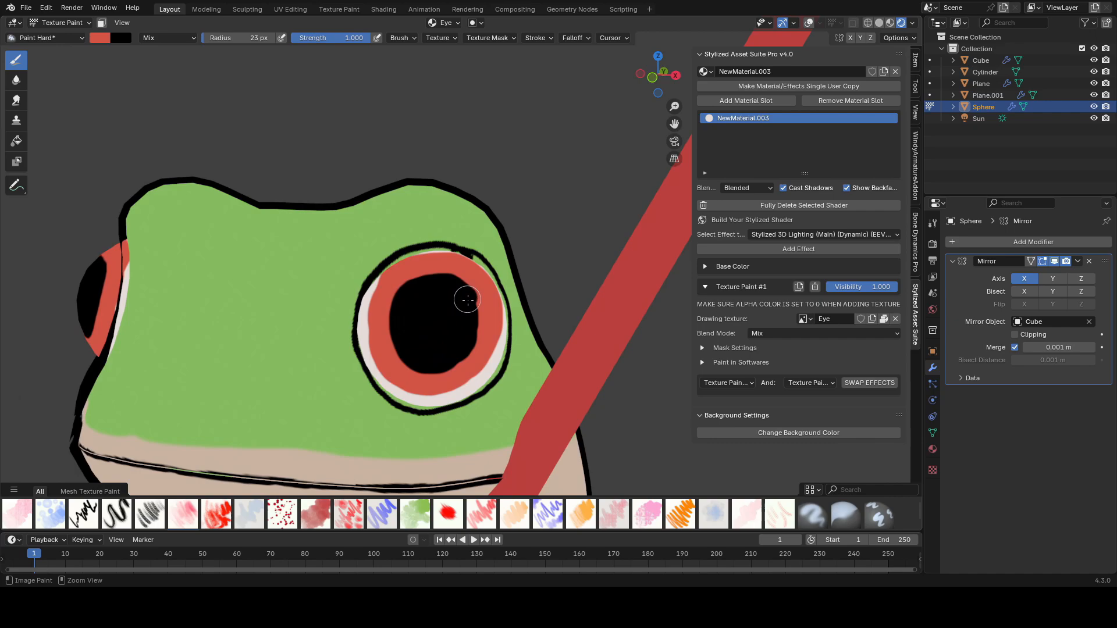
scroll(467, 349, down, 5)
key(ctrl+s)
scroll(221, 173, up, 6)
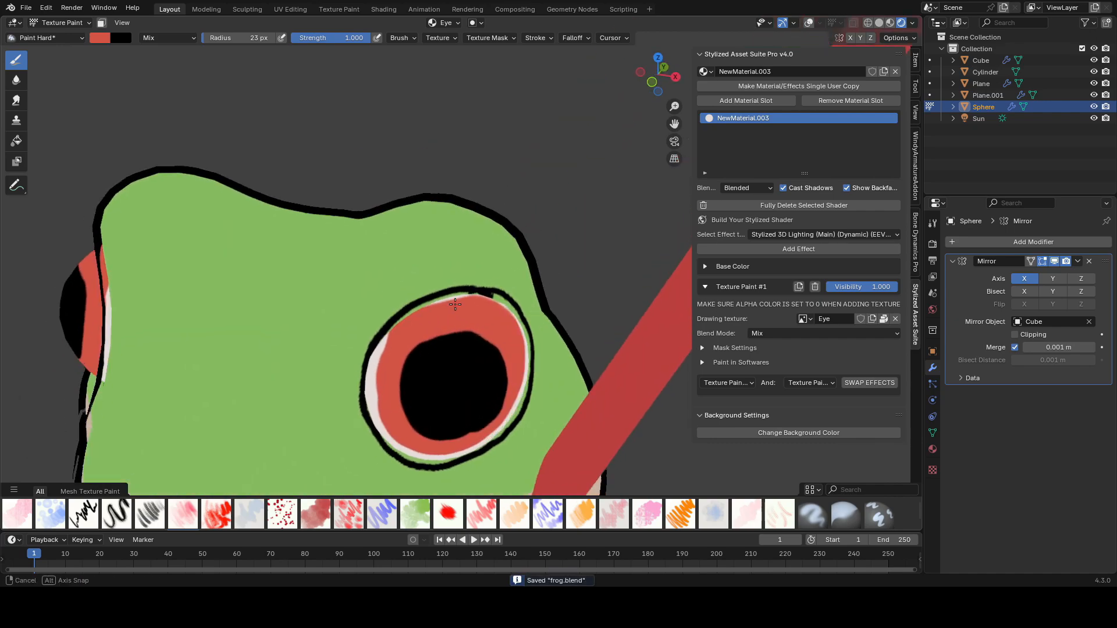
Step: Set the brush color to white and touch up the white rim around the red eye ring
click(100, 38)
drag(138, 122, 140, 95)
click(194, 53)
mouse_move(319, 326)
mouse_down()
mouse_move(329, 309)
mouse_move(418, 286)
mouse_up()
middle_drag(413, 291, 408, 319)
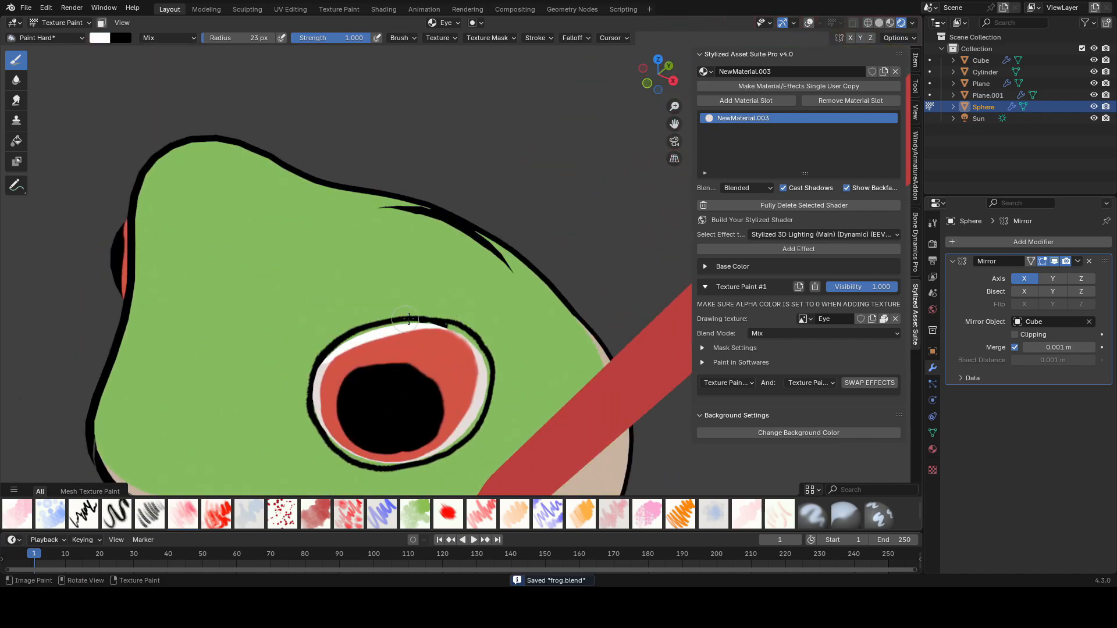
scroll(498, 382, down, 6)
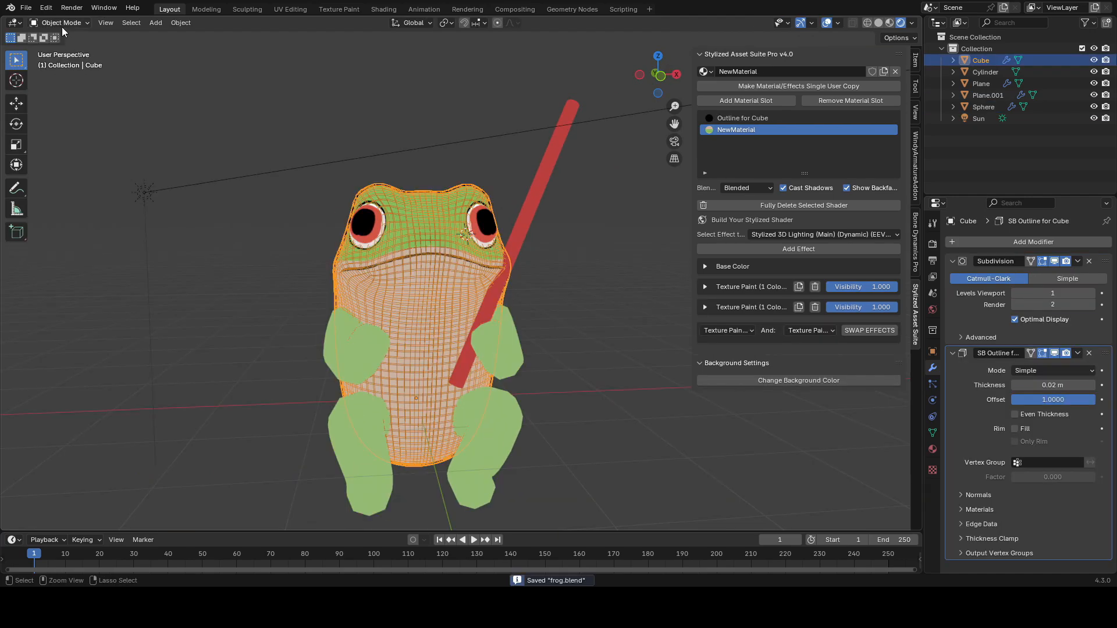
Step: Return to Sculpt Mode on the body and reshape the belly with the Draw and Grab brushes, saving along the way
click(62, 26)
click(64, 65)
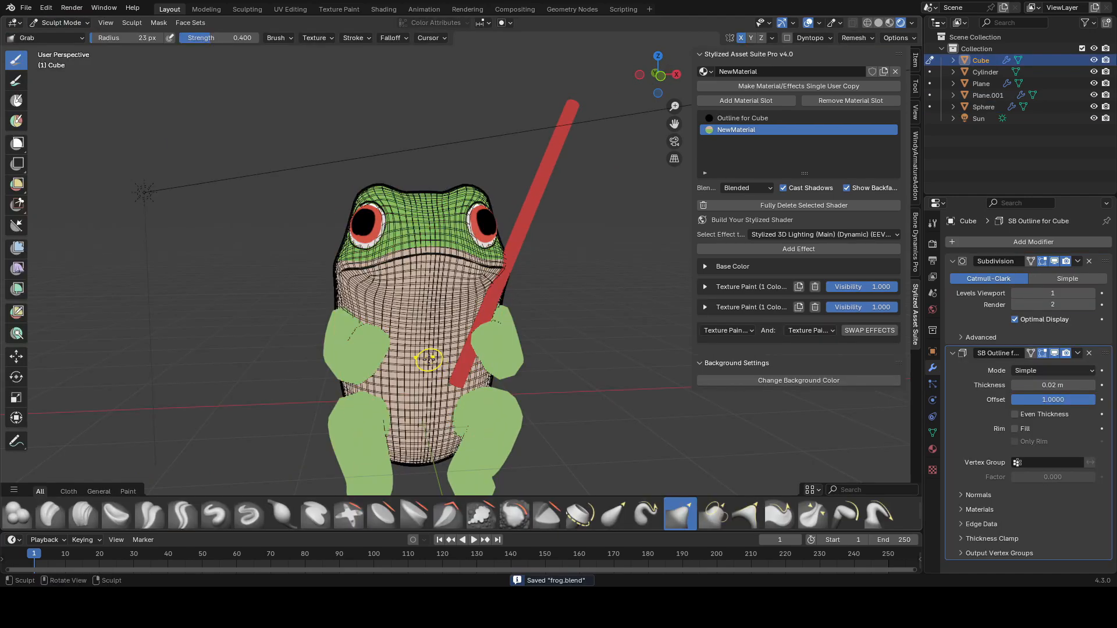
scroll(431, 360, up, 2)
shift+middle_drag(454, 387, 475, 342)
key(v)
mouse_move(452, 343)
mouse_down()
mouse_move(440, 334)
mouse_move(440, 354)
mouse_up()
mouse_move(469, 372)
middle_down()
mouse_move(387, 356)
mouse_move(432, 354)
middle_up()
mouse_move(427, 352)
mouse_down()
mouse_move(401, 379)
mouse_move(425, 419)
mouse_up()
mouse_move(435, 414)
middle_down()
mouse_move(368, 410)
mouse_move(466, 399)
mouse_move(511, 337)
mouse_move(462, 424)
mouse_move(542, 409)
middle_up()
key(ctrl+s)
key(g)
key(f)
click(502, 420)
drag(465, 392, 459, 354)
middle_drag(464, 346, 573, 367)
key(ctrl+s)
middle_drag(465, 378, 422, 381)
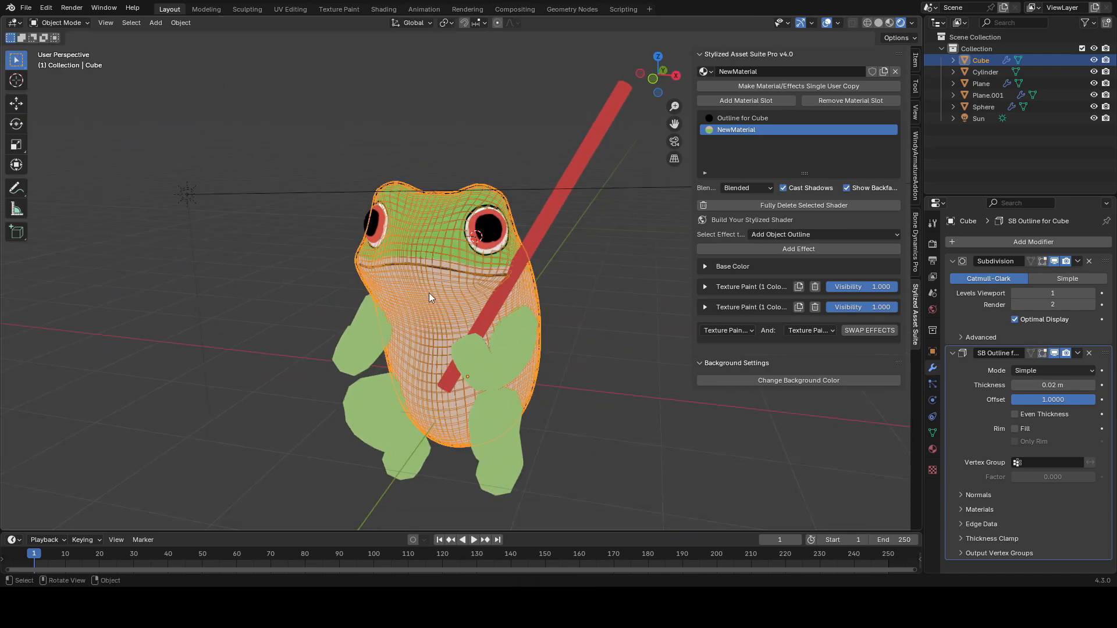
Step: Add an Ambient Occlusion effect to the body material and lower its AO Strength, then save
key(shift+alt+z)
click(760, 235)
click(581, 324)
click(790, 250)
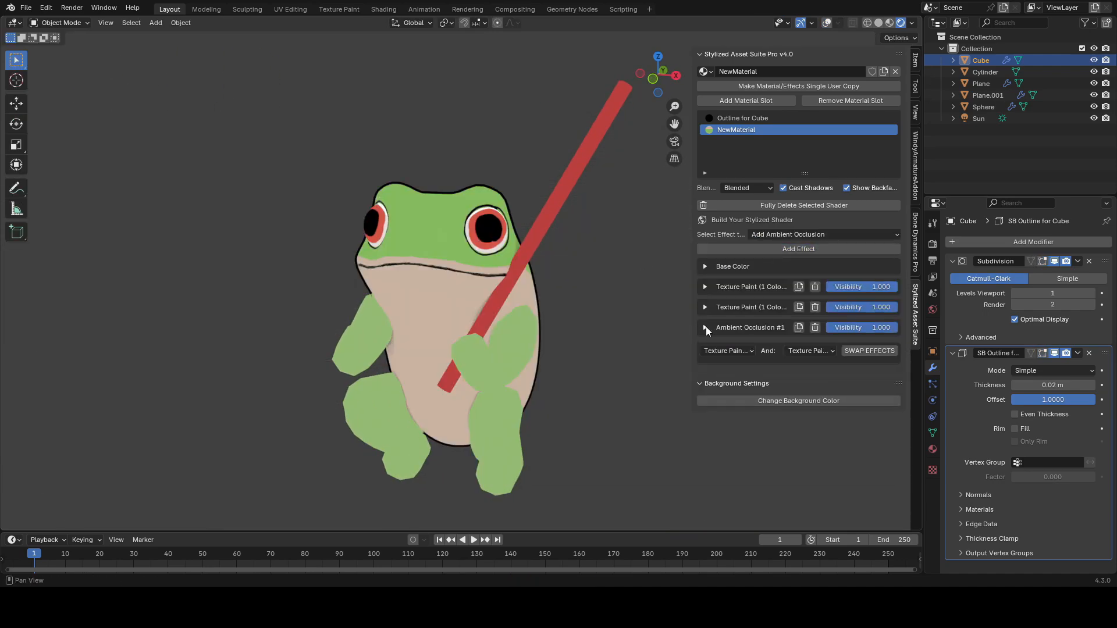
click(704, 327)
drag(791, 374, 797, 374)
key(ctrl+s)
middle_drag(643, 367, 647, 362)
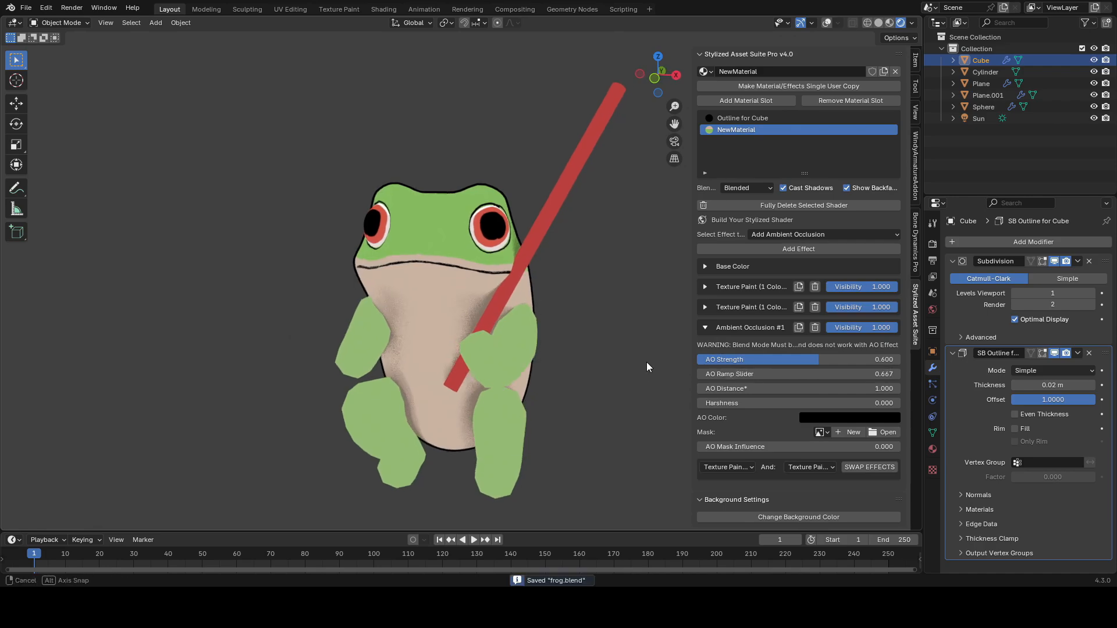
mouse_move(818, 359)
mouse_down()
mouse_move(721, 359)
mouse_move(773, 360)
mouse_move(757, 359)
mouse_up()
middle_drag(579, 267, 570, 263)
key(alt+shift+z)
click(705, 327)
key(ctrl+s)
Step: Add a Stylized 3D Lighting (Main) (Dynamic) effect to the body material
click(762, 235)
click(528, 262)
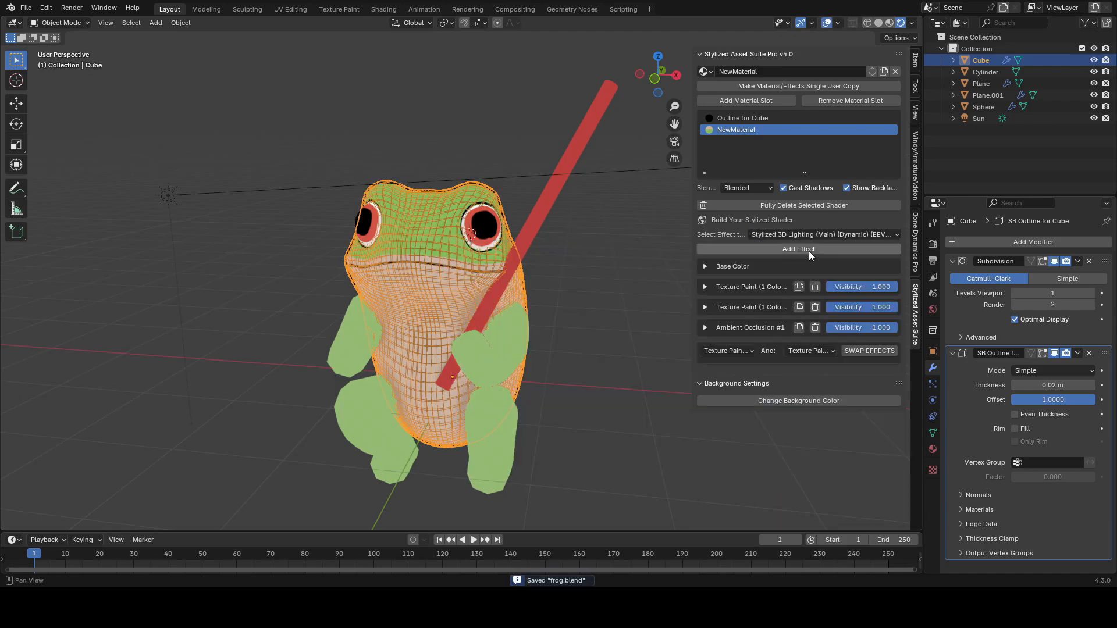
click(803, 248)
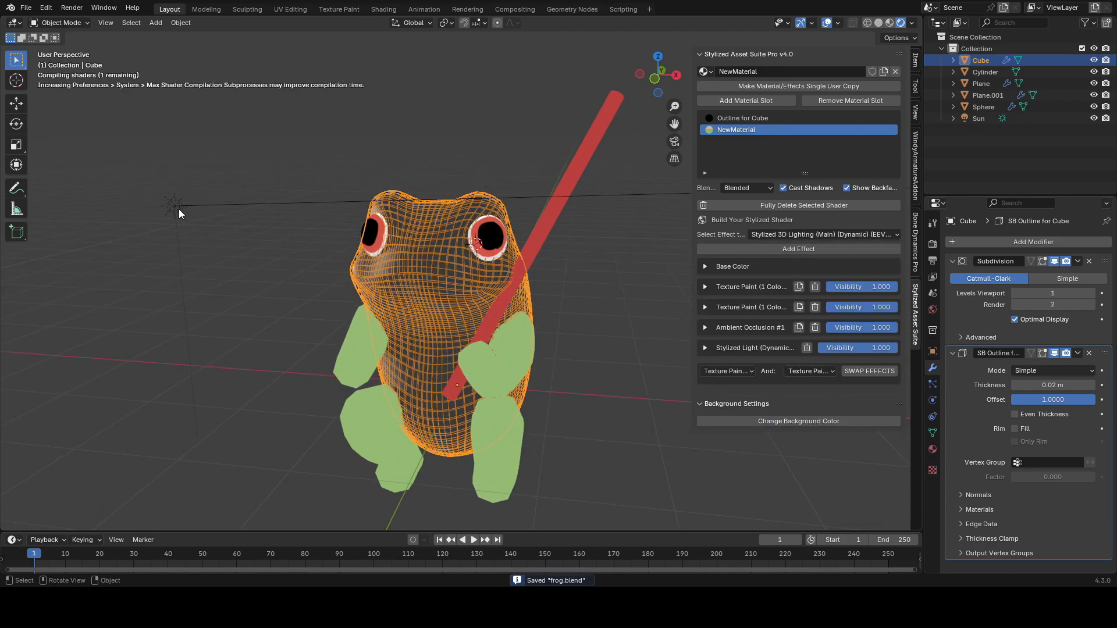
Step: Rotate the Sun lamp to change the light direction, then reselect the frog body
click(180, 208)
key(r)
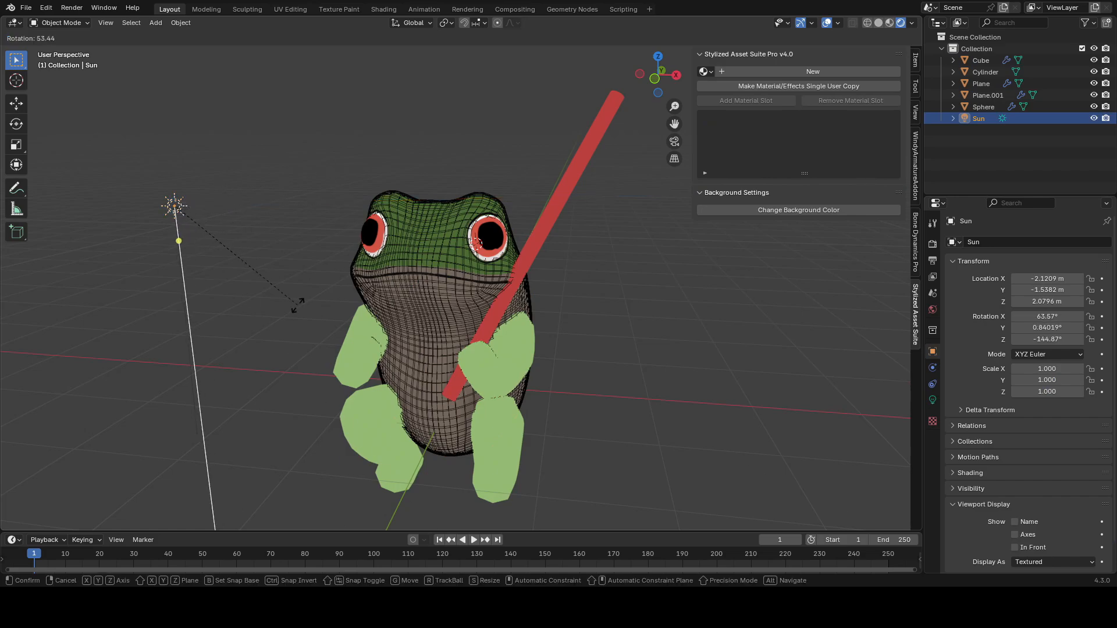
click(295, 309)
click(404, 252)
Step: Set the Stylized Light effect's Light Slider to -0.910
click(706, 348)
scroll(779, 378, down, 1)
mouse_move(737, 360)
mouse_down()
mouse_move(802, 360)
mouse_move(736, 360)
mouse_up()
drag(736, 367, 591, 368)
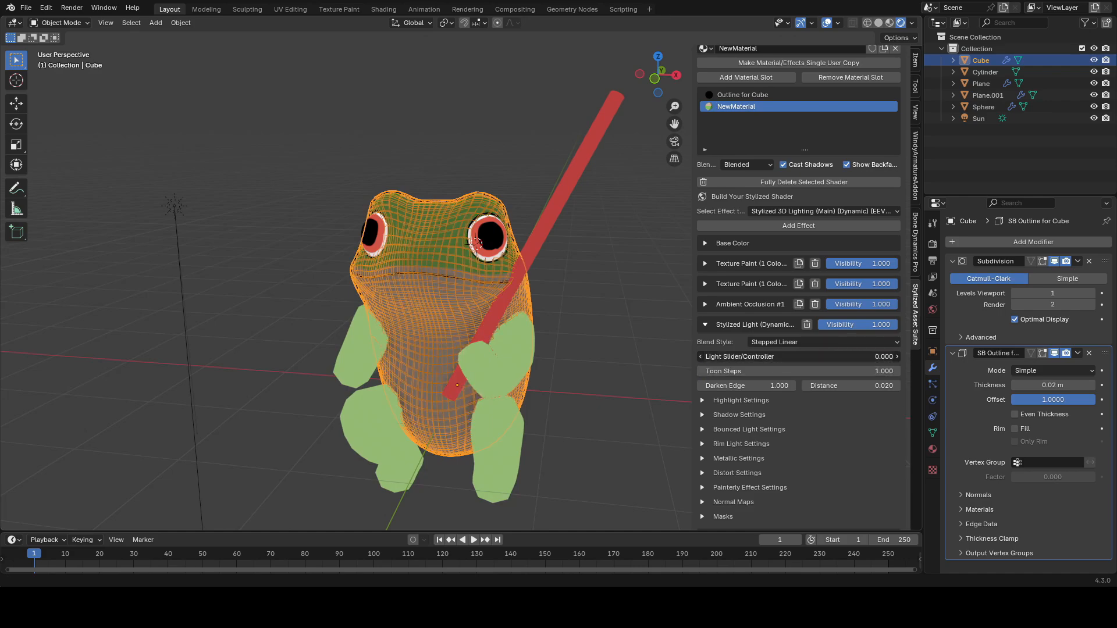
mouse_move(699, 356)
mouse_down()
mouse_move(751, 357)
mouse_move(684, 357)
mouse_up()
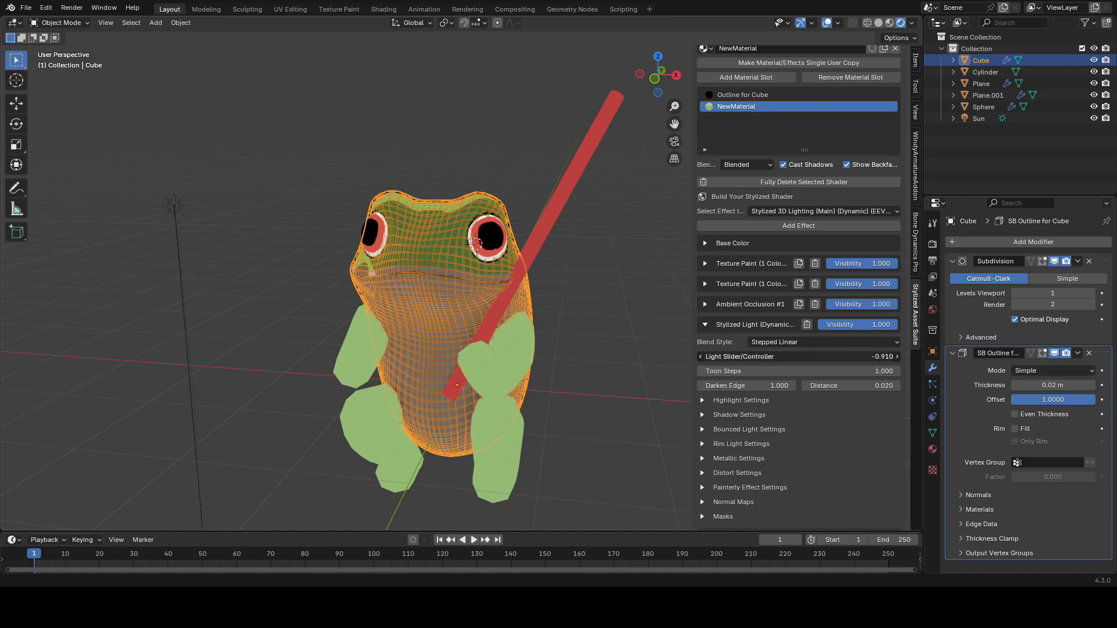
Step: Trackball-rotate the Sun lamp to adjust the lighting direction on the frog
key(alt+shift+z)
key(alt+shift+z)
click(182, 209)
key(alt+shift+z)
key(r)
key(r)
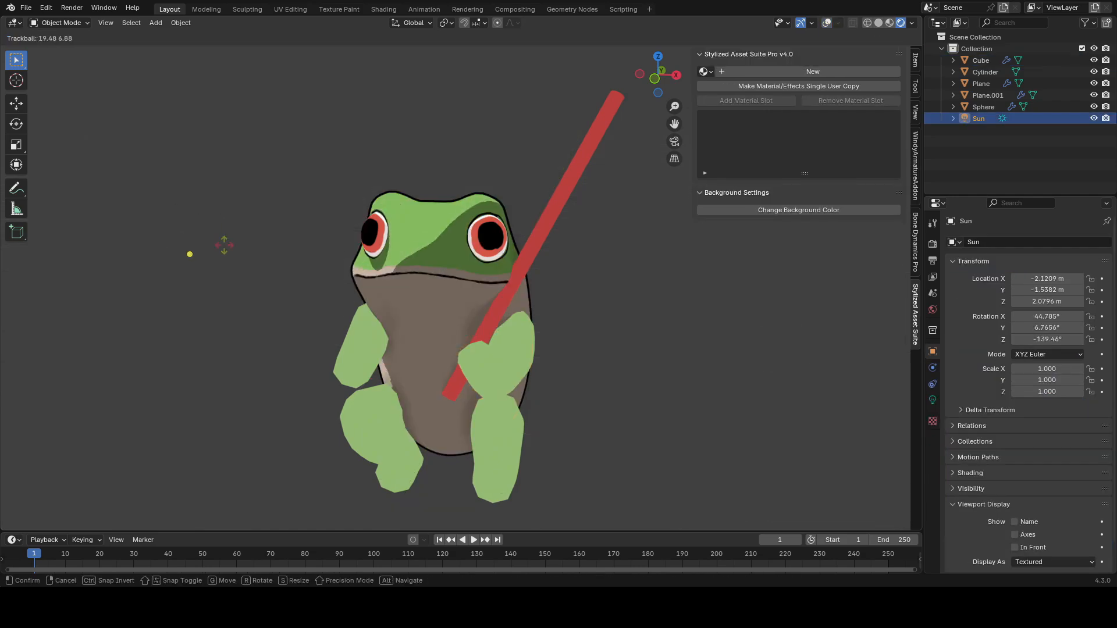
click(301, 266)
key(r)
key(r)
click(349, 270)
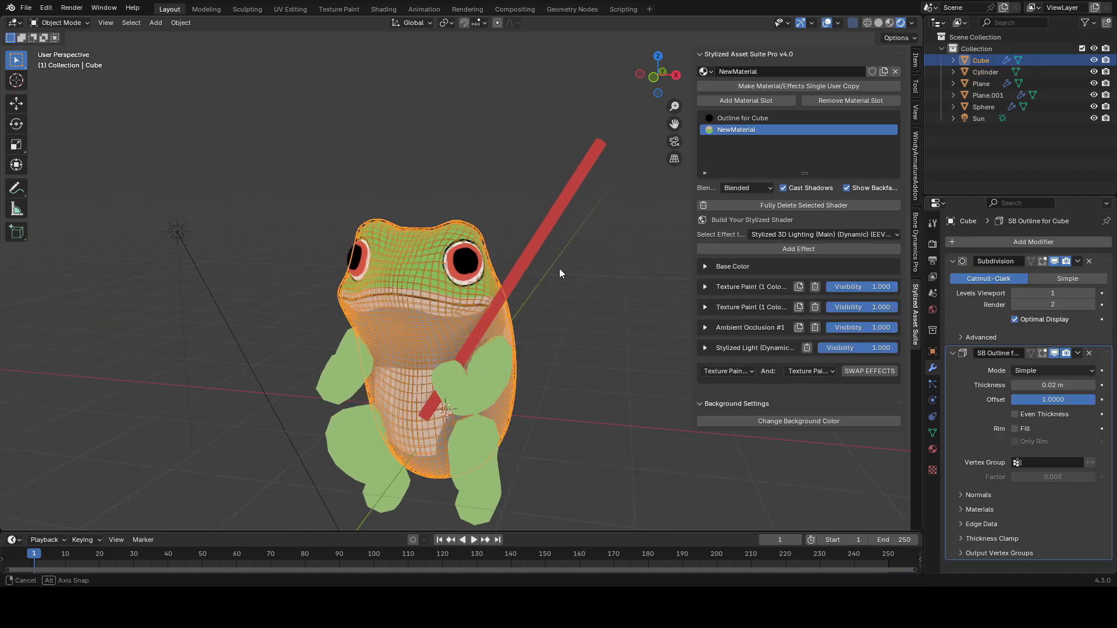
Step: Add a mesh circle and move it up along Z above the frog's head
key(shift+a)
mouse_move(525, 124)
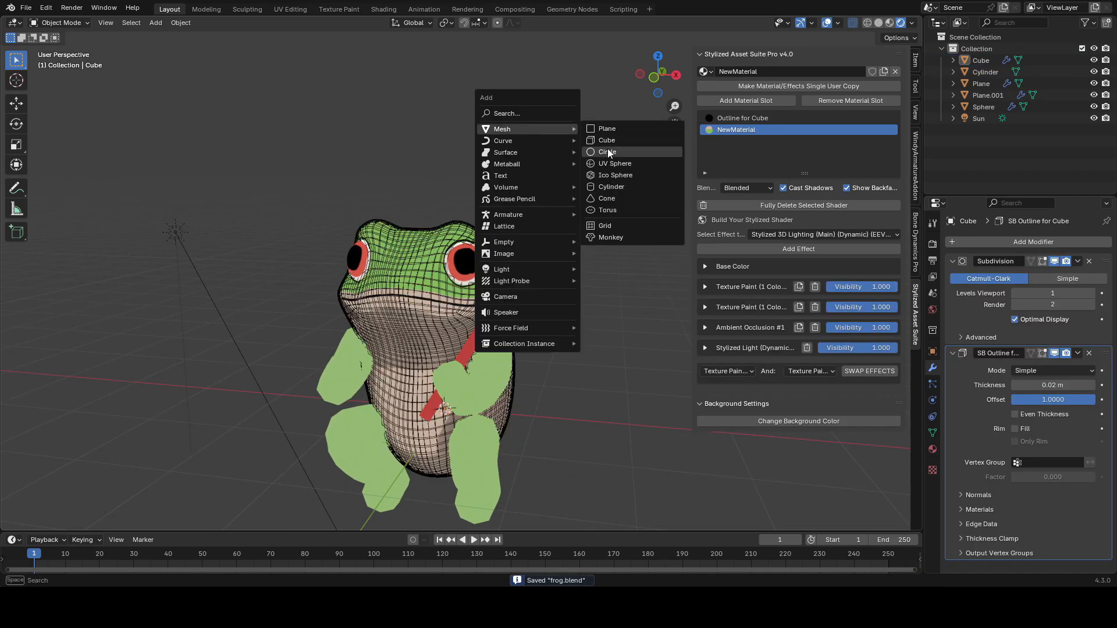
click(599, 153)
key(g)
key(z)
click(548, 82)
Step: In Edit Mode, extrude the circle upward about 0.43 m and scale the new edge loop
key(Tab)
middle_drag(574, 205, 564, 343)
key(e)
click(563, 297)
key(s)
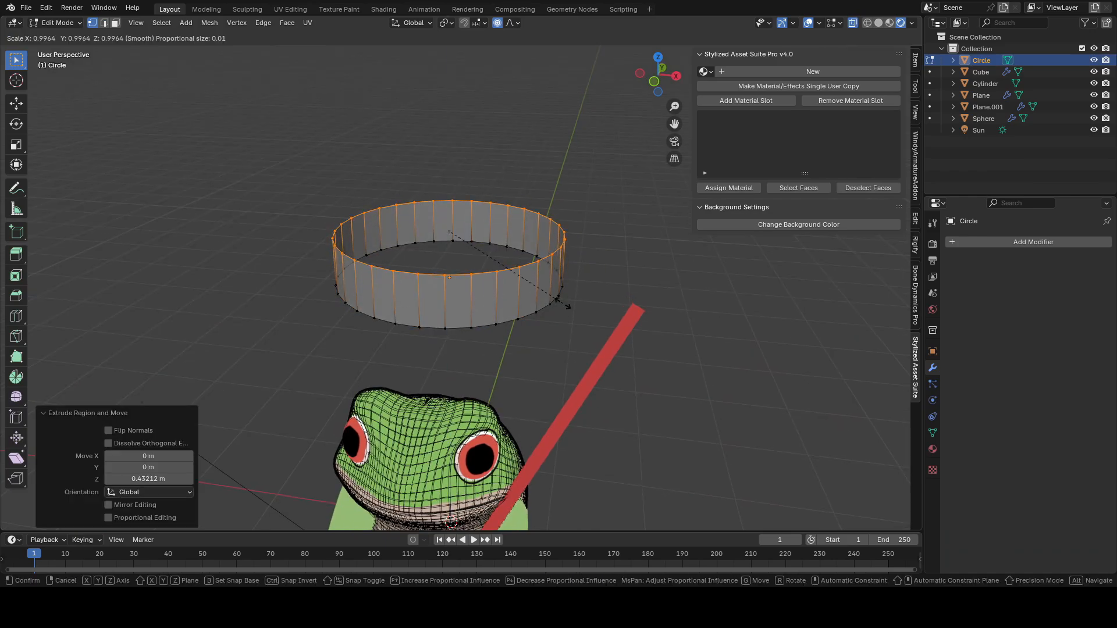
click(499, 239)
Step: Select the top edge loop, scale it inward and fill it with a face
scroll(581, 246, up, 2)
shift+middle_drag(577, 203, 583, 327)
key(s)
click(548, 316)
key(f)
Step: Add a loop cut on the circle's top face and Shrink/Fatten the inner area with proportional editing to form a cone
key(ctrl+r)
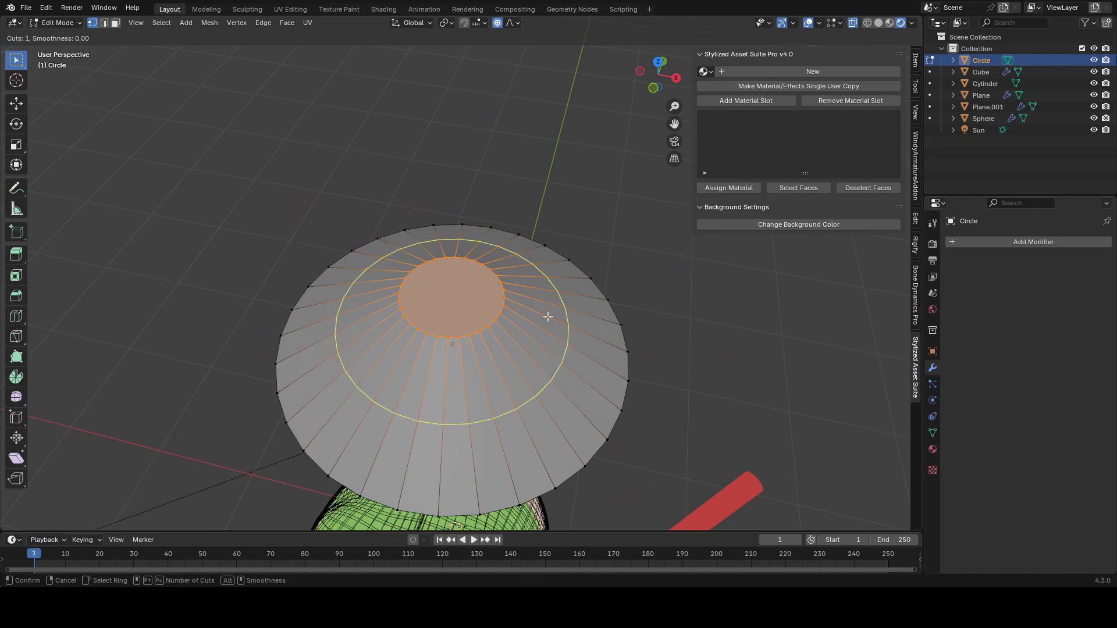
click(548, 316)
right_click(548, 316)
middle_drag(581, 330, 593, 250)
key(alt+s)
click(595, 312)
key(alt+s)
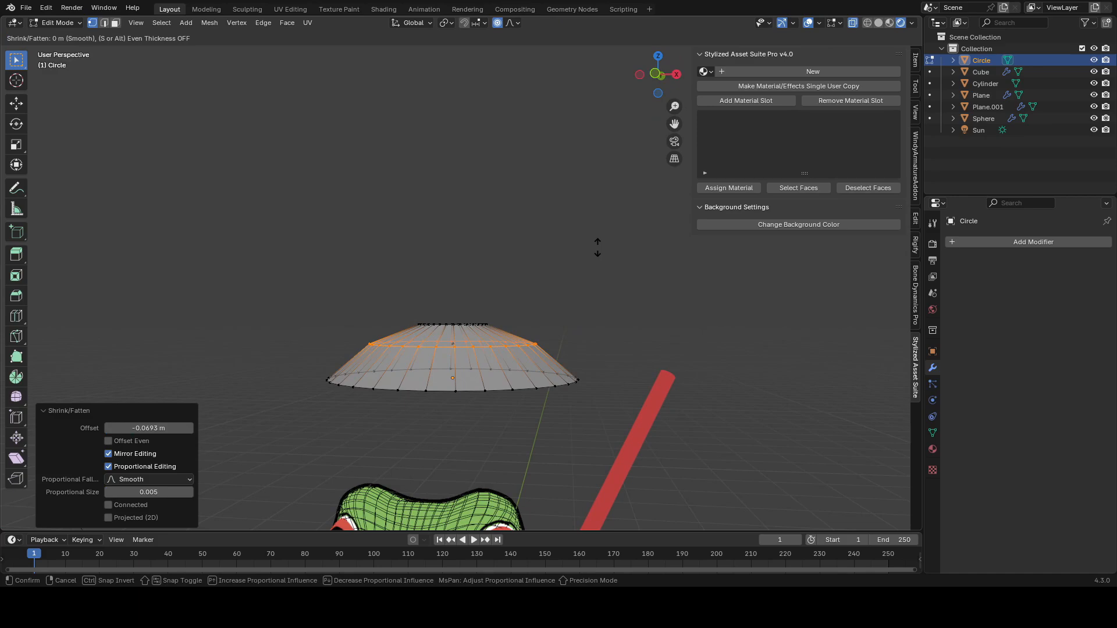
click(598, 247)
Step: Return to Object Mode and flatten the cone by scaling it along Z to 0.805
key(Tab)
scroll(585, 291, down, 3)
shift+middle_drag(584, 294, 572, 223)
key(s)
key(z)
click(567, 232)
key(s)
key(z)
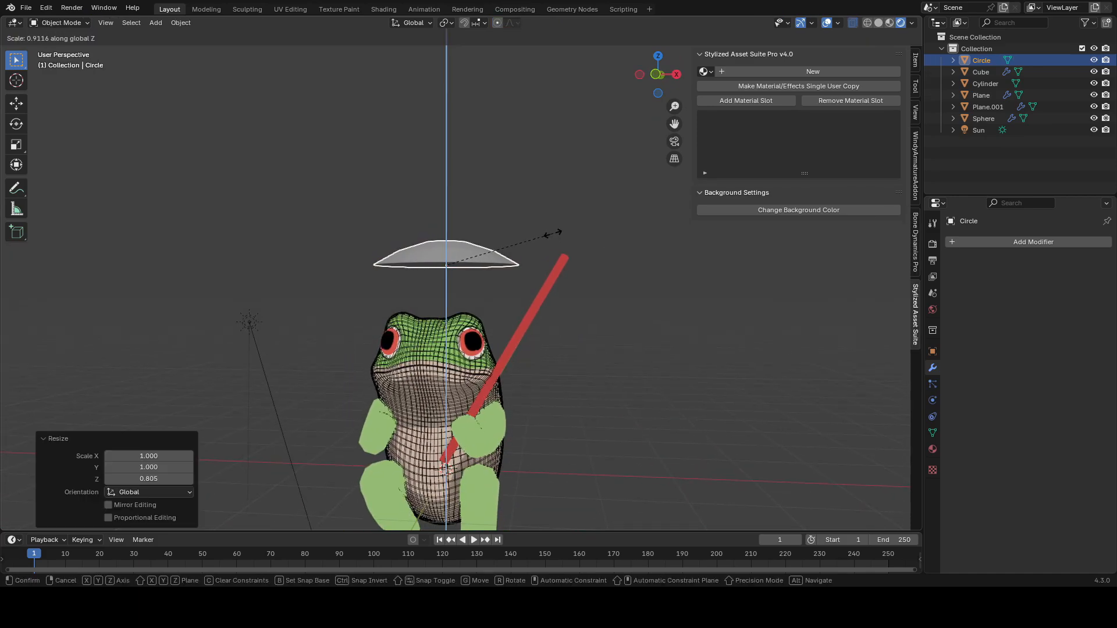
click(556, 230)
Step: Trackball-rotate the canopy and move it toward the top of the red stick
key(r)
click(580, 303)
key(r)
key(r)
click(627, 310)
key(g)
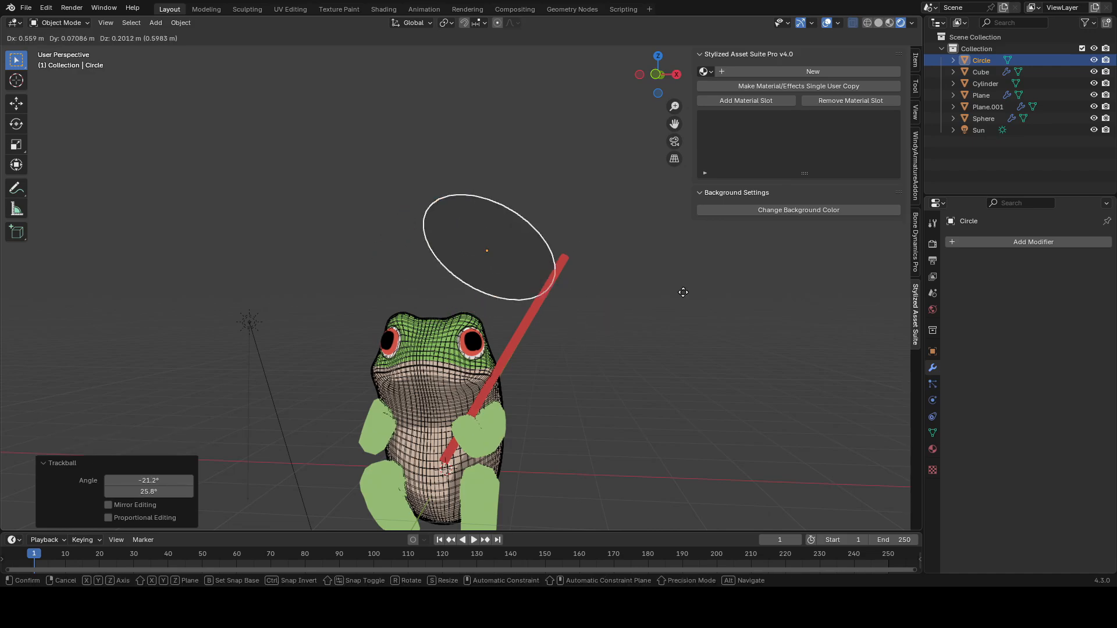
click(736, 283)
middle_drag(634, 290, 472, 337)
Step: Reposition and rotate the canopy so its centre sits on the stick's tip
key(g)
click(408, 349)
middle_drag(408, 349, 629, 286)
key(r)
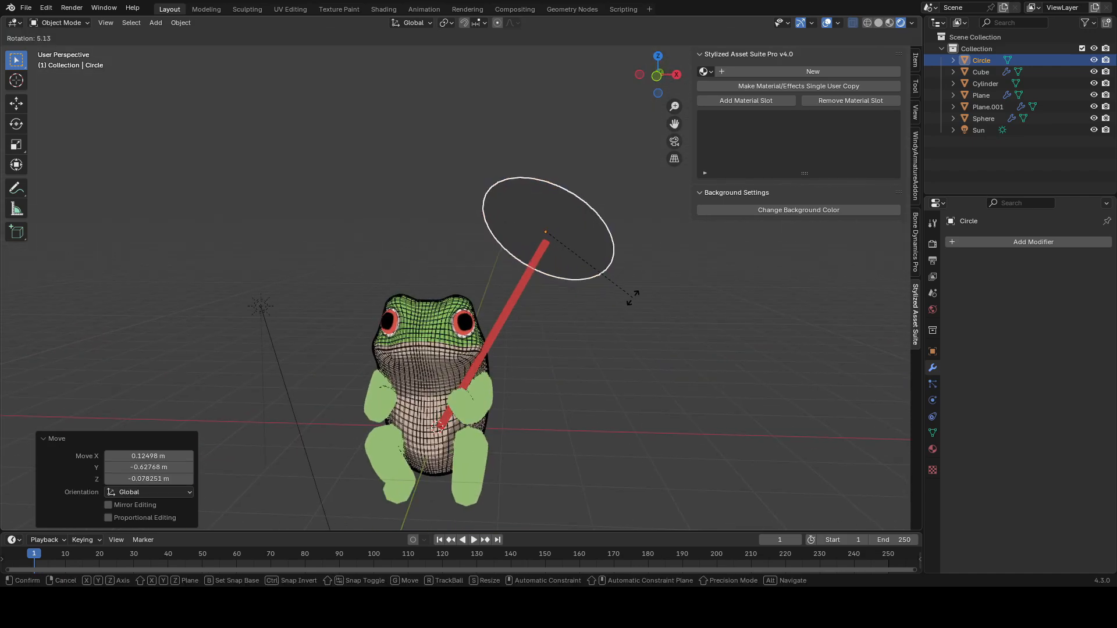
click(628, 305)
key(r)
key(r)
click(621, 316)
Step: Link the stick's red material to the canopy and save the file
shift+click(526, 272)
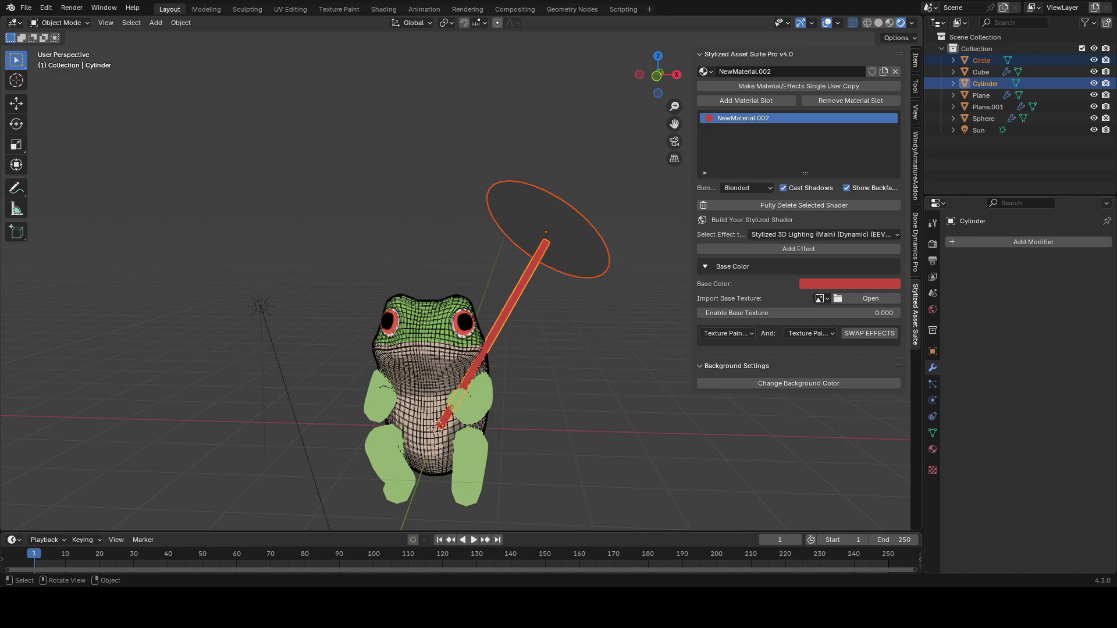
key(ctrl+l)
click(528, 274)
click(564, 250)
key(ctrl+s)
Step: Add a Stylized 3D Lighting effect to the canopy's red material
key(Tab)
middle_drag(564, 250, 660, 222)
key(Tab)
click(759, 233)
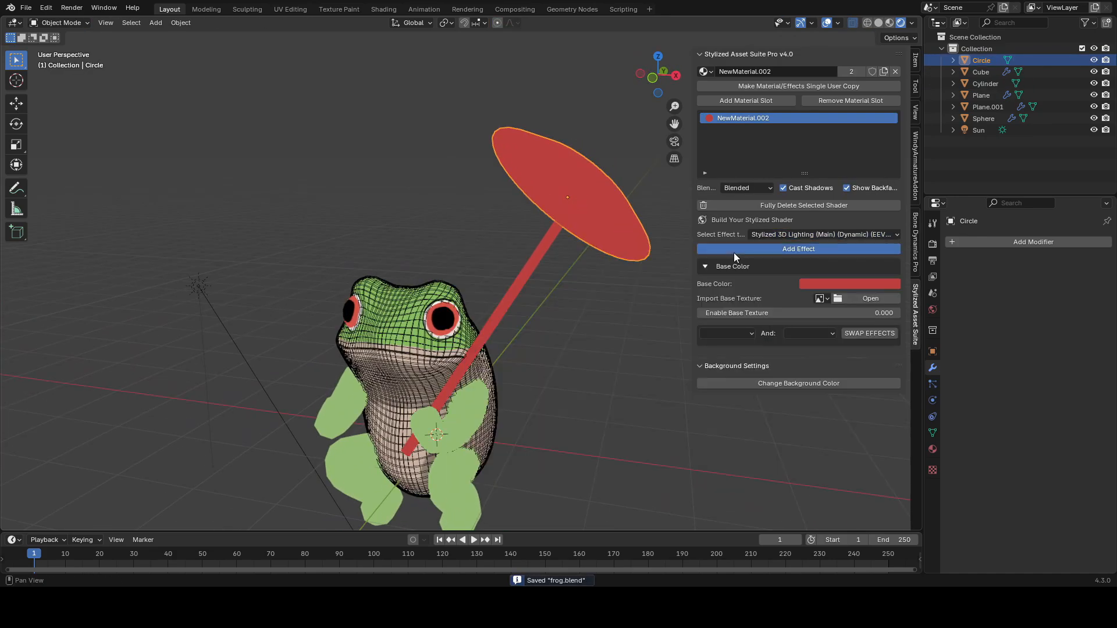
click(734, 250)
Step: Set the lighting effect's Toon Steps to 1 and its Light Slider to -0.850, then save
click(752, 378)
text(1)
key(Return)
drag(753, 364, 708, 364)
middle_drag(616, 314, 540, 294)
right_click(680, 264)
drag(770, 363, 759, 364)
middle_drag(634, 334, 564, 346)
drag(790, 362, 797, 362)
key(ctrl+s)
Step: Trackball-rotate the canopy, scale it up about 1.22 times and move it over the frog
mouse_move(494, 329)
middle_down()
mouse_move(610, 322)
mouse_move(638, 288)
middle_up()
key(shift+alt+z)
key(r)
key(r)
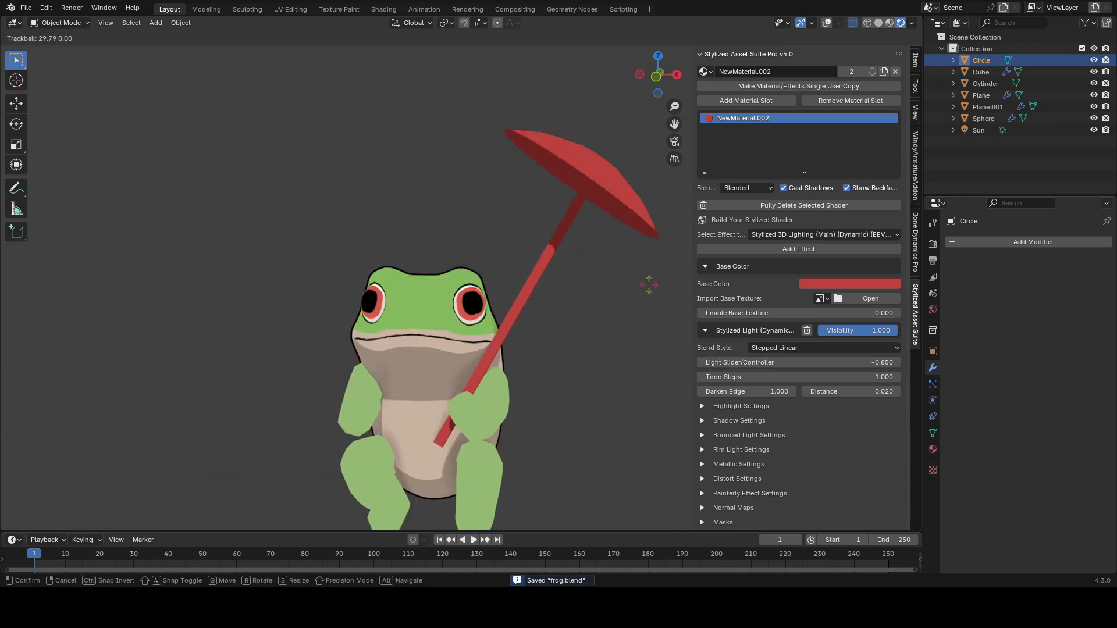
click(657, 272)
key(r)
key(r)
click(659, 276)
key(s)
click(679, 314)
key(g)
click(526, 297)
Step: Fine-tune the canopy's scale, rotation and position relative to the stick and save
key(s)
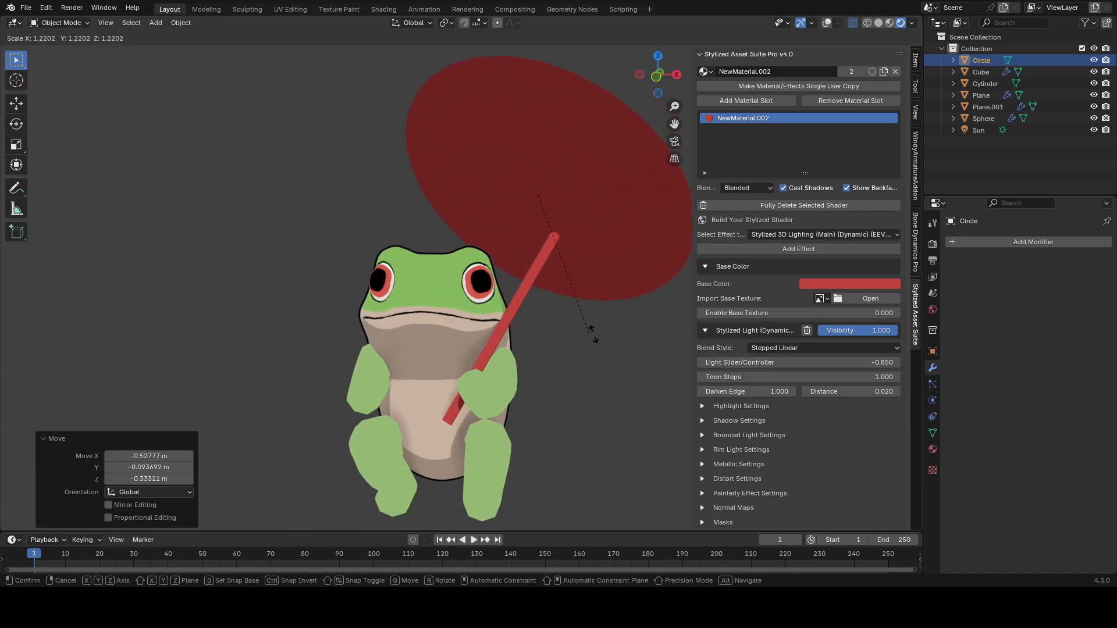
click(594, 331)
middle_drag(594, 330, 586, 331)
key(s)
click(633, 330)
key(r)
click(627, 314)
key(g)
click(575, 322)
click(528, 286)
key(r)
click(628, 291)
middle_drag(628, 291, 566, 280)
key(shift+alt+z)
click(588, 264)
key(ctrl+s)
Step: Further adjust the canopy's position and rotation and save the file
key(shift+alt+z)
middle_drag(636, 275, 607, 262)
key(g)
click(581, 273)
key(r)
click(564, 290)
middle_drag(564, 291, 601, 308)
key(shift+alt+z)
key(ctrl+s)
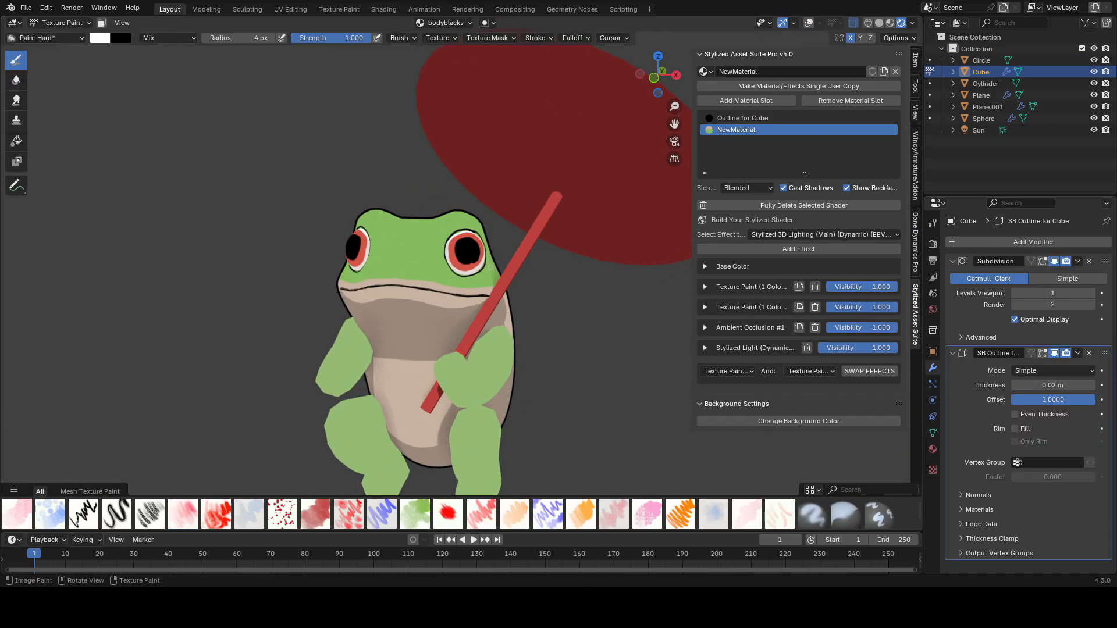
Step: Set the frog body's base color to beige hex DEC1A8 and save the file
scroll(485, 289, up, 3)
middle_drag(485, 290, 497, 308)
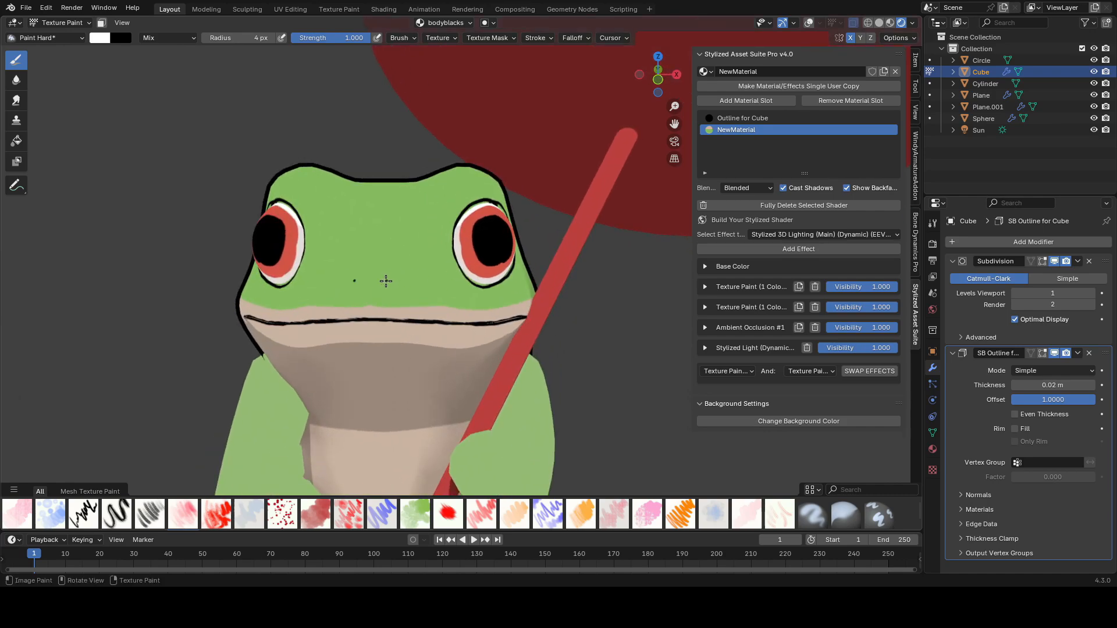
scroll(382, 284, down, 6)
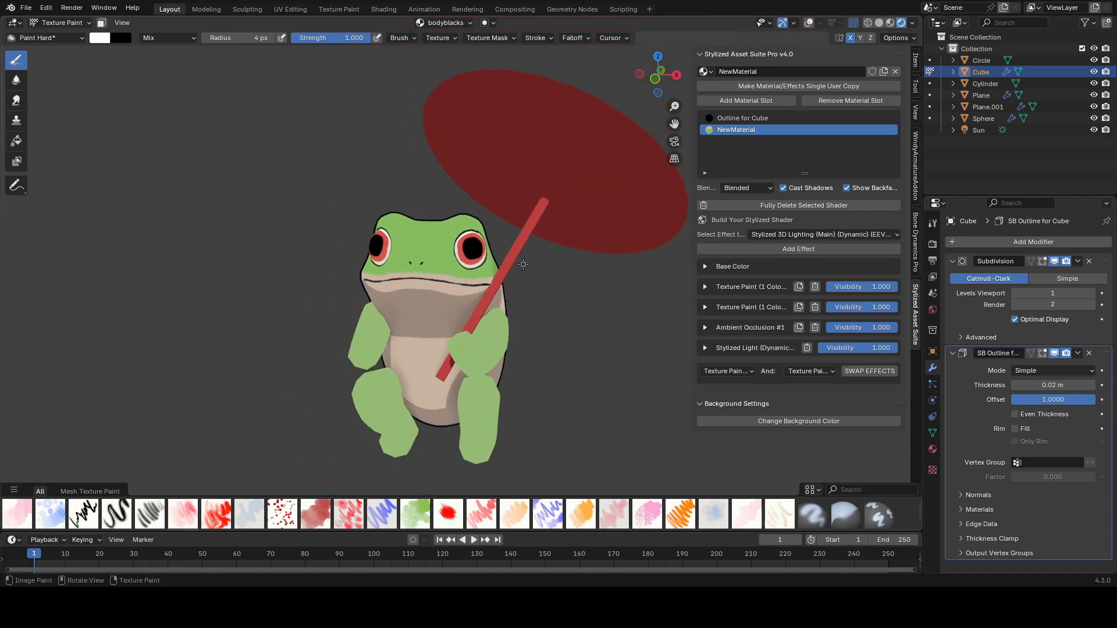
key(ctrl+s)
scroll(535, 268, up, 2)
click(750, 266)
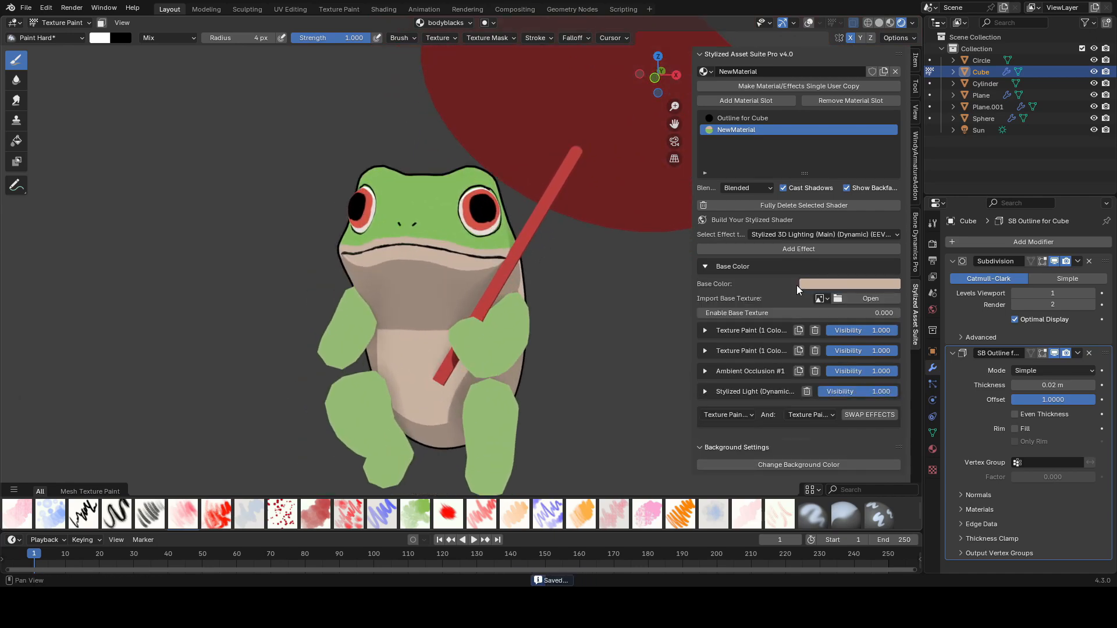
click(845, 282)
click(844, 153)
drag(844, 152, 847, 147)
drag(905, 111, 904, 103)
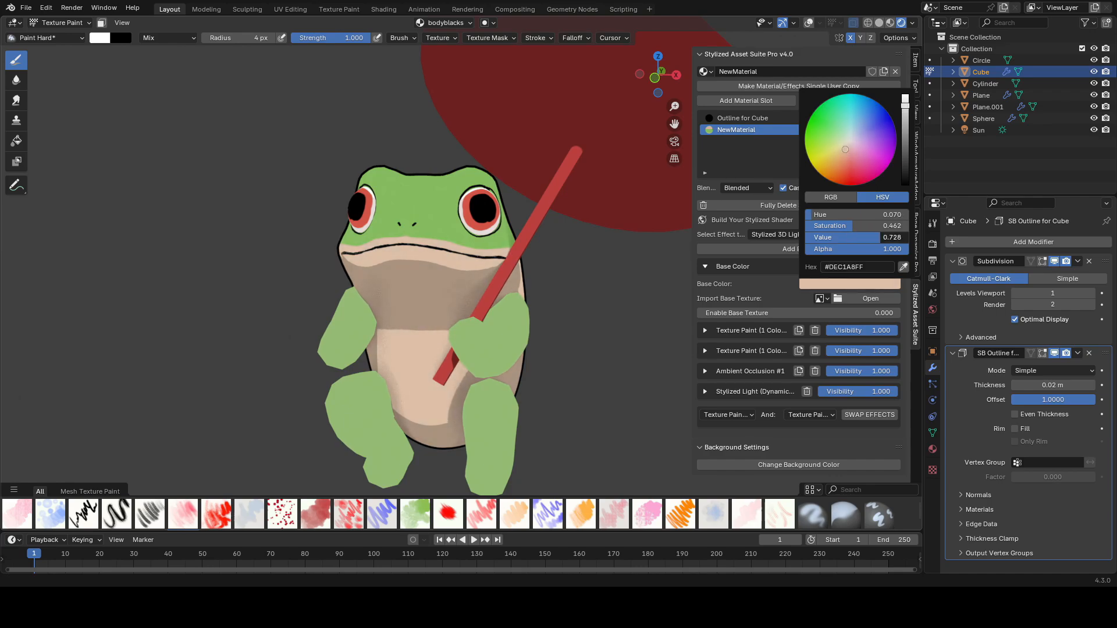
key(ctrl+s)
Step: Inspect the colors of the body material's Texture Paint layers
click(704, 266)
click(747, 308)
click(705, 307)
click(704, 286)
click(823, 319)
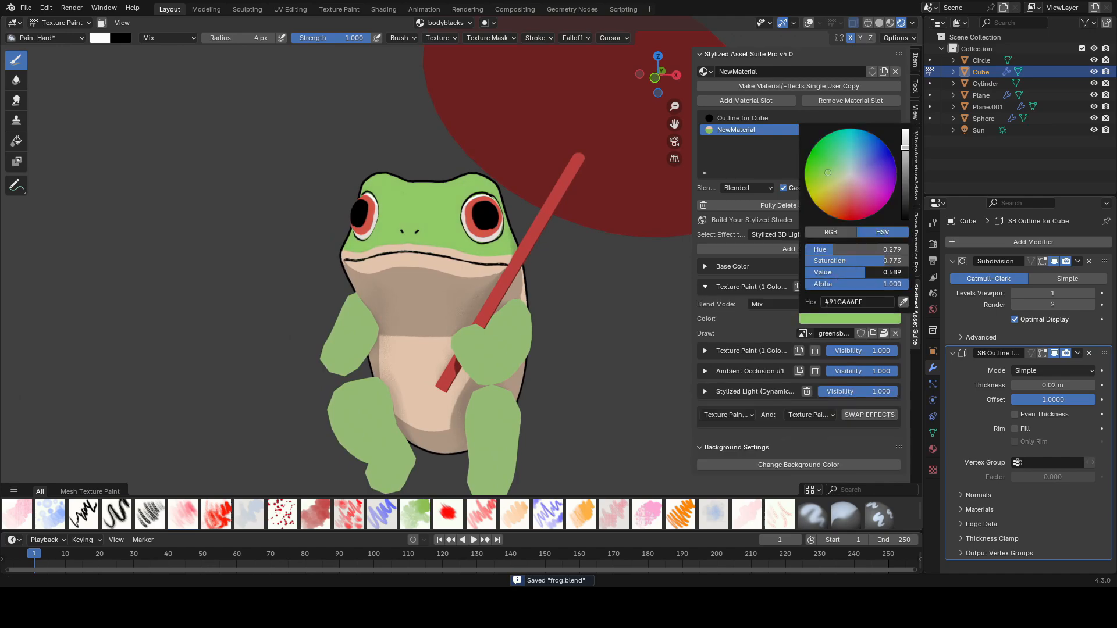
click(705, 287)
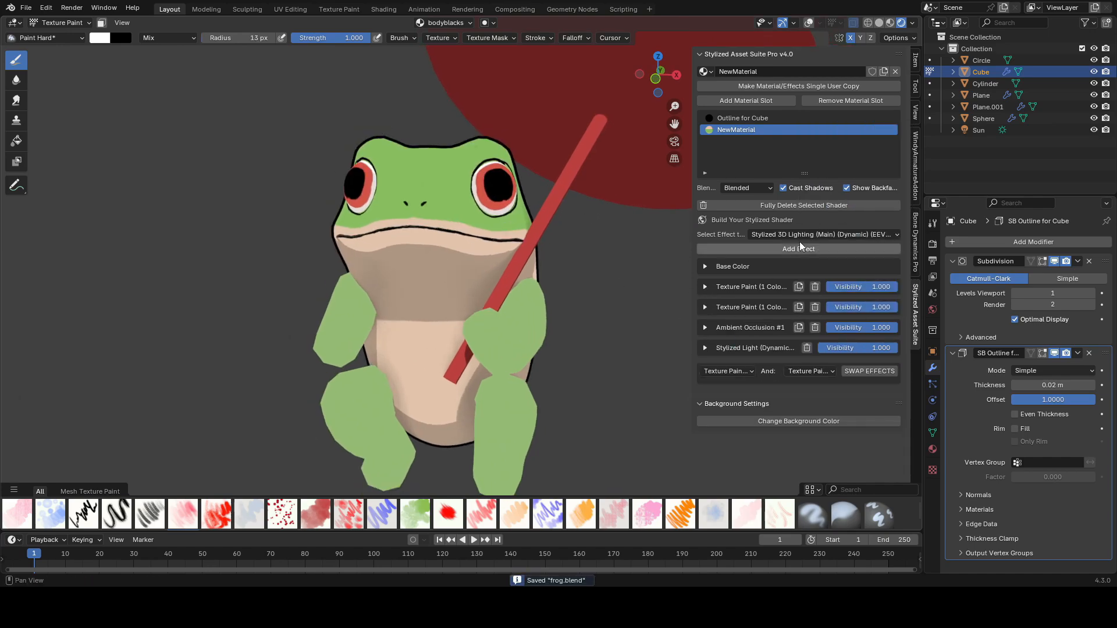
Step: Add a Hue/Saturation/Value effect to the frog body's material
click(800, 236)
click(781, 312)
click(793, 250)
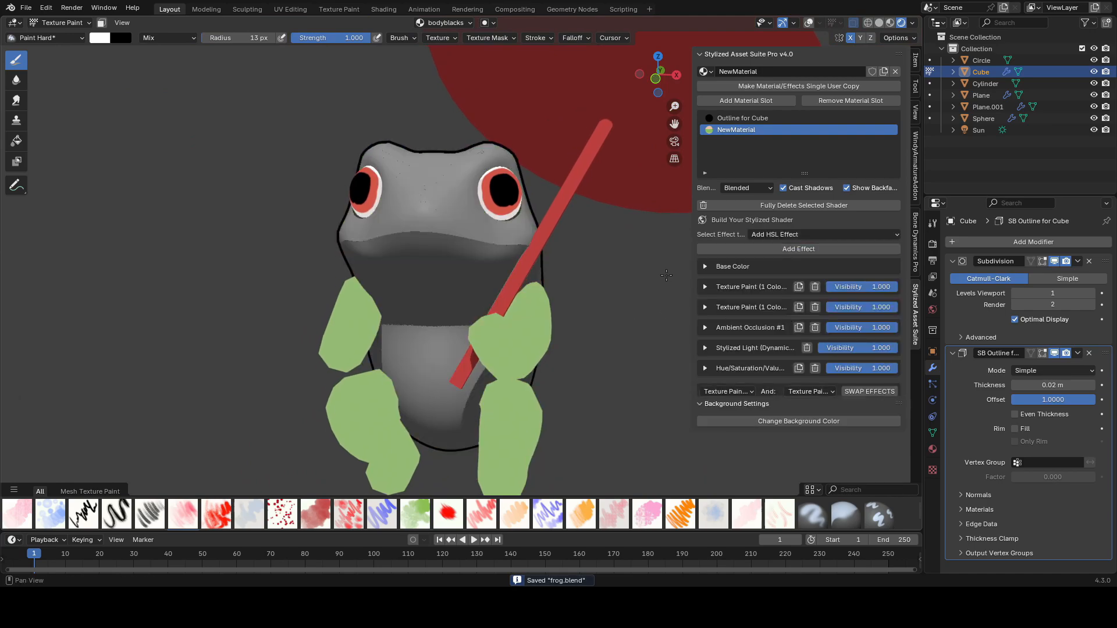
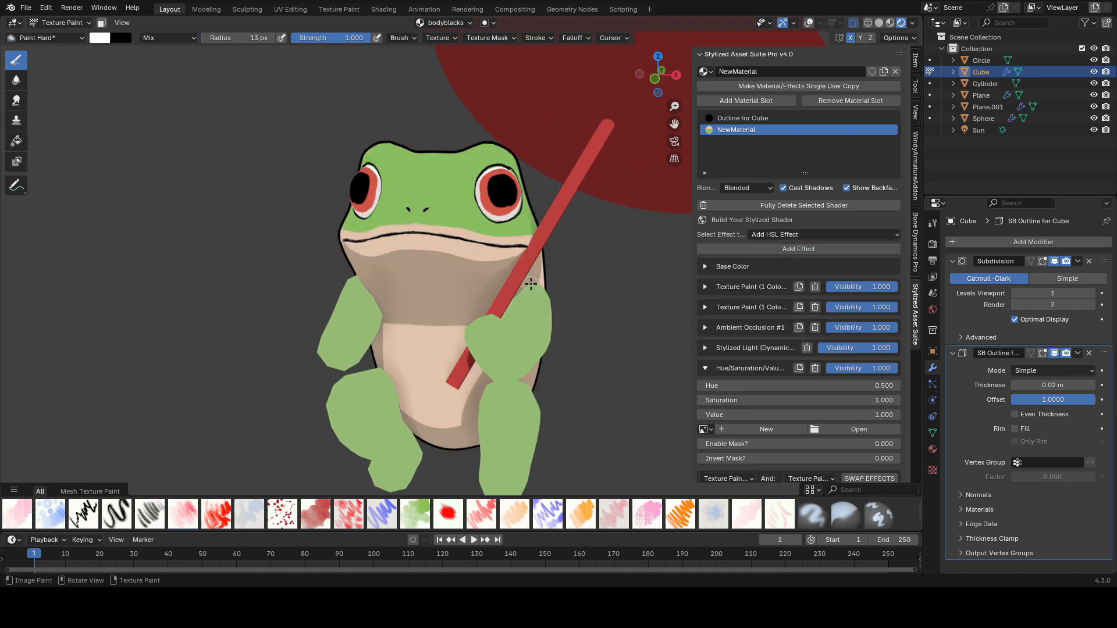
Step: Set the Hue/Saturation/Value effect's Value to 3.030 and create a new mask image named FrogBrights
scroll(803, 349, down, 3)
drag(803, 357, 849, 357)
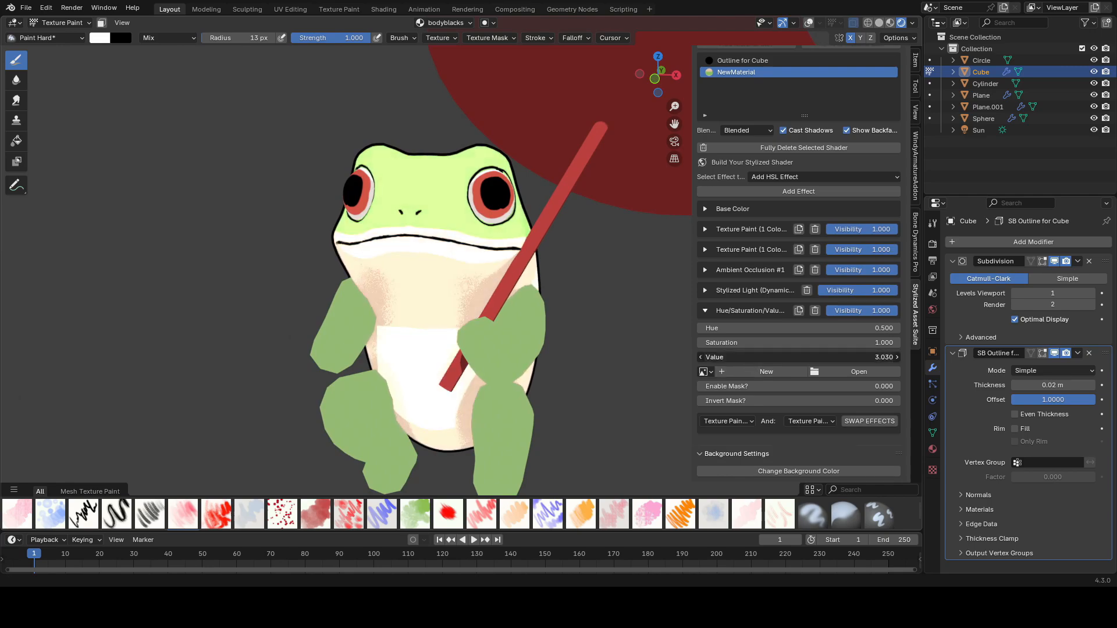
click(779, 373)
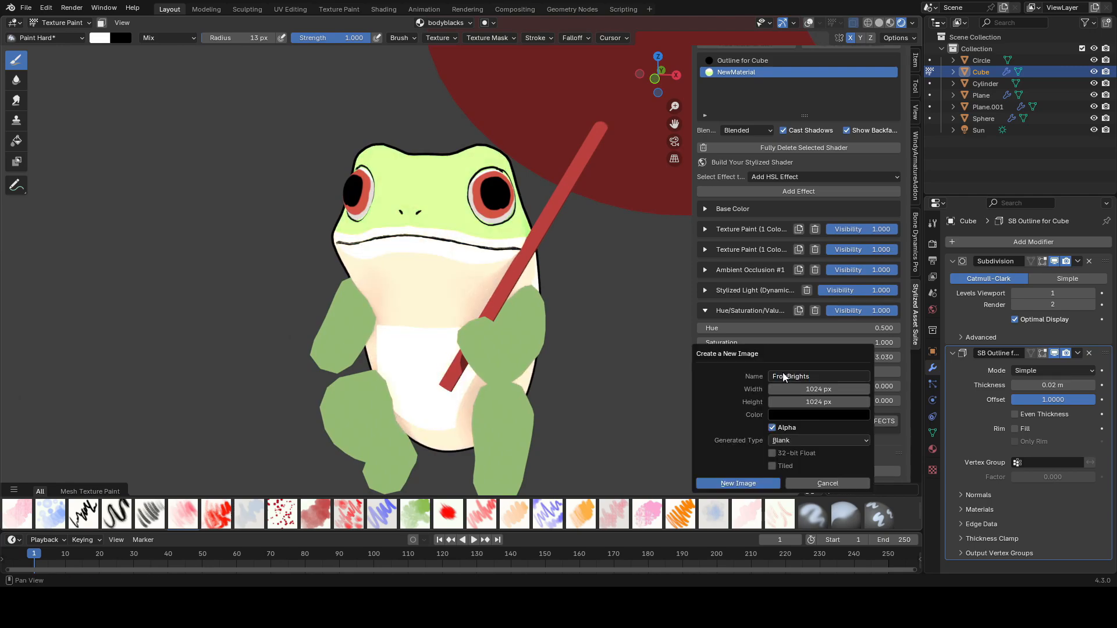
click(751, 483)
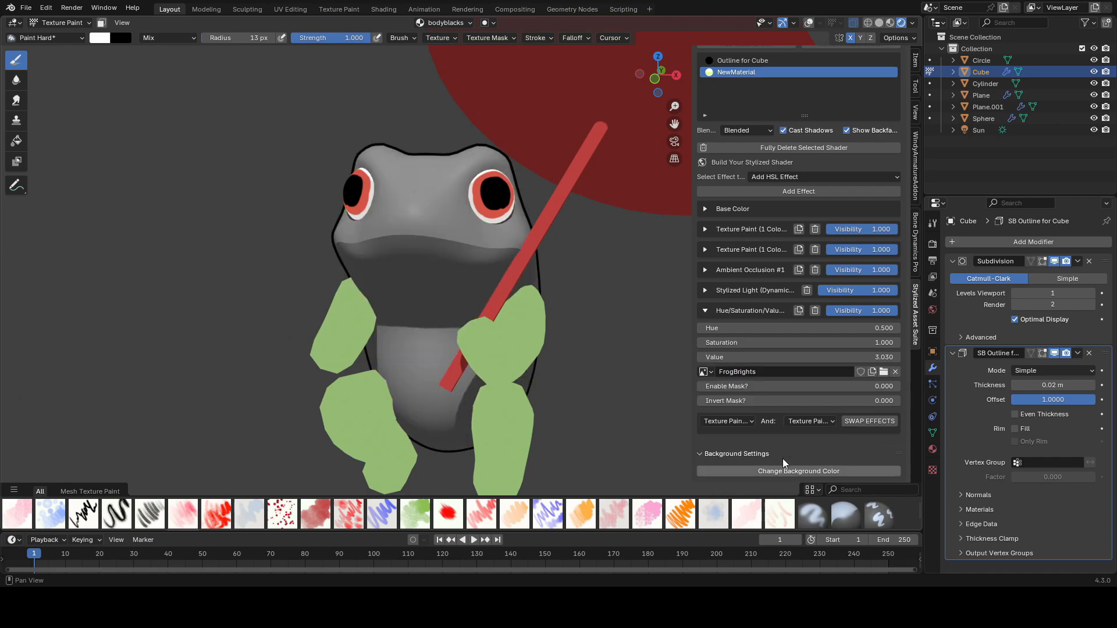
Step: Set the effect's Enable Mask and Invert Mask values to 1
click(718, 385)
text(1)
key(Return)
drag(846, 400, 899, 400)
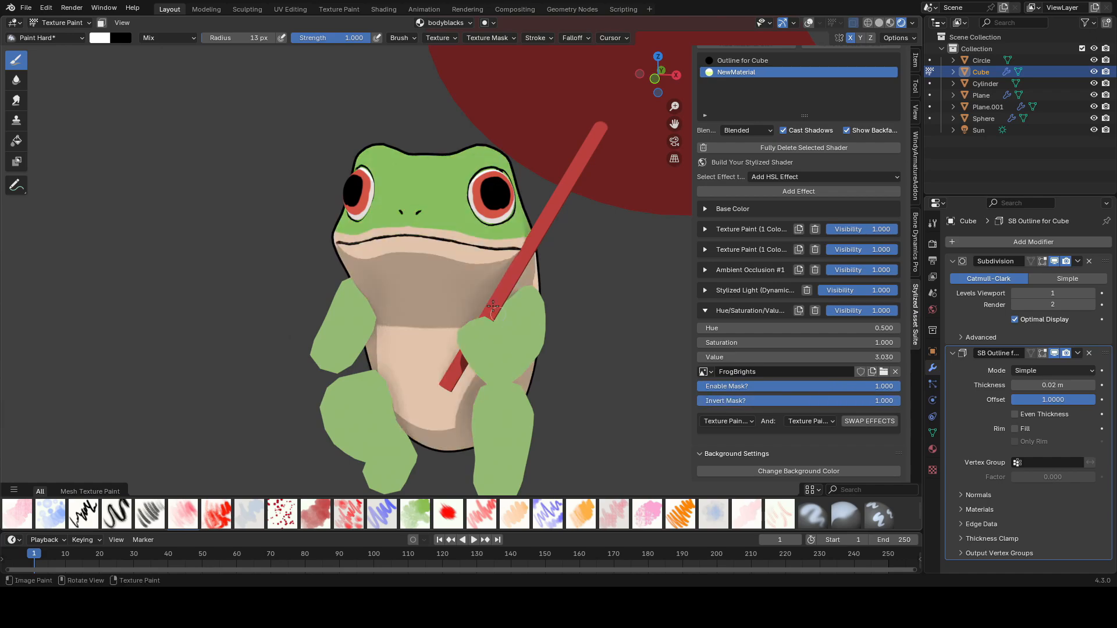
Step: Switch the active texture paint image to FrogBrights
scroll(488, 234, up, 8)
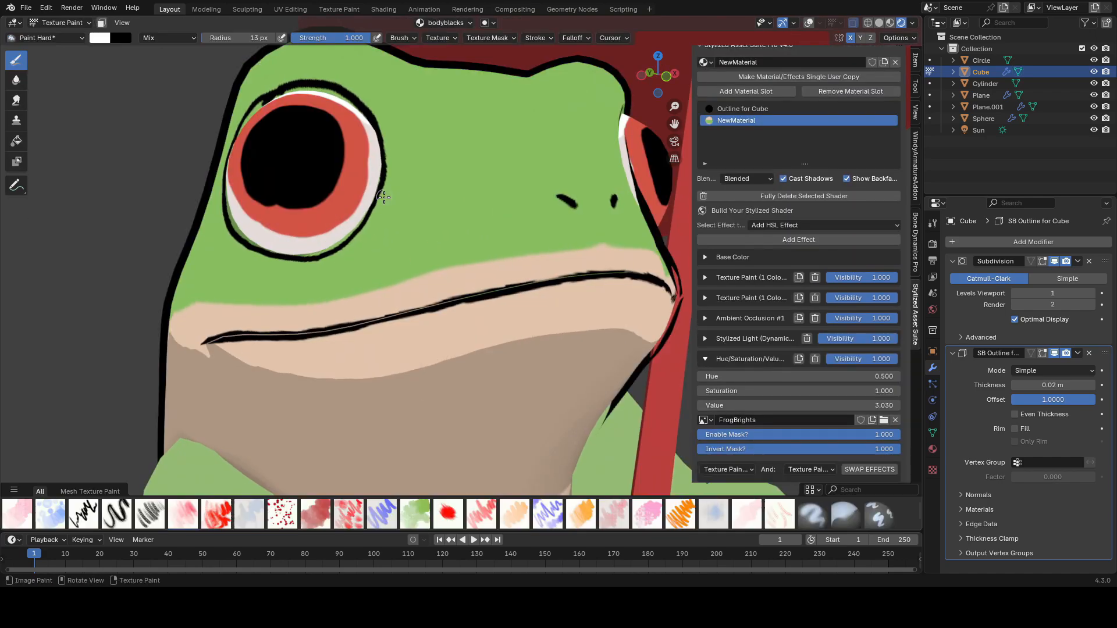
click(462, 23)
click(427, 143)
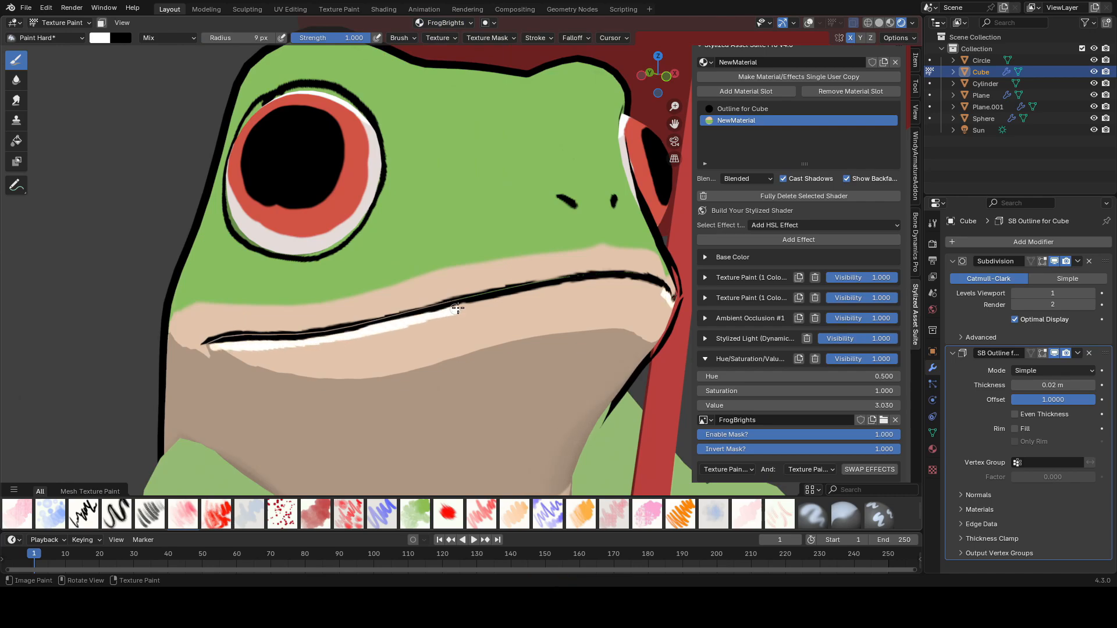
Step: Paint white highlight strokes along the frog's mouth line on the mask and save the file
drag(583, 283, 621, 283)
middle_drag(621, 283, 407, 302)
ctrl+middle_drag(408, 302, 307, 282)
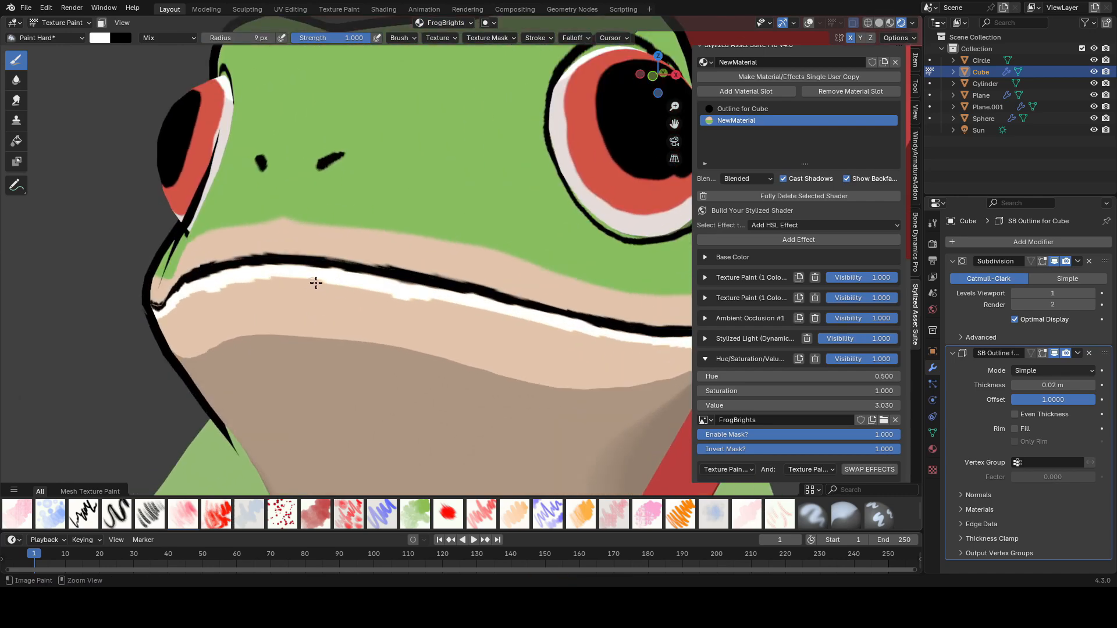
middle_drag(456, 311, 194, 277)
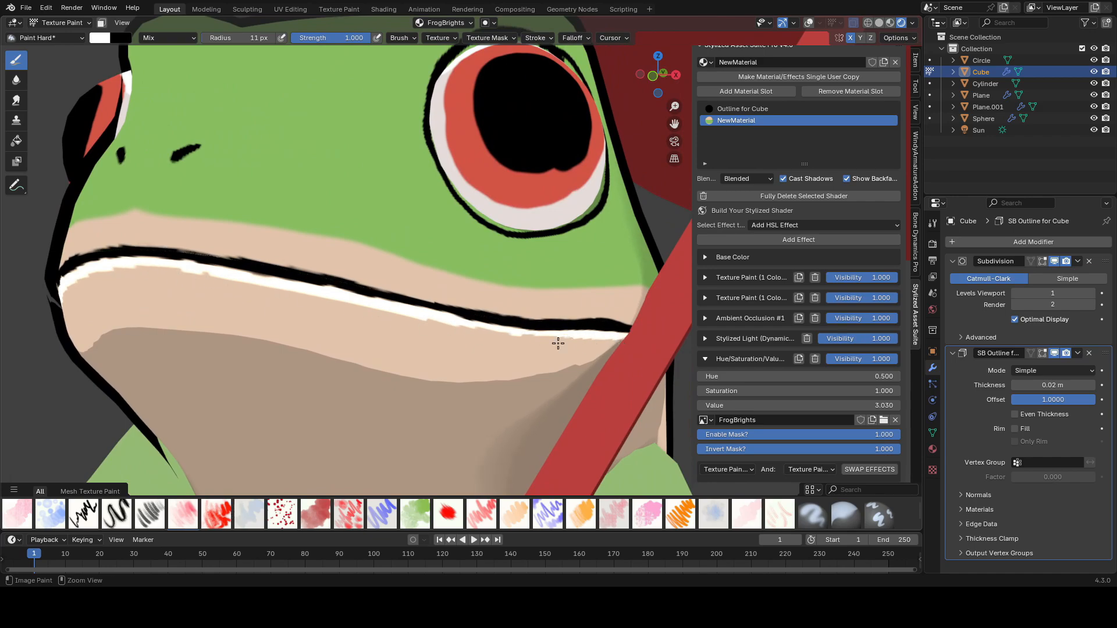
middle_drag(571, 343, 267, 296)
mouse_move(482, 343)
middle_down()
mouse_move(291, 325)
mouse_move(524, 308)
middle_up()
ctrl+middle_drag(524, 308, 587, 282)
key(ctrl+s)
Step: Lower the brush strength to about 0.49 and paint a soft highlight dab below the mouth
key(shift+f)
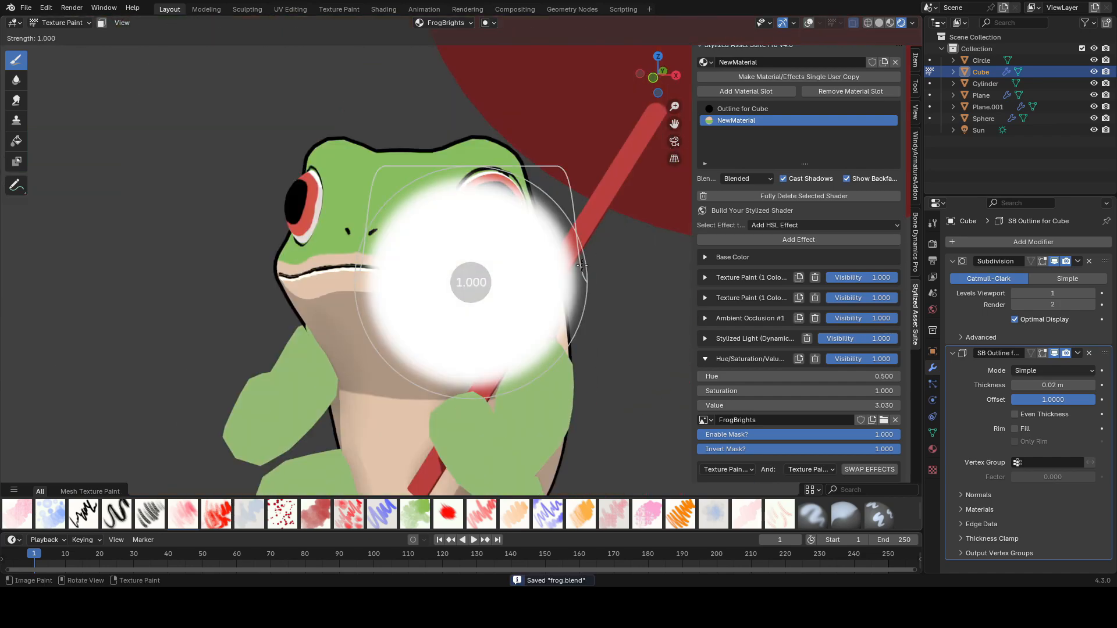
click(439, 278)
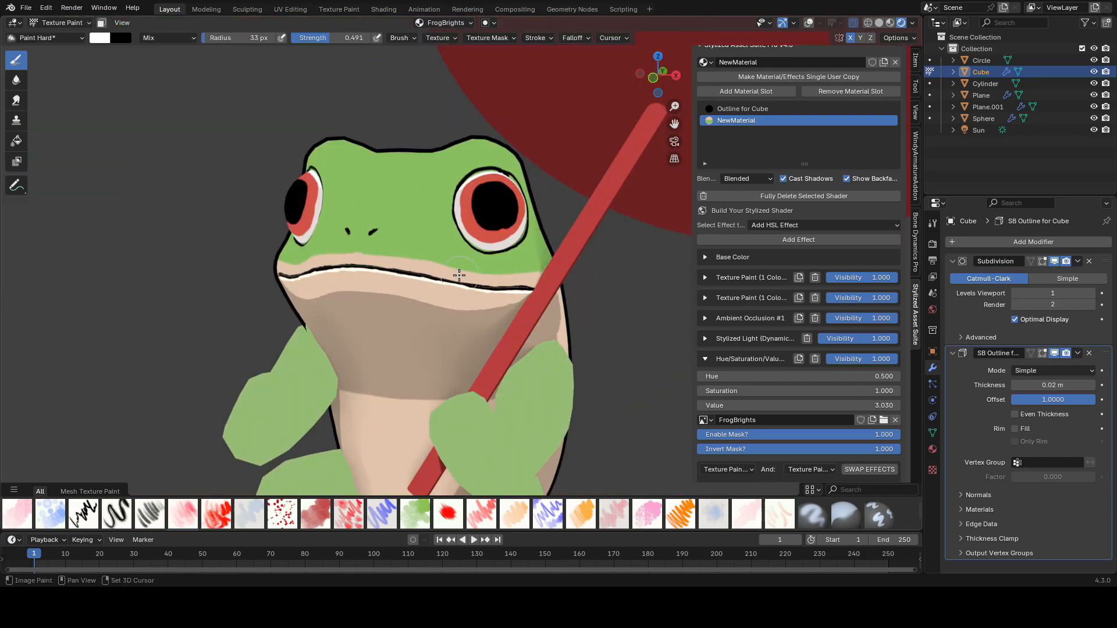
key(shift+f)
click(434, 280)
mouse_move(434, 280)
middle_down()
mouse_move(524, 285)
mouse_move(433, 279)
middle_up()
scroll(434, 279, down, 2)
Step: Save, return to Object Mode, and add a Stylized 3D Lighting effect to the eye sphere with Toon Steps 1 and Light Slider -0.910
key(ctrl+s)
click(64, 36)
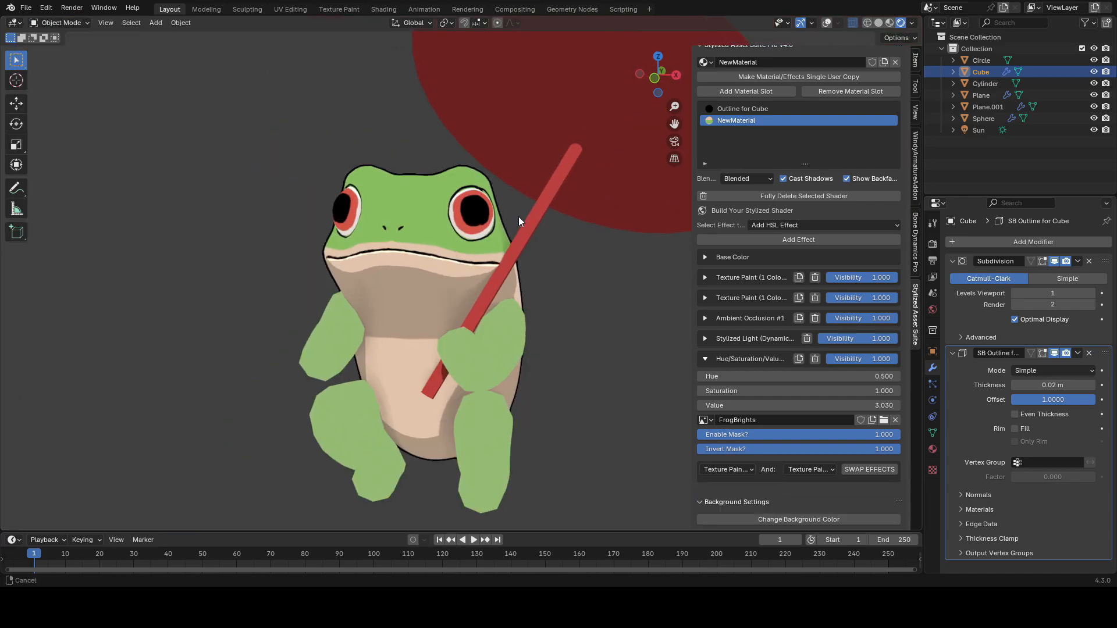
scroll(518, 217, up, 1)
click(513, 225)
click(717, 282)
click(780, 234)
click(483, 268)
click(767, 248)
click(705, 307)
click(756, 350)
text(1)
key(Return)
drag(756, 339, 715, 339)
Step: Shade the eye sphere smooth and open its shadow settings
right_click(570, 210)
click(570, 209)
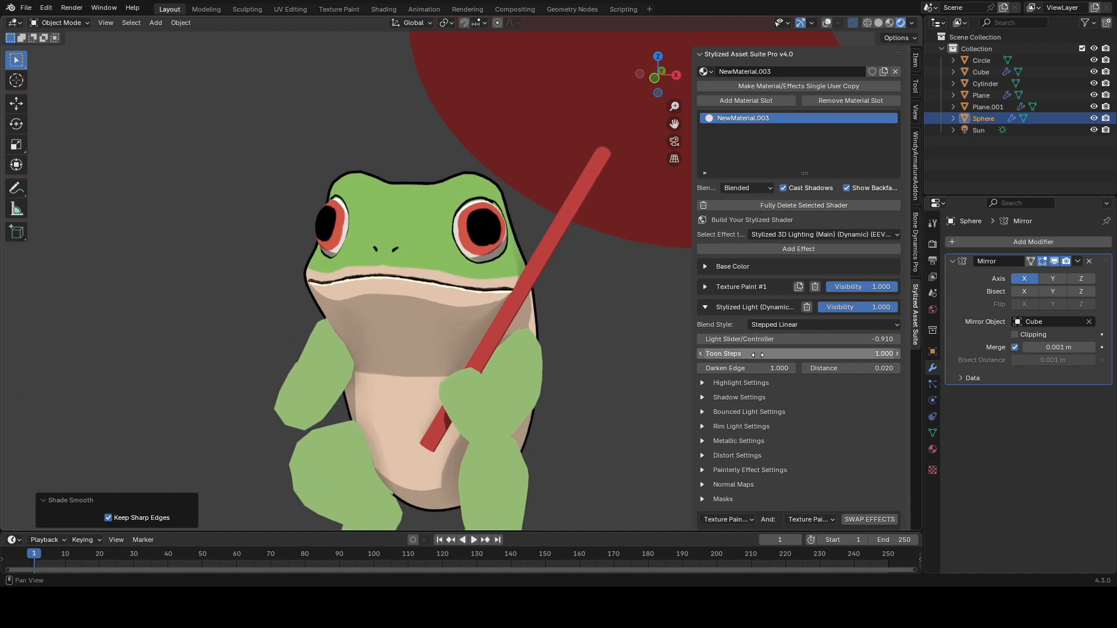
scroll(723, 358, down, 2)
click(704, 348)
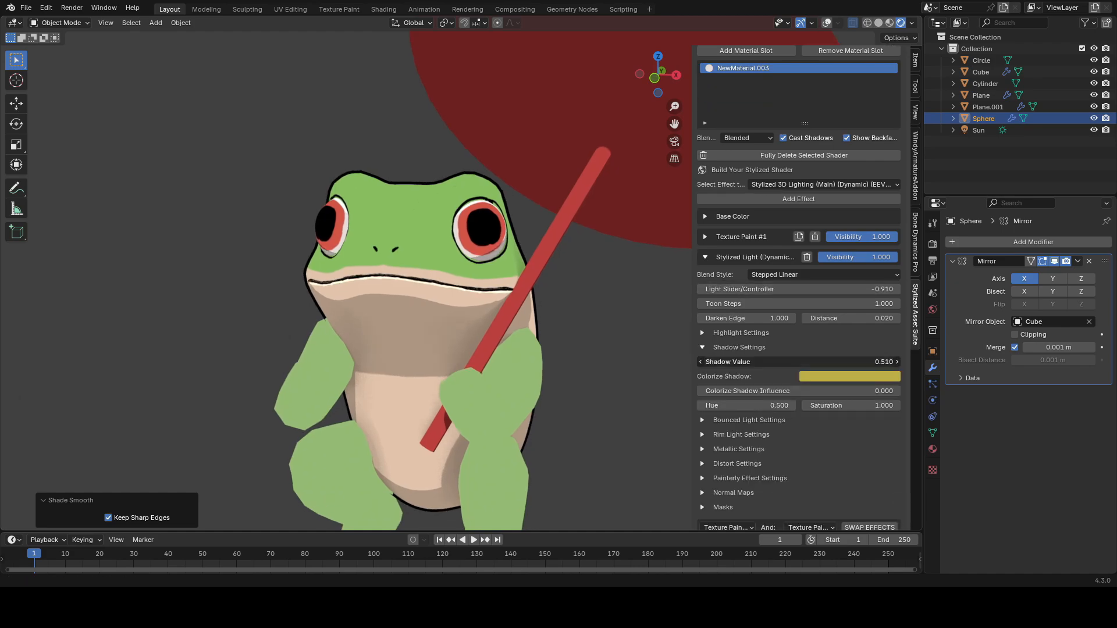
Step: Add a circle mesh and enter Edit Mode
key(shift+a)
mouse_move(550, 268)
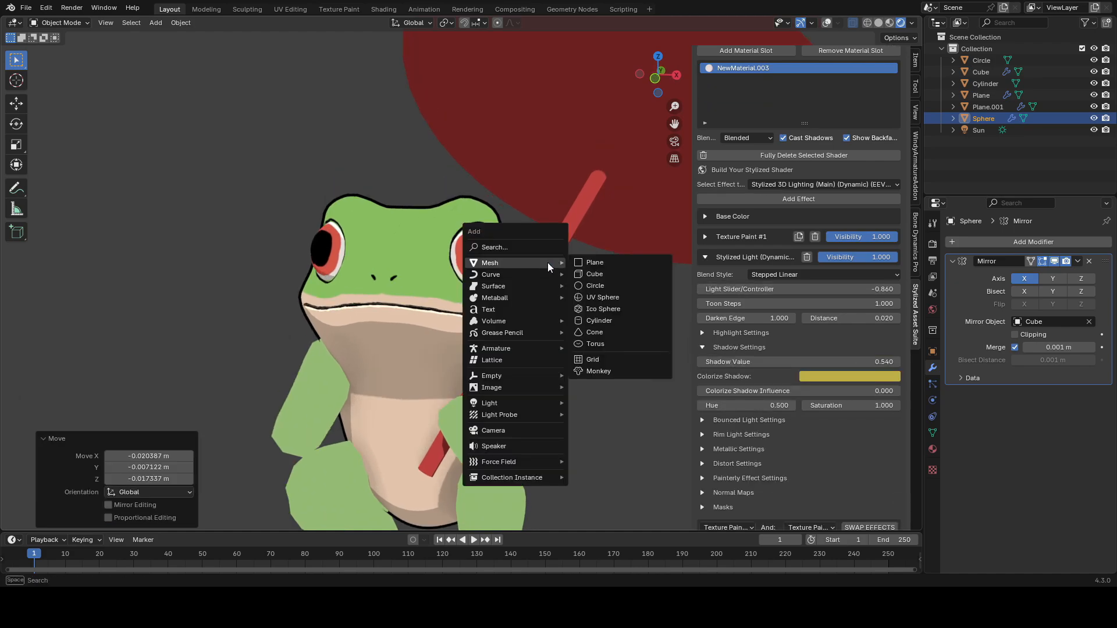
click(616, 282)
key(Tab)
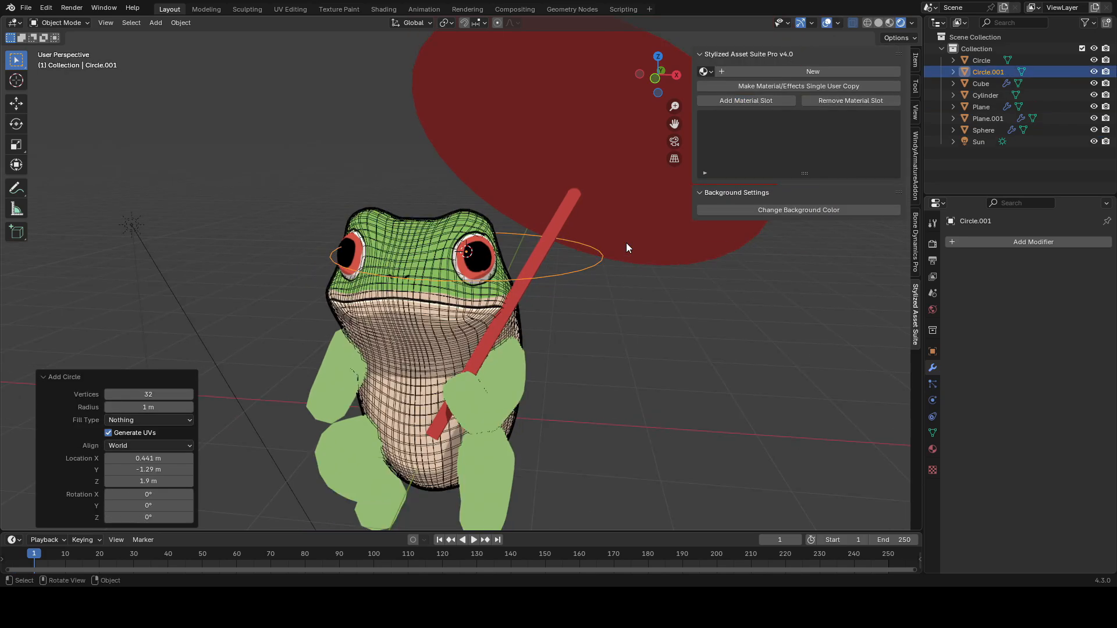
Step: Fill the circle with a face, rotate it 90 degrees, and scale it down
key(f)
key(Tab)
scroll(726, 323, up, 2)
text(r90)
key(Return)
key(s)
click(526, 257)
Step: Scale the circle further and move it onto the front of the eye
scroll(528, 258, up, 2)
key(s)
shift+middle_drag(528, 257, 563, 352)
scroll(587, 303, up, 2)
key(g)
key(shift+z)
click(563, 358)
Step: Rotate and resize the circle so it sits as a highlight on the eye's surface, saving the file
key(r)
key(z)
click(555, 287)
middle_drag(554, 287, 551, 272)
key(r)
key(r)
click(553, 260)
scroll(602, 222, down, 5)
key(ctrl+s)
key(r)
key(r)
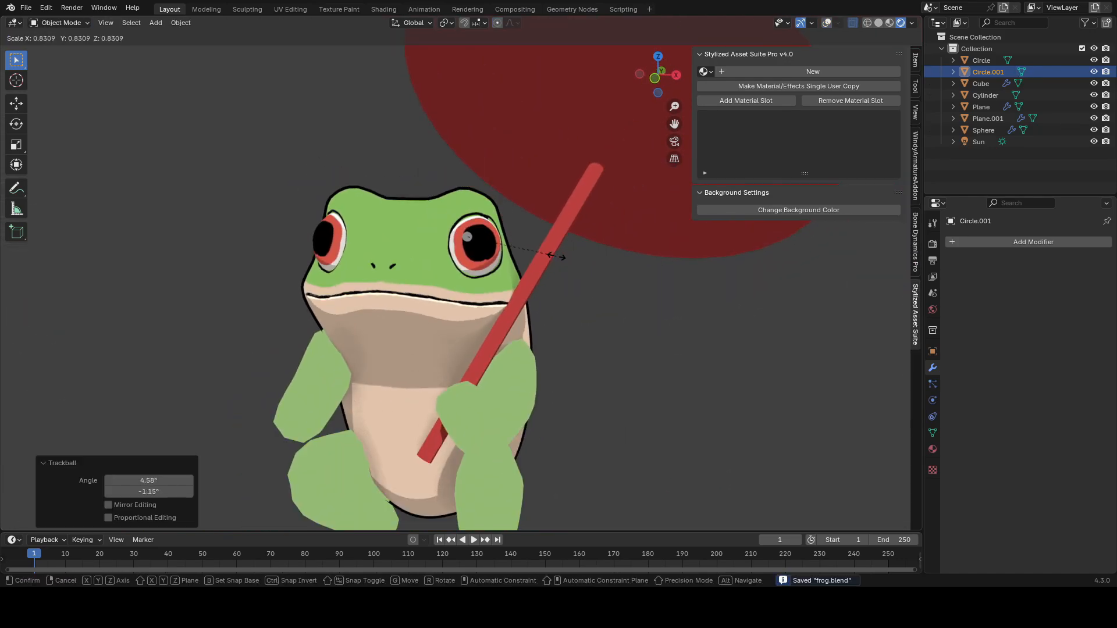
click(552, 254)
Step: Add a new material to the highlight circle and open its base color
click(815, 72)
click(849, 283)
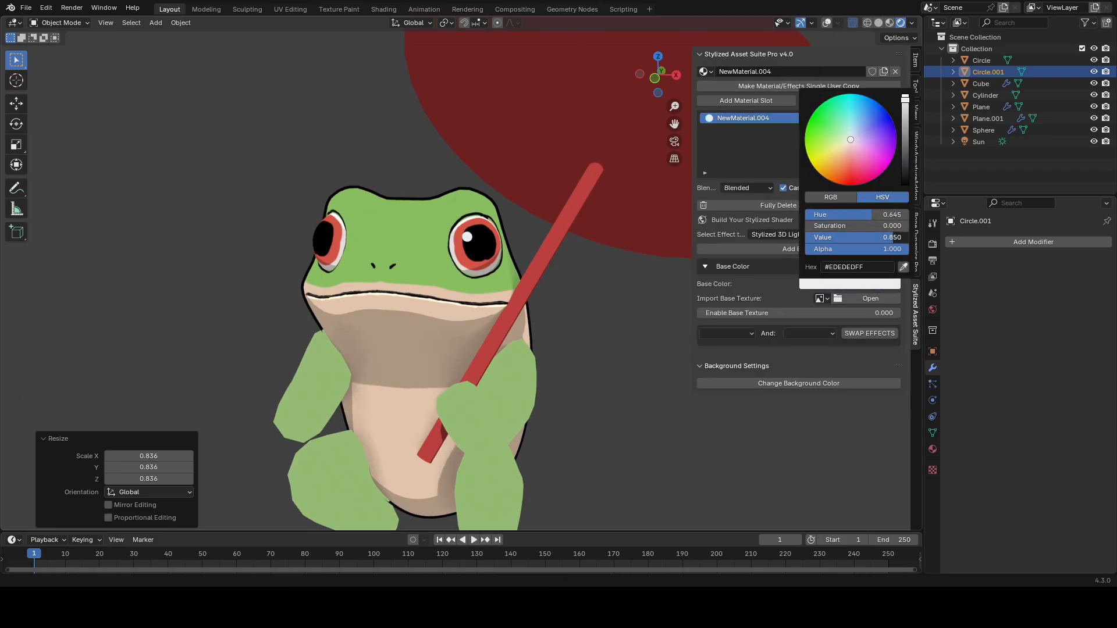
Step: Duplicate the highlight onto the other eye, move and rotate it into place, and save
key(shift+d)
middle_drag(358, 277, 524, 235)
key(g)
click(463, 221)
key(r)
click(589, 161)
key(r)
key(r)
click(577, 172)
middle_drag(577, 172, 407, 234)
key(r)
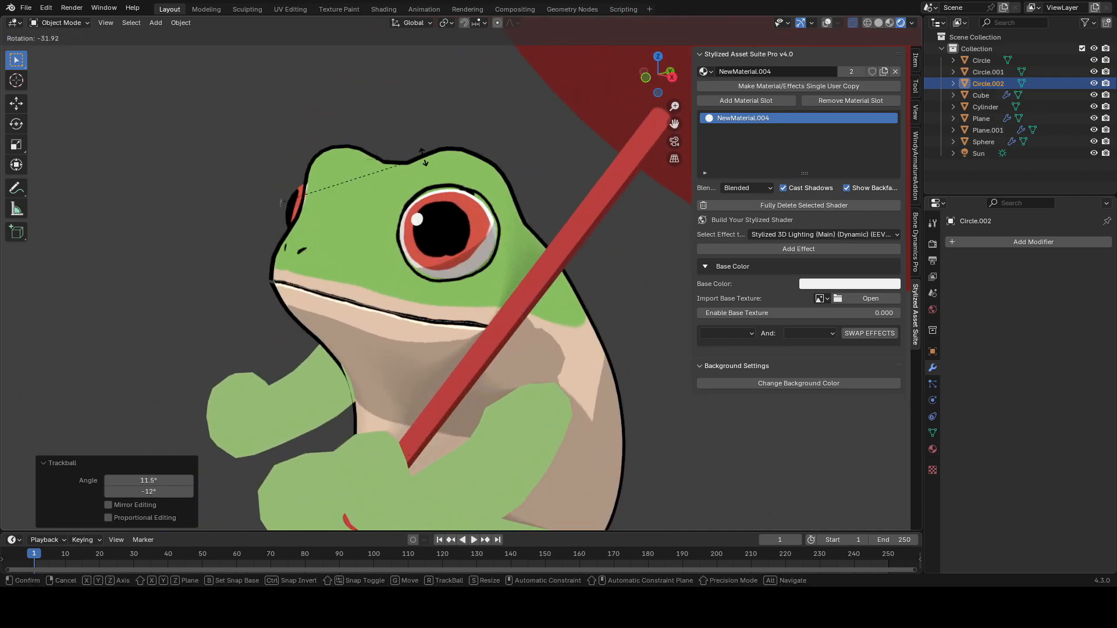
click(425, 176)
middle_drag(426, 176, 541, 204)
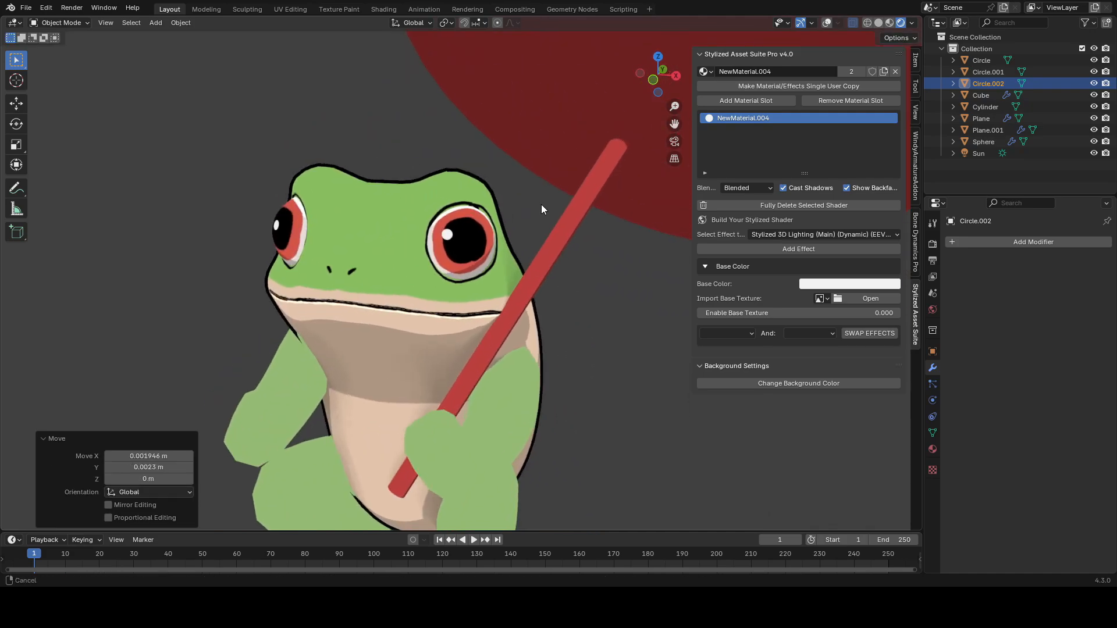
scroll(532, 227, down, 3)
key(ctrl+s)
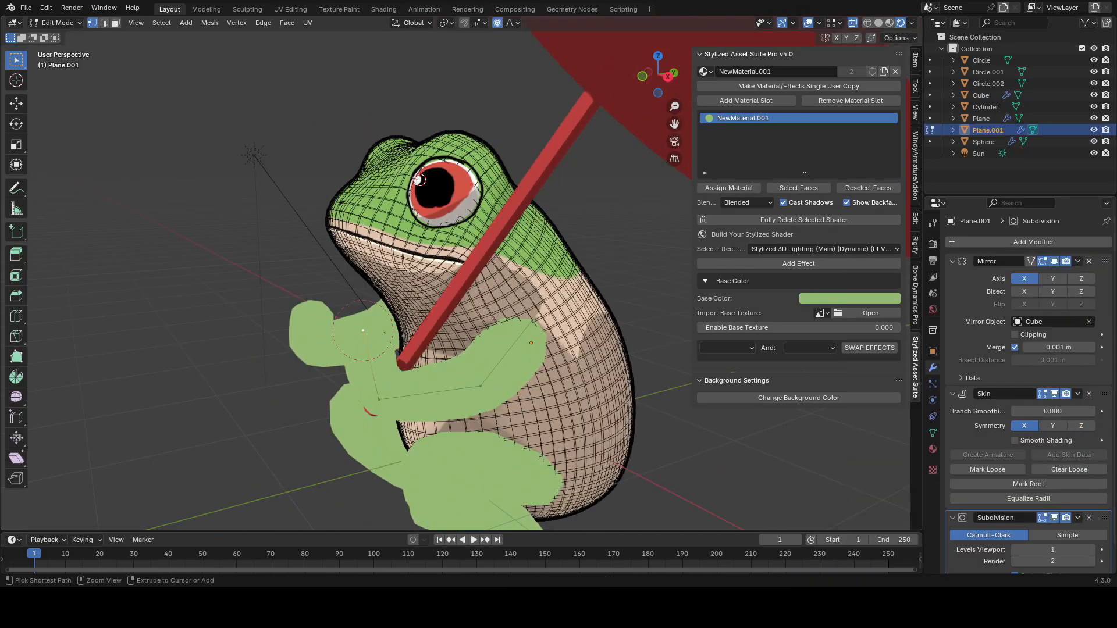
Step: Resize a hand skin vertex to about 0.59 and move it, then save
click(443, 329)
middle_drag(443, 329, 543, 297)
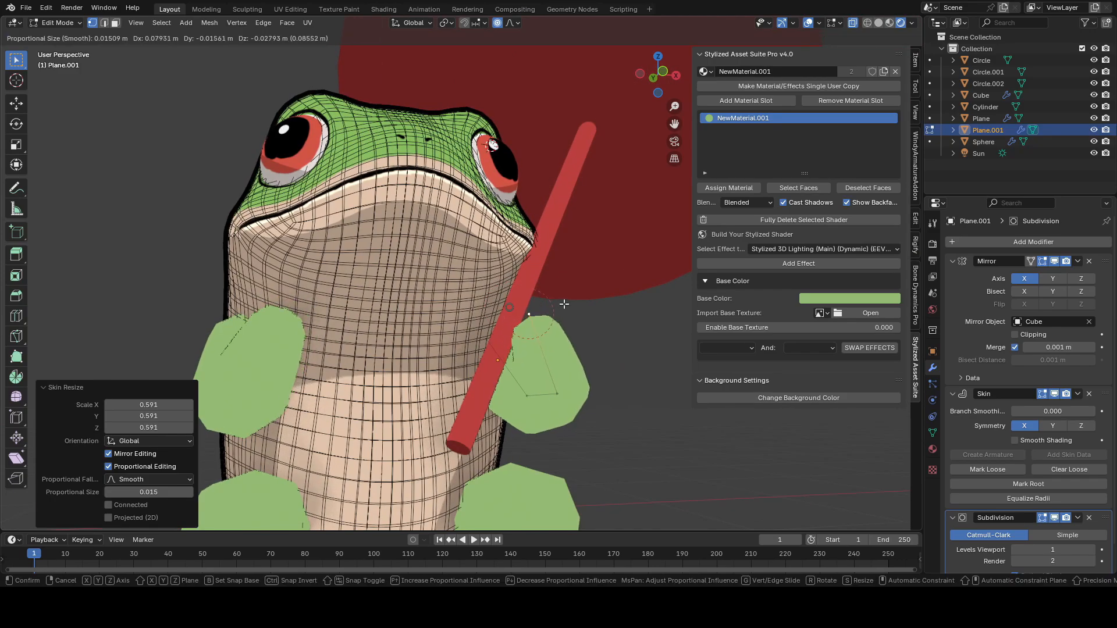
click(879, 23)
key(g)
click(528, 242)
middle_drag(527, 242, 527, 242)
key(ctrl+s)
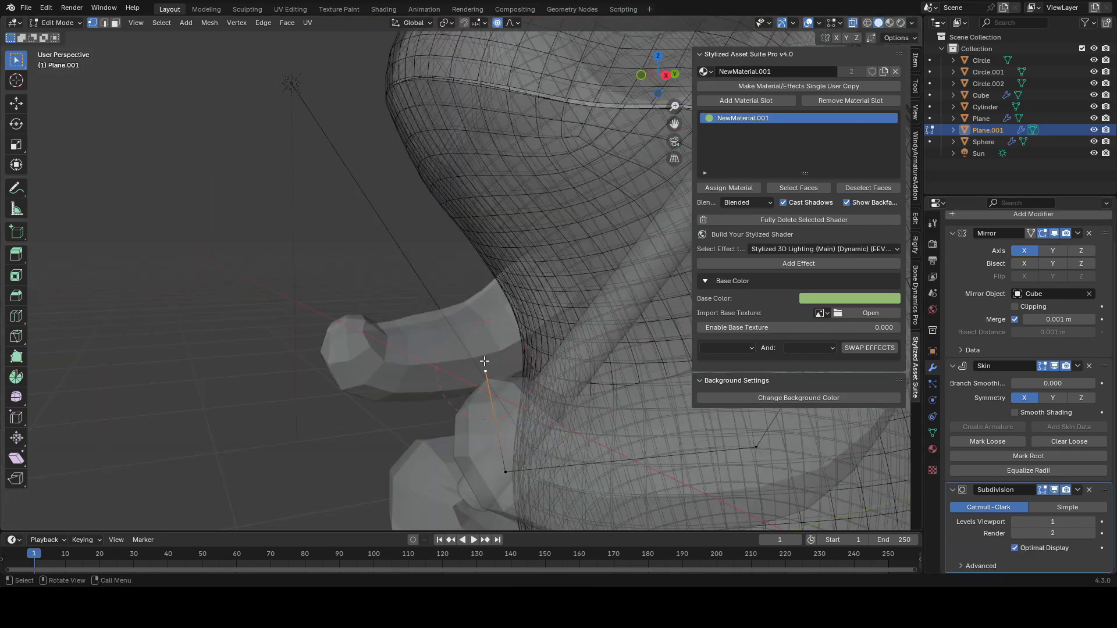
Step: Extrude three finger edges out from the hand's skin vertex
middle_drag(483, 364, 453, 361)
key(e)
click(373, 248)
click(407, 373)
key(e)
click(414, 239)
click(406, 375)
key(e)
click(540, 275)
drag(547, 228, 251, 298)
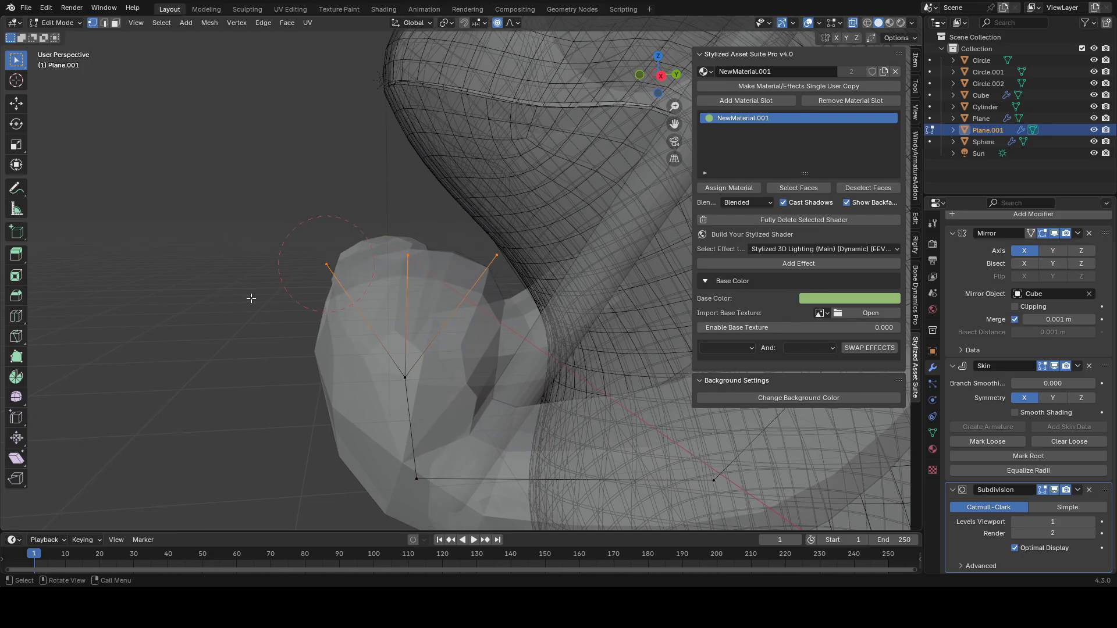
Step: Extrude a fourth finger and reposition the finger vertices
key(g)
click(211, 298)
click(404, 377)
key(e)
click(245, 324)
middle_drag(256, 323, 424, 308)
scroll(423, 309, down, 3)
key(alt+z)
shift+middle_drag(519, 314, 517, 342)
middle_drag(516, 342, 277, 372)
key(alt+z)
middle_drag(358, 393, 366, 384)
key(g)
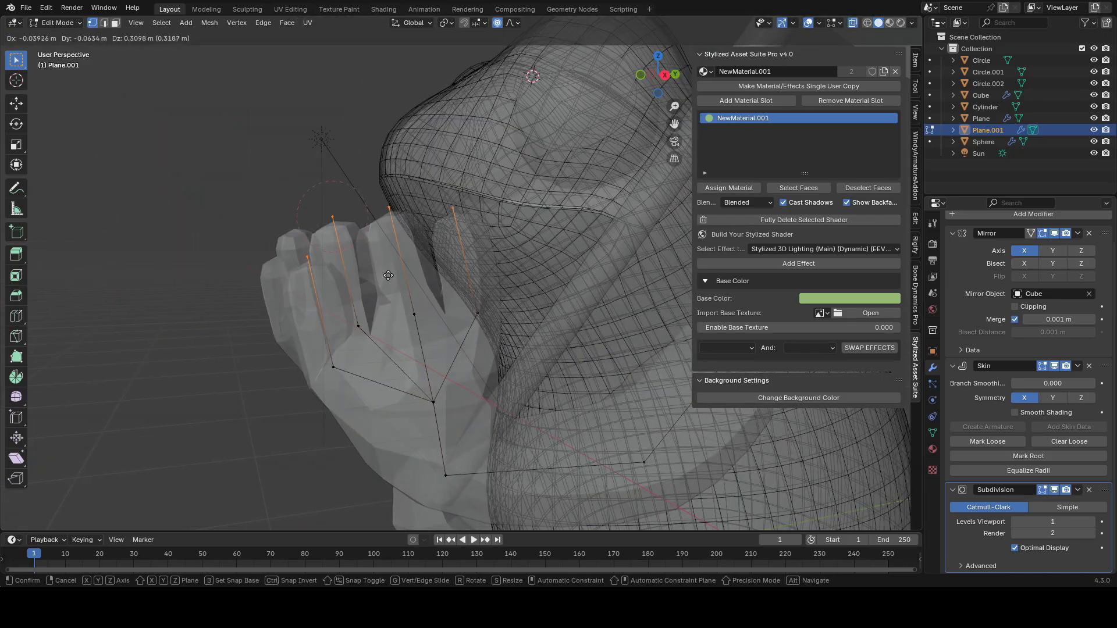
Step: Resize the skin radii of the finger vertices to make the fingers thinner
click(365, 188)
key(alt+s)
click(495, 271)
key(alt+z)
middle_drag(495, 271, 585, 326)
key(ctrl+a)
click(544, 317)
key(ctrl+a)
click(479, 307)
scroll(480, 307, down, 5)
key(g)
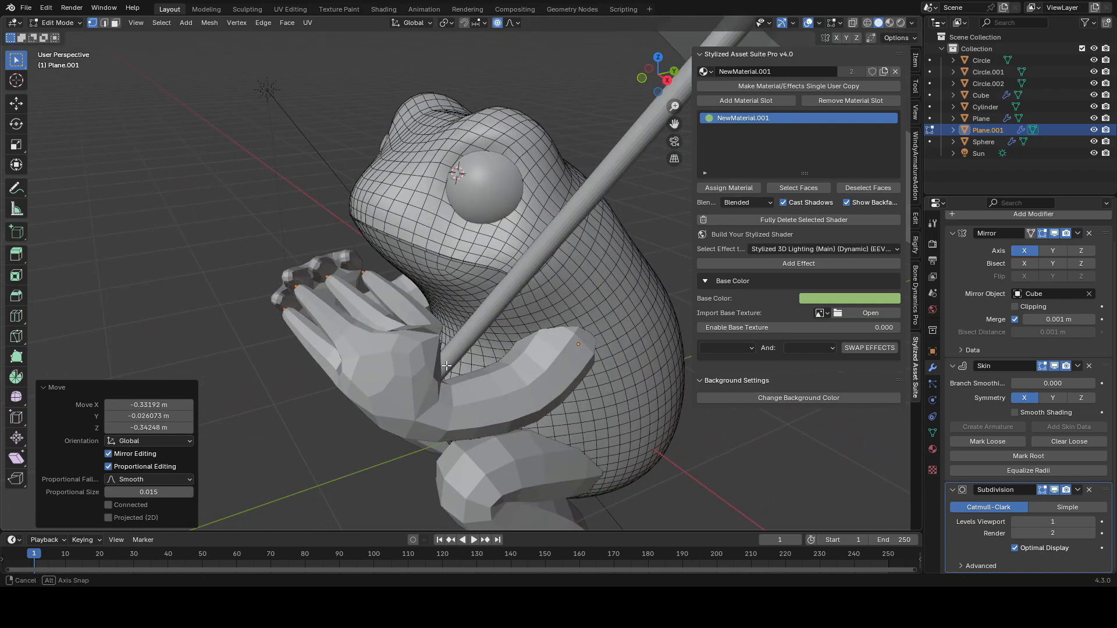
Step: Reposition the finger vertices of the hand holding the umbrella, then save the file
scroll(489, 349, up, 3)
mouse_move(484, 326)
middle_down()
mouse_move(478, 295)
mouse_move(470, 311)
middle_up()
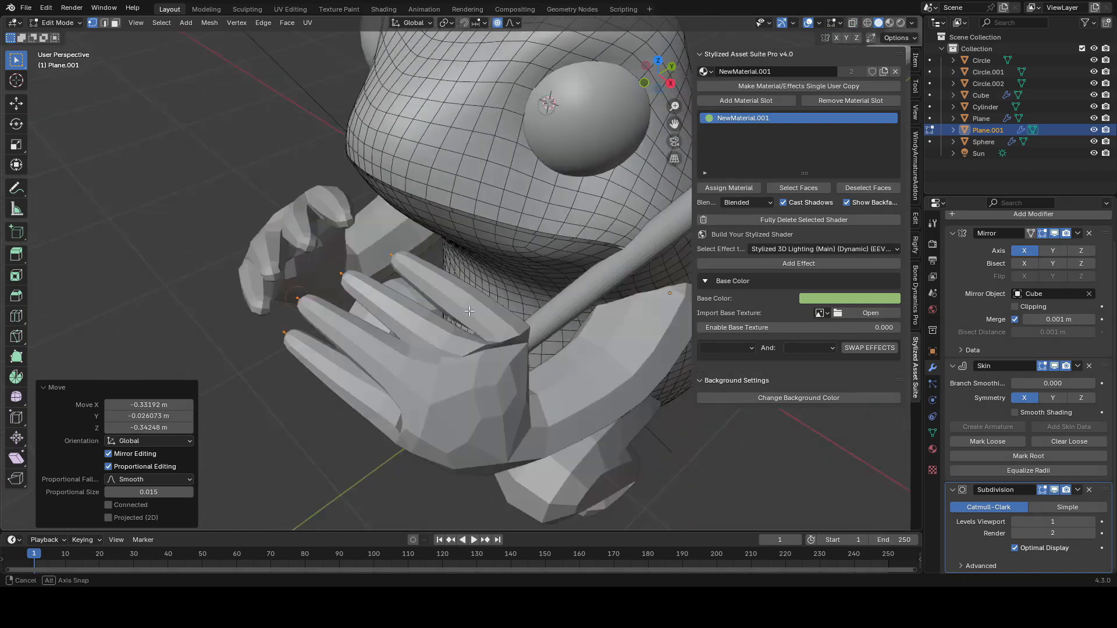
click(562, 318)
key(alt+z)
middle_drag(563, 318, 669, 279)
click(591, 312)
middle_drag(567, 304, 465, 360)
click(537, 383)
key(alt+z)
scroll(539, 388, down, 2)
key(g)
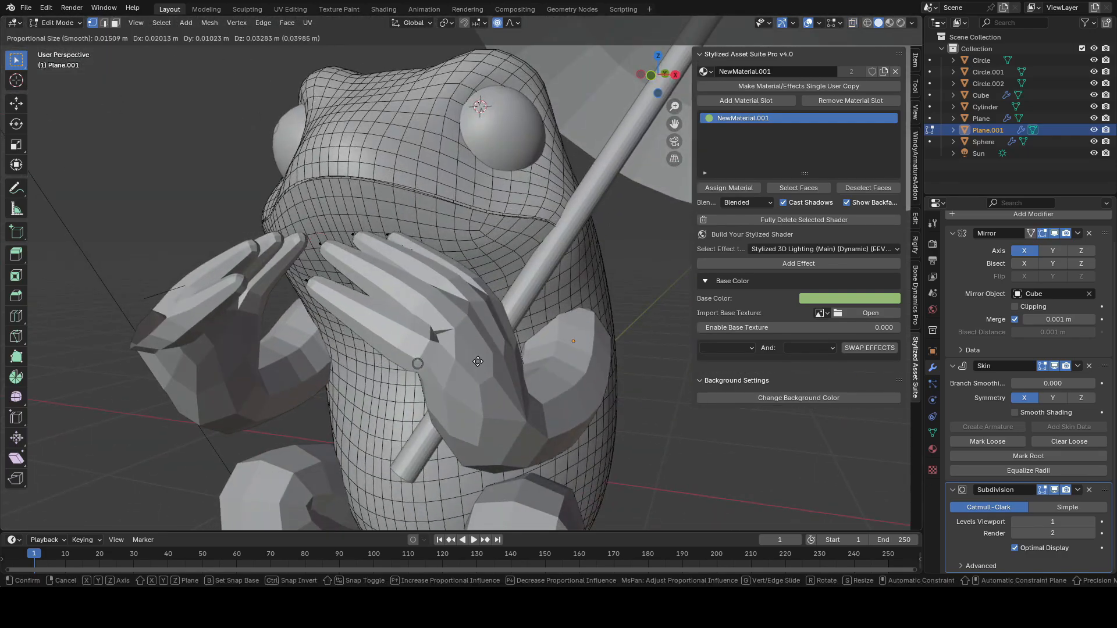
click(475, 363)
scroll(478, 362, down, 3)
middle_drag(478, 362, 537, 230)
key(g)
click(407, 320)
key(ctrl+s)
Step: Refine the finger vertex positions, resize a finger joint's skin radius, and save again
key(alt+z)
shift+click(470, 283)
key(alt+z)
scroll(502, 292, down, 2)
mouse_move(502, 292)
middle_down()
mouse_move(474, 308)
mouse_move(511, 328)
mouse_move(320, 323)
mouse_move(342, 302)
middle_up()
click(514, 302)
key(g)
click(484, 313)
key(ctrl+a)
click(349, 297)
click(356, 304)
key(g)
click(349, 323)
click(426, 244)
key(g)
click(431, 243)
click(478, 230)
key(g)
click(483, 225)
middle_drag(482, 225, 451, 205)
key(ctrl+s)
Step: Move another finger vertex of the hand in X-ray view and save
scroll(451, 205, up, 2)
key(alt+z)
click(433, 381)
key(alt+z)
key(g)
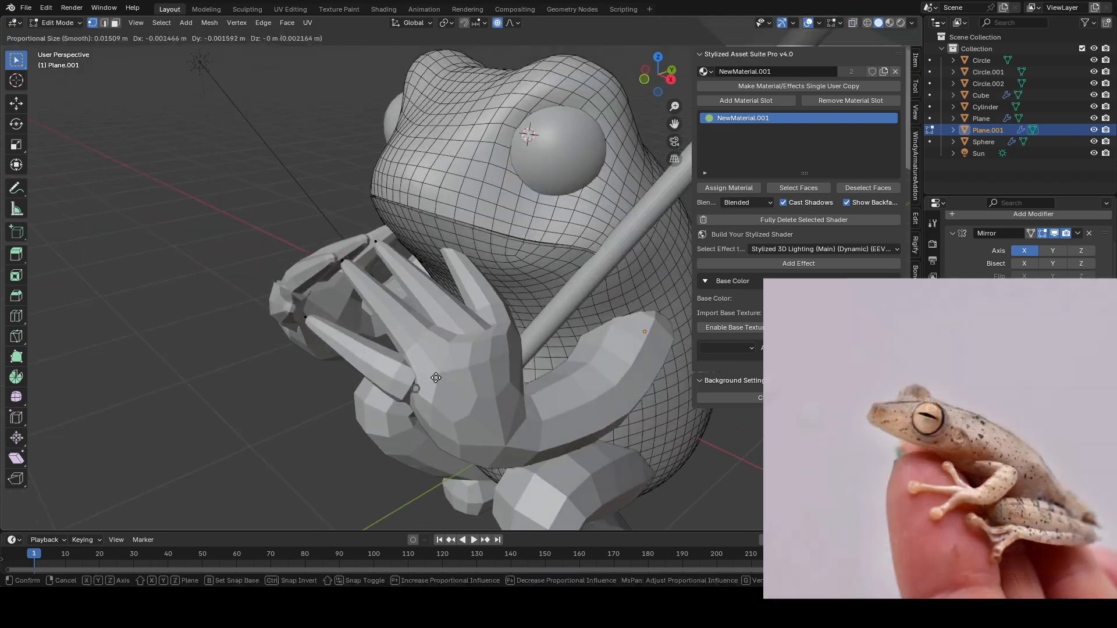
click(433, 376)
key(ctrl+s)
Step: Adjust the fingertip vertices so the fingers curl around the umbrella handle
middle_drag(433, 377, 462, 363)
key(alt+z)
shift+click(429, 365)
key(alt+z)
key(g)
key(z)
click(509, 318)
key(g)
click(539, 299)
key(g)
click(541, 338)
alt+scroll(494, 343, down, 1)
click(489, 335)
Step: Reposition the remaining finger joint vertices, constraining one move to exclude the Z axis
key(alt+z)
click(460, 364)
key(alt+z)
key(g)
click(462, 356)
key(g)
click(492, 344)
middle_drag(492, 344, 447, 332)
key(alt+shift+z)
key(g)
click(481, 374)
key(g)
click(582, 324)
scroll(558, 393, down, 4)
key(alt+shift+z)
key(alt+z)
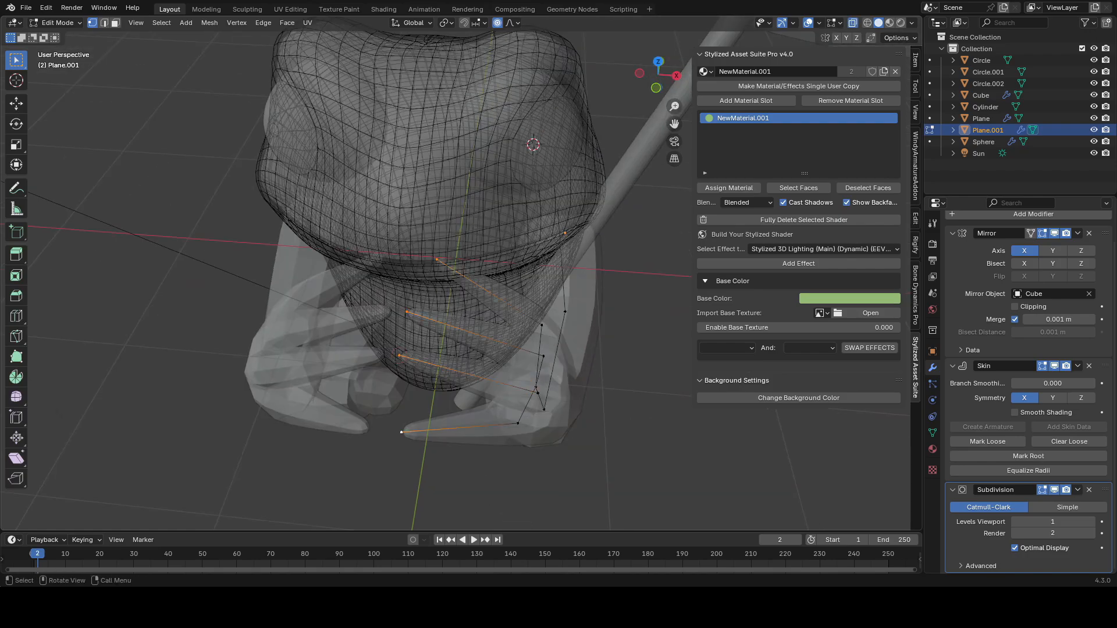
Step: Select finger vertices and slide them along their edges to adjust joint placement
middle_drag(512, 336, 459, 416)
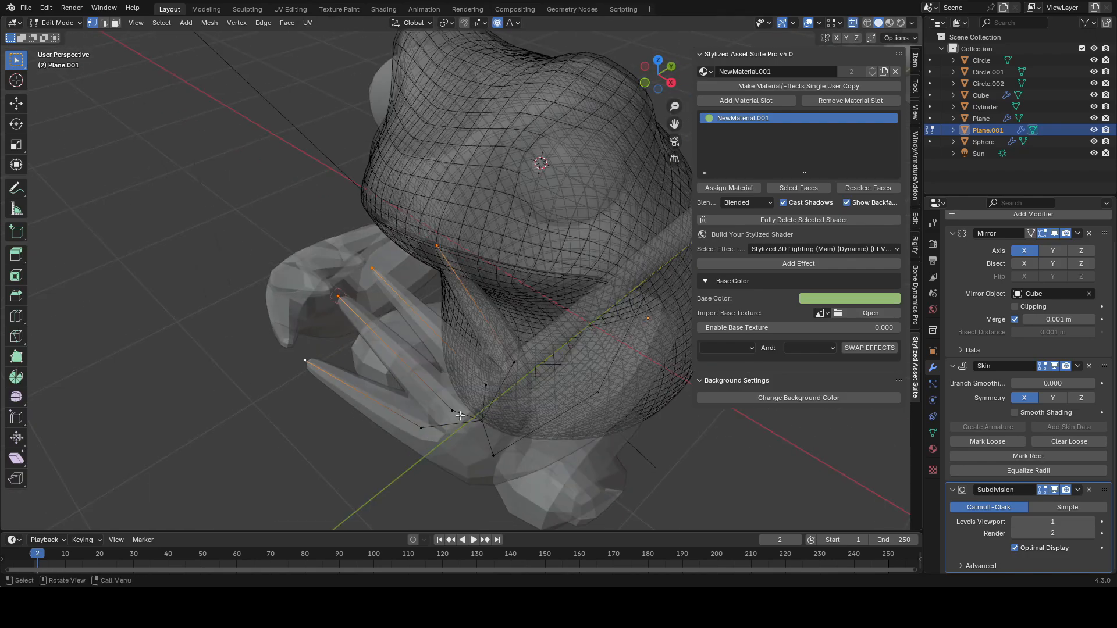
right_click(624, 336)
click(611, 297)
middle_drag(541, 349, 588, 362)
click(444, 463)
shift+click(460, 400)
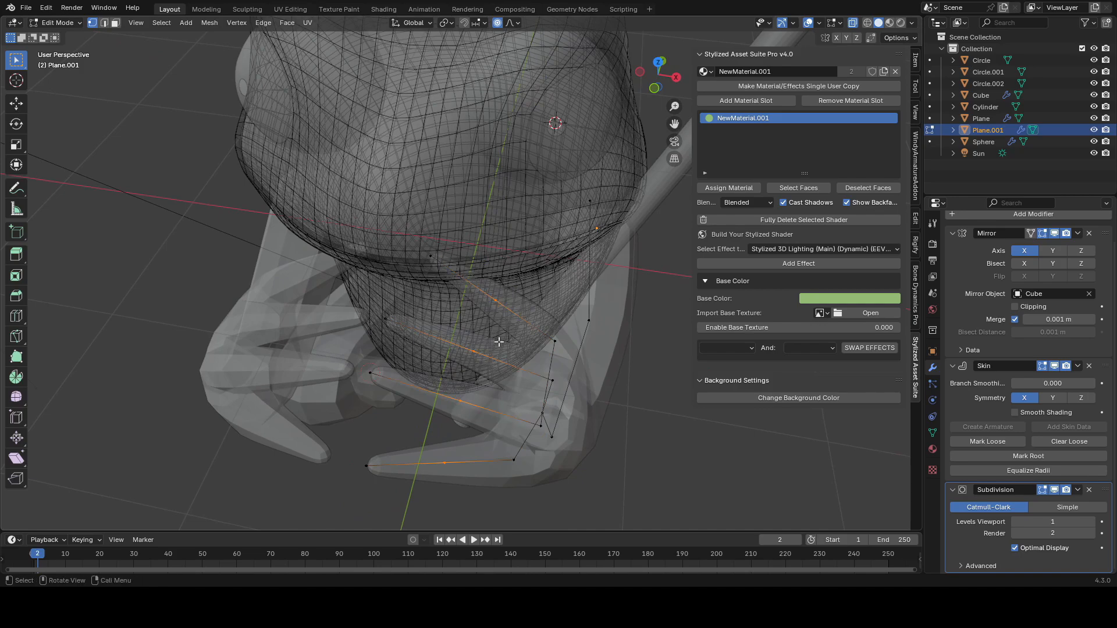
middle_drag(498, 341, 480, 285)
key(shift+v)
click(470, 270)
drag(327, 364, 261, 420)
shift+drag(370, 268, 357, 280)
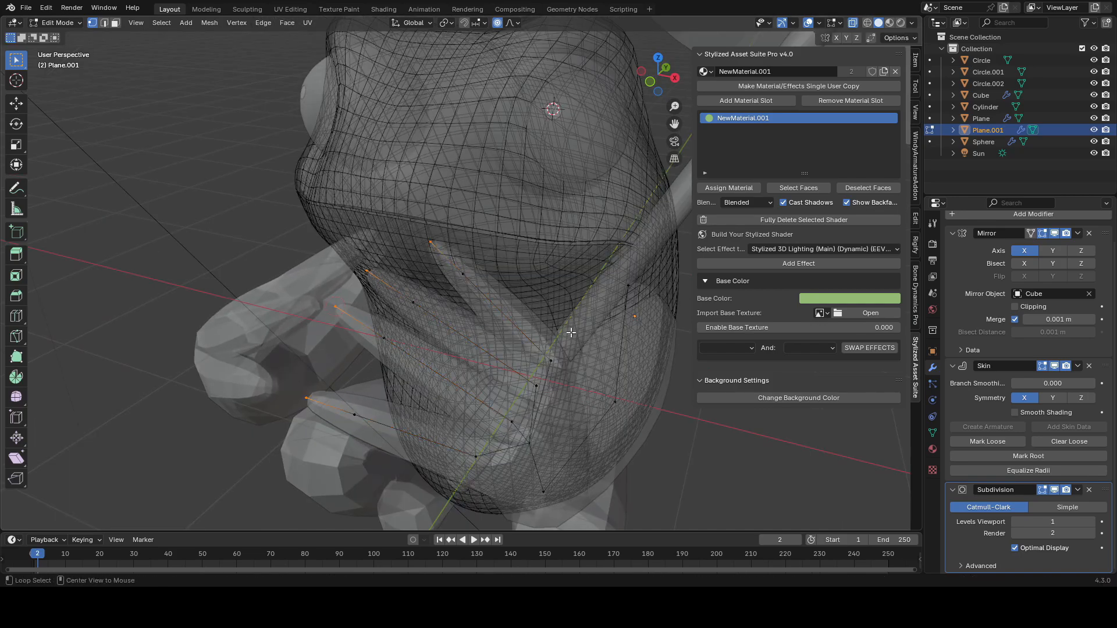
Step: Scale the selected finger vertices with proportional editing and resize their skin radii
key(alt+z)
middle_drag(570, 332, 594, 315)
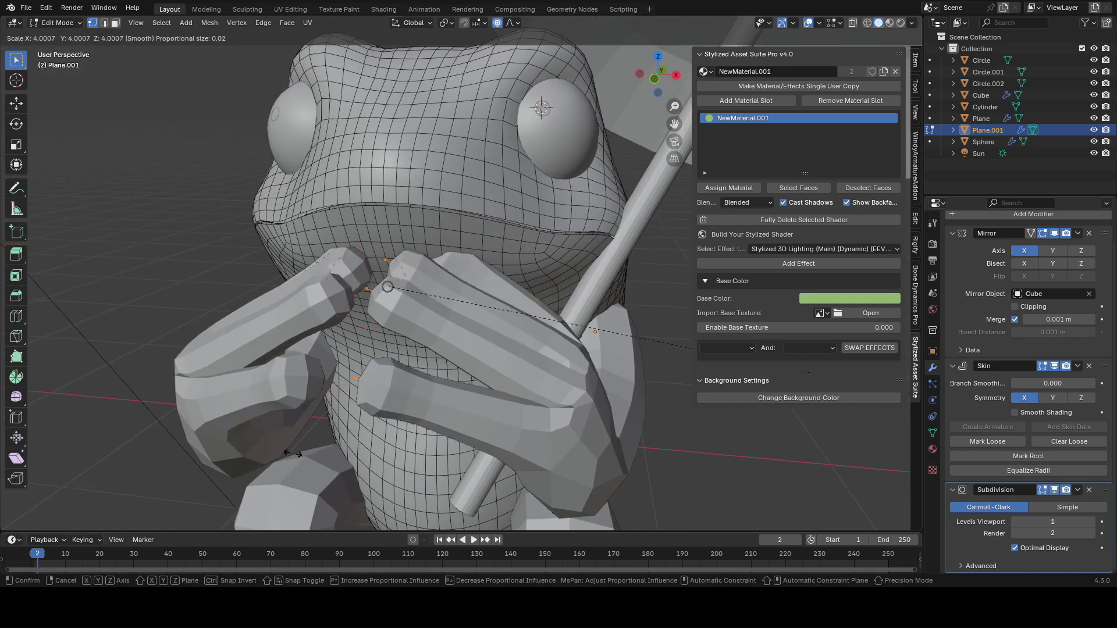
click(371, 462)
key(shift+alt+z)
scroll(546, 387, down, 5)
mouse_move(548, 386)
middle_down()
mouse_move(613, 400)
mouse_move(593, 429)
mouse_move(526, 401)
mouse_move(611, 379)
mouse_move(543, 403)
middle_up()
key(ctrl+a)
click(599, 429)
key(shift+alt+z)
scroll(524, 361, up, 3)
key(alt+z)
shift+click(359, 293)
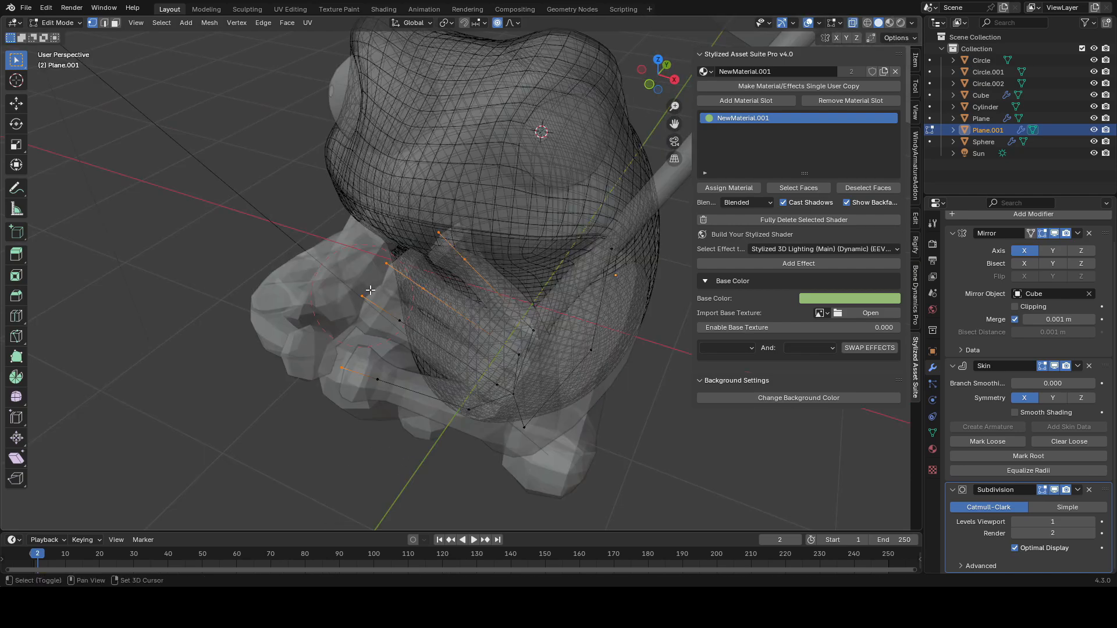
Step: Scale another set of finger vertices and resize their skin radii twice
key(alt+z)
mouse_move(527, 319)
middle_down()
mouse_move(594, 346)
mouse_move(541, 353)
mouse_move(535, 336)
mouse_move(593, 278)
mouse_move(588, 318)
mouse_move(525, 341)
middle_up()
key(s)
click(585, 346)
key(ctrl+a)
click(530, 349)
key(ctrl+a)
click(530, 319)
Step: Switch to the feet object, move the foot vertices about 0.27 m along Y, and save
key(Tab)
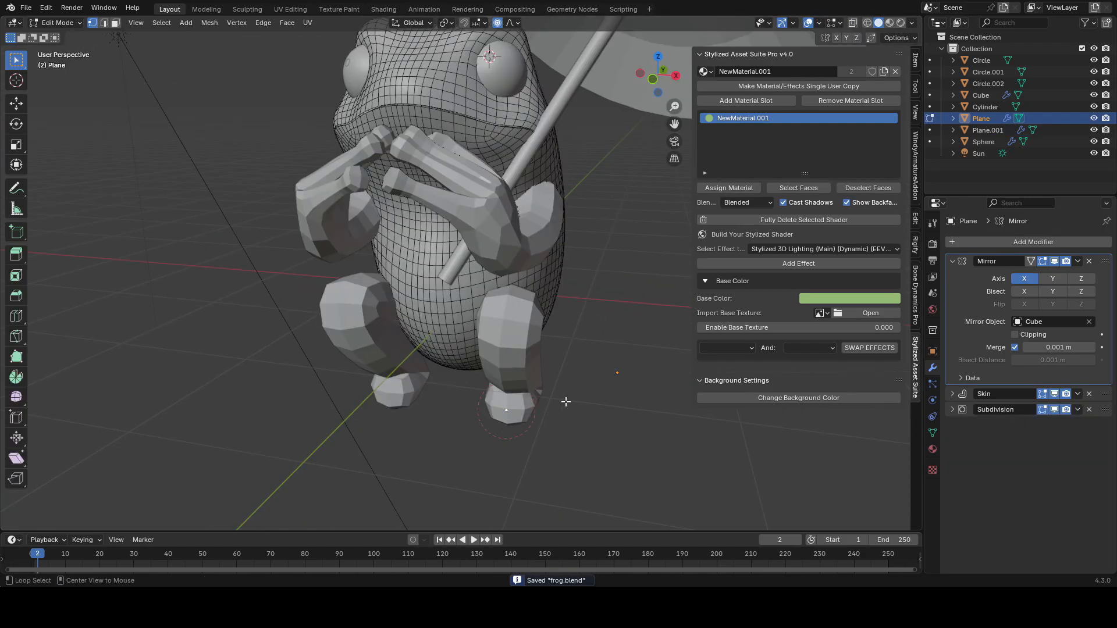
key(alt+z)
middle_drag(566, 399, 378, 279)
key(g)
key(y)
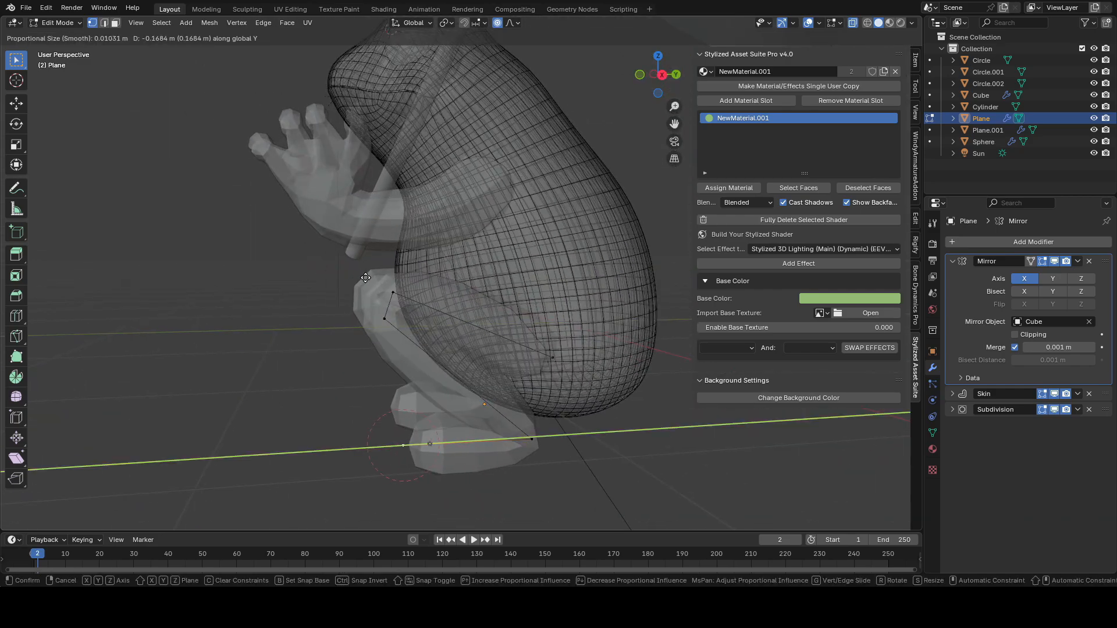
click(309, 296)
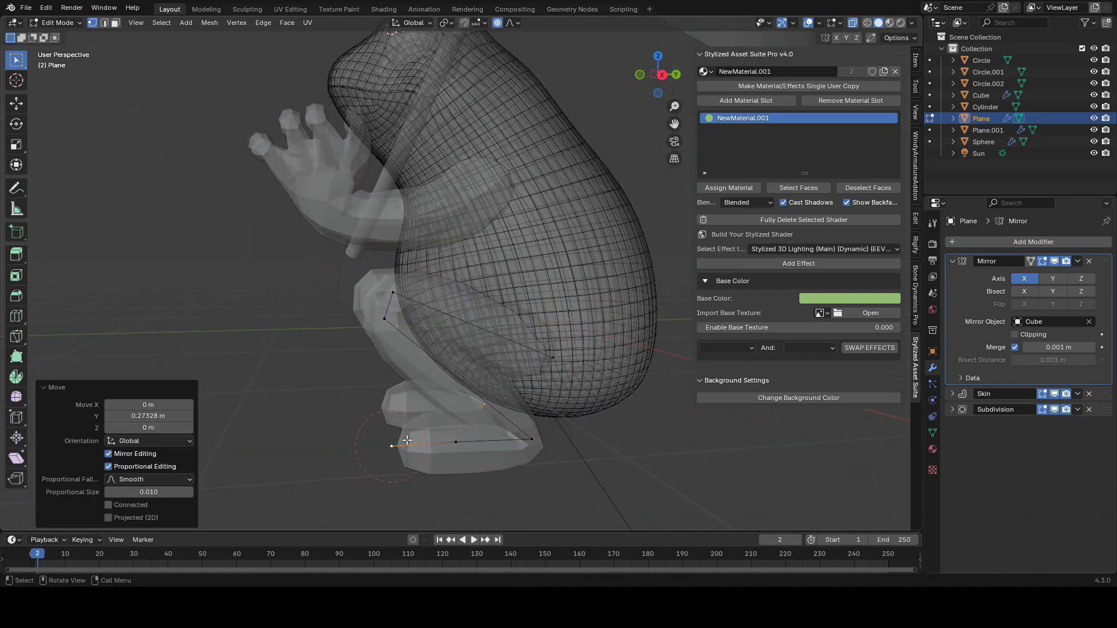
middle_drag(409, 442, 405, 396)
key(ctrl+s)
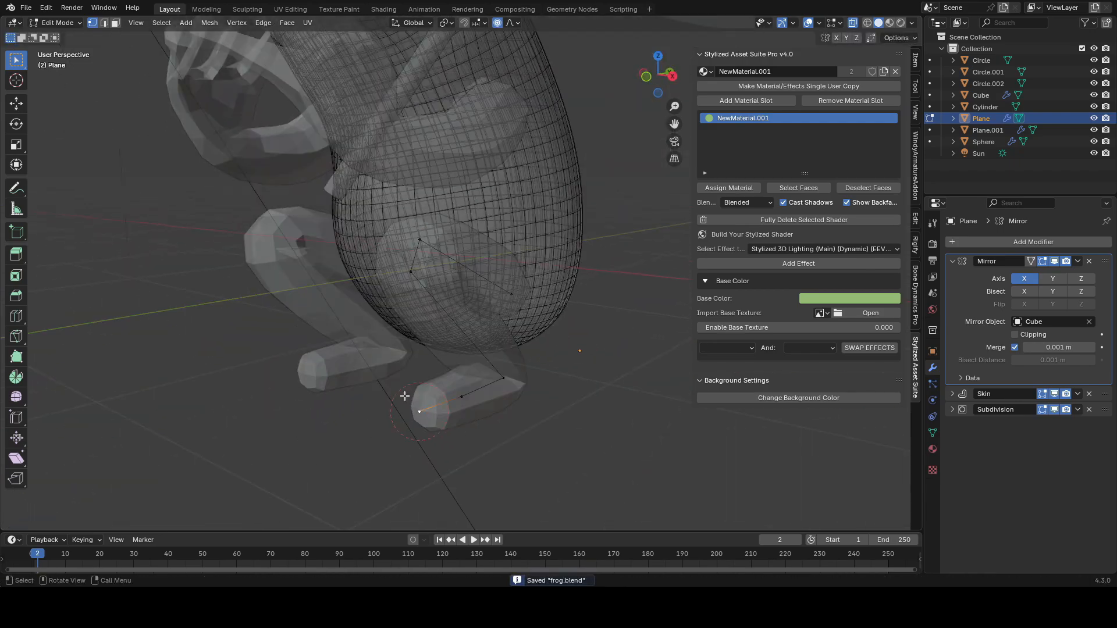
Step: Expand the Skin modifier, extrude toe edges from a foot vertex, and move them along X
click(952, 393)
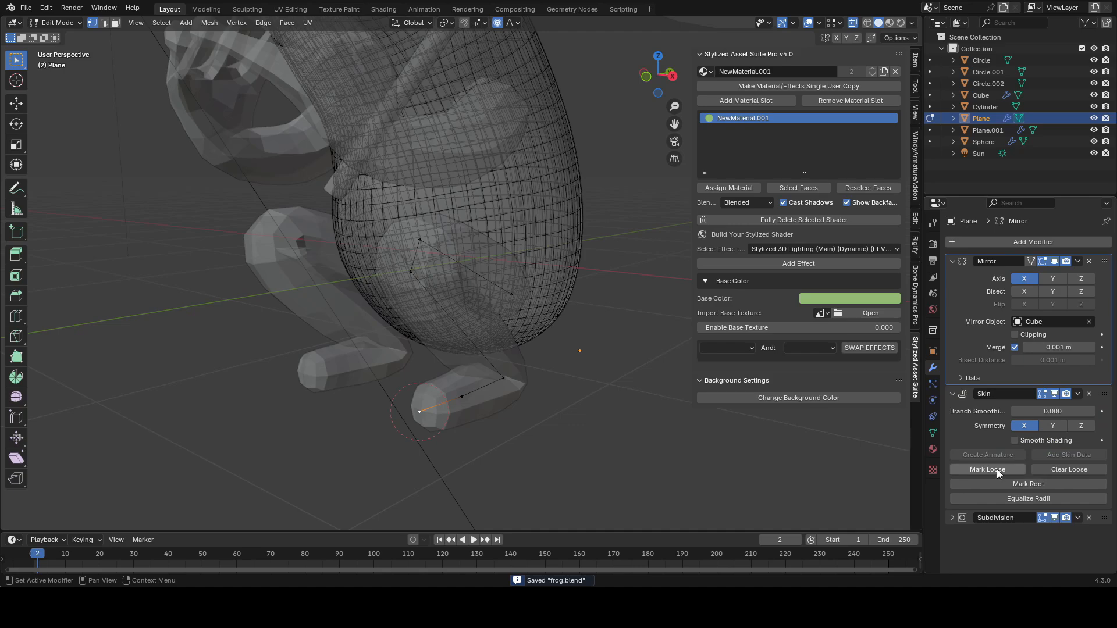
middle_drag(429, 367, 482, 404)
click(436, 429)
middle_drag(526, 374, 452, 392)
click(457, 351)
key(e)
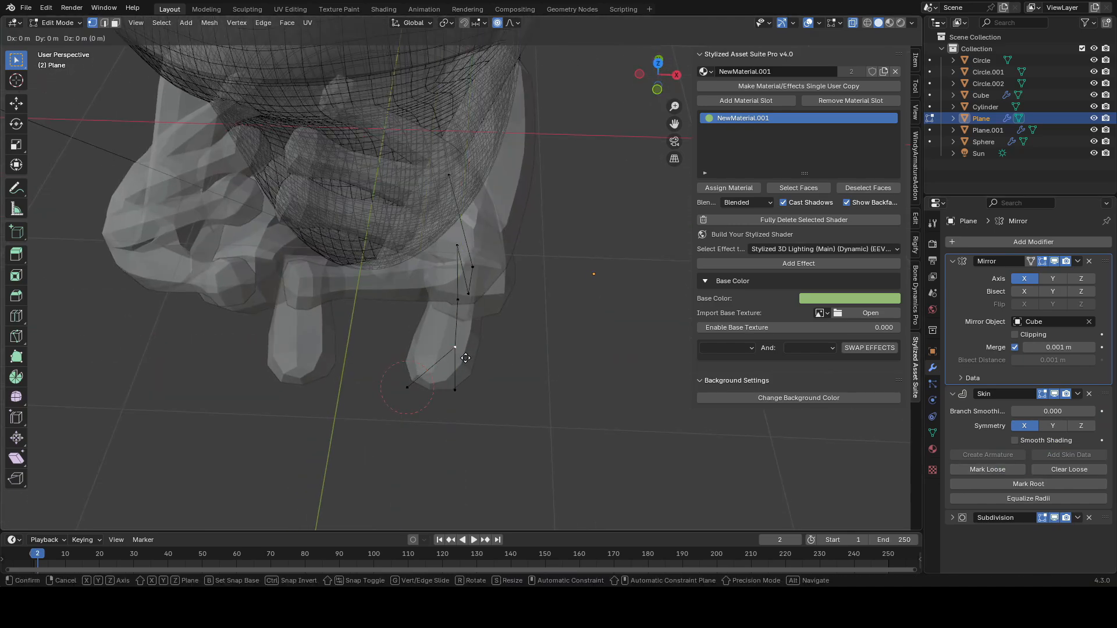
click(492, 388)
drag(513, 411, 388, 369)
key(g)
key(x)
click(372, 370)
Step: Extrude another toe along X from the foot and save the file
click(464, 350)
key(e)
key(x)
drag(375, 417, 376, 417)
middle_drag(375, 418, 534, 429)
click(450, 367)
key(ctrl+s)
Step: Reposition the toe vertices while excluding the Z axis, spreading them across the foot
click(531, 399)
key(g)
key(shift+z)
click(528, 386)
click(412, 371)
key(g)
key(shift+z)
click(531, 387)
click(493, 352)
key(g)
key(shift+z)
click(573, 382)
middle_drag(573, 382, 552, 290)
drag(549, 428, 418, 384)
middle_drag(557, 346, 466, 327)
Step: Extrude the four toe tips forward along Y
key(e)
key(y)
click(392, 326)
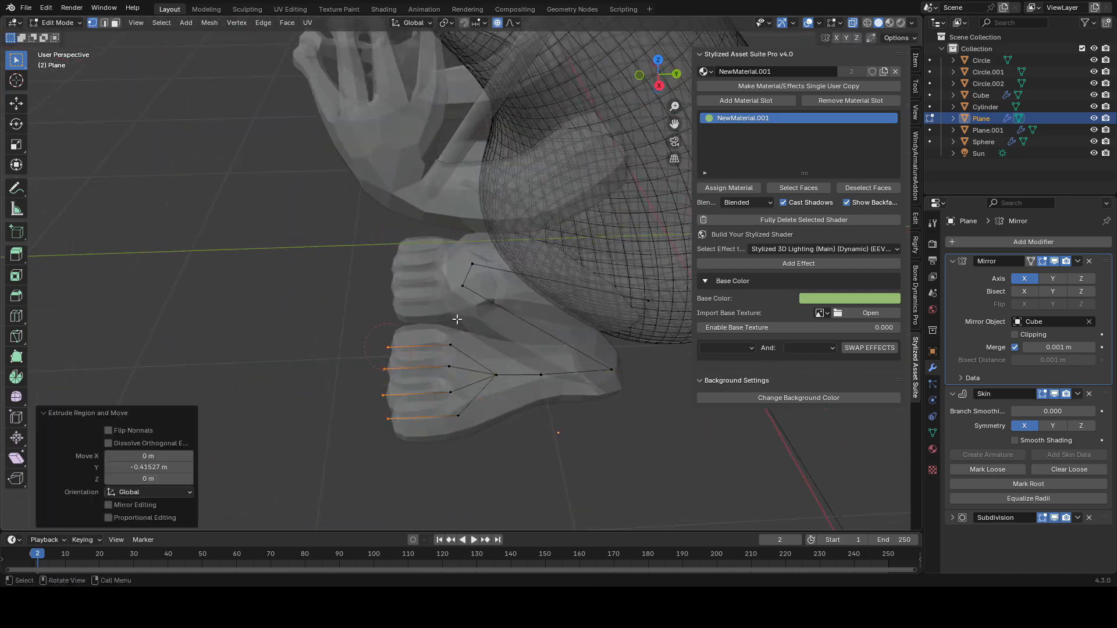
click(428, 355)
Step: Resize the skin radii of the selected toe vertices to 0.843
middle_drag(514, 341, 576, 319)
key(ctrl+a)
click(628, 372)
Step: Move individual toe vertices along X in X-ray view to even out the spacing of the toes across the foot
scroll(603, 326, down, 3)
key(alt+z)
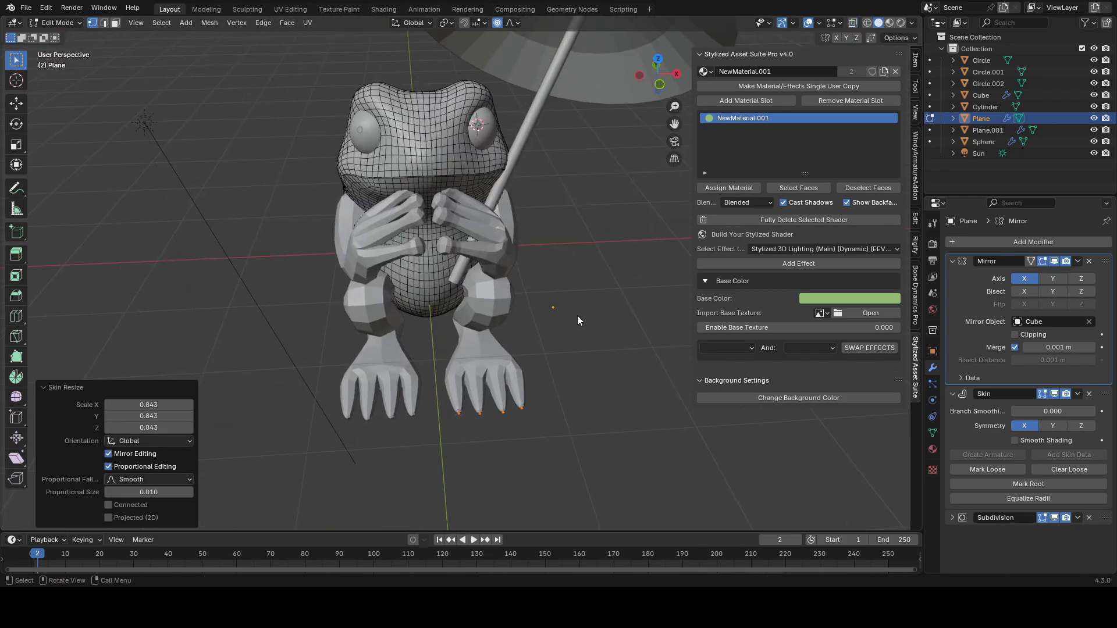
scroll(553, 326, up, 3)
key(alt+z)
key(g)
key(x)
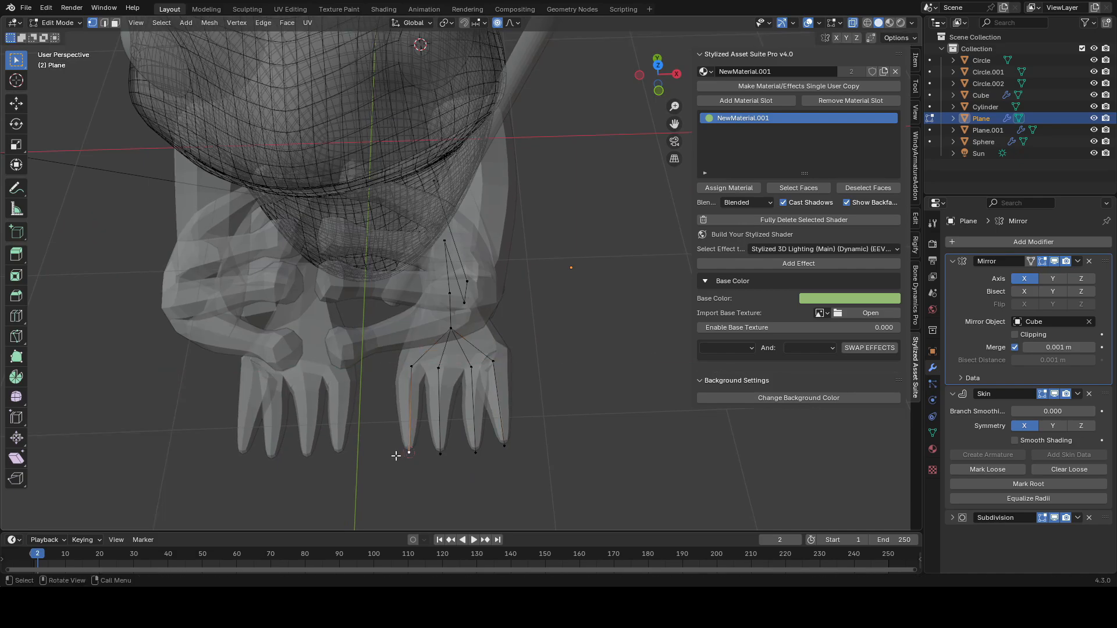
click(440, 444)
click(489, 362)
middle_drag(491, 364, 531, 369)
key(g)
key(x)
click(498, 349)
key(alt+z)
key(g)
click(474, 303)
key(g)
key(x)
click(521, 367)
key(alt+z)
middle_drag(508, 326, 507, 476)
click(505, 442)
click(440, 417)
click(423, 452)
key(alt+z)
middle_drag(423, 453, 456, 417)
Step: Vertex-slide toe vertices along their edges to refine the toe joints
scroll(539, 431, down, 4)
key(alt+z)
scroll(456, 417, up, 5)
drag(331, 500, 532, 407)
right_click(555, 324)
shift+drag(510, 351, 538, 429)
click(549, 314)
key(g)
key(g)
middle_drag(538, 429, 370, 428)
Step: Slide more toe vertices, then box-select the toes and scale their skin radii by 5
click(401, 372)
key(g)
key(g)
click(373, 427)
click(318, 416)
shift+drag(327, 379, 326, 381)
middle_drag(325, 381, 669, 343)
key(ctrl+a)
click(880, 267)
key(alt+z)
key(shift+alt+z)
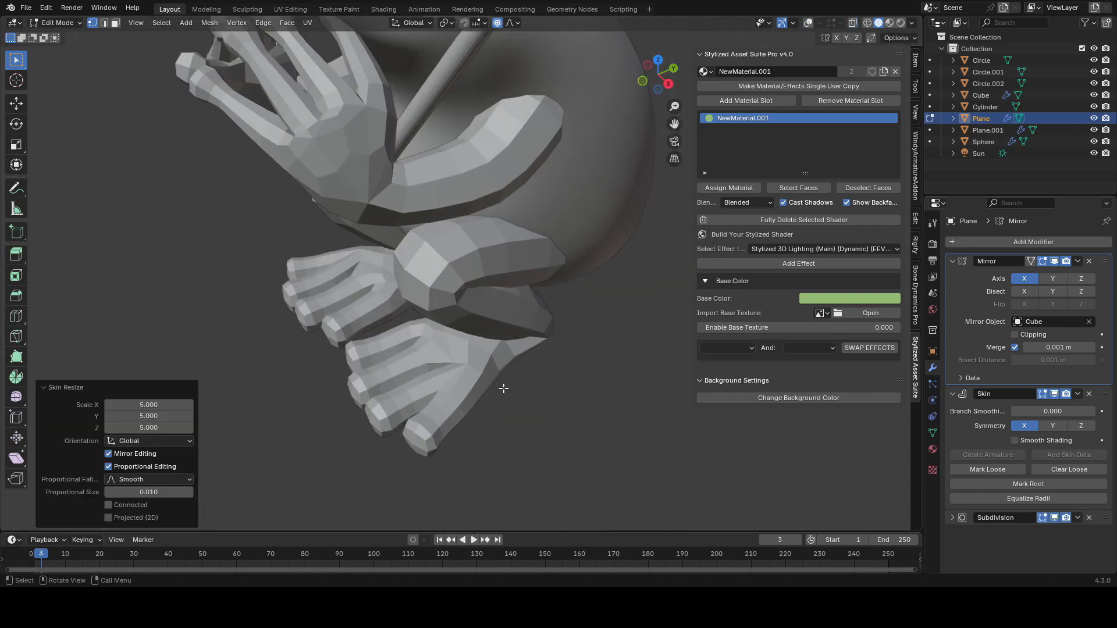
Step: Box-select another group of foot vertices and resize their skin radii
scroll(504, 389, down, 4)
middle_drag(504, 389, 529, 392)
key(shift+alt+z)
mouse_move(516, 399)
middle_down()
mouse_move(532, 407)
mouse_move(605, 387)
mouse_move(447, 389)
middle_up()
click(534, 410)
ctrl+click(535, 352)
click(386, 343)
key(ctrl+a)
click(488, 410)
key(alt+z)
scroll(489, 410, down, 5)
Step: Leave Edit Mode to check the feet and save the file
key(Tab)
key(shift+alt+z)
key(ctrl+s)
key(z)
key(Tab)
key(shift+alt+z)
key(alt+z)
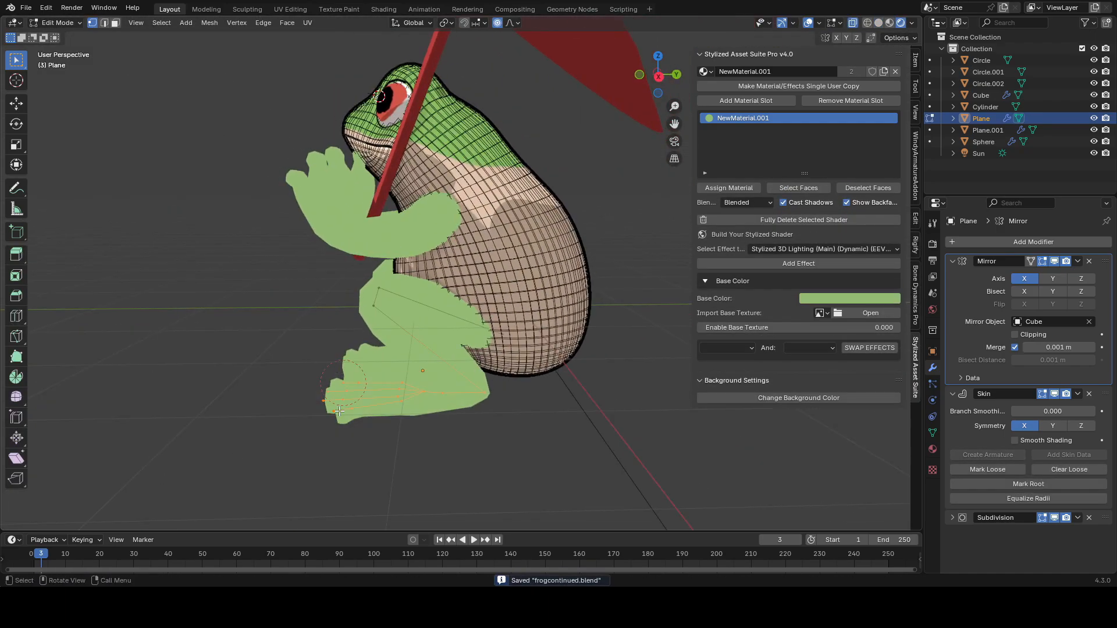
Step: Reposition a vertex at the back of the foot in side view
shift+click(374, 310)
key(g)
key(z)
right_click(381, 327)
key(g)
right_click(386, 306)
shift+click(381, 293)
key(g)
click(425, 397)
middle_drag(424, 393, 490, 367)
scroll(552, 350, up, 2)
Step: Box-select the foot vertices, resize their skin radii, leave Edit Mode and save the file
key(Tab)
click(451, 302)
key(Tab)
click(465, 264)
middle_drag(523, 249, 582, 296)
key(shift+alt+z)
key(ctrl+a)
click(567, 277)
key(ctrl+a)
key(Escape)
key(Tab)
key(ctrl+s)
Step: Select the hands and feet objects and duplicate them 20 m along X as backup copies
click(500, 367)
key(shift+alt+z)
key(shift+alt+z)
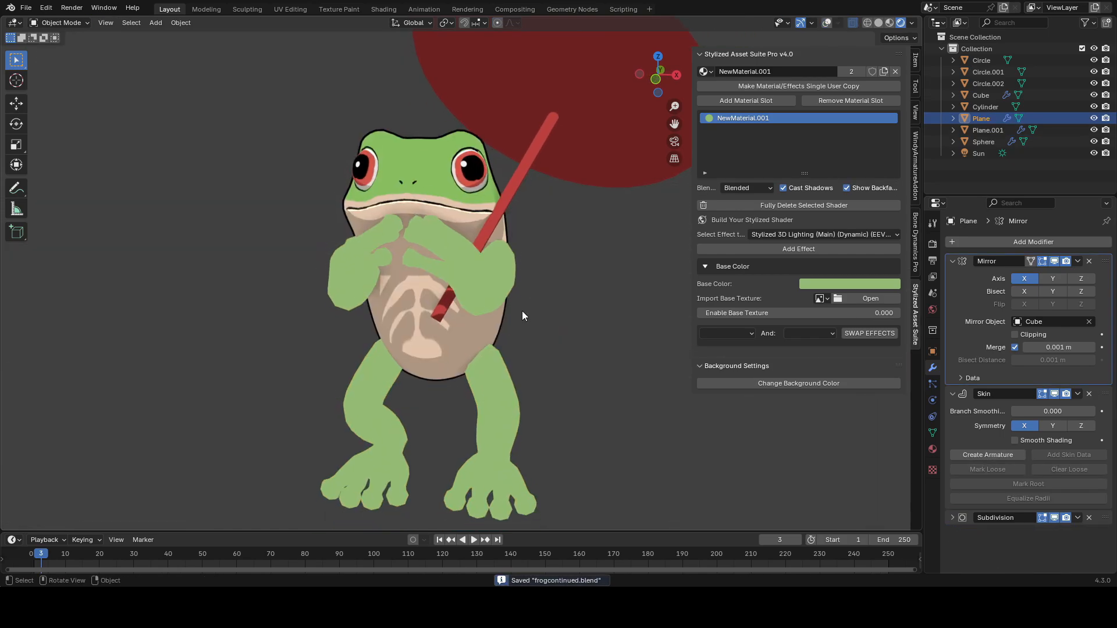
key(shift+alt+z)
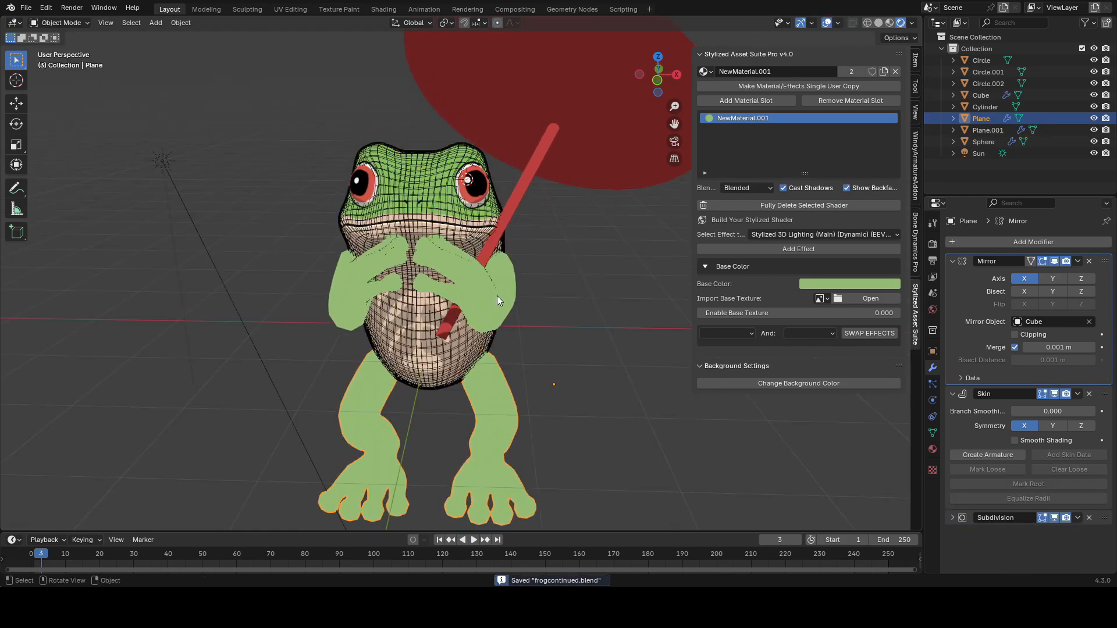
scroll(496, 299, down, 3)
click(489, 291)
shift+middle_drag(502, 278, 485, 306)
shift+click(463, 368)
scroll(547, 326, down, 3)
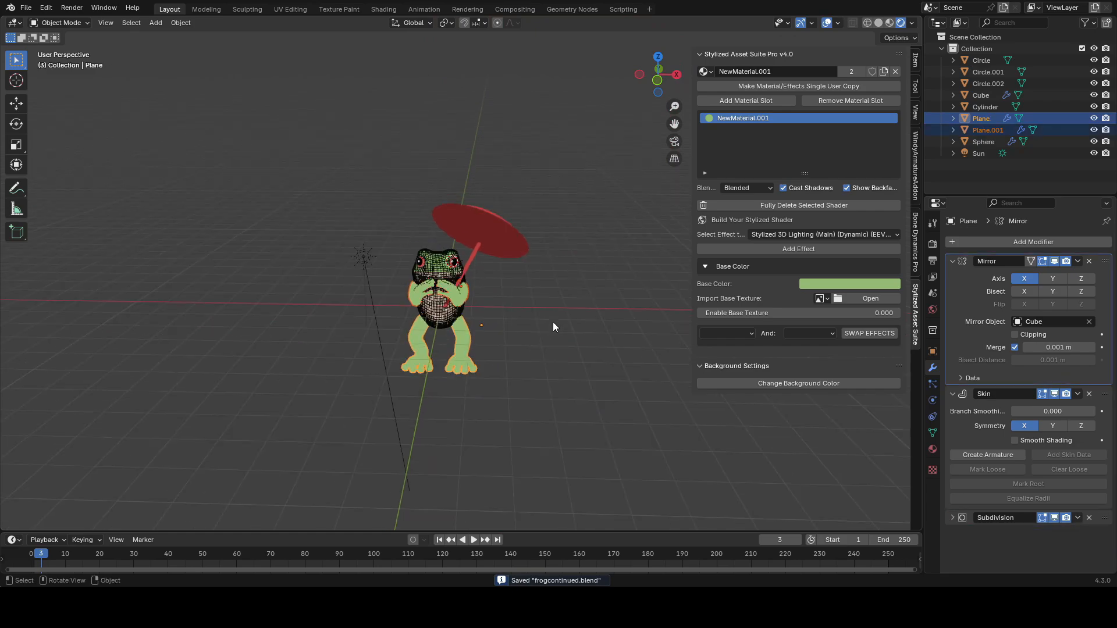
key(shift+d)
key(x)
key(Return)
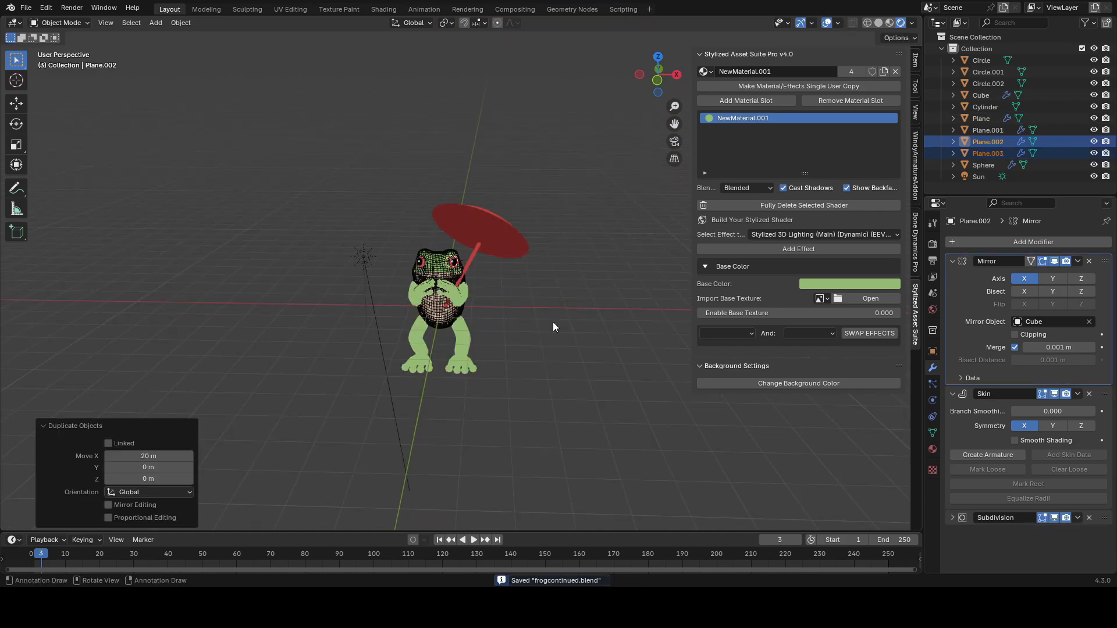
scroll(563, 311, down, 6)
middle_drag(571, 316, 595, 318)
click(591, 315)
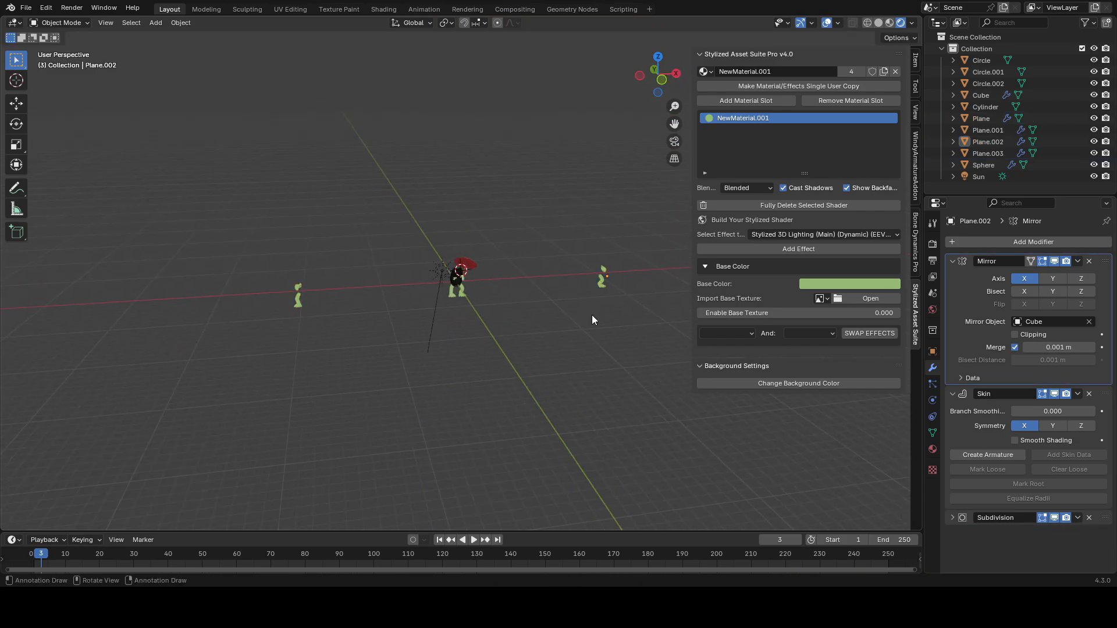
Step: Select the feet object, frame it in view and save the file
scroll(469, 313, up, 4)
click(473, 314)
key(KP_Decimal)
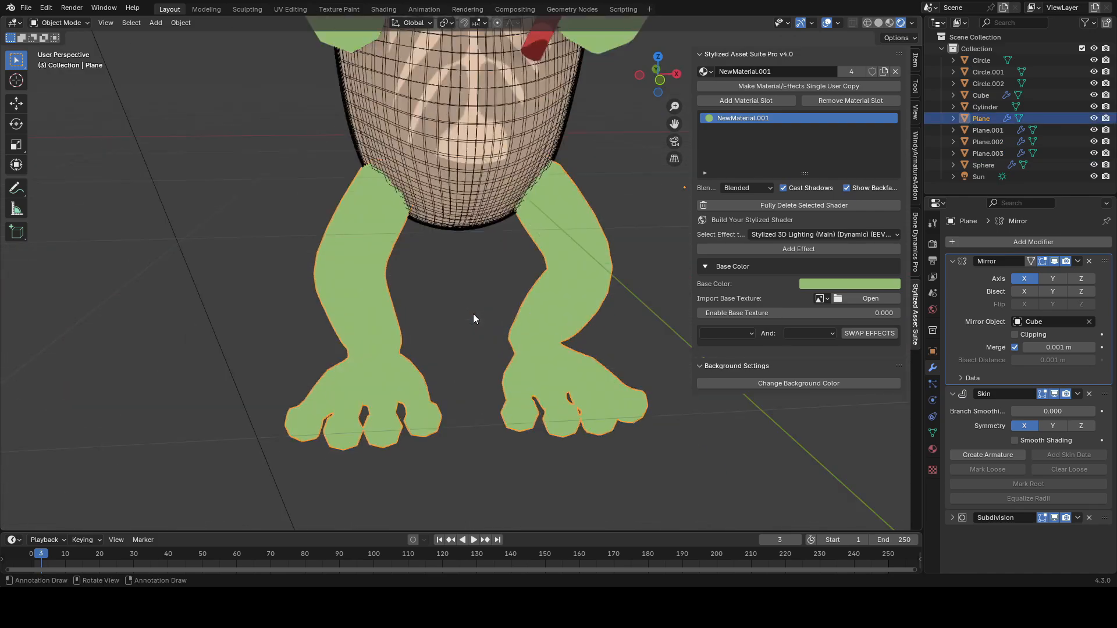
key(ctrl+s)
scroll(509, 266, down, 5)
scroll(490, 277, up, 3)
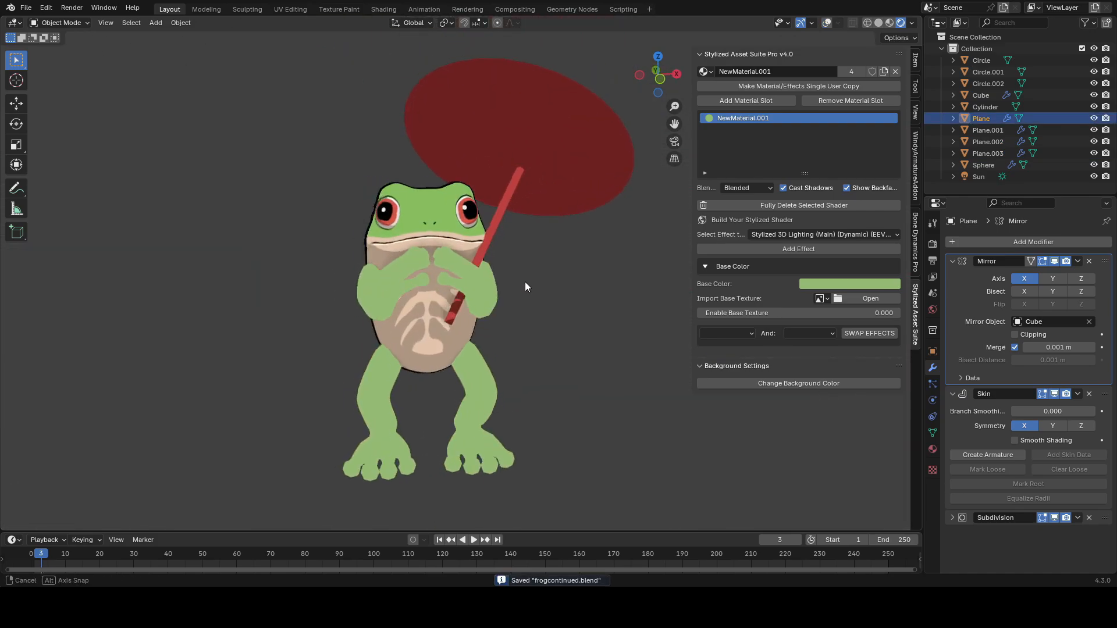
Step: On the hands object, delete the Mirror modifier and apply the Skin and Subdivision modifiers
click(505, 278)
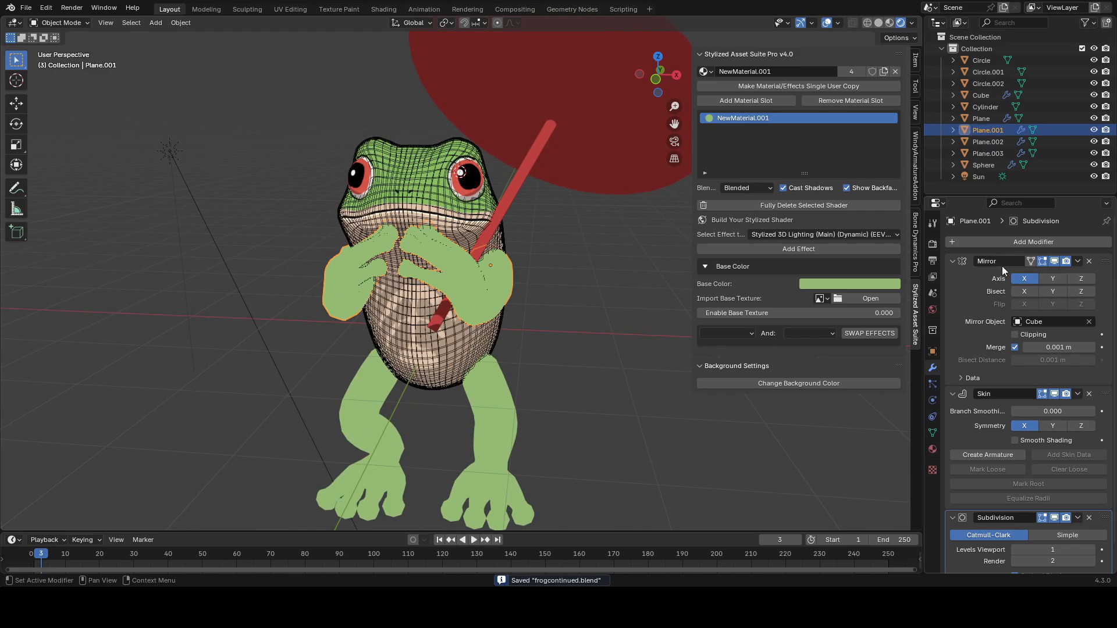
click(1089, 262)
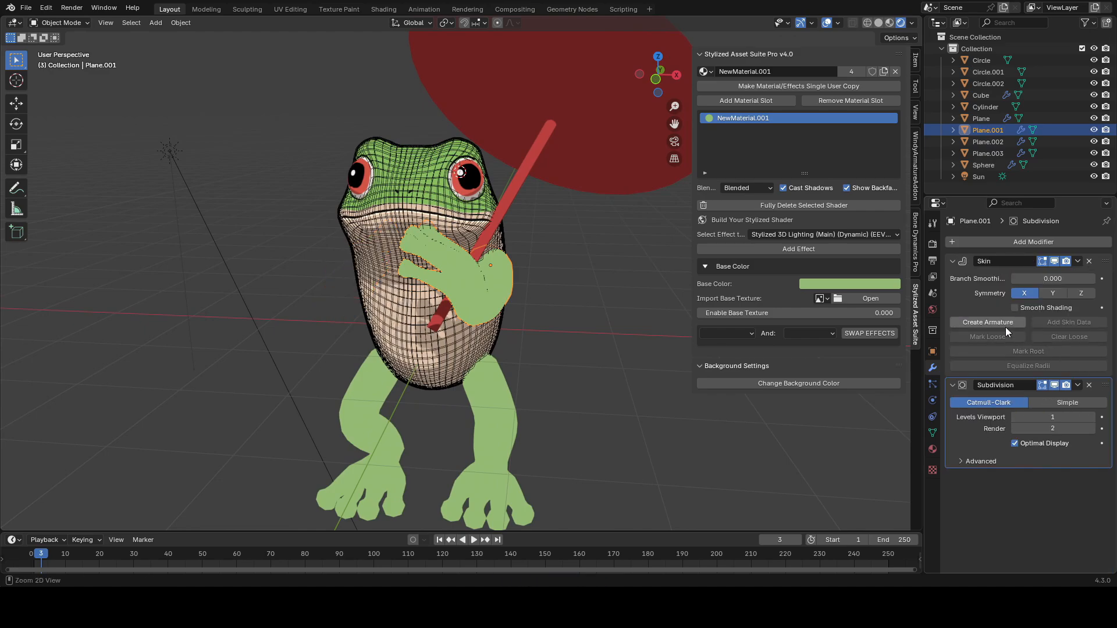
key(ctrl+x)
key(ctrl+s)
key(ctrl+x)
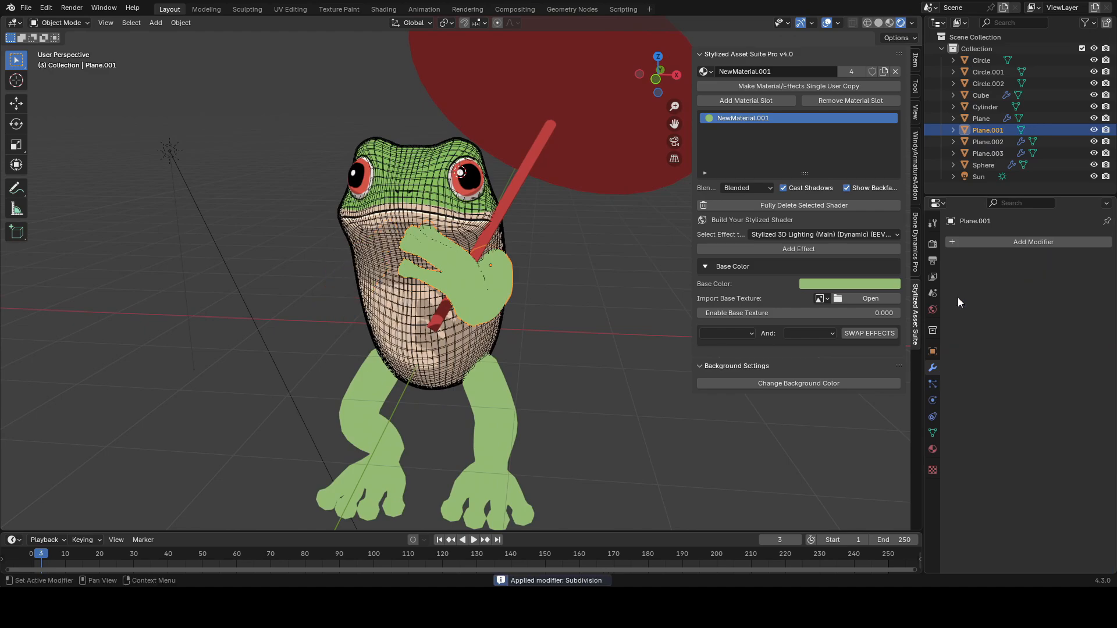
Step: Add a Mirror modifier to the hands using the body (Cube) as mirror object, and save
scroll(603, 347, up, 3)
click(1008, 243)
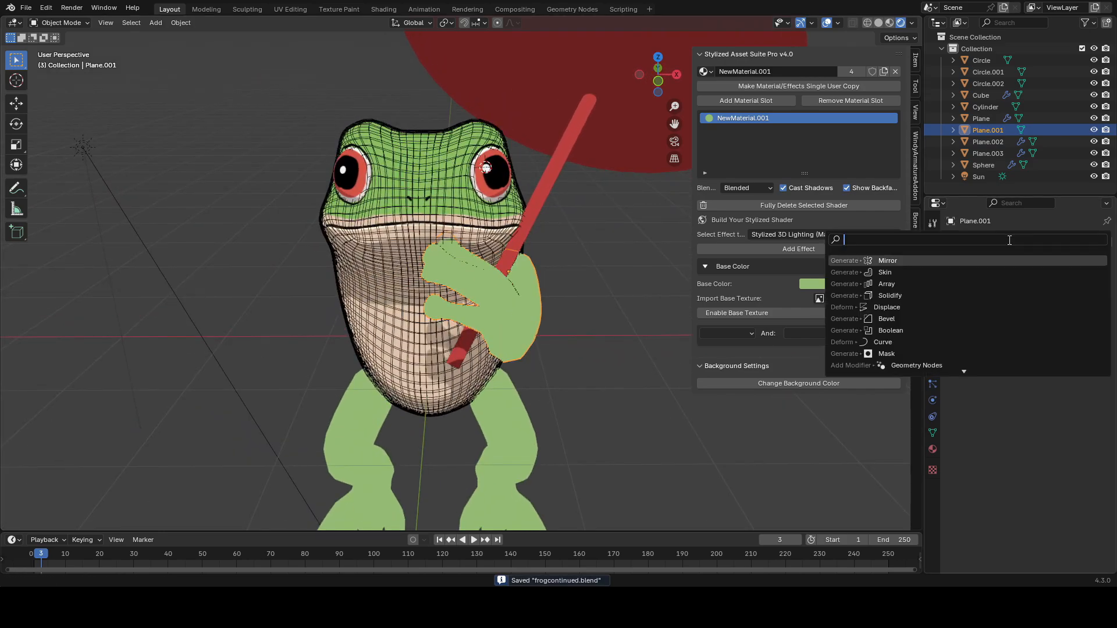
key(Return)
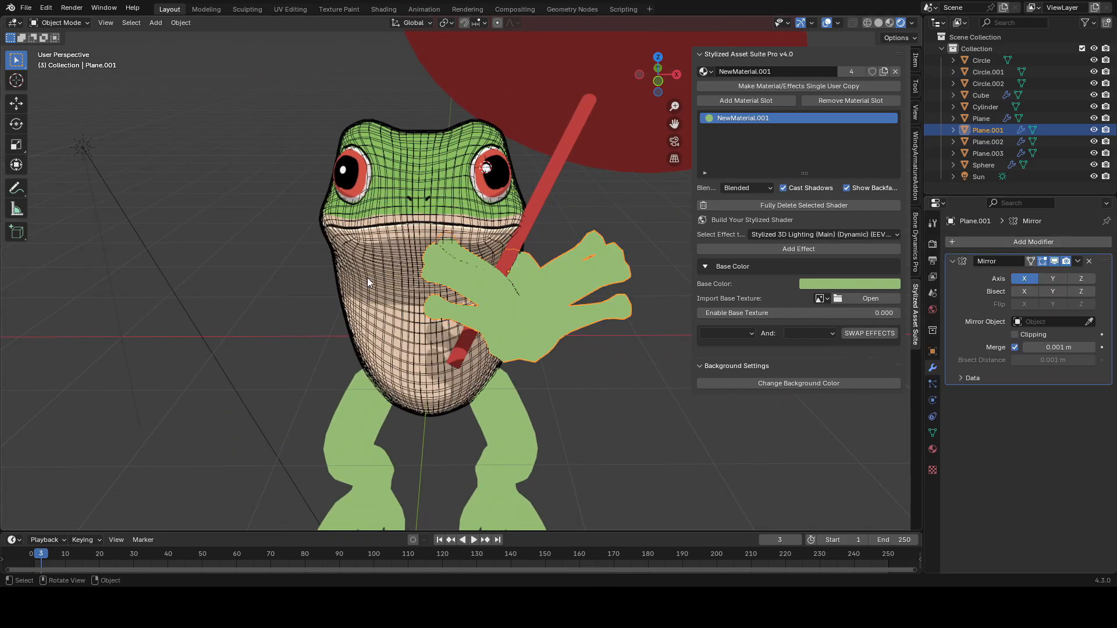
click(388, 291)
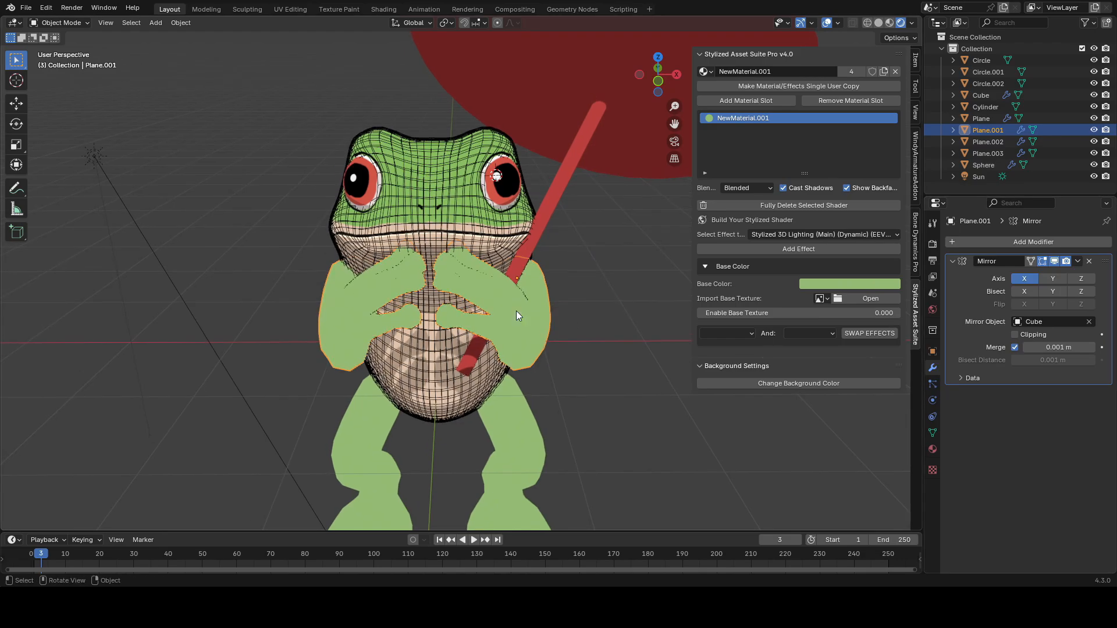
key(ctrl+s)
Step: In Edit Mode, loop-select an edge loop on the arm mesh and adjust it with Shrink/Fatten
key(Tab)
middle_drag(564, 311, 610, 299)
scroll(611, 304, up, 3)
key(2)
click(391, 285)
scroll(390, 285, up, 5)
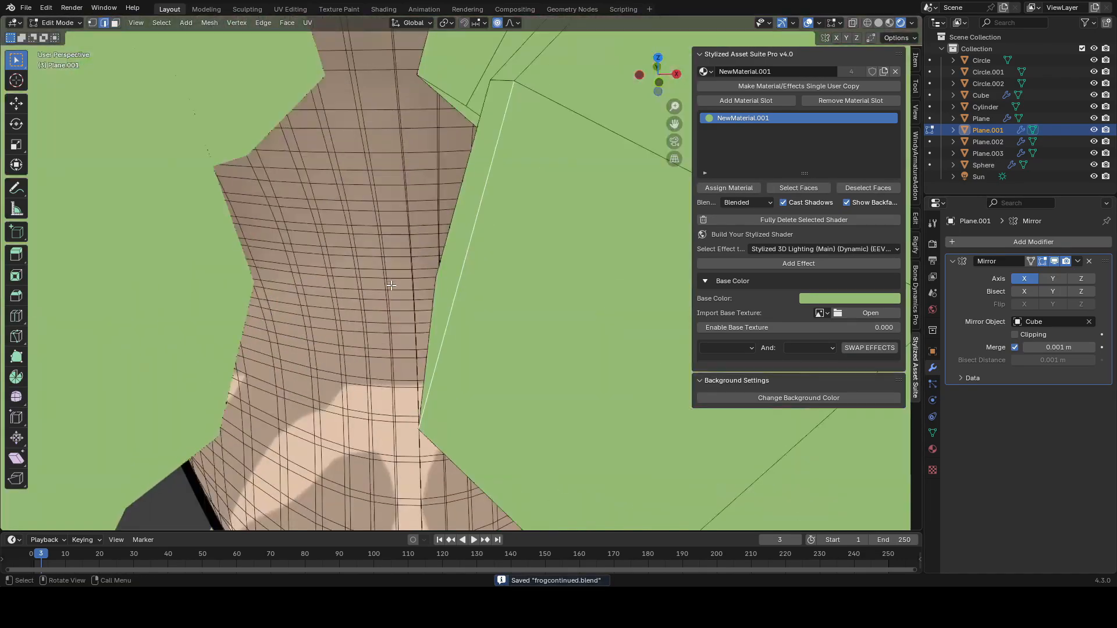
scroll(440, 311, down, 3)
mouse_move(508, 280)
middle_down()
mouse_move(400, 215)
mouse_move(529, 280)
middle_up()
key(alt+z)
key(alt+z)
key(alt+s)
click(533, 281)
key(shift+alt+z)
Step: Loop-select another edge loop on the hand and Shrink/Fatten it by 0.0204 m with proportional editing
scroll(532, 281, down, 4)
scroll(526, 341, up, 6)
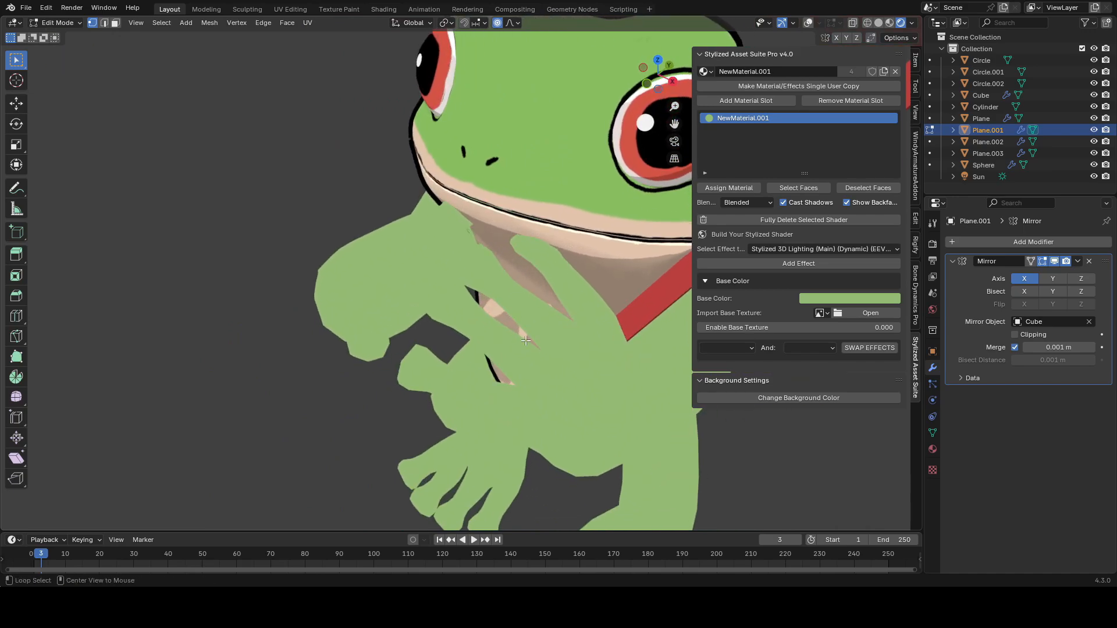
click(526, 338)
middle_drag(525, 338, 567, 319)
key(alt+s)
click(529, 326)
Step: Leave Edit Mode, select the feet object and save the file
scroll(567, 318, down, 3)
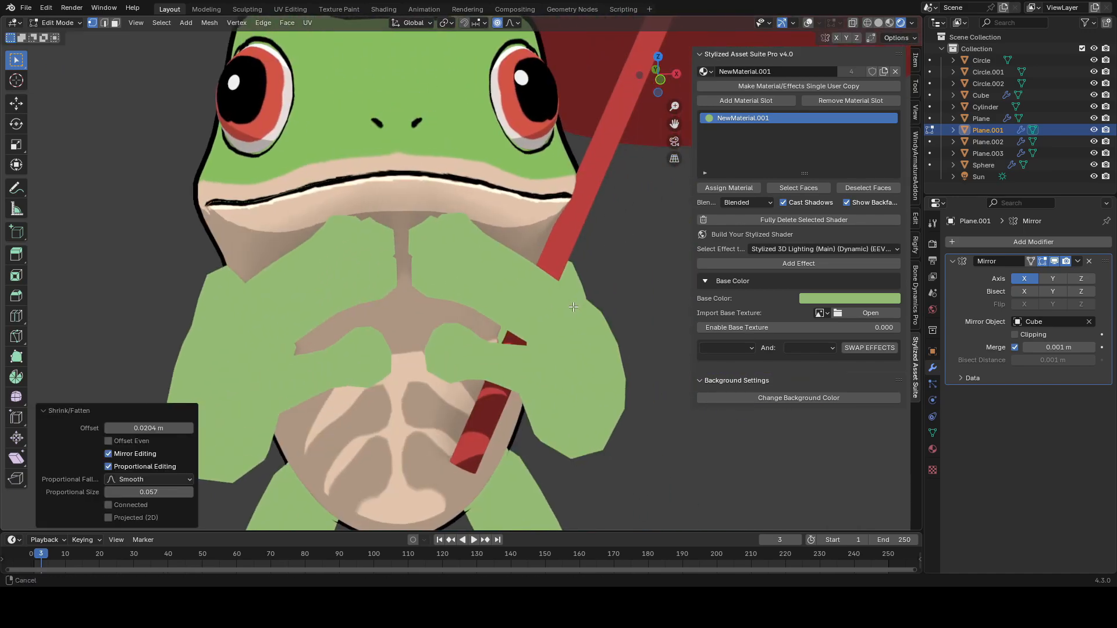
scroll(547, 318, up, 3)
key(shift+alt+z)
scroll(524, 317, down, 6)
key(Tab)
click(510, 316)
key(ctrl+s)
scroll(511, 316, up, 1)
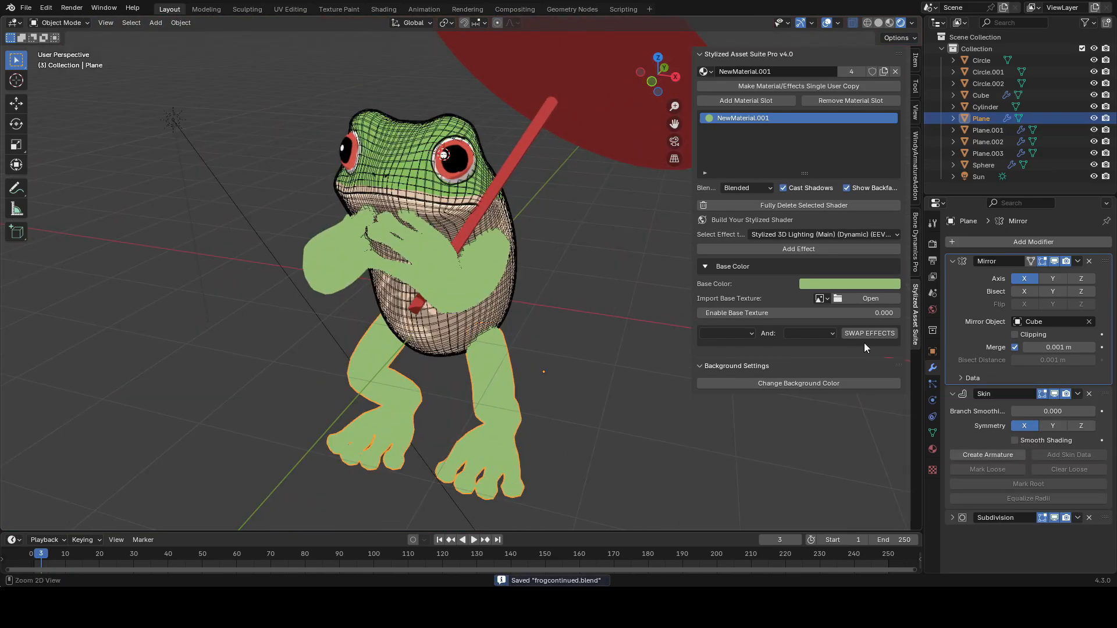
Step: Delete the feet's Mirror modifier and apply their Skin and Subdivision modifiers
click(1090, 261)
key(ctrl+a)
key(ctrl+a)
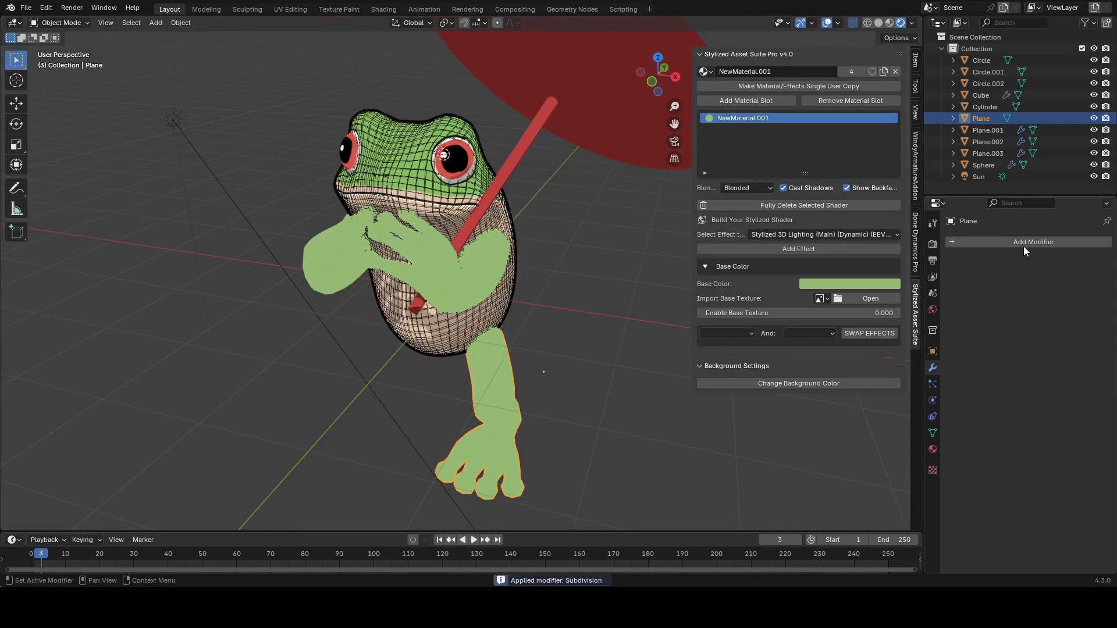
Step: Add a Mirror modifier to the feet, using the frog body as the mirror object
click(1022, 244)
text(mir)
key(Return)
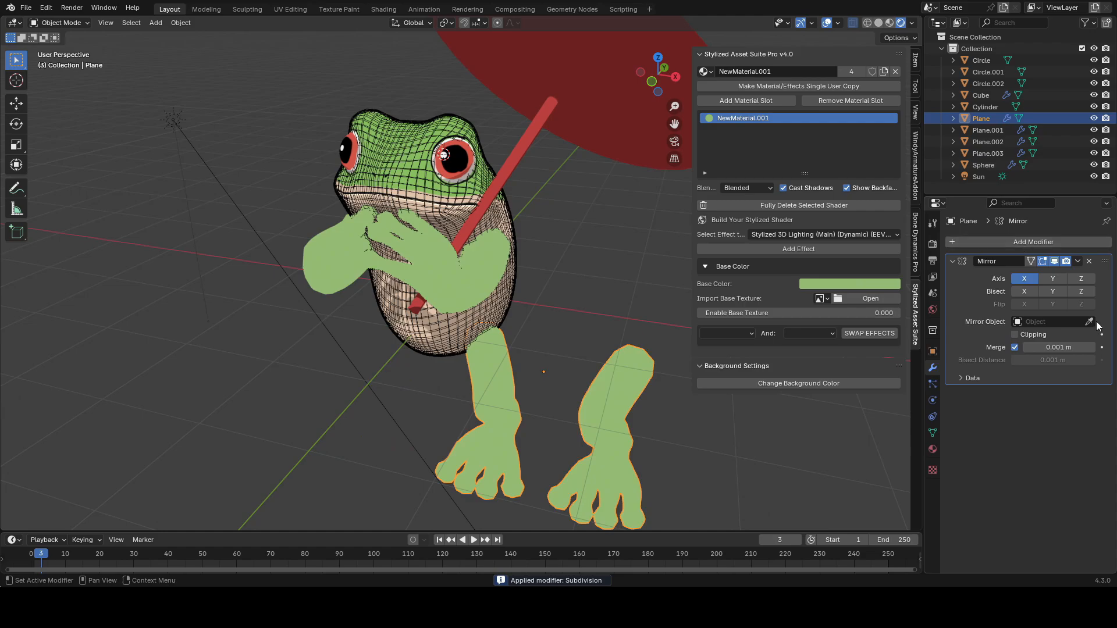
click(508, 303)
Step: In Edit Mode, box-select the feet vertices and move them up along the Z axis
key(Tab)
key(KP_Decimal)
key(ctrl+s)
scroll(517, 293, down, 6)
middle_drag(518, 292, 536, 363)
key(g)
key(z)
click(533, 375)
key(Tab)
Step: Add a level-1 Subdivision modifier to the feet and save the file
key(ctrl+1)
scroll(555, 345, down, 5)
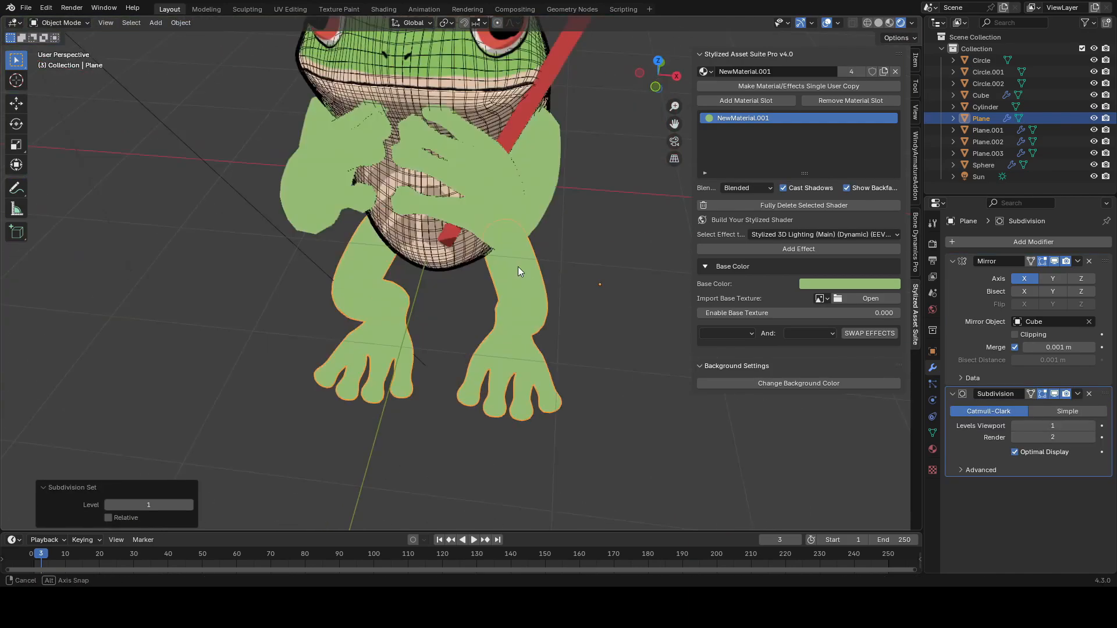
click(530, 275)
key(ctrl+s)
Step: Add an Object Outline effect to the hands' material
click(795, 234)
click(569, 348)
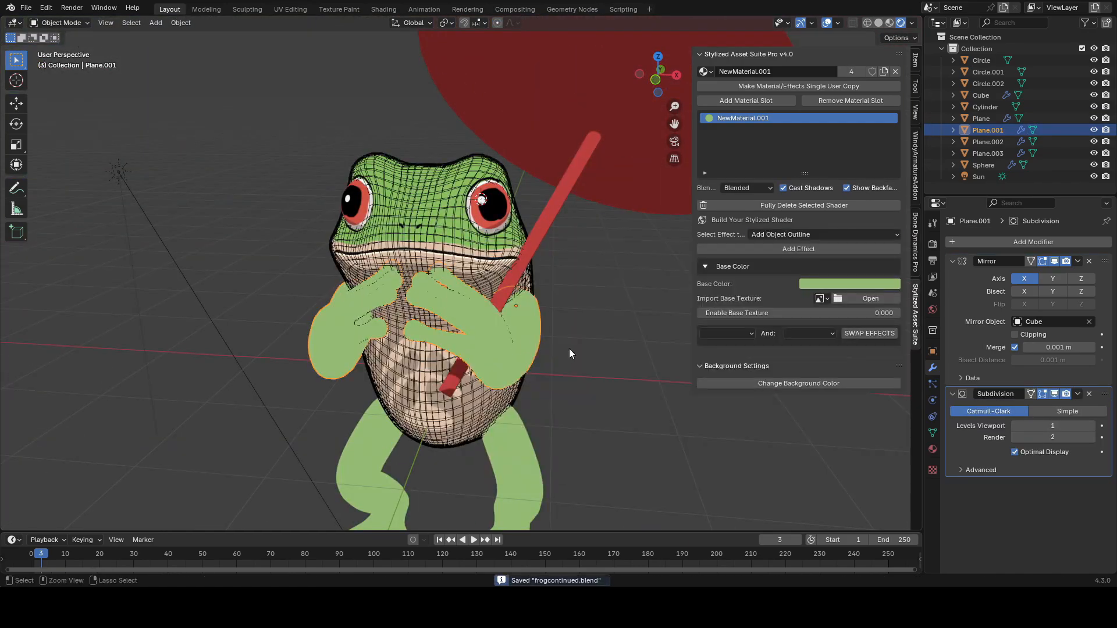
drag(801, 270, 807, 270)
click(826, 22)
Step: Inspect the Texture Paint and other shader effects on the body and hands materials
middle_drag(518, 466, 512, 449)
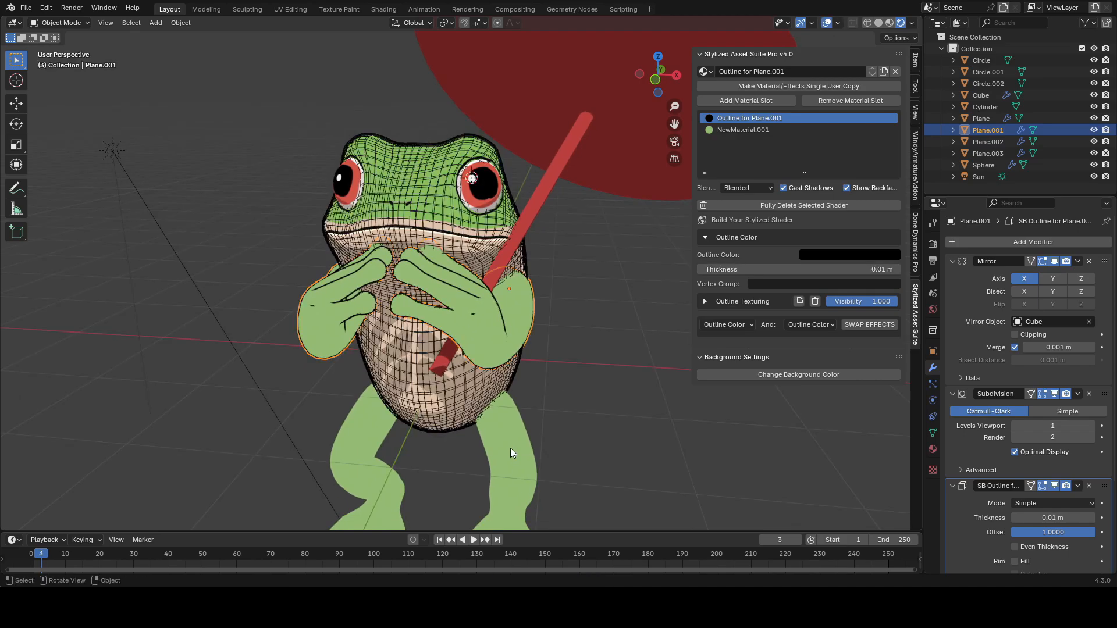
click(511, 450)
key(ctrl+s)
click(460, 262)
click(708, 369)
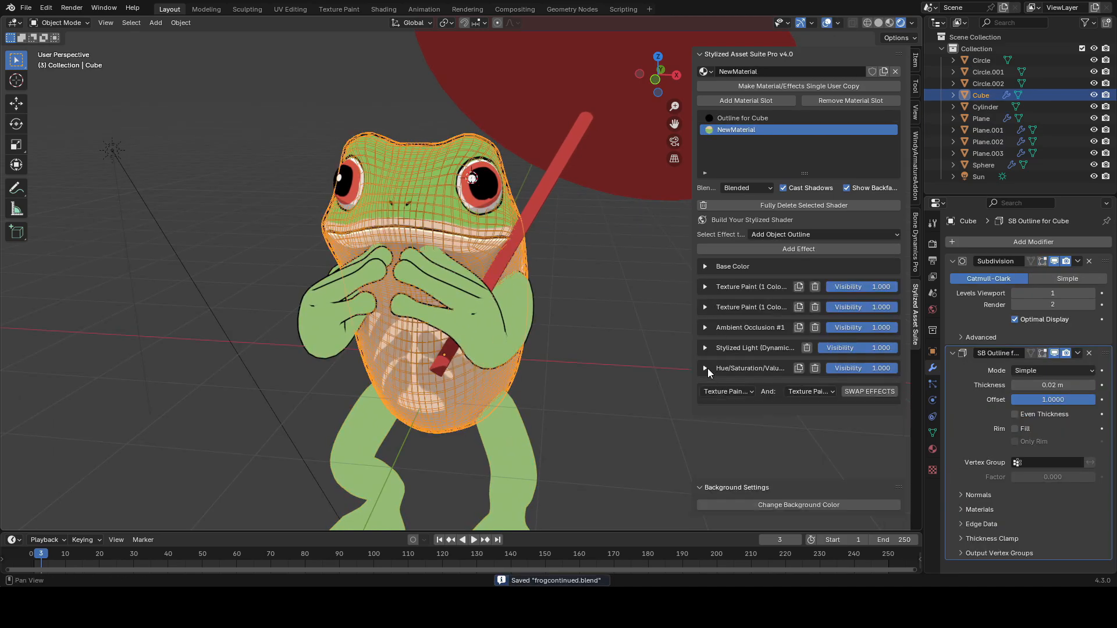
click(707, 306)
click(707, 306)
click(707, 287)
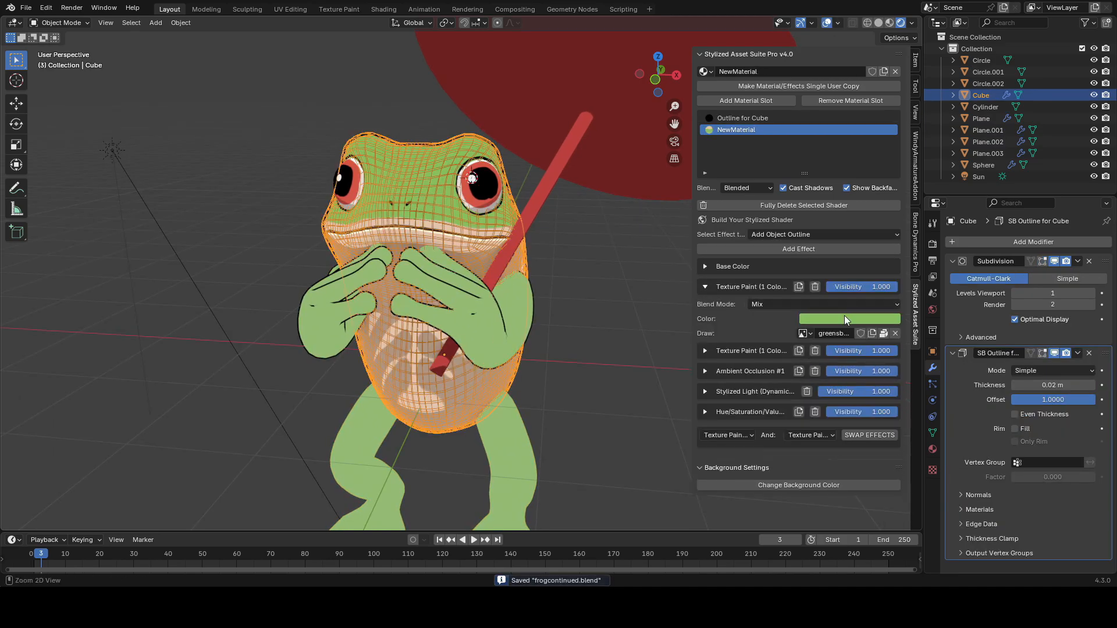
click(452, 324)
click(731, 132)
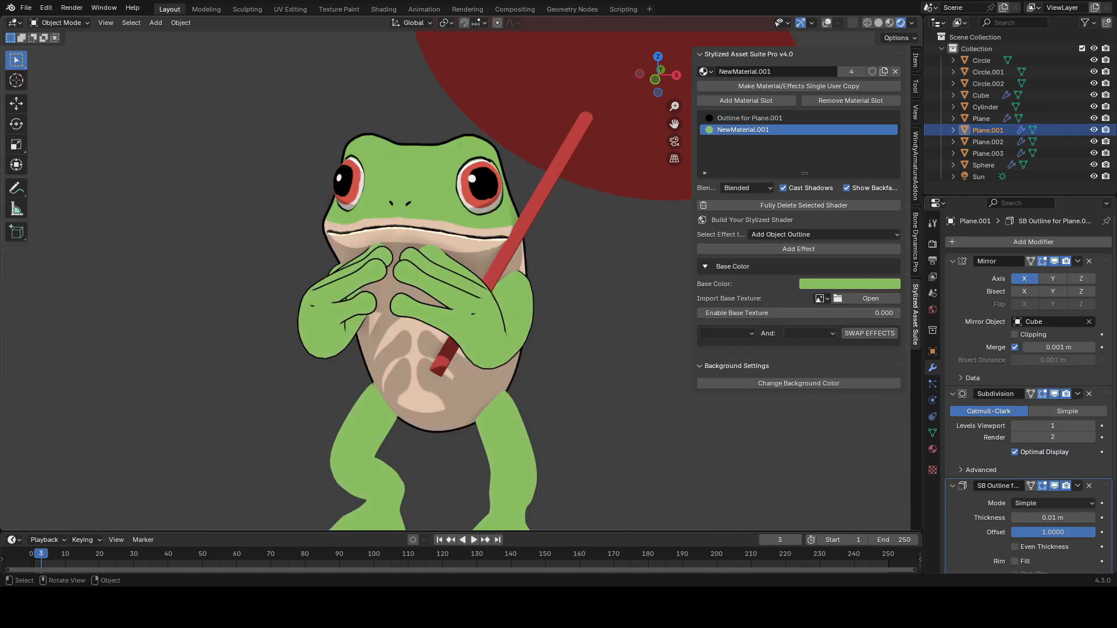
key(ctrl+s)
Step: Add a Stylized 3D Lighting effect to the feet's material and adjust its settings
key(shift+alt+z)
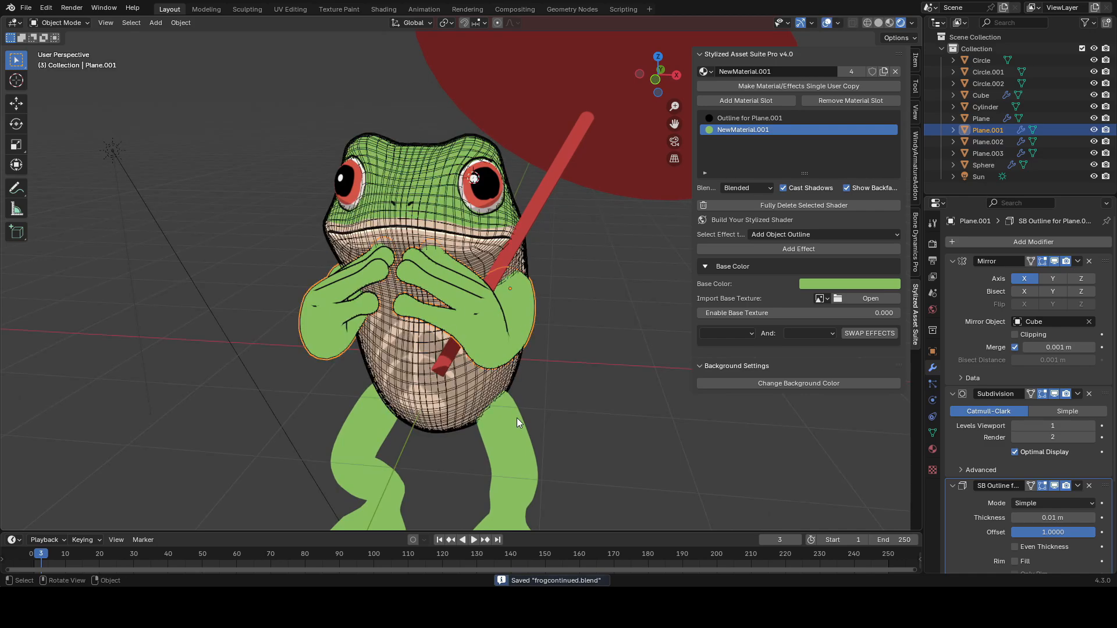
click(517, 418)
key(shift+alt+z)
Step: Add a Stylized 3D Lighting effect to the hands' material
key(shift+alt+z)
key(shift+alt+z)
click(790, 251)
scroll(579, 333, down, 2)
shift+middle_drag(578, 333, 586, 325)
scroll(585, 324, up, 2)
click(704, 237)
drag(756, 269, 779, 269)
mouse_move(599, 337)
middle_down()
mouse_move(531, 339)
mouse_move(500, 323)
mouse_move(605, 328)
middle_up()
scroll(545, 330, down, 2)
scroll(582, 302, up, 2)
click(514, 278)
key(shift+alt+z)
click(804, 234)
click(524, 272)
click(723, 266)
click(784, 249)
Step: Set the hands' Stylized Light slider to -0.880 and save the file
key(shift+alt+z)
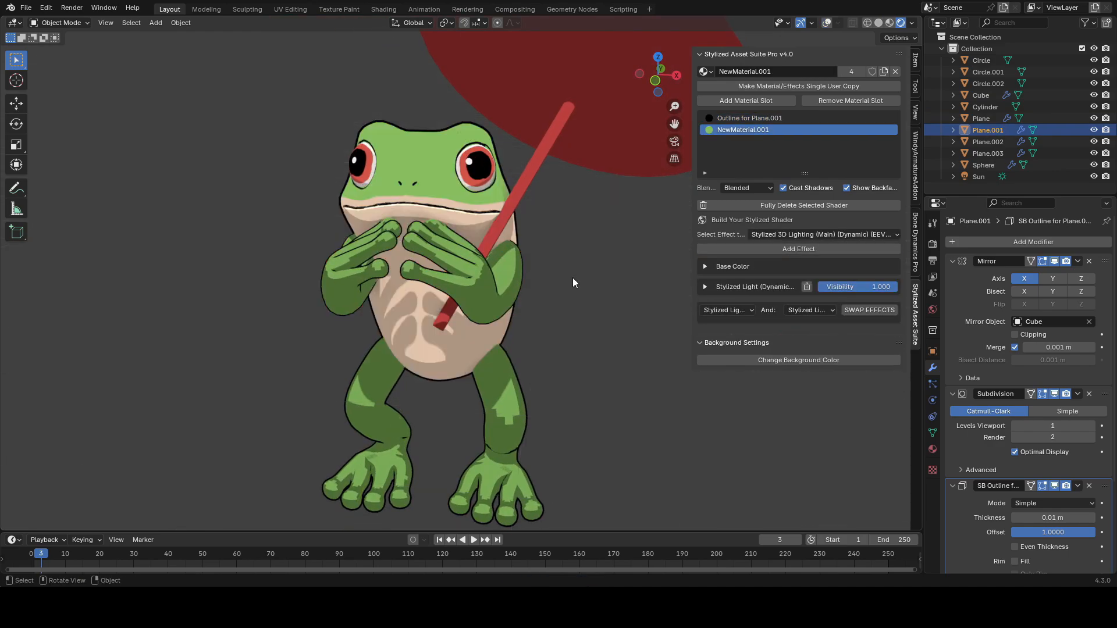
click(704, 288)
key(shift+alt+z)
shift+click(515, 392)
right_click(610, 360)
click(588, 256)
click(486, 305)
key(shift+alt+z)
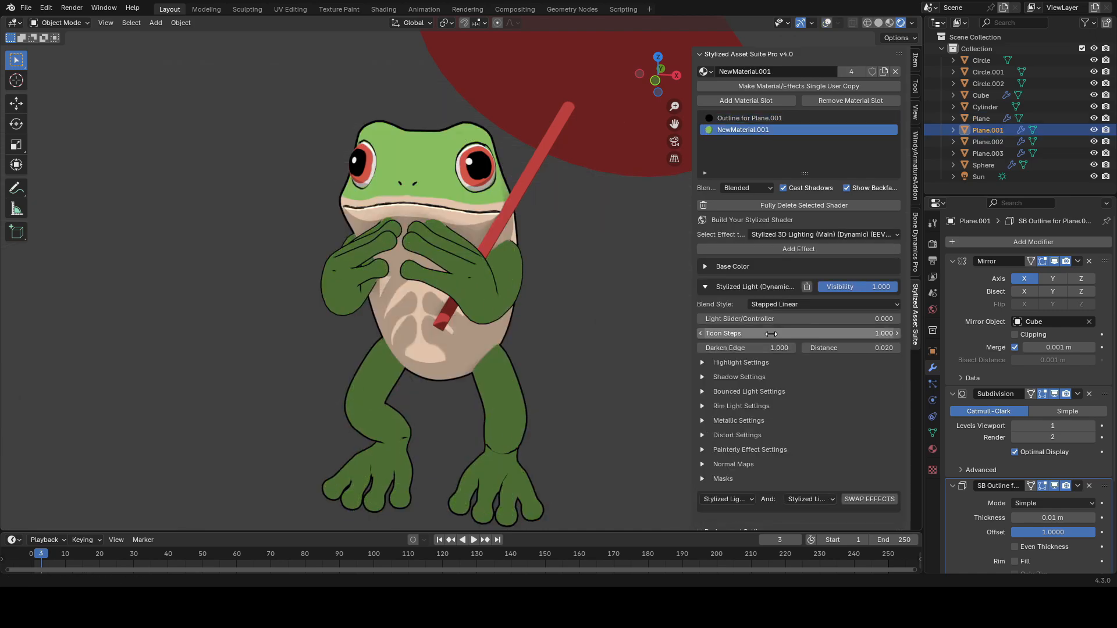
drag(797, 319, 756, 318)
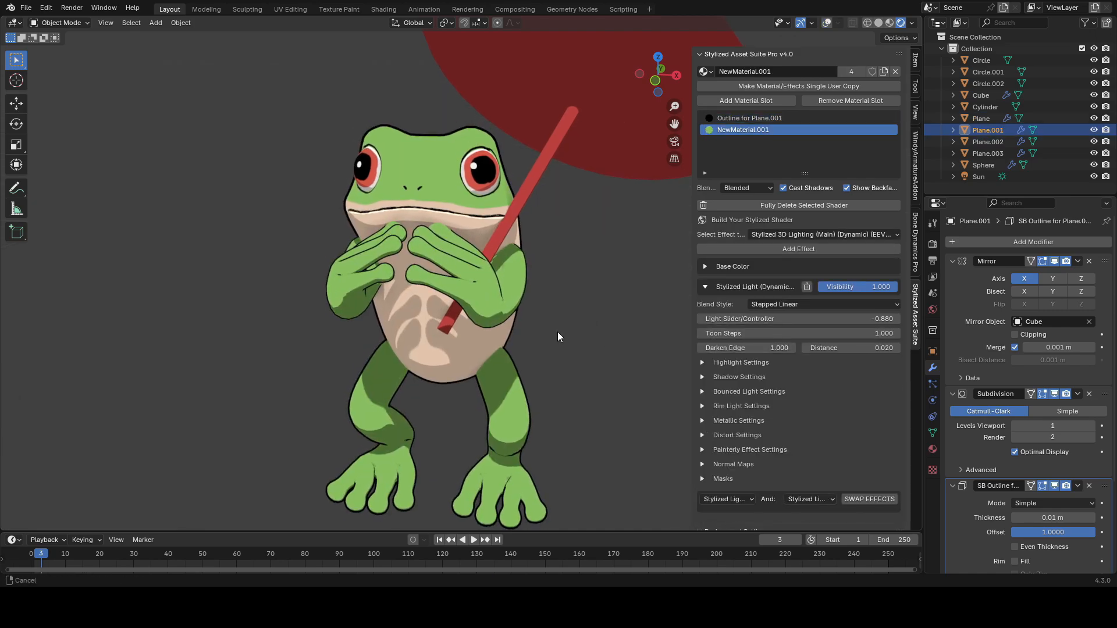
key(ctrl+s)
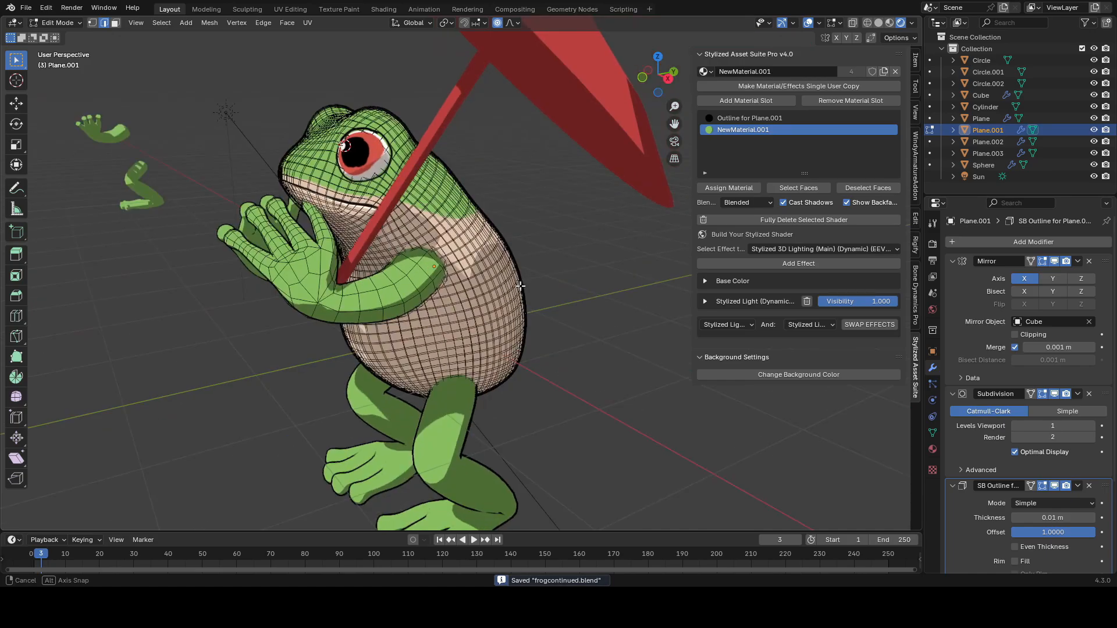
Step: Examine the hand mesh around the umbrella handle in Edit Mode, toggling X-ray
middle_drag(423, 327, 465, 320)
ctrl+click(470, 322)
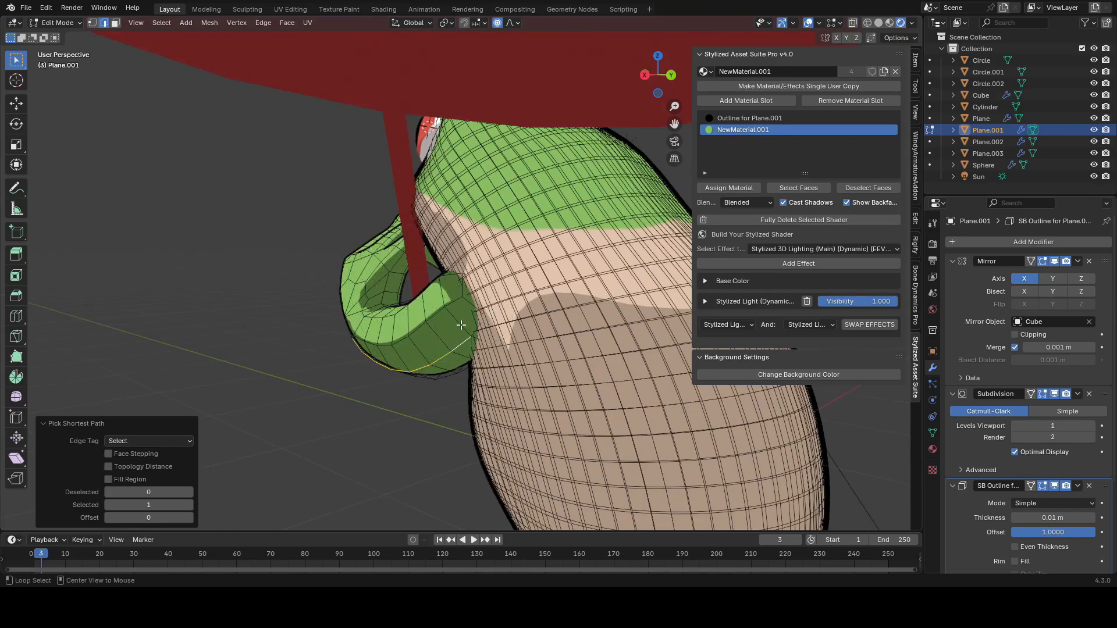
alt+shift+click(461, 324)
middle_drag(512, 317, 401, 378)
scroll(462, 351, up, 2)
ctrl+click(463, 328)
key(ctrl+z)
ctrl+click(424, 342)
middle_drag(463, 329, 488, 254)
scroll(499, 312, up, 3)
key(ctrl+s)
key(alt+z)
key(alt+z)
key(ctrl+s)
Step: Run an Edge menu operation on the selected hand edges and leave Edit Mode
scroll(526, 341, down, 4)
key(ctrl+e)
click(562, 353)
scroll(561, 354, down, 3)
key(3)
key(a)
key(alt+a)
mouse_move(585, 330)
click(646, 330)
key(Tab)
Step: Inspect the feet mesh in Edit Mode using box selections and X-ray
click(526, 351)
key(Tab)
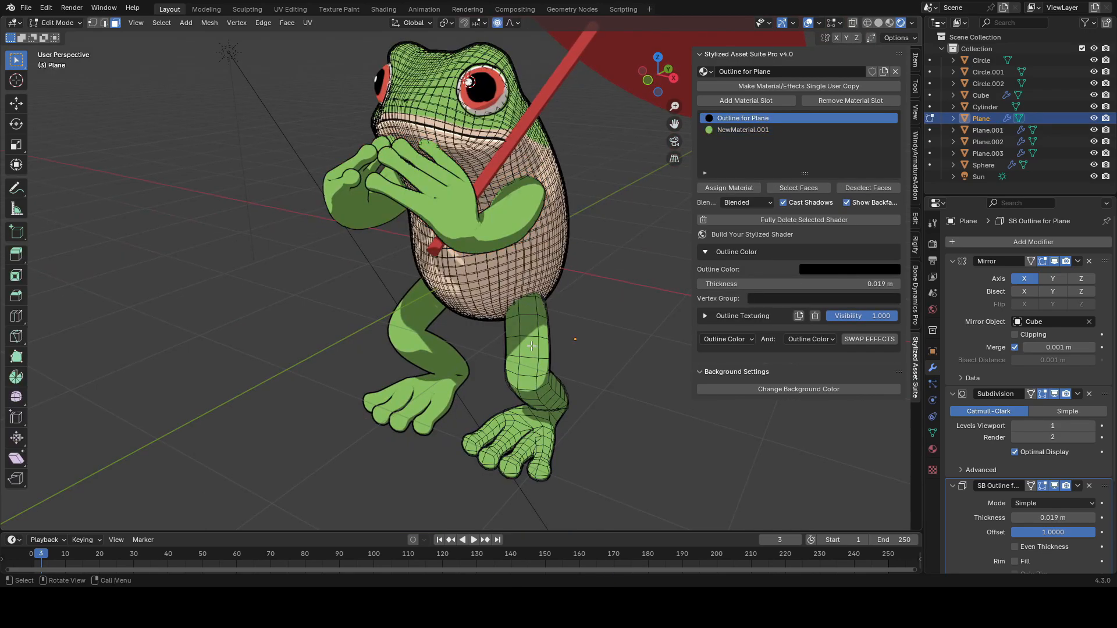
key(ctrl+s)
key(a)
scroll(523, 361, up, 5)
middle_drag(519, 317, 334, 316)
key(2)
key(alt+z)
shift+middle_drag(503, 197, 467, 265)
key(alt+z)
alt+click(467, 266)
shift+middle_drag(467, 303, 452, 205)
ctrl+click(453, 317)
middle_drag(505, 465, 512, 195)
key(3)
key(a)
scroll(539, 329, down, 2)
shift+middle_drag(512, 195, 518, 277)
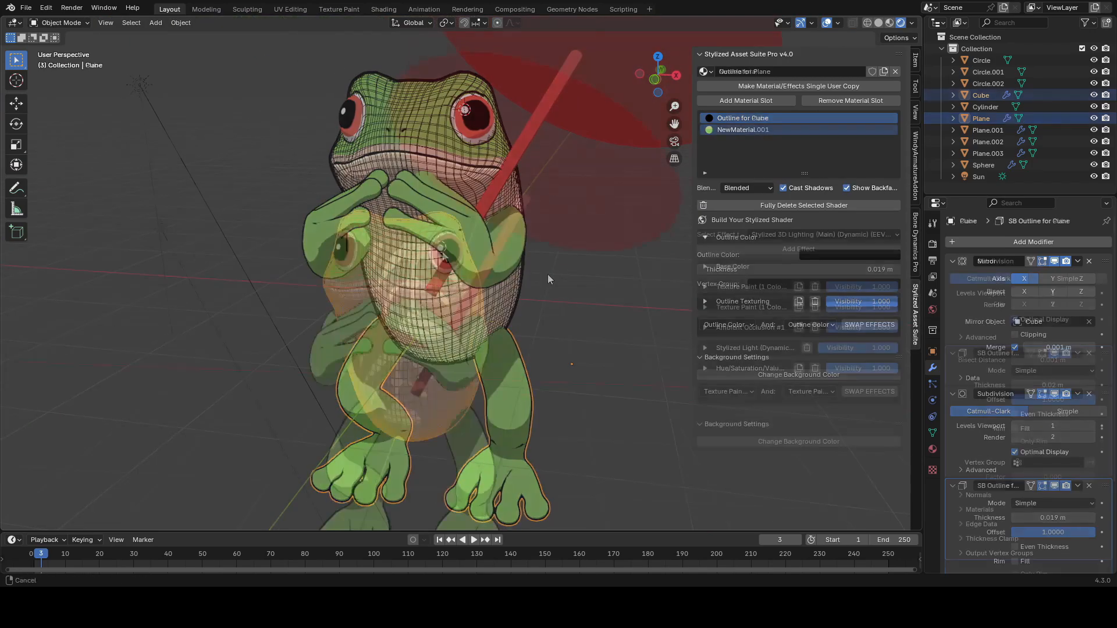
key(ctrl+s)
key(Tab)
Step: Add an Object Outline effect to the umbrella handle and set its thickness to 0.053 m
click(498, 252)
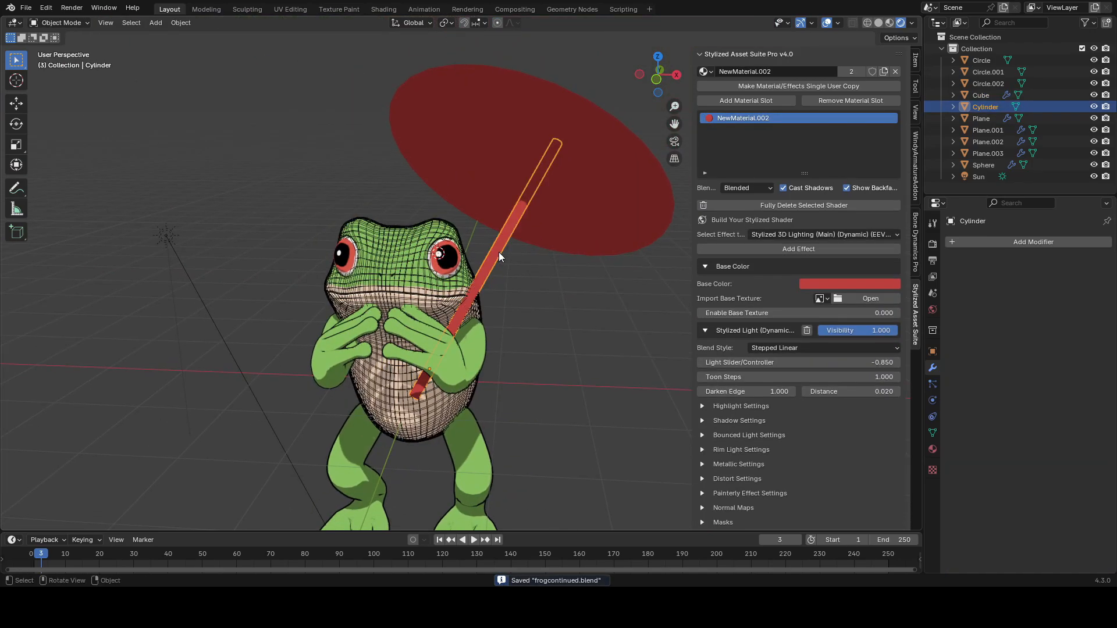
click(788, 234)
click(692, 337)
click(796, 248)
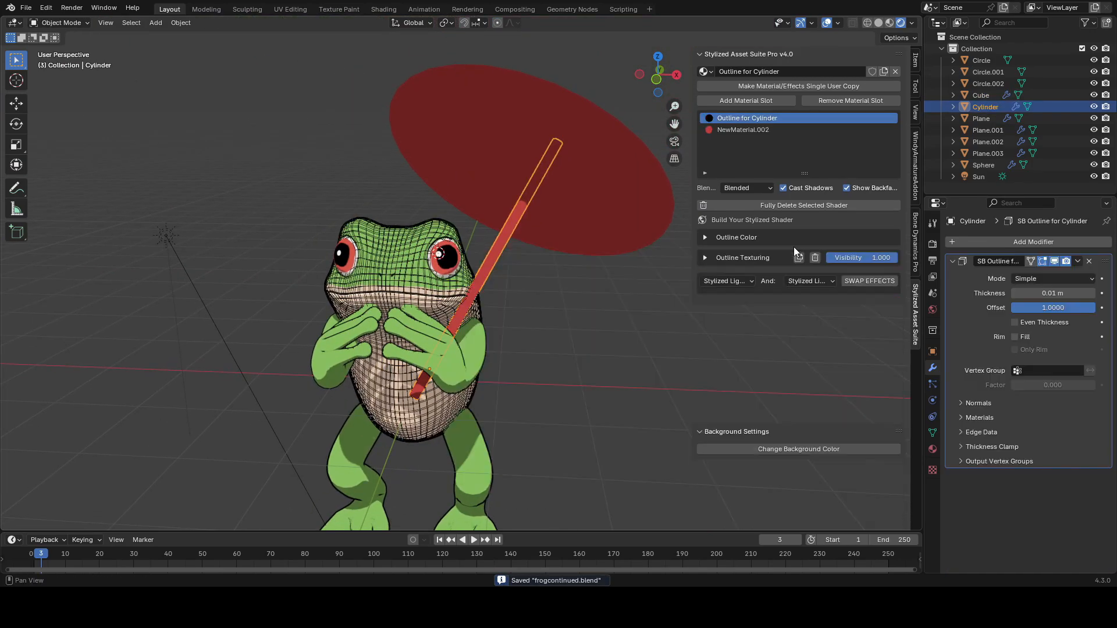
click(706, 238)
drag(838, 269, 849, 270)
Step: Apply all transforms to the umbrella handle and set its origin to geometry
key(ctrl+a)
click(616, 258)
click(180, 22)
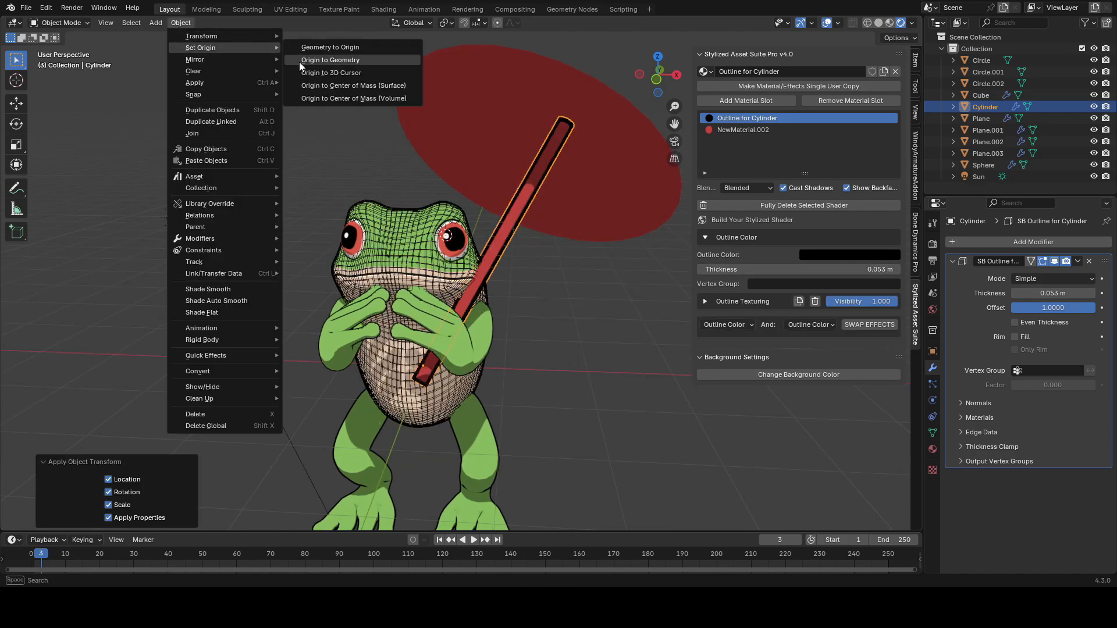
click(330, 59)
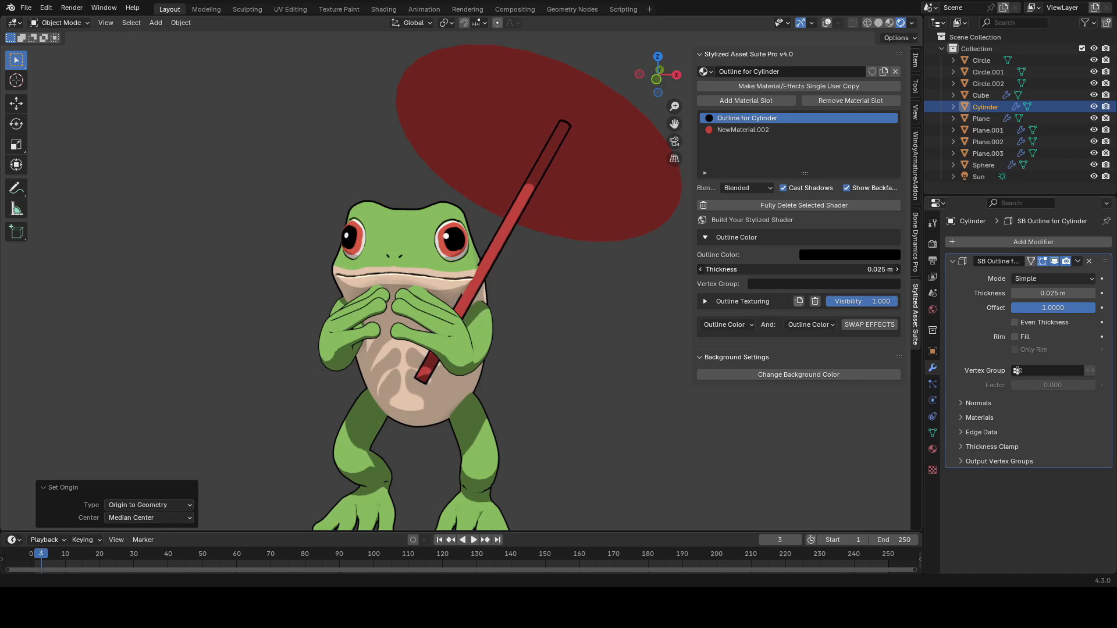
Step: Add an Ambient Occlusion effect to the umbrella's red material and set AO Strength to about 0.427
click(757, 236)
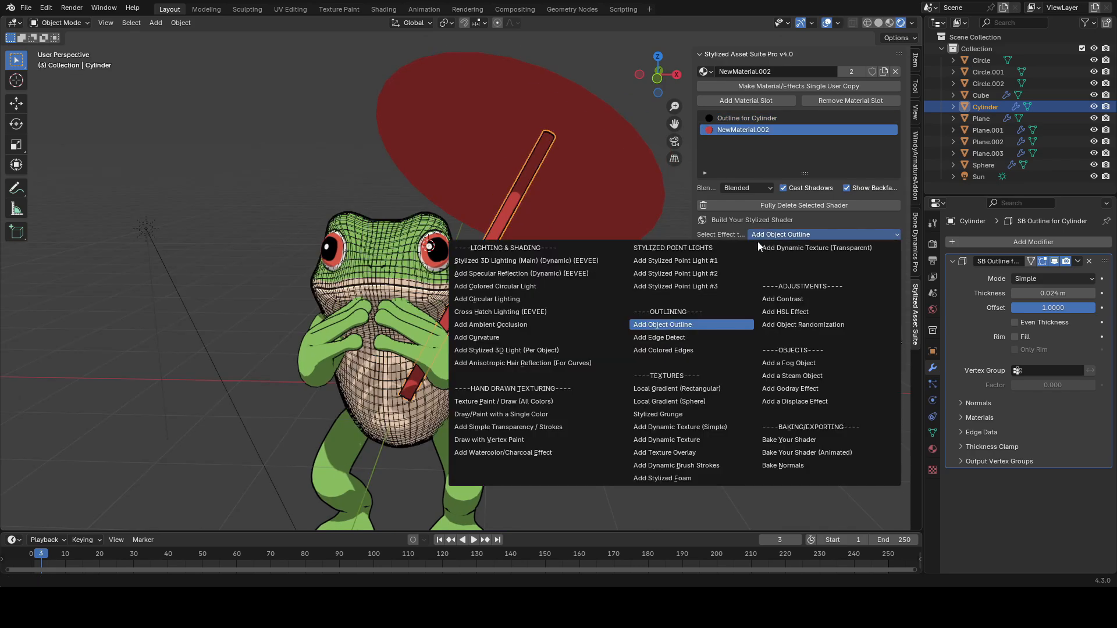
click(527, 326)
click(790, 250)
middle_drag(564, 289, 557, 290)
click(705, 307)
key(shift+alt+z)
drag(797, 353, 843, 354)
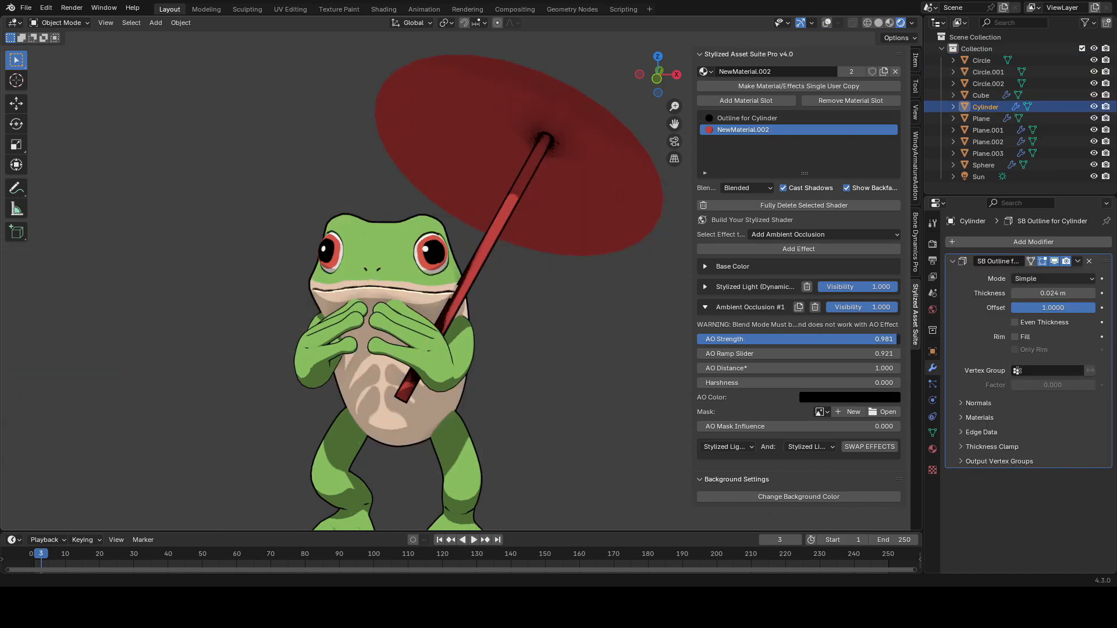
drag(746, 353, 719, 353)
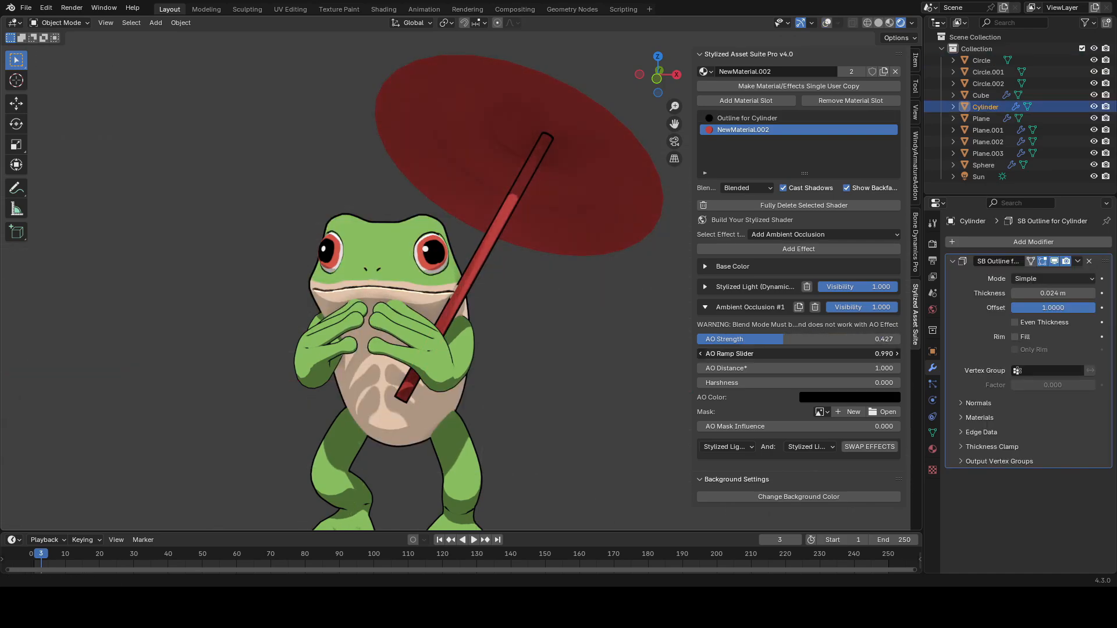
key(shift+alt+z)
Step: Add Solidify and level-1 Subdivision modifiers to the umbrella canopy and reorder the modifier stack
click(612, 249)
middle_drag(612, 251, 553, 273)
click(997, 243)
text(s)
click(934, 273)
mouse_move(434, 343)
middle_down()
mouse_move(483, 321)
mouse_move(476, 330)
mouse_move(484, 297)
mouse_move(445, 330)
mouse_move(448, 342)
middle_up()
key(ctrl+1)
key(shift+alt+z)
key(shift+alt+z)
drag(1108, 481, 1107, 260)
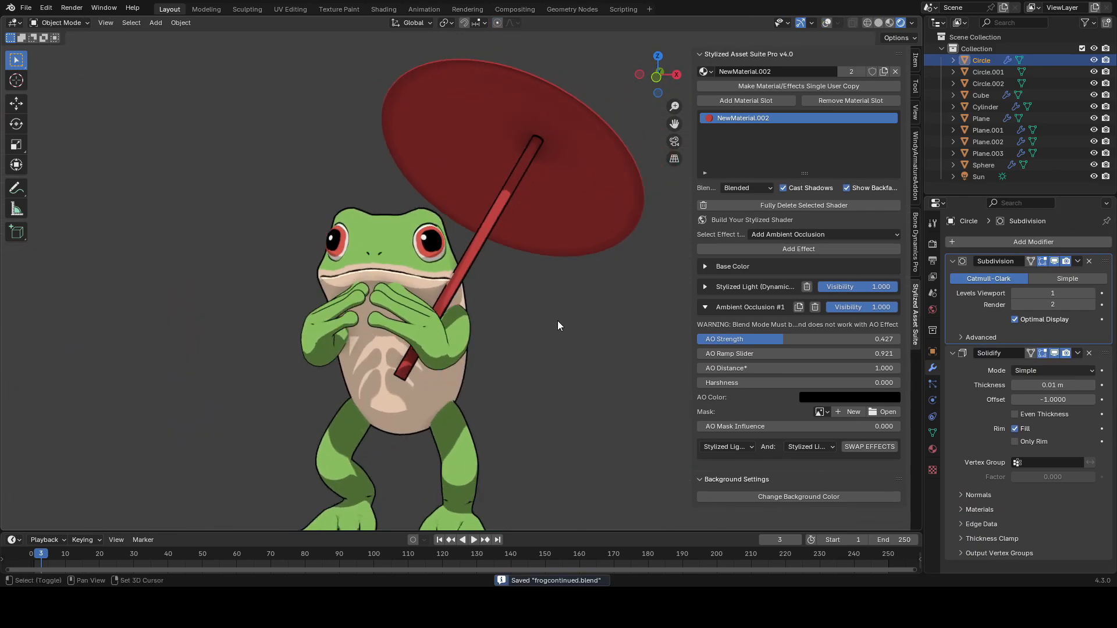
middle_drag(558, 326, 571, 313)
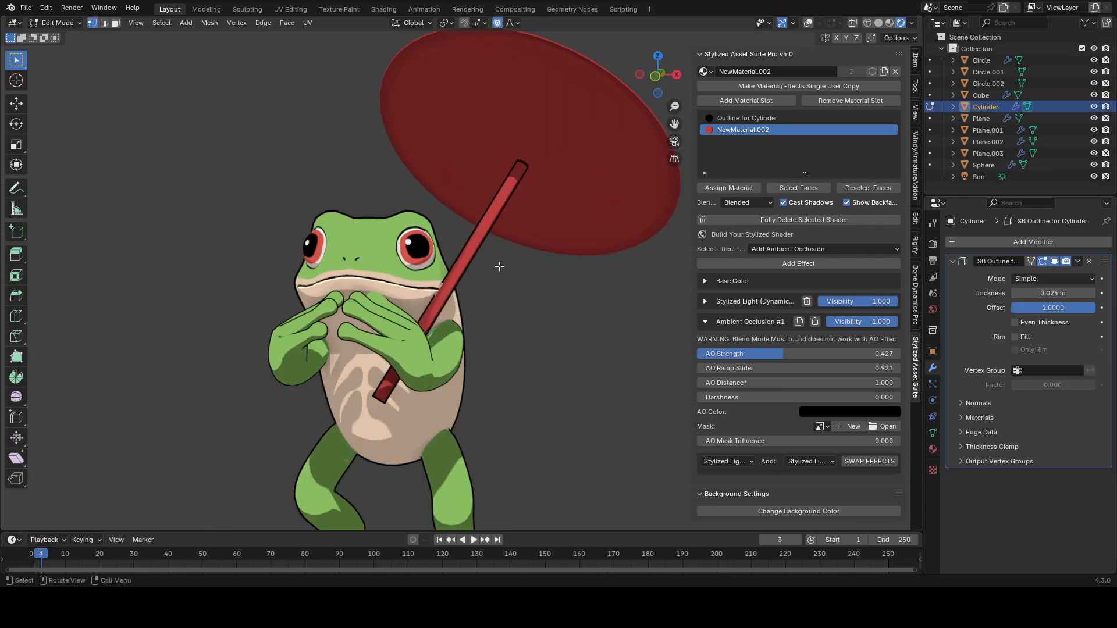
key(shift+alt+z)
key(g)
key(z)
key(z)
key(x)
key(x)
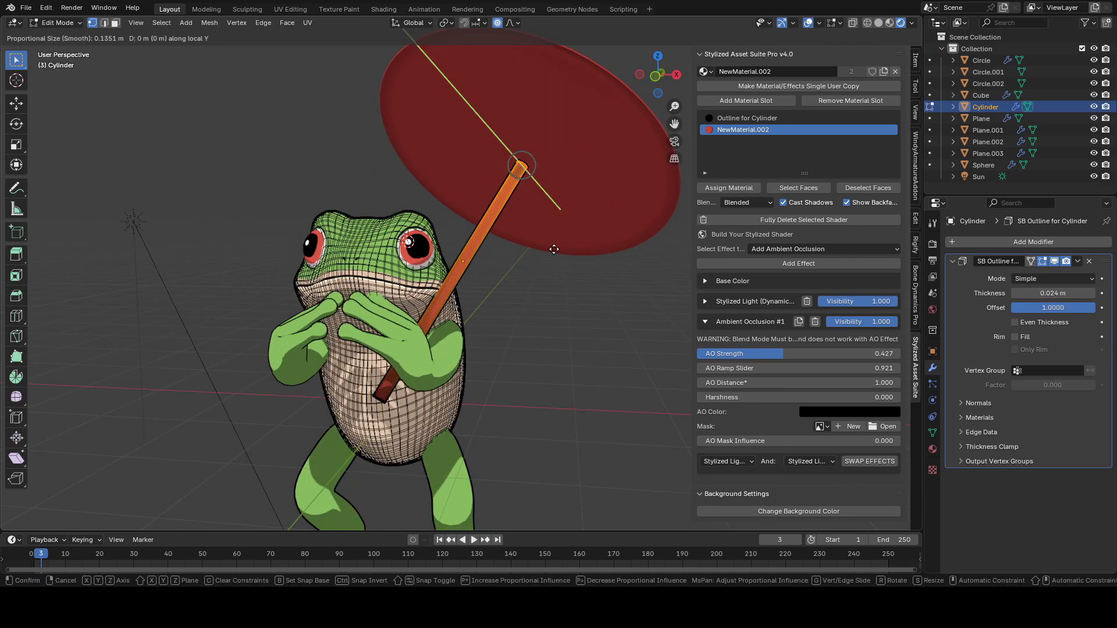
key(Escape)
key(alt+s)
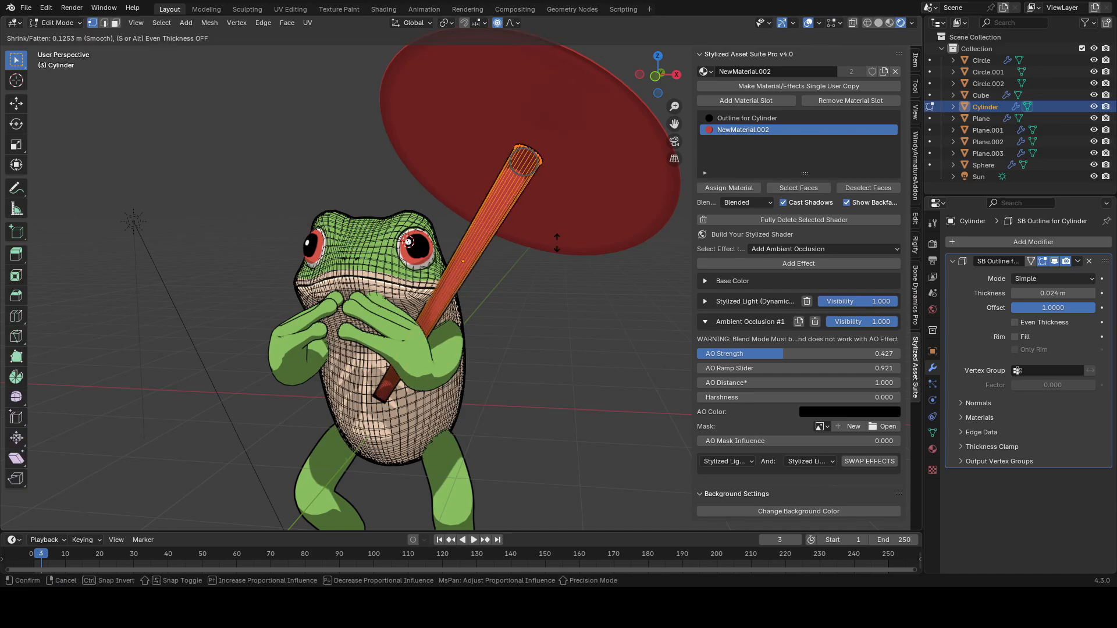
key(g)
key(z)
key(z)
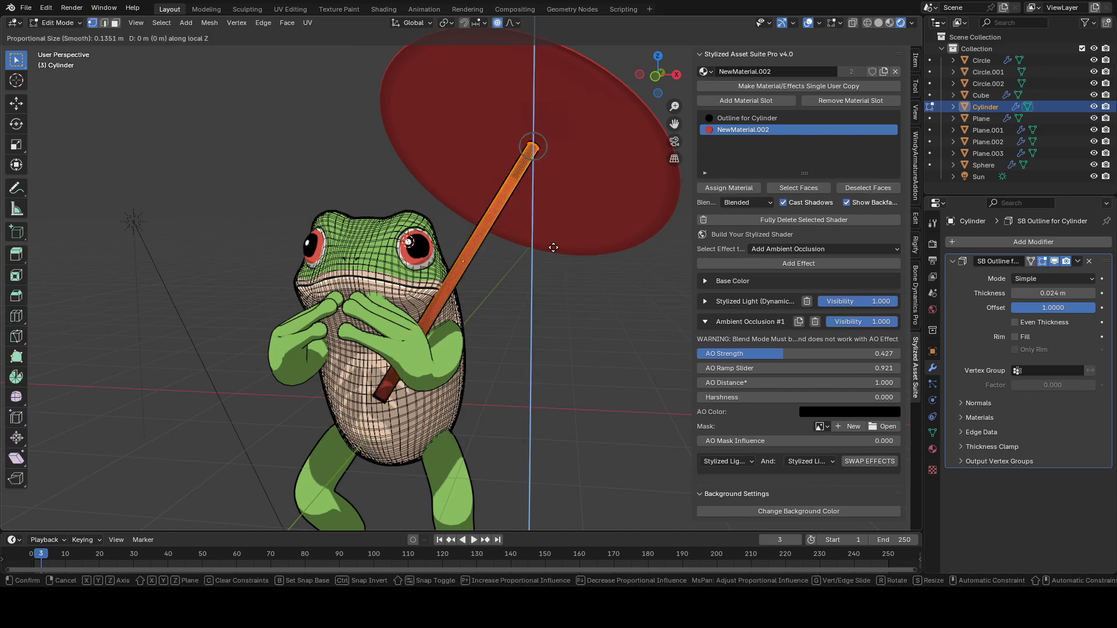
key(Escape)
Step: Add an edge loop near the top end of the umbrella handle with an edge slide factor of -0.377
key(ctrl+s)
key(KP_Decimal)
key(ctrl+r)
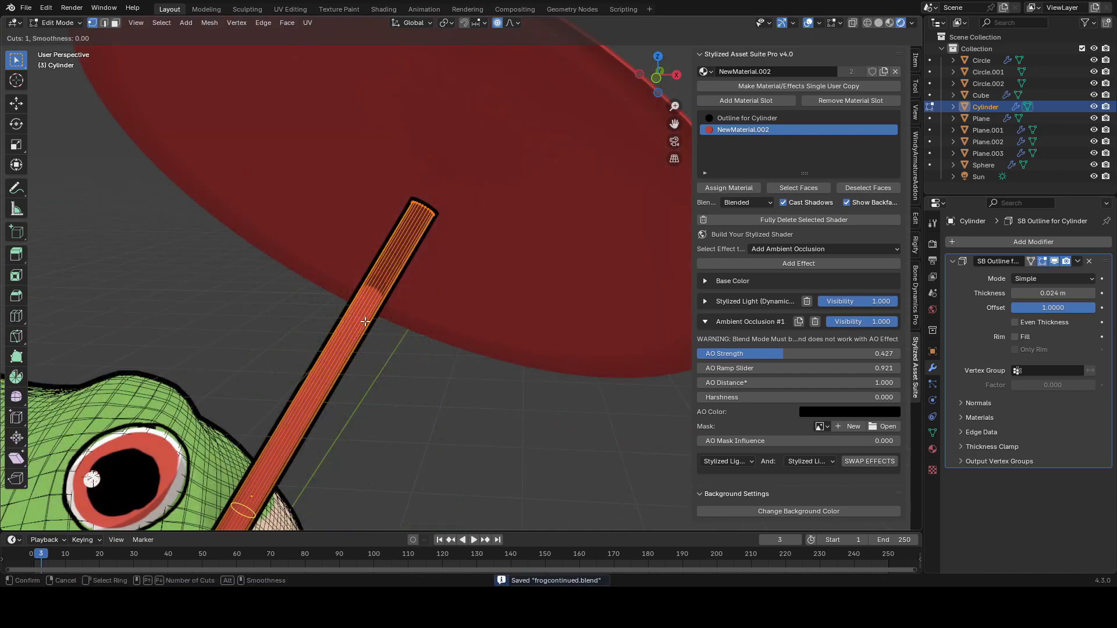
click(569, 92)
click(531, 162)
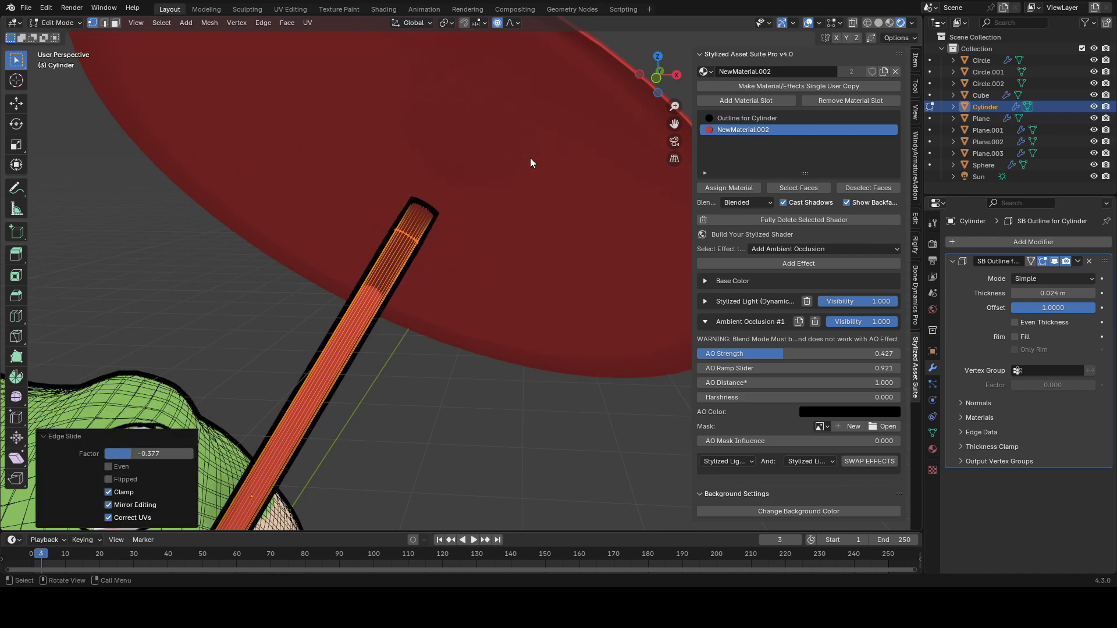
Step: Select the face loop at the top end of the umbrella handle and save the file
key(3)
click(423, 217)
shift+middle_drag(423, 217, 466, 267)
scroll(466, 267, up, 2)
alt+click(449, 268)
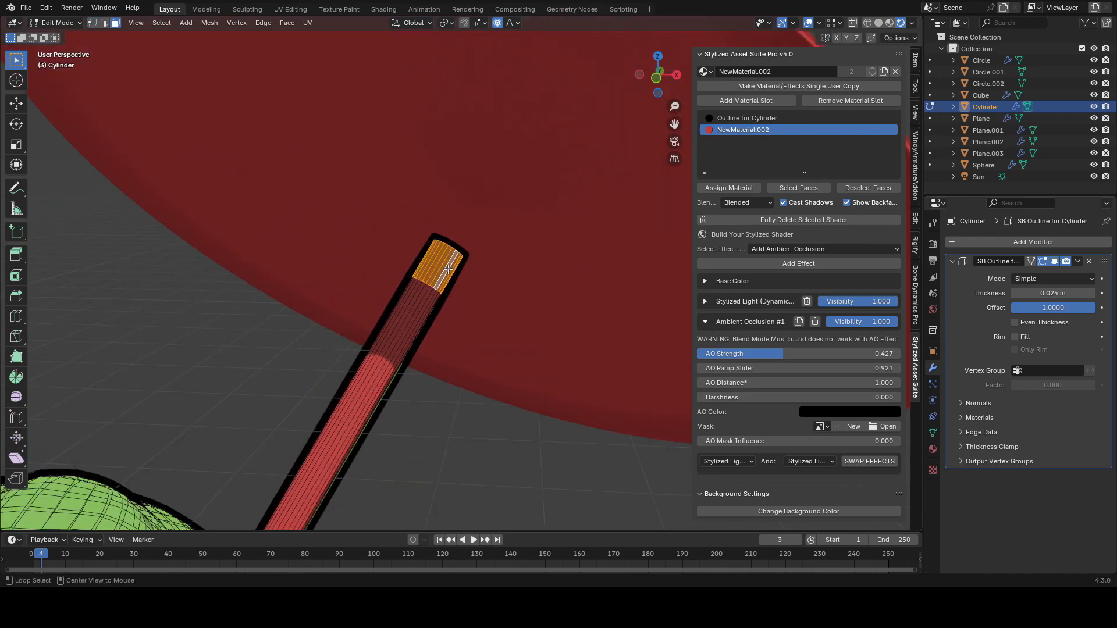
scroll(504, 269, up, 1)
key(ctrl+s)
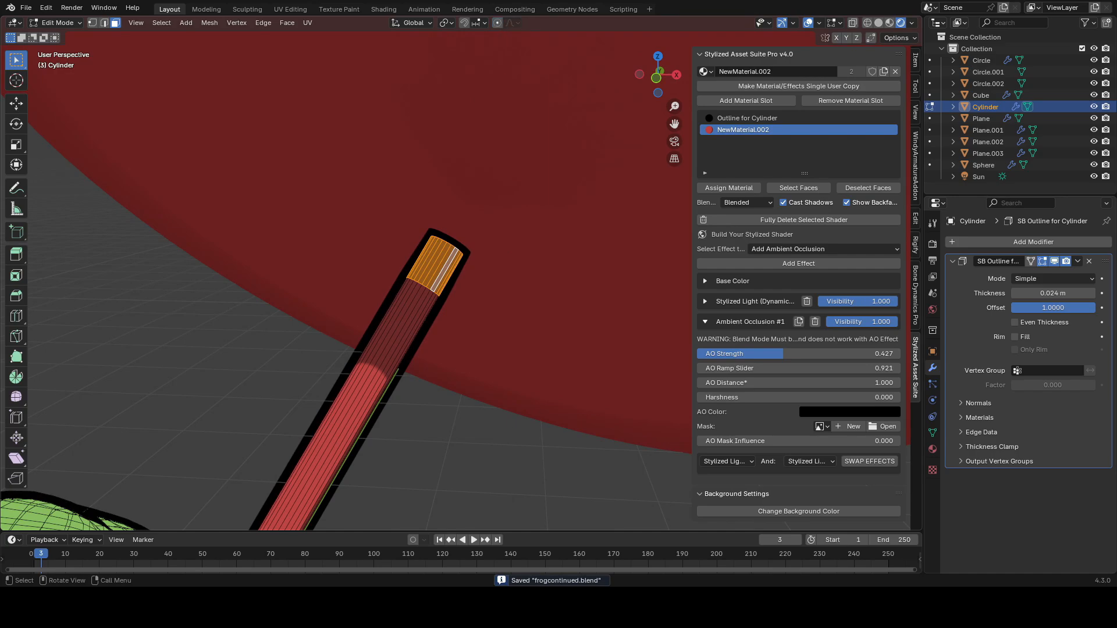
Step: Extrude the handle's top faces and fatten them by about 0.0143 m to form a knob
key(e)
right_click(535, 209)
click(532, 232)
middle_drag(533, 232, 562, 206)
key(alt+s)
scroll(561, 203, down, 8)
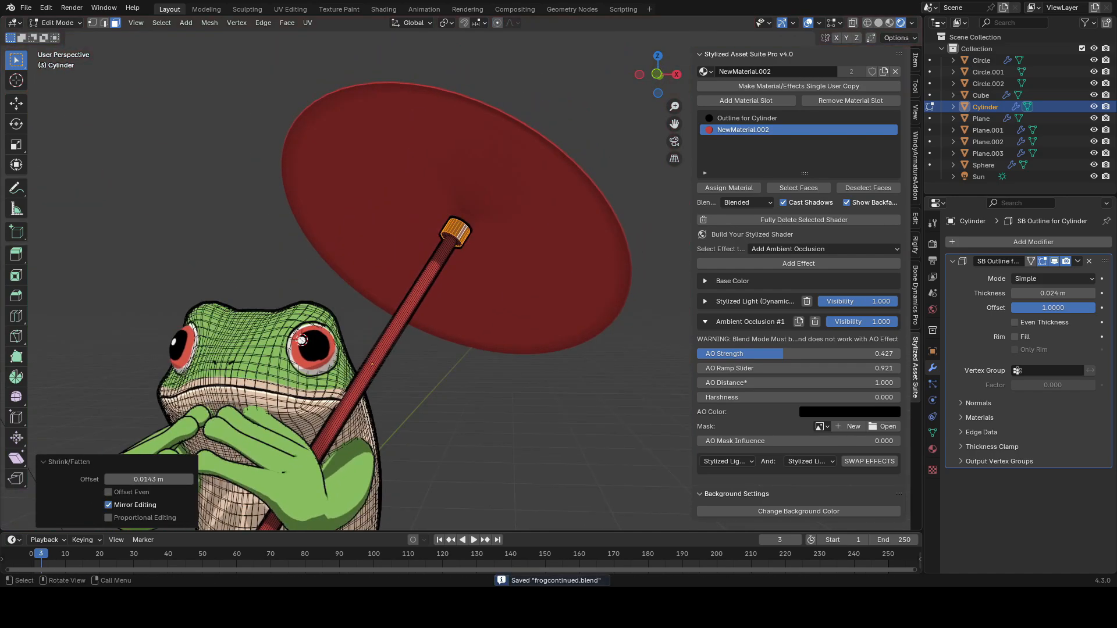
scroll(568, 214, up, 8)
key(alt+s)
click(566, 226)
key(Tab)
Step: Add a mesh circle, then scale and rotate it to sit at the top of the umbrella handle
scroll(562, 226, down, 8)
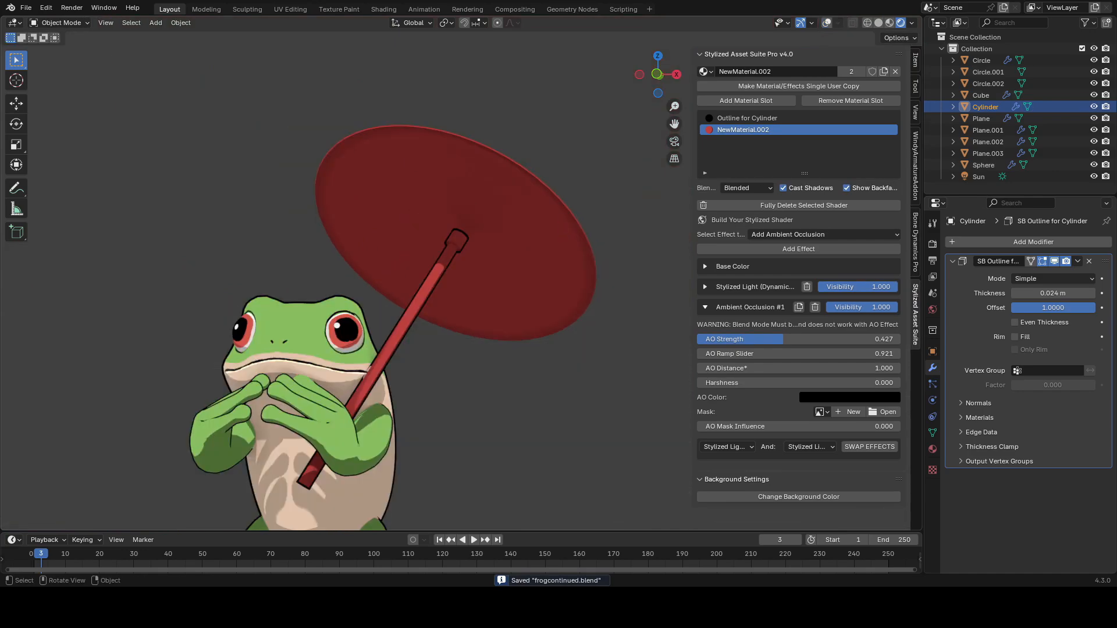
scroll(541, 225, up, 8)
middle_drag(541, 224, 577, 279)
key(shift+a)
mouse_move(544, 225)
click(601, 258)
key(s)
click(494, 298)
key(r)
click(586, 346)
key(Tab)
key(Tab)
key(s)
click(557, 381)
key(Tab)
middle_drag(556, 382, 488, 316)
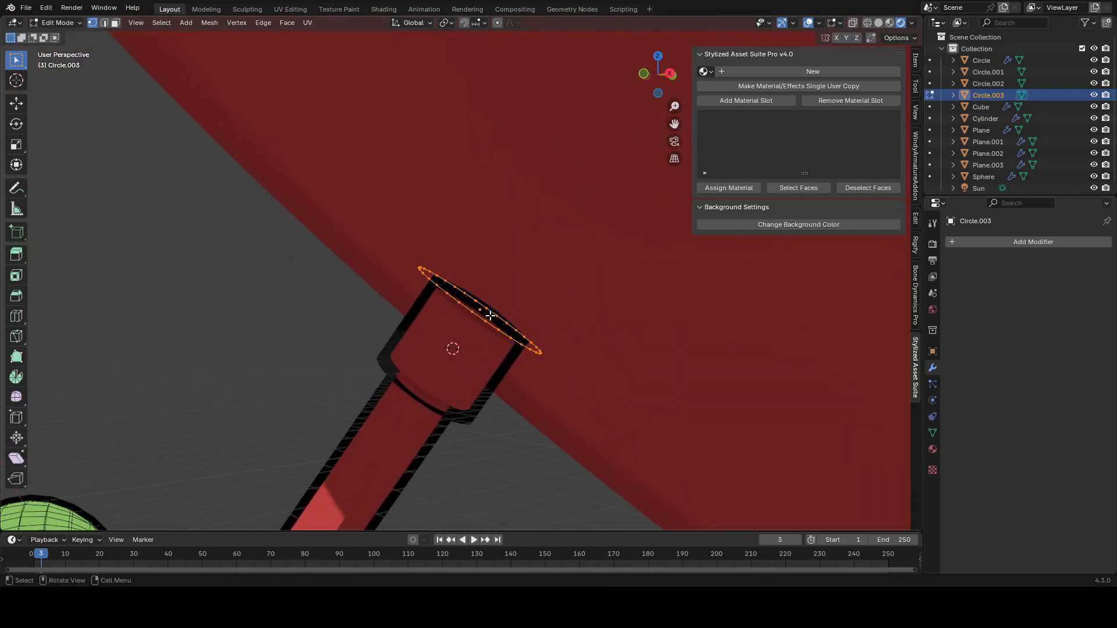
Step: Build the circle into a short capped ring around the handle's tip
key(z)
click(533, 264)
middle_drag(533, 264, 569, 260)
alt+click(518, 296)
alt+click(512, 300)
key(f)
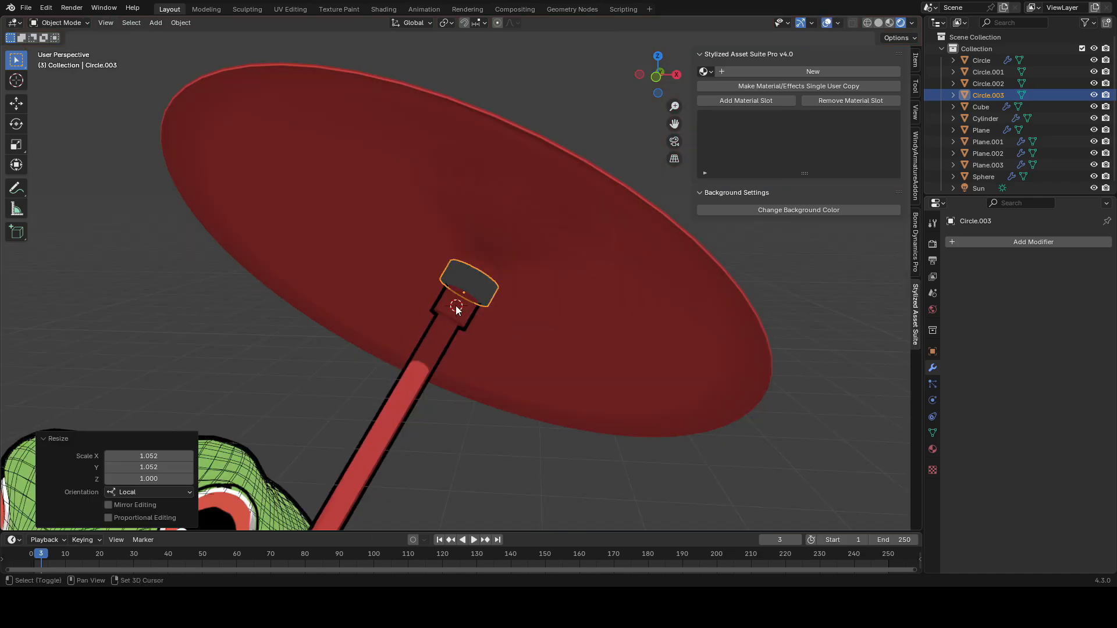
Step: Link the handle's materials to the new ring and enter its edit mode
shift+click(456, 310)
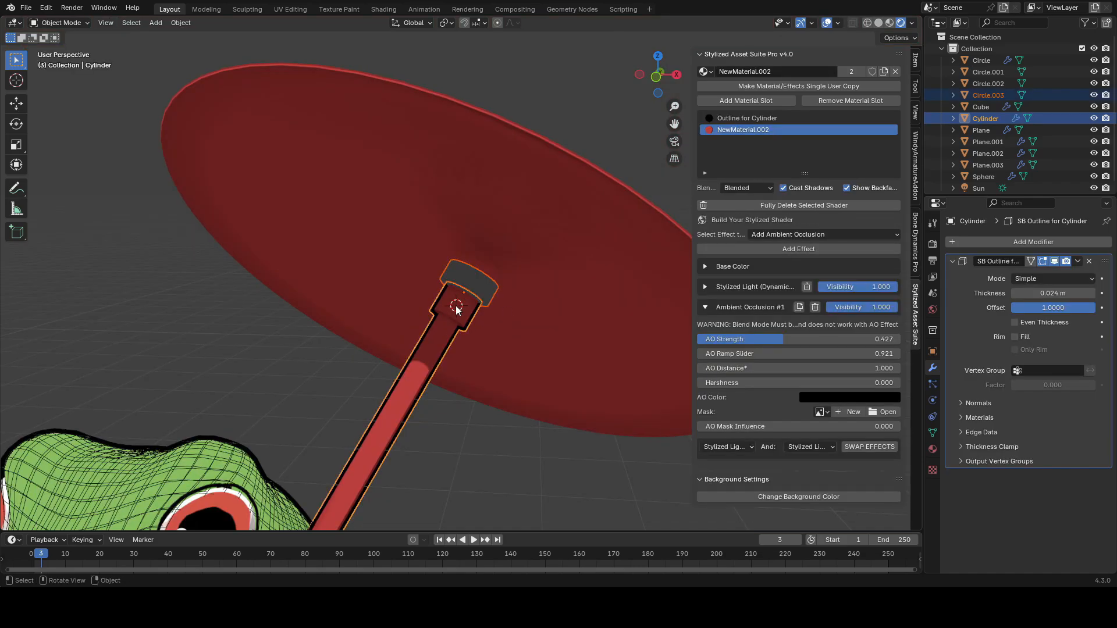
key(ctrl+l)
click(457, 304)
click(494, 284)
key(Tab)
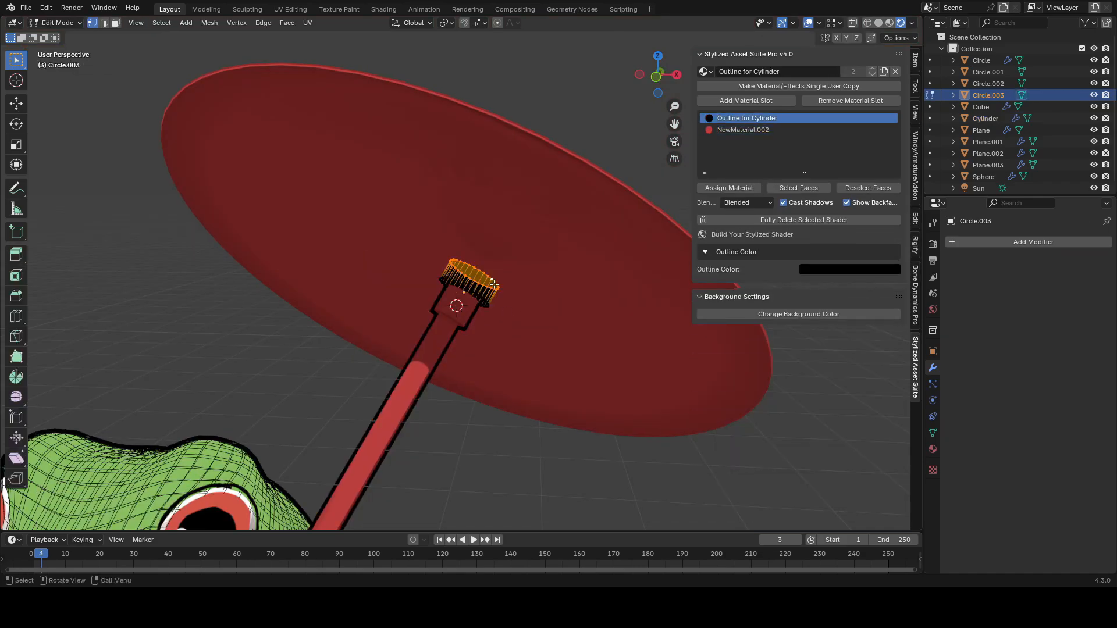
Step: Assign the outline material slot to the ring's faces
click(743, 130)
click(719, 190)
key(Tab)
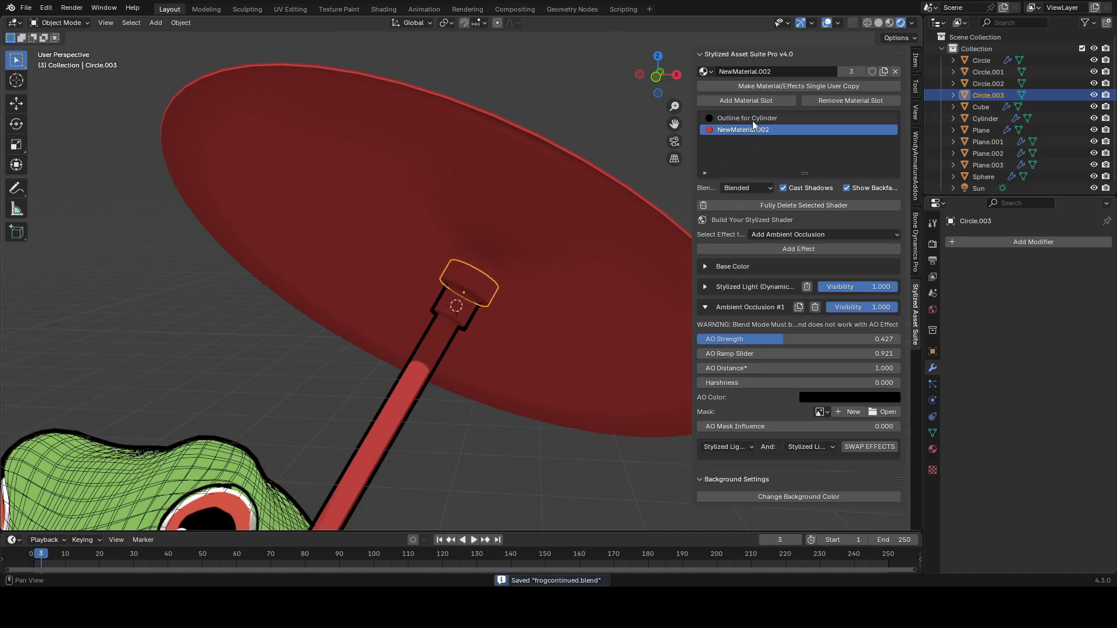
Step: Delete the copied outline shader from the ring and add a new Object Outline effect to it
click(753, 119)
click(771, 207)
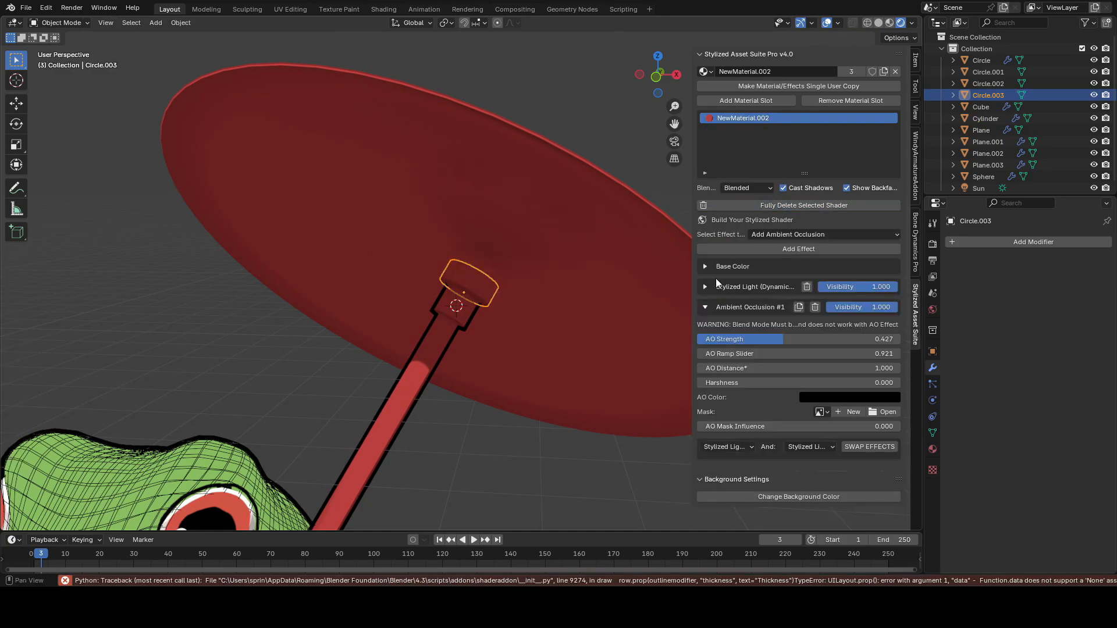
click(732, 308)
click(825, 234)
click(694, 337)
click(795, 250)
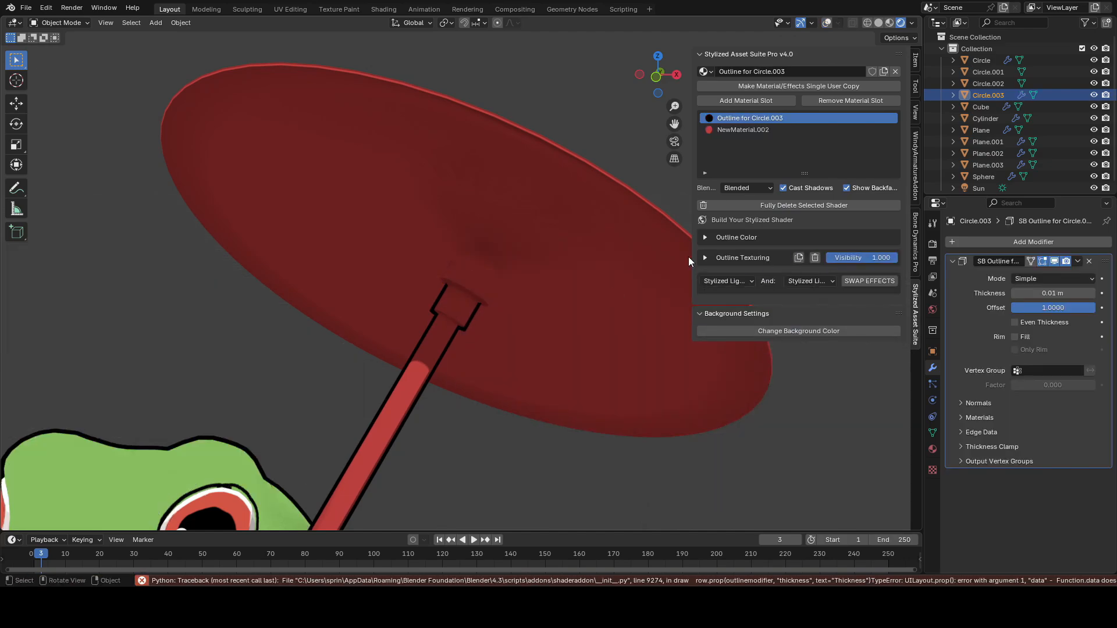
Step: Apply all transforms to the ring
key(shift+alt+z)
key(ctrl+a)
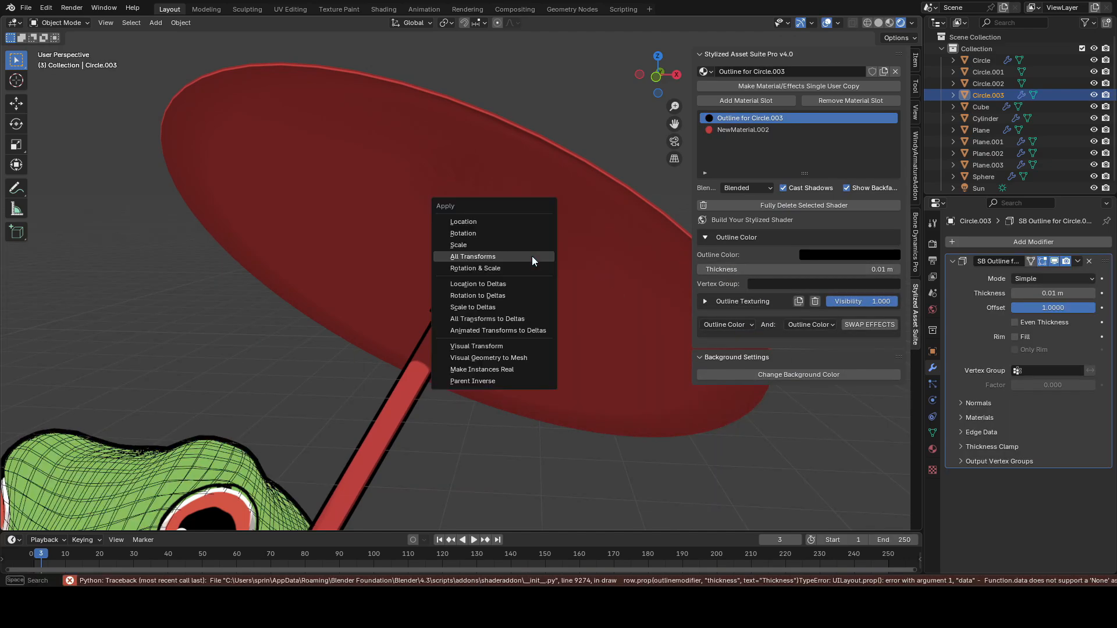
click(531, 255)
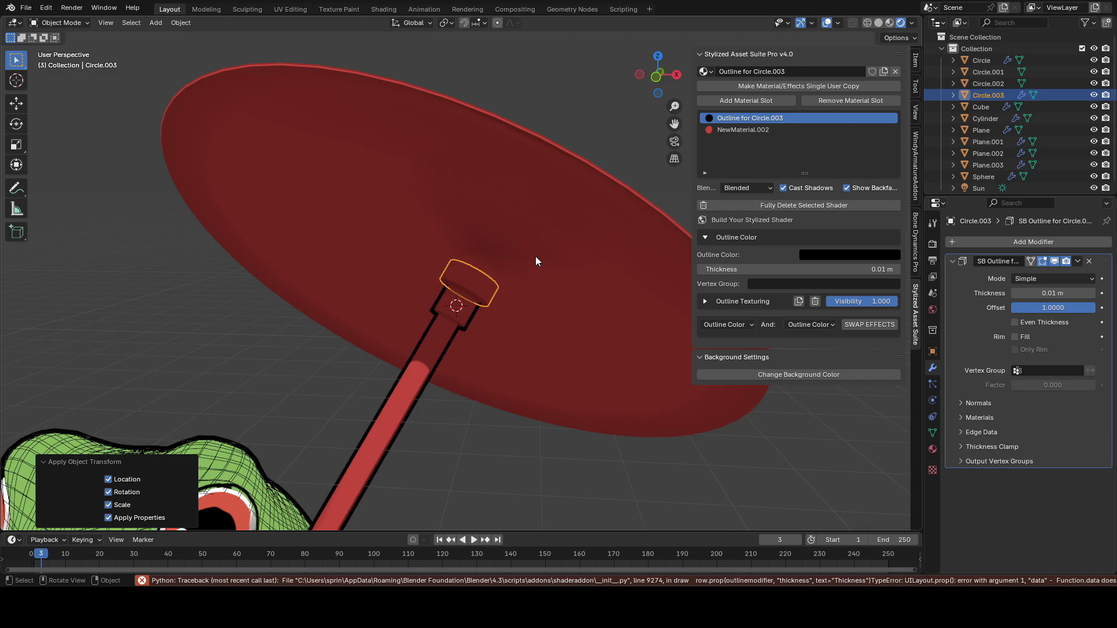
key(Tab)
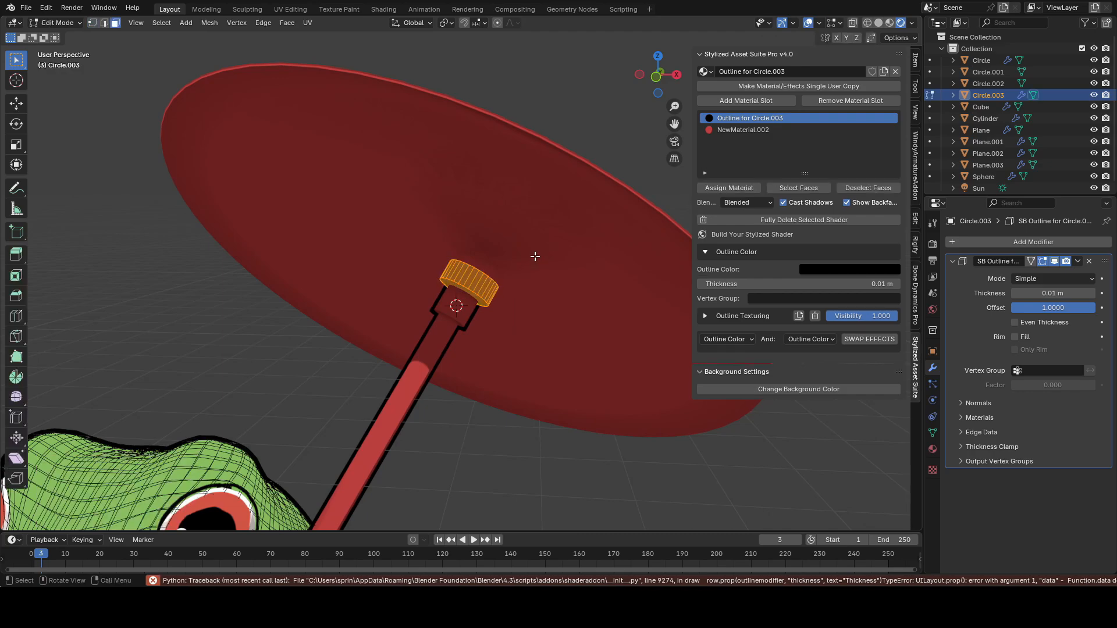
key(Tab)
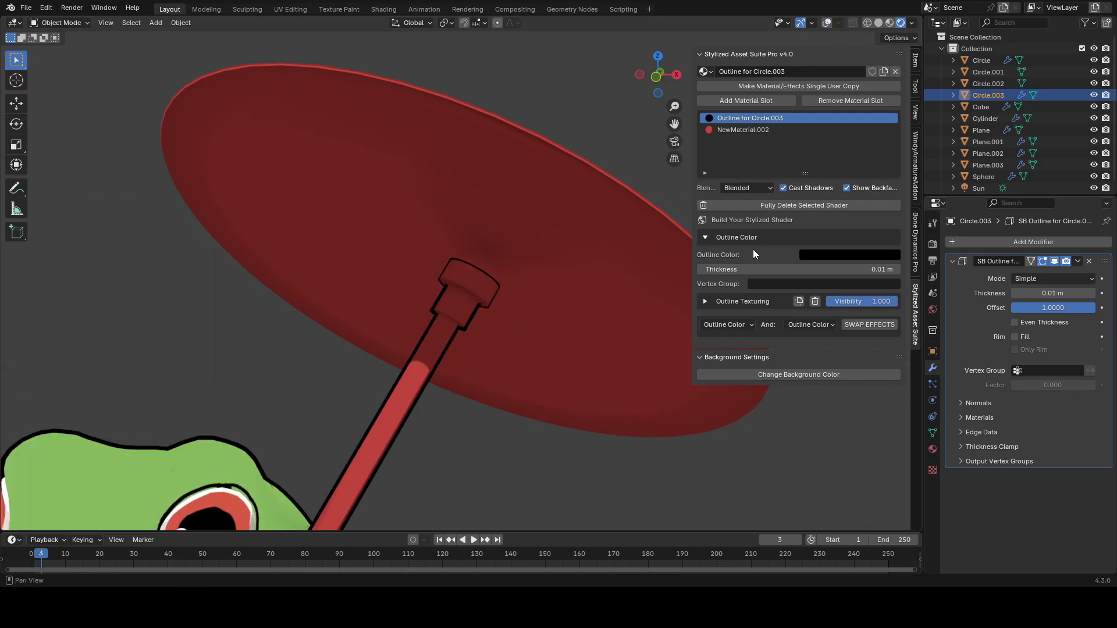
ctrl+middle_drag(593, 270, 532, 256)
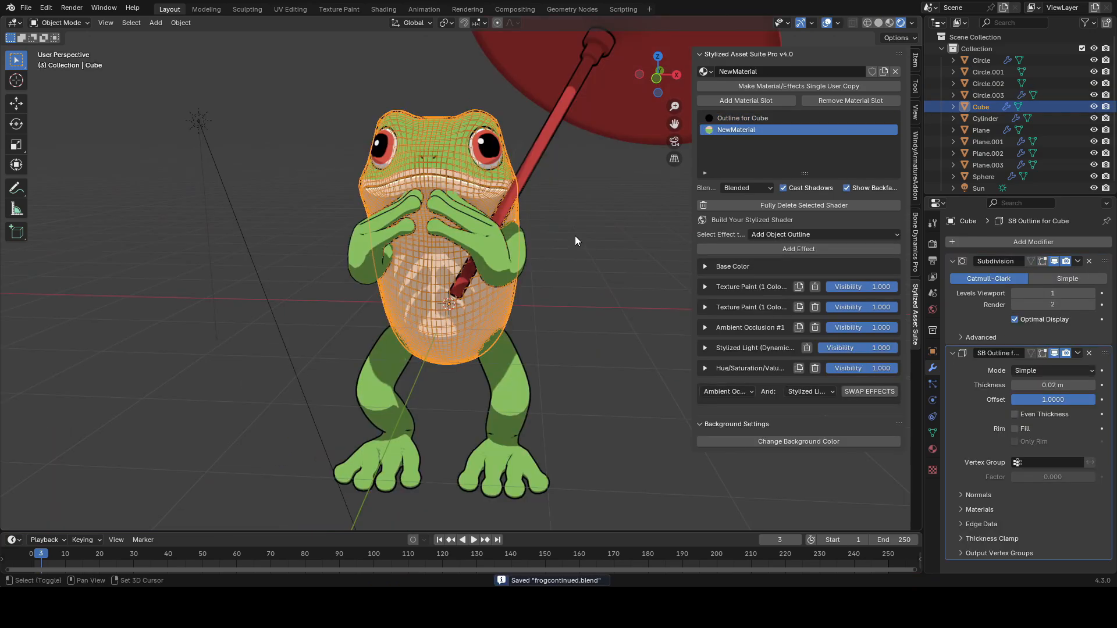
Step: Add a Bezier circle curve and isolate it in local view
key(shift+a)
mouse_move(560, 298)
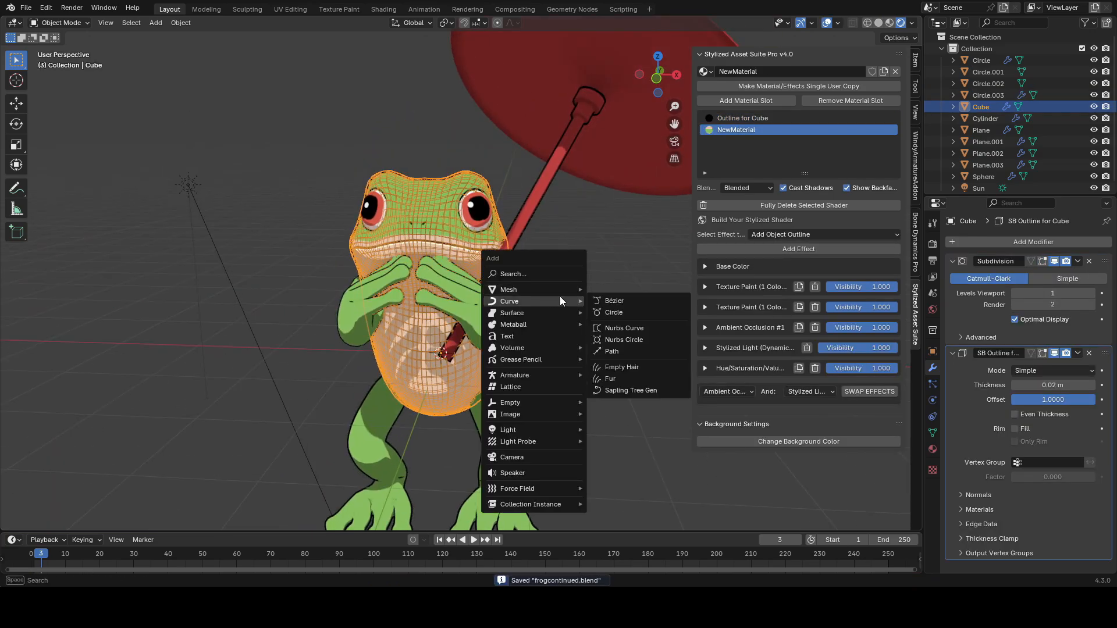
click(617, 313)
key(KP_Divide)
middle_drag(599, 289, 613, 348)
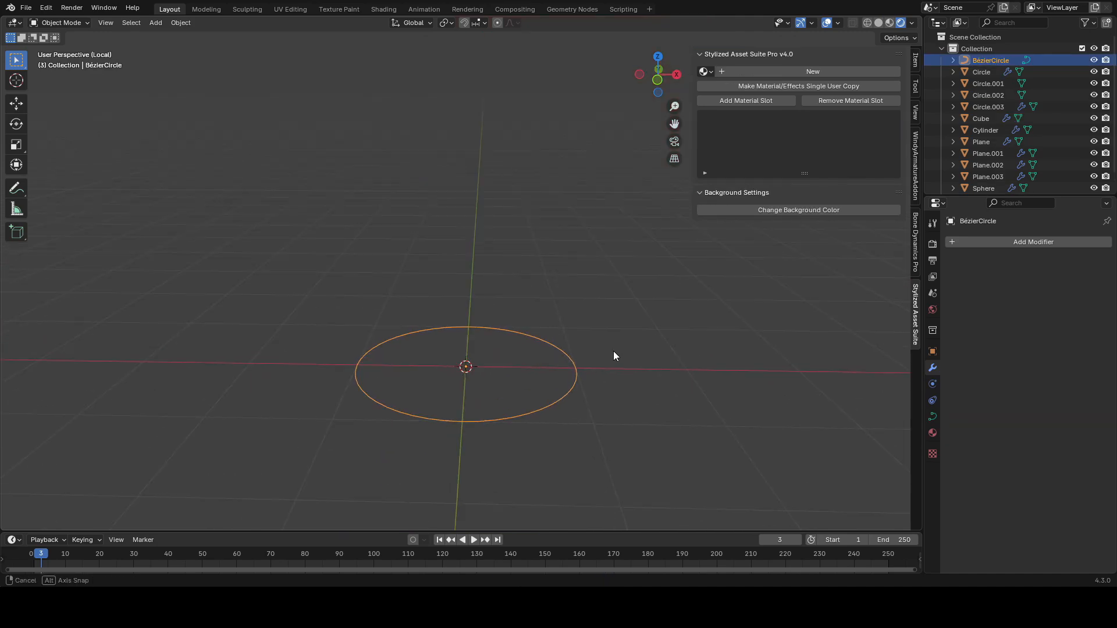
Step: Add a cube and scale it down to about 0.119
key(shift+a)
mouse_move(541, 257)
click(622, 274)
key(s)
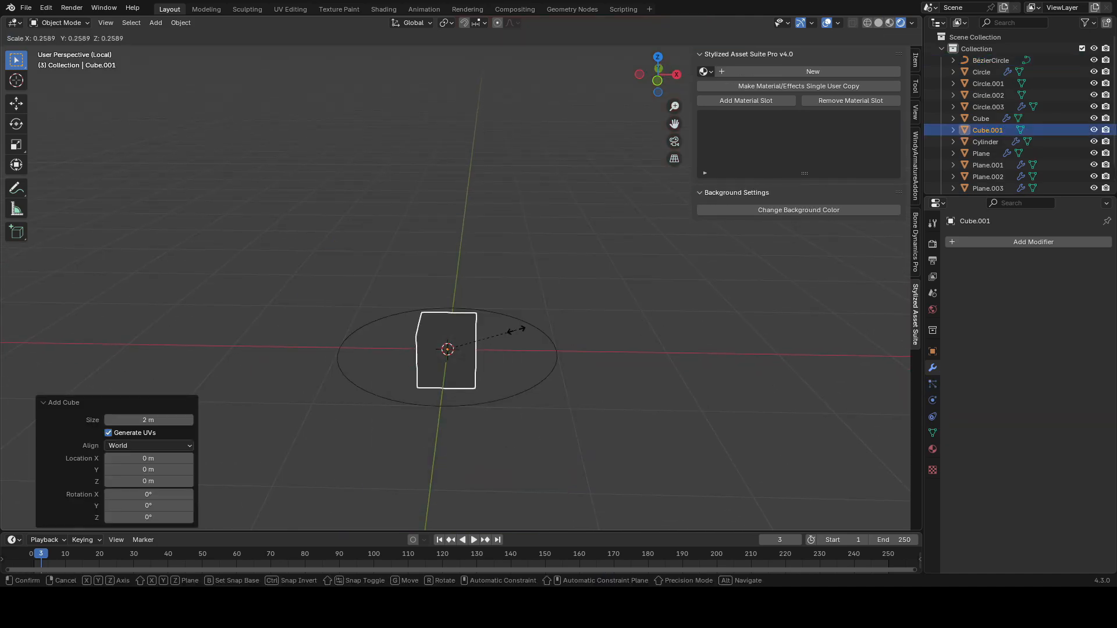
click(477, 338)
middle_drag(477, 337, 562, 355)
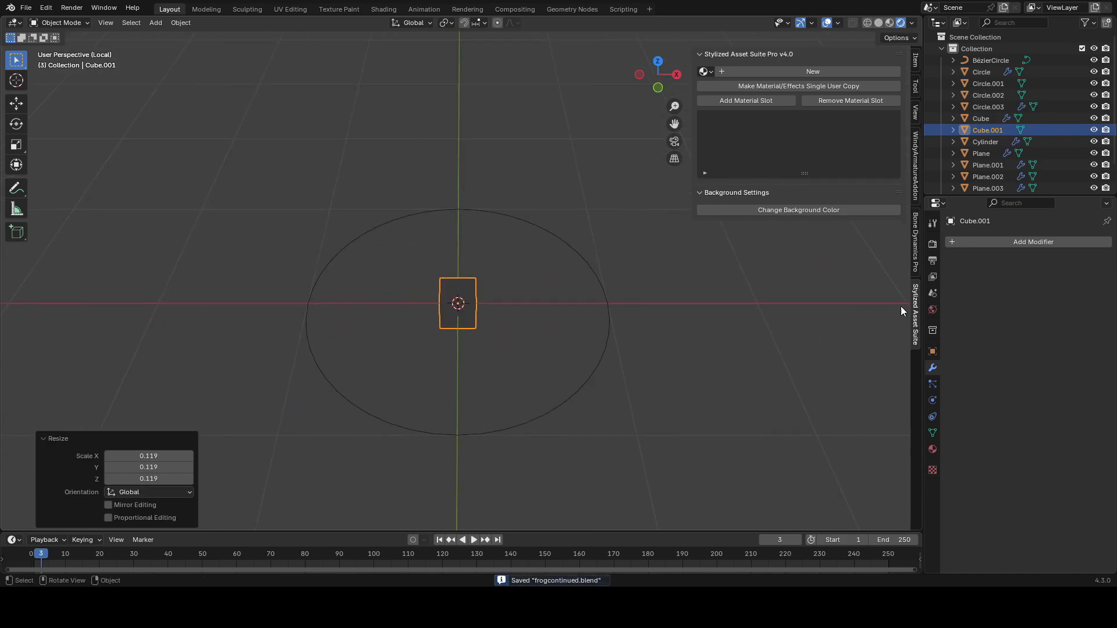
Step: Add a Curve modifier to the cube that follows the Bezier circle
click(993, 239)
text(curve)
key(Return)
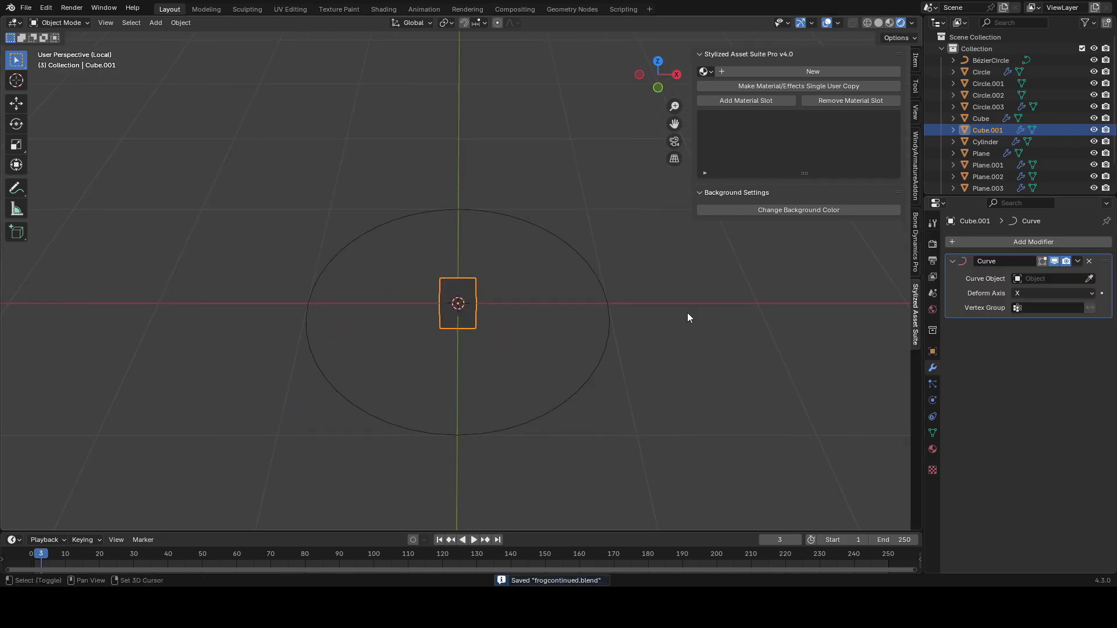
key(Tab)
shift+middle_drag(518, 399, 535, 341)
key(Tab)
Step: Add an Array modifier, move it above the Curve modifier and set its relative offset factor X to 2.6
click(1019, 244)
text(arr)
key(Return)
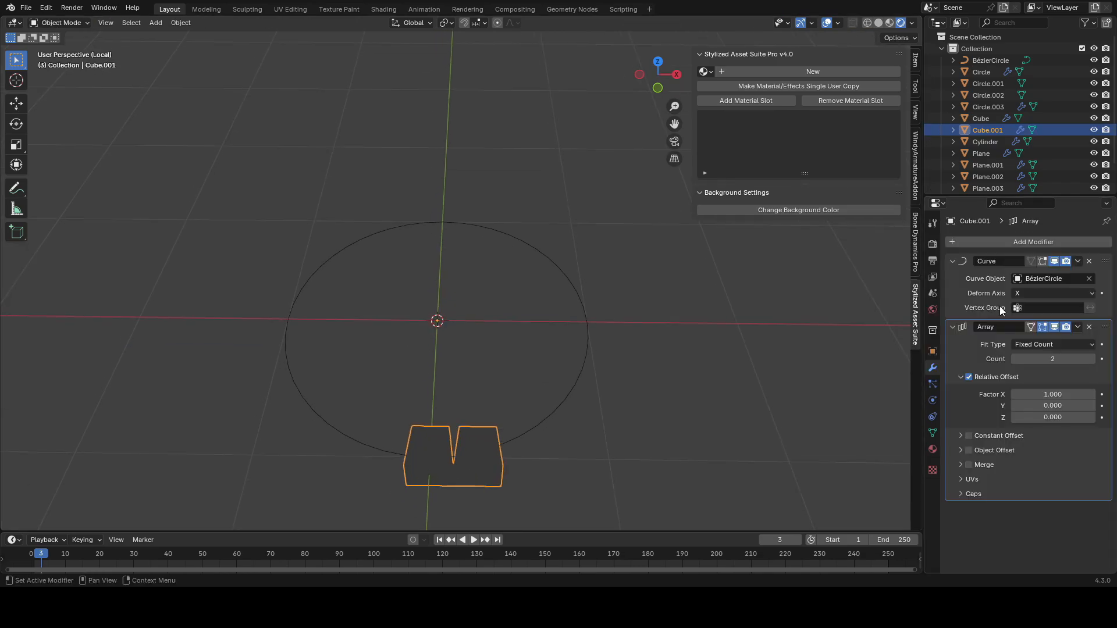
drag(1104, 327, 1104, 261)
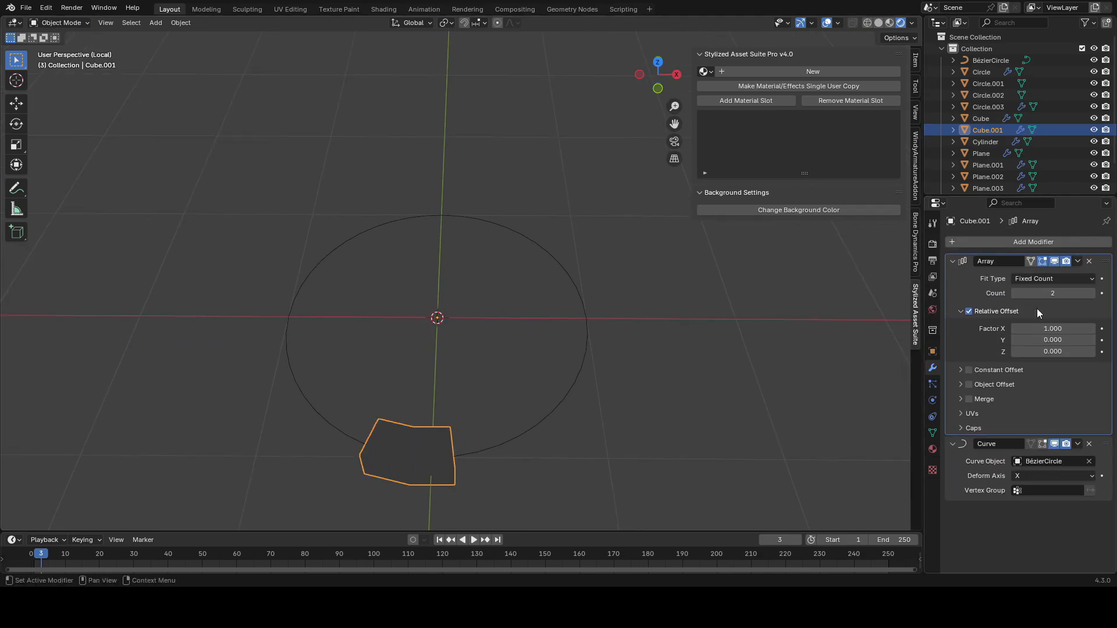
mouse_move(1053, 293)
mouse_down()
mouse_move(1079, 294)
mouse_move(1061, 293)
mouse_up()
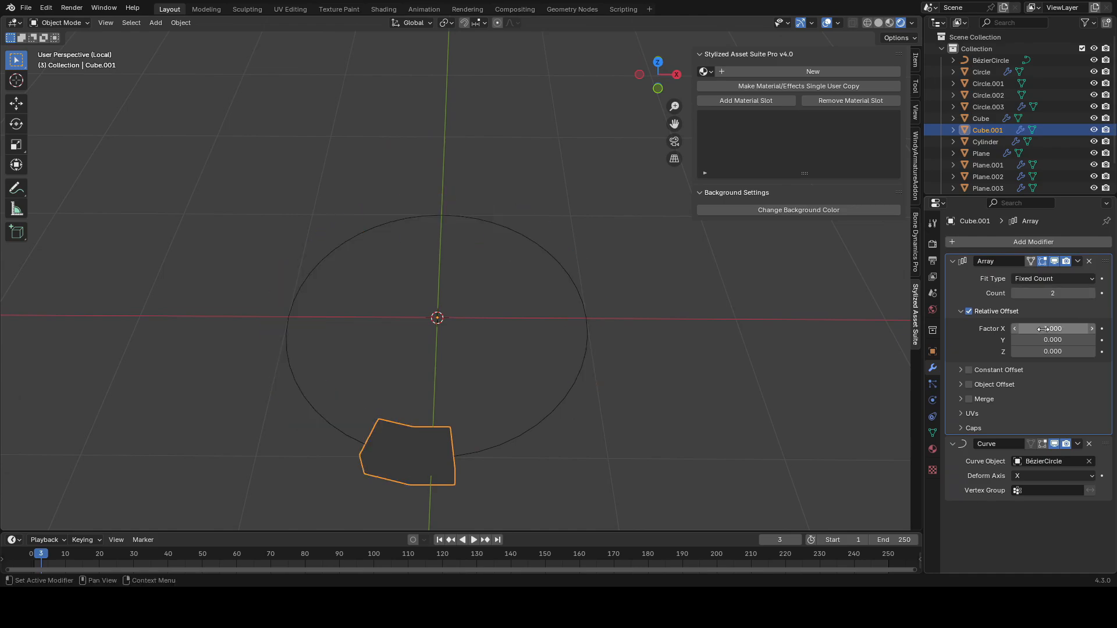
Step: Stretch the cube's top face upward and shift it along Y to form a slanted spike
middle_drag(665, 358, 596, 282)
key(Tab)
click(456, 318)
key(g)
key(z)
click(459, 212)
middle_drag(459, 212, 489, 307)
key(g)
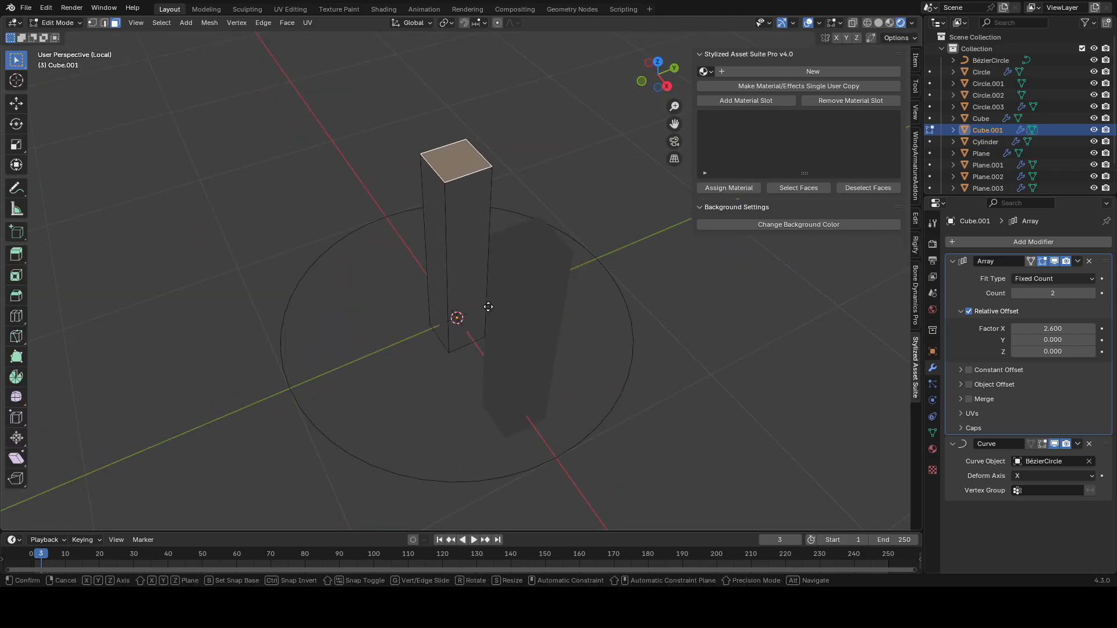
key(y)
click(427, 326)
key(Tab)
middle_drag(426, 326, 421, 311)
key(Tab)
key(g)
key(y)
click(551, 297)
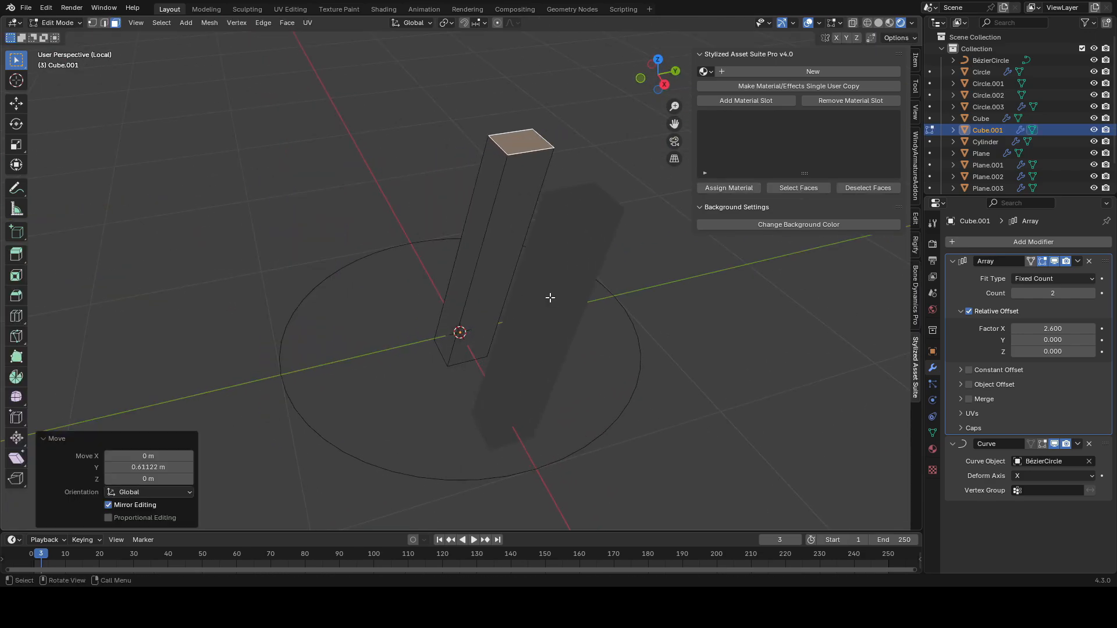
Step: Raise the array count to 12 and save the file
key(Tab)
middle_drag(696, 321, 719, 335)
drag(1052, 293, 1087, 293)
scroll(634, 291, down, 2)
mouse_move(634, 291)
middle_down()
mouse_move(686, 249)
mouse_move(699, 315)
middle_up()
key(ctrl+s)
click(879, 24)
Step: Set the array's relative offset factor X to 3.81
key(Tab)
middle_drag(589, 254, 592, 297)
key(Tab)
middle_drag(628, 329, 543, 327)
drag(1052, 329, 1105, 329)
middle_drag(698, 314, 695, 235)
Step: Move the spike's top face further along Y
key(Tab)
middle_drag(605, 271, 485, 239)
click(478, 242)
key(g)
key(y)
click(503, 238)
key(Tab)
Step: Inspect the ring of spikes from several angles
scroll(622, 262, down, 3)
key(Tab)
middle_drag(500, 401, 476, 348)
middle_drag(461, 403, 561, 314)
key(Tab)
scroll(531, 369, up, 4)
key(Tab)
key(Tab)
scroll(393, 396, down, 3)
shift+click(558, 400)
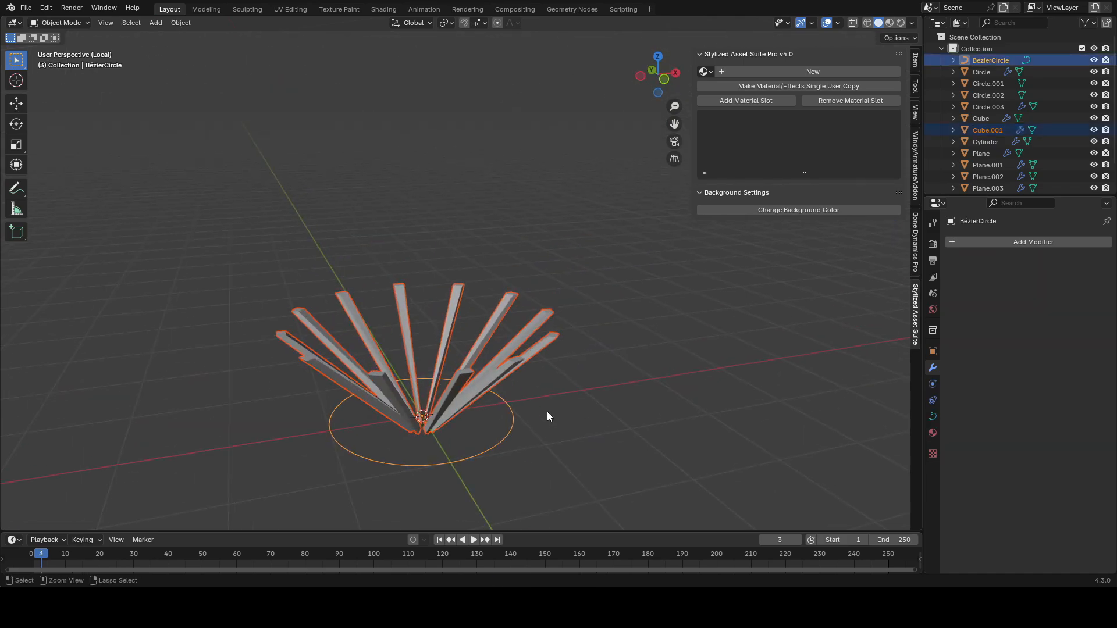
Step: Exit local view, duplicate the spike ring with its curve circle and move the copy aside
key(KP_Divide)
key(ctrl+z)
key(alt+d)
key(x)
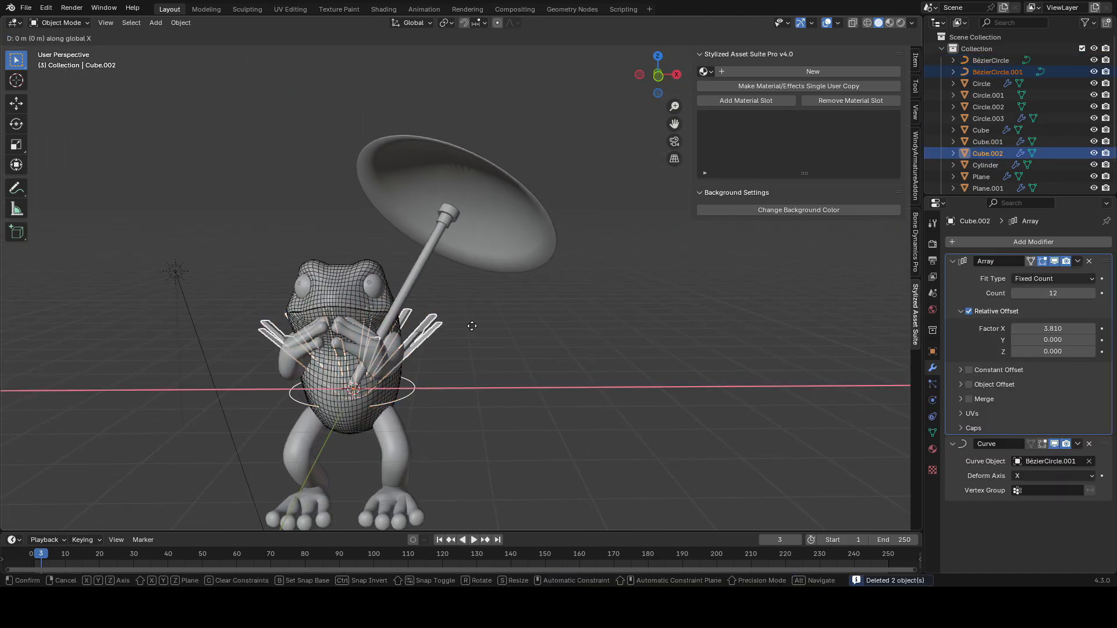
click(592, 330)
key(g)
key(z)
click(608, 304)
key(g)
click(712, 296)
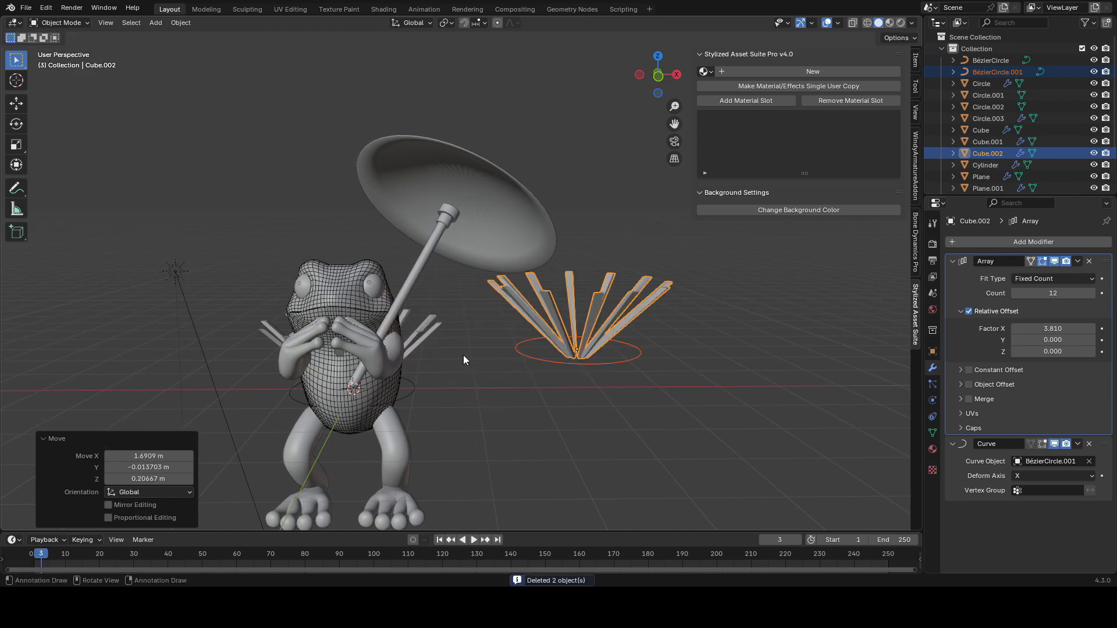
click(426, 326)
key(Tab)
middle_drag(429, 389, 444, 387)
key(Tab)
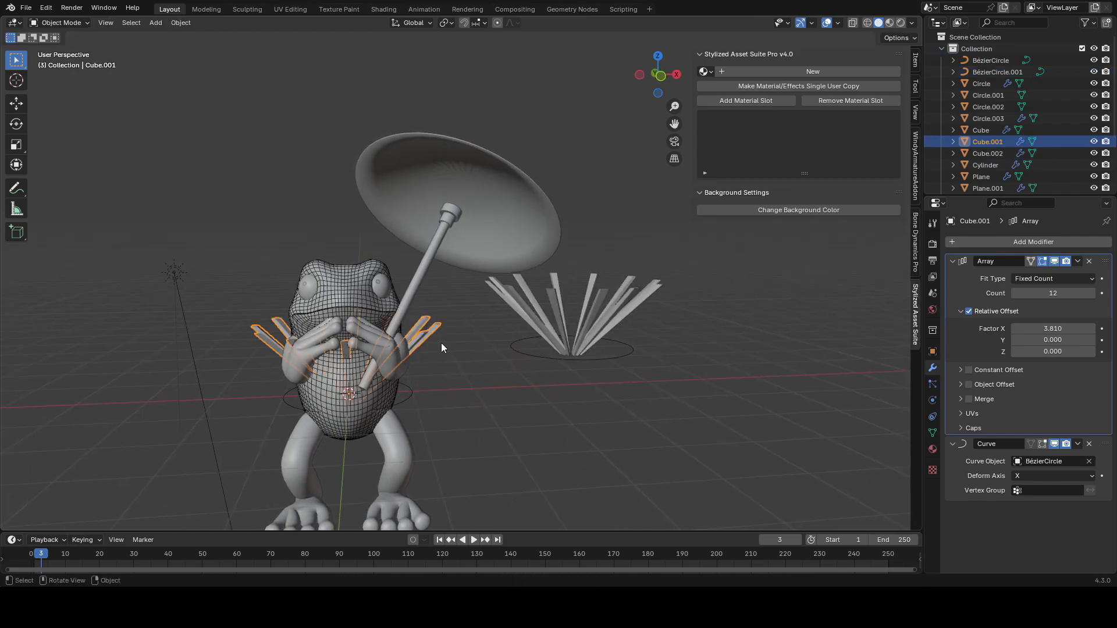
Step: Move and rotate the duplicated spike ring onto the top of the umbrella canopy, saving the file
click(584, 391)
shift+click(626, 397)
key(g)
click(499, 305)
key(ctrl+s)
middle_drag(499, 305, 561, 270)
key(g)
click(518, 343)
key(shift+alt+z)
key(r)
click(644, 396)
key(g)
click(582, 360)
Step: Adjust the ring's placement on the canopy and save the file
scroll(599, 316, down, 1)
click(608, 192)
middle_drag(608, 192, 606, 228)
key(shift+alt+z)
click(501, 359)
key(ctrl+s)
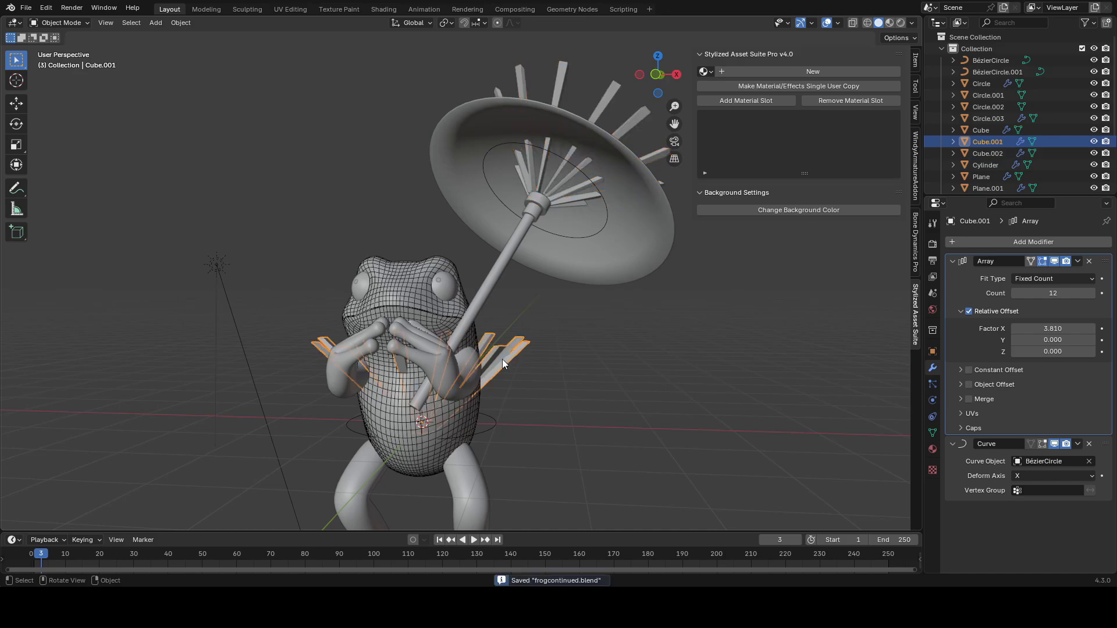
Step: Slide and shift the body spike ring's vertices along Y in edit mode, saving the file
key(Tab)
middle_drag(501, 358, 531, 279)
key(g)
key(g)
click(499, 392)
key(Tab)
key(Tab)
key(g)
key(y)
click(541, 390)
key(Tab)
key(ctrl+s)
Step: Move the umbrella canopy about -0.11 m along its local Z axis
click(576, 279)
key(g)
key(z)
click(550, 292)
key(g)
key(z)
key(z)
click(534, 285)
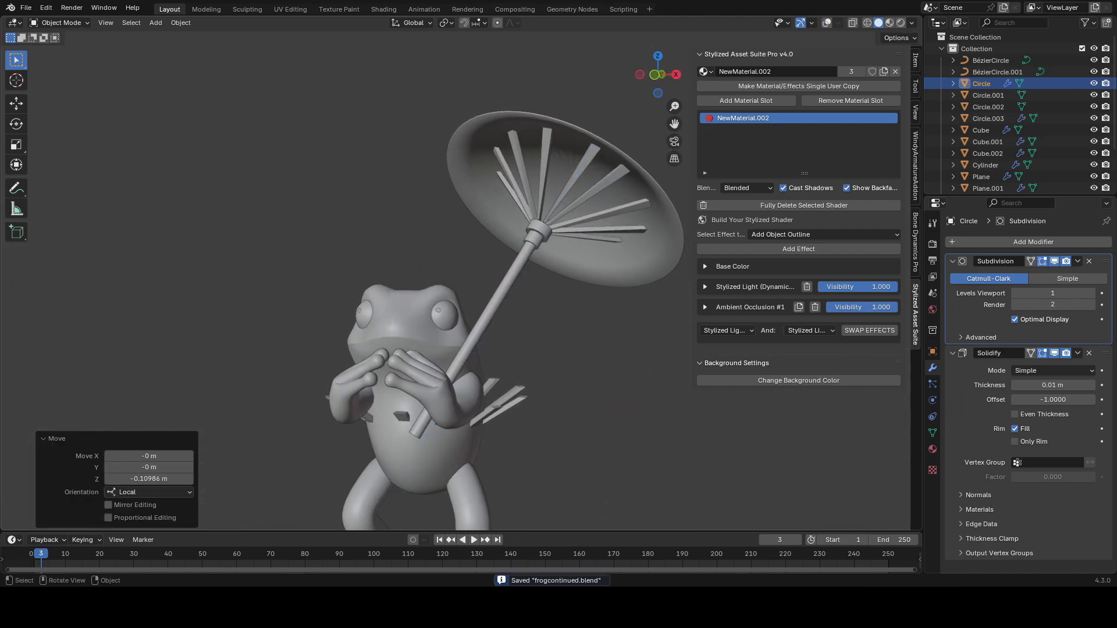
Step: Select all of the body spike ring's vertices and move them along Z
middle_drag(469, 408, 523, 402)
click(325, 414)
key(shift+alt+z)
key(Tab)
middle_drag(326, 413, 468, 314)
key(alt+z)
key(1)
key(a)
key(g)
key(z)
click(484, 337)
key(Tab)
key(alt+z)
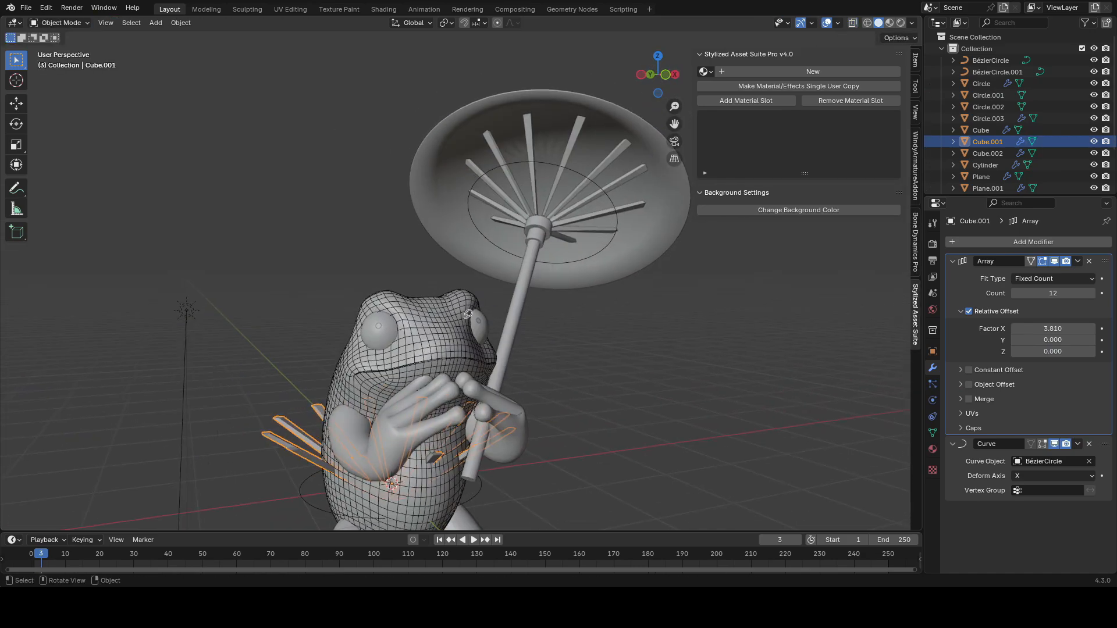
Step: Scale the body spike ring's vertices in edit mode to resize the ring, saving the file
key(Tab)
key(s)
click(535, 321)
key(Tab)
key(ctrl+s)
key(Tab)
key(alt+z)
drag(381, 477, 471, 527)
key(s)
click(516, 468)
drag(460, 355, 362, 416)
key(s)
click(568, 420)
key(ctrl+z)
key(ctrl+z)
key(s)
click(526, 478)
key(s)
click(482, 406)
key(Tab)
key(alt+z)
mouse_move(553, 390)
middle_down()
mouse_move(504, 383)
mouse_move(532, 381)
middle_up()
key(ctrl+s)
Step: Switch to material preview and link the canopy's red material to the umbrella spokes
click(900, 22)
click(578, 218)
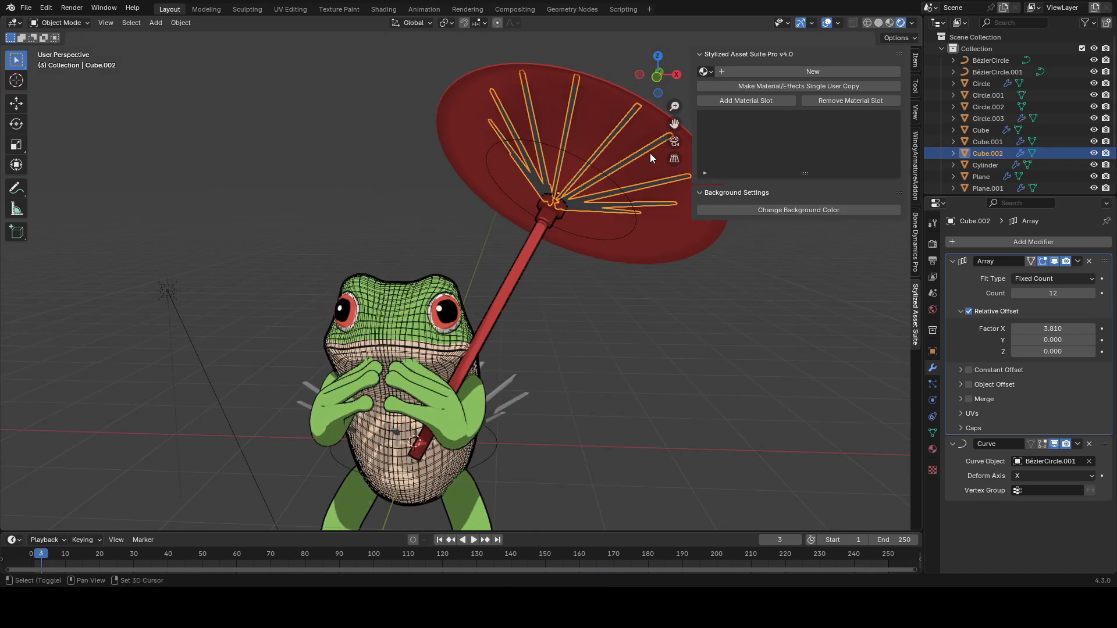
shift+click(649, 166)
key(ctrl+l)
click(649, 166)
click(602, 145)
key(shift+alt+z)
scroll(577, 251, down, 1)
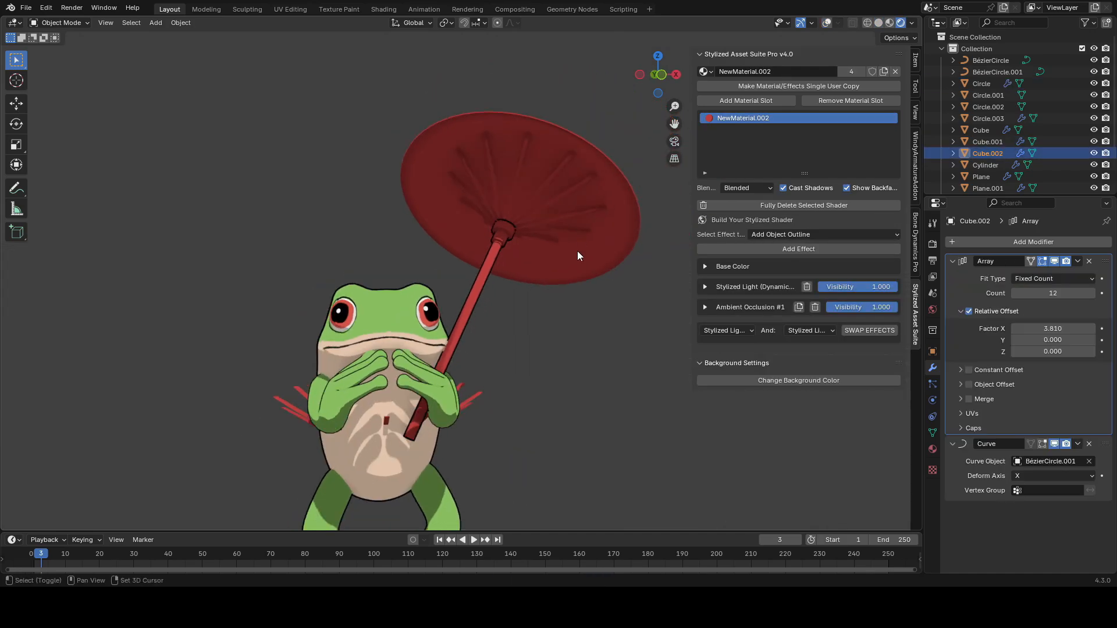
Step: Save the file and add an object outline effect to the umbrella spokes
shift+middle_drag(577, 251, 572, 197)
key(ctrl+s)
key(shift+alt+z)
click(798, 249)
key(shift+alt+z)
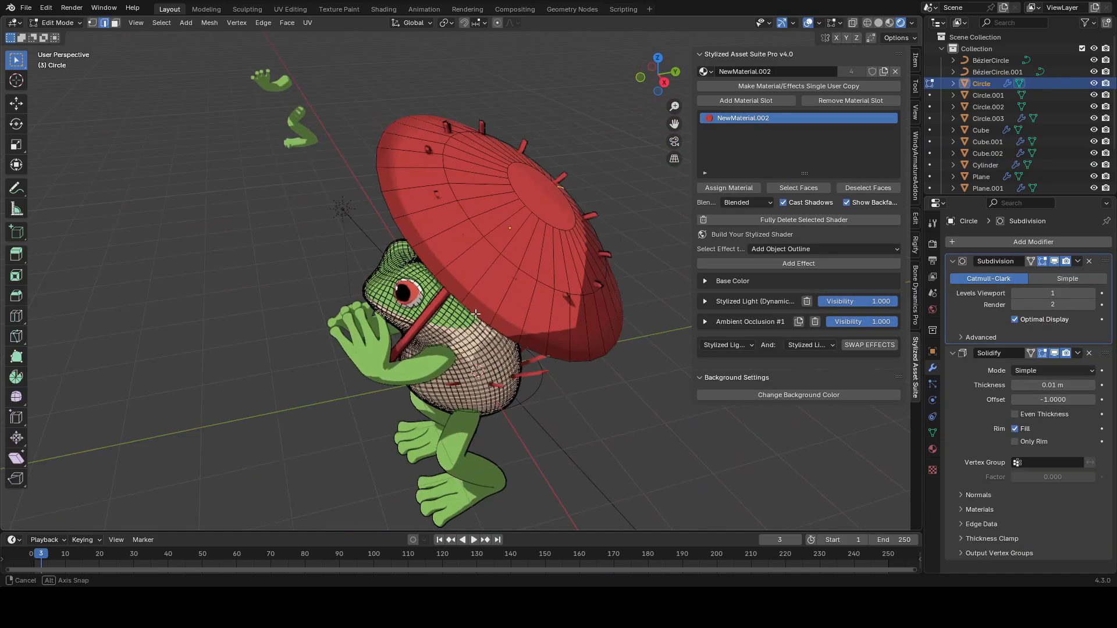
Step: Shrink/fatten the umbrella's selected geometry in edit mode
middle_drag(524, 244, 576, 239)
key(alt+s)
key(o)
scroll(578, 244, down, 3)
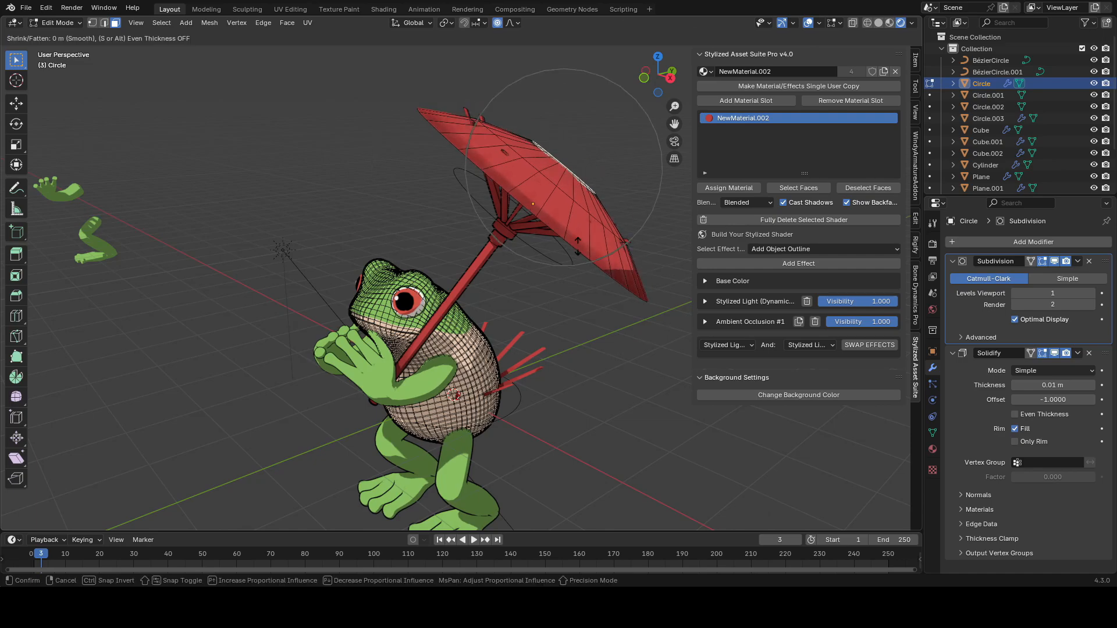
click(580, 253)
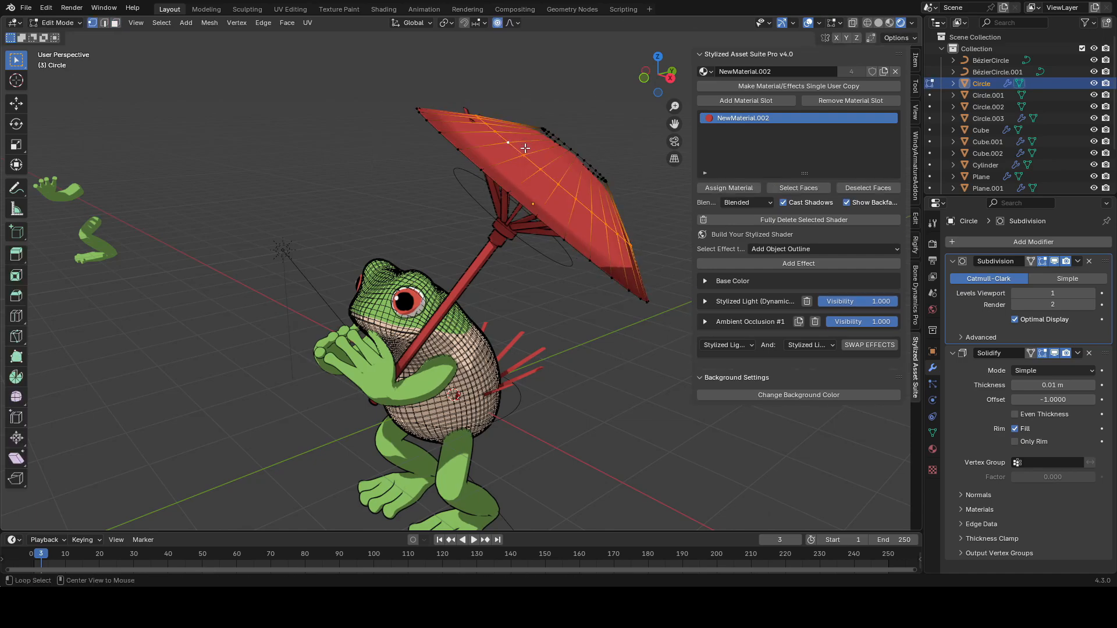
key(alt+s)
middle_drag(465, 216, 608, 215)
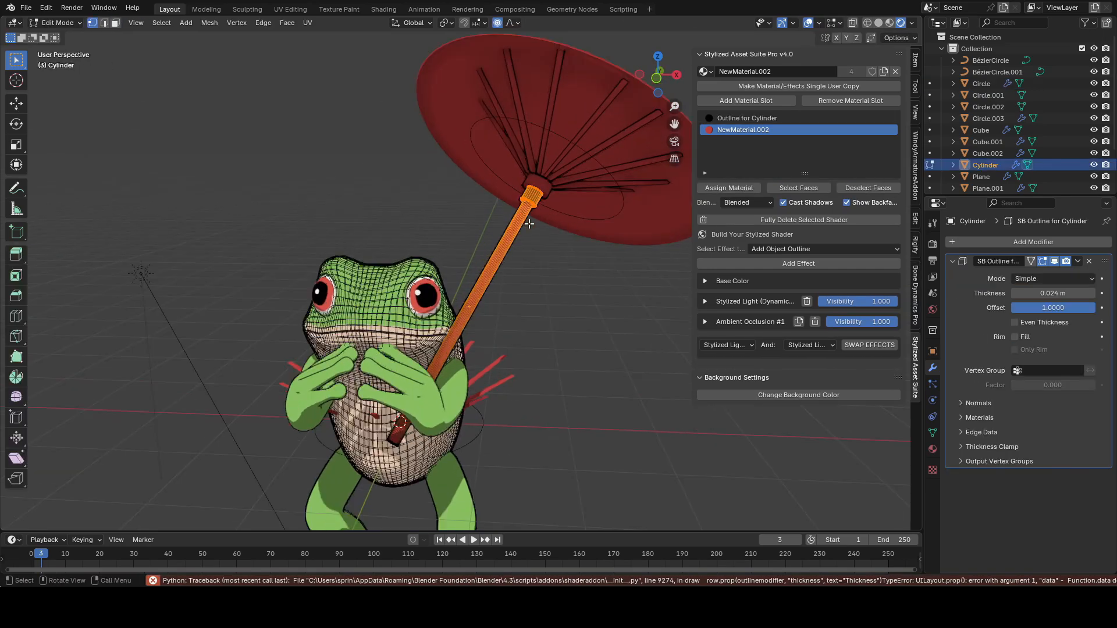
scroll(510, 190, up, 3)
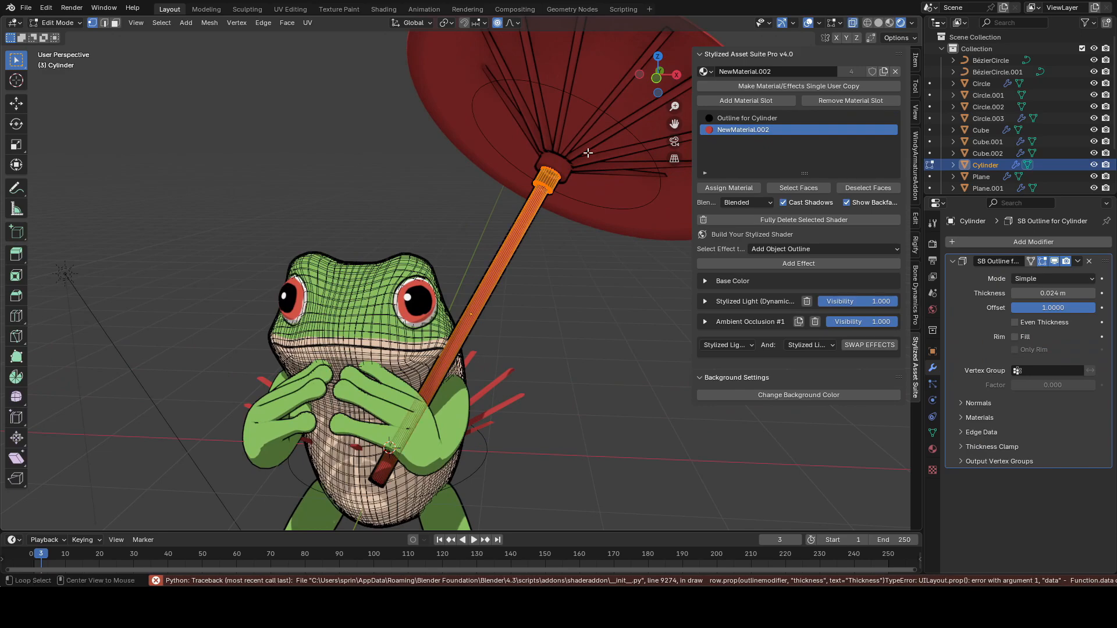
Step: Move the umbrella handle's top end with proportional editing
middle_drag(505, 218, 483, 228)
key(g)
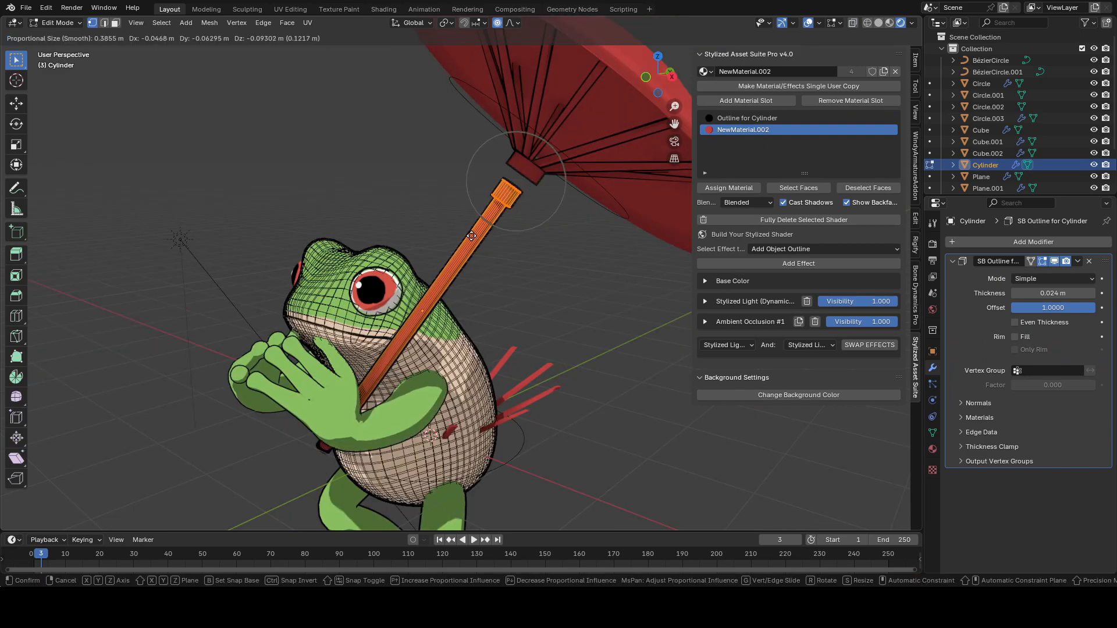
click(462, 248)
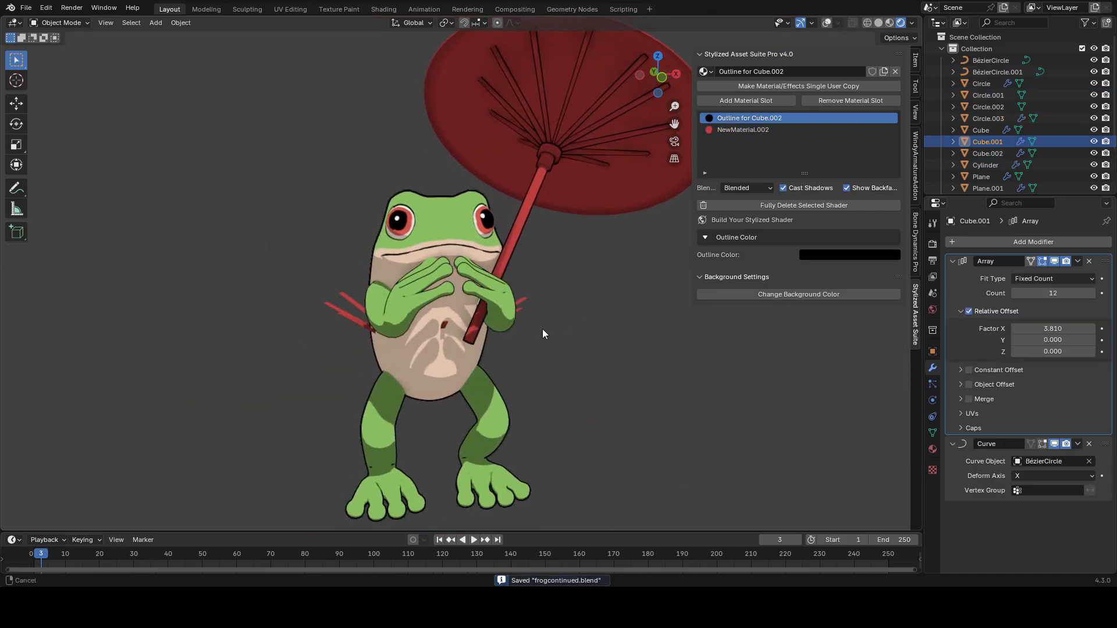
middle_drag(542, 324, 536, 350)
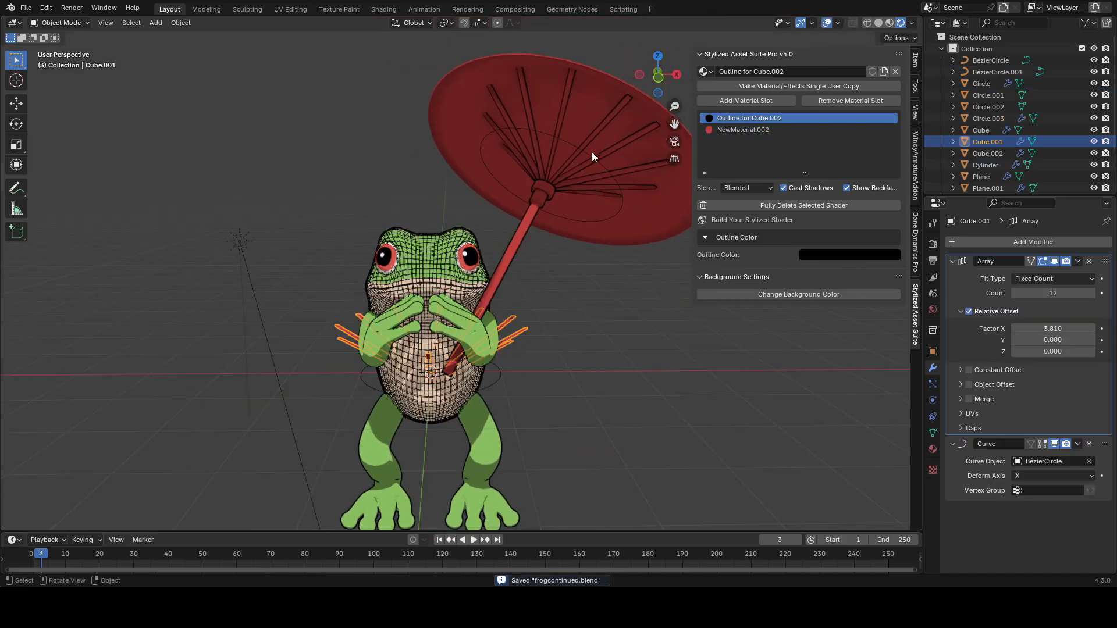
Step: Select the canopy and adjust its base color
click(591, 155)
click(705, 266)
click(836, 283)
drag(829, 240, 866, 237)
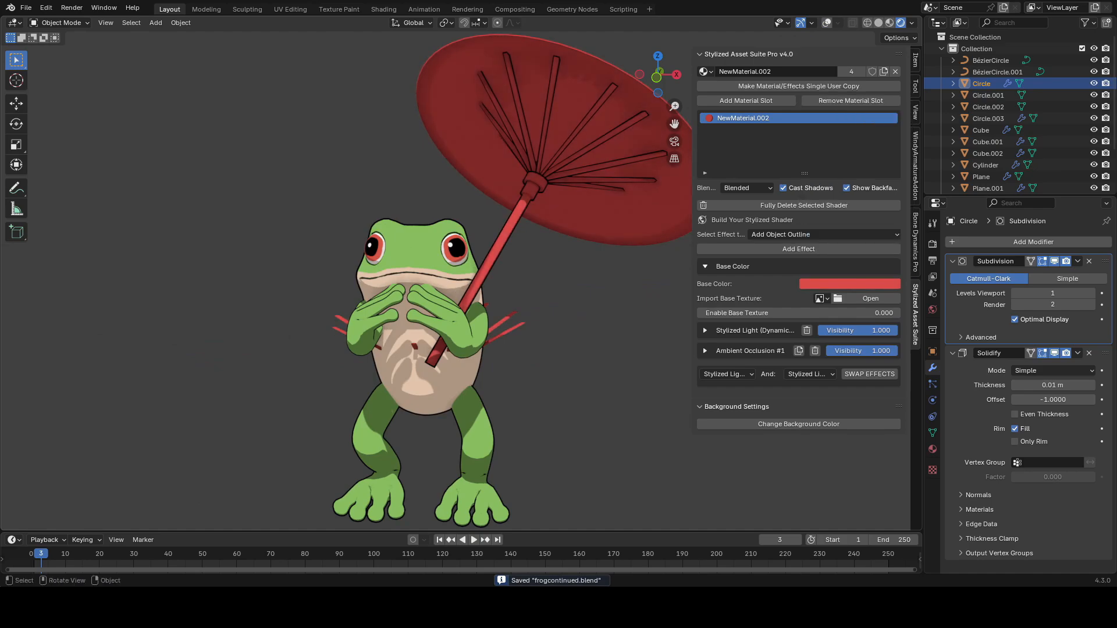
Step: Add a Dynamic Brush Strokes effect to the canopy's shader
click(705, 266)
click(768, 235)
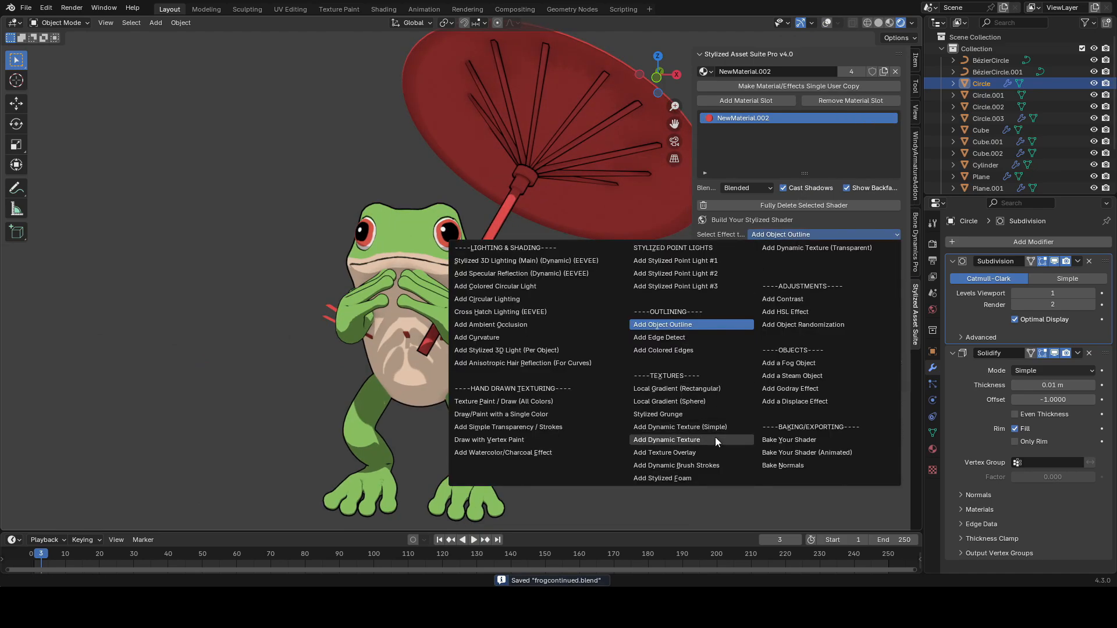
click(697, 464)
click(777, 248)
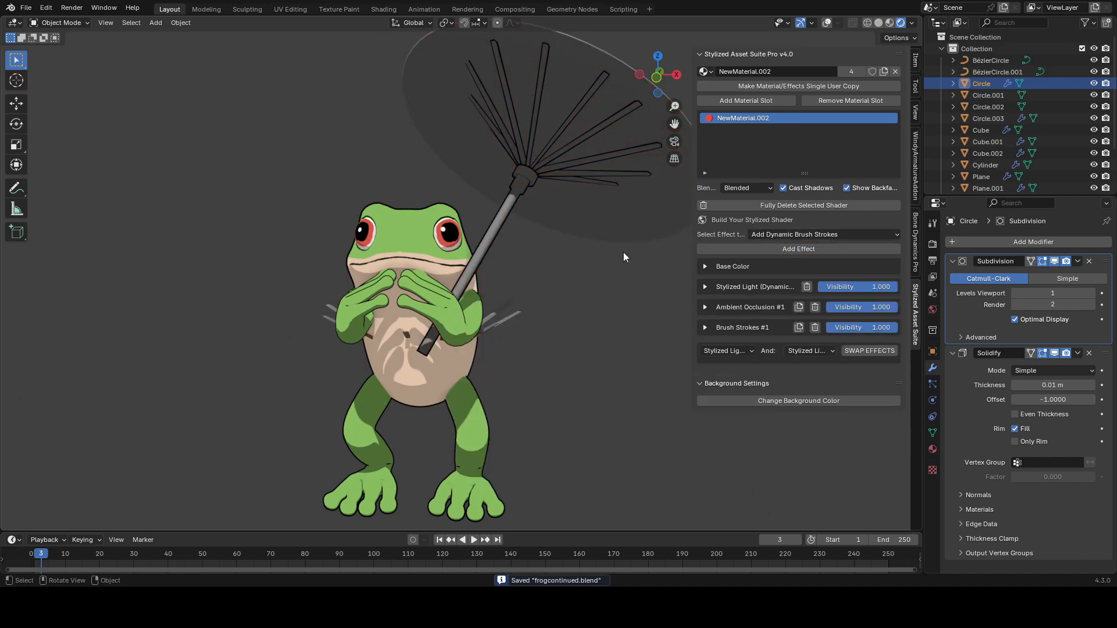
Step: Tune the brush strokes to Value Min 0.610, Value Max 1.380, Scale 4.200, Smooth 0.450 and Texture Contrast 2.890, saving
click(705, 327)
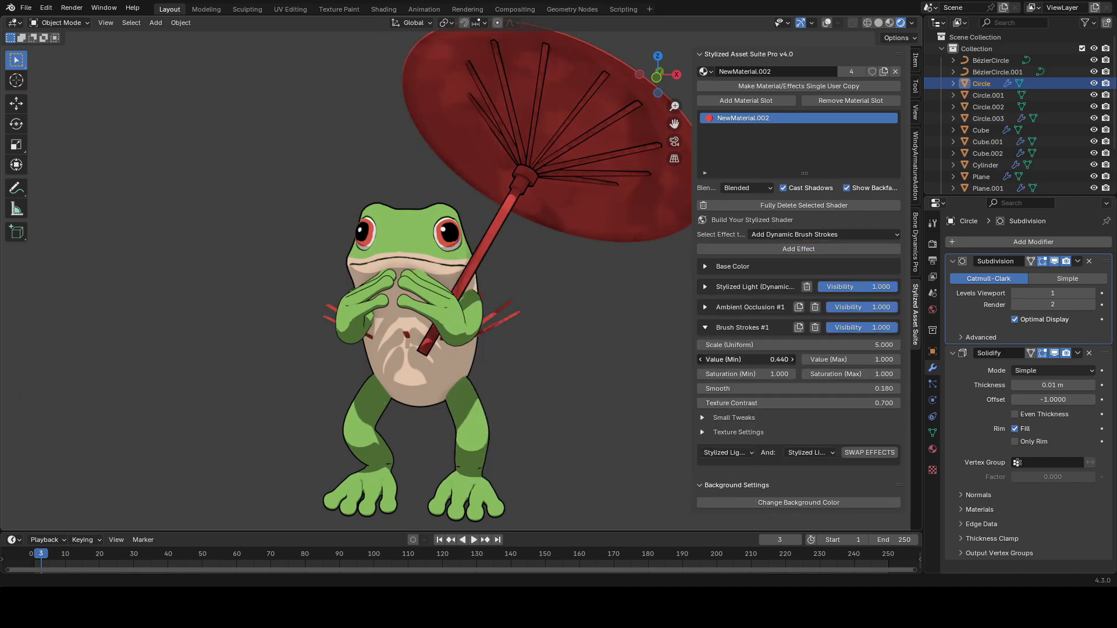
mouse_move(832, 359)
mouse_down()
mouse_move(860, 360)
mouse_move(849, 359)
mouse_up()
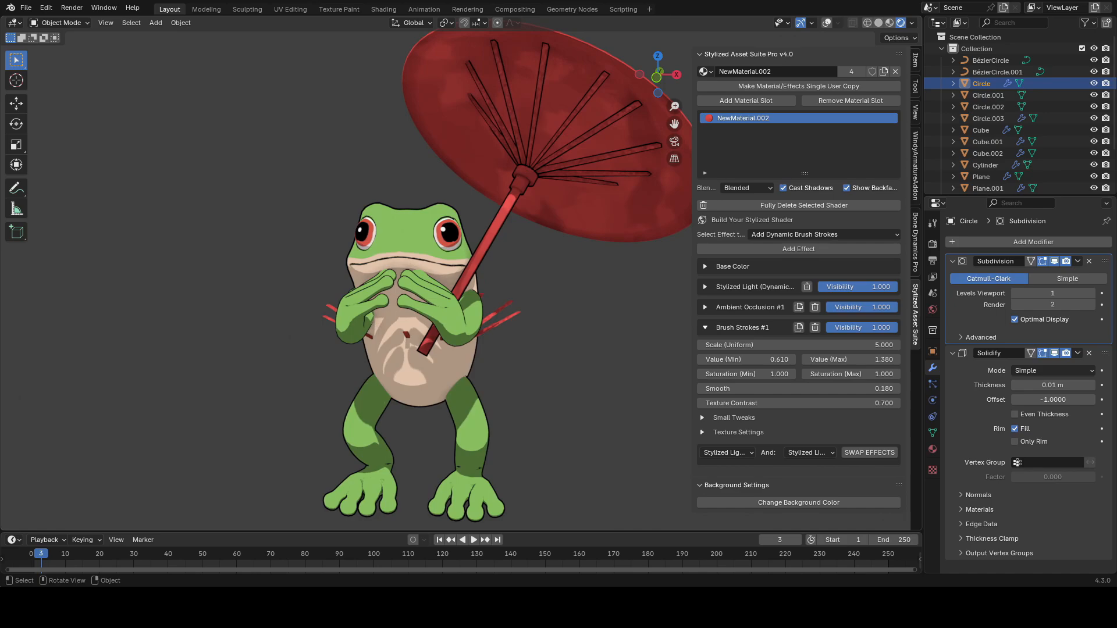
drag(768, 345, 806, 345)
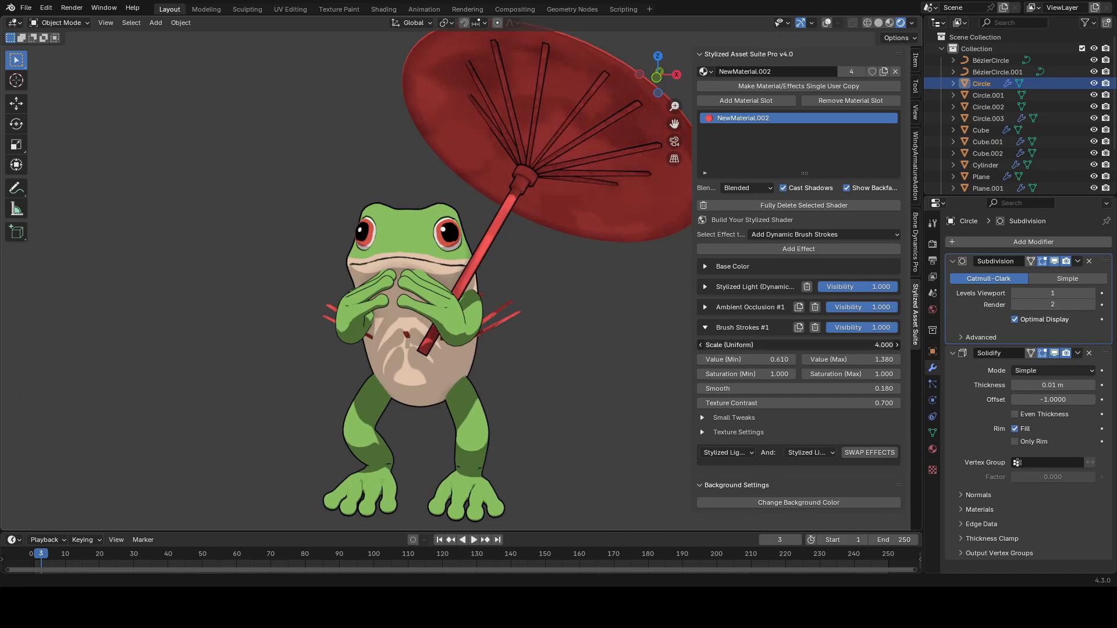
drag(745, 391, 804, 403)
shift+middle_drag(525, 370, 525, 379)
drag(747, 403, 759, 403)
key(ctrl+s)
shift+middle_drag(569, 310, 553, 318)
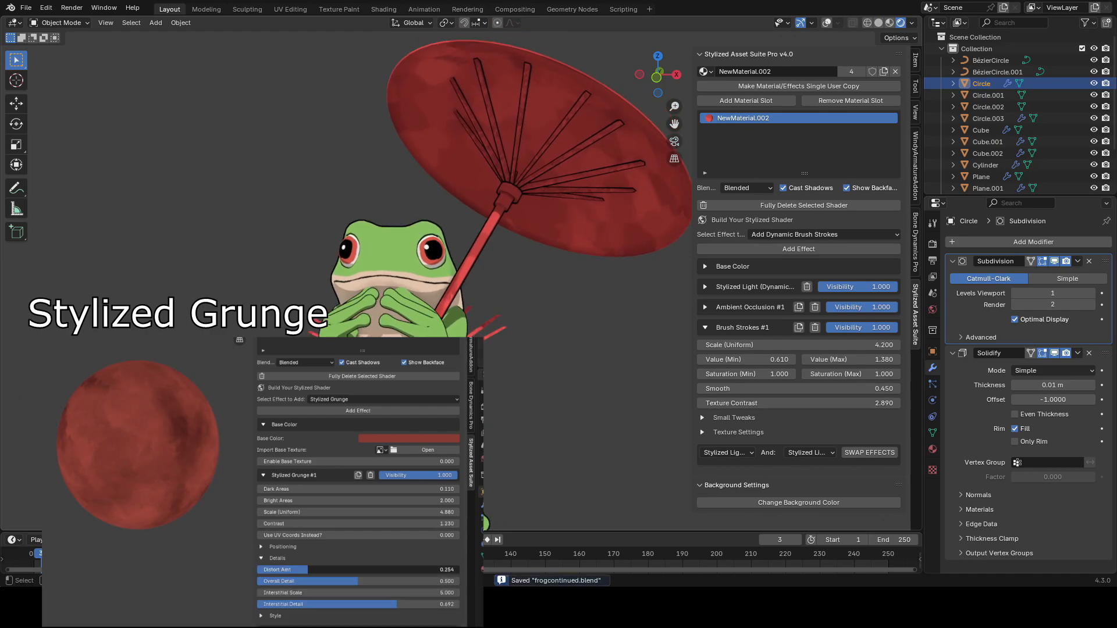
drag(746, 360, 746, 360)
Step: Save, select the frog body and enter Texture Paint mode with a 20 px brush radius
key(shift+alt+z)
key(ctrl+s)
key(shift+alt+z)
shift+middle_drag(538, 207, 545, 196)
click(705, 327)
middle_drag(557, 299, 515, 260)
scroll(500, 273, up, 3)
click(463, 264)
key(shift+alt+z)
key(shift+alt+z)
click(60, 23)
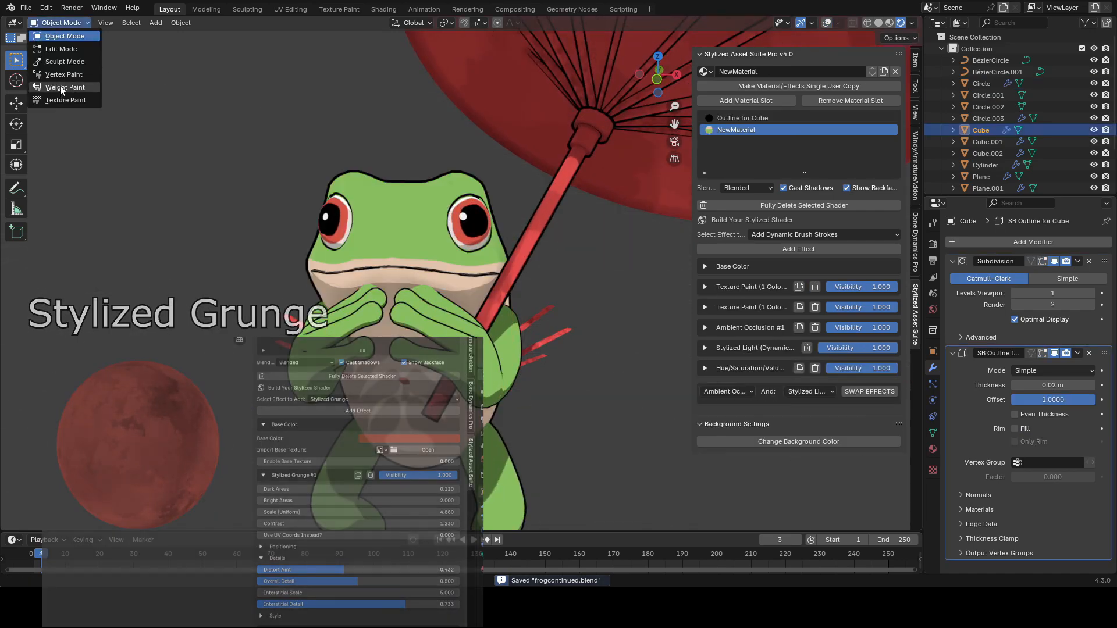
click(58, 99)
shift+middle_drag(407, 241, 436, 262)
scroll(436, 262, up, 1)
key(f)
click(419, 256)
Step: Pick the bodyblacks texture slot and set the brush radius to 5 px
click(446, 24)
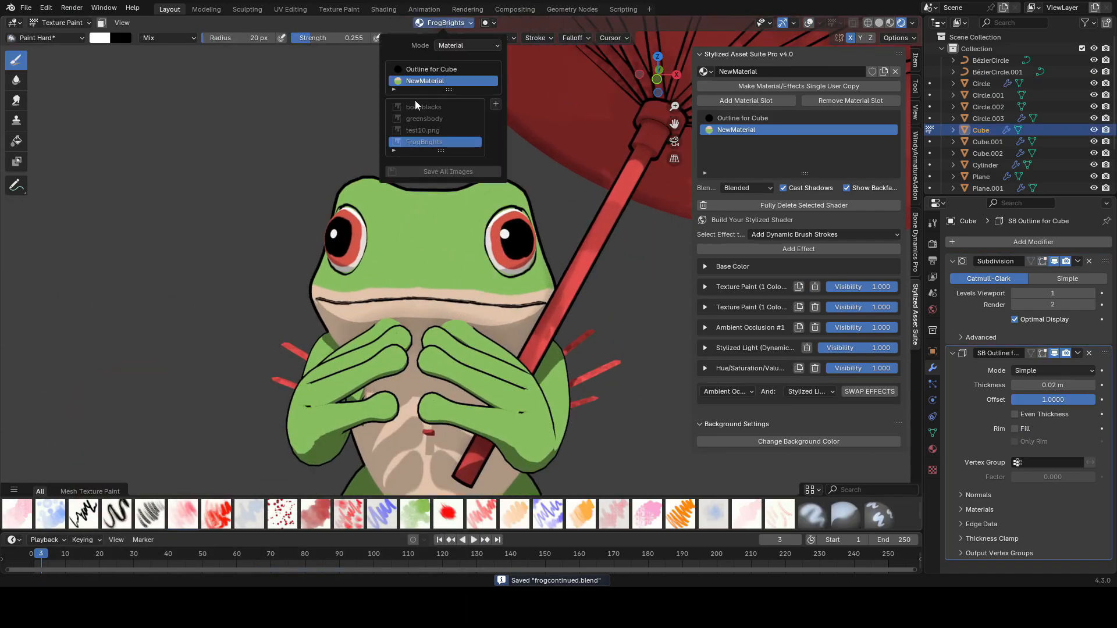
scroll(435, 264, up, 2)
key(f)
click(424, 273)
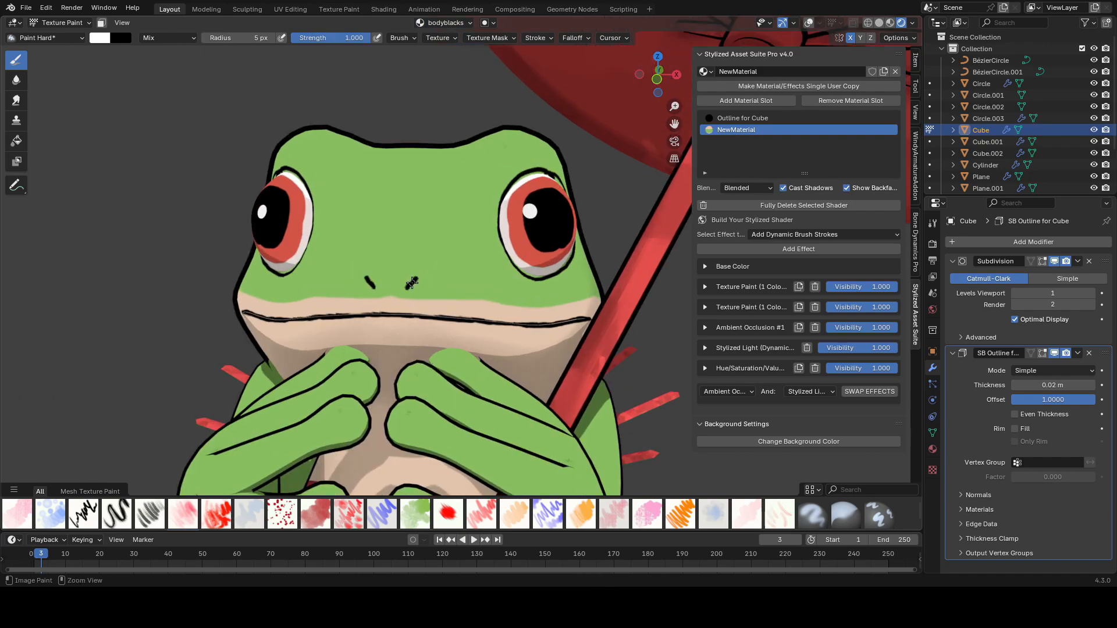
scroll(420, 265, down, 5)
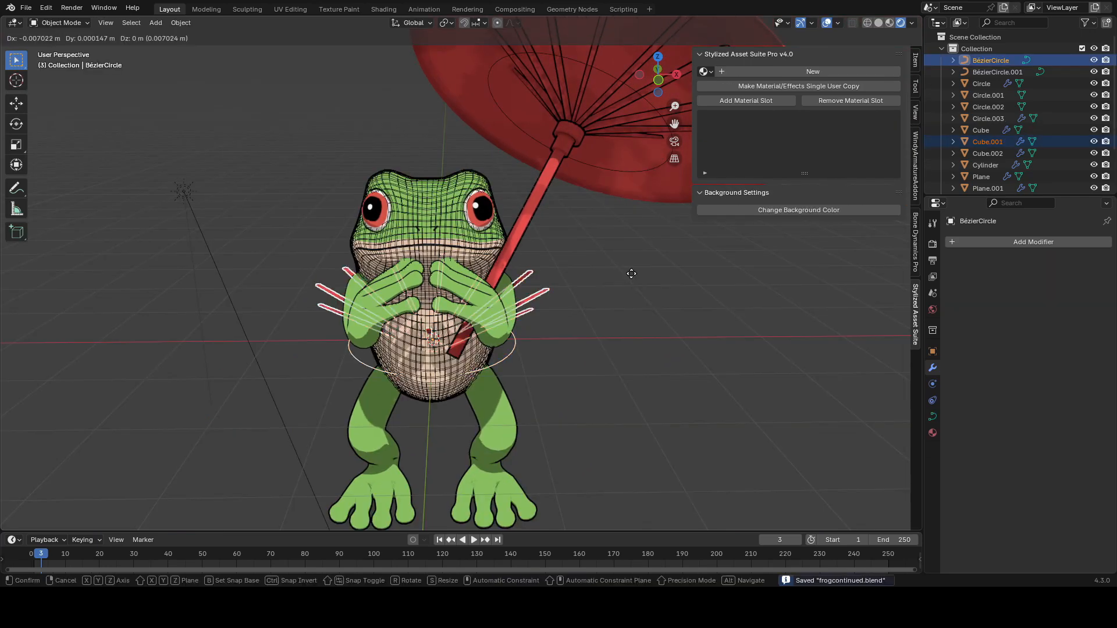
Step: Move the body spike ring and its curve into a new collection named Spokes and collapse the collection list
middle_drag(611, 292, 601, 292)
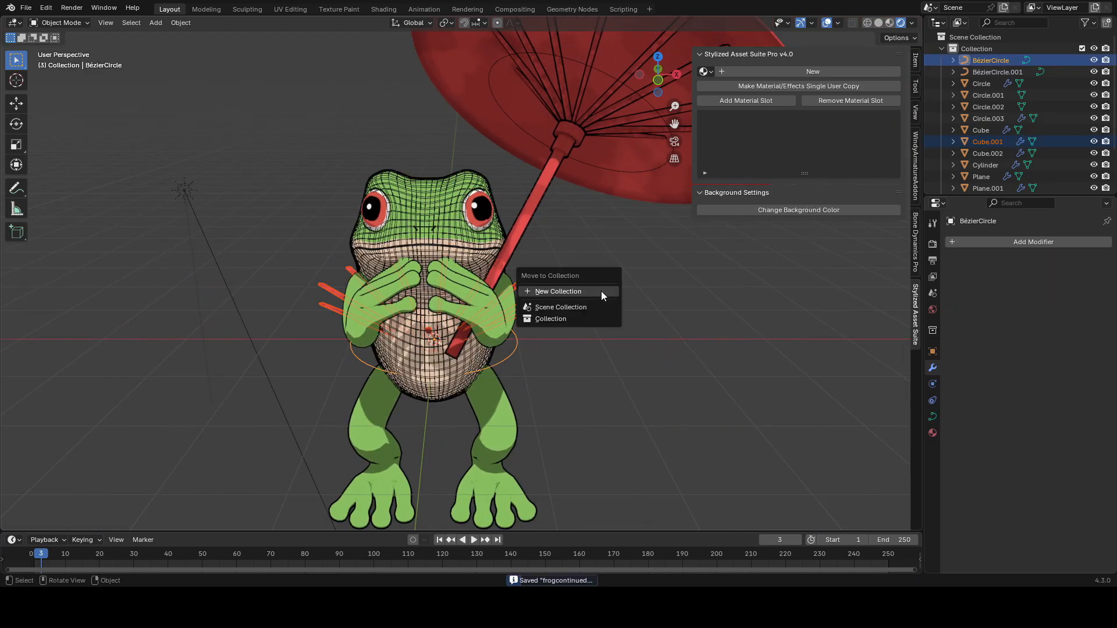
click(601, 292)
text(S)
key(Return)
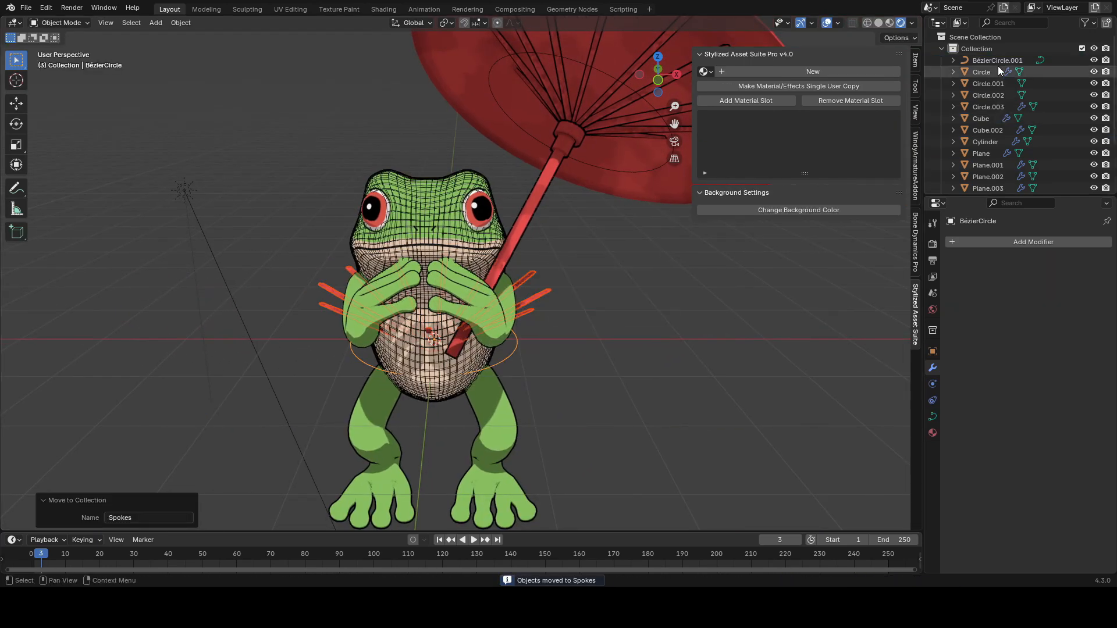
click(941, 49)
click(1065, 104)
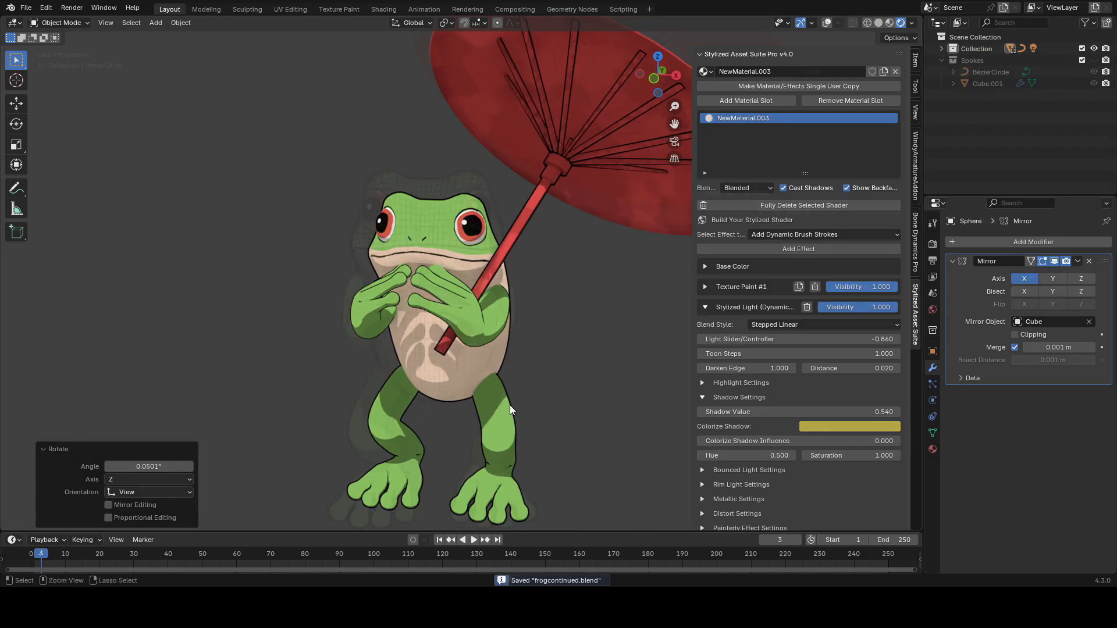
Step: Open the background color settings and adjust the background style and steps
click(706, 307)
click(740, 381)
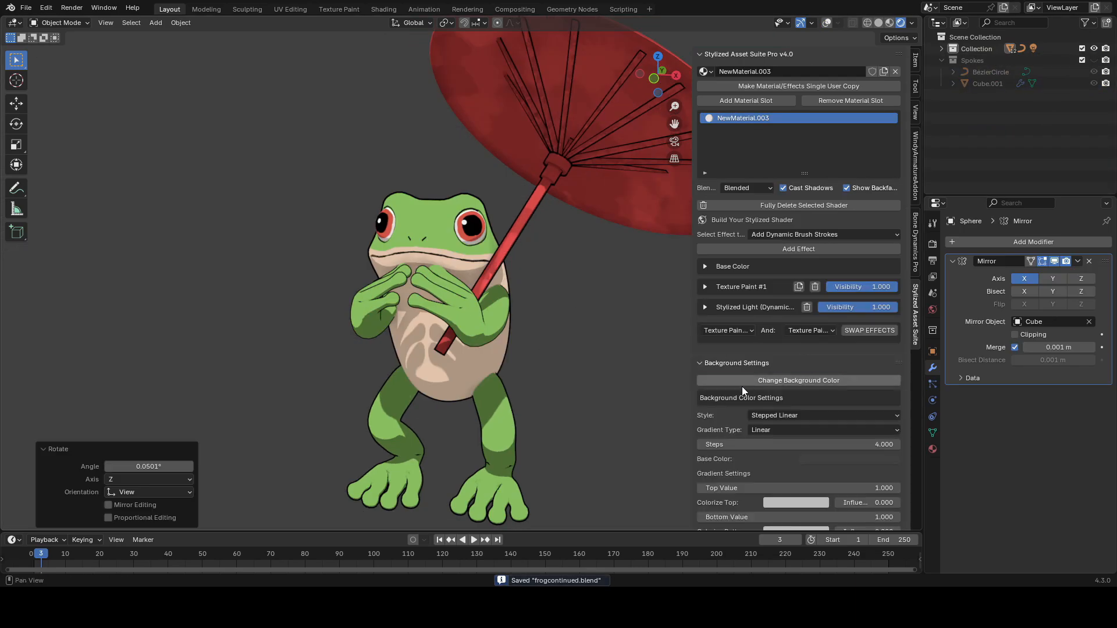
scroll(792, 443, down, 2)
click(823, 414)
drag(832, 366, 887, 366)
shift+middle_drag(594, 356, 587, 350)
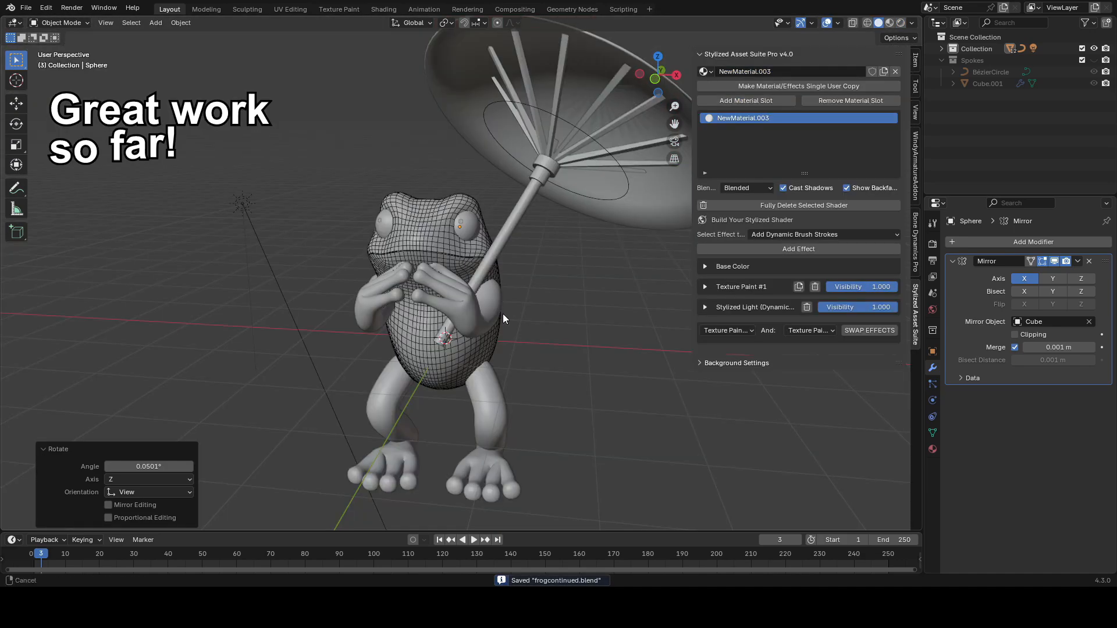
Step: Poke the canopy's central face
click(475, 356)
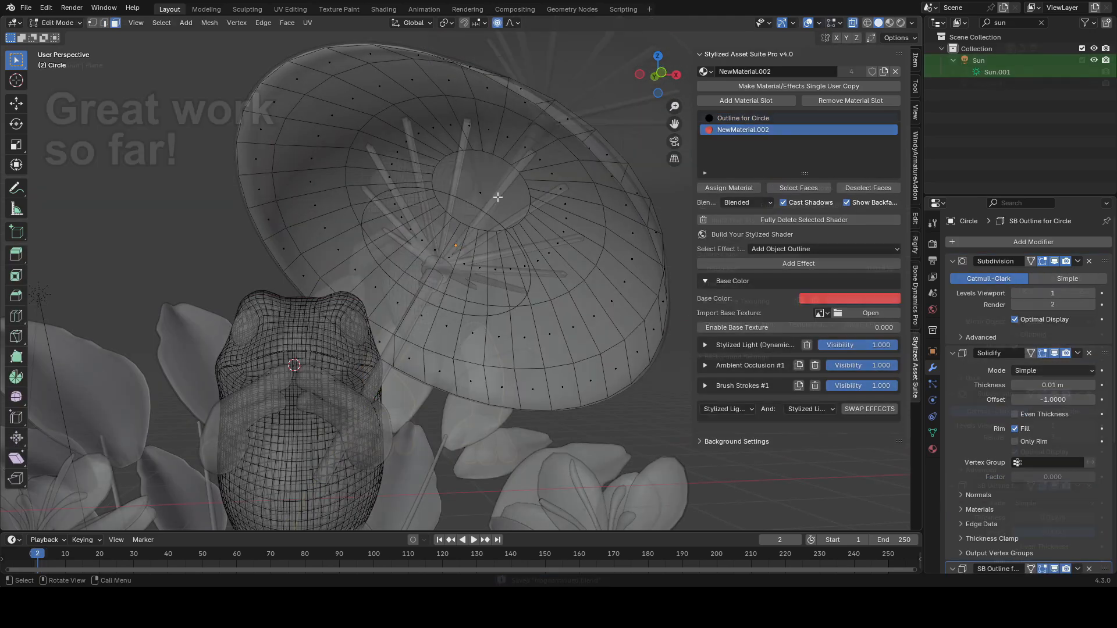
click(493, 193)
middle_drag(494, 194, 503, 187)
key(F3)
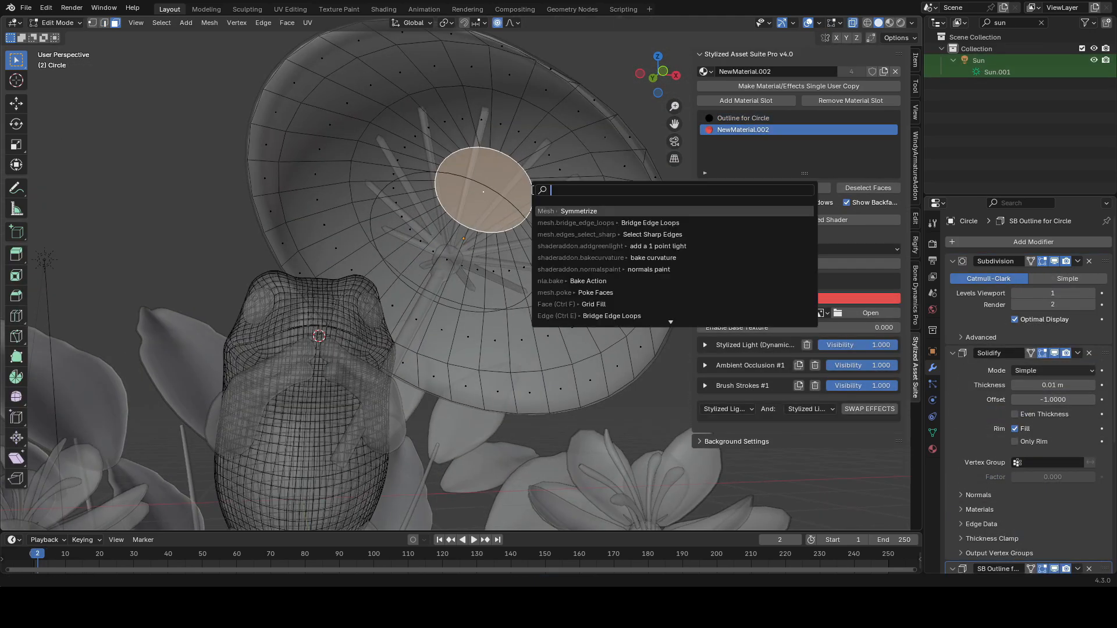
key(Return)
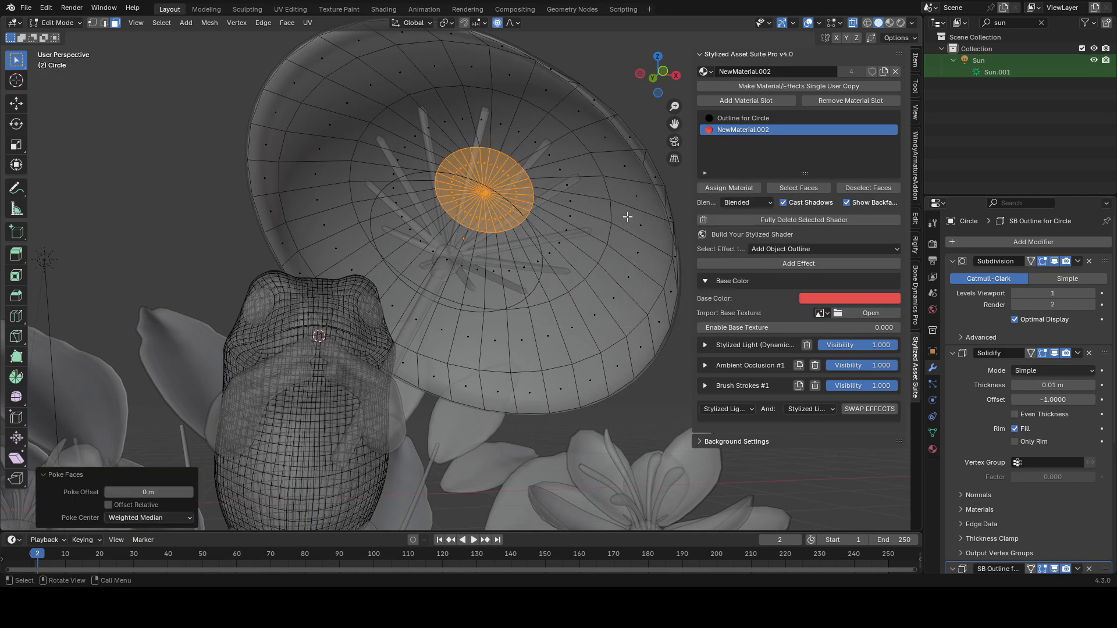
Step: Select the canopy's radial edge loops running from the center to the rim, saving the file
key(2)
middle_drag(316, 236, 302, 243)
alt+click(319, 249)
middle_drag(303, 197, 309, 196)
alt+shift+click(268, 151)
key(ctrl+s)
middle_drag(379, 129, 420, 103)
alt+shift+click(389, 90)
alt+shift+click(445, 87)
middle_drag(407, 181, 505, 156)
alt+shift+click(552, 140)
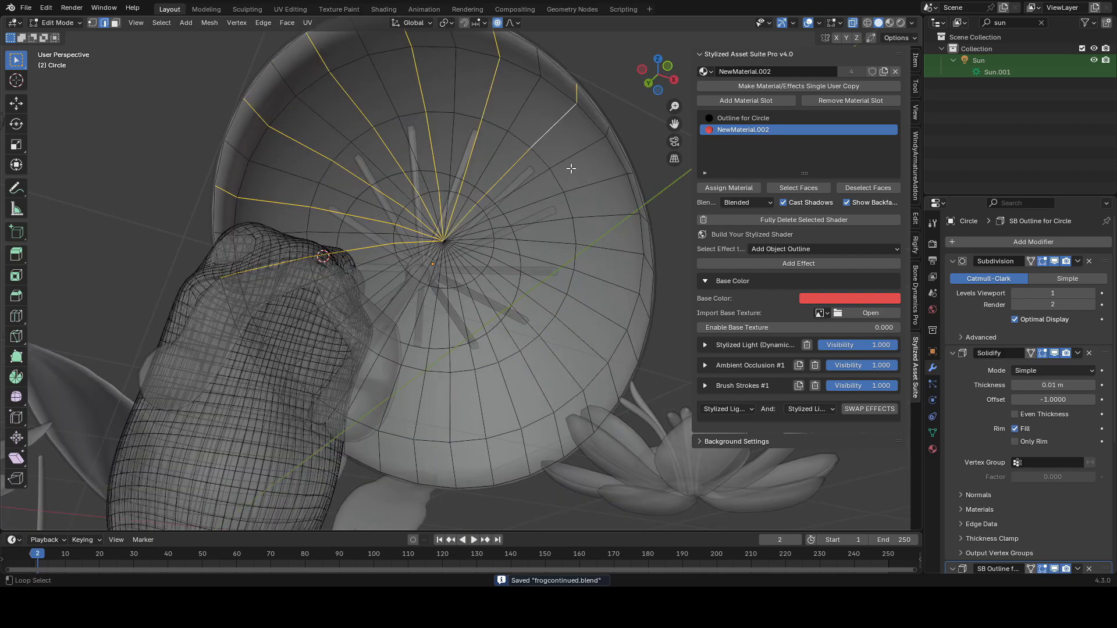
alt+shift+click(588, 240)
middle_drag(600, 205, 491, 353)
alt+shift+click(578, 254)
alt+shift+click(549, 314)
alt+shift+click(503, 330)
alt+shift+click(387, 348)
middle_drag(408, 354, 369, 349)
alt+shift+click(362, 336)
scroll(582, 263, down, 3)
middle_drag(573, 267, 565, 265)
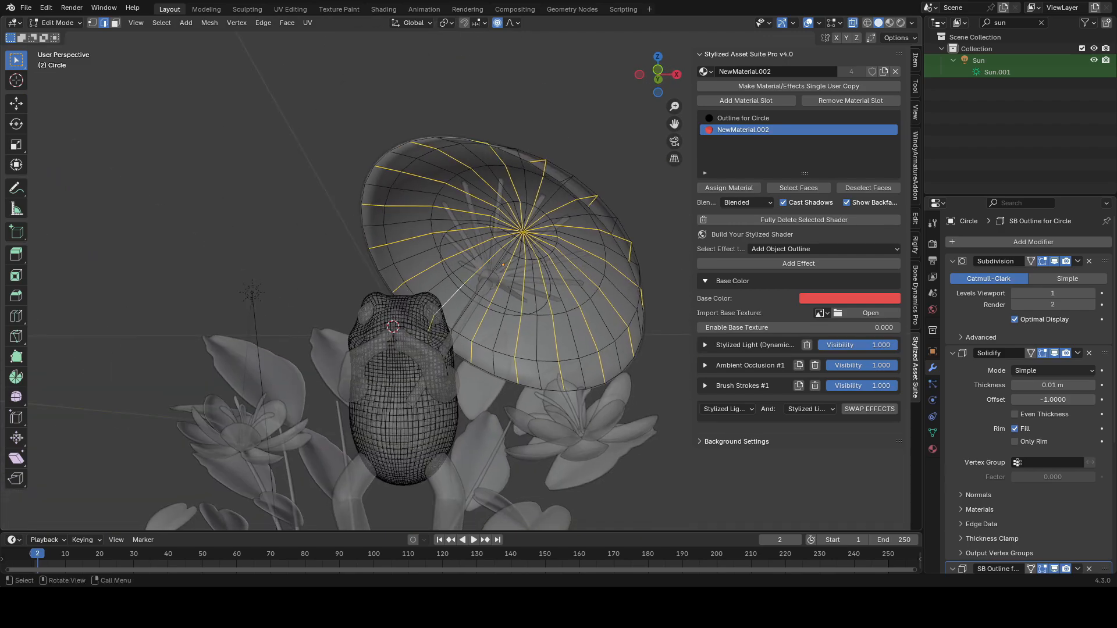
Step: Duplicate the selected radial edges in place
scroll(561, 269, up, 1)
key(shift+d)
right_click(488, 313)
click(539, 304)
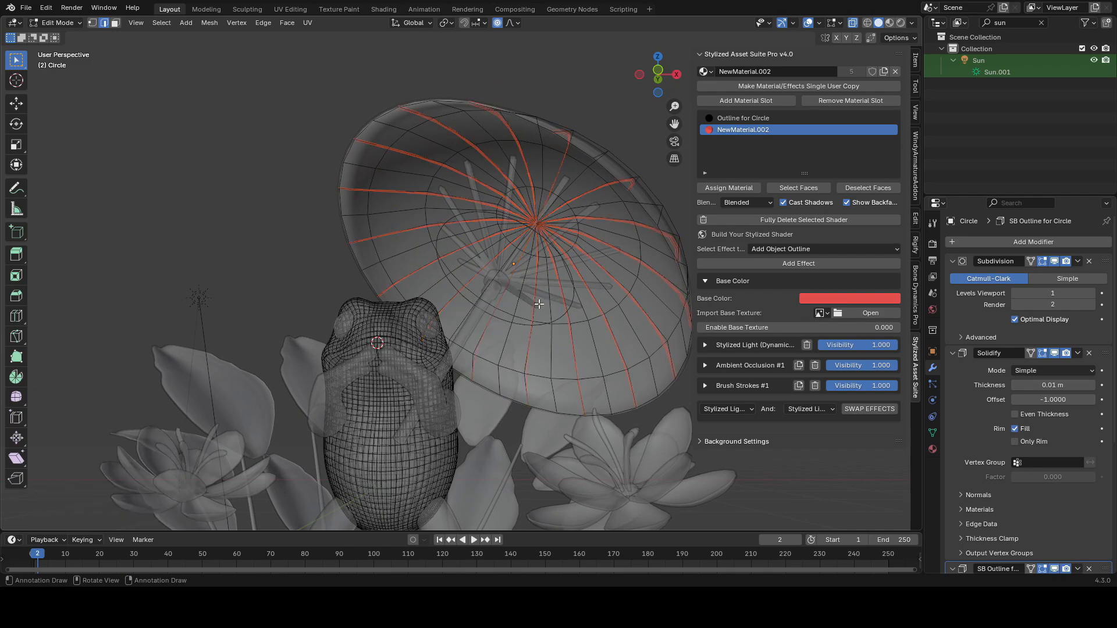
Step: Select the separated rib-edge object and apply its Subdivision modifier, clearing its remaining modifiers
key(Tab)
click(366, 141)
key(g)
right_click(375, 181)
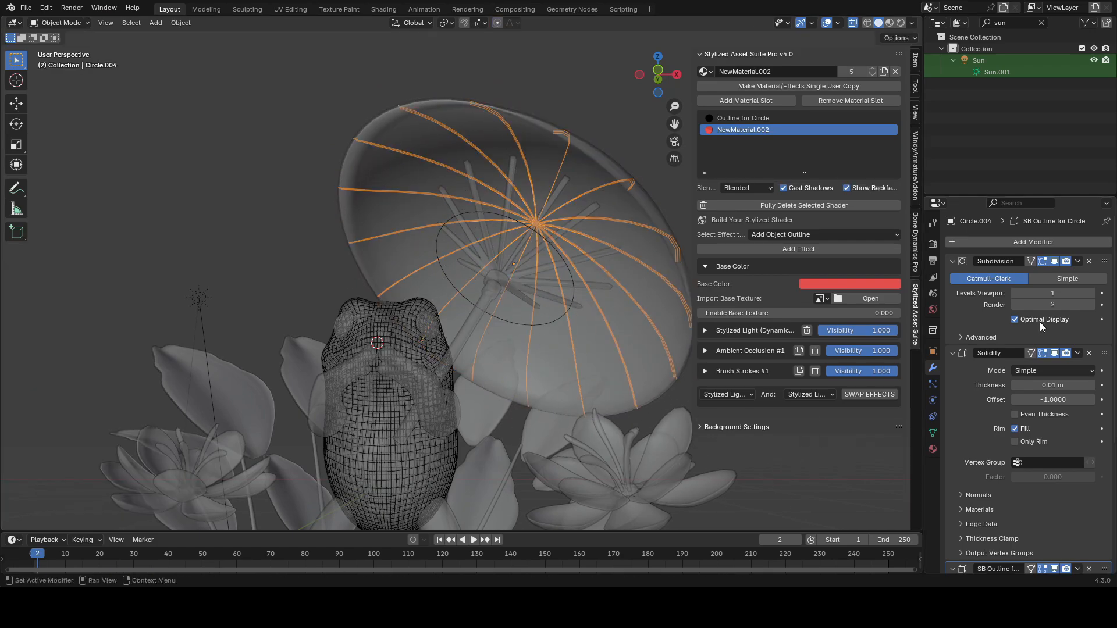
key(ctrl+a)
click(1089, 261)
click(1089, 261)
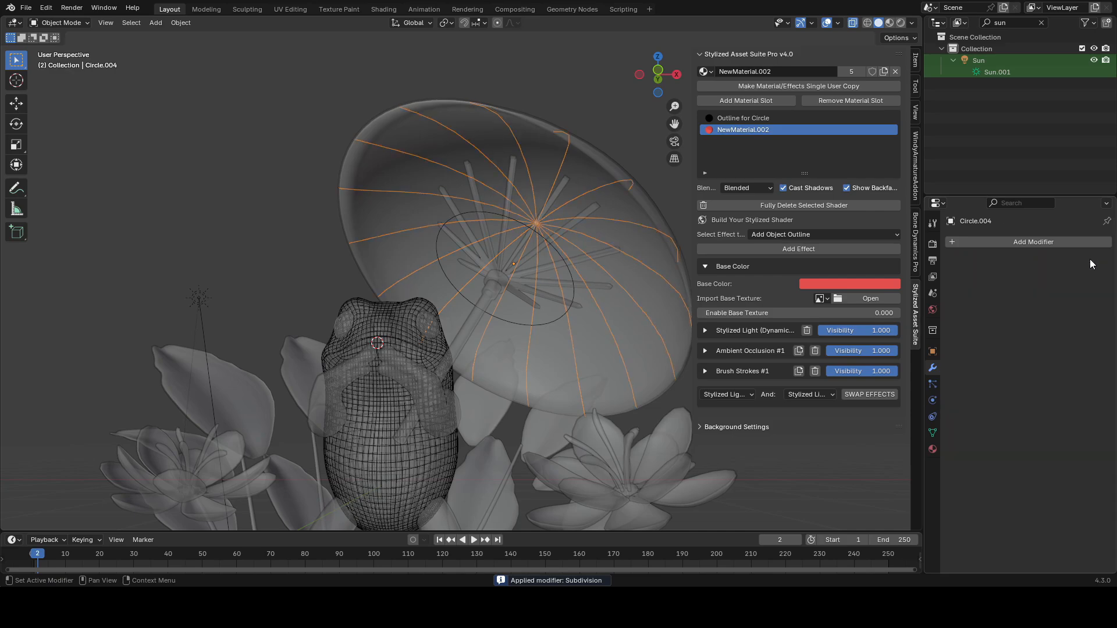
Step: Convert the rib edges to a curve and give it a round bevel depth of 0.014 m
click(180, 22)
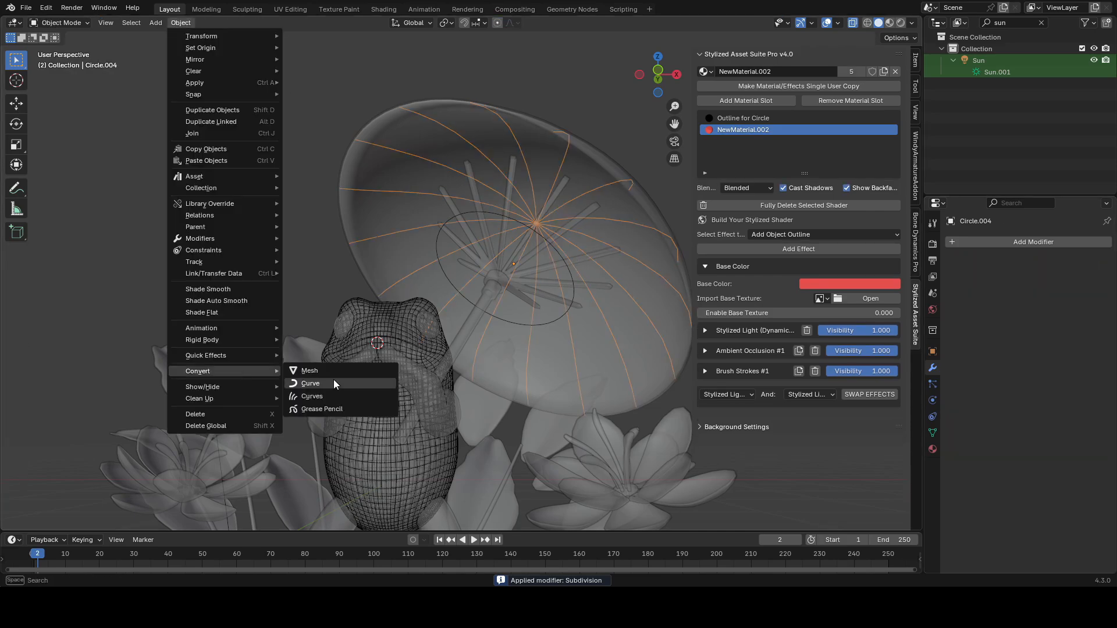
click(334, 382)
click(932, 416)
drag(1042, 481, 1070, 481)
shift+middle_drag(696, 367, 713, 345)
key(alt+z)
shift+middle_drag(571, 286, 580, 296)
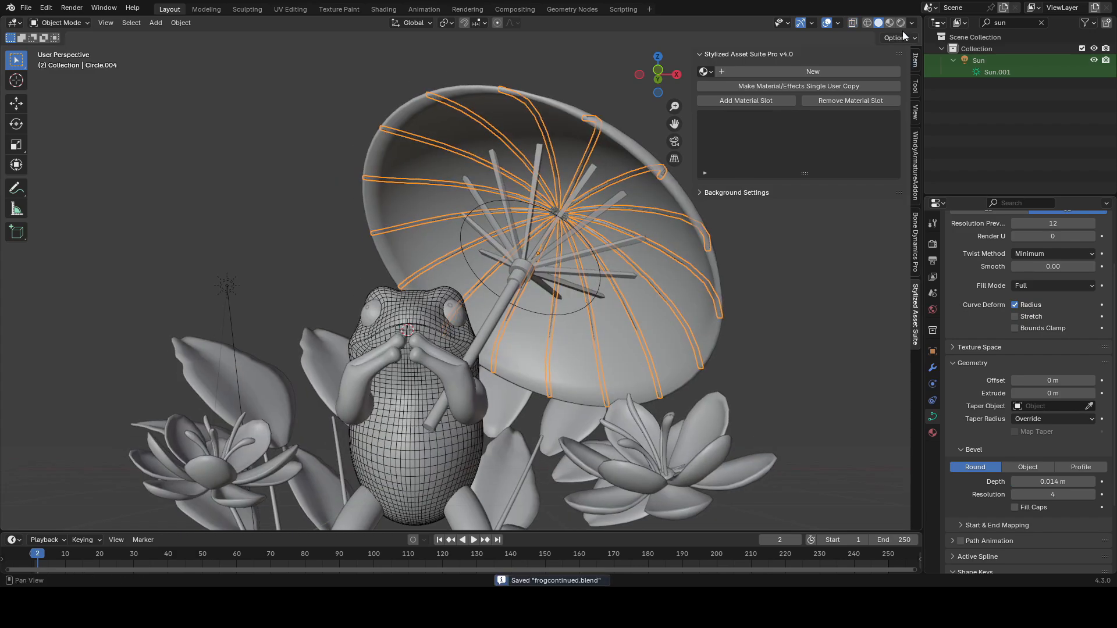
Step: Switch to rendered shading and link the canopy's material onto the rib curves
click(900, 22)
click(759, 71)
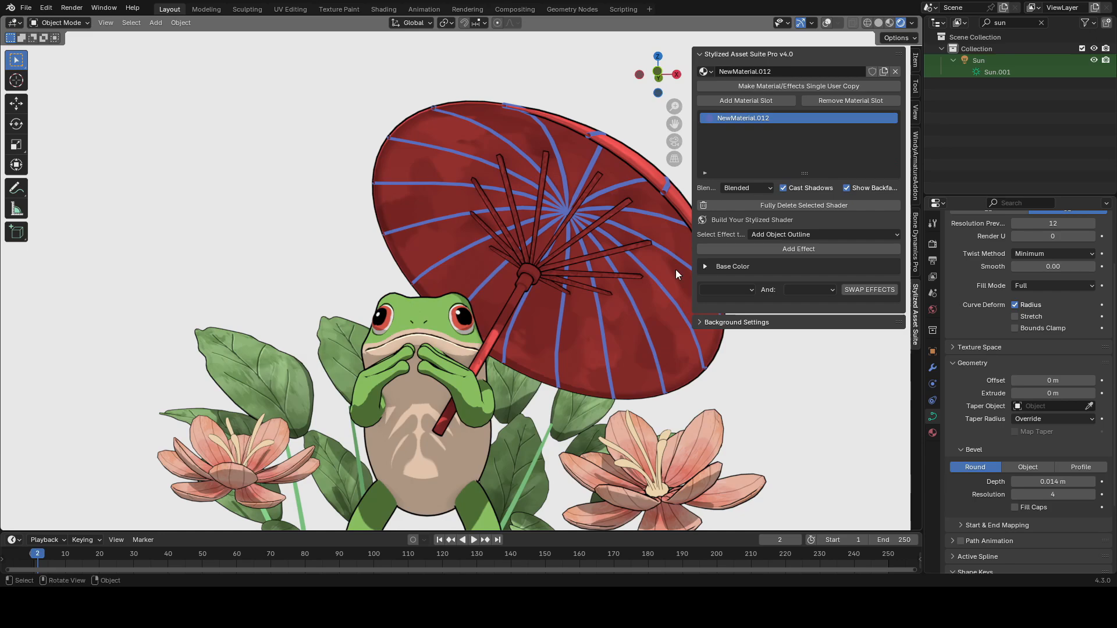
key(shift+alt+z)
click(433, 201)
key(ctrl+l)
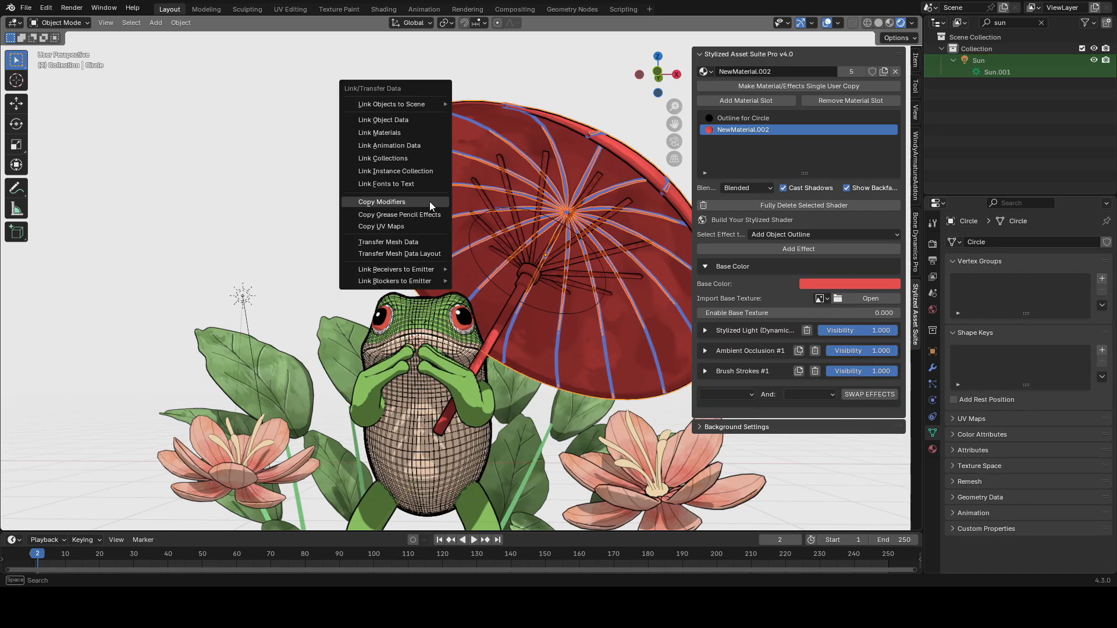
click(392, 132)
Step: Fully delete the rib curves' inherited outline shader and save the file
key(Tab)
key(Tab)
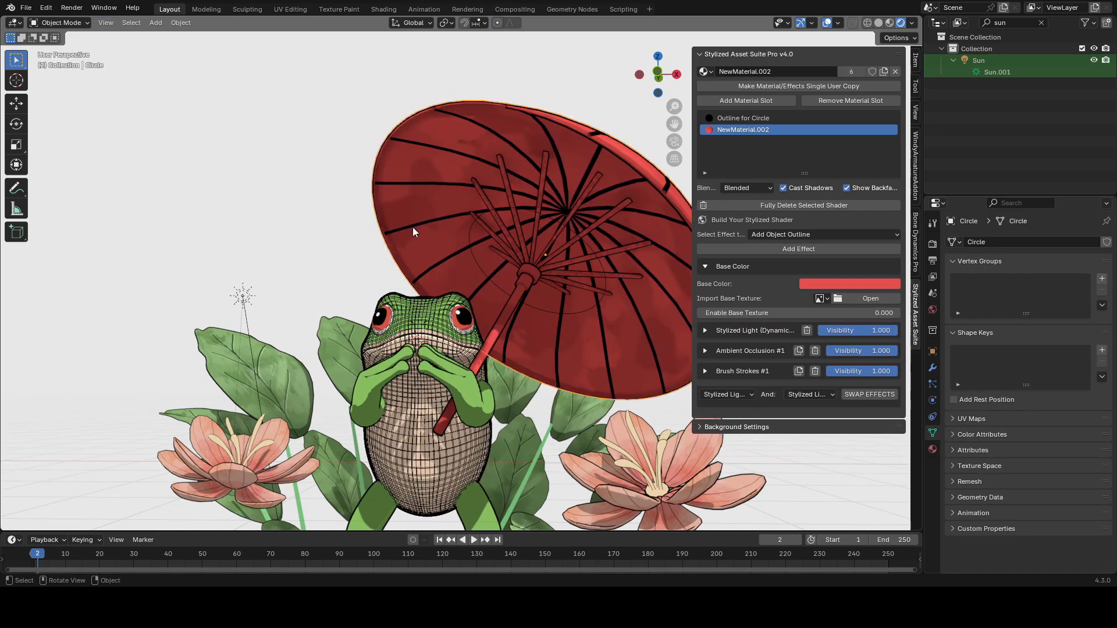
click(413, 227)
click(783, 204)
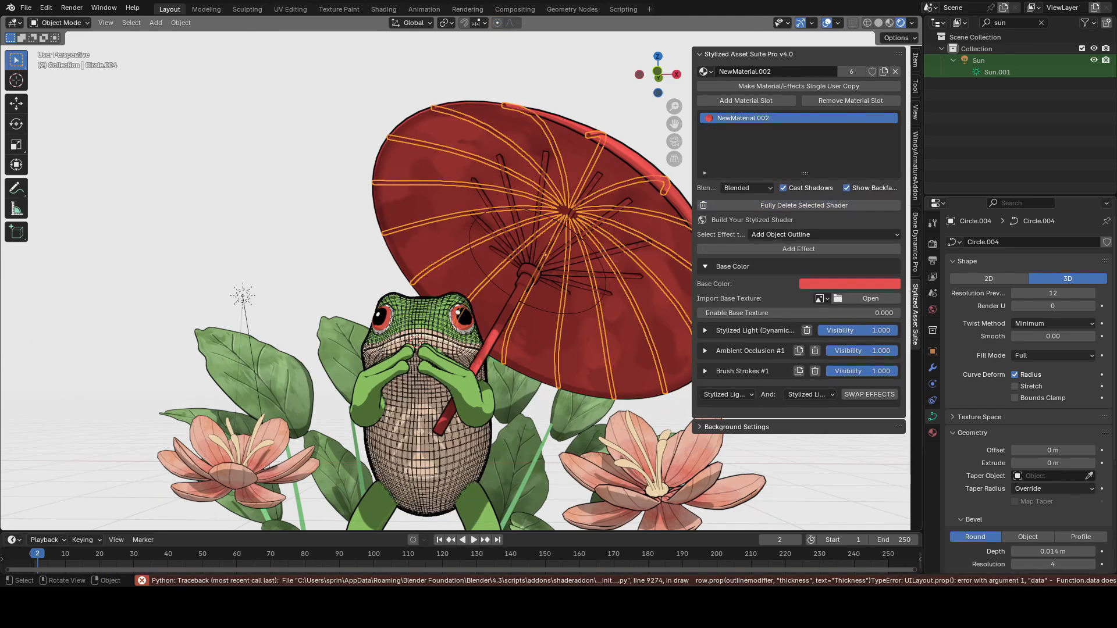
key(ctrl+s)
Step: Add an object outline effect to the rib curves and select its outline material slot
click(783, 249)
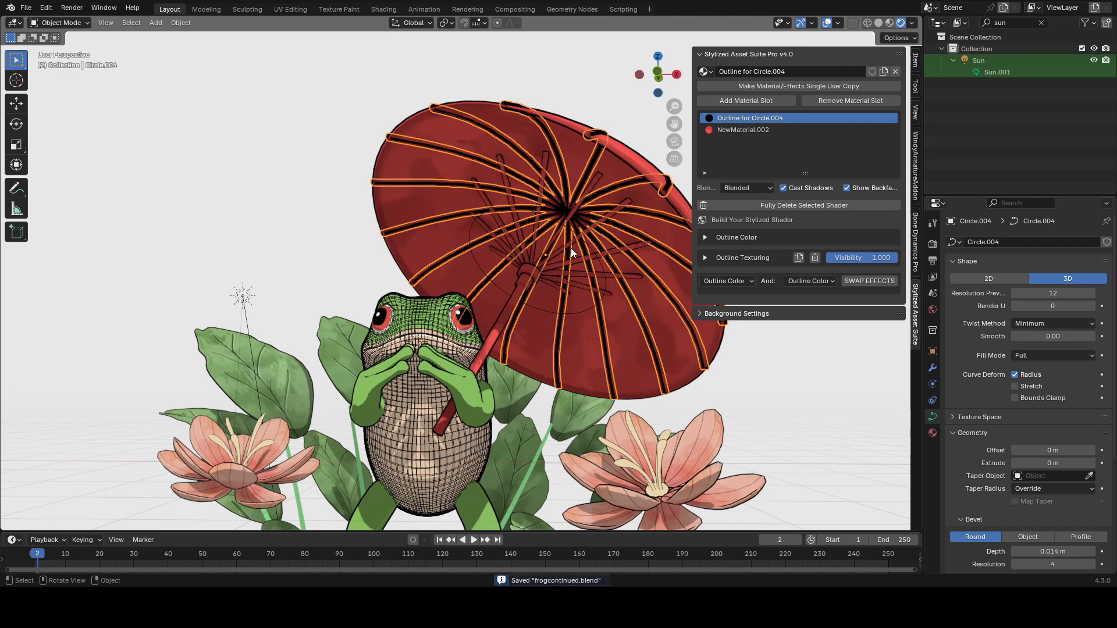
click(747, 131)
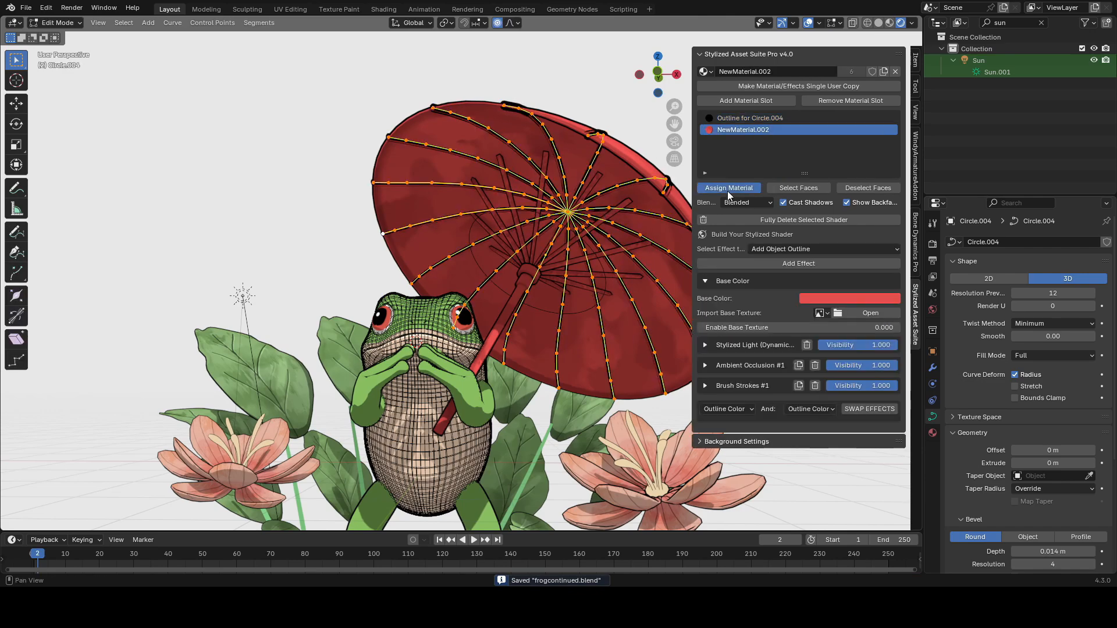
key(shift+alt+z)
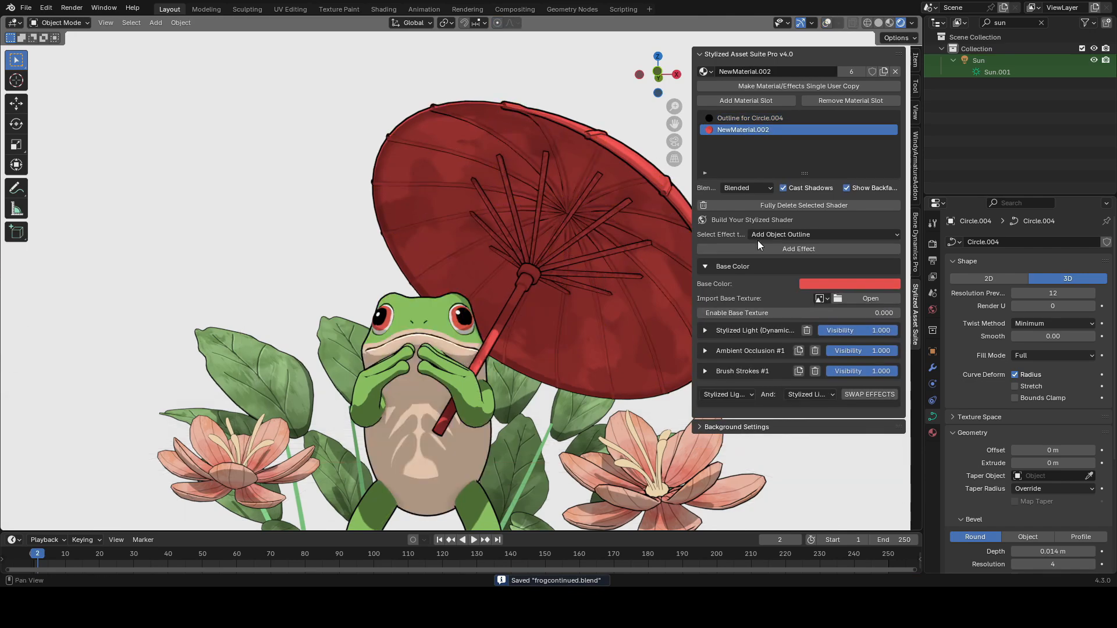
click(716, 271)
click(738, 119)
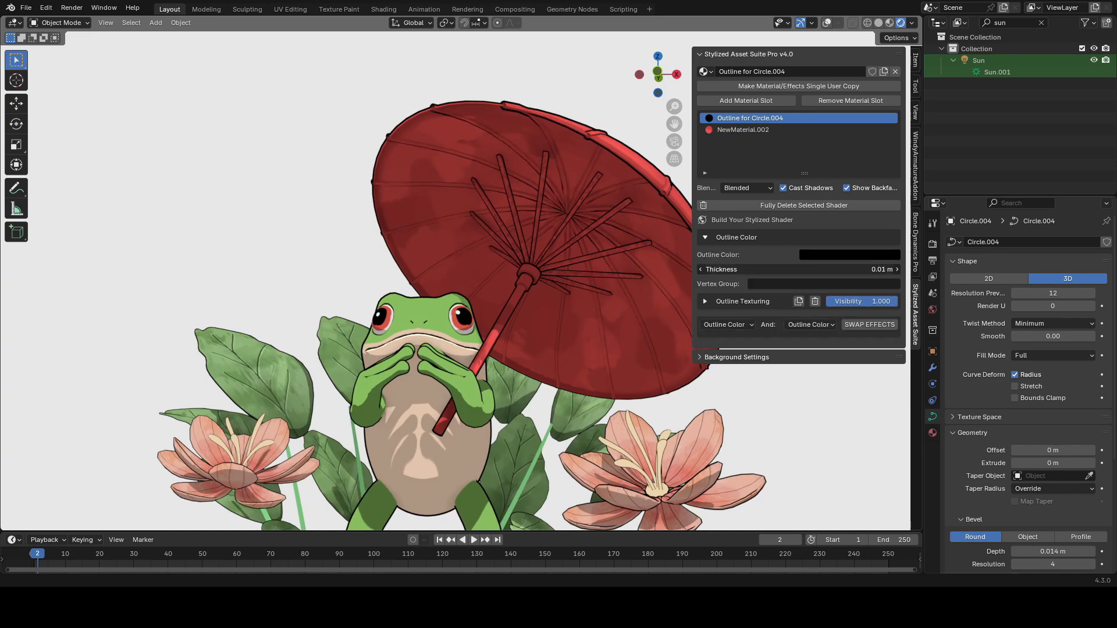
Step: Apply all transforms to the rib curves, save, and set their origin to geometry
key(ctrl+a)
click(546, 172)
key(ctrl+s)
click(180, 24)
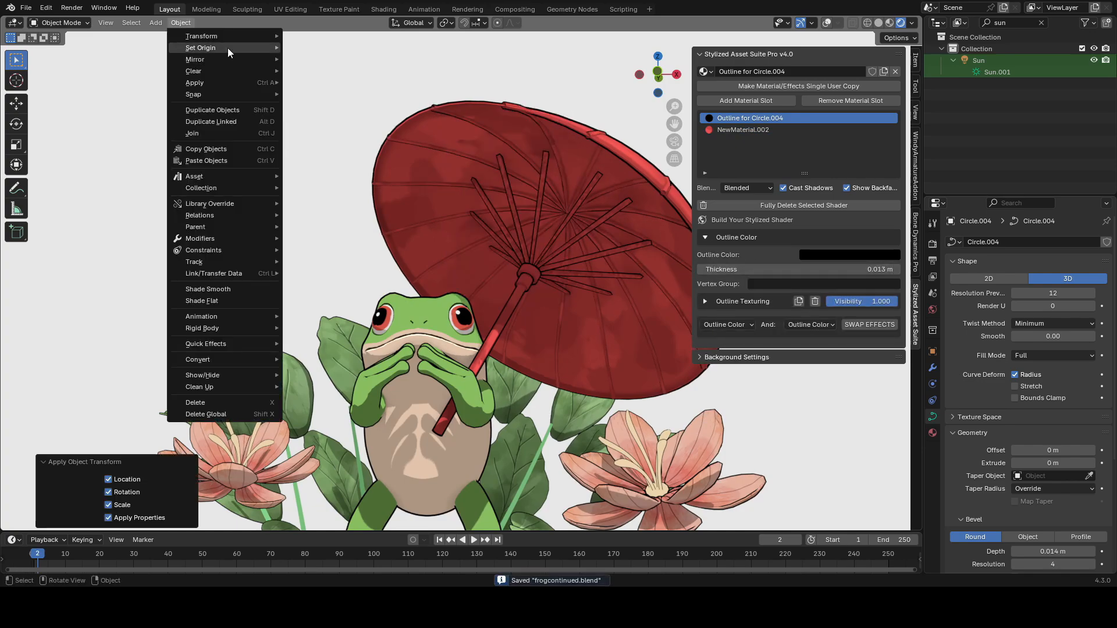
mouse_move(229, 49)
click(325, 59)
Step: In curve edit mode, move the rib points slightly within the horizontal plane and save
key(shift+alt+z)
key(Tab)
key(Tab)
key(Tab)
key(shift+alt+z)
key(g)
key(z)
key(shift+z)
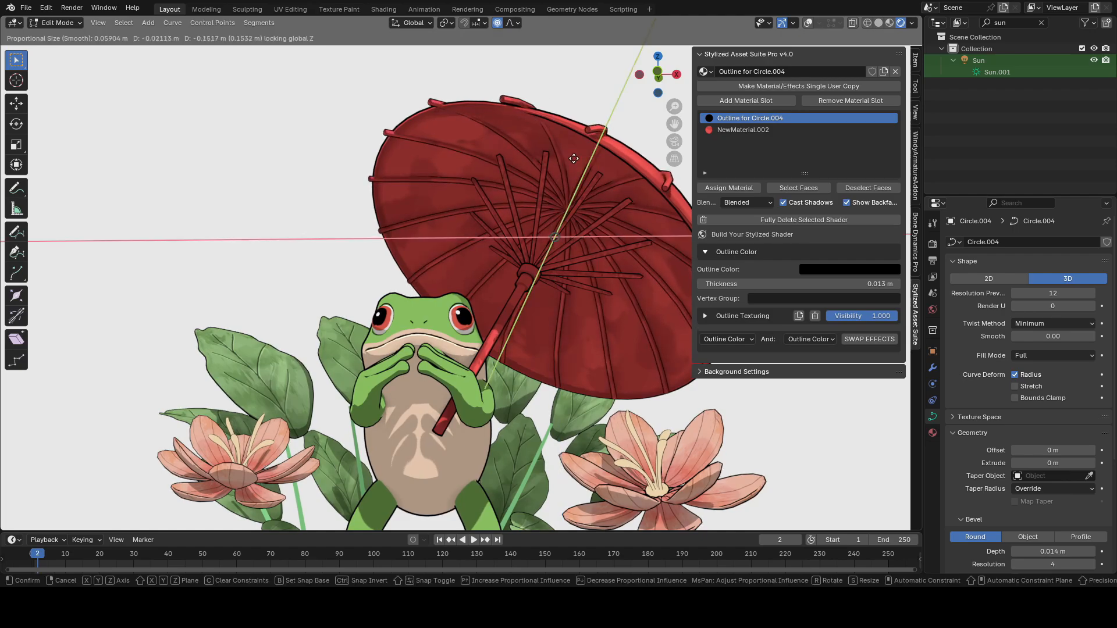
click(574, 158)
key(shift+alt+z)
mouse_move(616, 216)
middle_down()
mouse_move(511, 283)
mouse_move(608, 232)
middle_up()
key(ctrl+s)
Step: Enter edit mode on the canopy in vertex mode and move a rim vertex outward
click(450, 226)
key(Tab)
key(shift+alt+z)
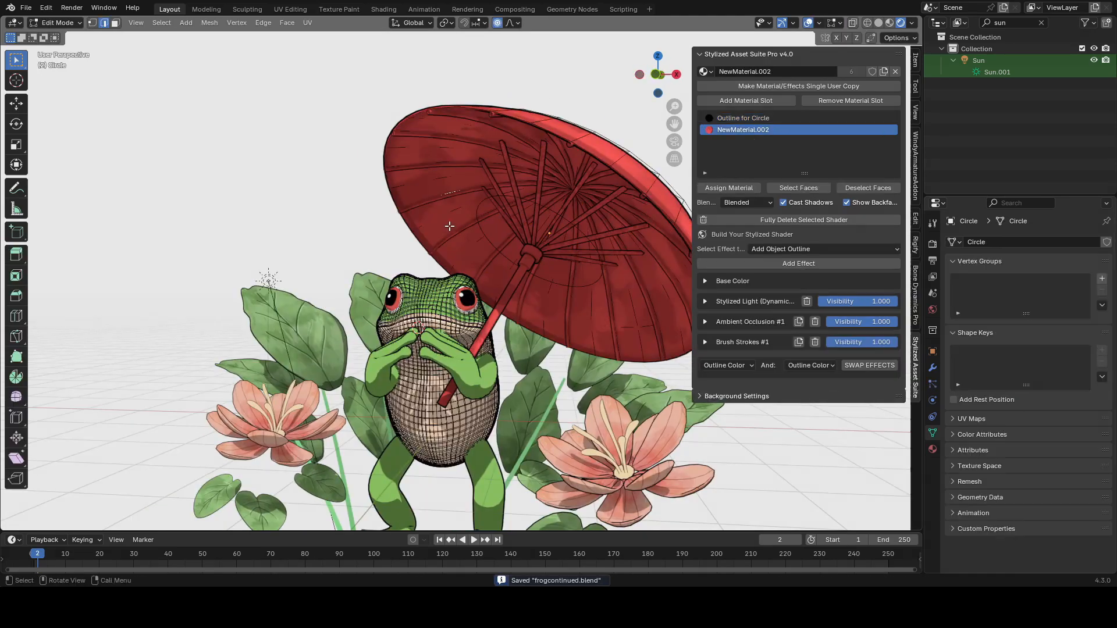
key(1)
click(415, 247)
key(g)
click(422, 236)
key(Tab)
key(shift+alt+z)
Step: Vertex-slide selected canopy rim vertices to form pointed tips along the edge, then save
key(shift+alt+z)
key(Tab)
key(shift+v)
click(419, 222)
middle_drag(420, 220, 515, 235)
scroll(425, 138, down, 5)
key(shift+alt+z)
scroll(330, 279, up, 5)
key(shift+alt+z)
key(ctrl+s)
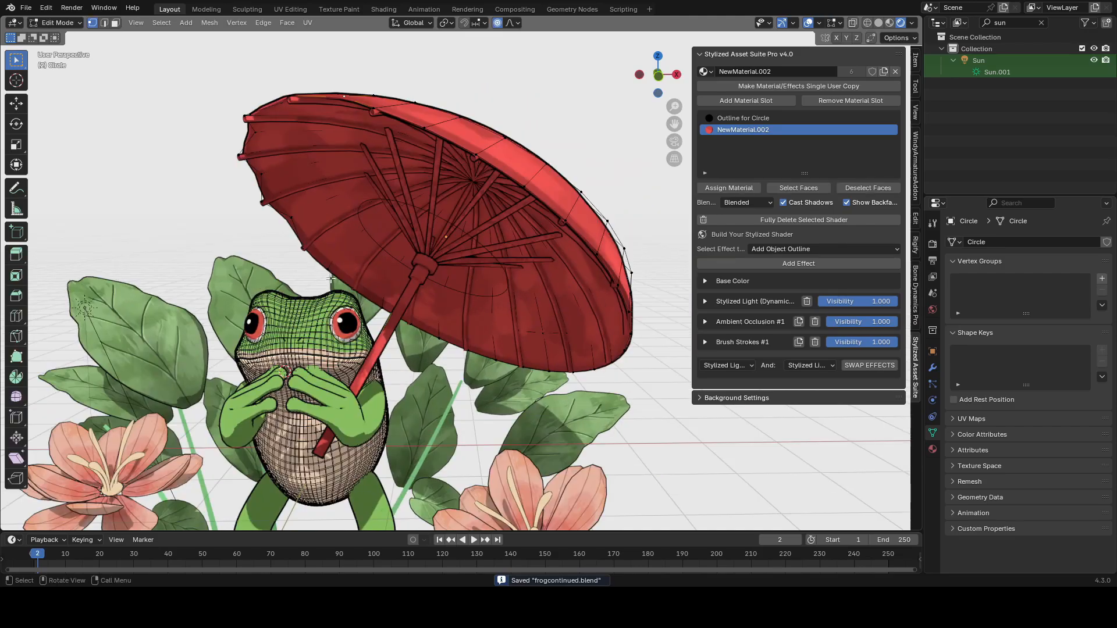
Step: Slide and move further canopy rim vertices to finish the pointed edge, then save
middle_drag(330, 279, 407, 349)
key(shift+v)
click(479, 391)
key(shift+v)
click(489, 383)
middle_drag(489, 384, 593, 357)
key(shift+v)
click(605, 302)
scroll(654, 269, down, 4)
scroll(593, 357, up, 5)
key(g)
middle_drag(575, 249, 407, 273)
key(g)
click(87, 224)
key(shift+v)
click(87, 224)
scroll(378, 326, down, 4)
key(Tab)
key(ctrl+s)
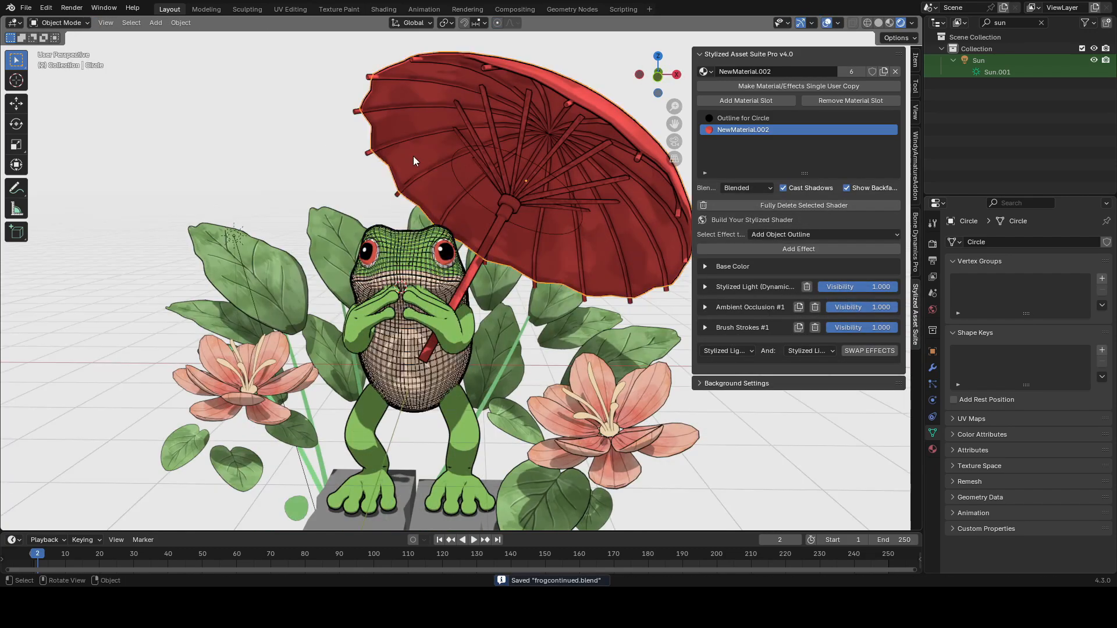
Step: Add a Local Gradient (Rectangular) effect to the canopy
click(771, 236)
click(727, 390)
click(792, 248)
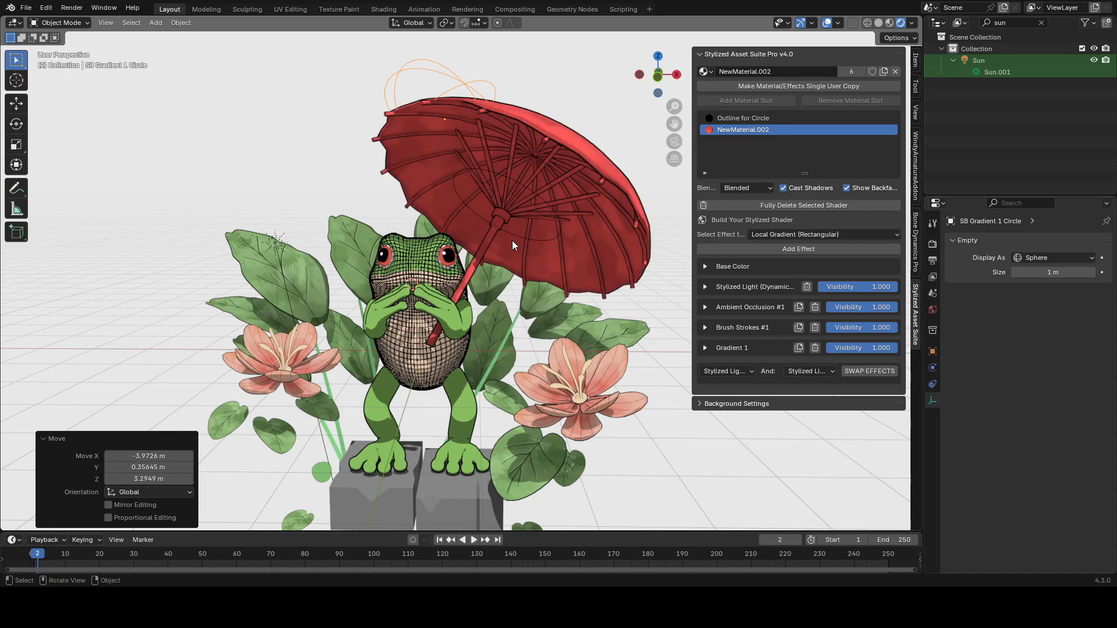
Step: Scale the gradient empty about 1.9 times and move it within the horizontal plane
key(g)
key(s)
click(384, 314)
middle_drag(384, 314, 378, 316)
key(g)
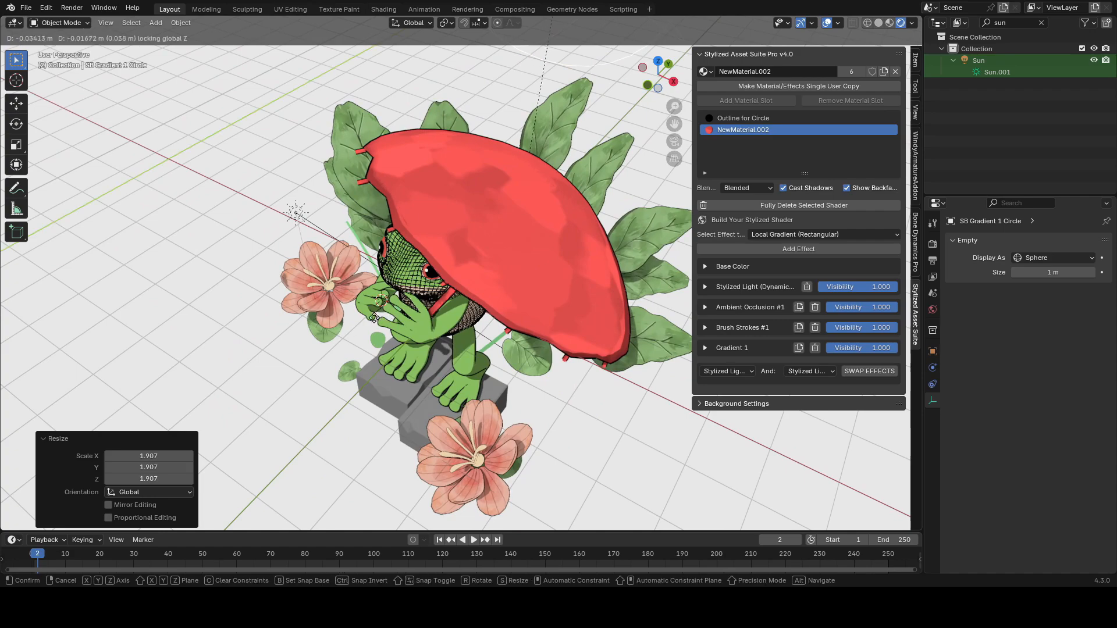
click(384, 315)
key(g)
key(shift+z)
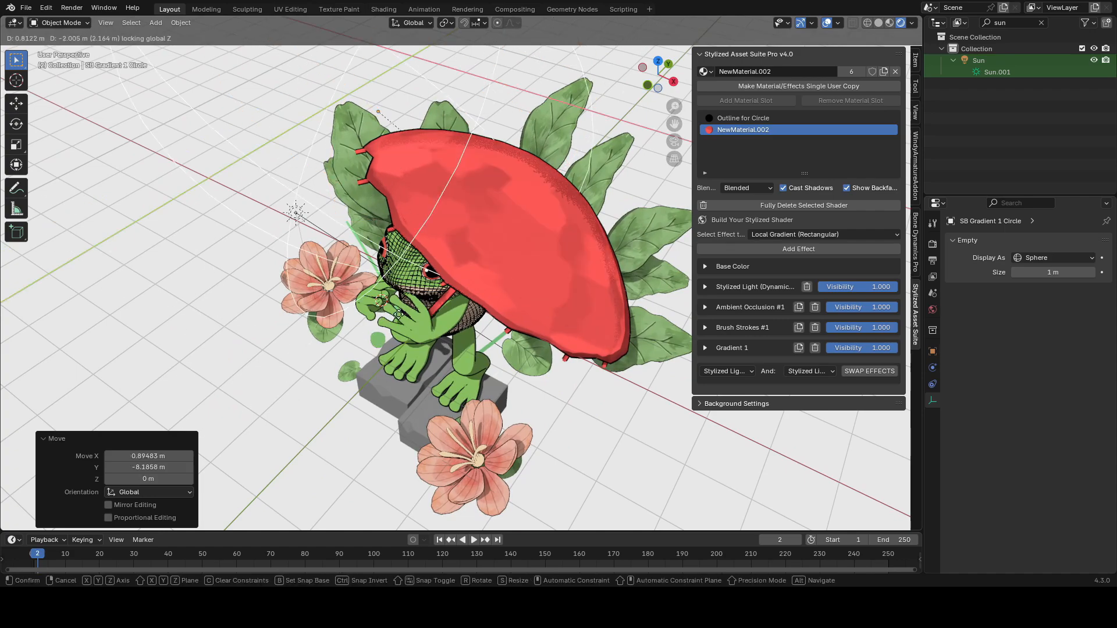
click(523, 274)
Step: Set the gradient style to Linear and the gradient color to orange
click(729, 347)
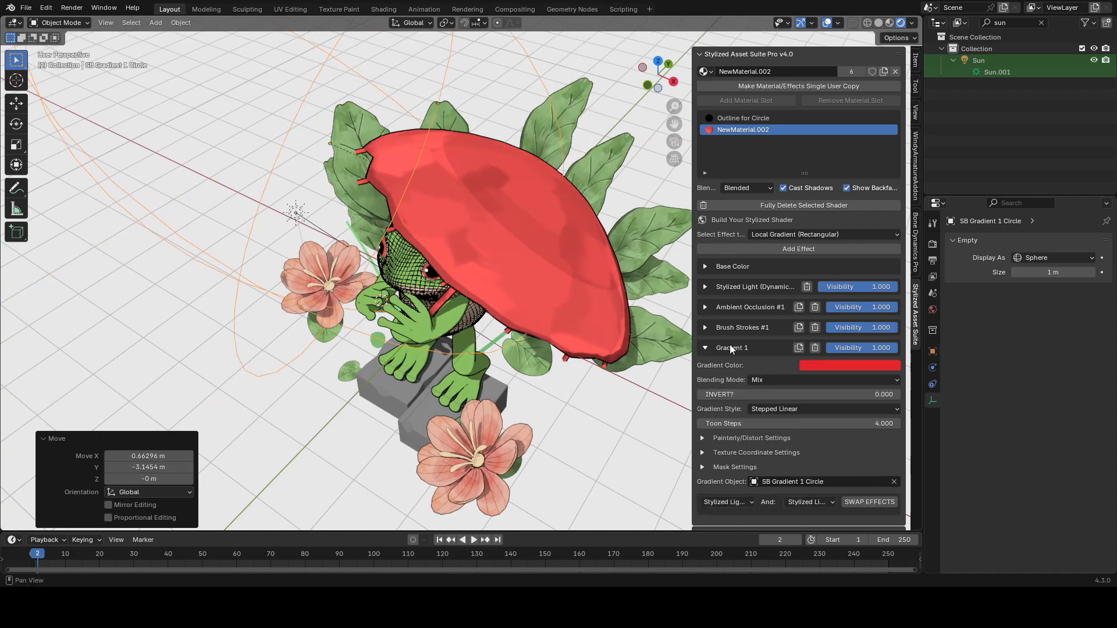
click(773, 412)
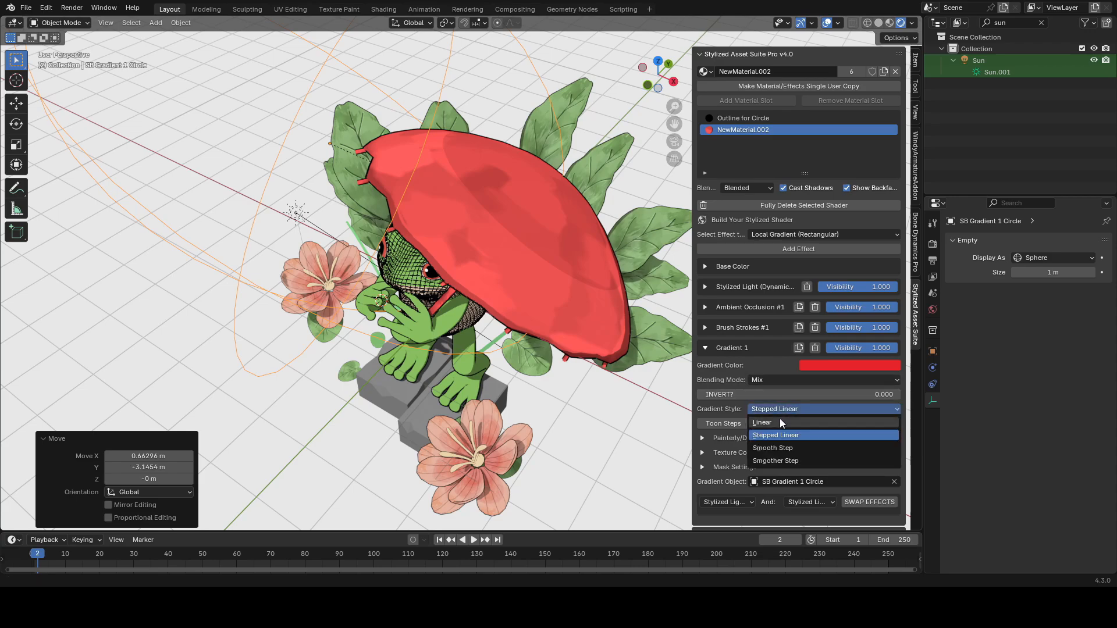
click(780, 418)
click(849, 365)
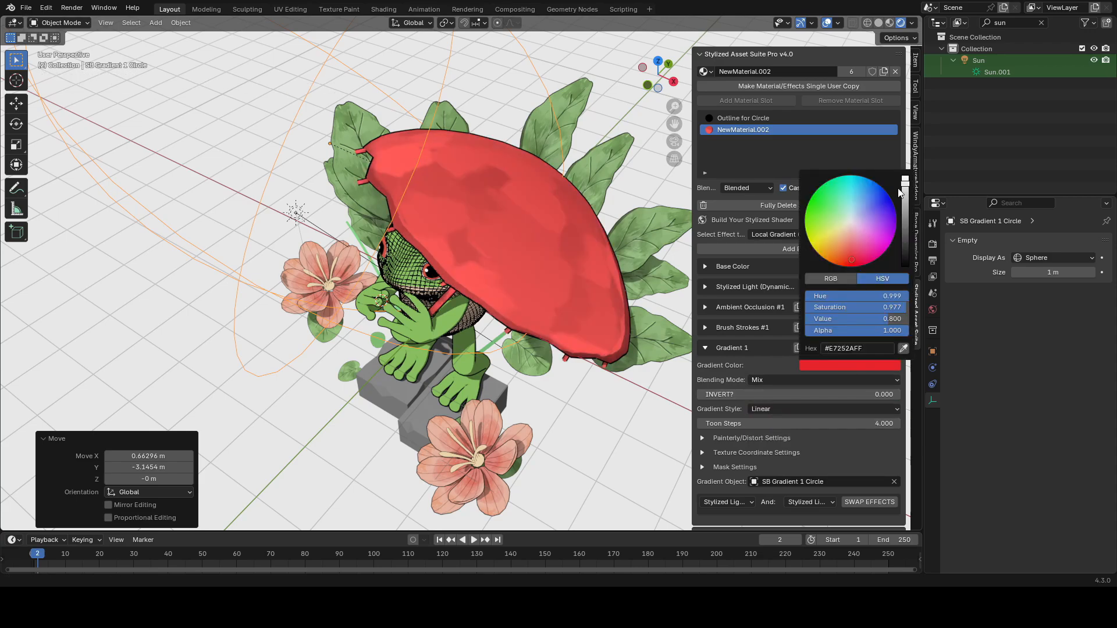
click(896, 198)
Step: Rotate, move and scale the gradient empty around the canopy
key(g)
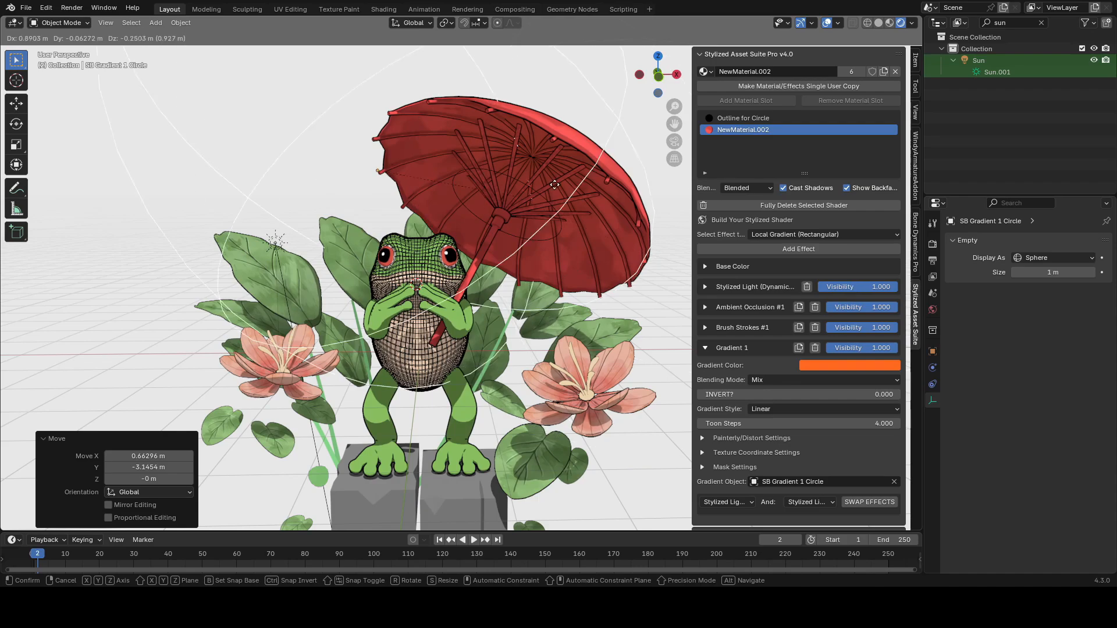
key(r)
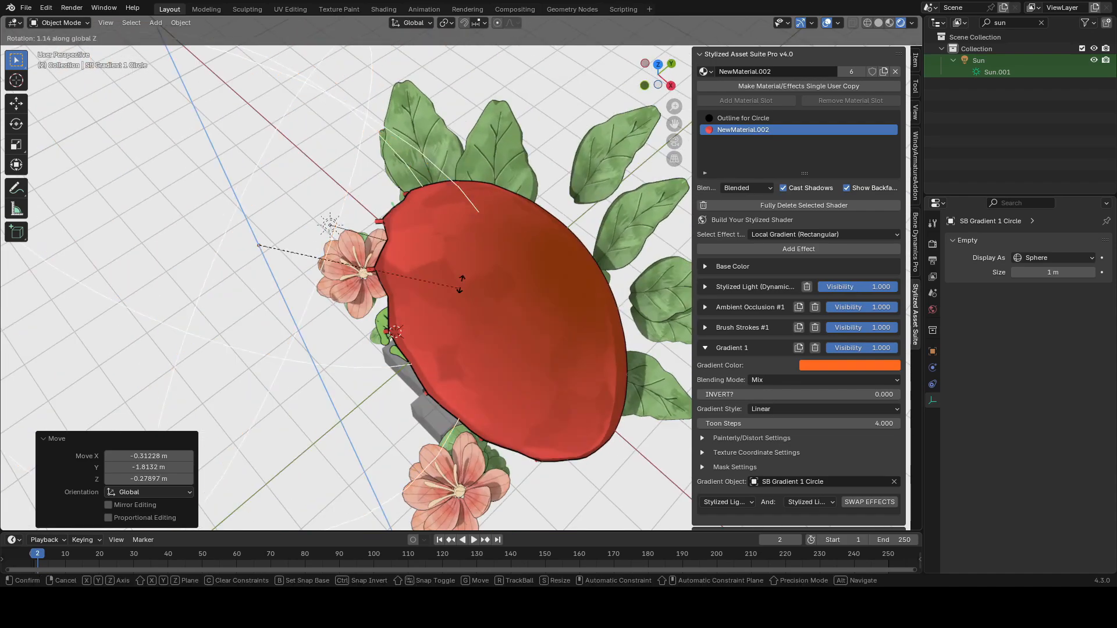
click(461, 276)
scroll(454, 215, down, 1)
middle_drag(445, 204, 474, 207)
key(g)
key(shift+z)
click(519, 279)
key(s)
middle_drag(520, 283, 535, 178)
click(449, 287)
Step: Move the gradient empty and rotate it about Z to position it over the canopy
key(g)
click(551, 367)
key(r)
key(z)
click(538, 221)
key(g)
key(shift+z)
click(558, 250)
scroll(536, 178, up, 2)
key(shift+alt+z)
key(g)
click(648, 230)
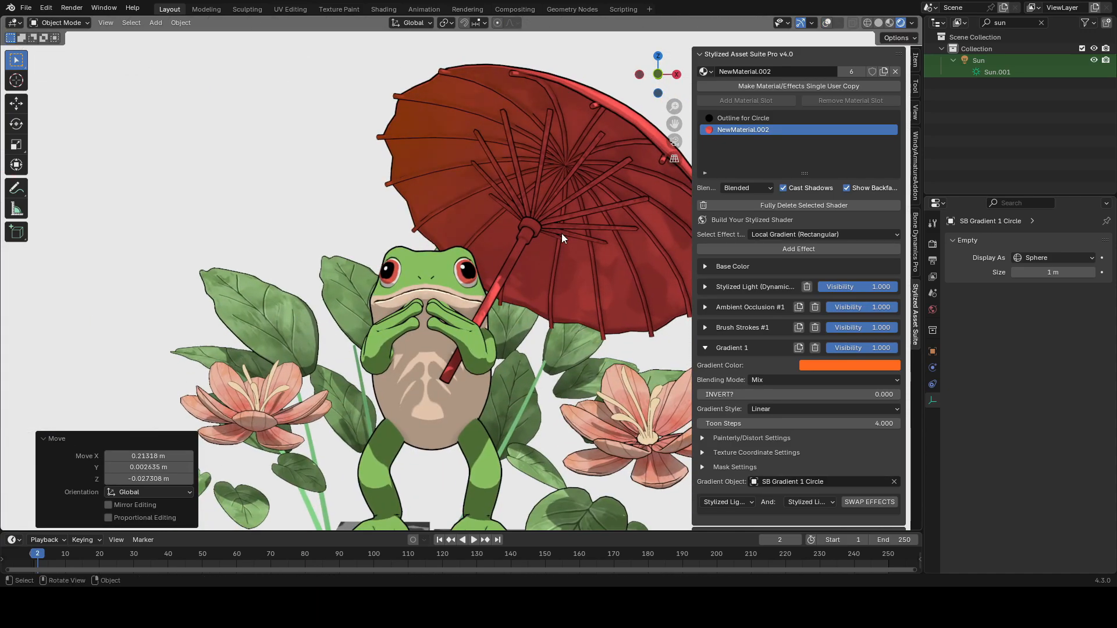
Step: Set the gradient's blending mode to Screen
scroll(822, 373, down, 1)
click(782, 369)
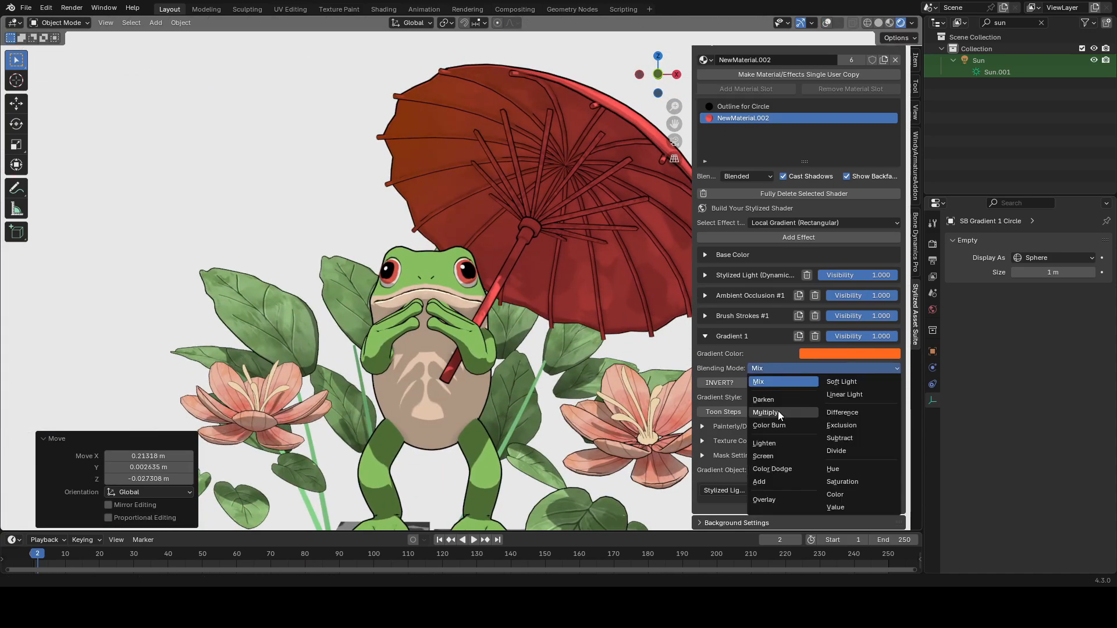
click(774, 459)
Step: Reposition the gradient empty and change the gradient color to yellow
key(shift+alt+z)
scroll(529, 317, down, 2)
key(g)
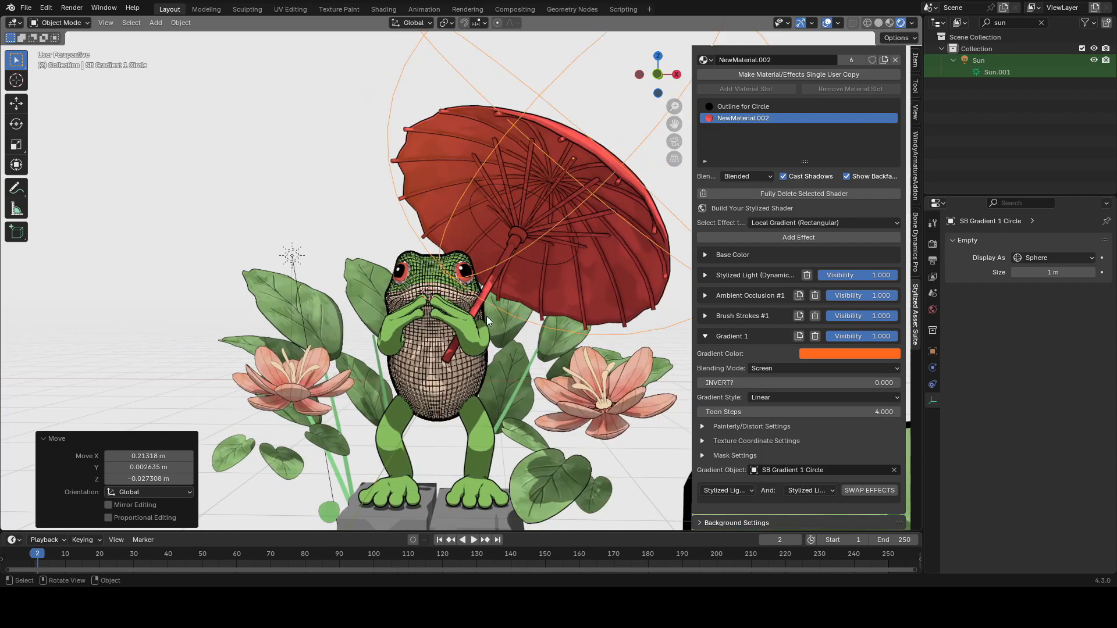
right_click(559, 266)
scroll(559, 266, up, 1)
key(g)
click(542, 295)
click(833, 353)
click(832, 234)
Step: Move the gradient empty and scale it about 1.33 times
key(shift+alt+z)
key(g)
click(445, 284)
key(s)
click(407, 317)
key(g)
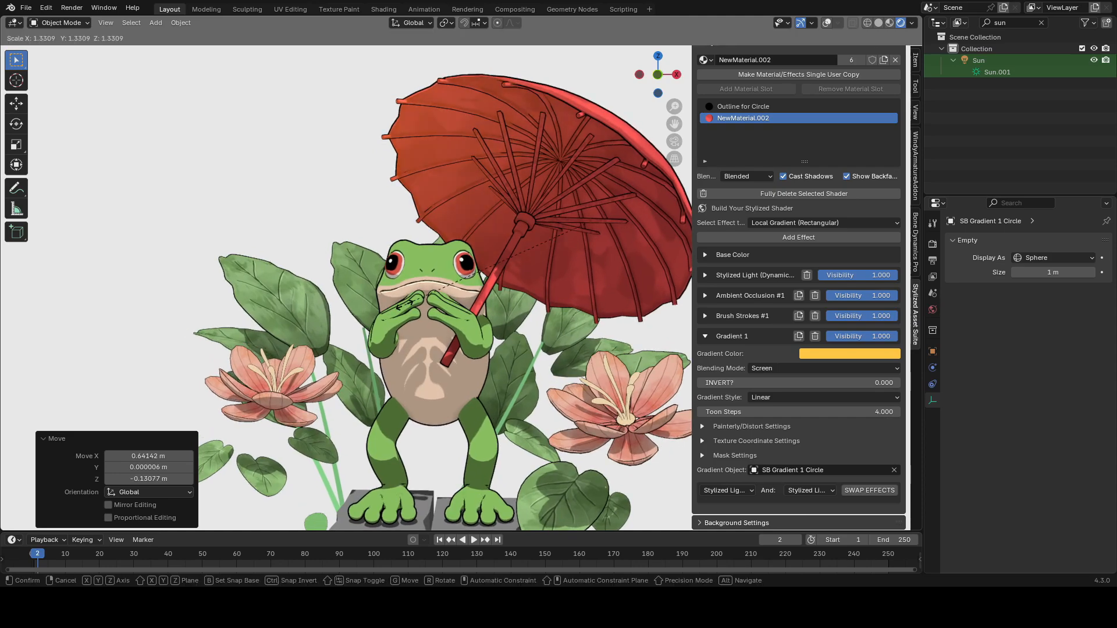
click(471, 308)
Step: Raise the gradient color's value to 7.000 and save the file
click(849, 353)
drag(837, 308, 857, 309)
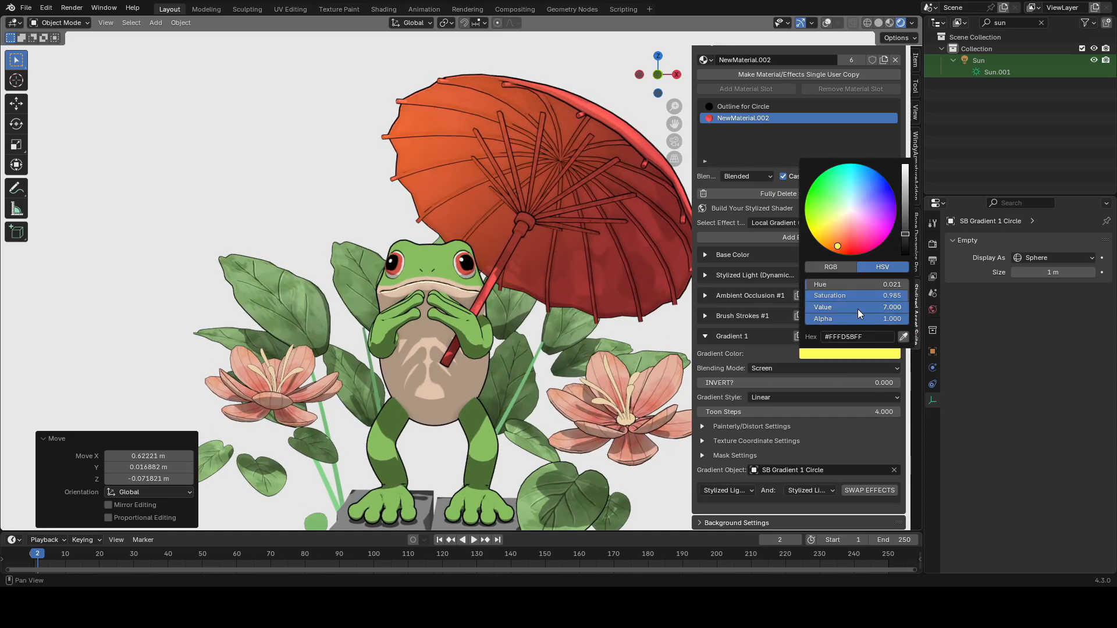
key(ctrl+s)
Step: Swap the Gradient 1 effect with Ambient Occlusion #1 in the effect stack
click(878, 23)
click(706, 336)
click(729, 371)
click(736, 439)
click(803, 371)
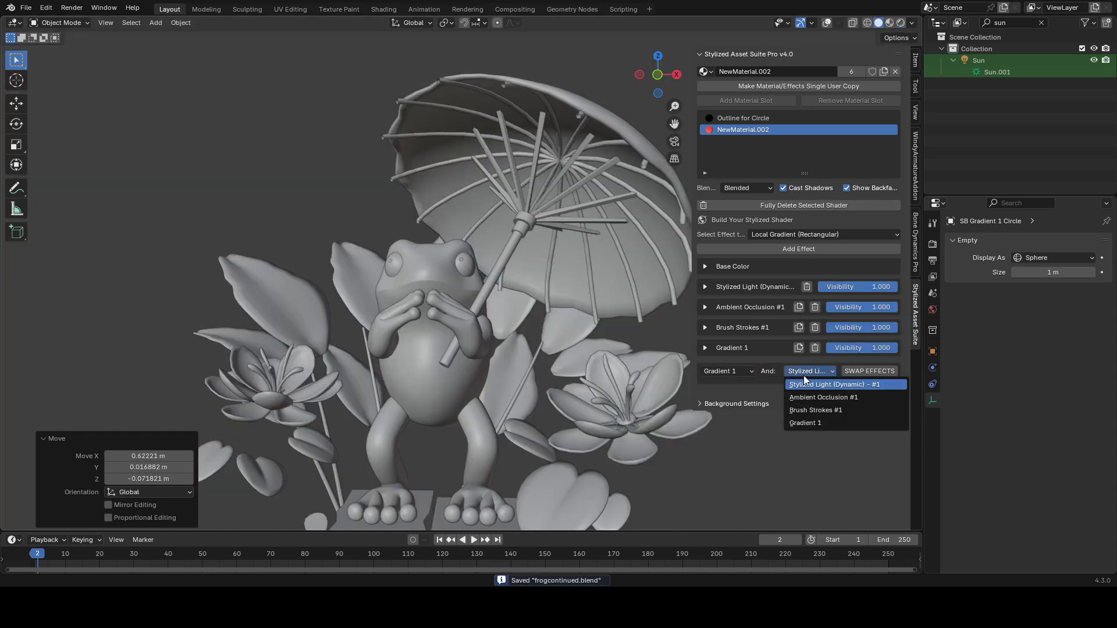
click(811, 410)
click(809, 372)
click(814, 398)
click(869, 371)
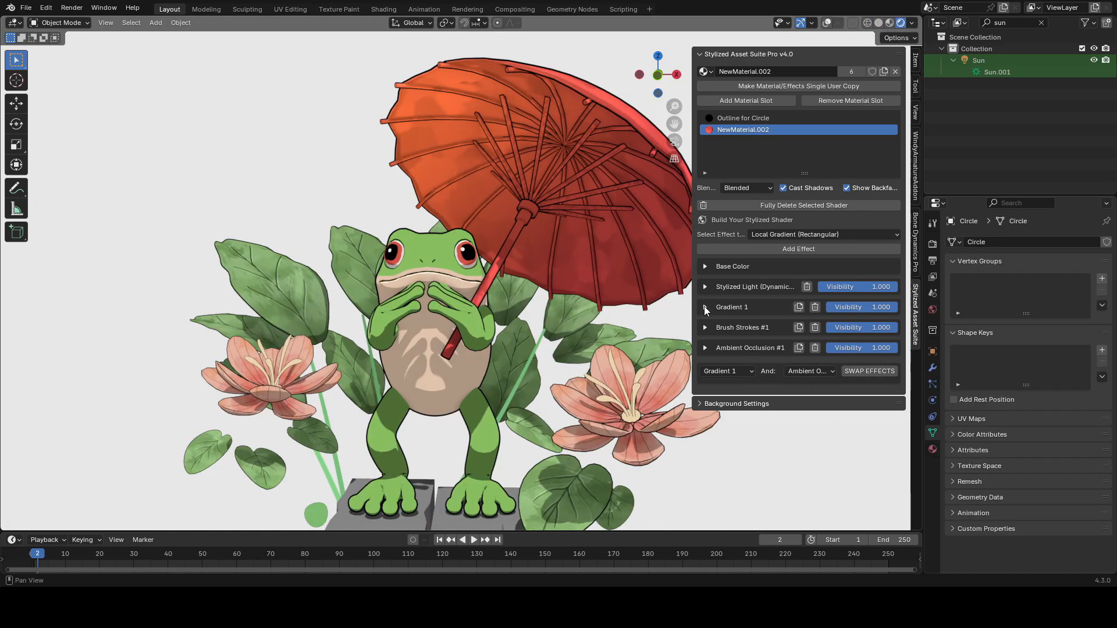
Step: Adjust the Gradient 1 effect's color
click(705, 307)
click(849, 325)
drag(850, 194, 840, 209)
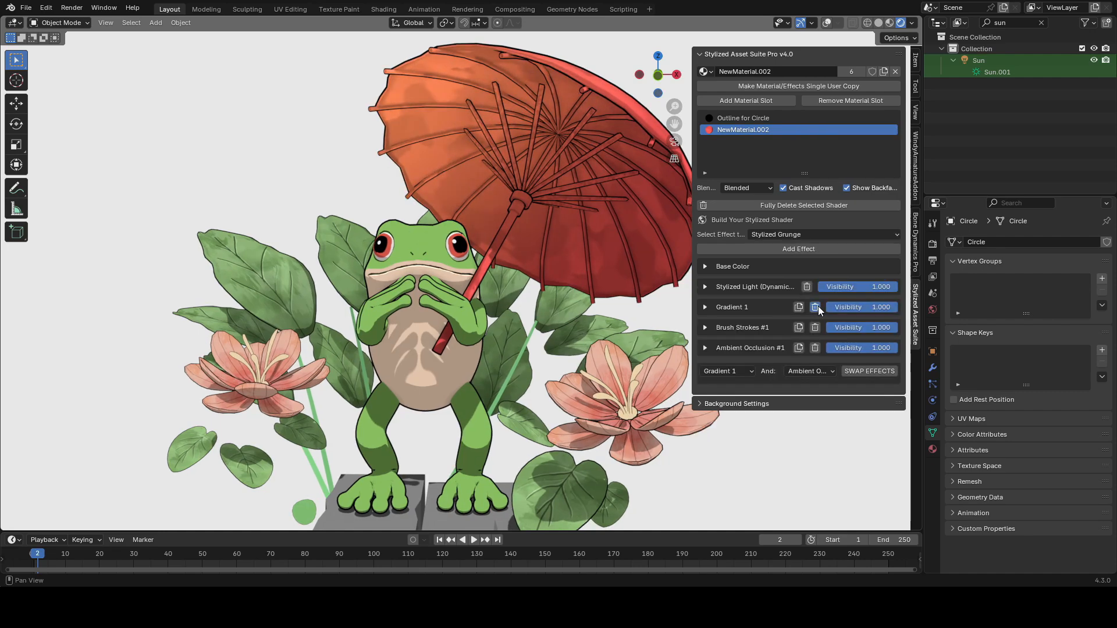
Step: Delete the umbrella's Gradient 1 effect, save the file, and add a Colored Circular Light effect
click(816, 306)
key(ctrl+s)
click(773, 234)
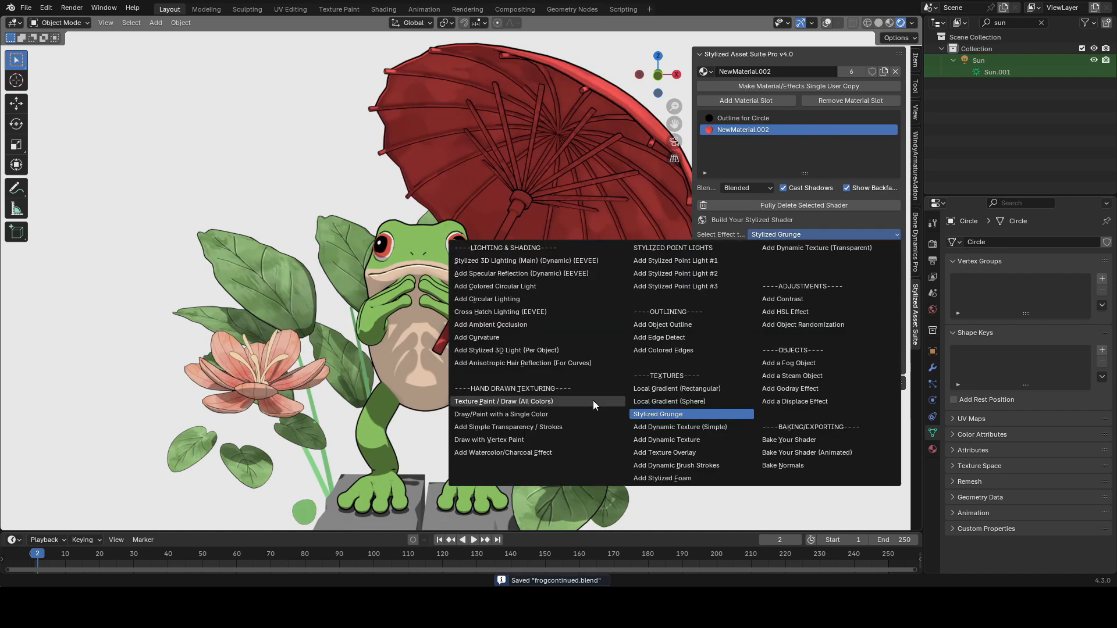
click(529, 286)
click(769, 249)
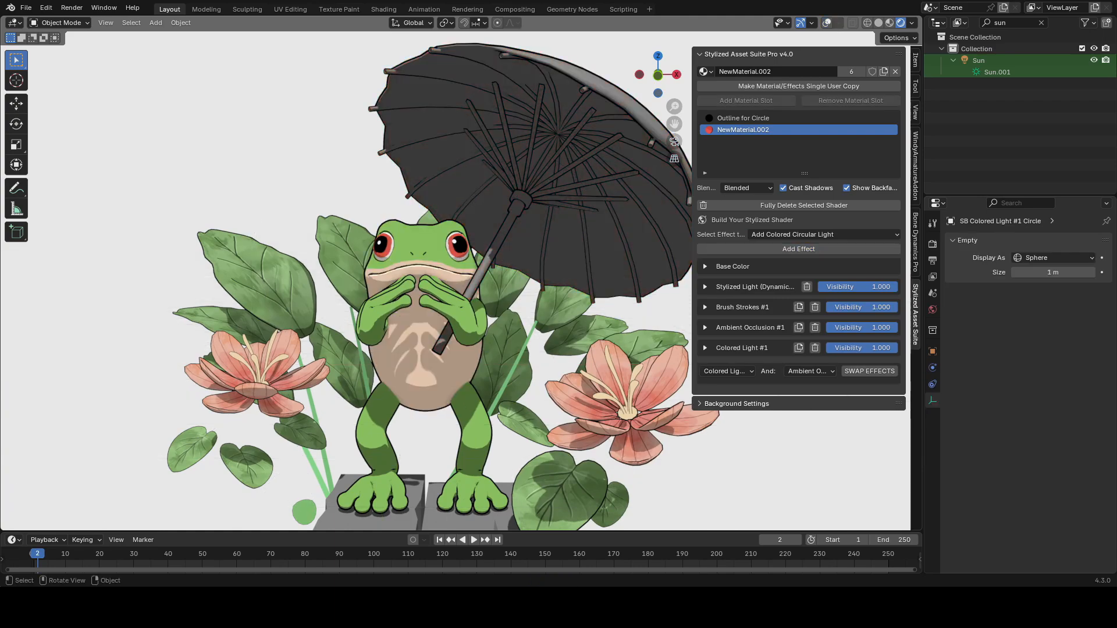
Step: Snap, scale and move the colored light empty into place near the umbrella canopy
key(shift+alt+z)
shift+right_click(454, 165)
key(shift+s)
click(508, 125)
key(s)
click(599, 247)
key(g)
click(512, 175)
key(g)
click(489, 148)
key(g)
click(500, 154)
Step: Expand the Colored Light #1 effect and set its color to yellow #FFFF00
click(705, 347)
click(858, 382)
drag(852, 257, 810, 256)
key(shift+alt+z)
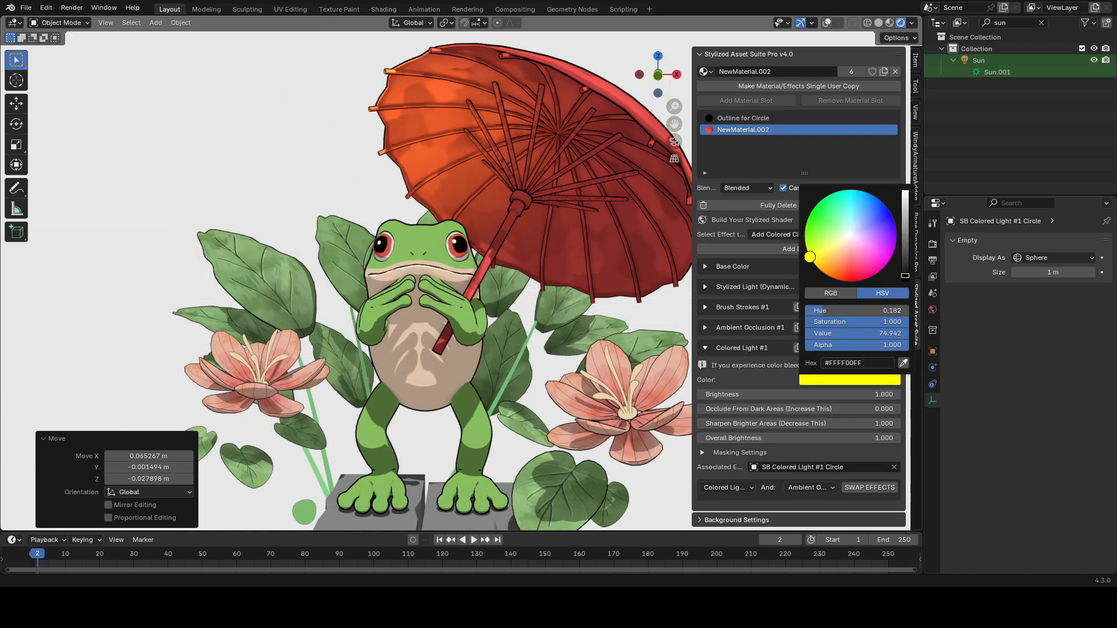
Step: Set the colored light's brightness to 0.800, occlusion 0.032, sharpening 0.780, and scale its empty about 1.03 times
mouse_move(796, 395)
mouse_down()
mouse_move(814, 395)
mouse_move(776, 409)
mouse_move(776, 423)
mouse_move(781, 409)
mouse_up()
drag(781, 424, 771, 423)
key(s)
click(548, 194)
mouse_move(773, 395)
mouse_down()
mouse_move(783, 394)
mouse_move(764, 394)
mouse_up()
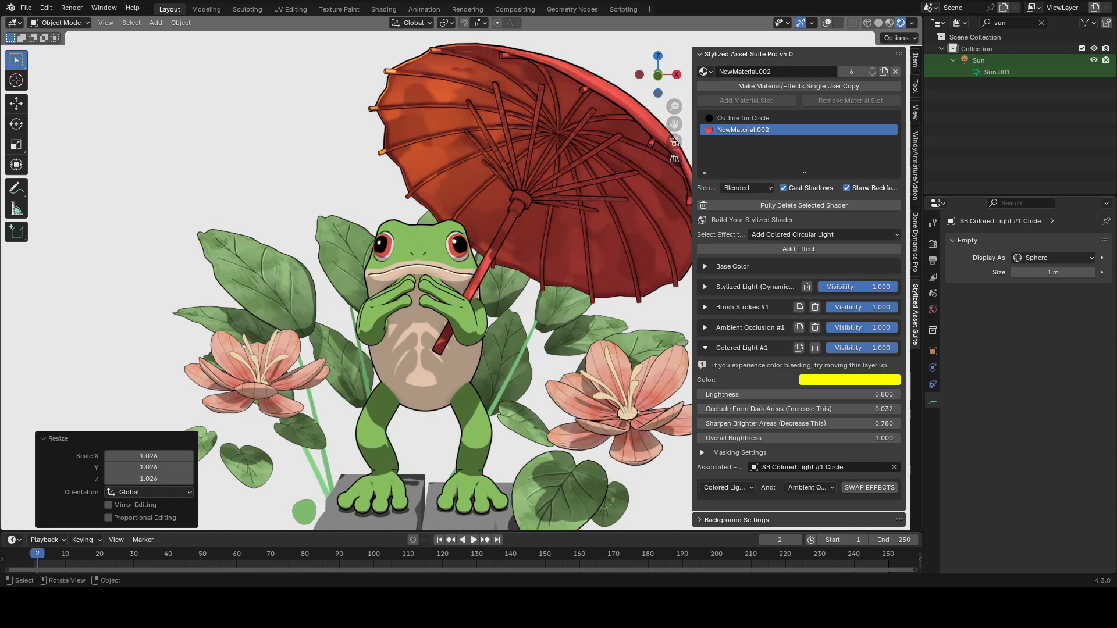
Step: Reselect the umbrella and review the Brush Strokes effect's settings and texture settings
key(shift+alt+z)
click(605, 232)
key(shift+alt+z)
click(705, 348)
click(704, 308)
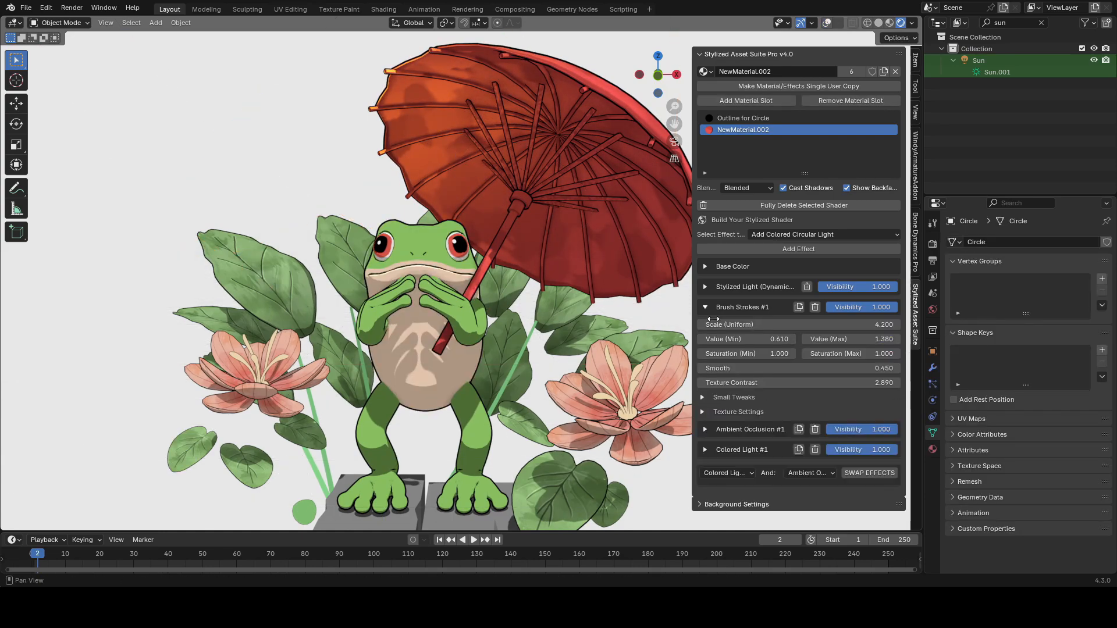
drag(756, 324, 727, 325)
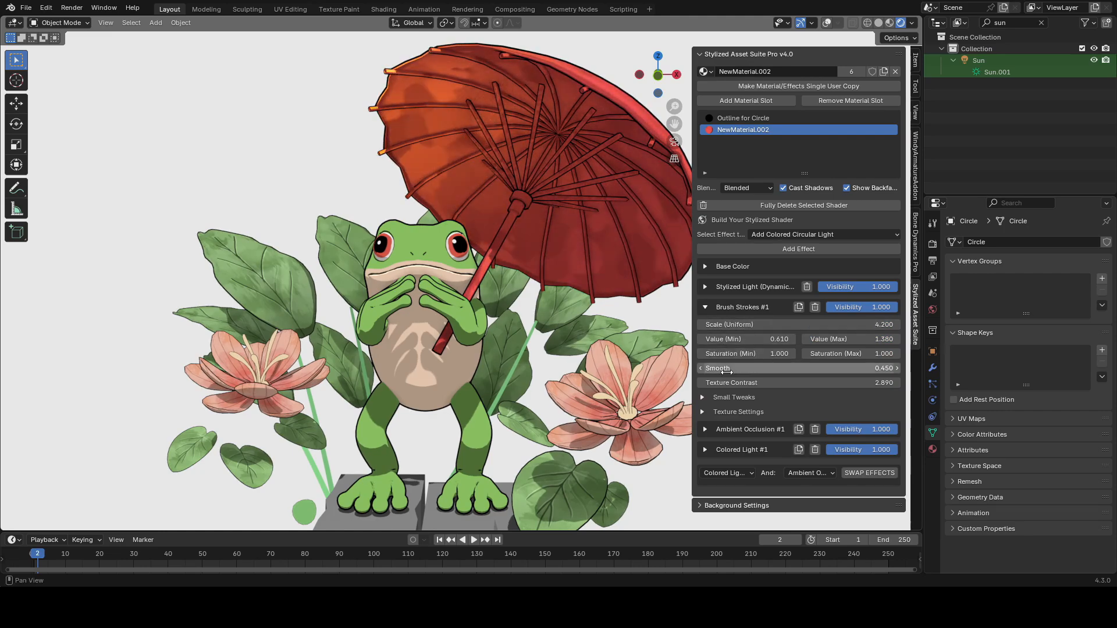
click(703, 412)
scroll(702, 409, down, 2)
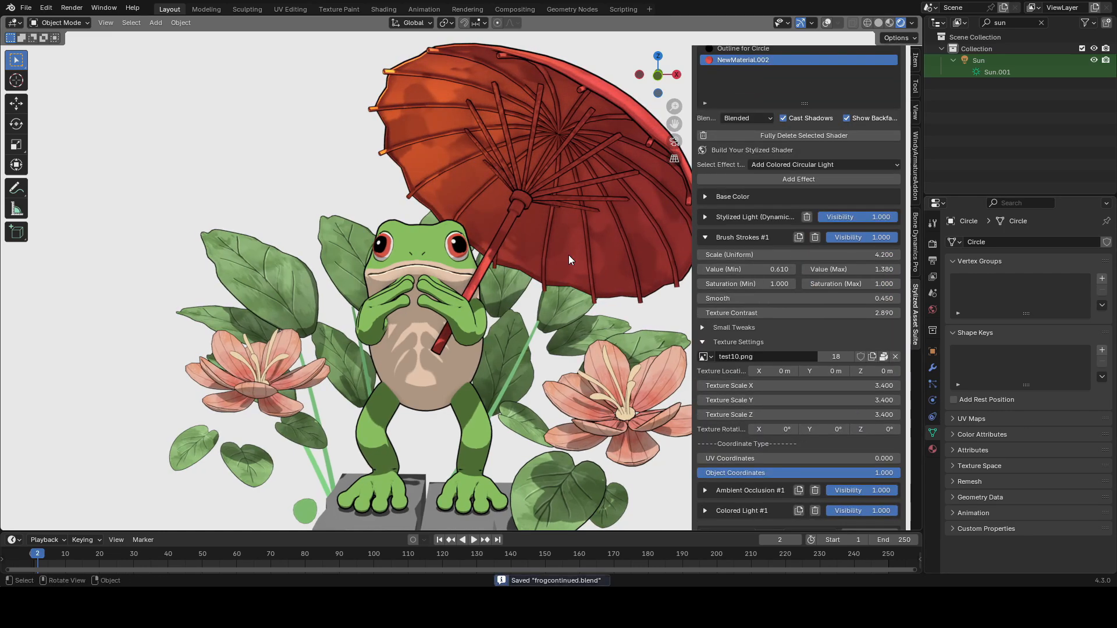
click(702, 342)
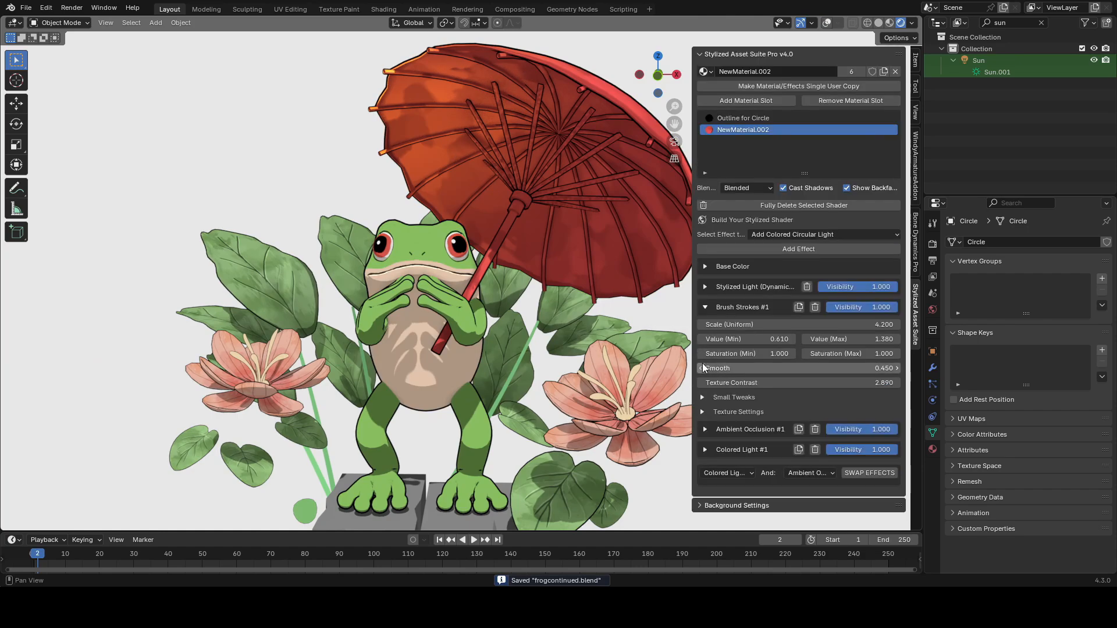
click(702, 397)
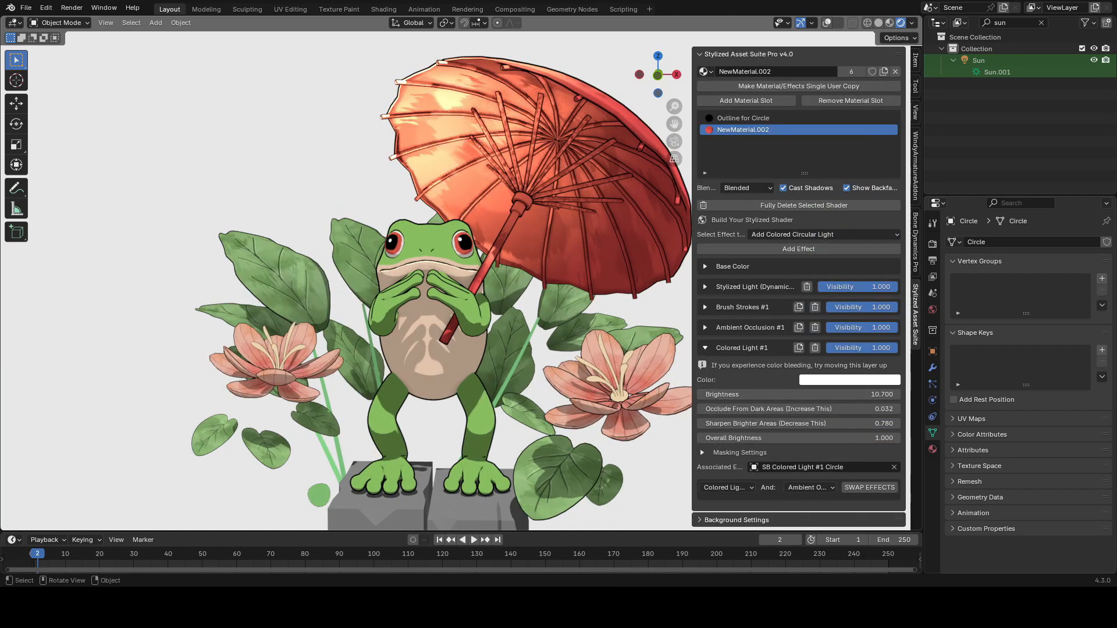
mouse_move(771, 409)
mouse_down()
mouse_move(783, 409)
mouse_move(774, 423)
mouse_move(757, 423)
mouse_move(781, 409)
mouse_up()
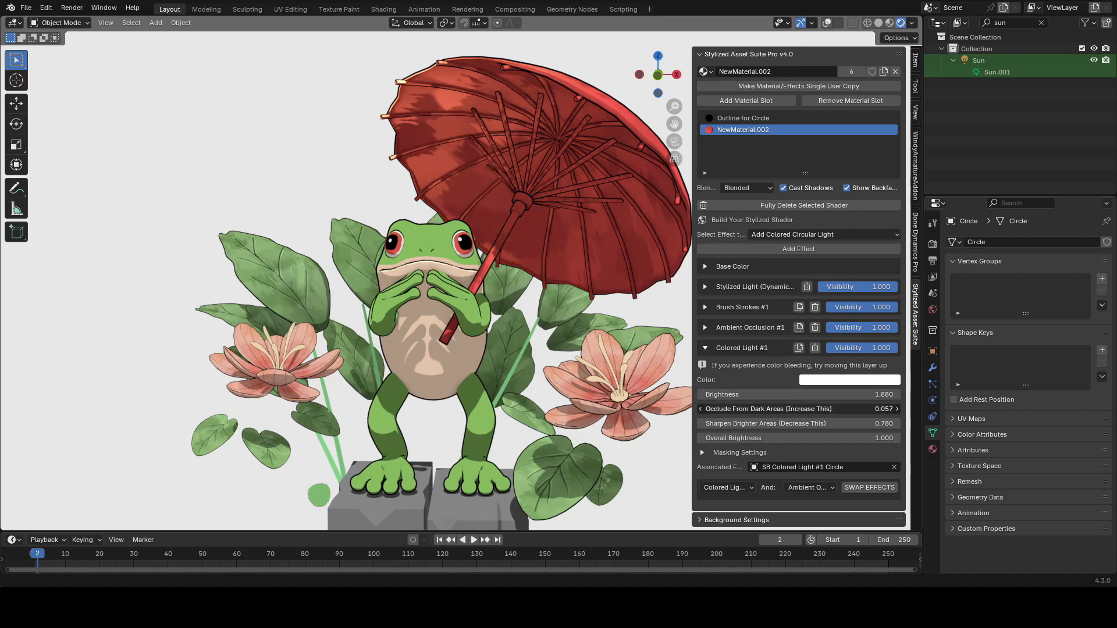
key(ctrl+z)
key(ctrl+z)
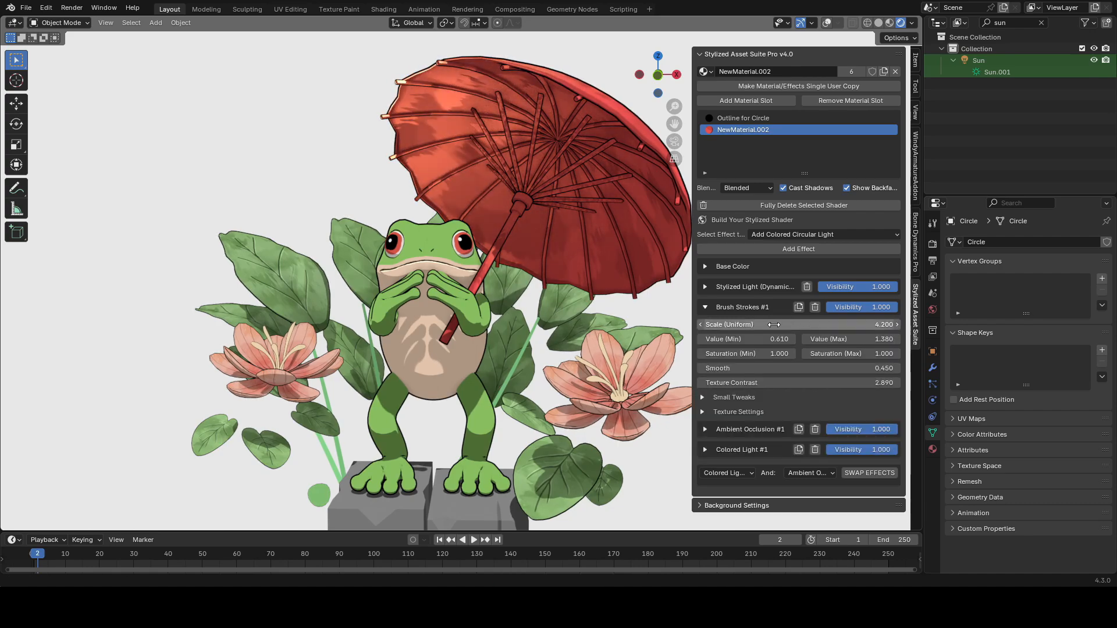
Step: Adjust the Brush Strokes effect's uniform scale and minimum value
mouse_move(778, 325)
mouse_down()
mouse_move(798, 325)
mouse_move(782, 325)
mouse_up()
mouse_move(750, 339)
mouse_down()
mouse_move(768, 339)
mouse_move(751, 339)
mouse_up()
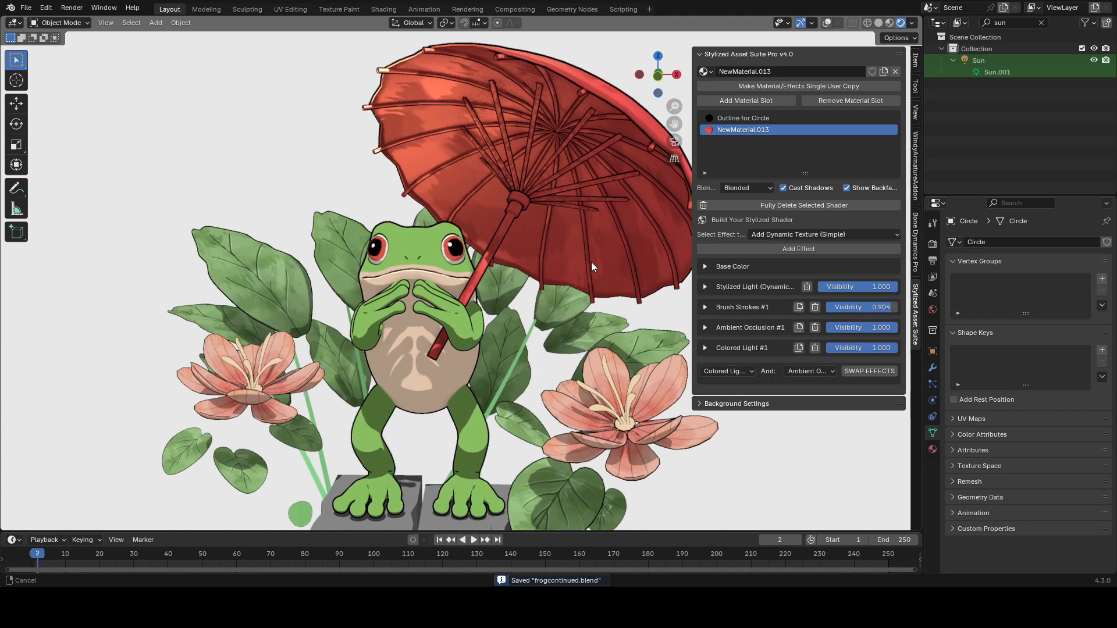
key(shift+alt+z)
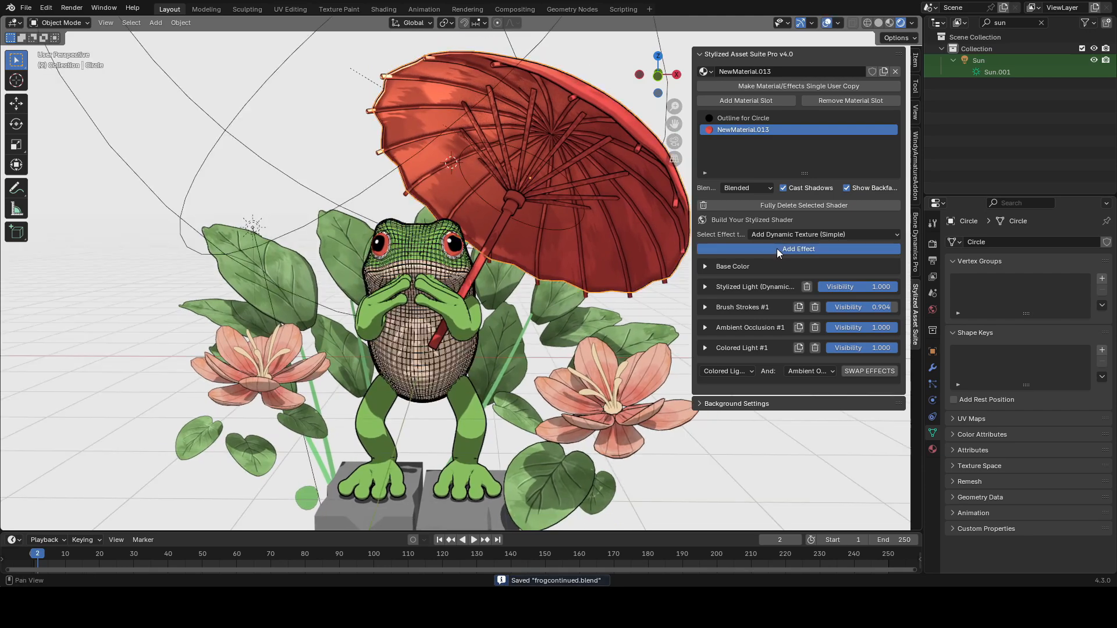
Step: Add a Simple Dynamic Texture effect to the umbrella and expand its settings
click(777, 249)
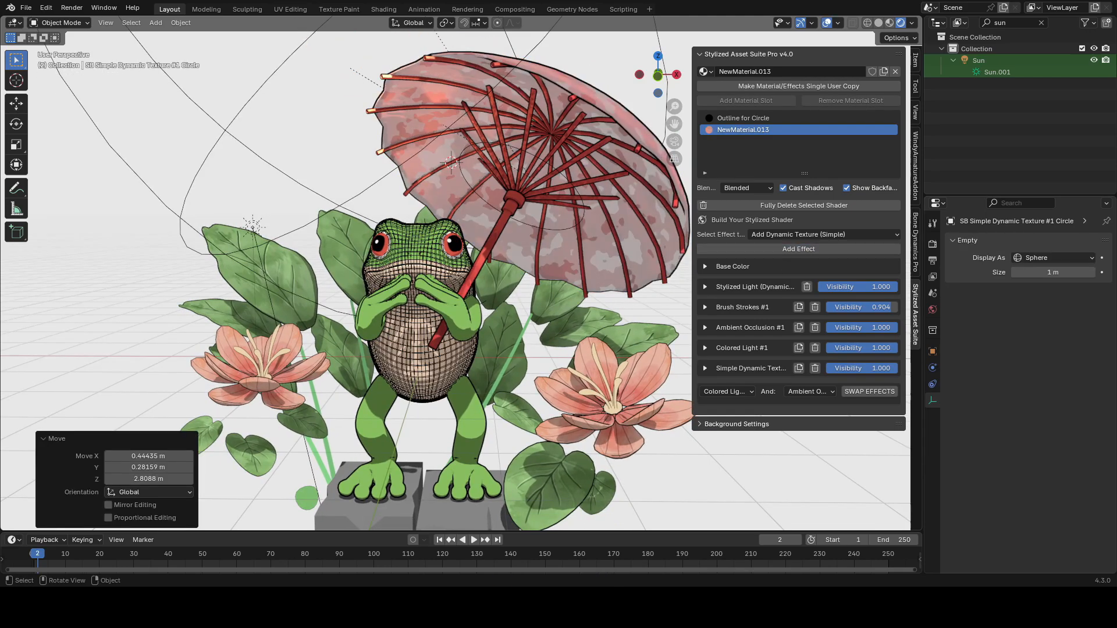
click(573, 264)
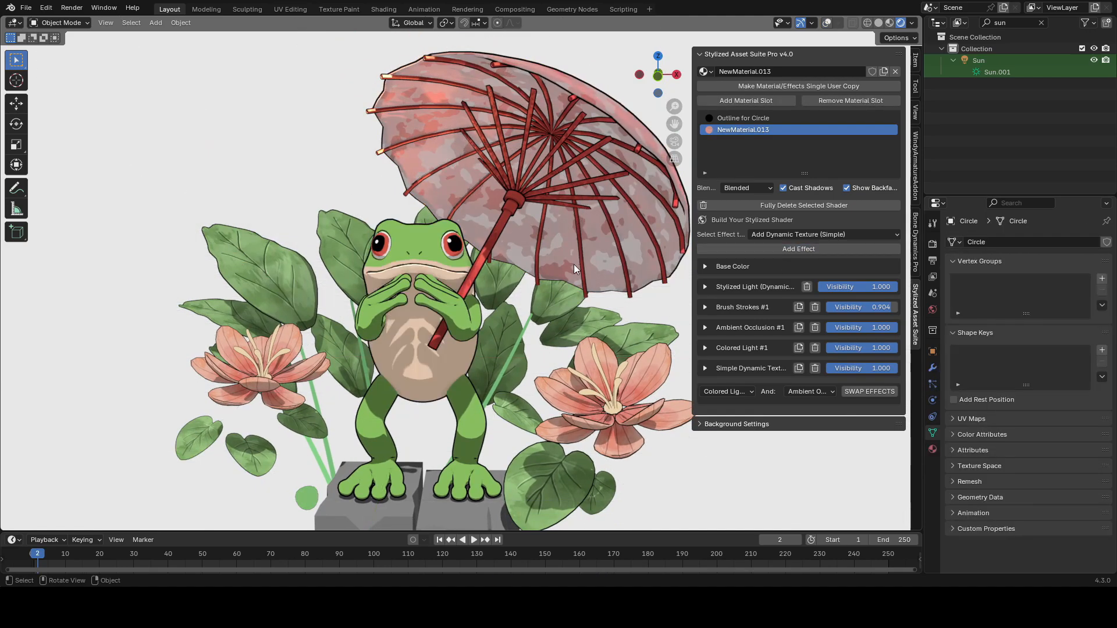
click(705, 367)
key(shift+alt+z)
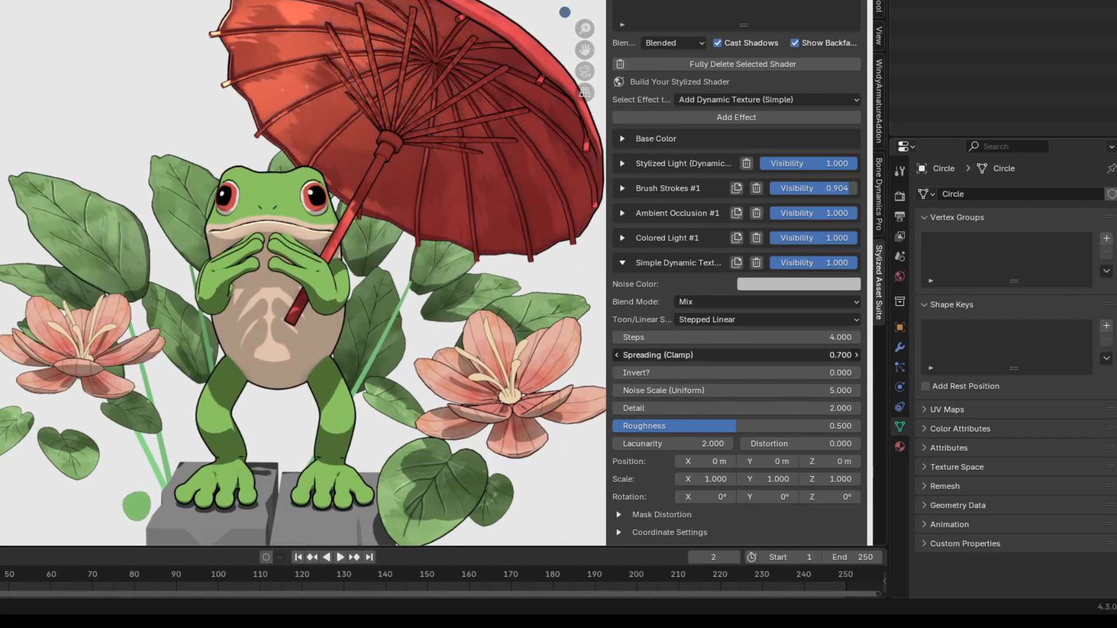
Step: Set the dynamic texture's blend mode to Multiply and darken its noise color
click(705, 299)
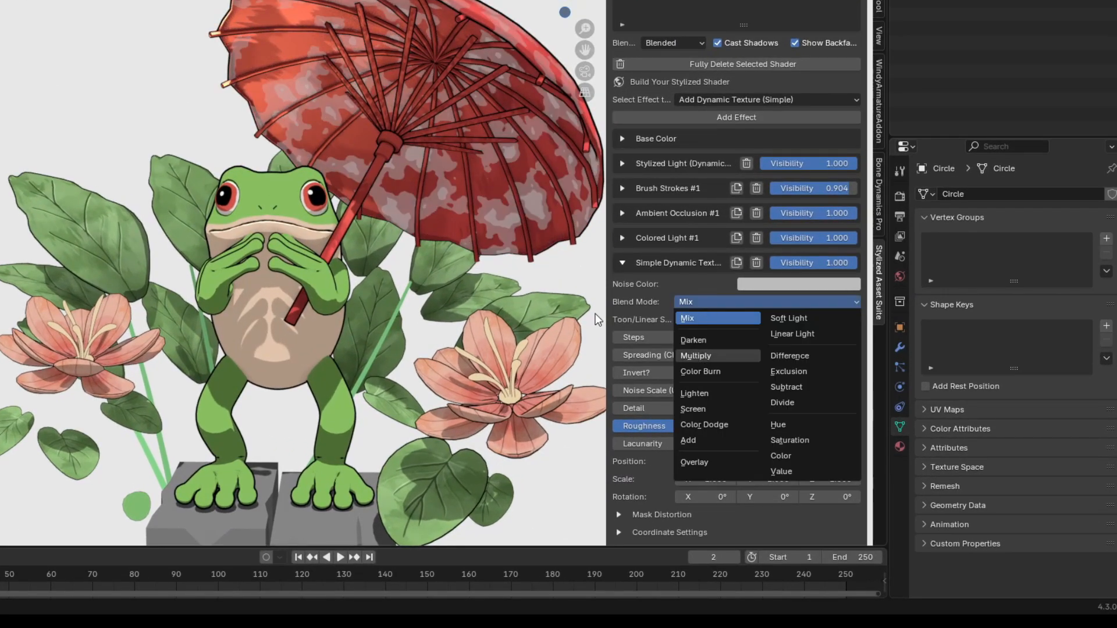
click(696, 355)
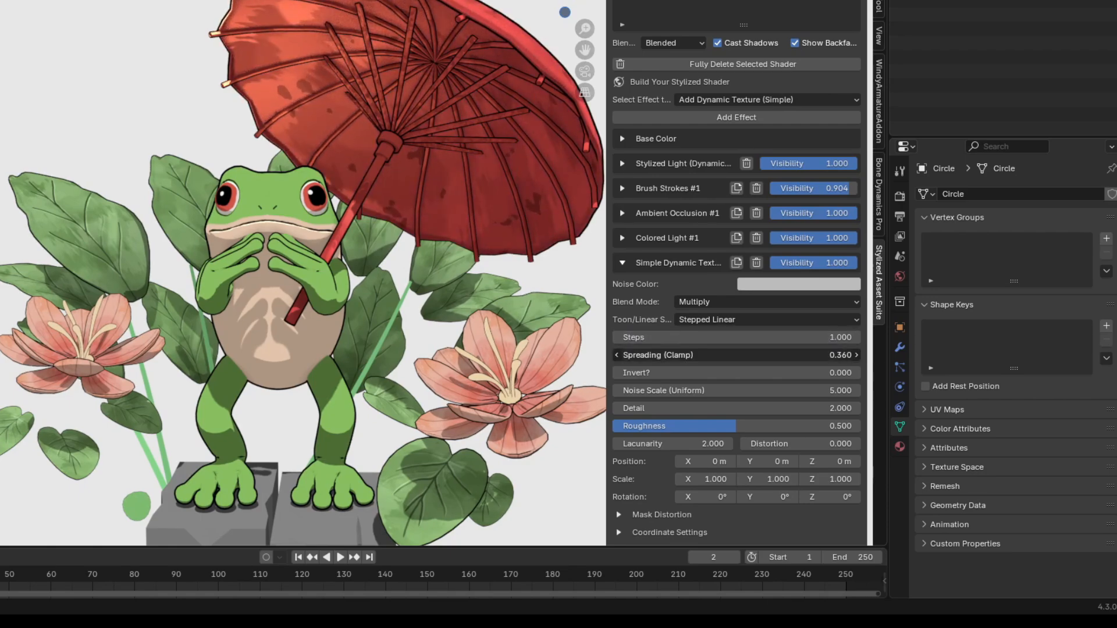
click(765, 289)
drag(866, 82, 866, 116)
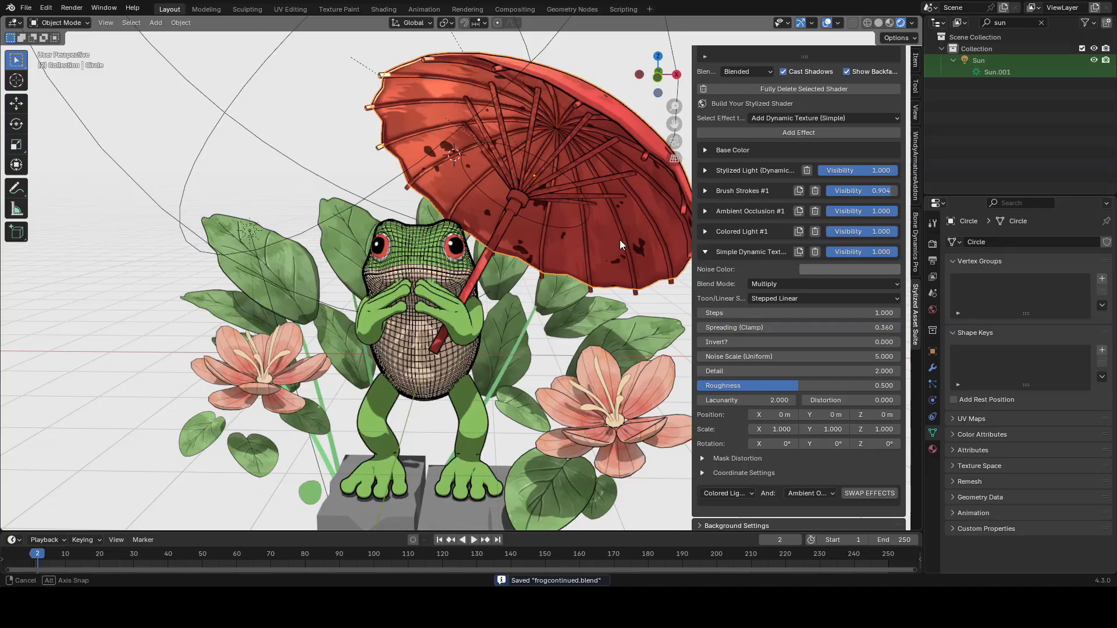
middle_drag(620, 240, 595, 261)
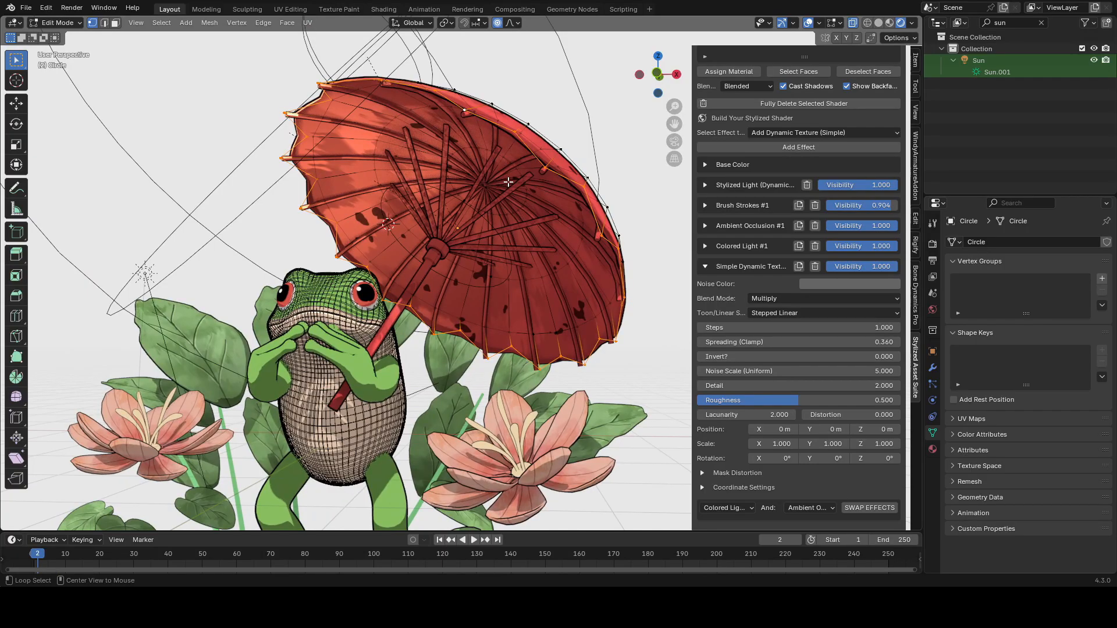
Step: In Edit Mode, mark a seam on the umbrella canopy and UV unwrap all its faces
key(alt+z)
middle_drag(555, 191, 502, 267)
key(ctrl+e)
click(525, 216)
key(3)
key(a)
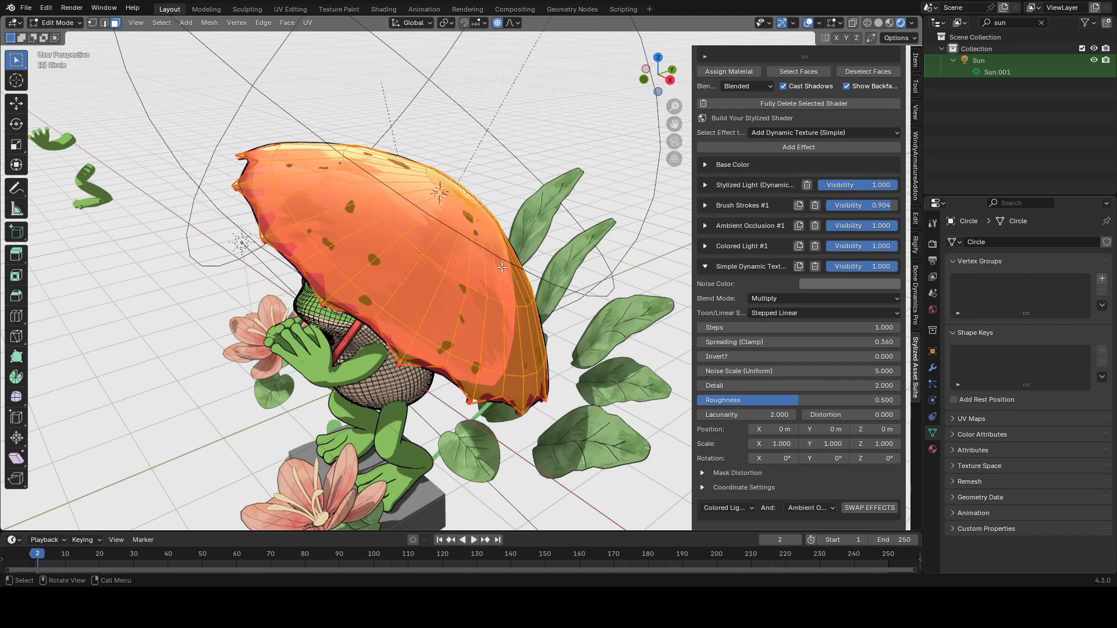
key(u)
mouse_move(502, 267)
click(553, 267)
click(295, 10)
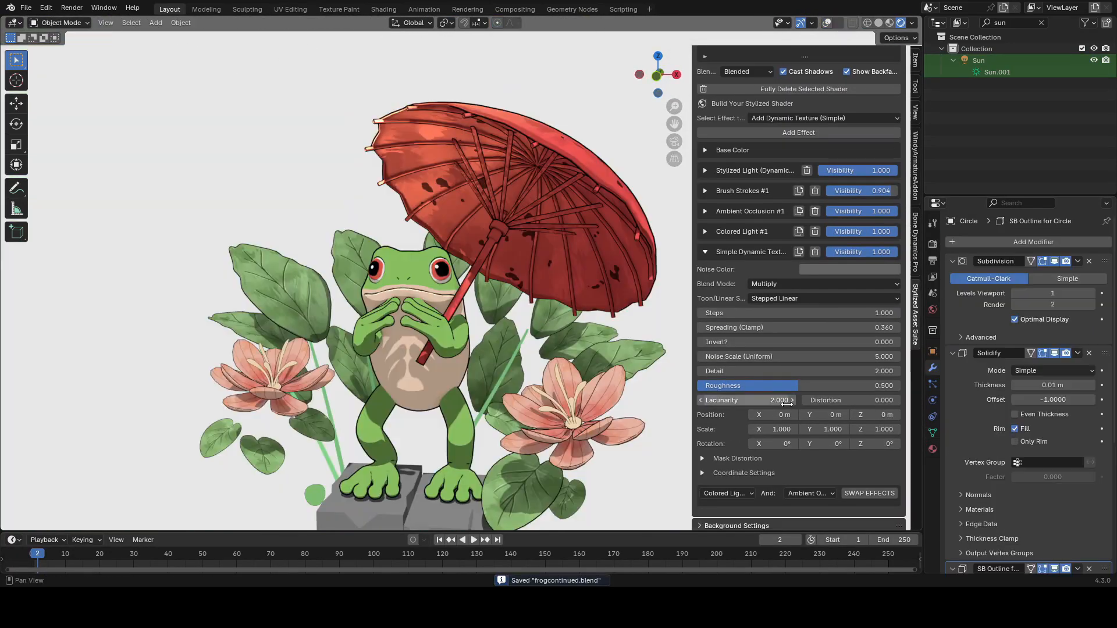
Step: Switch the dynamic texture to UV coordinates, set spreading 0.270, noise scale 8.080, detail 3.590, roughness 0.849, and save
drag(733, 470, 899, 470)
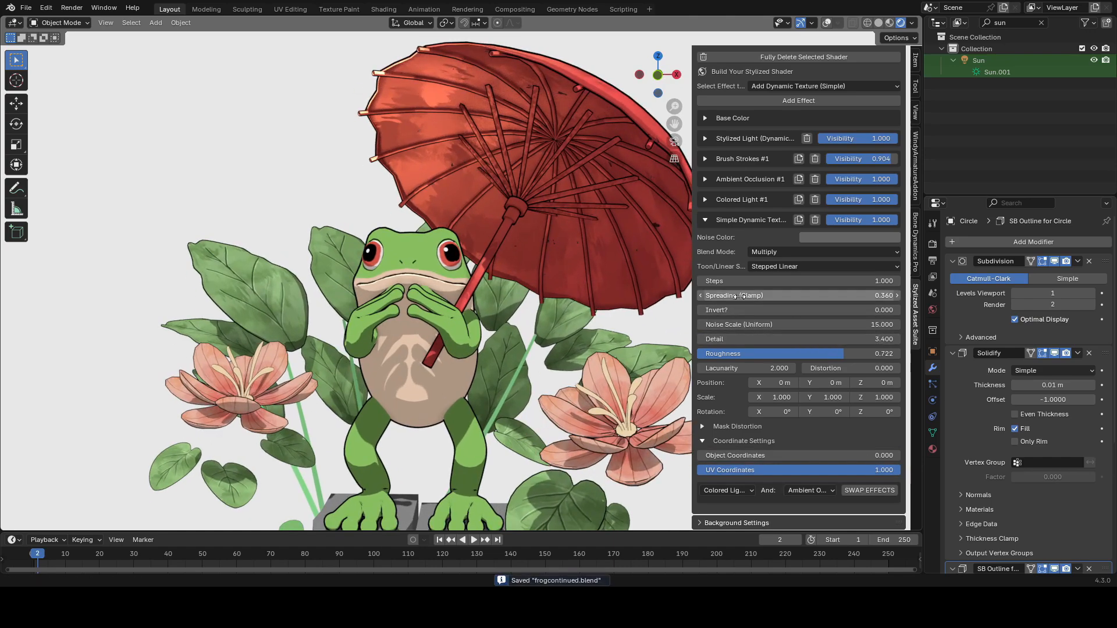
mouse_move(740, 324)
mouse_down()
mouse_move(710, 325)
mouse_move(766, 348)
mouse_move(740, 339)
mouse_move(750, 339)
mouse_up()
drag(749, 295, 738, 295)
key(ctrl+s)
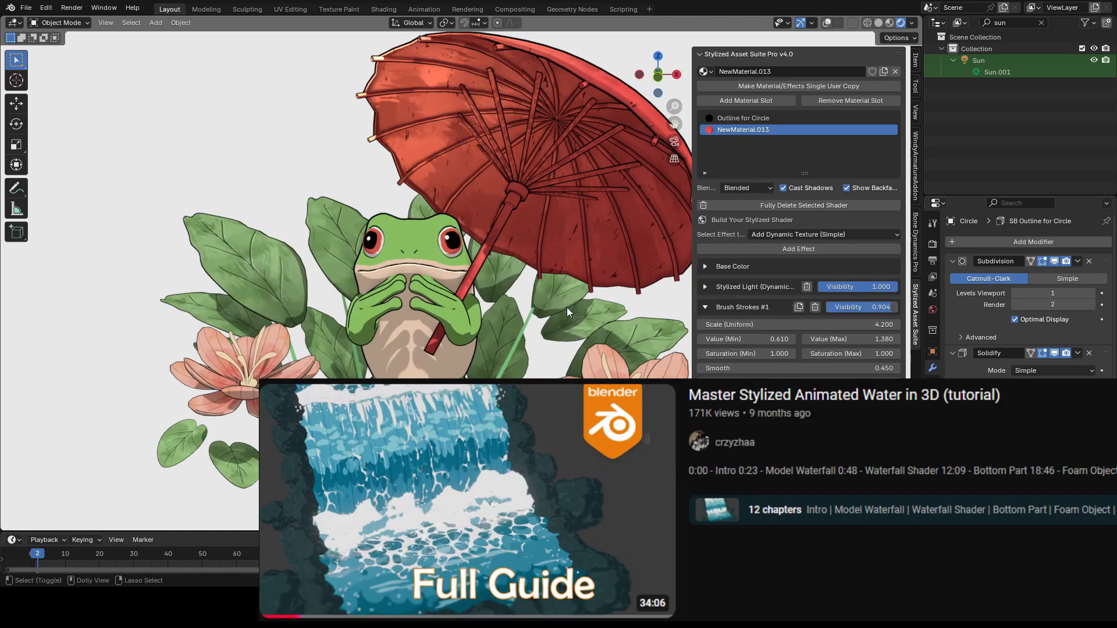
Step: Adjust the umbrella's Brush Strokes uniform scale
middle_drag(566, 308, 552, 278)
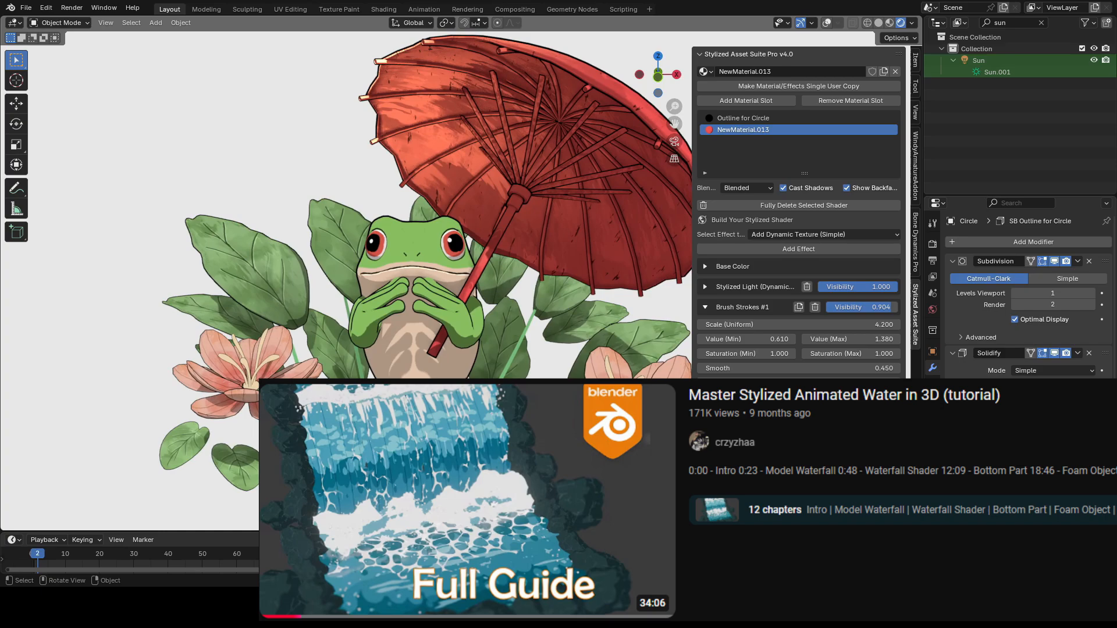
drag(784, 323, 819, 323)
middle_drag(606, 280, 625, 284)
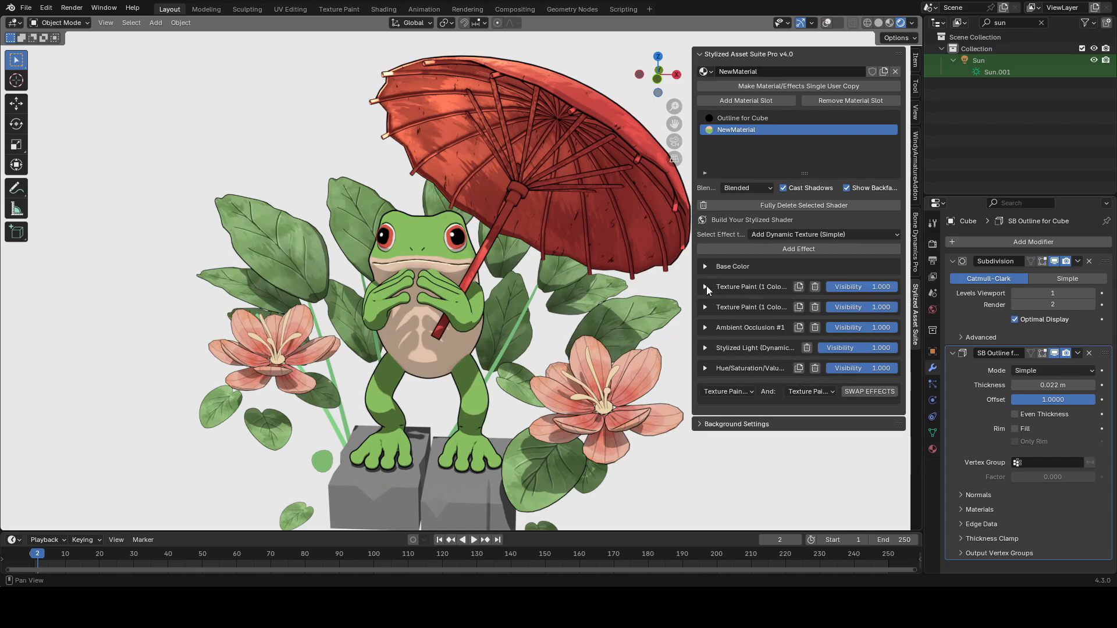
Step: Switch the frog body to Texture Paint on the bodyblacks image with a 4 px brush
click(704, 287)
click(839, 319)
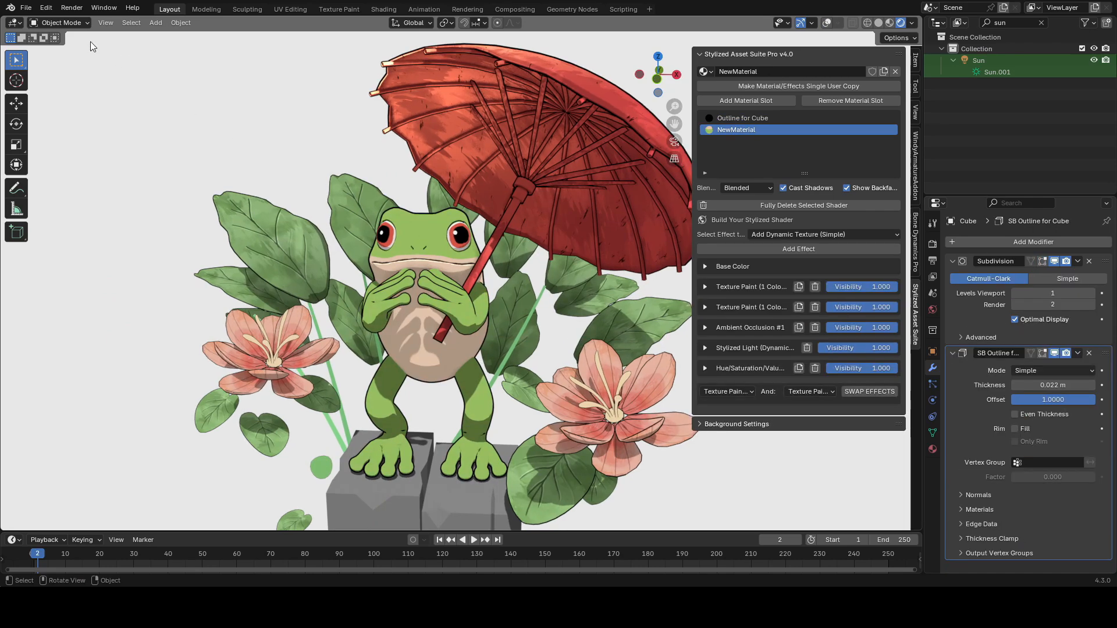
click(60, 22)
click(69, 100)
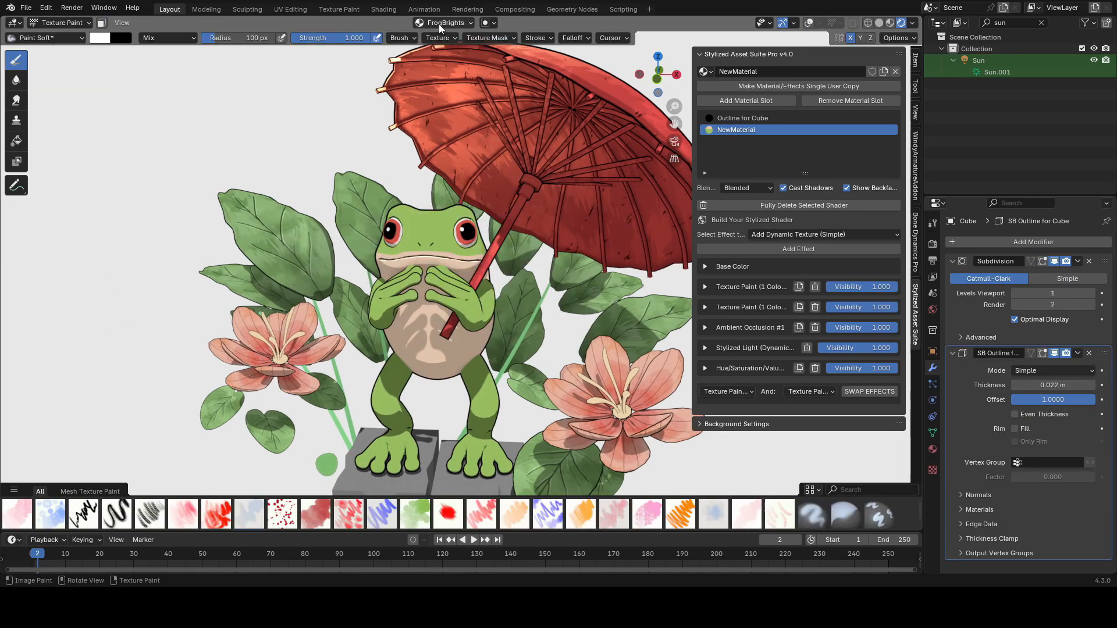
click(438, 23)
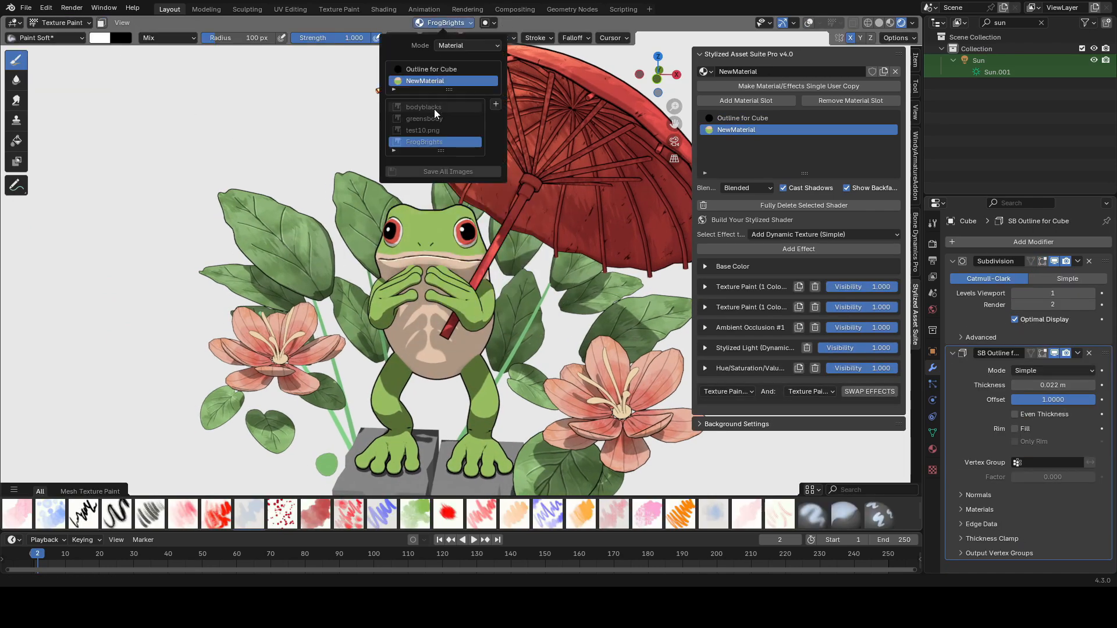
click(434, 109)
key(f)
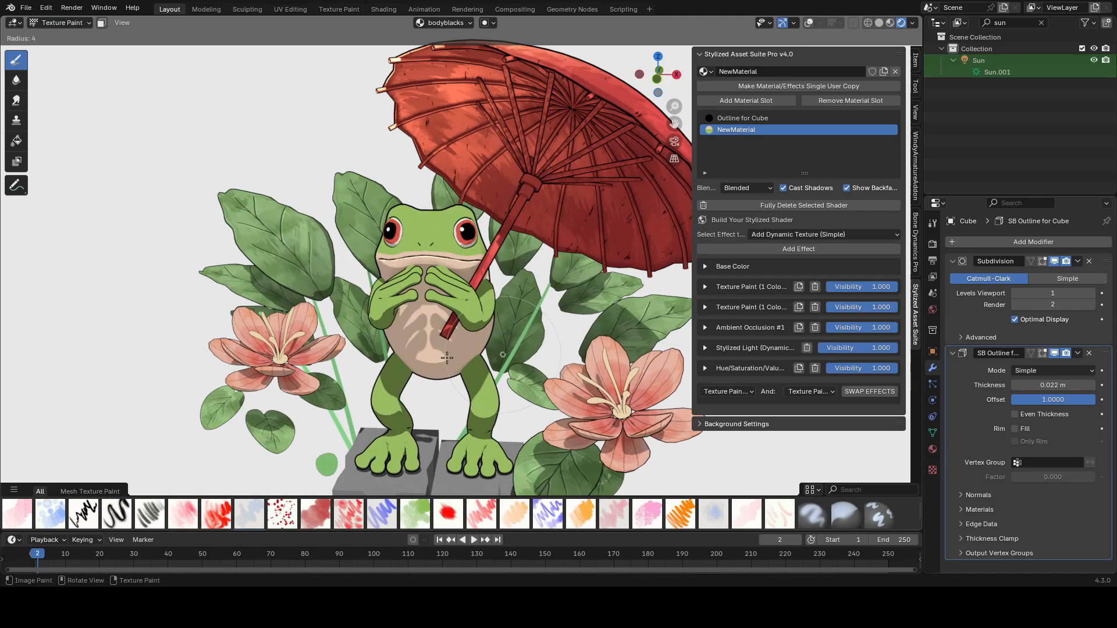
click(446, 358)
Step: Paint short black crease lines across the frog's belly below its hands
scroll(459, 337, up, 5)
middle_drag(469, 320, 494, 317)
drag(522, 318, 433, 332)
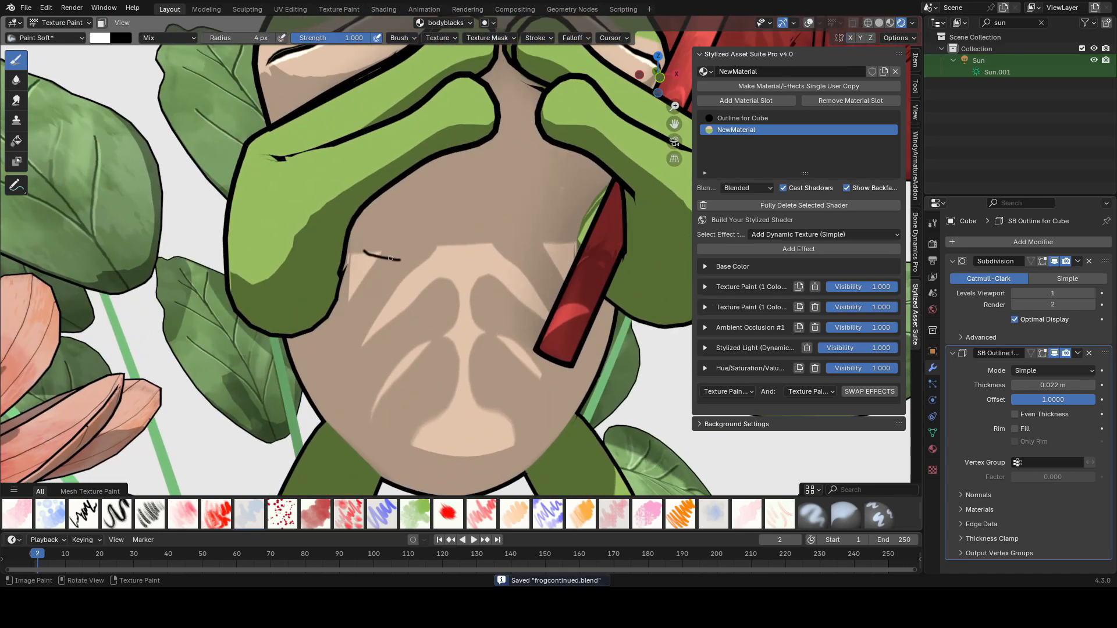
scroll(542, 237, down, 1)
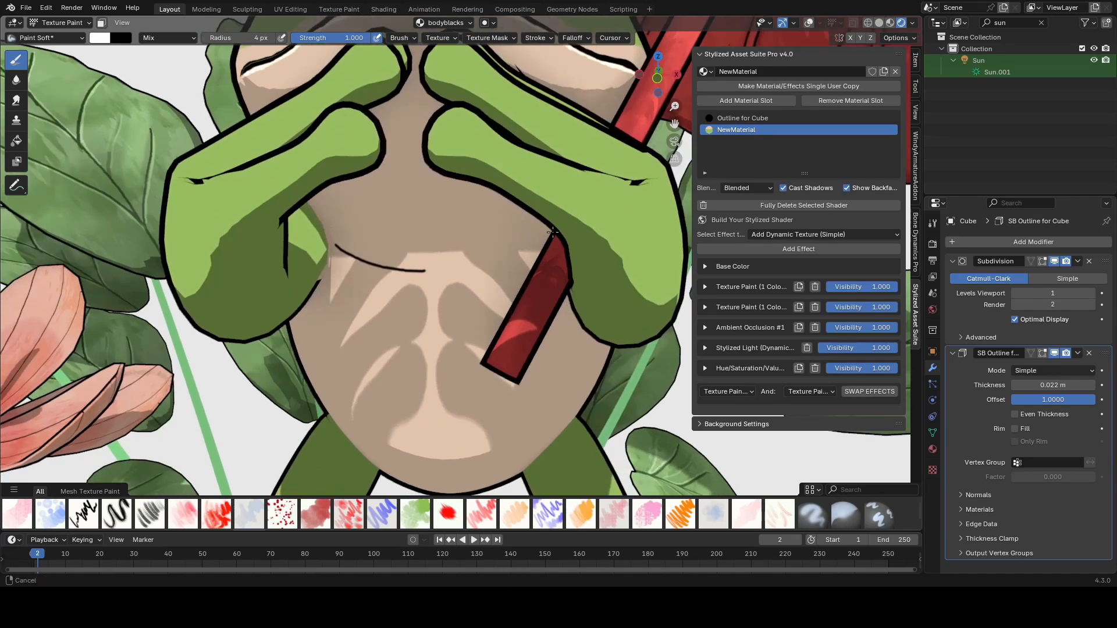
middle_drag(542, 237, 527, 273)
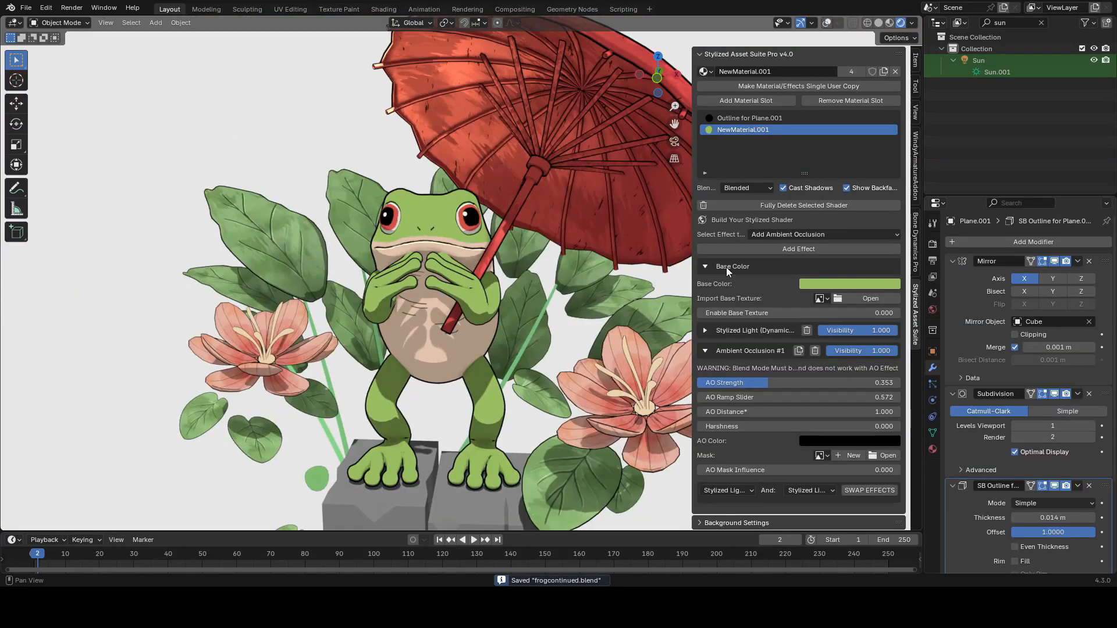
Step: Return to Object Mode, select the frog's arm object and make its material a single-user copy
click(708, 291)
click(703, 306)
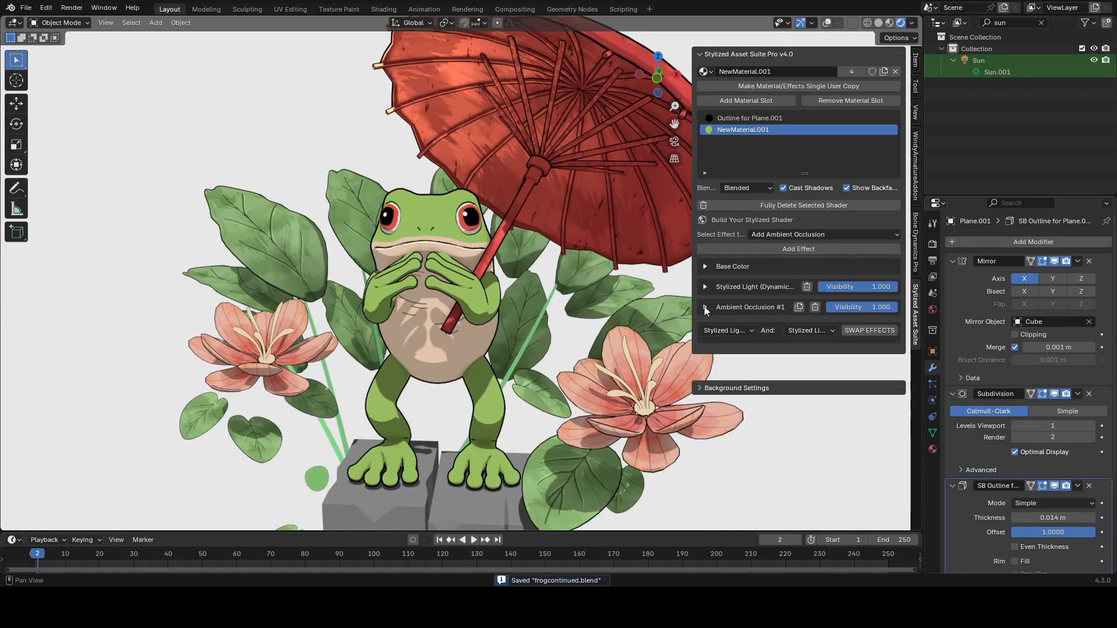
click(789, 89)
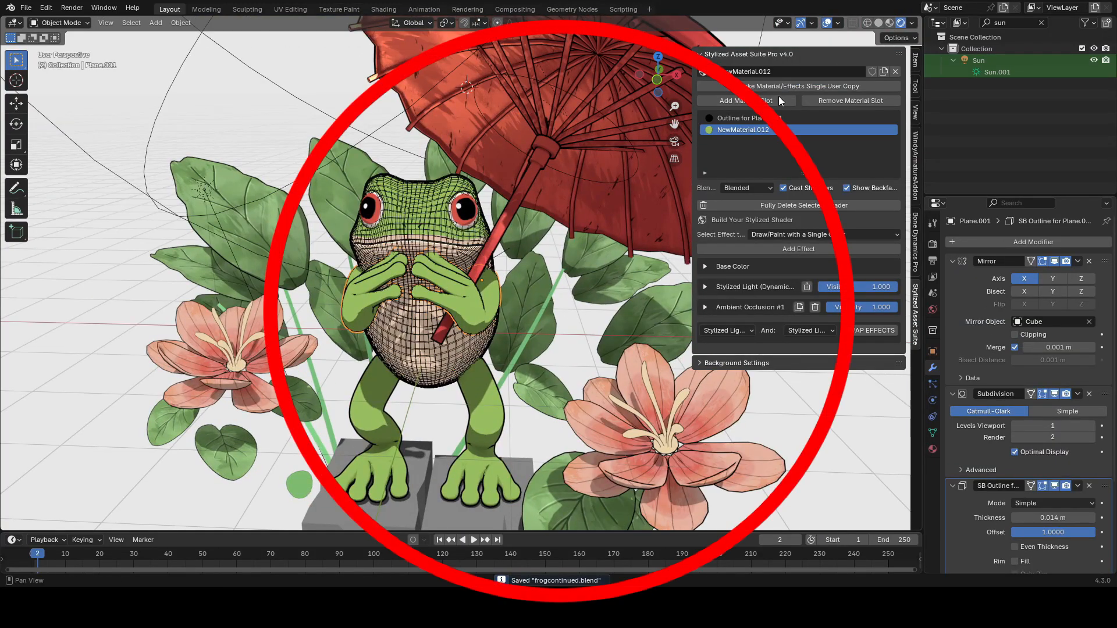
Step: Add an HSL effect to the arm material and set its value to 0.700
click(797, 235)
click(792, 312)
click(794, 248)
drag(779, 372, 719, 373)
Step: Create a new 2048 px wide mask image named Armdots for the HSL effect
click(766, 388)
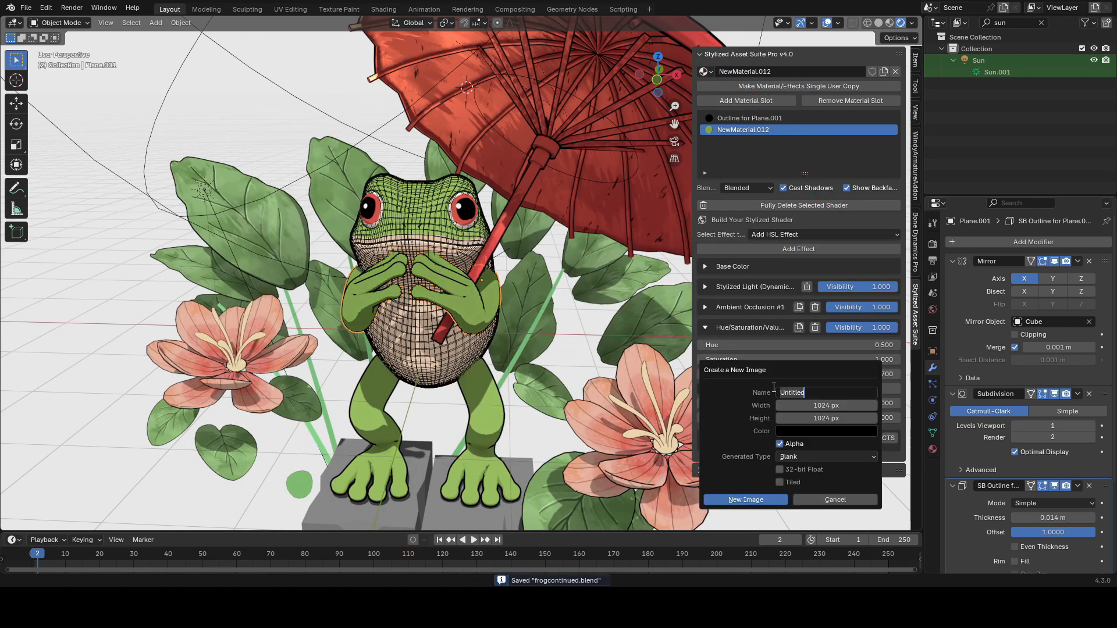
click(832, 404)
text(2048)
key(Return)
key(Return)
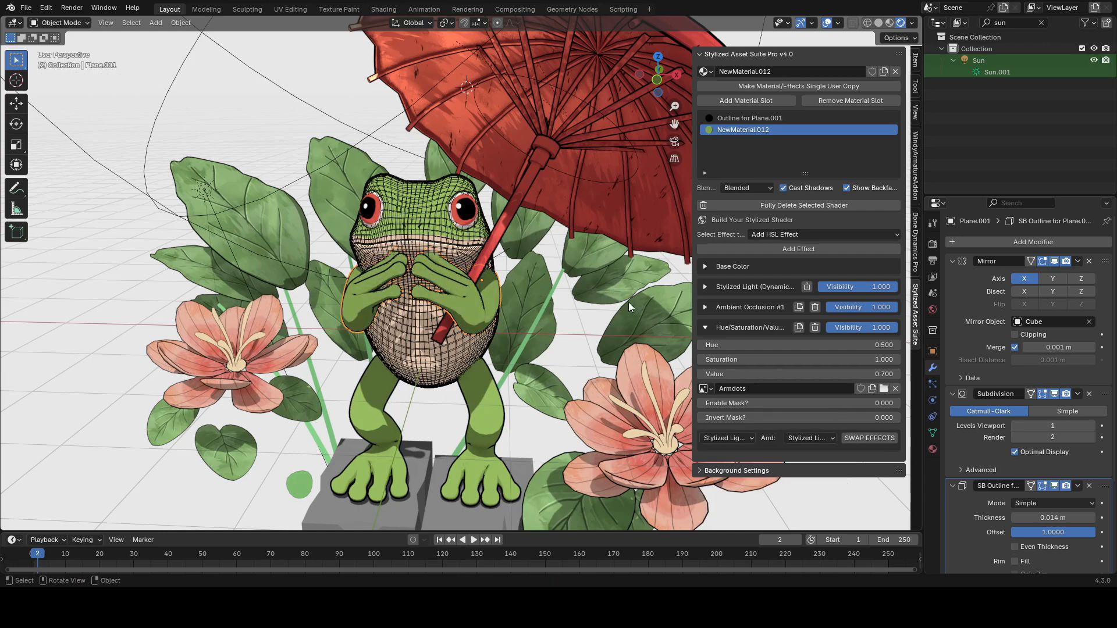
Step: Enable and invert the Armdots mask and lower the HSL value to 0.530
drag(783, 417, 986, 417)
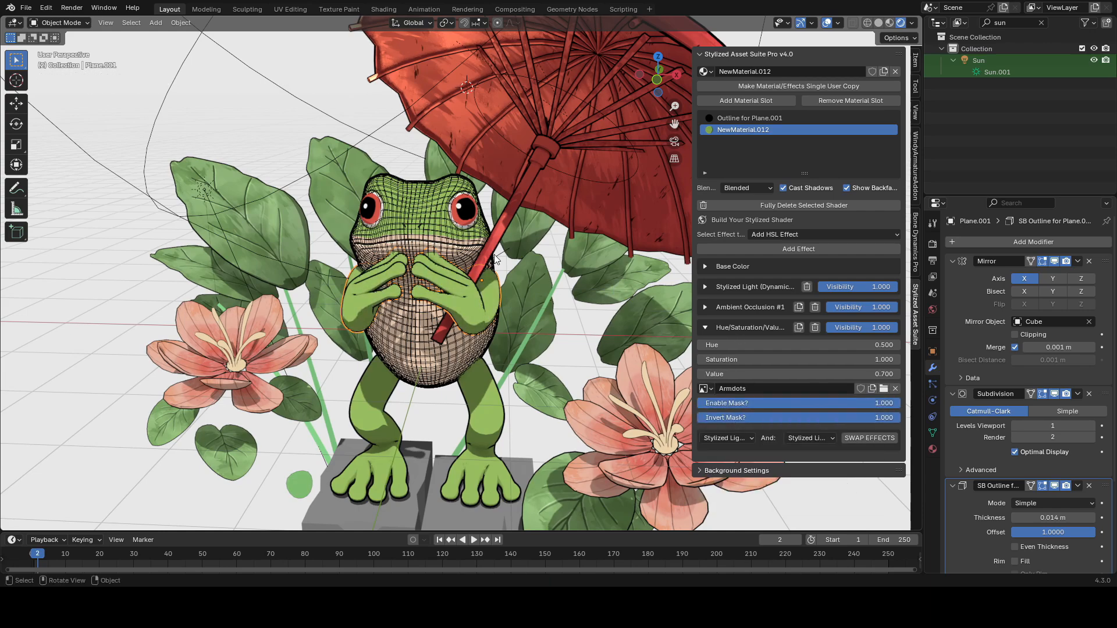
drag(773, 374, 737, 374)
key(ctrl+s)
Step: Switch to Texture Paint mode targeting the Armdots image and begin painting on the frog's arm
click(61, 22)
click(61, 95)
key(Tab)
key(Tab)
click(436, 22)
click(428, 122)
key(shift+alt+z)
scroll(401, 256, up, 3)
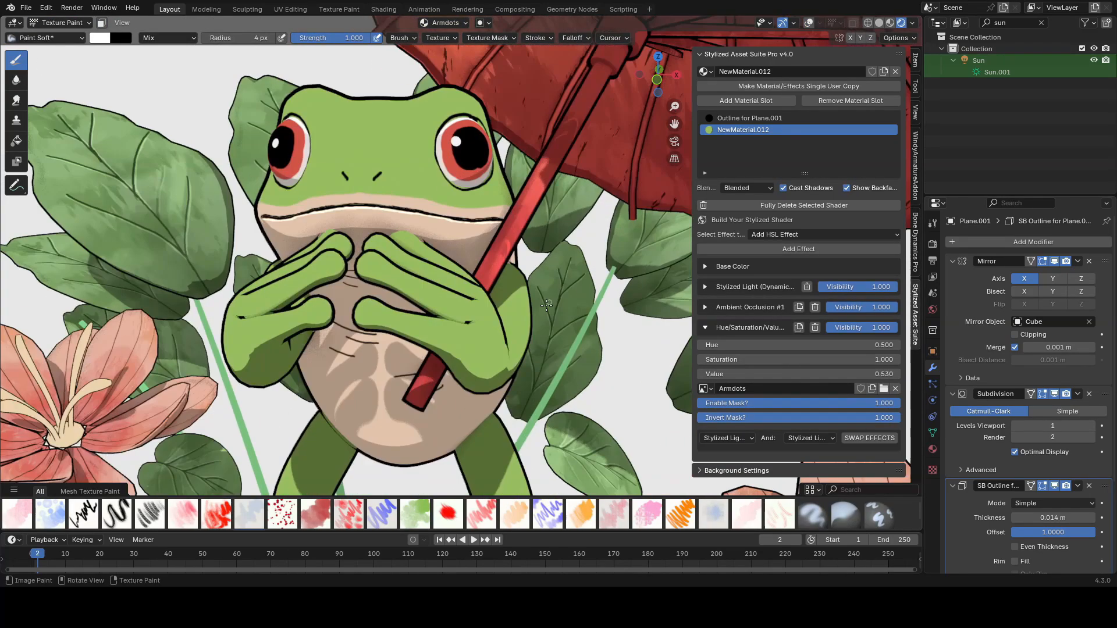
middle_drag(372, 326, 320, 332)
scroll(314, 336, up, 3)
key(f)
click(302, 339)
Step: Switch to the Paint Hard brush and paint round dark spots on the frog's arms
click(46, 37)
click(406, 224)
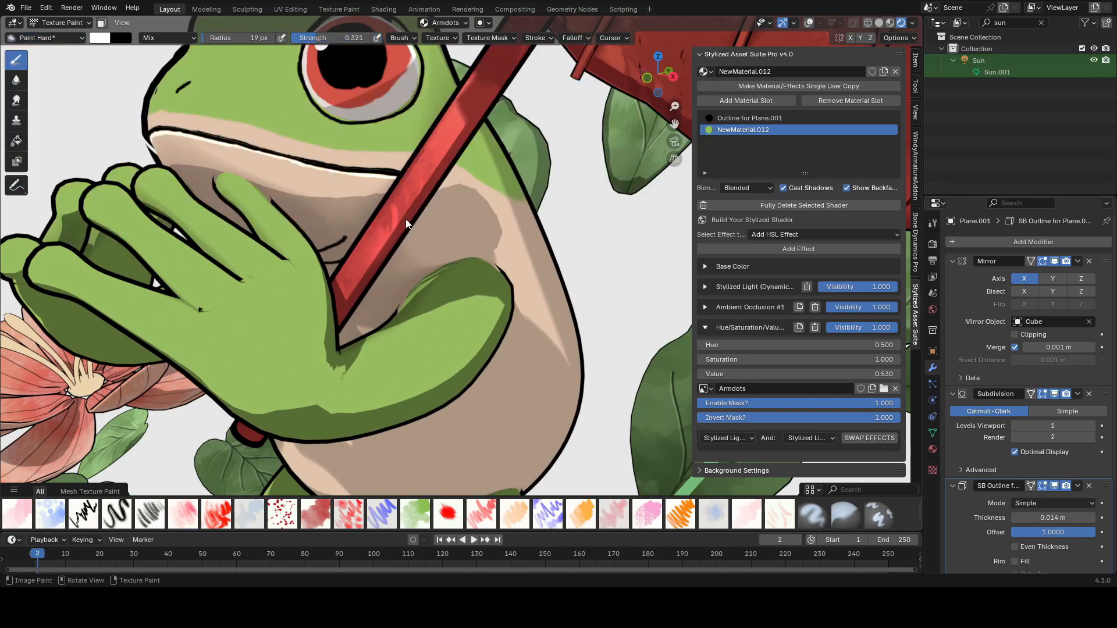
click(235, 360)
middle_drag(393, 356, 383, 365)
key(shift+f)
click(433, 351)
click(422, 351)
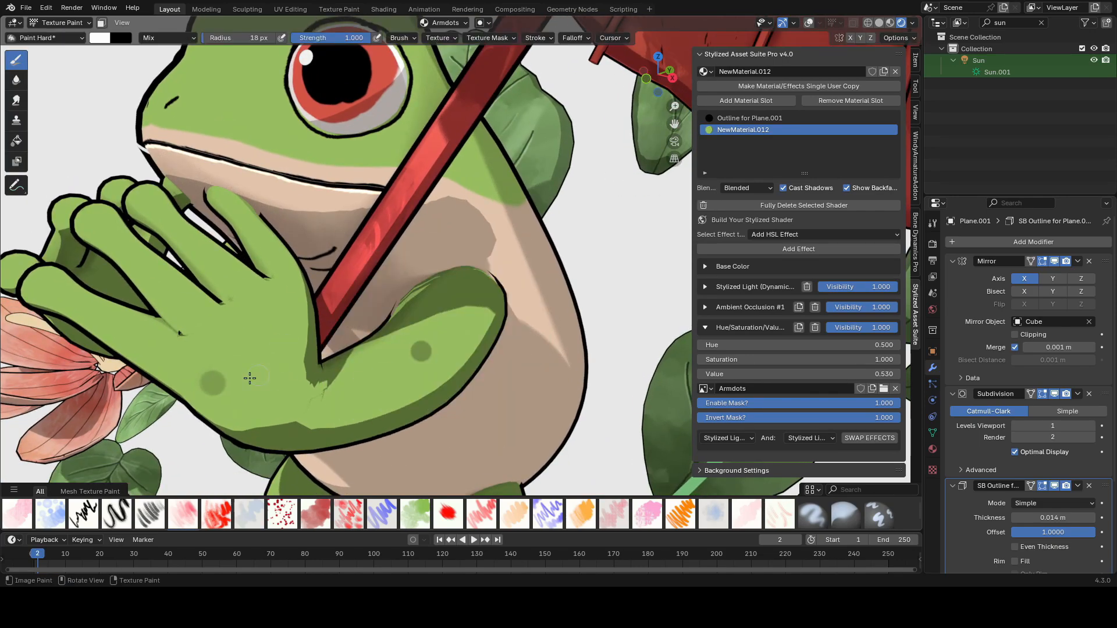
scroll(404, 362, down, 8)
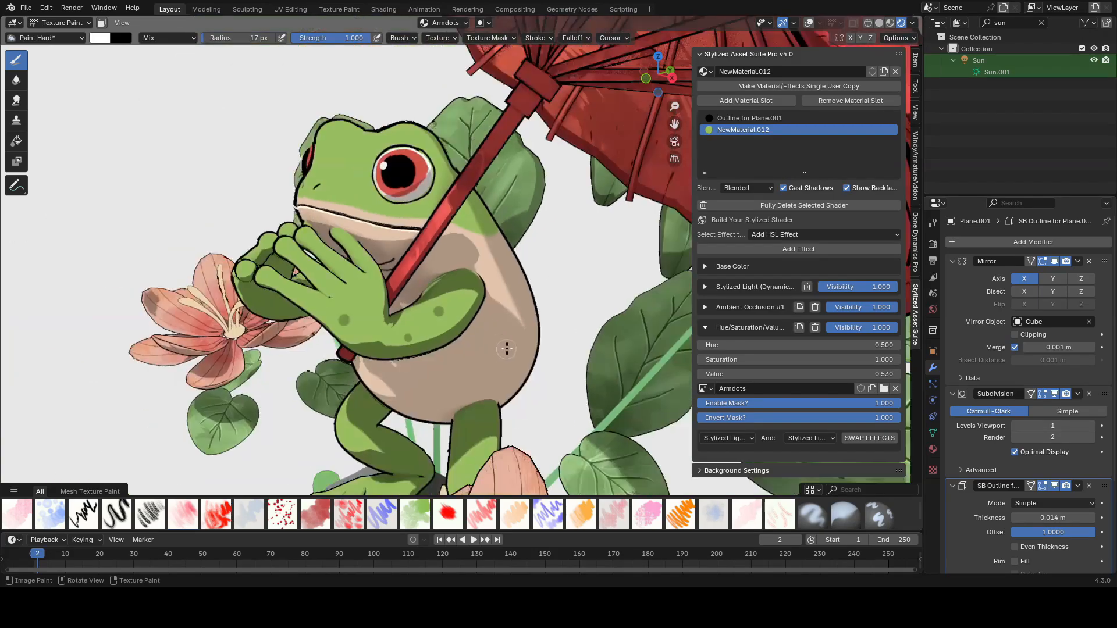
key(ctrl+s)
Step: Shrink the brush and paint more dark spots on the arms and hands
key(bracketleft)
key(bracketleft)
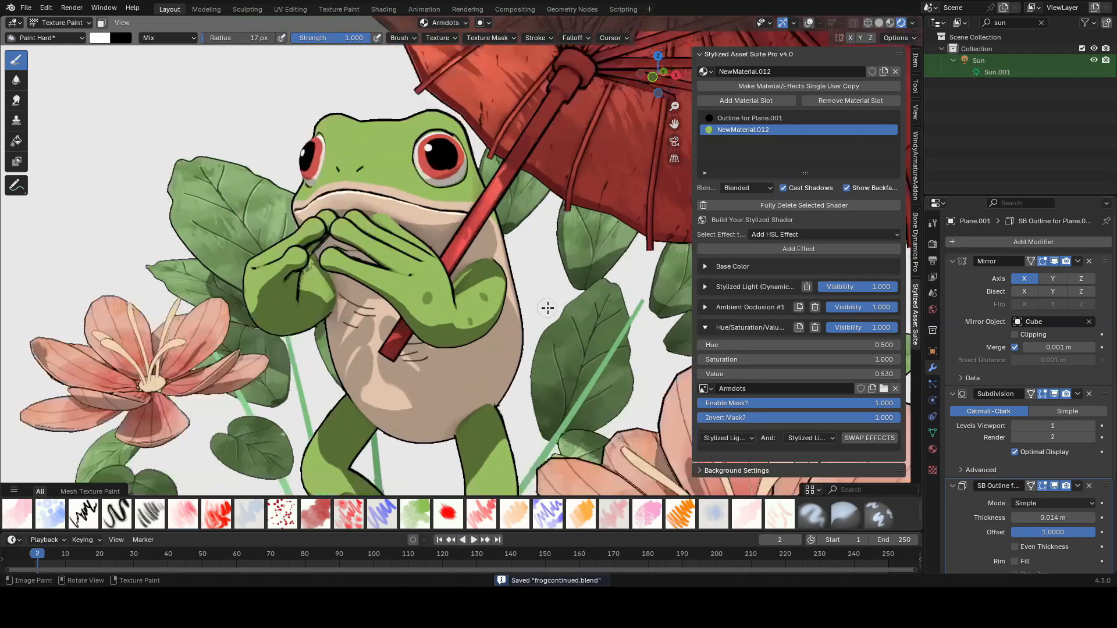
scroll(559, 291, up, 8)
middle_drag(566, 269, 535, 309)
middle_drag(440, 339, 390, 331)
scroll(407, 325, down, 6)
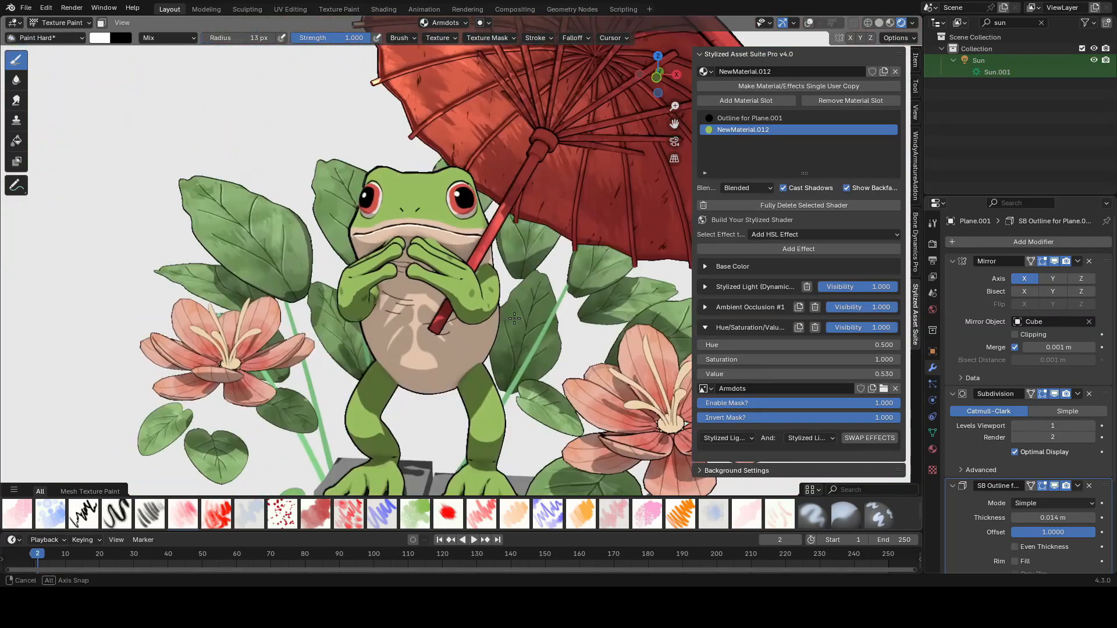
key(ctrl+s)
scroll(438, 333, up, 5)
scroll(437, 333, down, 6)
scroll(428, 290, up, 10)
middle_drag(454, 279, 418, 275)
key(bracketleft)
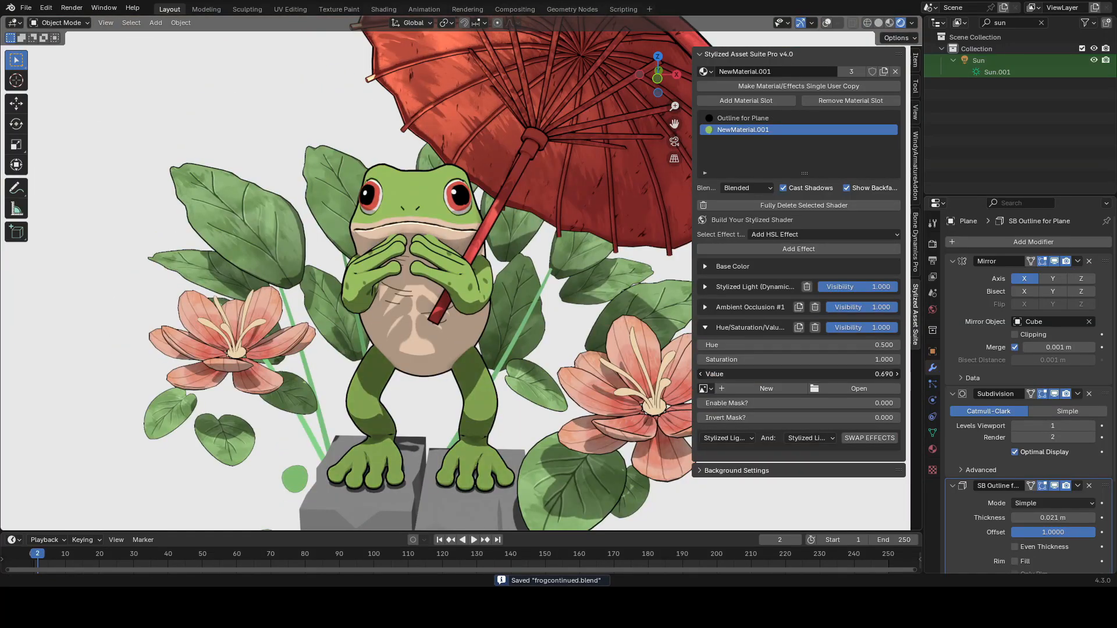
Step: Create a new mask image named legdots for the leg material's HSL effect
click(766, 388)
text(legdots)
key(Return)
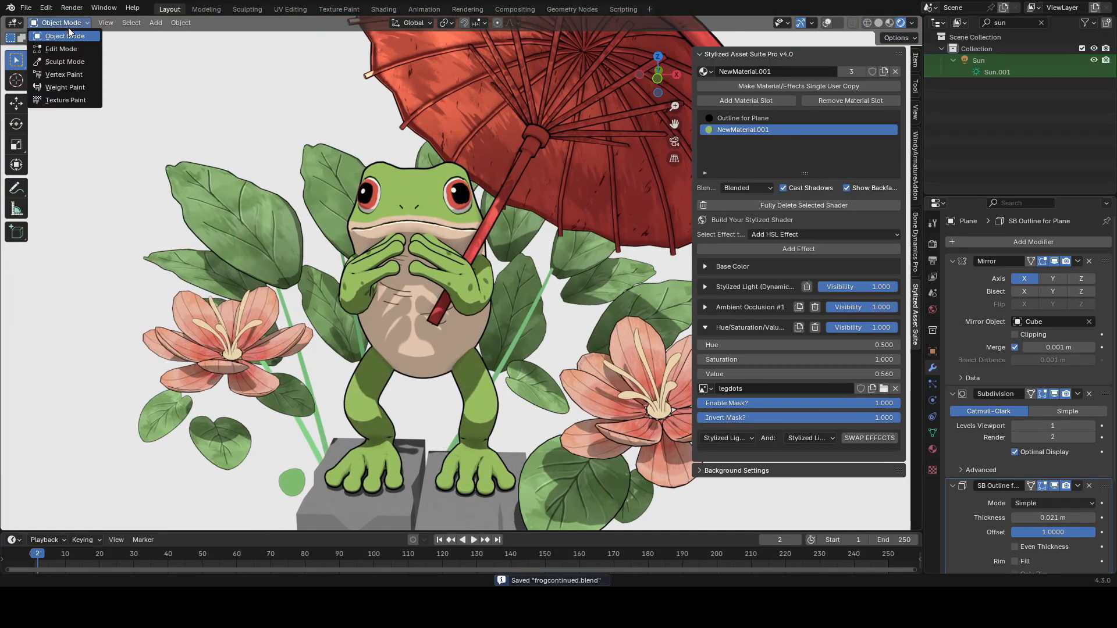
Step: Target the legdots image in Texture Paint and paint dark spots on the frog's legs
click(445, 22)
click(417, 116)
scroll(459, 326, up, 6)
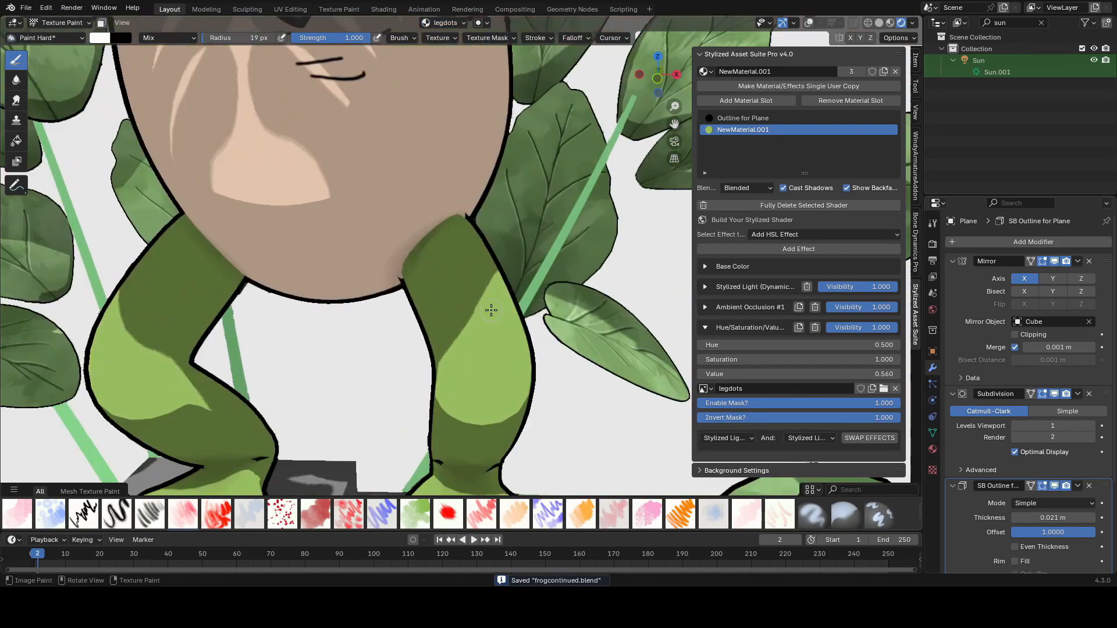
key(bracketright)
key(bracketright)
key(bracketright)
key(bracketright)
scroll(460, 327, down, 8)
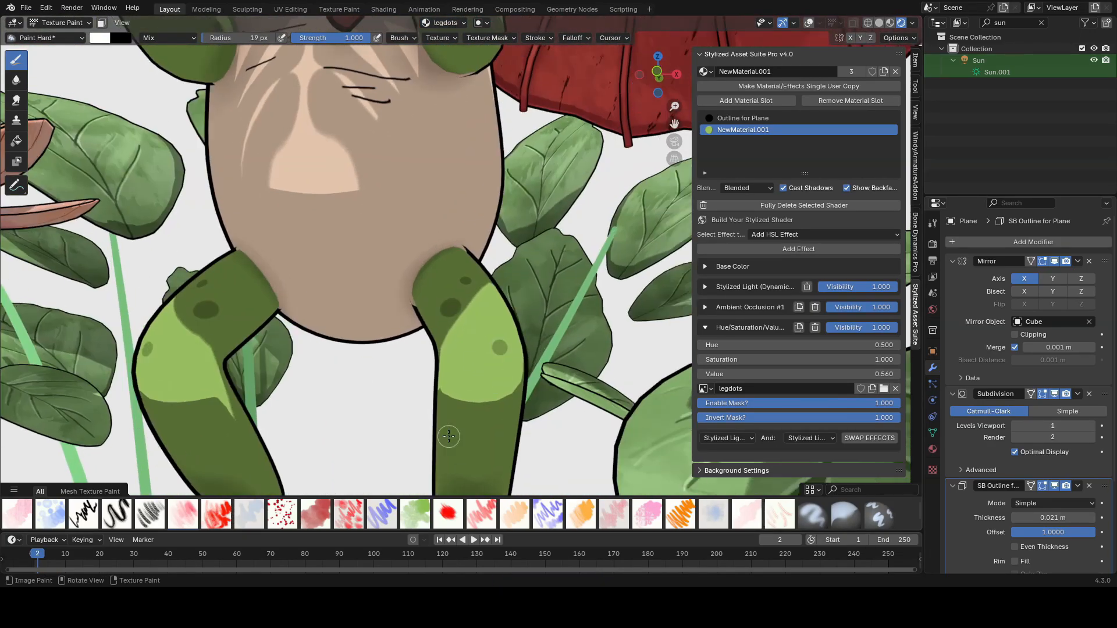
key(bracketleft)
key(bracketleft)
key(bracketleft)
key(bracketleft)
key(bracketleft)
key(bracketleft)
key(bracketleft)
key(bracketleft)
key(bracketleft)
key(bracketleft)
key(ctrl+s)
scroll(465, 407, up, 6)
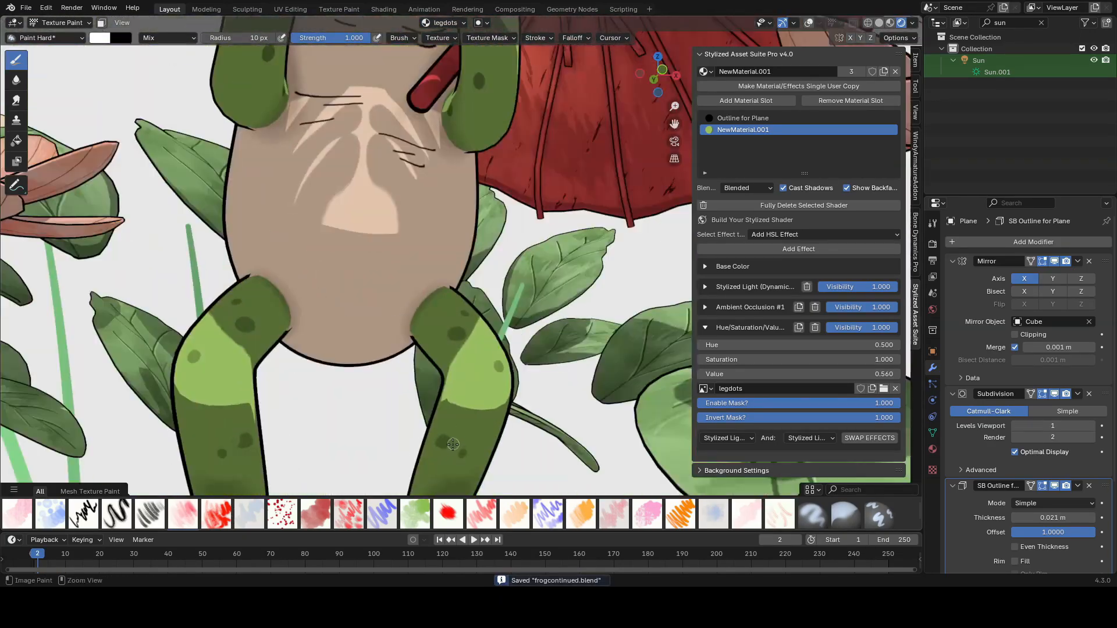
scroll(494, 379, down, 6)
scroll(508, 367, up, 6)
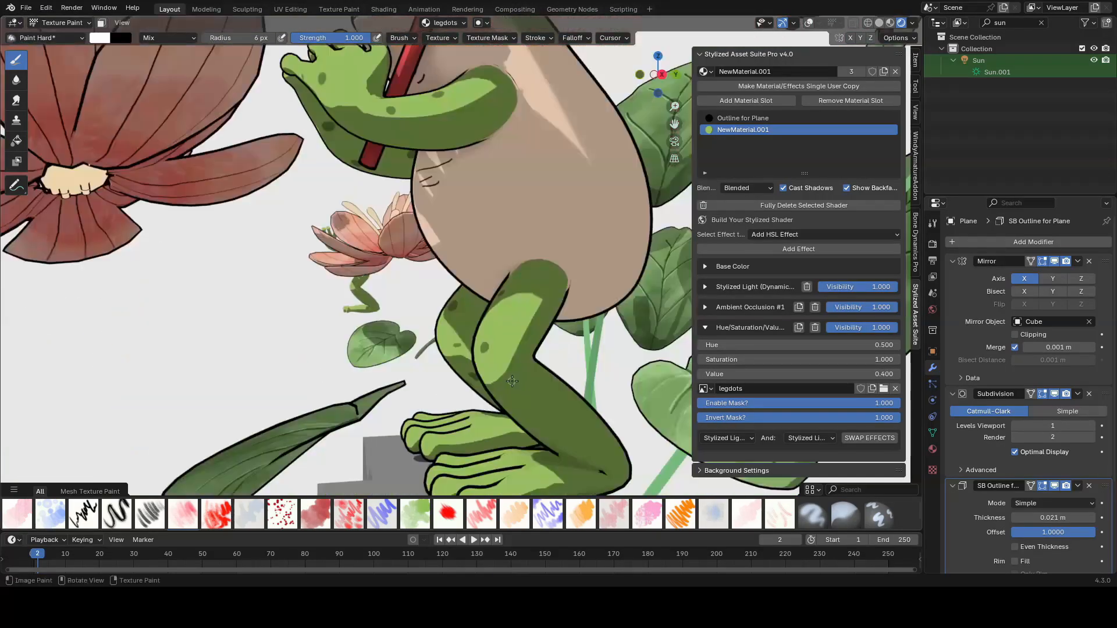
scroll(511, 359, down, 6)
Step: Switch to the body object and paint more short black crease lines on the belly
key(alt+q)
scroll(279, 347, up, 7)
key(f)
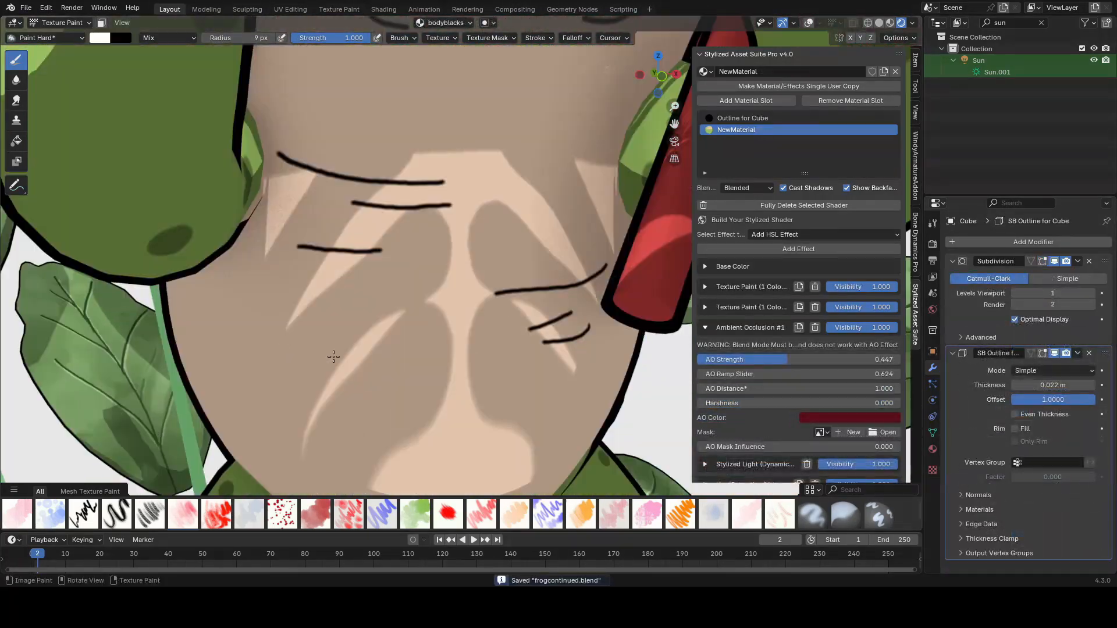
click(279, 342)
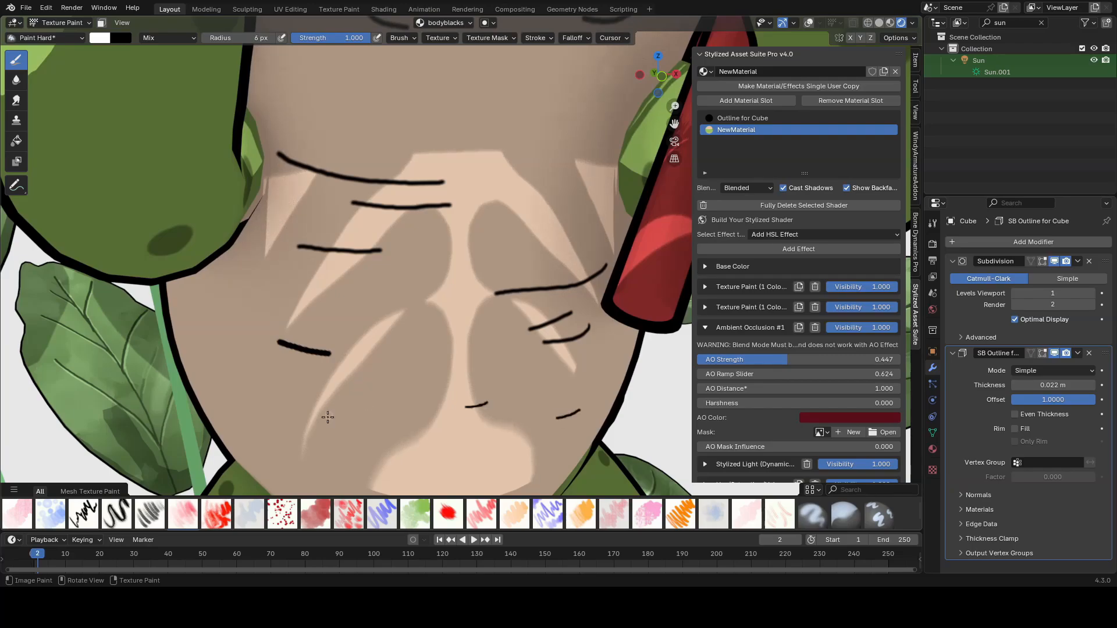
scroll(342, 440, down, 6)
middle_drag(407, 349, 442, 326)
scroll(442, 325, up, 6)
key(ctrl+s)
scroll(524, 279, down, 6)
middle_drag(553, 267, 570, 259)
Step: Return to Object Mode, add another HSL effect to the body material and create a mask image named bodydots
click(60, 22)
click(56, 32)
middle_drag(523, 314, 611, 293)
click(783, 249)
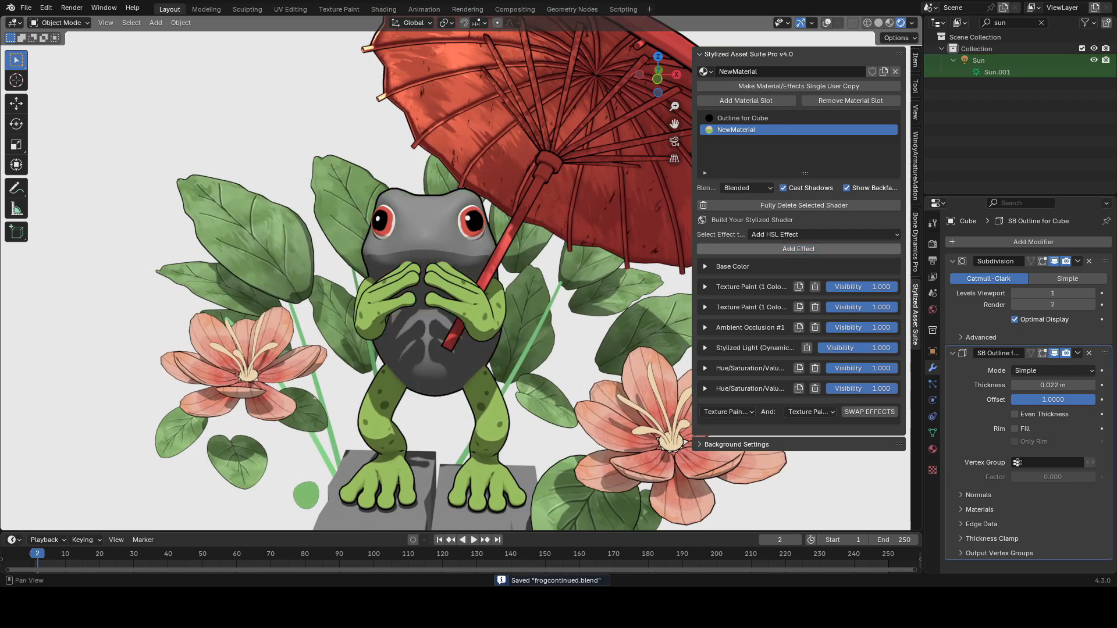
click(705, 388)
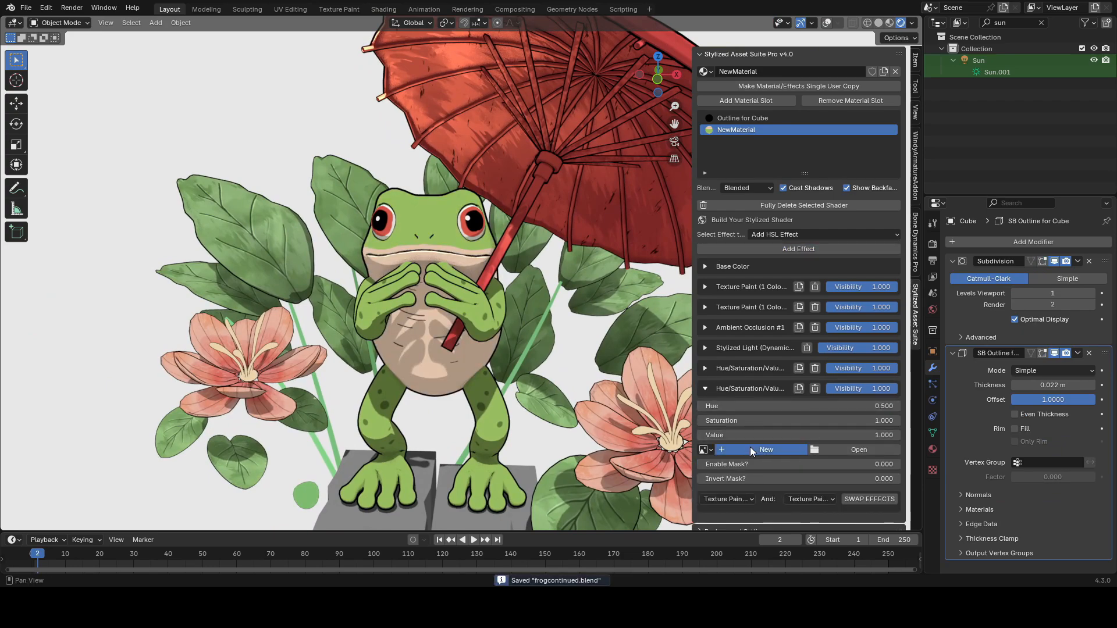
click(750, 450)
key(Return)
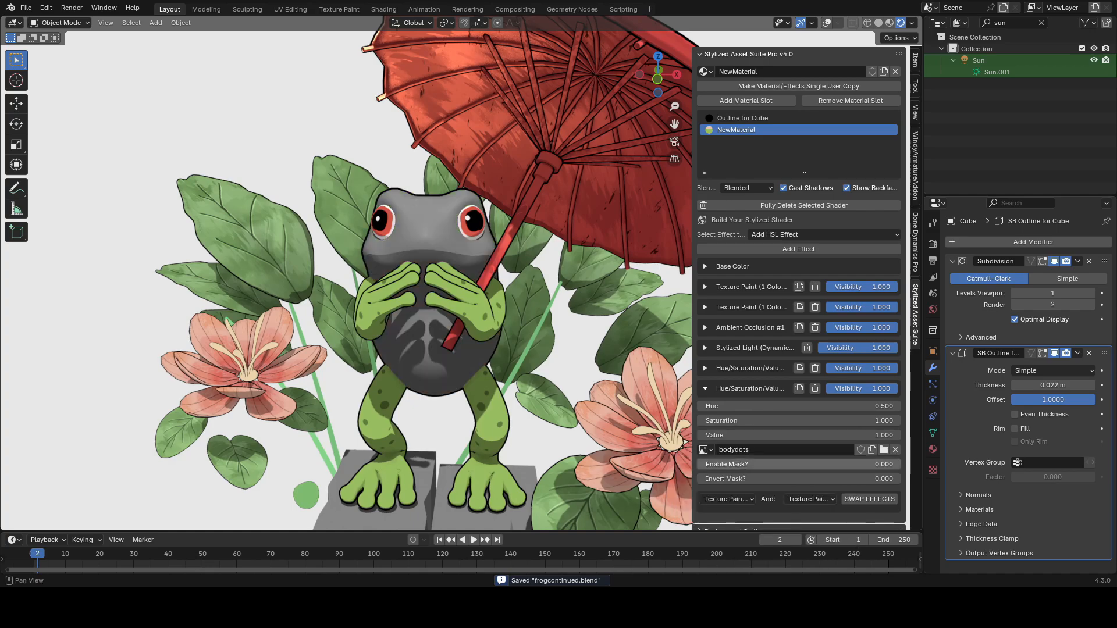
Step: Set the new HSL effect's value to 0.3
click(739, 435)
text(0.3)
key(Return)
key(ctrl+s)
Step: Switch to Texture Paint targeting the bodydots image and paint dark spots on the frog's head and body
click(60, 22)
click(58, 93)
shift+middle_drag(500, 244, 521, 262)
scroll(500, 250, up, 6)
mouse_move(407, 251)
middle_down()
mouse_move(457, 255)
mouse_move(372, 256)
middle_up()
click(440, 232)
key(ctrl+z)
click(452, 22)
click(434, 140)
click(405, 245)
scroll(405, 244, down, 2)
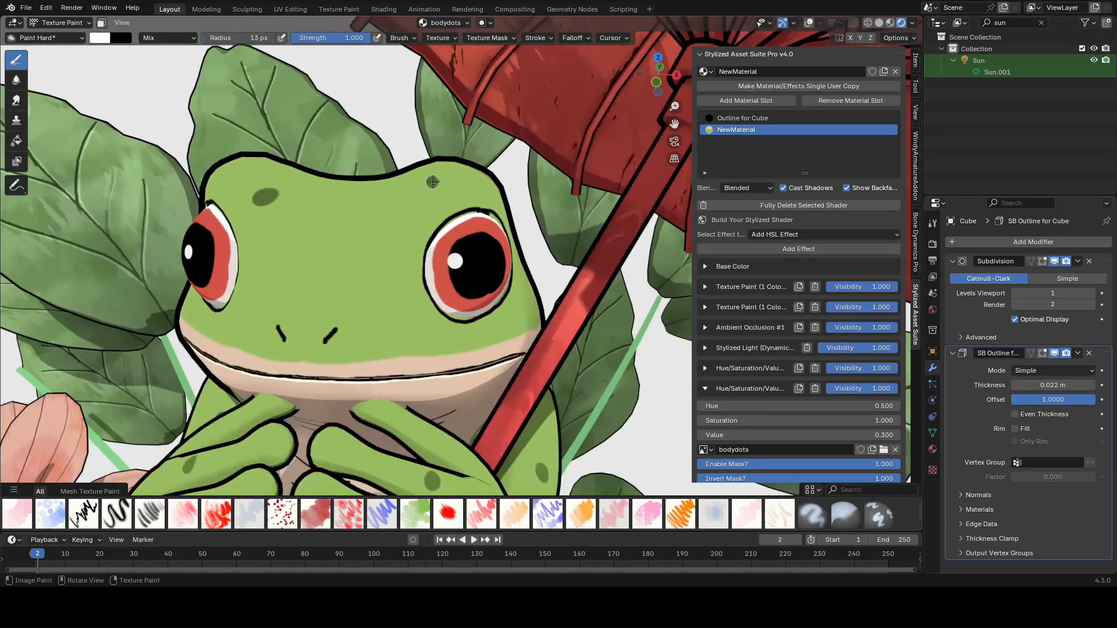
middle_drag(570, 273, 504, 277)
mouse_move(639, 280)
middle_down()
mouse_move(442, 285)
mouse_move(524, 291)
middle_up()
click(505, 223)
click(460, 324)
scroll(515, 384, down, 2)
click(528, 423)
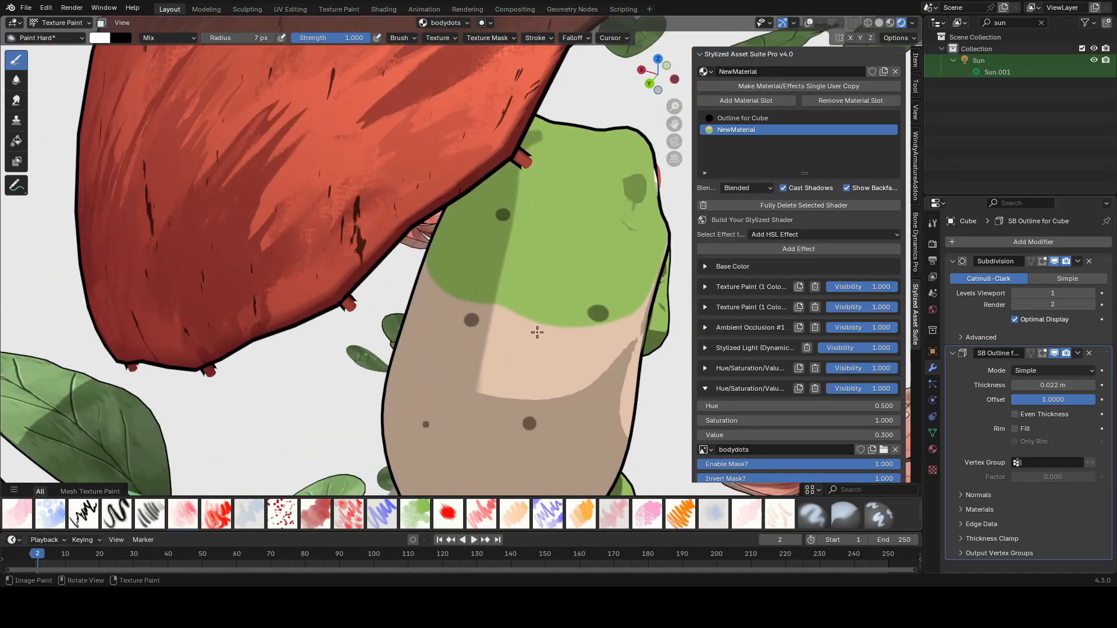
Step: Resize the brush and paint more dark spots on the frog's lower body
key(f)
scroll(535, 331, down, 3)
middle_drag(536, 331, 506, 344)
middle_drag(581, 349, 474, 370)
key(ctrl+s)
mouse_move(651, 302)
middle_down()
mouse_move(515, 283)
mouse_move(567, 291)
middle_up()
scroll(514, 284, up, 3)
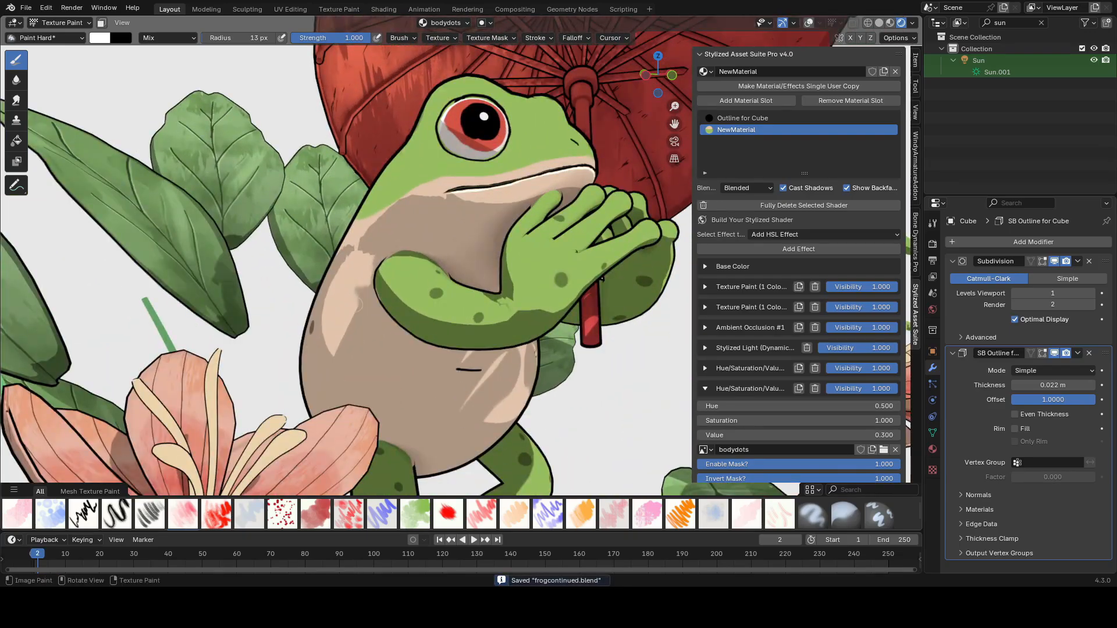
Step: Paint additional spots along the frog's back and side
middle_drag(384, 303, 439, 298)
drag(439, 298, 447, 327)
scroll(447, 319, down, 5)
mouse_move(558, 314)
middle_down()
mouse_move(512, 343)
mouse_move(486, 315)
middle_up()
scroll(486, 315, up, 3)
mouse_move(605, 302)
middle_down()
mouse_move(466, 289)
mouse_move(488, 319)
mouse_move(585, 308)
middle_up()
key(f)
click(506, 281)
key(ctrl+s)
scroll(585, 309, down, 5)
middle_drag(512, 311, 663, 326)
scroll(524, 314, up, 3)
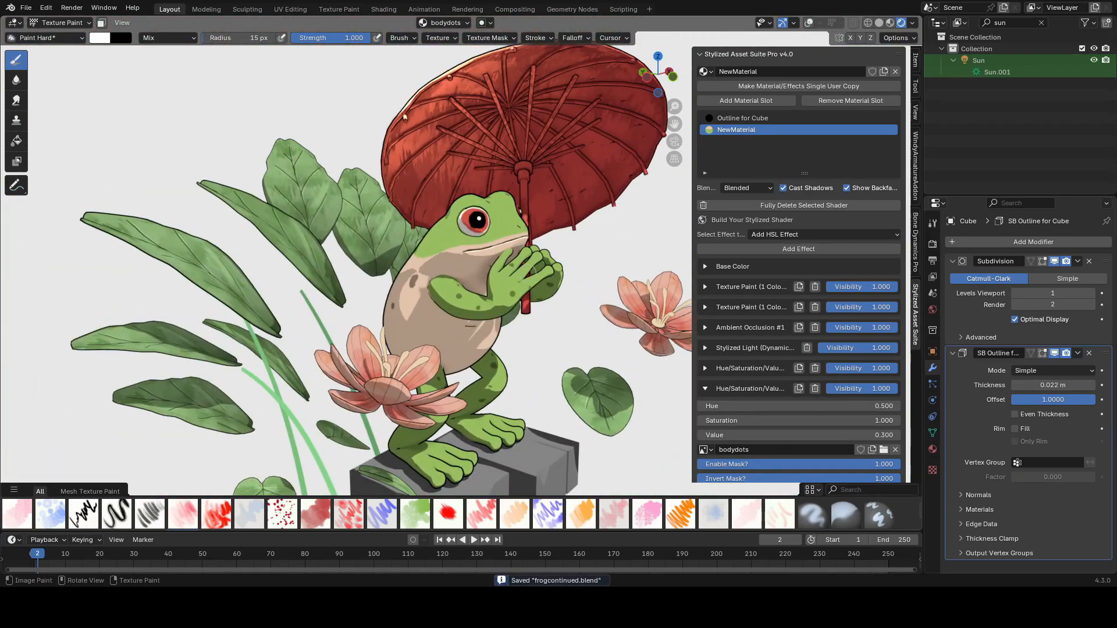
Step: Resize the brush and paint spots on the frog's shoulder and upper back
middle_drag(419, 309, 454, 302)
scroll(454, 302, up, 6)
key(f)
click(440, 291)
click(434, 342)
scroll(465, 343, down, 8)
scroll(504, 340, up, 3)
key(ctrl+s)
Step: Try painting on the arm's Armdots image and undo the stroke
mouse_move(585, 346)
middle_down()
mouse_move(505, 340)
mouse_move(486, 332)
mouse_move(503, 299)
mouse_move(445, 300)
middle_up()
key(alt+q)
scroll(445, 299, up, 6)
scroll(407, 285, down, 7)
key(ctrl+s)
middle_drag(384, 279, 461, 271)
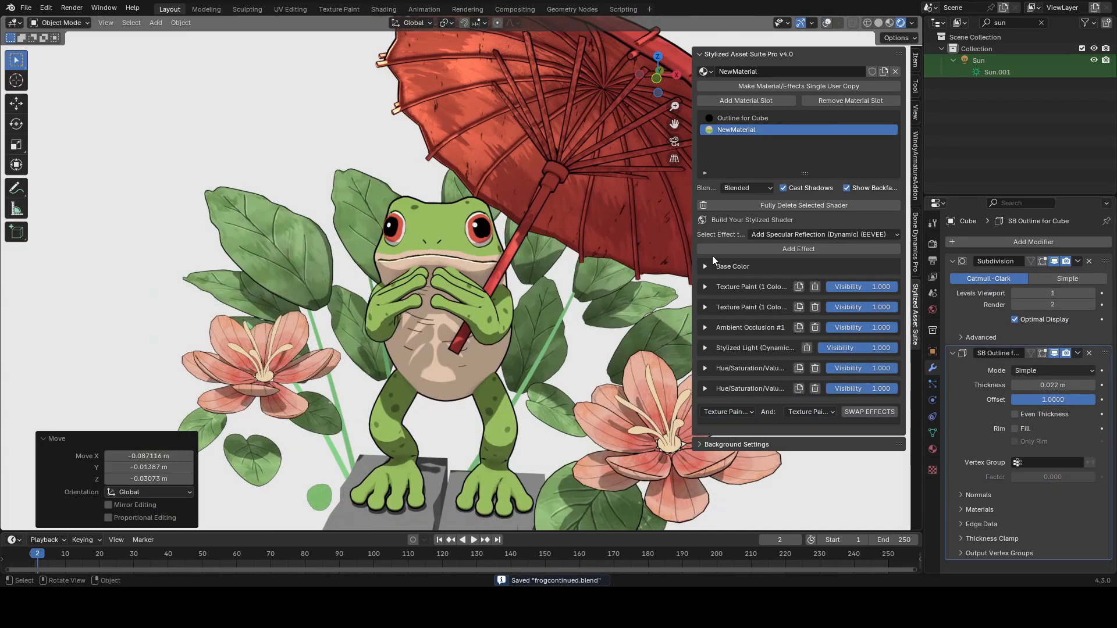
click(448, 245)
key(ctrl+z)
Step: Add a Stylized 3D Light (Per Object) effect to the frog body material
click(769, 234)
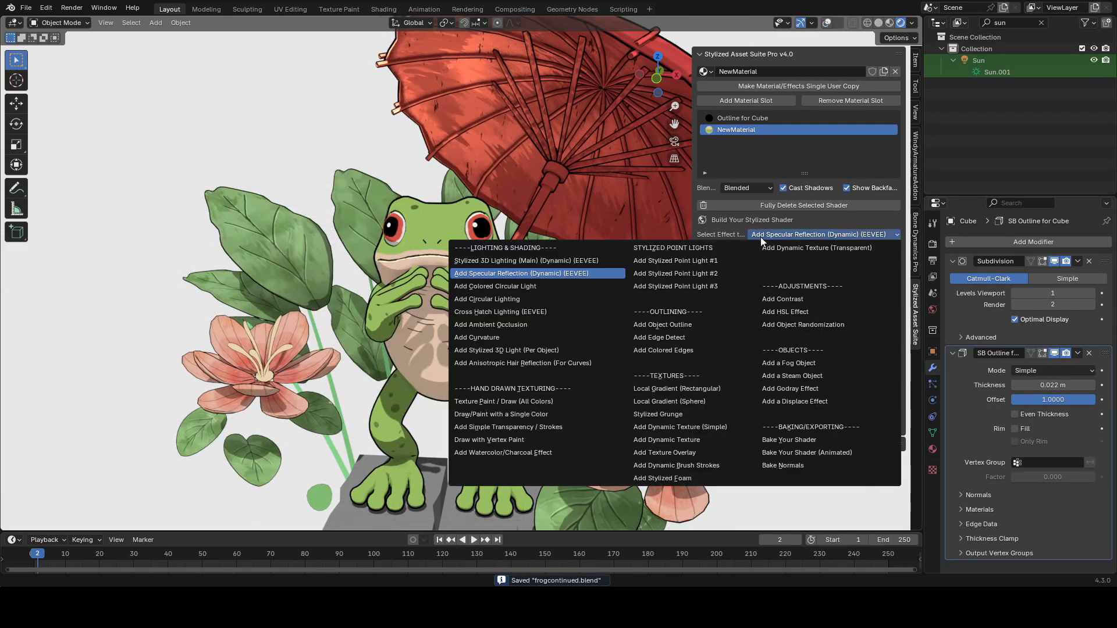
click(532, 351)
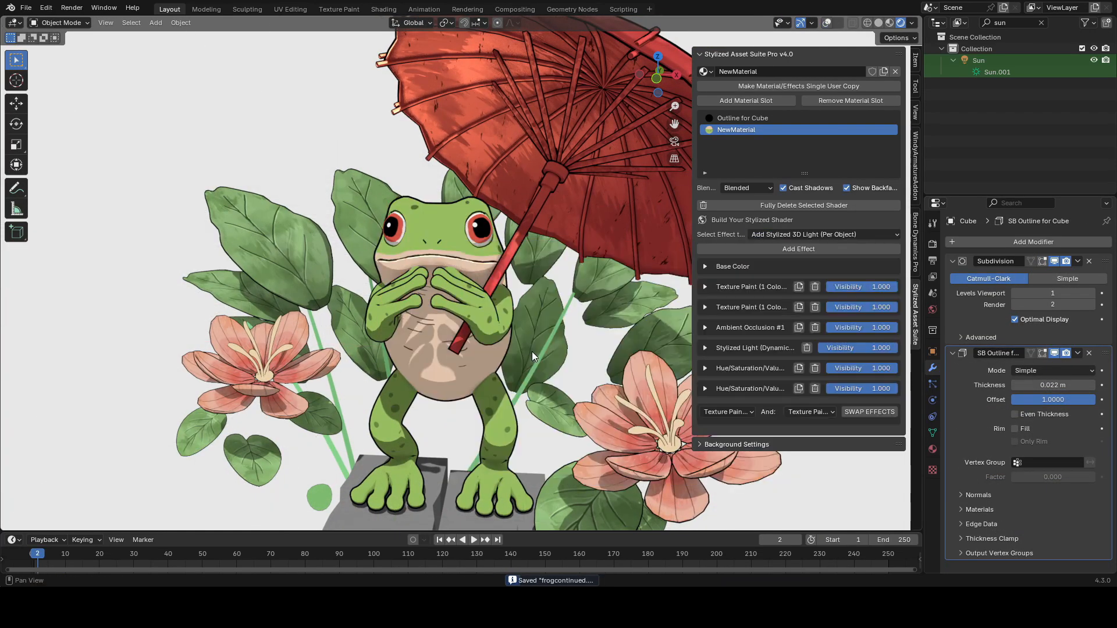
click(778, 248)
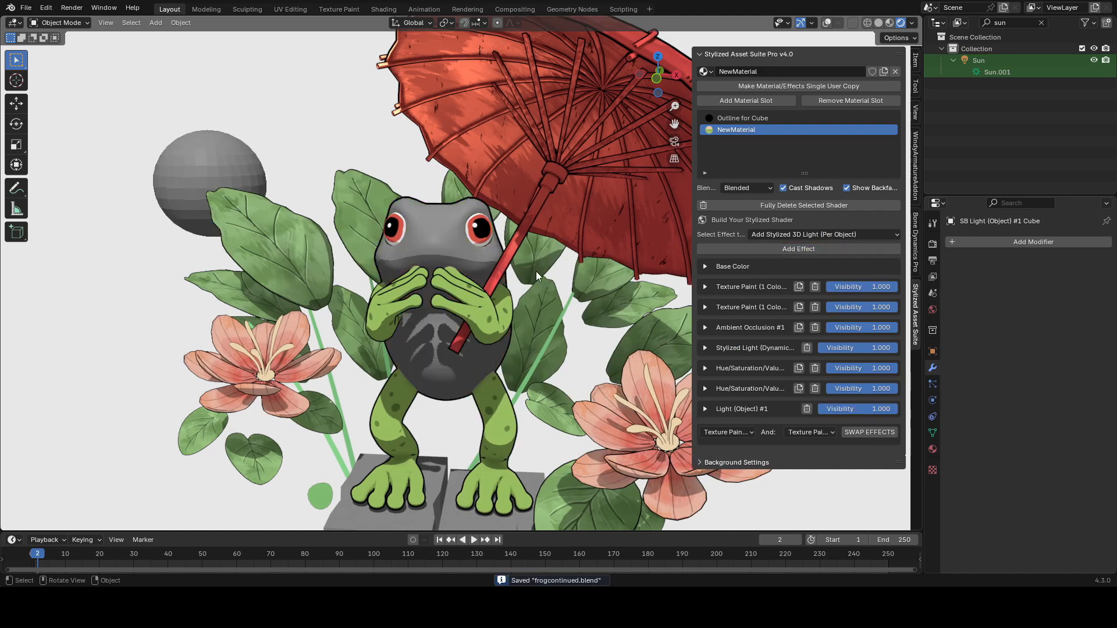
Step: Move the new light object to reposition it beside the frog
key(g)
click(324, 268)
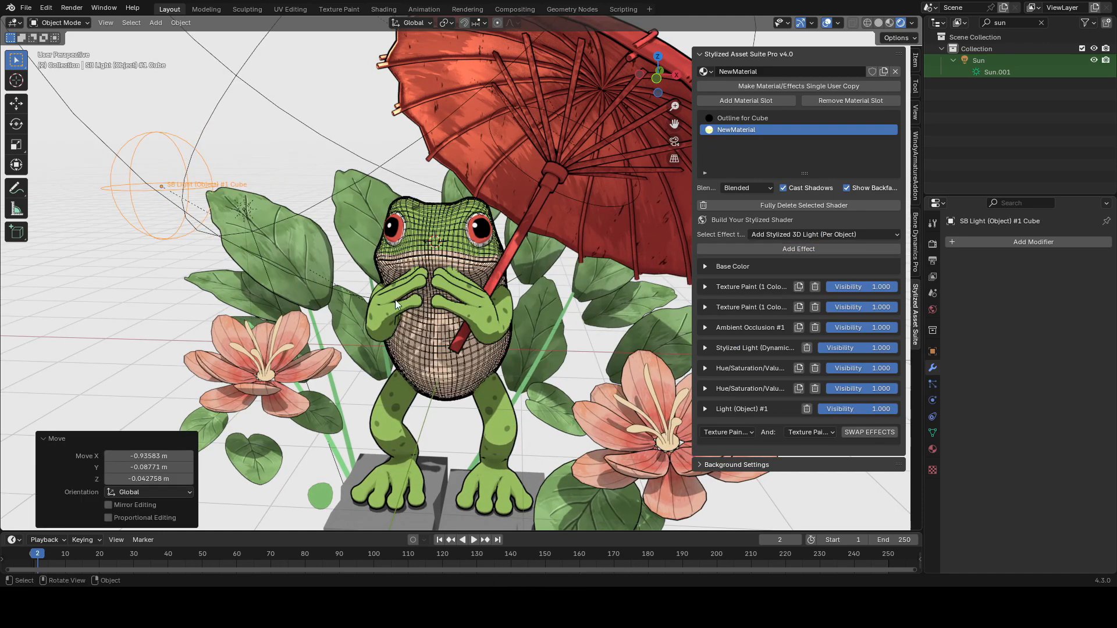
key(g)
key(shift+z)
click(520, 248)
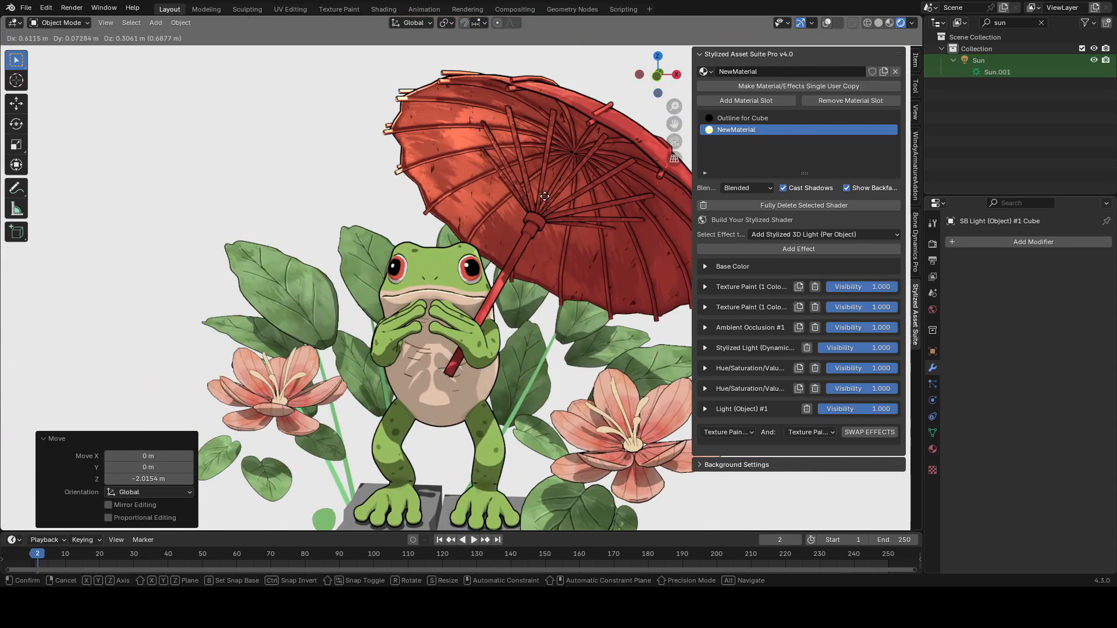
Step: Expand the Light (Object) effect and set its Light Slider to -2.320
click(700, 369)
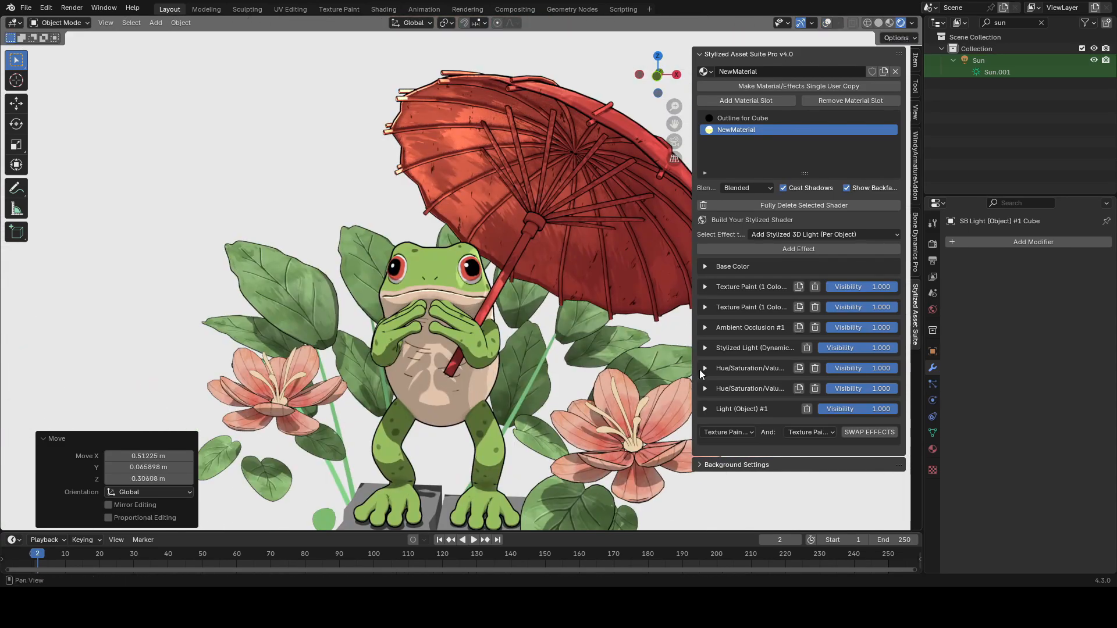
click(711, 409)
drag(798, 441, 799, 441)
middle_drag(524, 377, 571, 354)
key(ctrl+s)
Step: Move the light object along the X axis
key(g)
key(x)
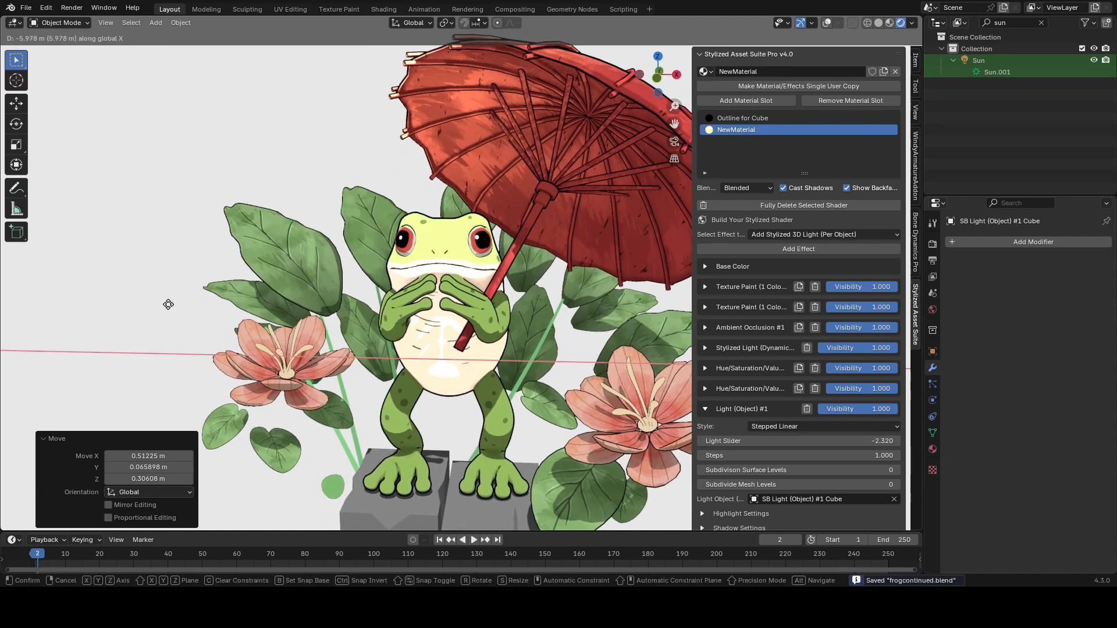
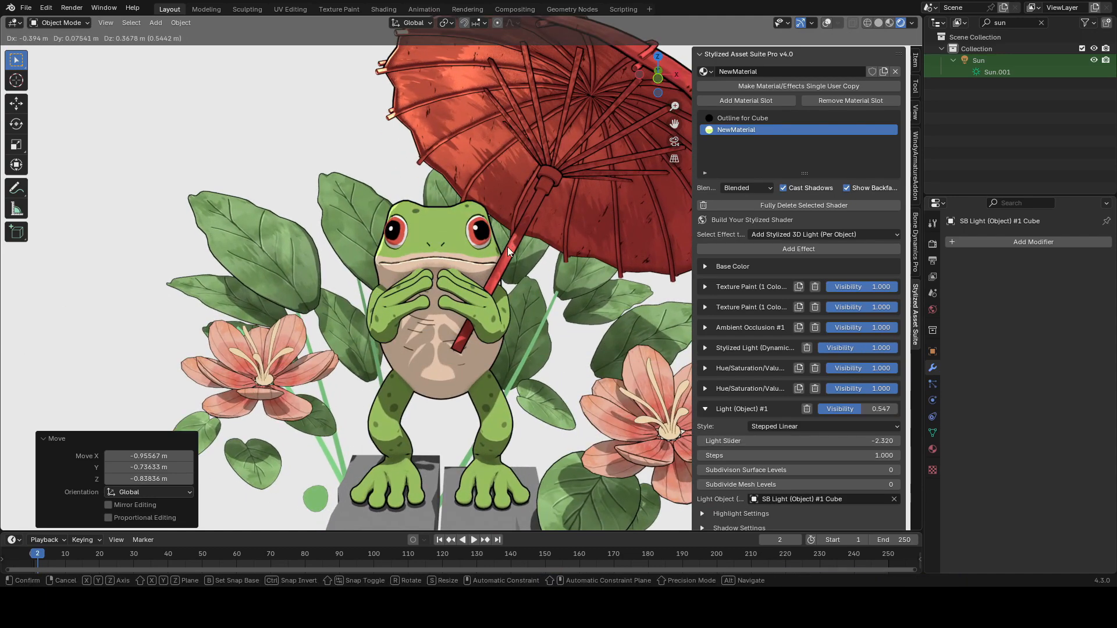
Step: Confirm the light's move, then expand the frog light's Highlight Settings, set the Highlight Value to 3.290, and save
click(507, 246)
scroll(718, 431, down, 3)
click(715, 445)
drag(832, 502, 835, 501)
drag(782, 458, 796, 459)
drag(782, 459, 799, 459)
key(ctrl+s)
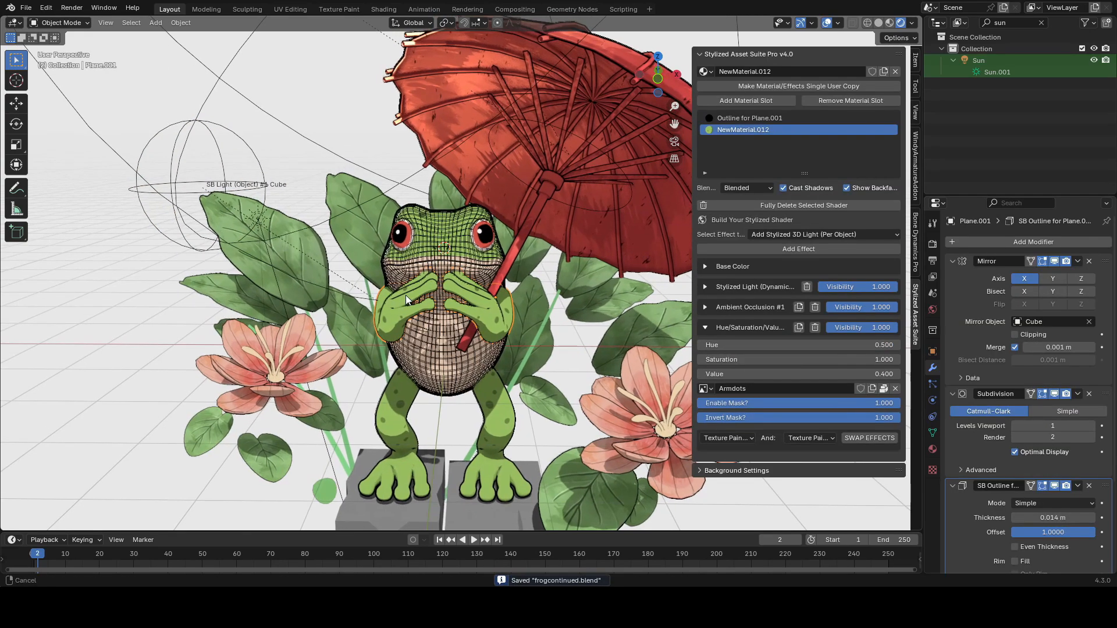
Step: Add a Stylized 3D Light (Per Object) effect to the leaf plane's material and adjust its Light Slider
click(815, 246)
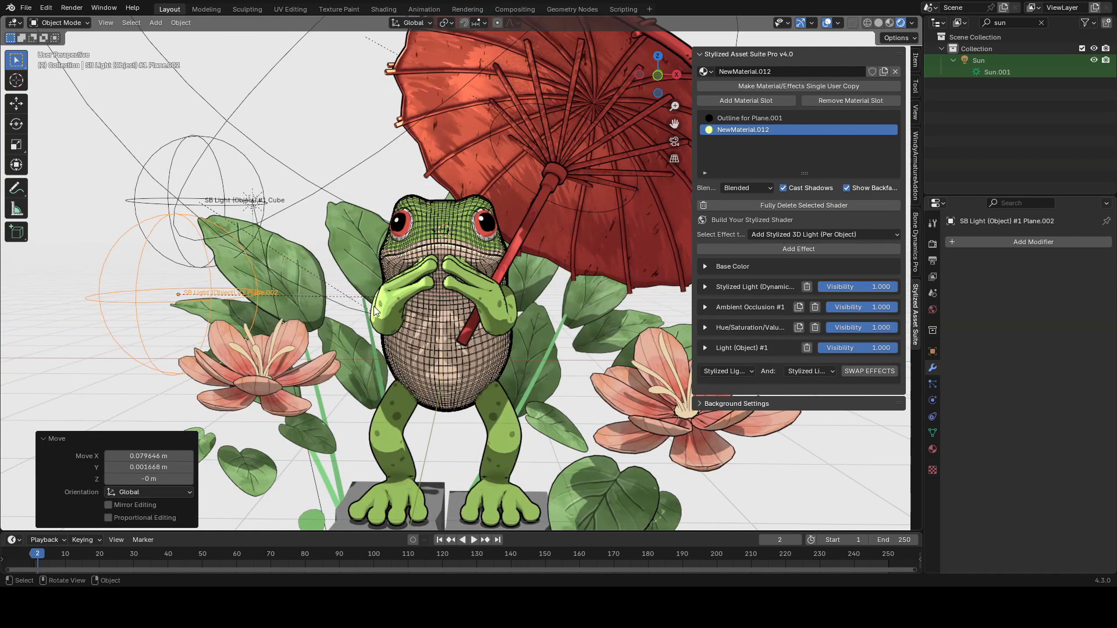
key(shift+alt+z)
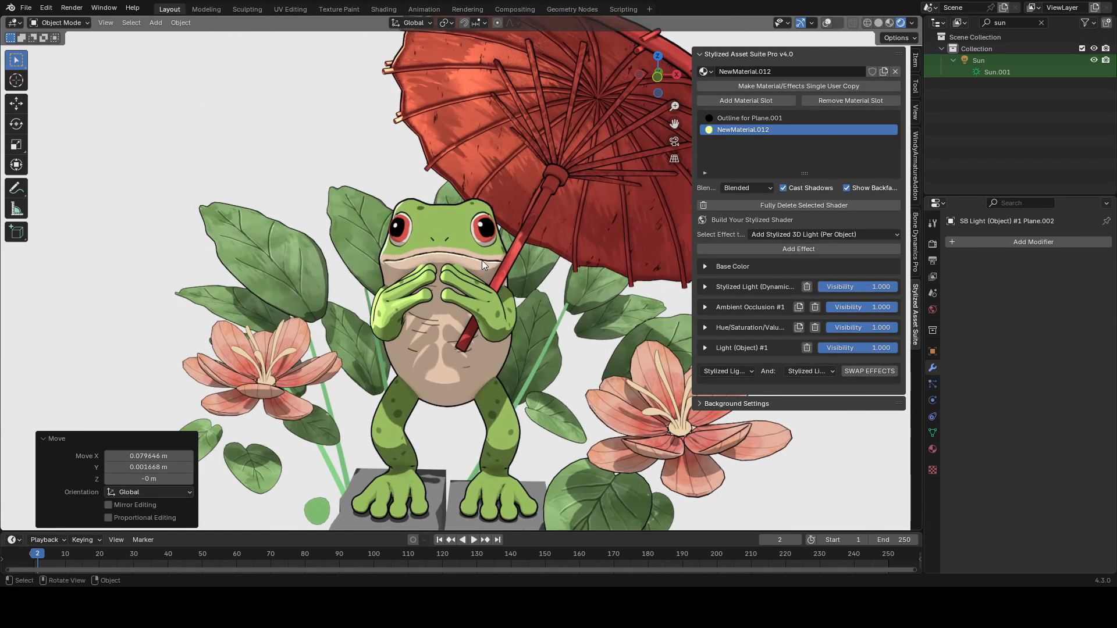
key(ctrl+s)
click(705, 348)
drag(827, 394, 748, 380)
Step: Move the light objects to reposition them around the frog and save the file
key(g)
key(z)
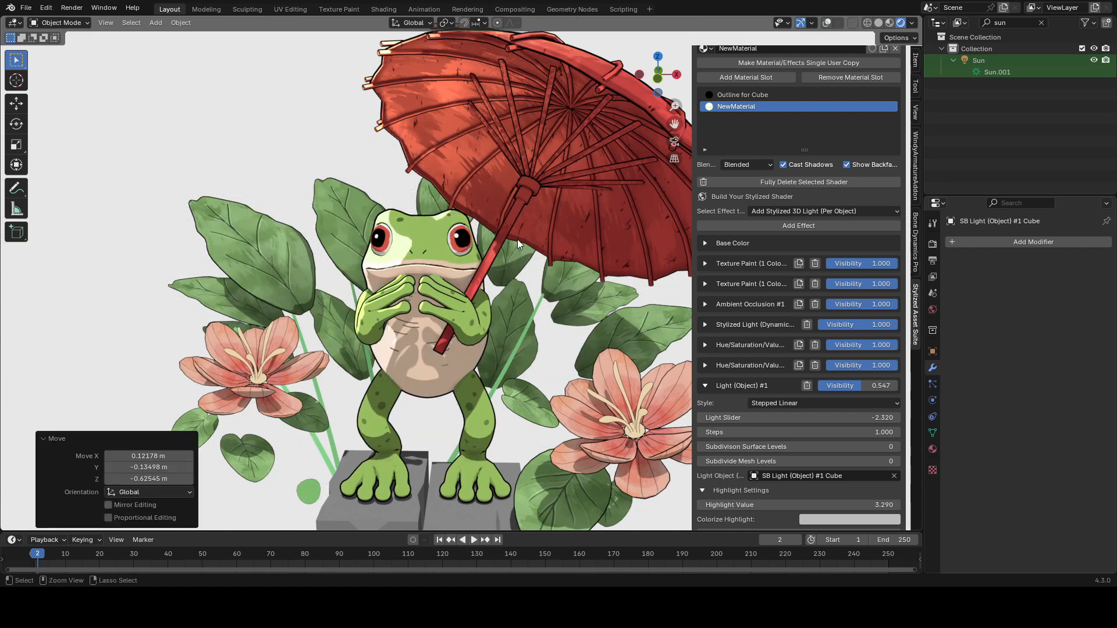
key(g)
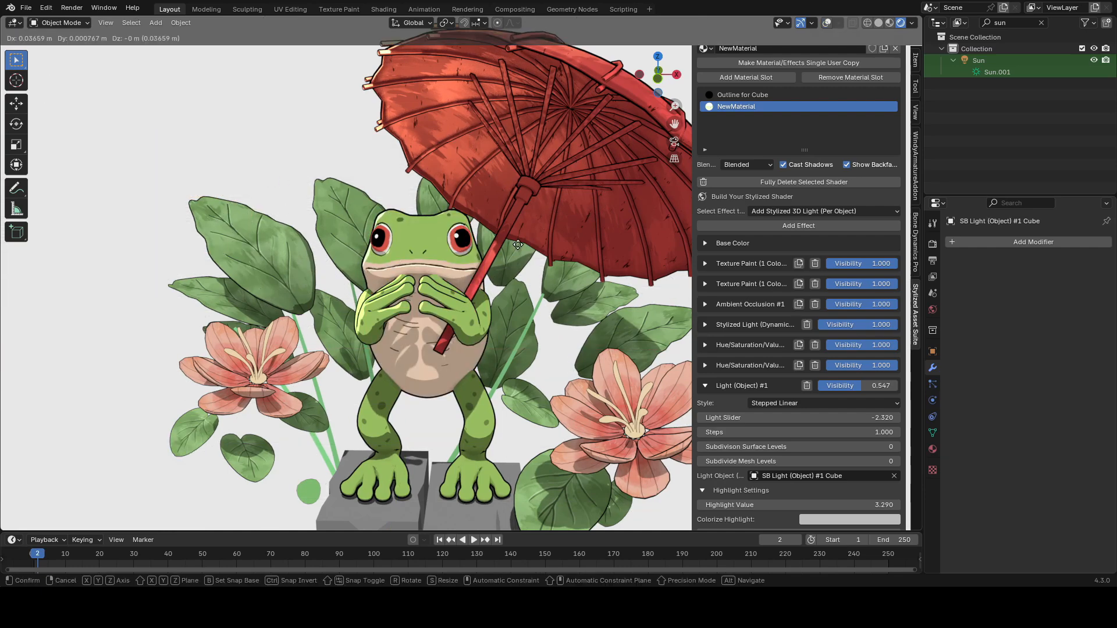
click(530, 244)
key(ctrl+s)
Step: Create a new rimlight mask image for the Remove Light mask slot and enable that mask
key(g)
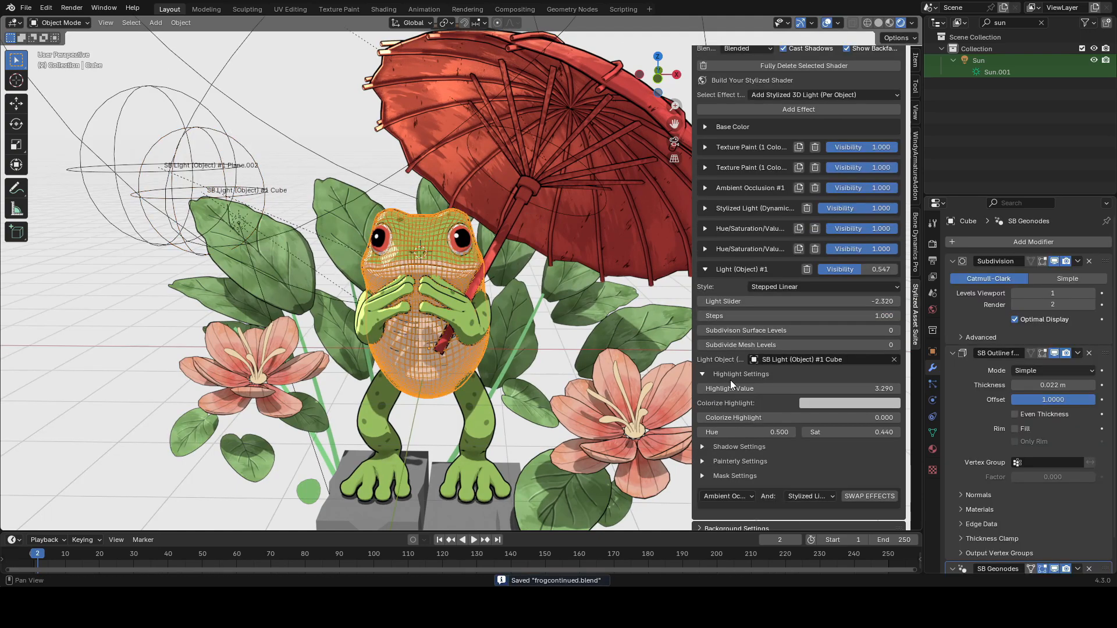
click(852, 427)
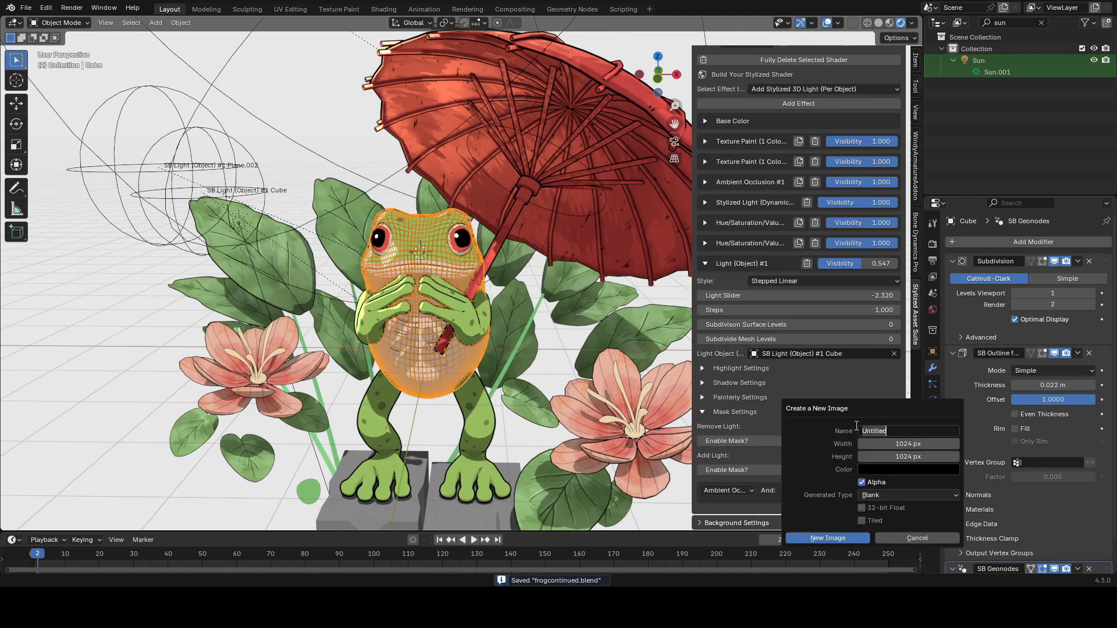
click(827, 538)
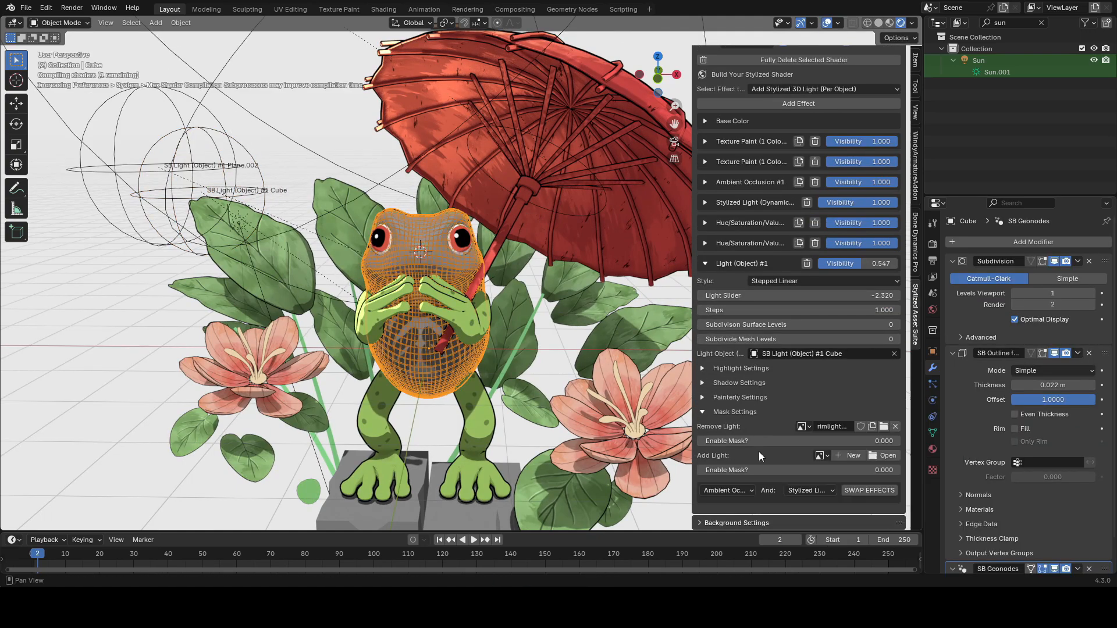
middle_drag(640, 372, 518, 269)
click(727, 447)
Step: Switch the frog to Texture Paint mode and choose the rimlightmask image for painting
click(61, 23)
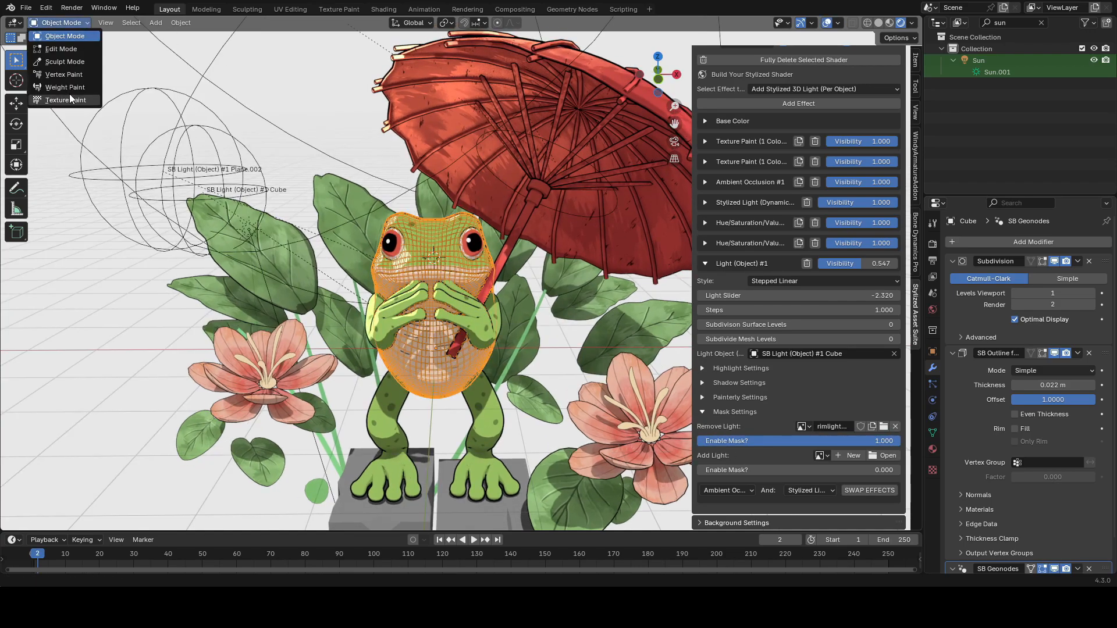
click(69, 93)
click(444, 23)
click(424, 152)
scroll(415, 239, up, 3)
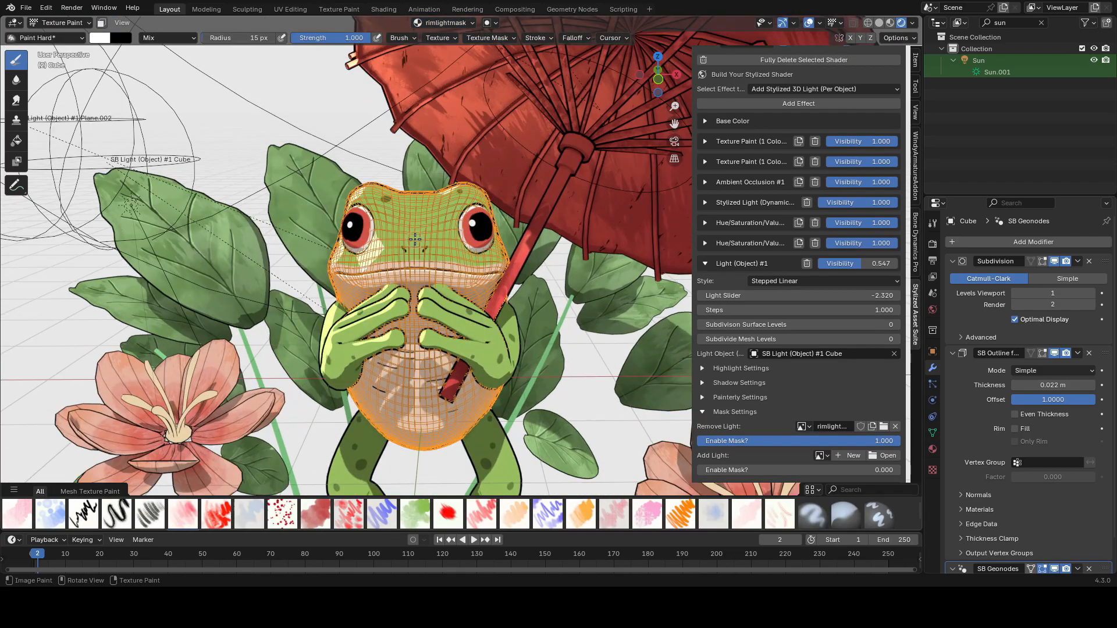
Step: Paint strokes near the frog's head, then undo them and save
key(alt+shift+z)
scroll(387, 233, down, 2)
shift+middle_drag(387, 233, 389, 221)
shift+middle_drag(389, 221, 393, 206)
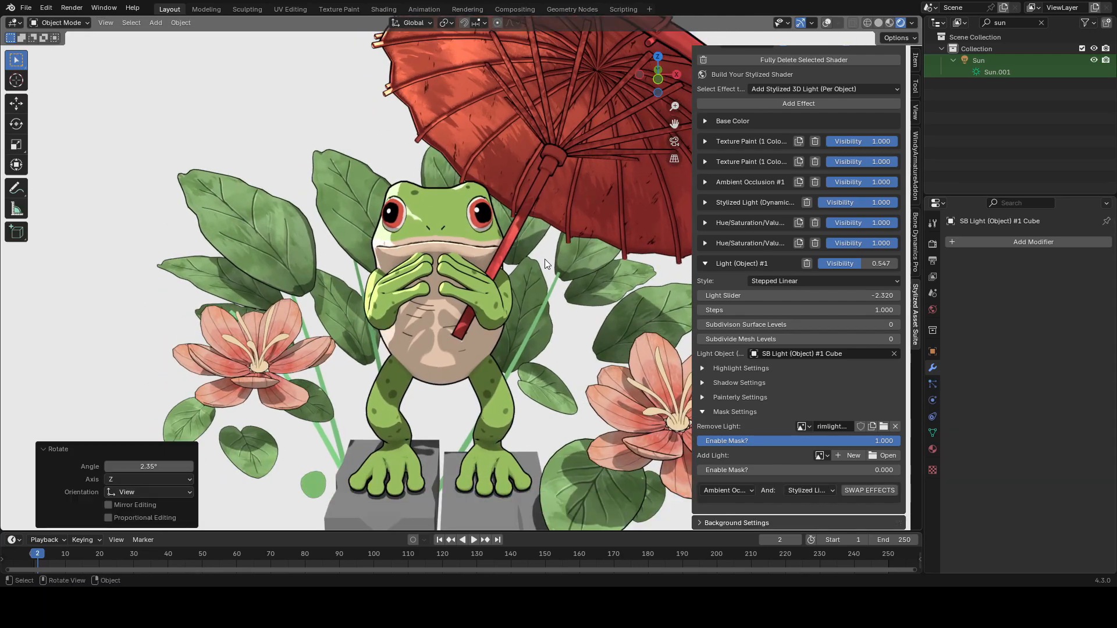
key(ctrl+z)
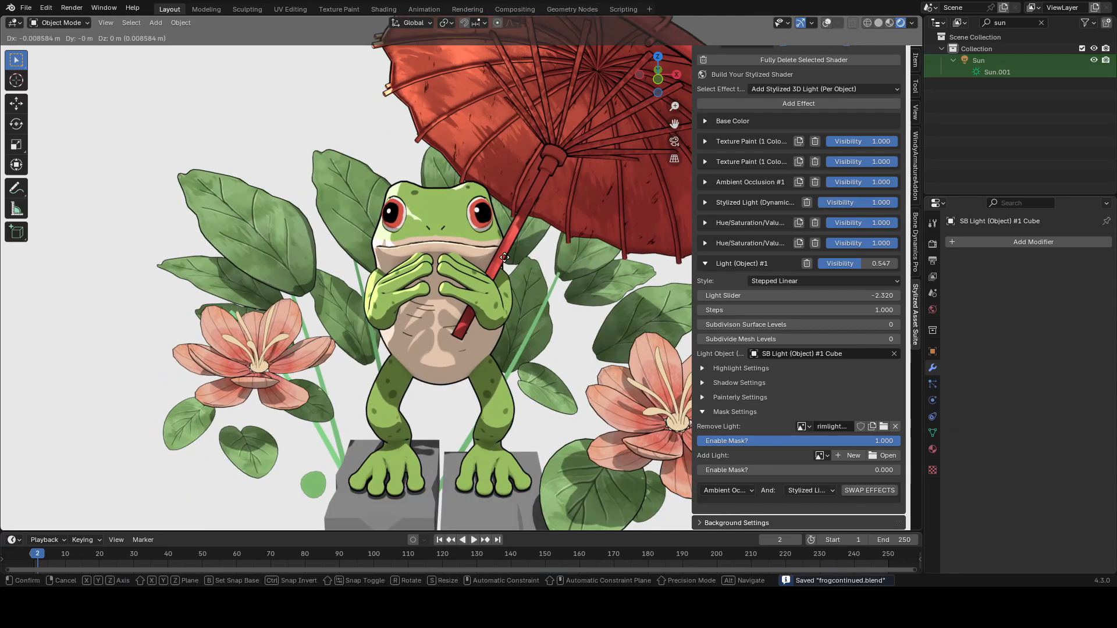
key(ctrl+z)
key(ctrl+s)
Step: Paint a short stroke across the frog's head in Texture Paint mode and return to Object Mode
click(60, 22)
click(59, 95)
mouse_move(403, 215)
middle_down()
mouse_move(400, 231)
mouse_move(419, 217)
middle_up()
key(alt+shift+z)
key(alt+shift+z)
click(60, 23)
click(59, 37)
Step: Select a leaf plane beside the frog and save the file
key(alt+shift+z)
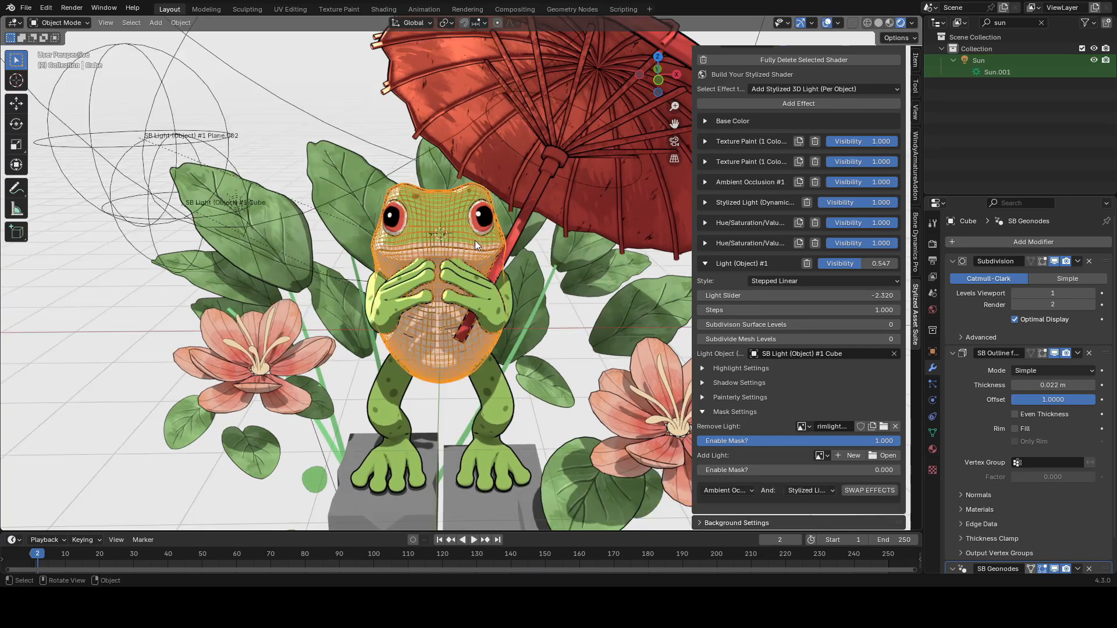
key(alt+shift+z)
middle_drag(475, 242, 556, 250)
key(ctrl+s)
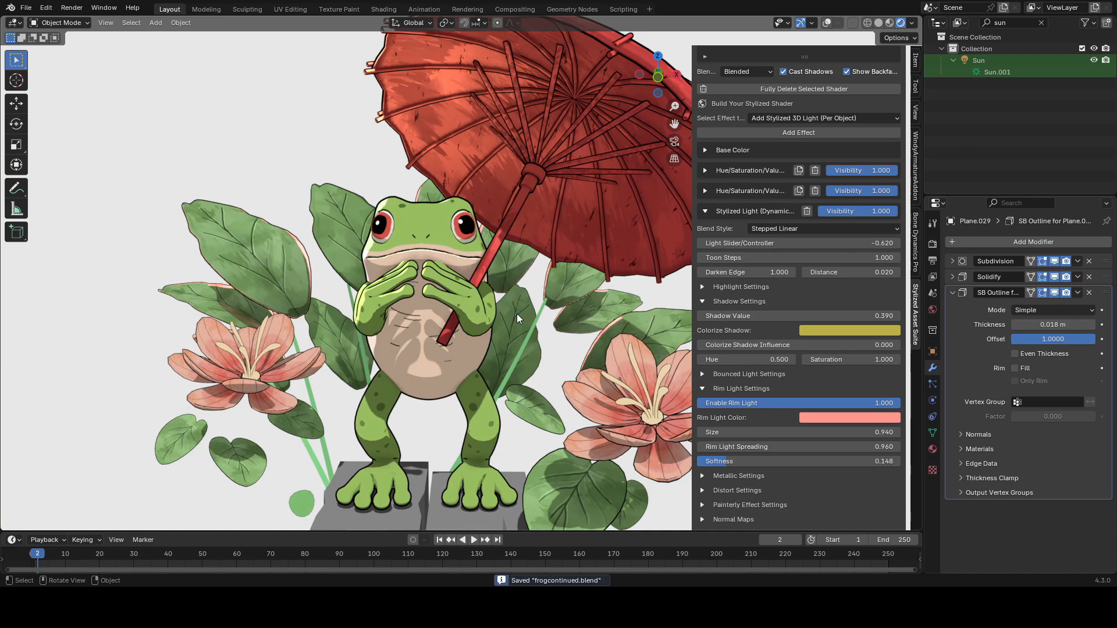
Step: Open the Compositor with nodes enabled in an enlarged lower area and reposition the Render Layers node
click(14, 541)
click(47, 462)
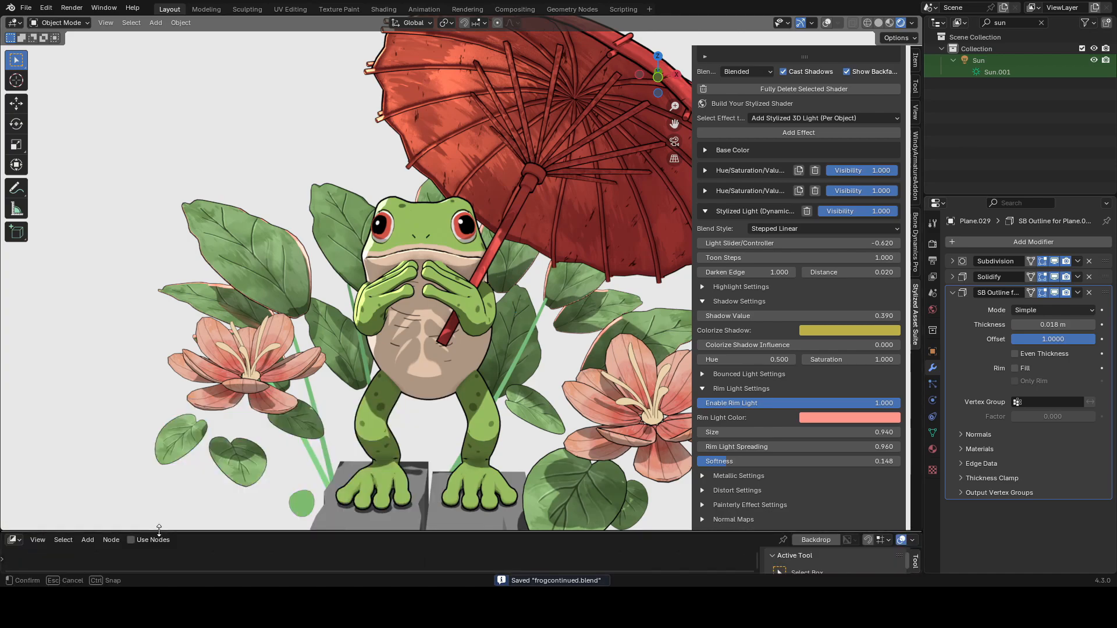
drag(170, 467, 169, 307)
scroll(418, 459, up, 8)
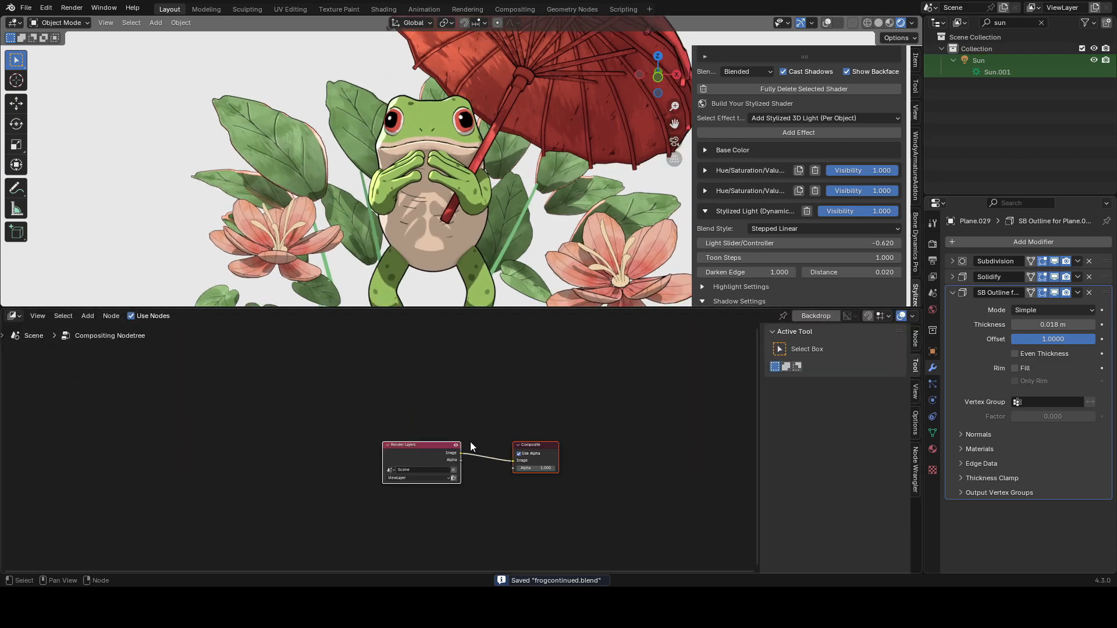
scroll(476, 429, up, 7)
drag(511, 369, 350, 481)
key(g)
click(151, 470)
Step: Add a Glare node between the Render Layers and Composite nodes
key(shift+a)
click(366, 371)
text(glare)
key(Return)
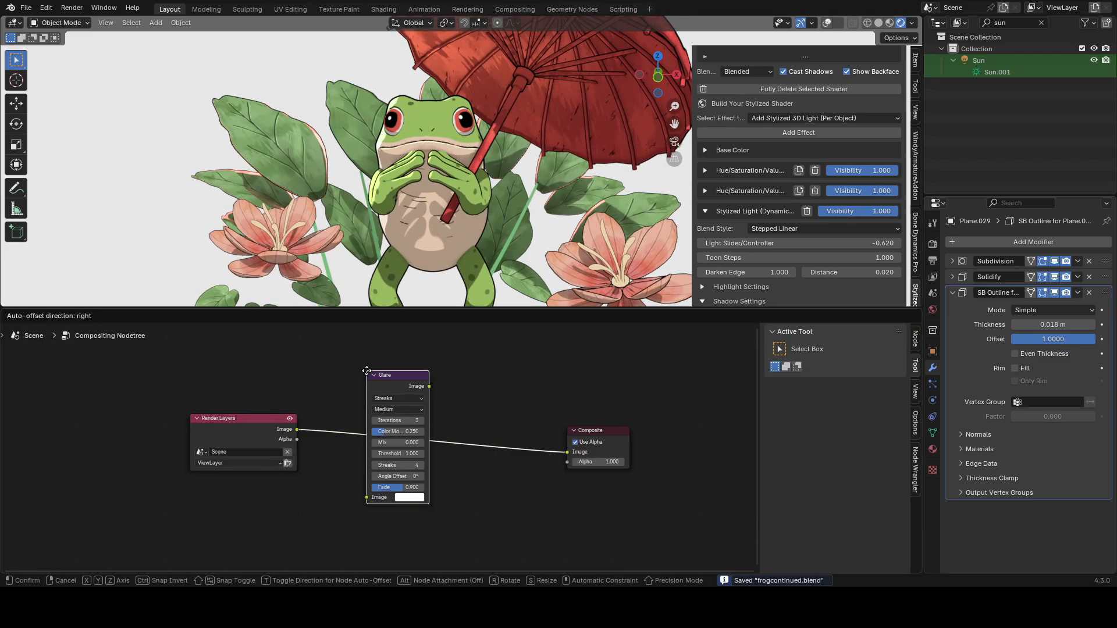
click(335, 387)
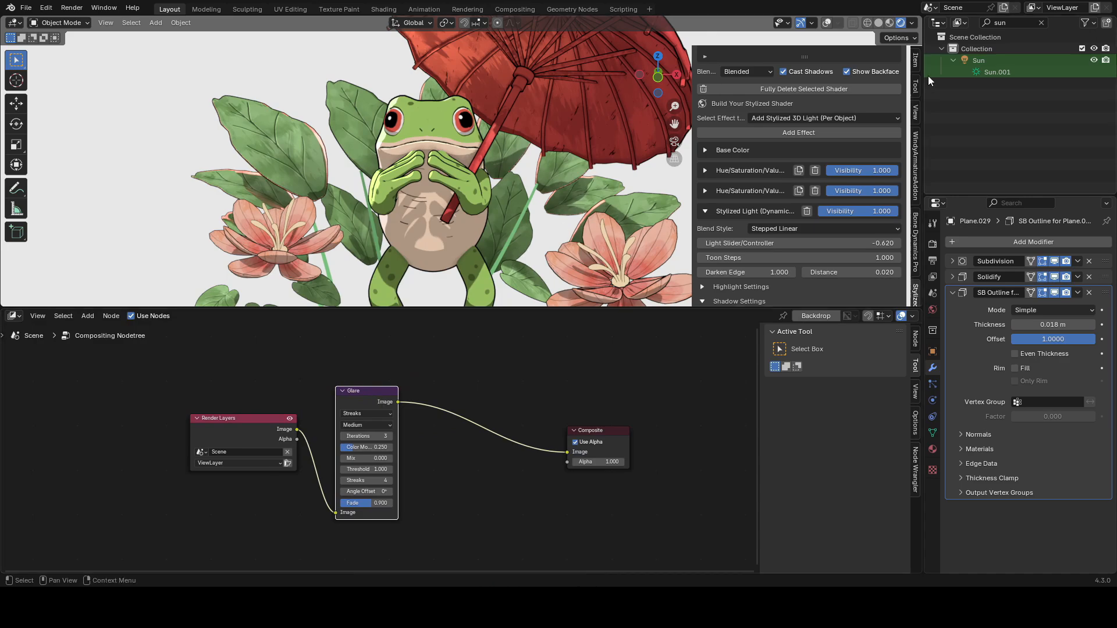
Step: Set the viewport compositor to Always and lower the Glare threshold to 0.850
click(912, 24)
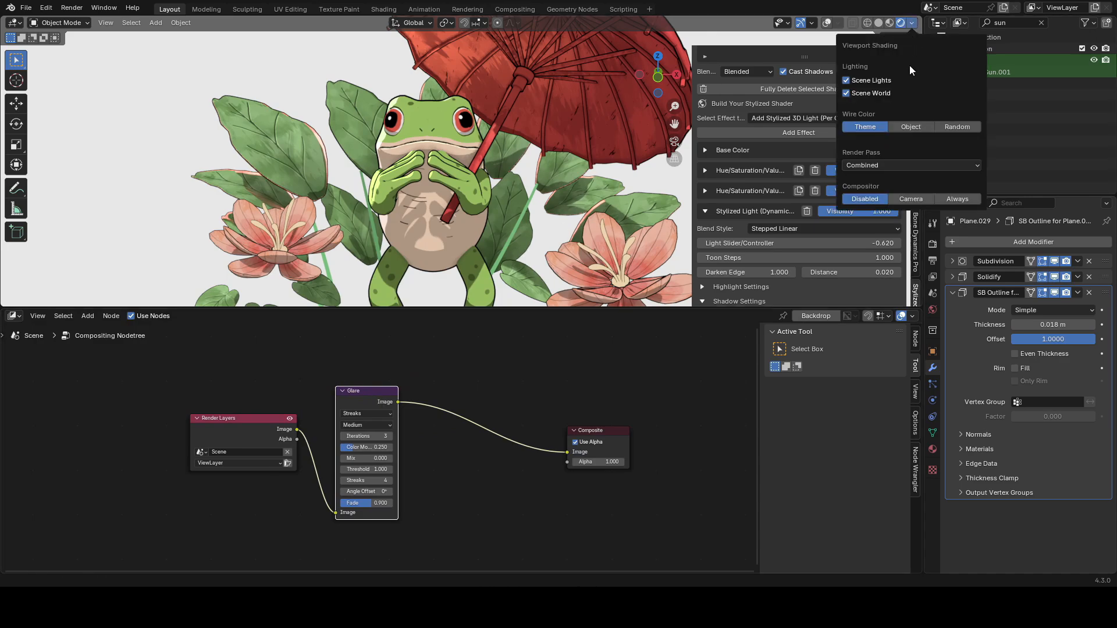
click(949, 197)
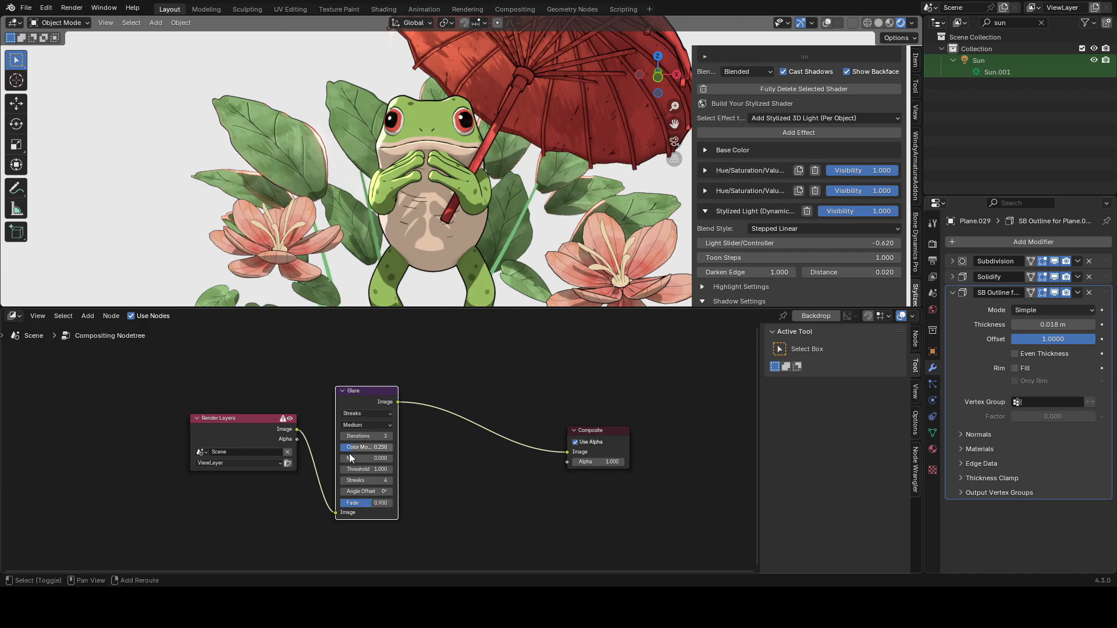
drag(367, 469, 349, 469)
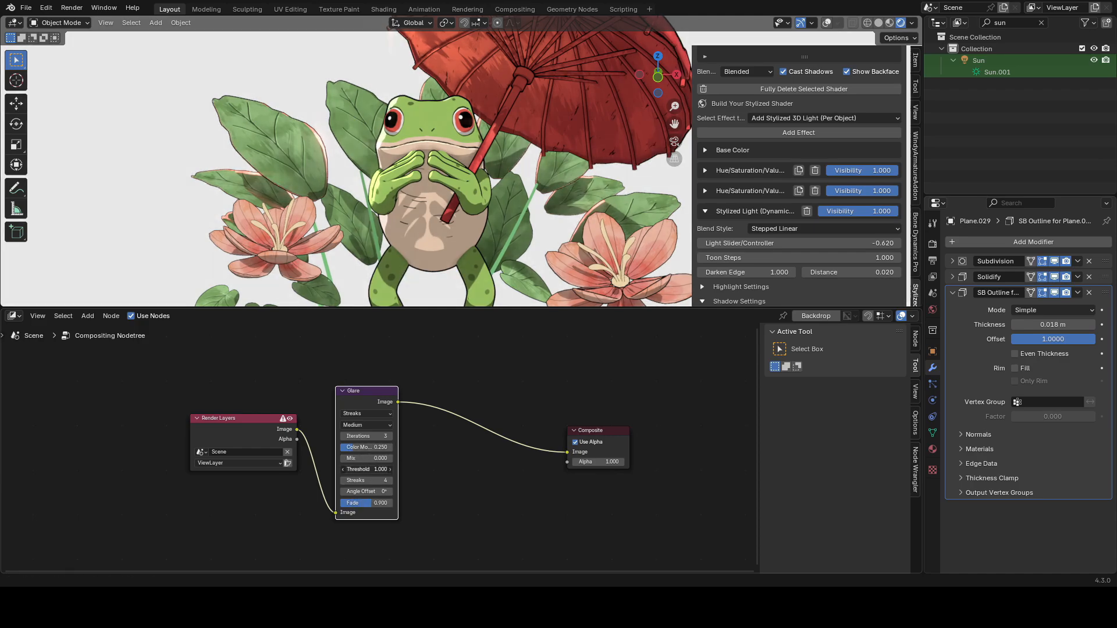
Step: Insert a Soften filter node after the Glare node and save
middle_drag(512, 404, 359, 399)
key(shift+a)
text(fil)
key(Return)
click(379, 394)
key(g)
click(398, 397)
scroll(423, 396, up, 1)
key(ctrl+s)
Step: Add a second filter node after Soften, switch it to Box Sharpen, and set its Fac to 0.300
key(shift+a)
key(Return)
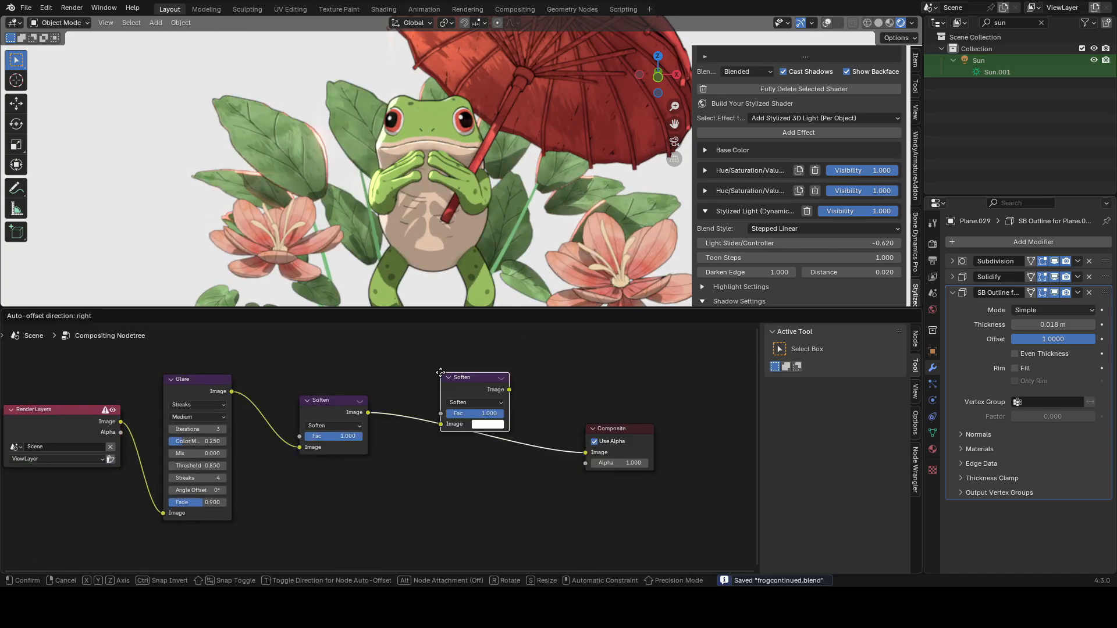
click(410, 404)
click(424, 432)
click(433, 467)
scroll(508, 441, up, 1)
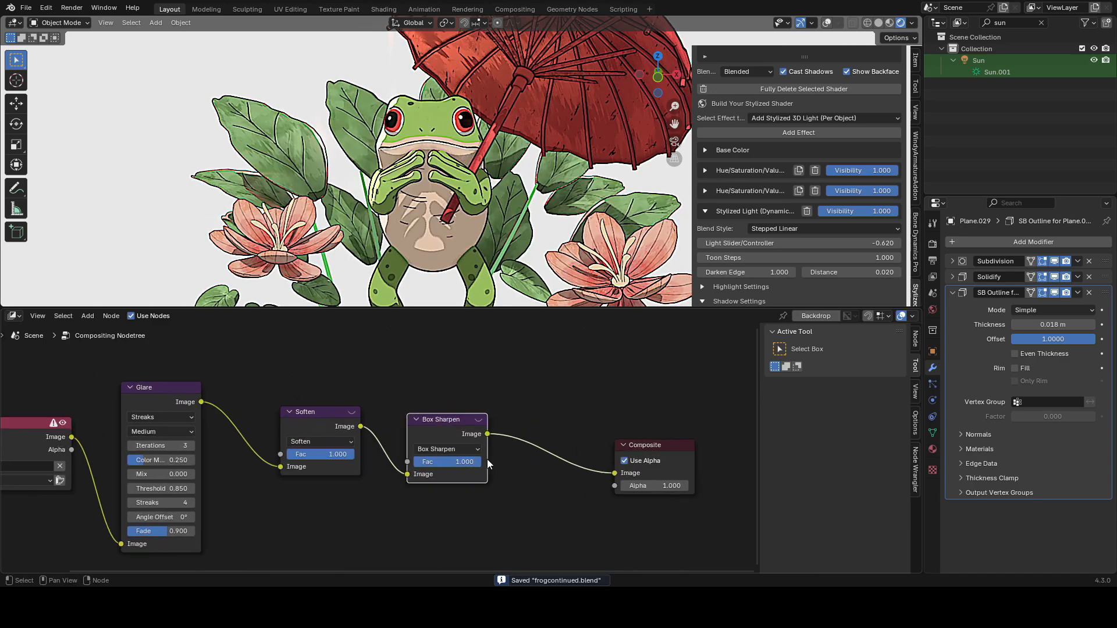
drag(459, 462, 445, 462)
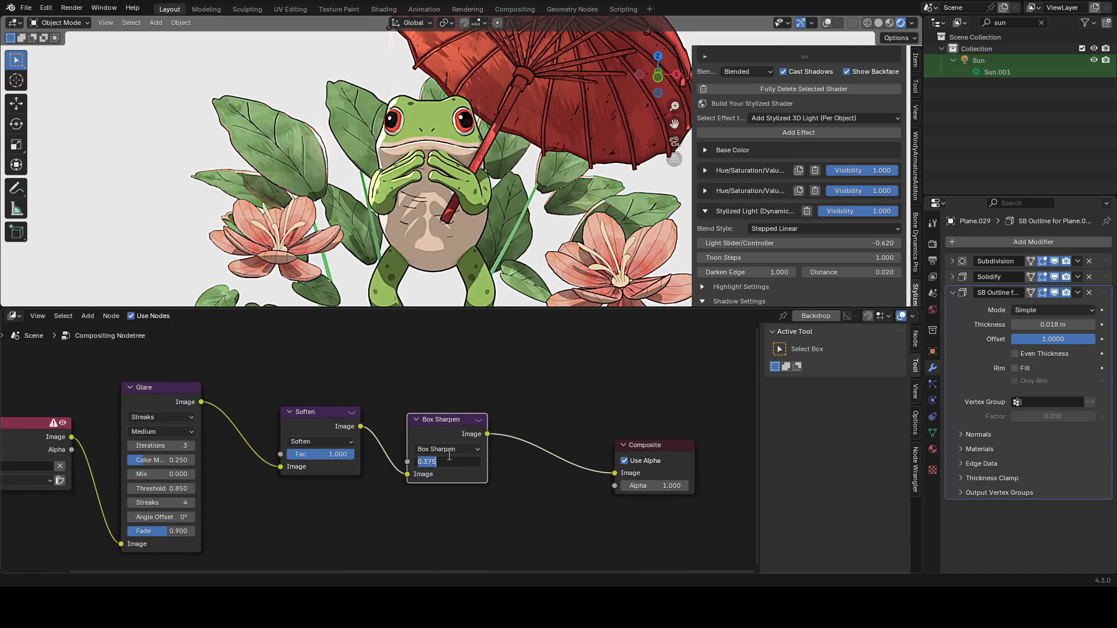
text(3)
key(Return)
Step: Set the Soften filter's Fac to 0.450 and save the file
drag(528, 373, 339, 461)
key(m)
key(m)
drag(611, 352, 148, 482)
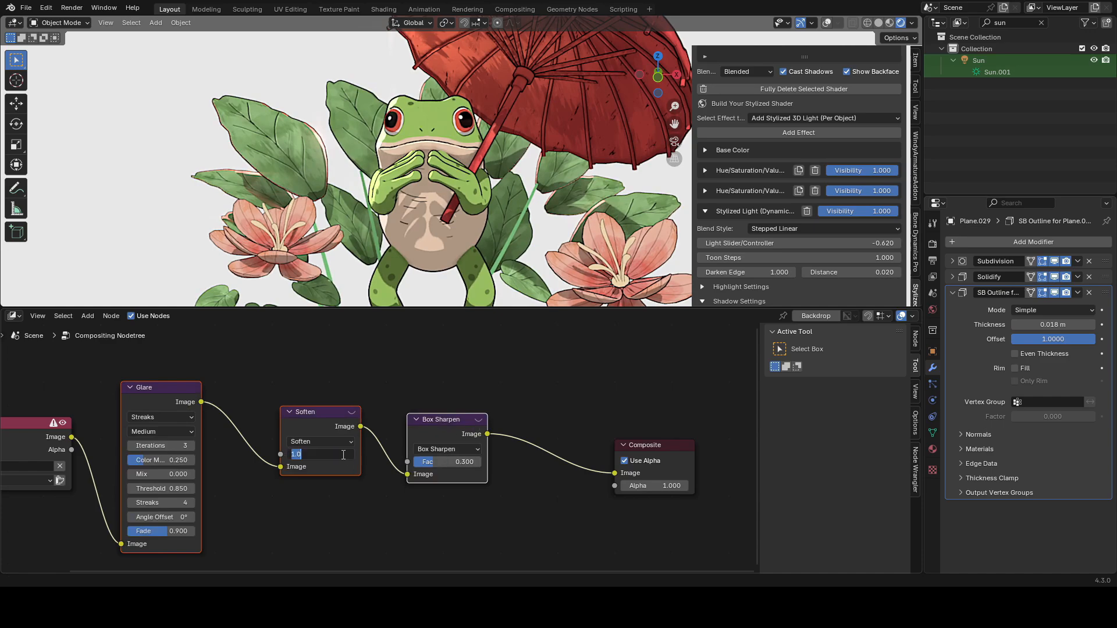
text(.45)
key(Return)
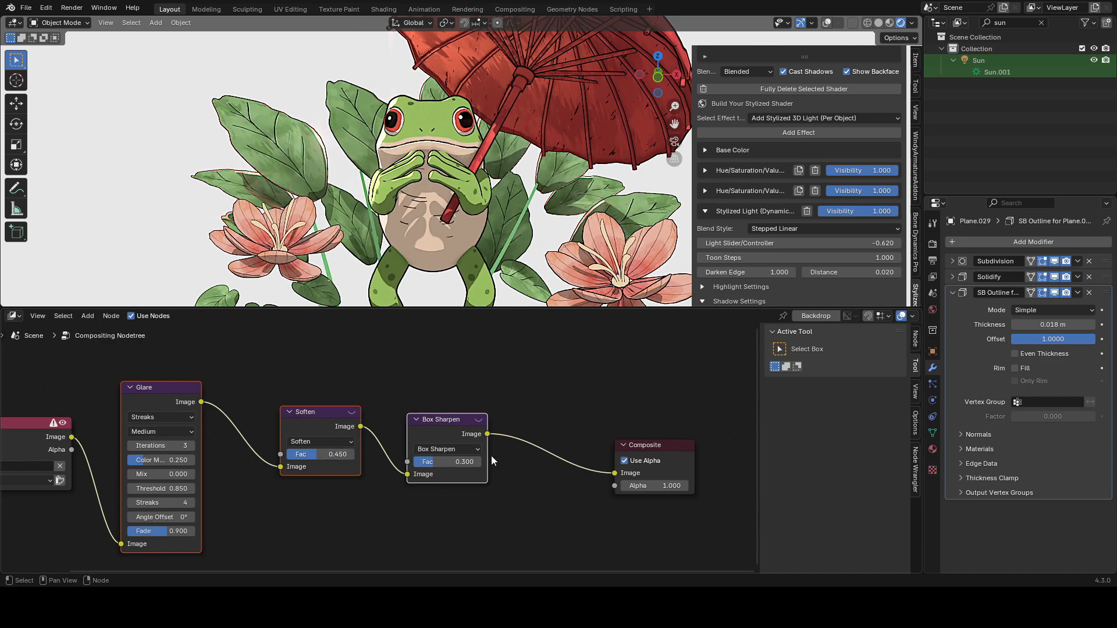
key(ctrl+s)
Step: Switch the lower area back to the timeline and shrink it
click(14, 316)
click(174, 363)
drag(217, 308, 226, 517)
Step: Select the frog body, enter Texture Paint mode, and pick the bodyblacks image to paint on
click(826, 23)
click(416, 349)
click(826, 23)
click(61, 22)
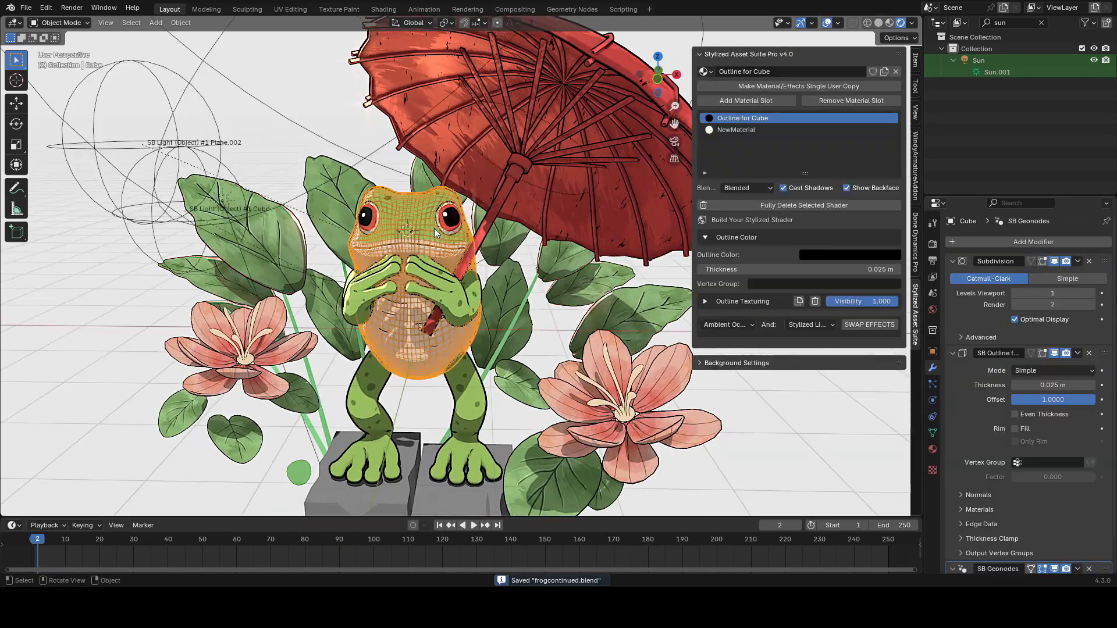
click(57, 100)
key(Tab)
key(Tab)
click(443, 23)
click(424, 82)
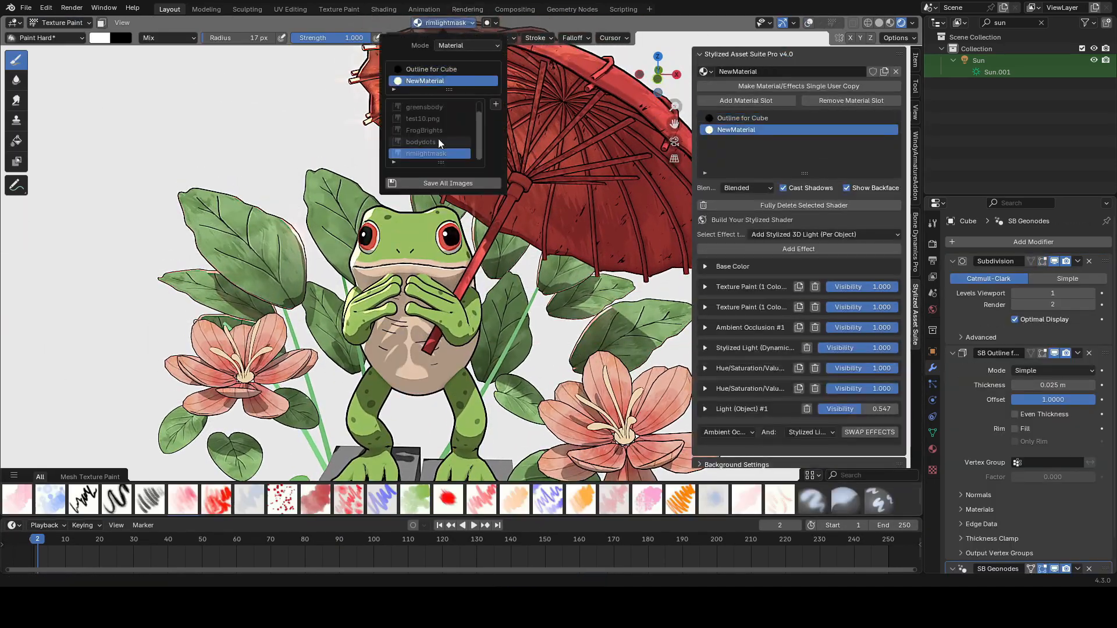
Step: Paint a black stroke along the edge of the frog's eye and save
scroll(325, 232, up, 8)
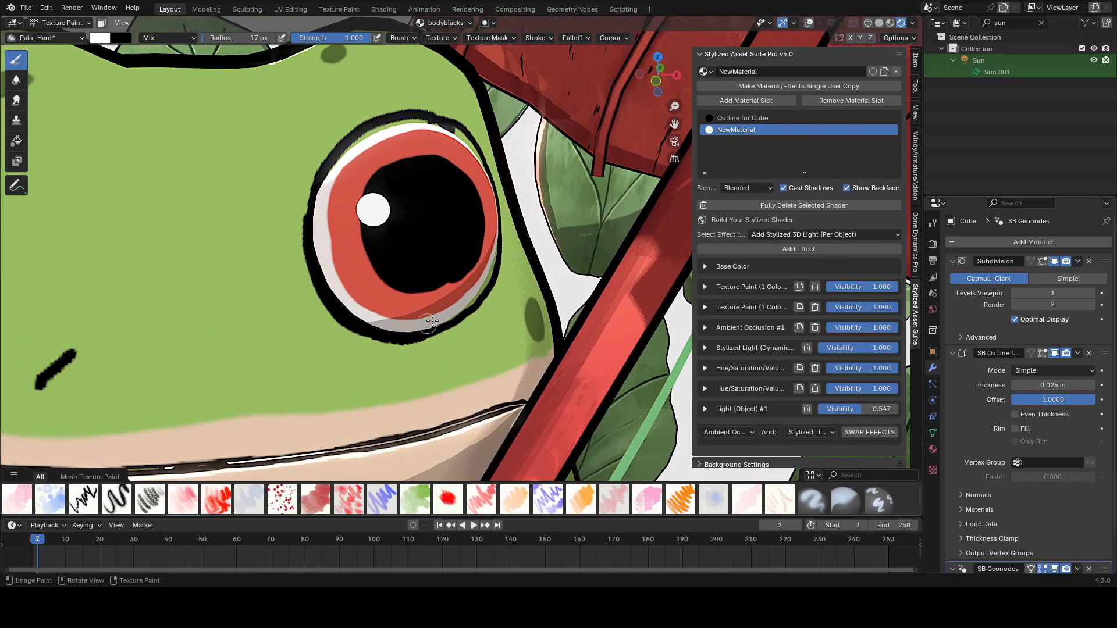
middle_drag(314, 204, 307, 122)
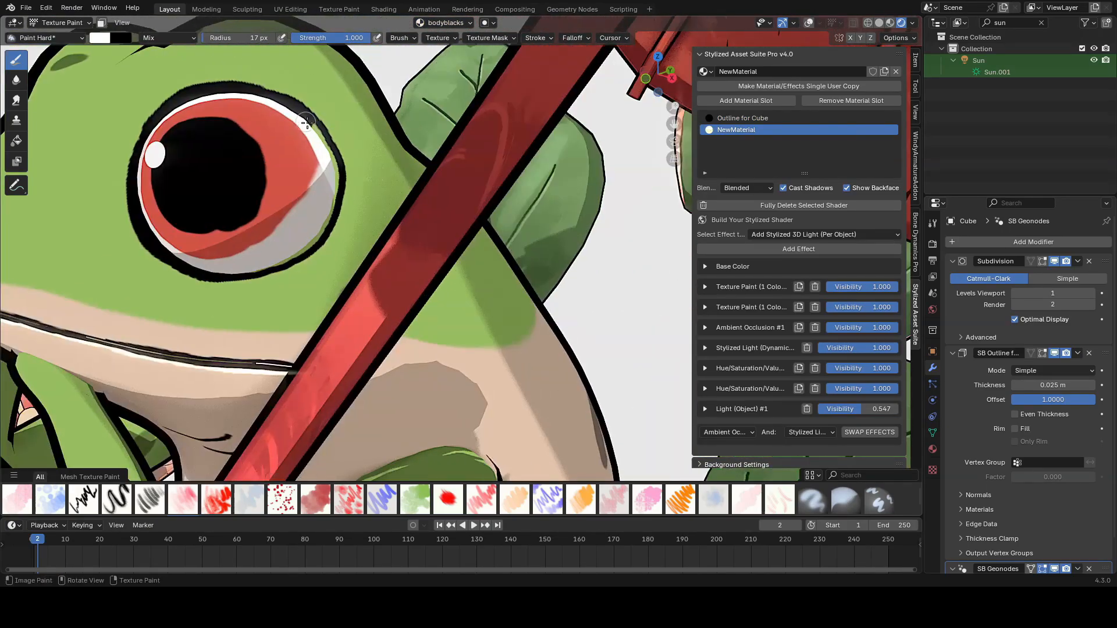
scroll(318, 220, down, 10)
key(ctrl+s)
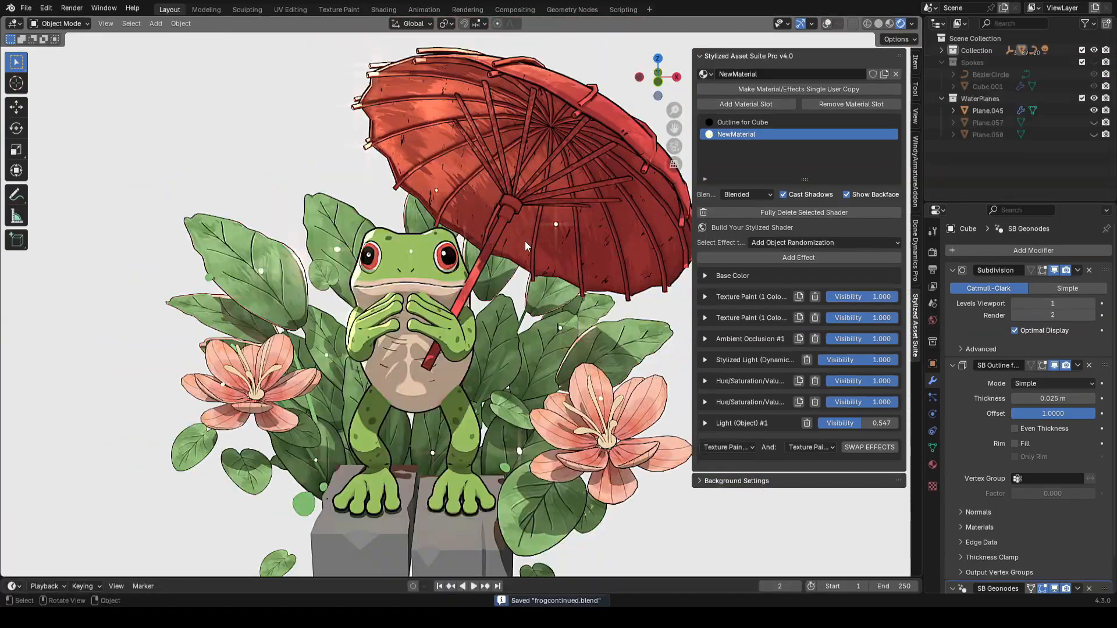
Step: Return to Texture Paint and thicken the frog's right nostril mark with a 10 px brush
scroll(524, 241, up, 4)
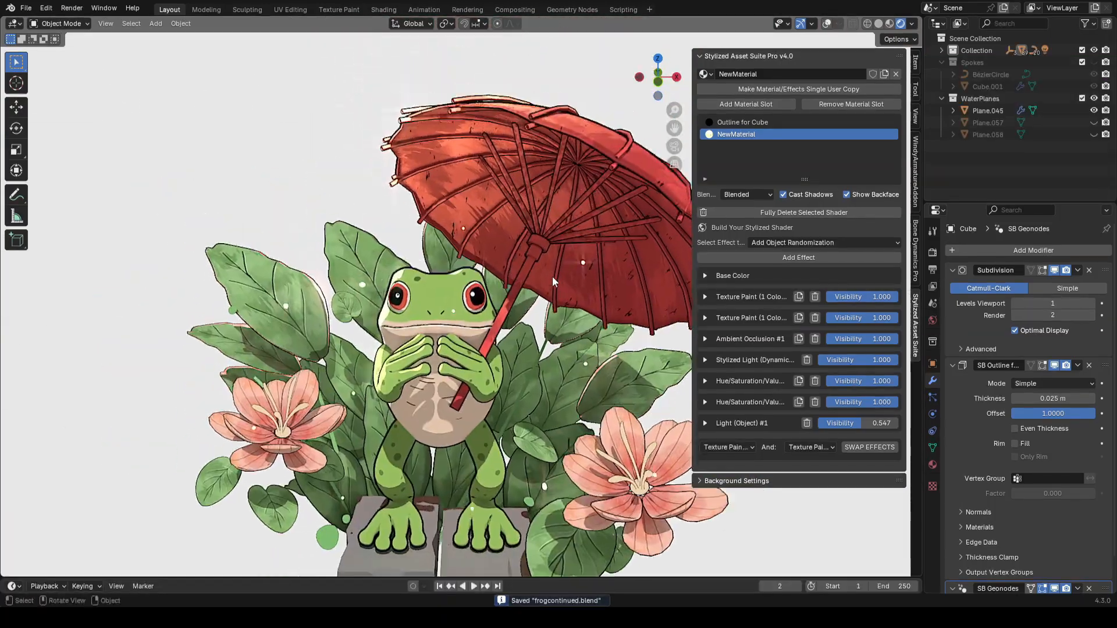
scroll(478, 309, up, 4)
click(60, 24)
click(63, 101)
scroll(436, 312, up, 6)
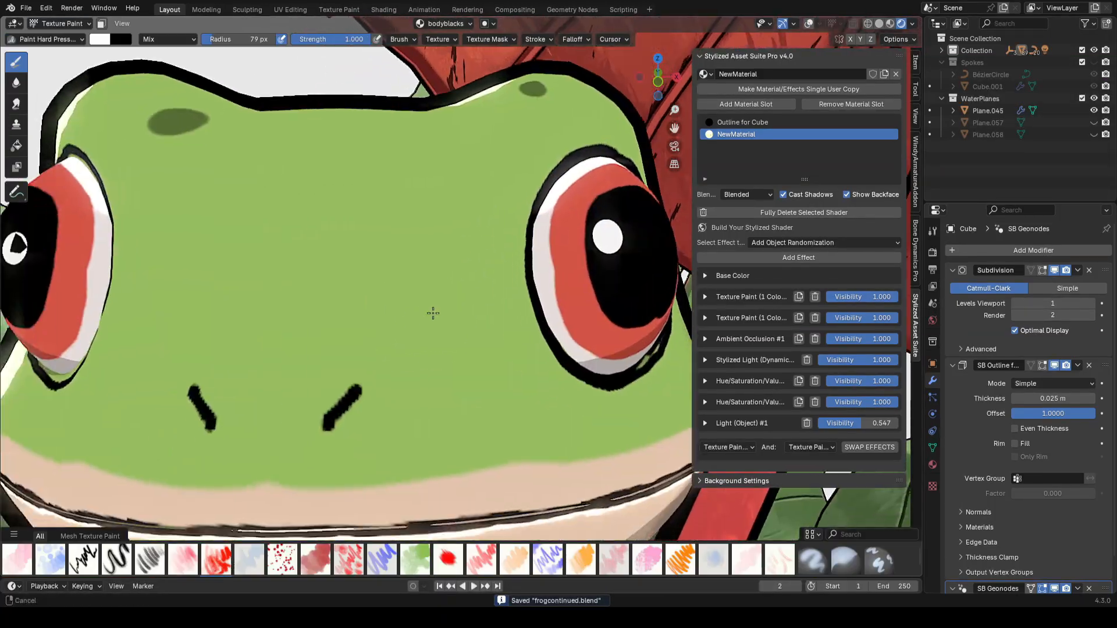
key(bracketleft)
key(bracketleft)
drag(330, 418, 331, 416)
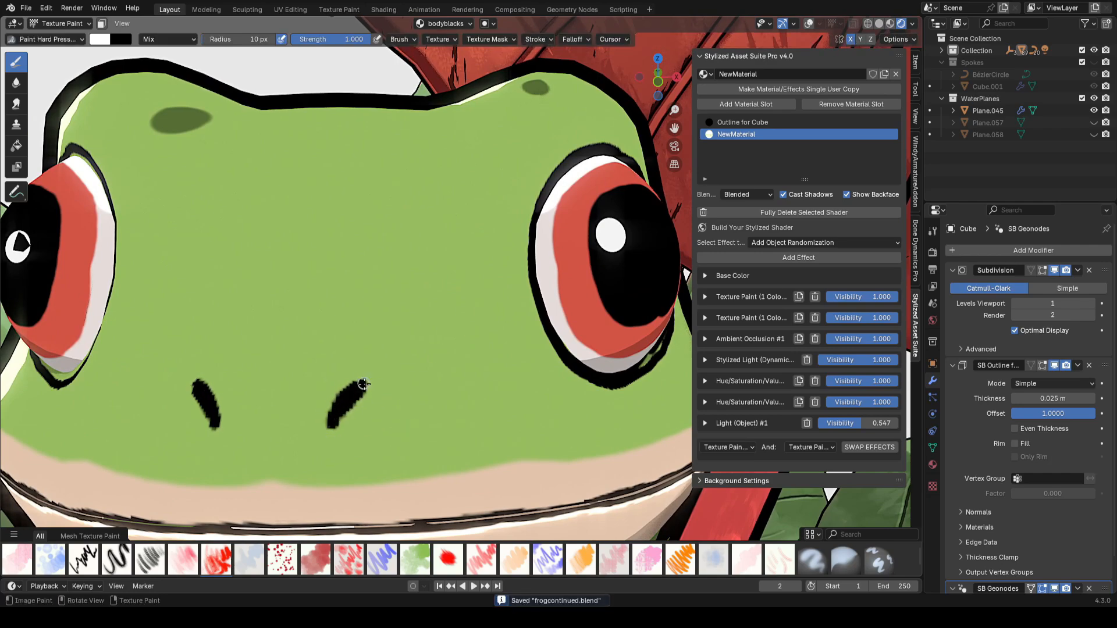
Step: Switch the paint image to FrogBrights and dab a stroke on the frog
click(452, 24)
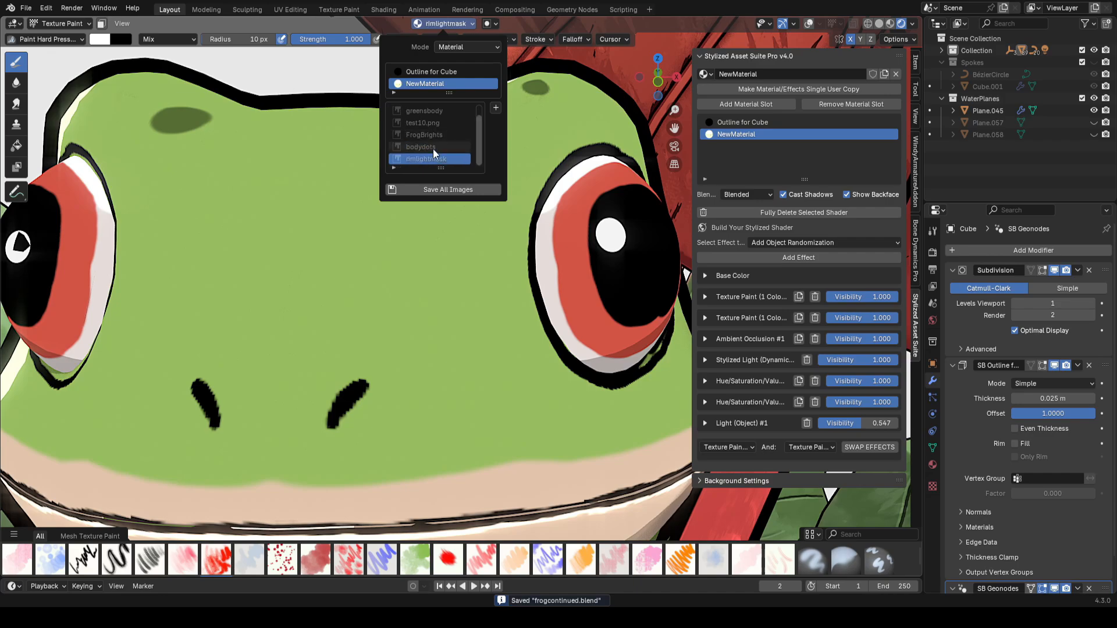
click(424, 134)
mouse_move(349, 387)
mouse_down()
mouse_move(337, 418)
mouse_move(352, 390)
mouse_up()
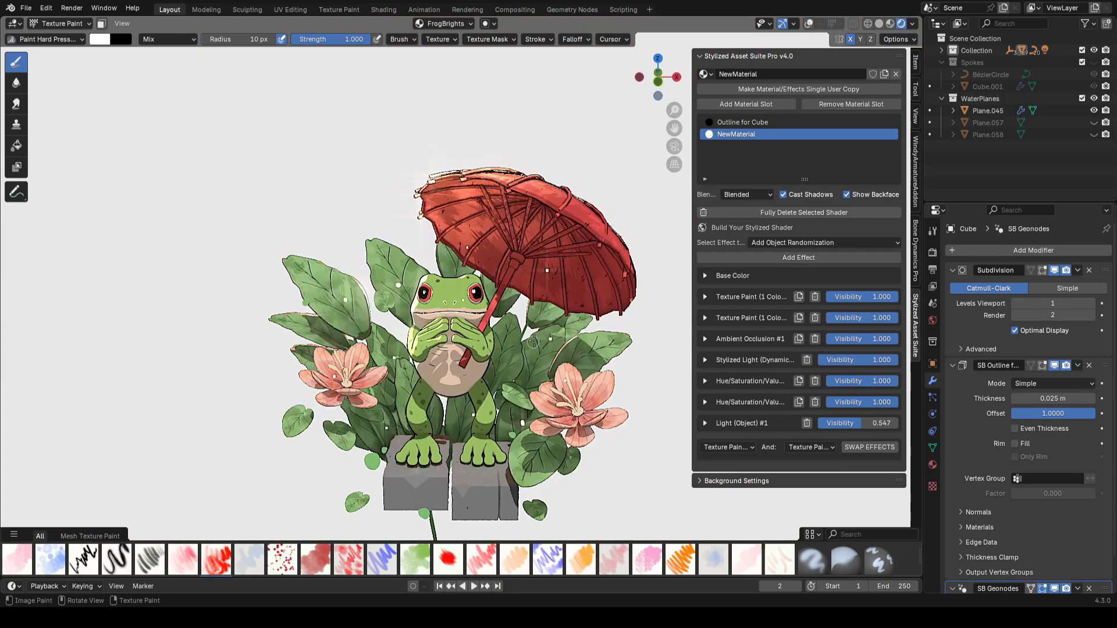
Step: Save the file and undo the last painting change on the frog
scroll(533, 342, up, 4)
key(ctrl+s)
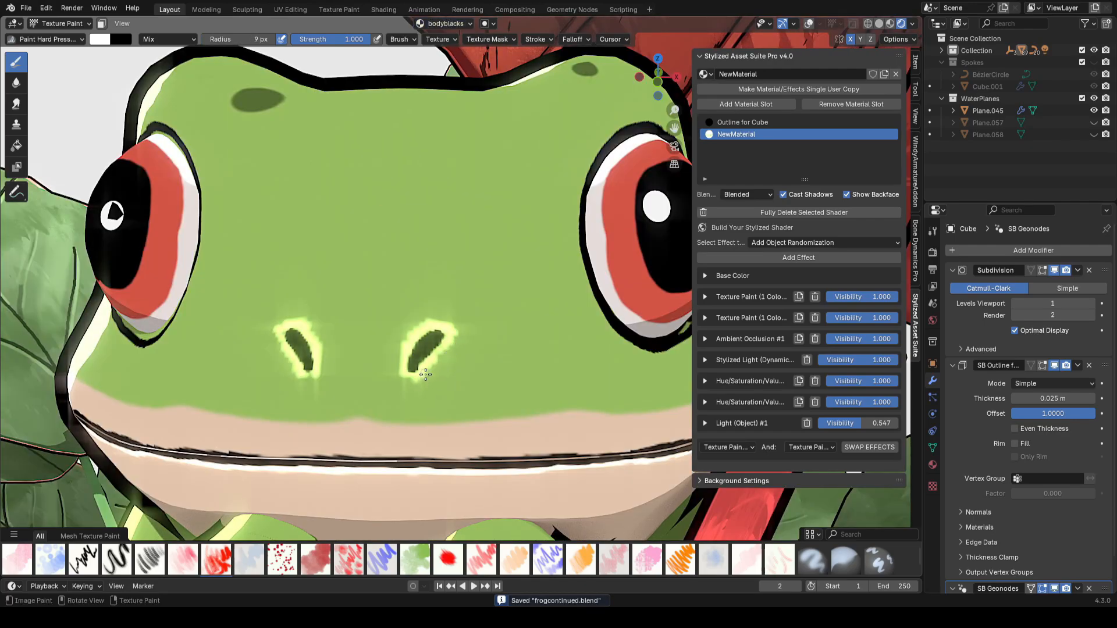
key(ctrl+z)
key(f)
click(434, 359)
mouse_move(425, 375)
mouse_down()
mouse_move(446, 343)
mouse_move(439, 364)
mouse_up()
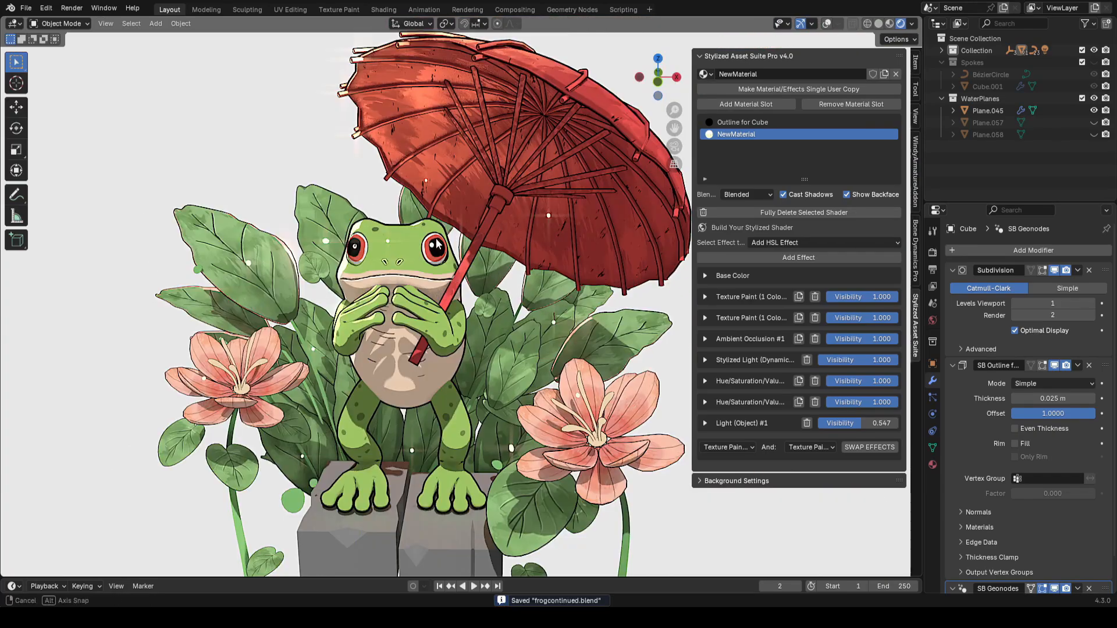
Step: Add an HSL effect to the frog's material and set its Value to 3.300
click(792, 257)
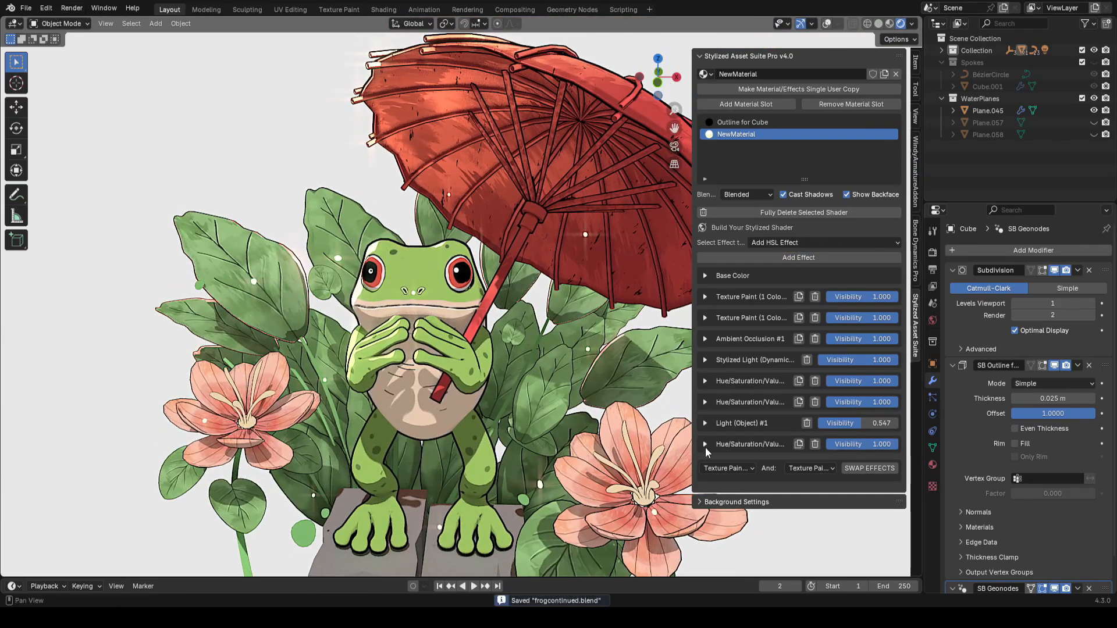
click(706, 445)
scroll(721, 459, down, 1)
drag(733, 469, 872, 469)
Step: Create a 4096 × 4096 px mask image named DOTS/MOREBRIGHTS for the HSL effect, and enable and invert the mask
click(757, 482)
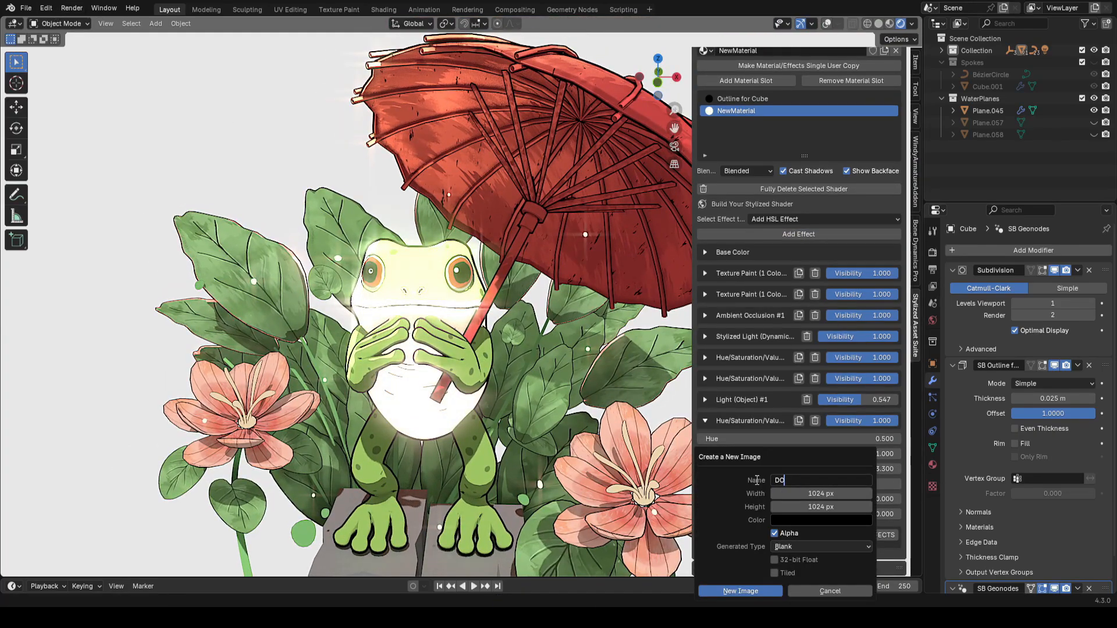
drag(820, 493, 820, 507)
text(4096)
key(Return)
click(740, 591)
drag(721, 499, 878, 499)
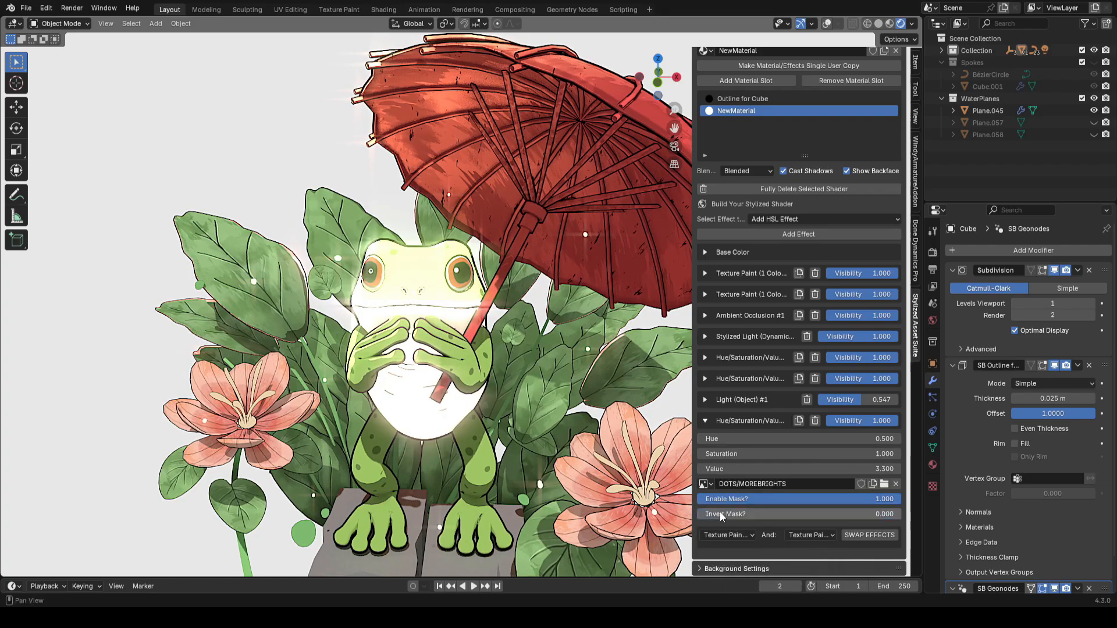
drag(721, 514, 878, 515)
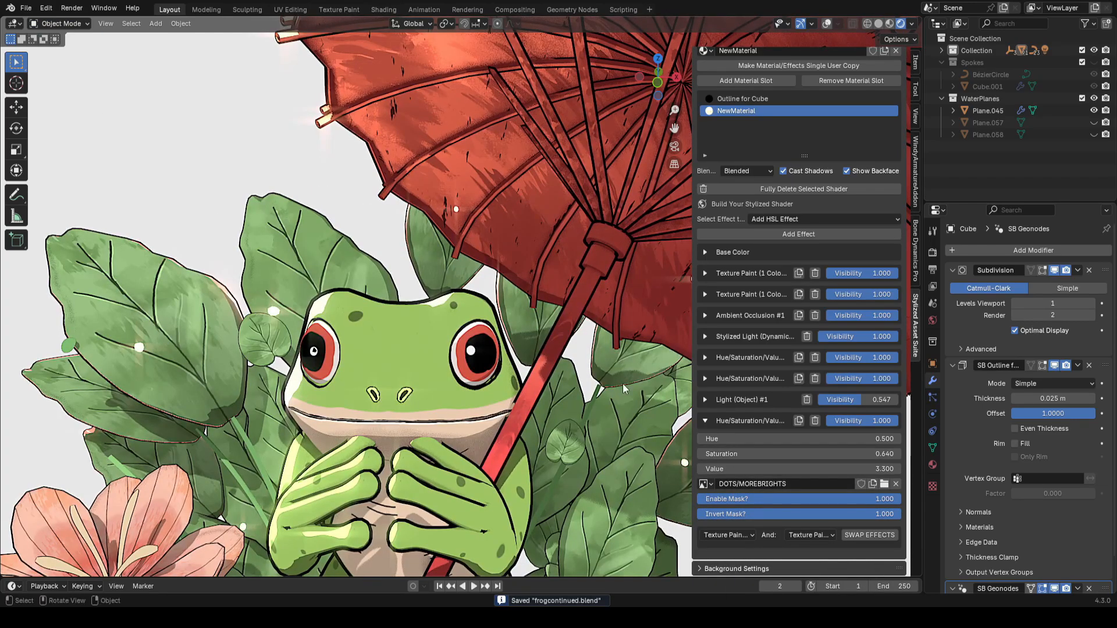
Step: Enter Texture Paint mode, save, and make DOTS/MOREBRIGHTS the image to paint on
click(60, 24)
click(56, 104)
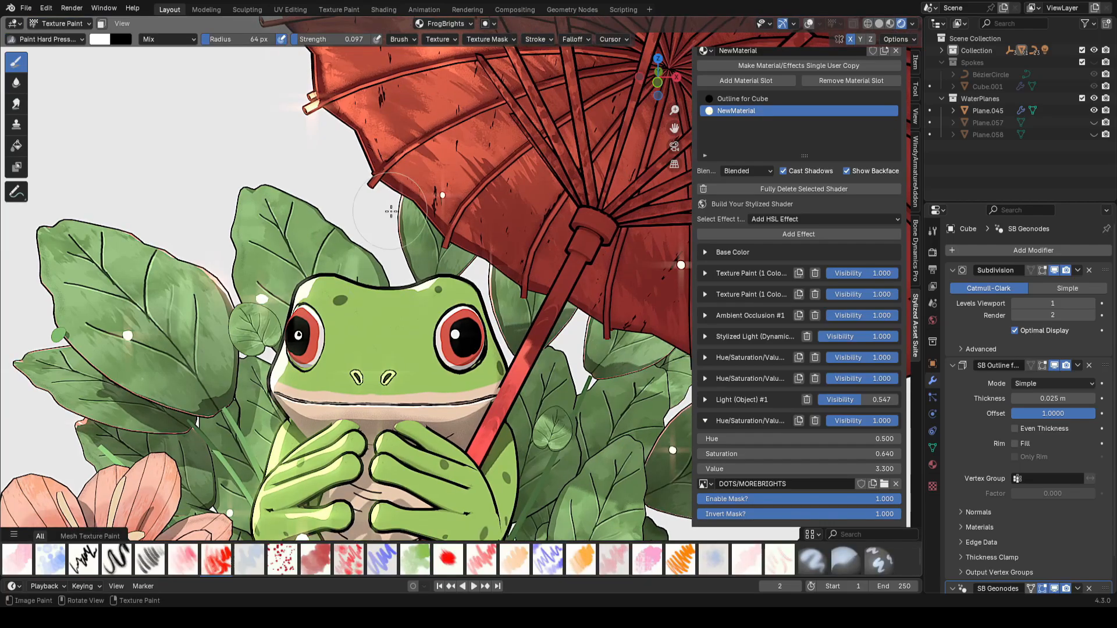
key(ctrl+s)
click(442, 23)
scroll(460, 378, up, 6)
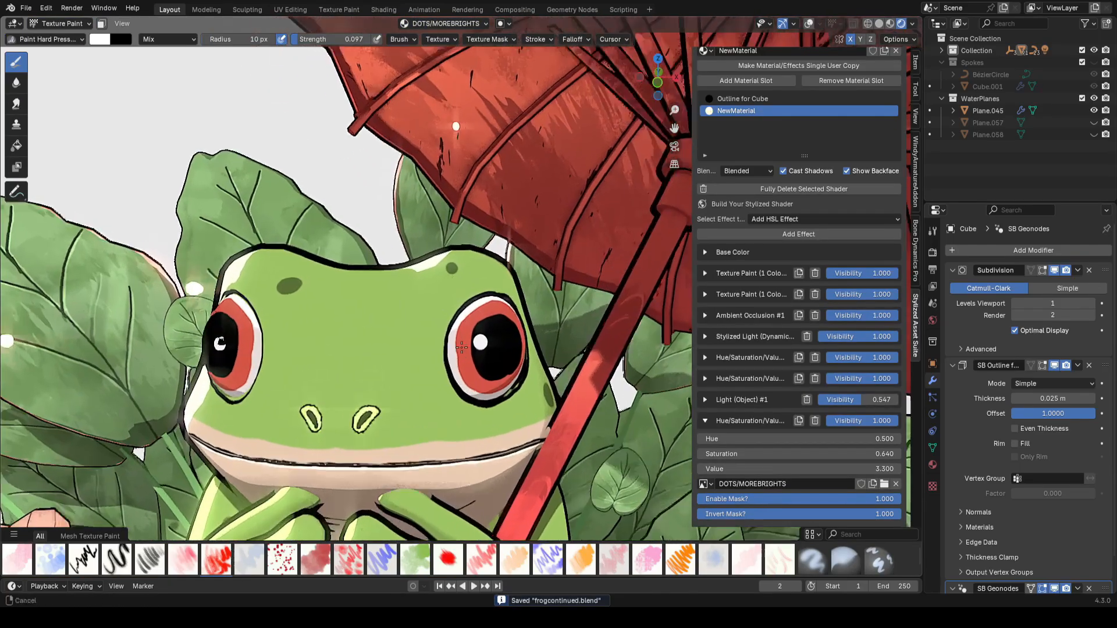
Step: Set the brush strength to 0.352, paint a highlight near the frog's eye, and save
key(shift+f)
click(440, 352)
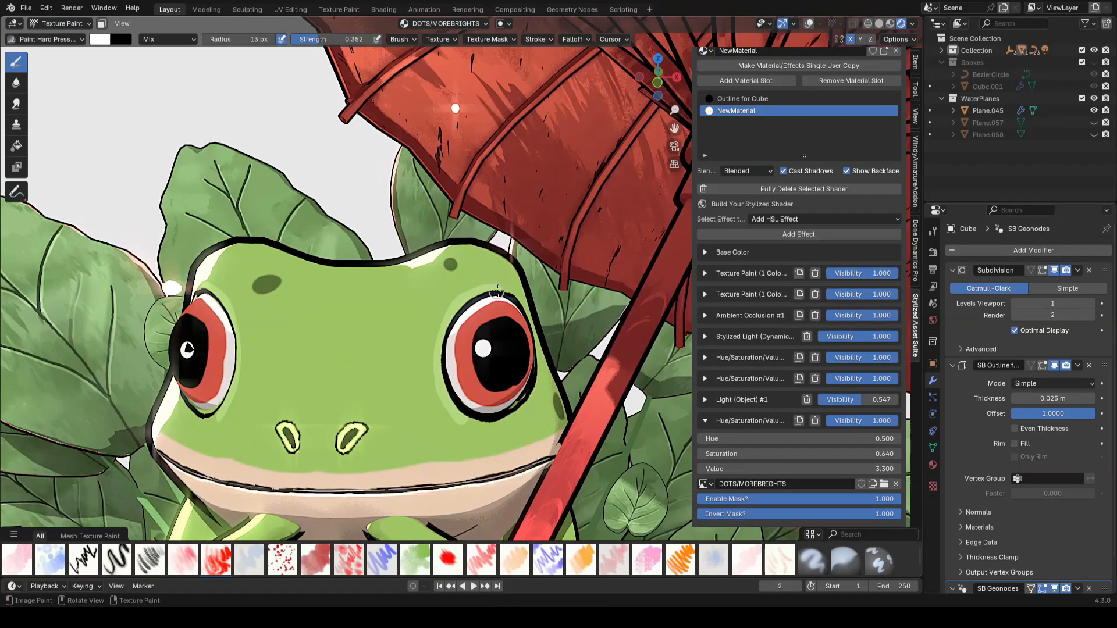
scroll(489, 300, up, 4)
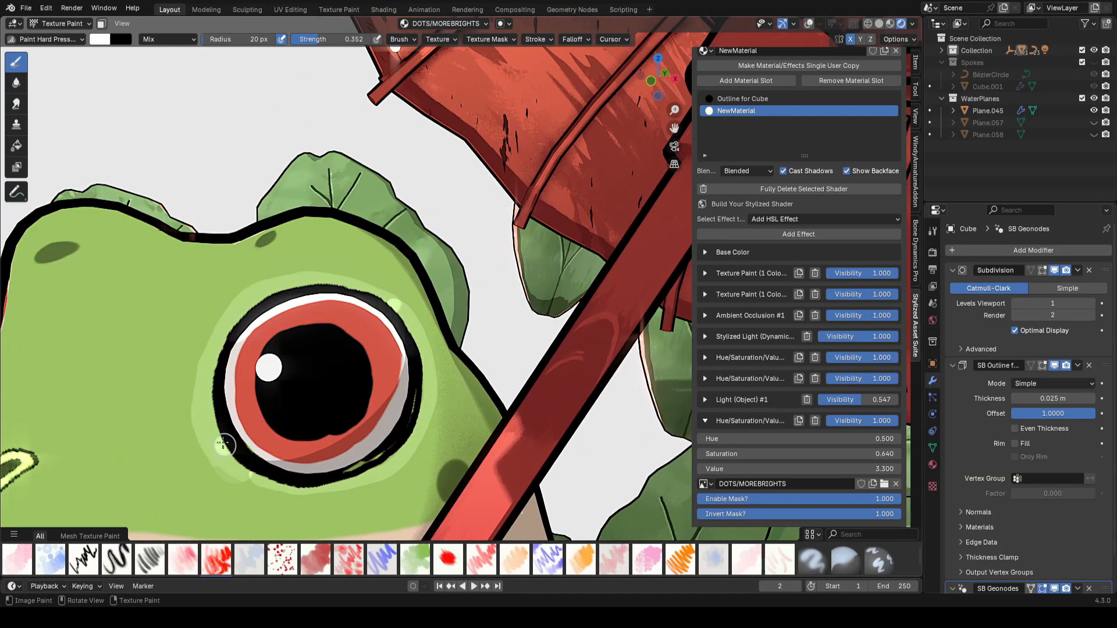
scroll(407, 325, down, 8)
key(ctrl+s)
Step: Shrink the brush and dab small bright dots on the frog's face beside the eye
scroll(492, 338, up, 5)
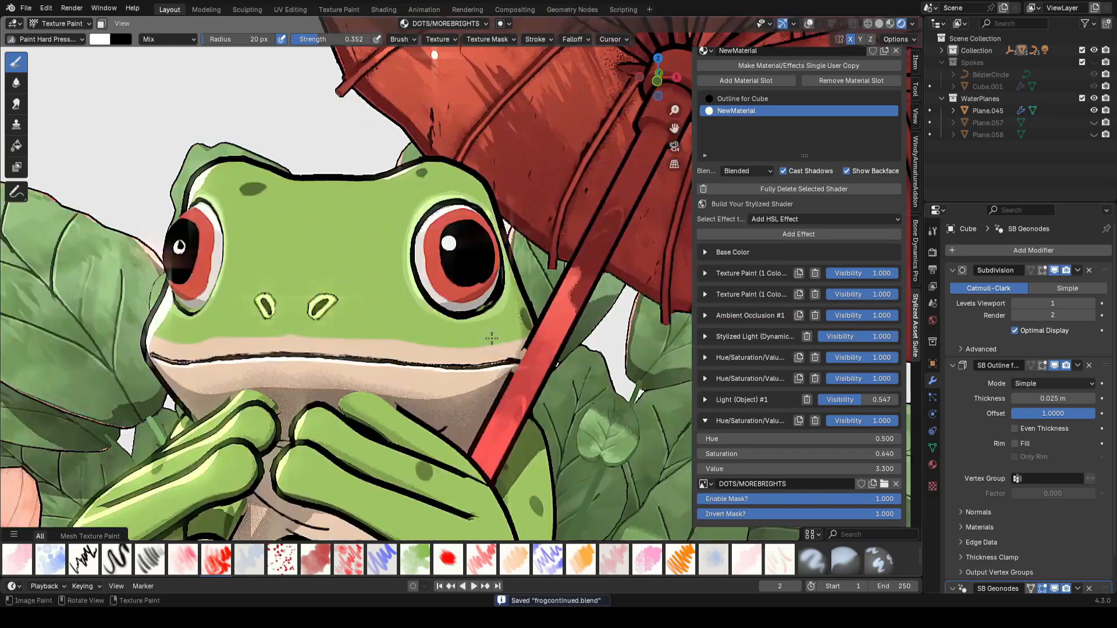
scroll(491, 338, up, 3)
key(bracketleft)
key(bracketleft)
key(bracketleft)
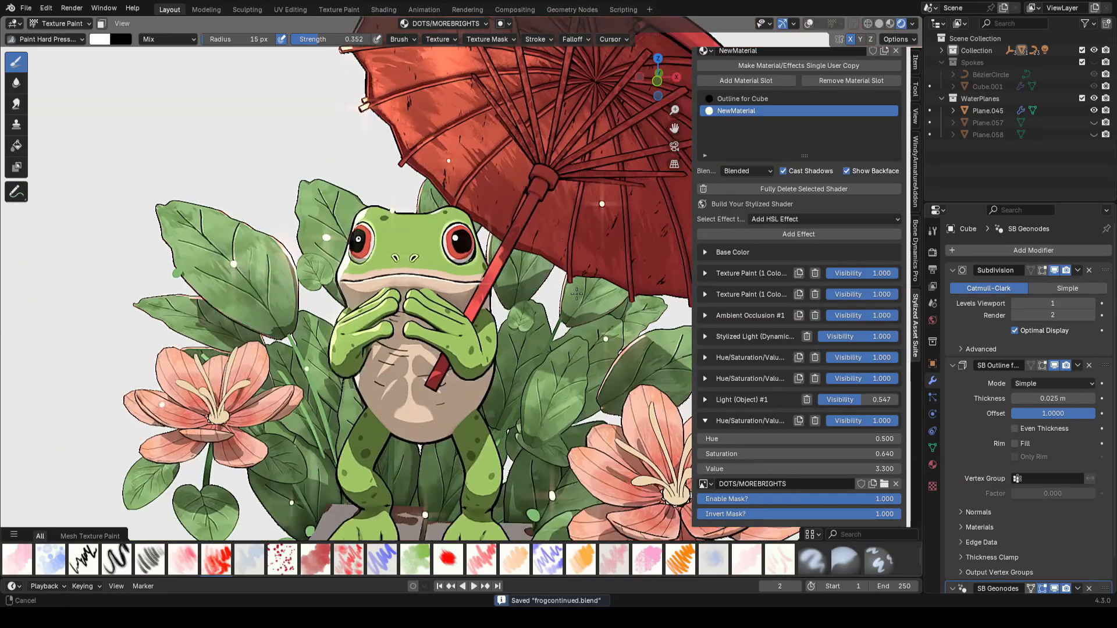
scroll(535, 265, up, 5)
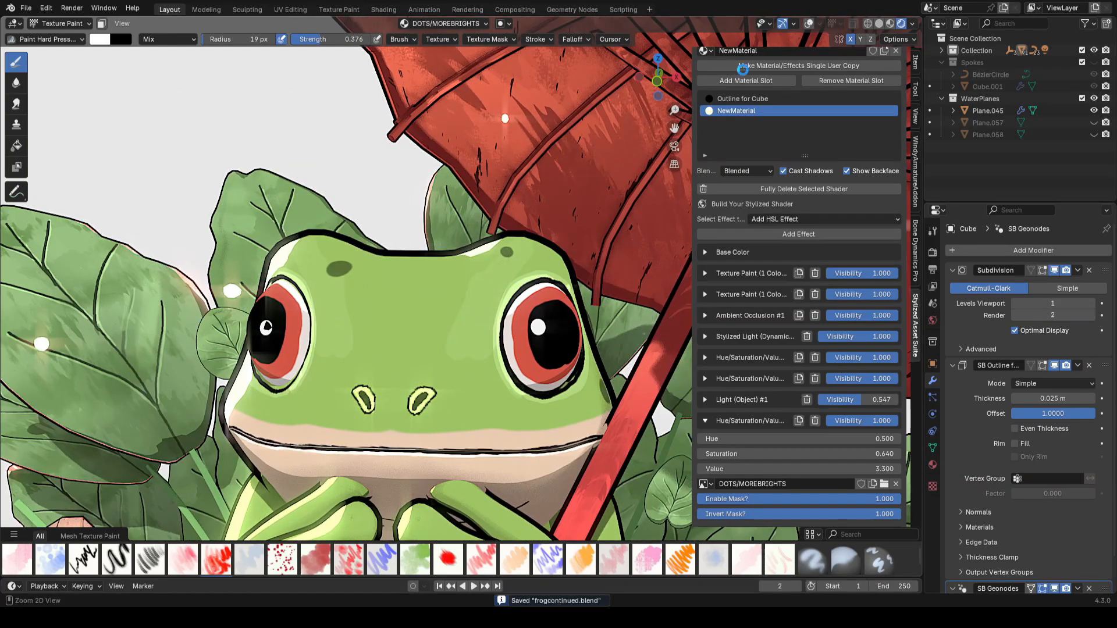
scroll(427, 218, up, 3)
key(bracketleft)
key(bracketleft)
key(bracketleft)
key(bracketleft)
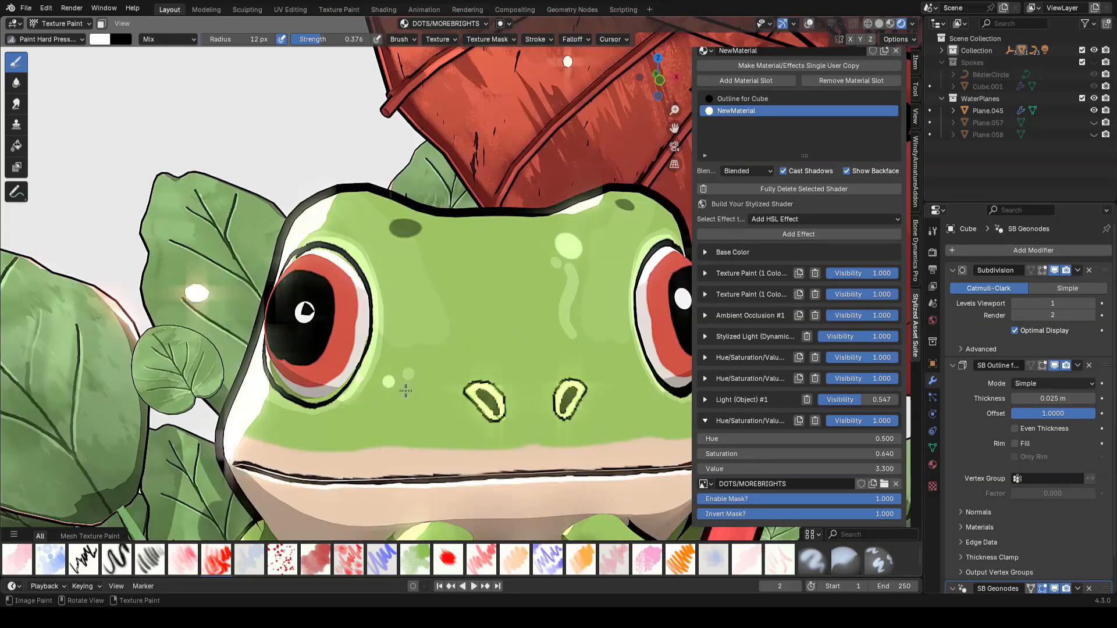
Step: Switch the paint image to bodyblacks and reduce the brush radius
click(453, 26)
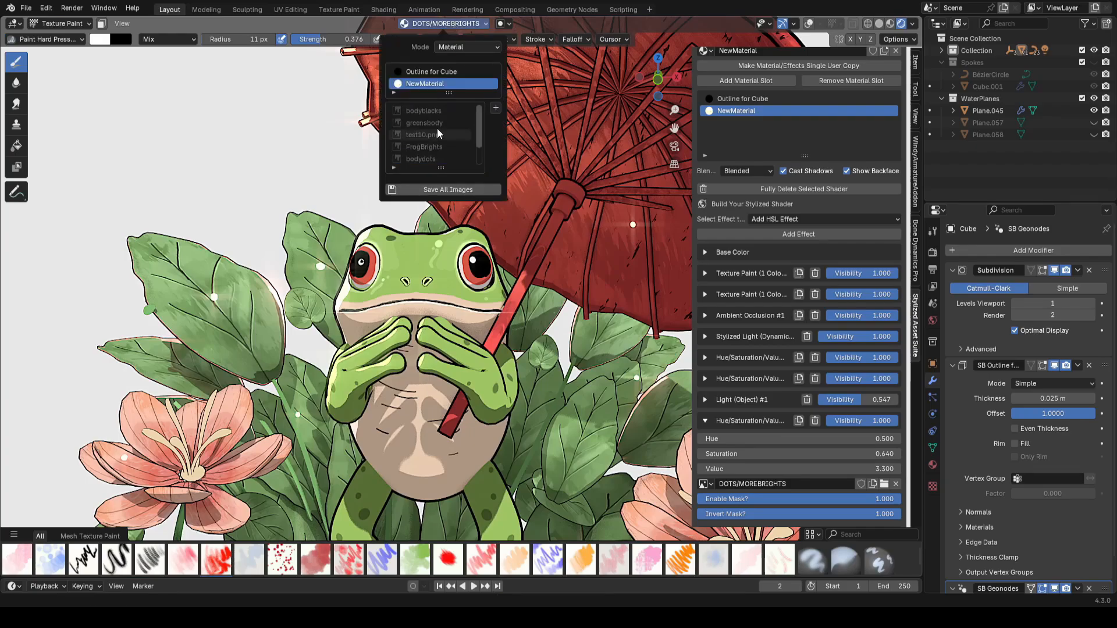
click(431, 111)
scroll(459, 363, up, 8)
key(bracketleft)
key(bracketleft)
key(bracketleft)
key(bracketleft)
key(bracketleft)
key(bracketleft)
key(bracketleft)
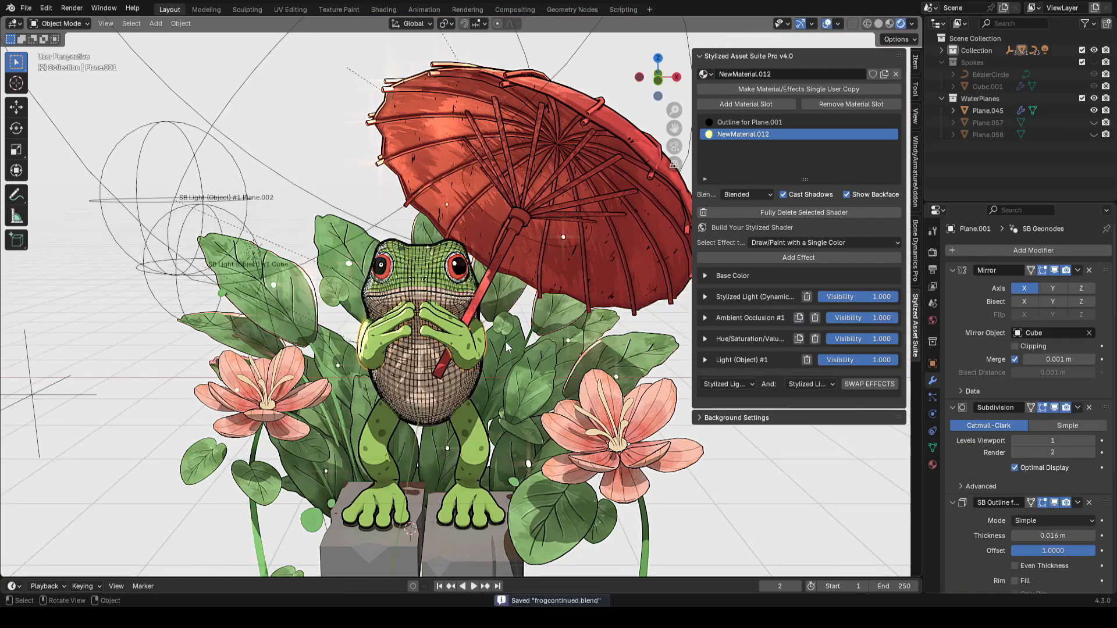
Step: Add a Draw/Paint with a Single Color effect to the frog's hands object, set its color to orange-red, and save
click(777, 243)
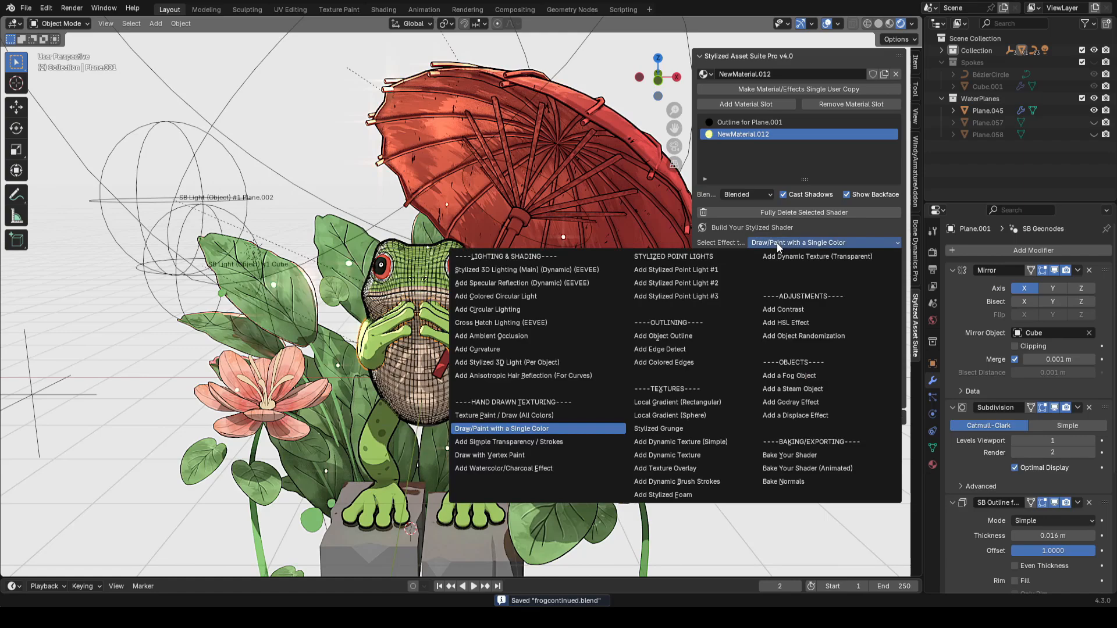
click(880, 25)
click(798, 259)
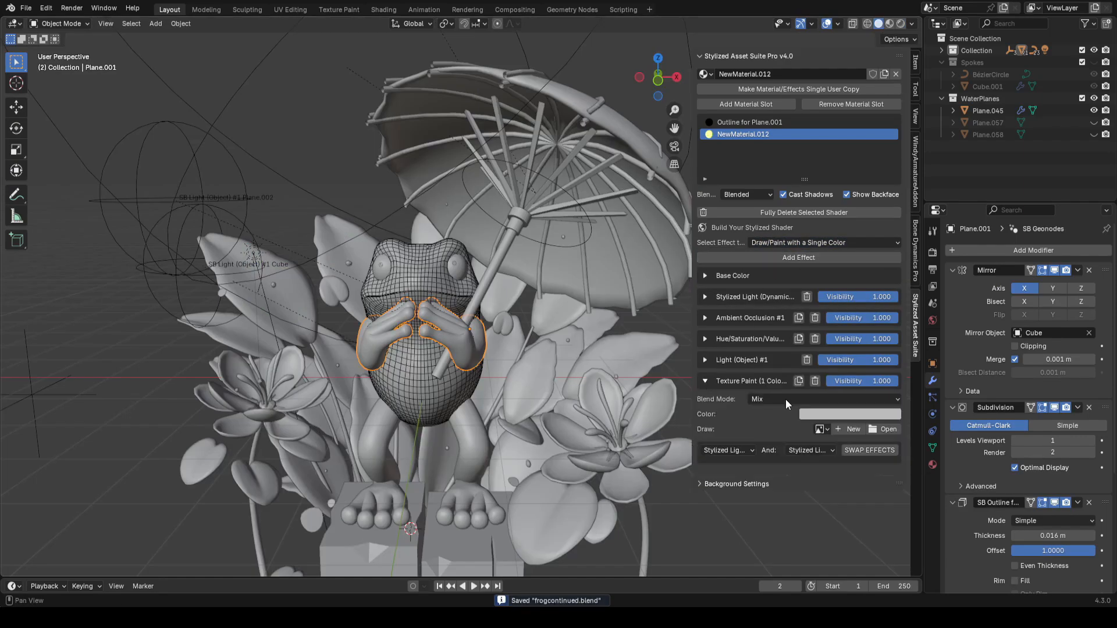
click(815, 414)
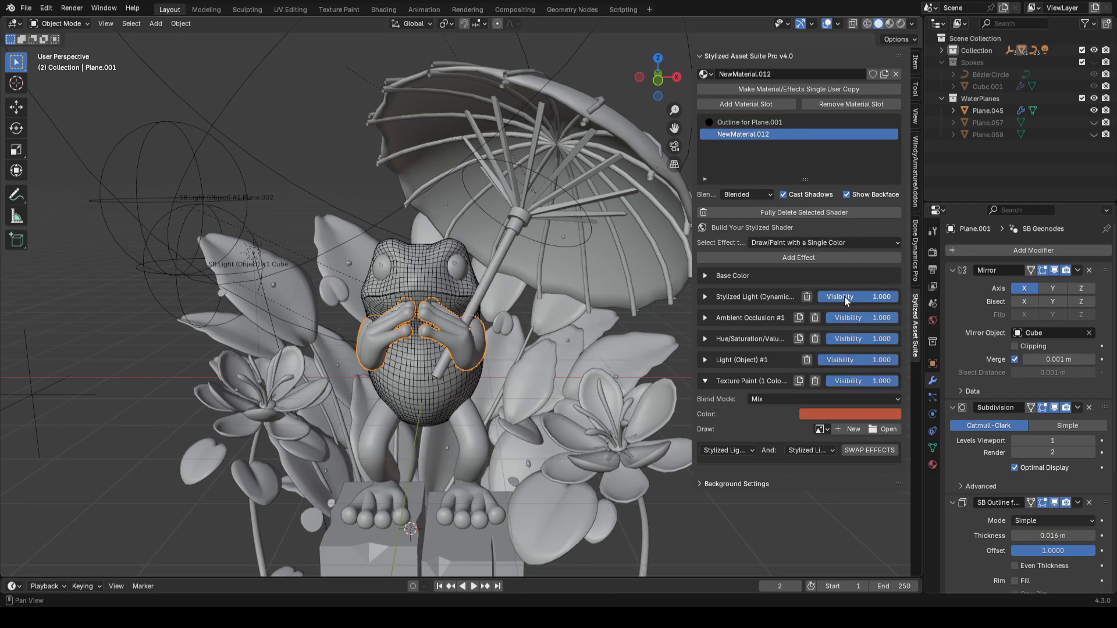
key(ctrl+s)
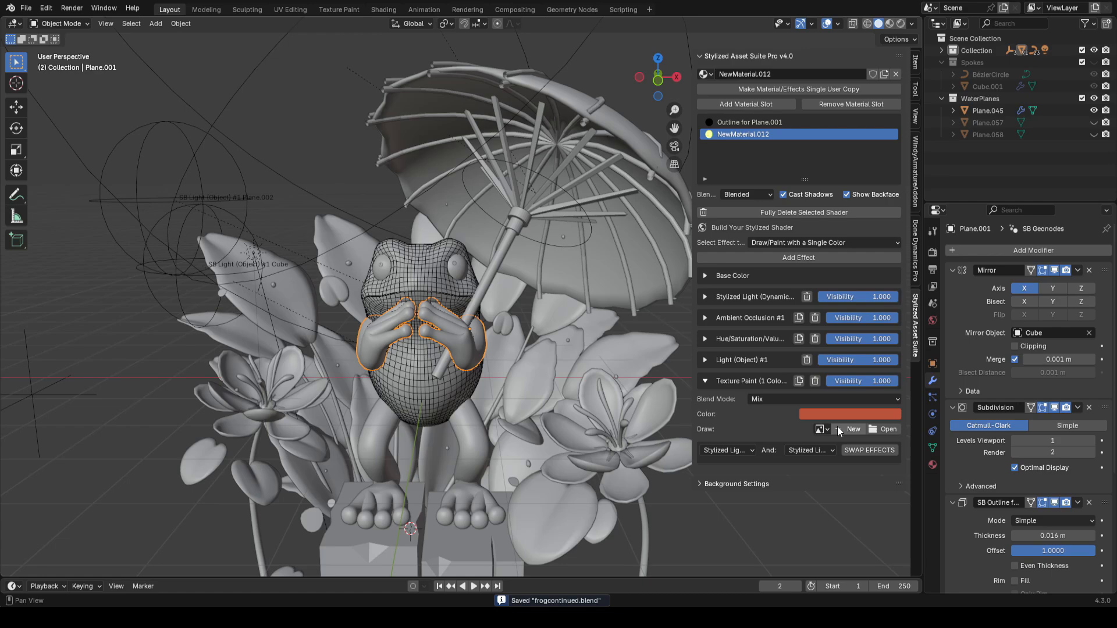
Step: Create a new draw image named HANDSORANGES for the single-color effect
click(838, 430)
text(HAND)
click(883, 470)
click(826, 543)
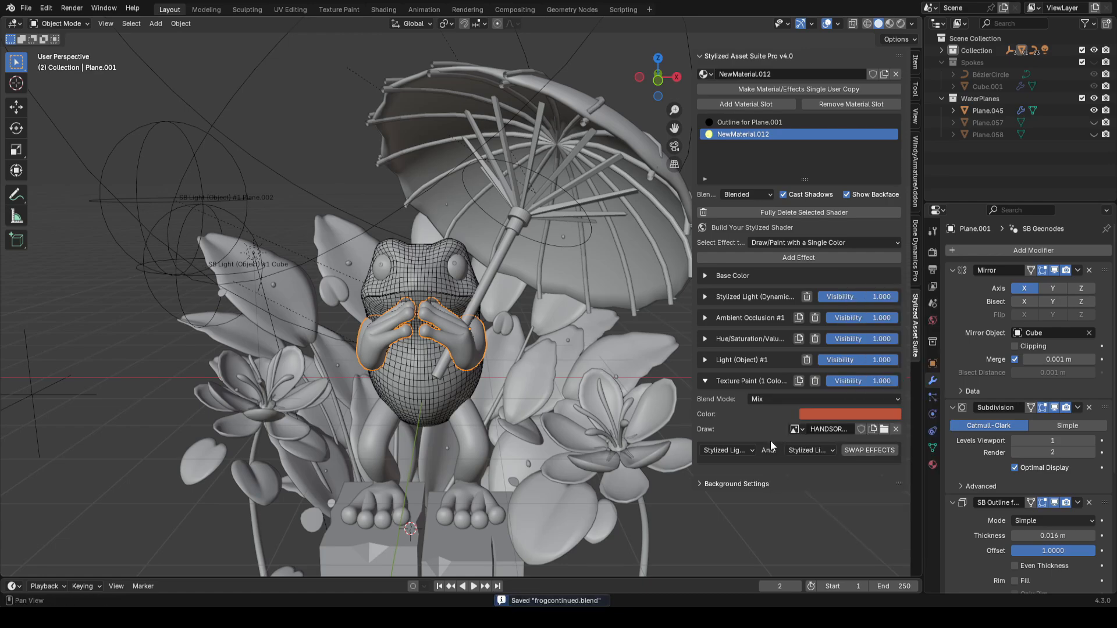
Step: Swap the Texture Paint effect above the Light and Hue/Saturation effects in the stack
click(734, 453)
click(737, 517)
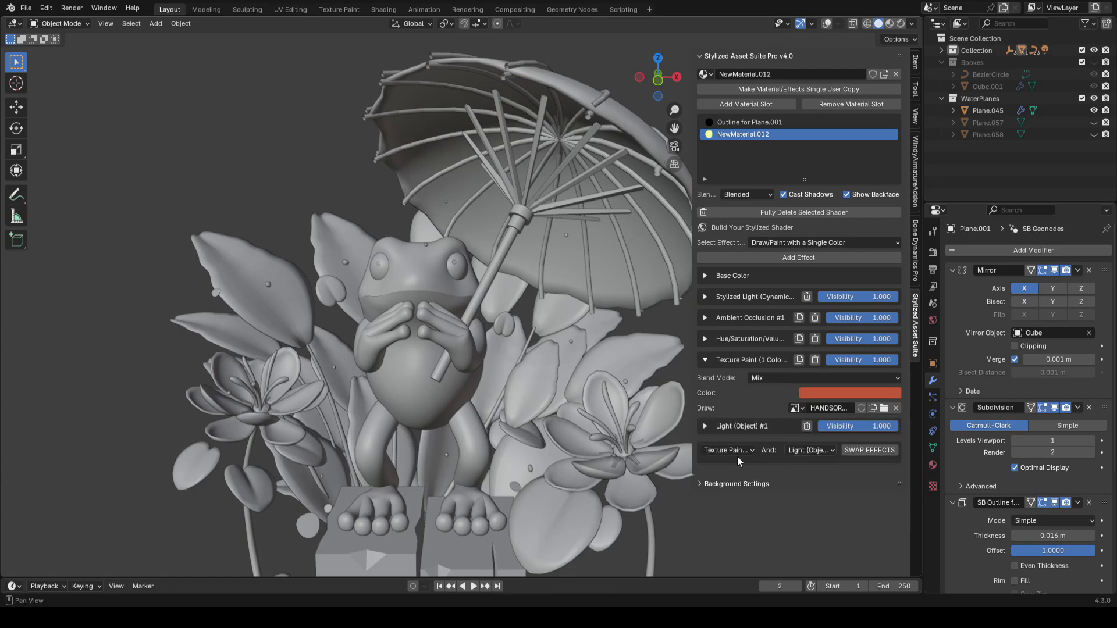
click(814, 450)
click(836, 490)
click(870, 450)
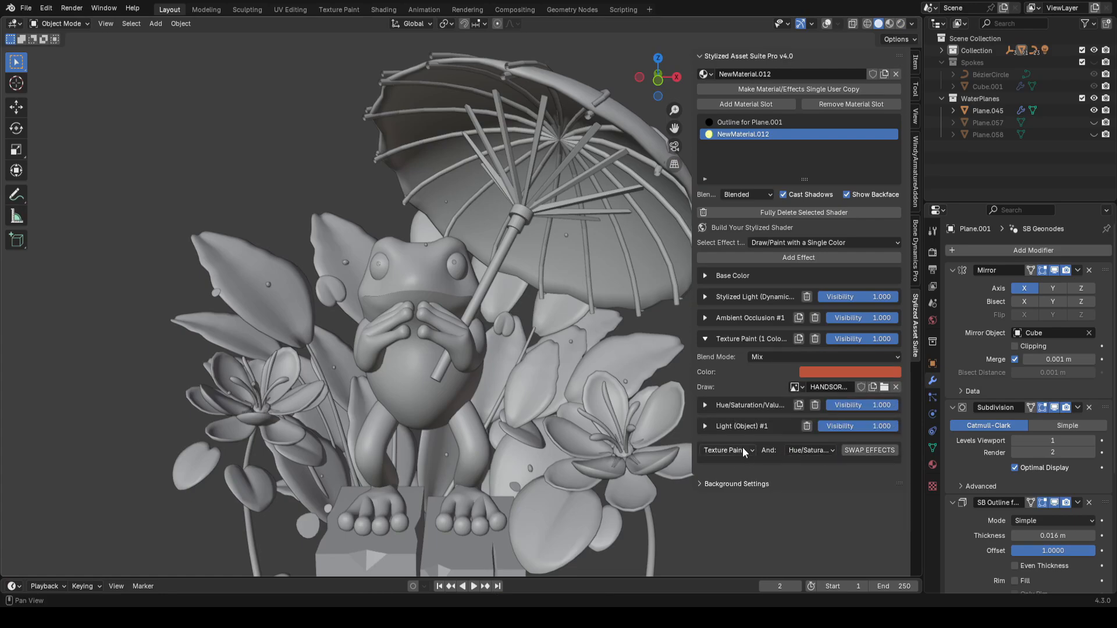
Step: Swap the Texture Paint effect above the Ambient Occlusion and Stylized Light effects to the top
click(830, 450)
click(823, 477)
click(870, 450)
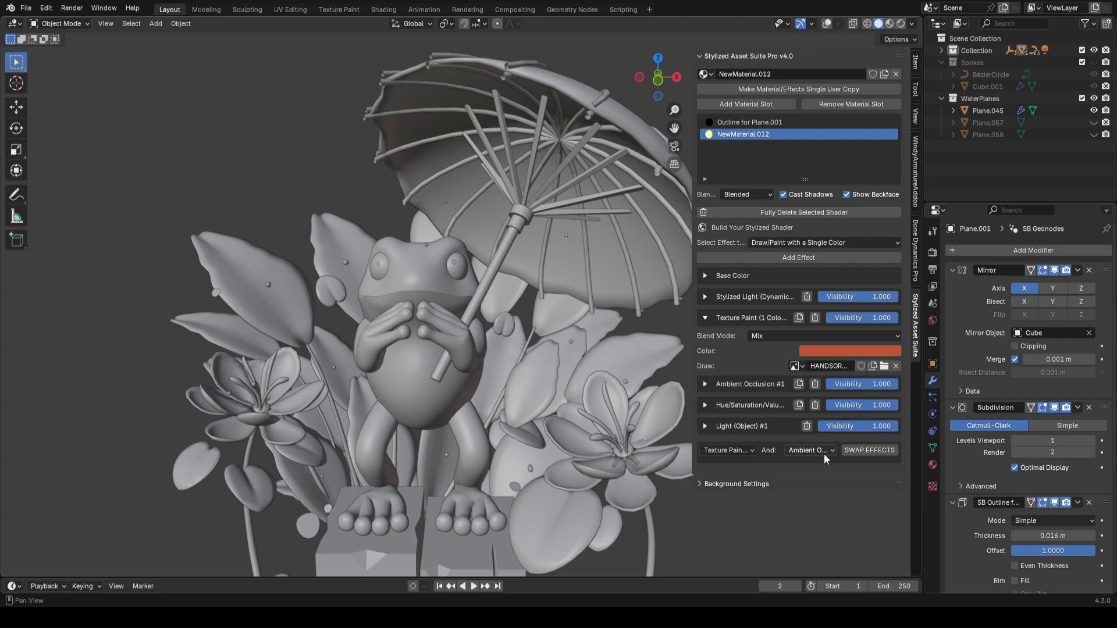
click(808, 450)
click(794, 447)
click(808, 450)
click(835, 463)
click(870, 450)
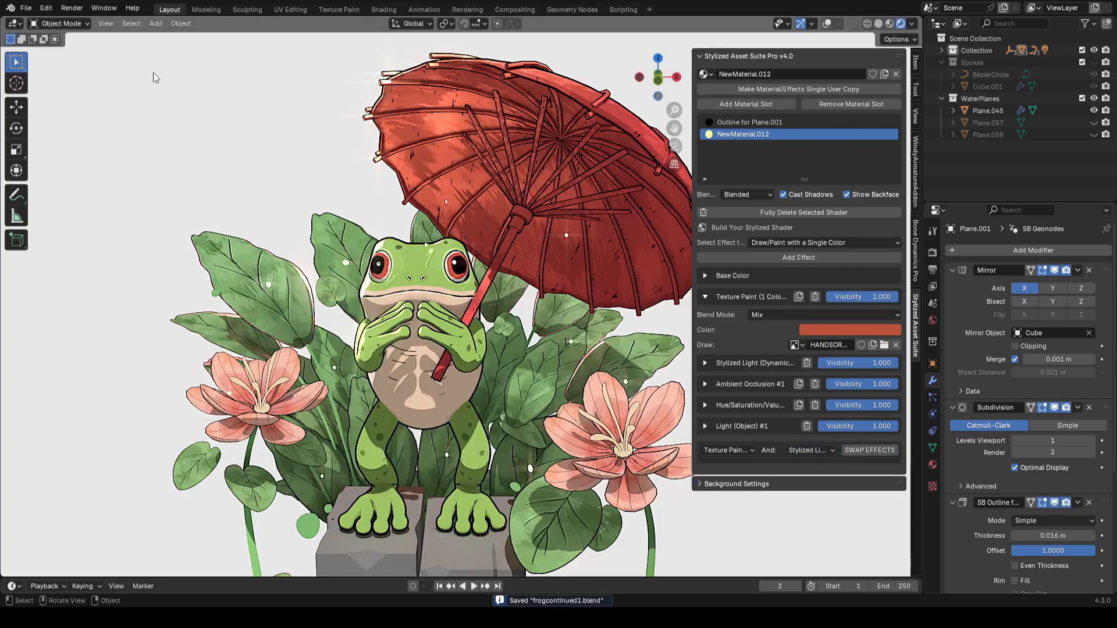
Step: Enter Texture Paint mode and paint orange strokes across the frog's hands
click(61, 24)
click(55, 108)
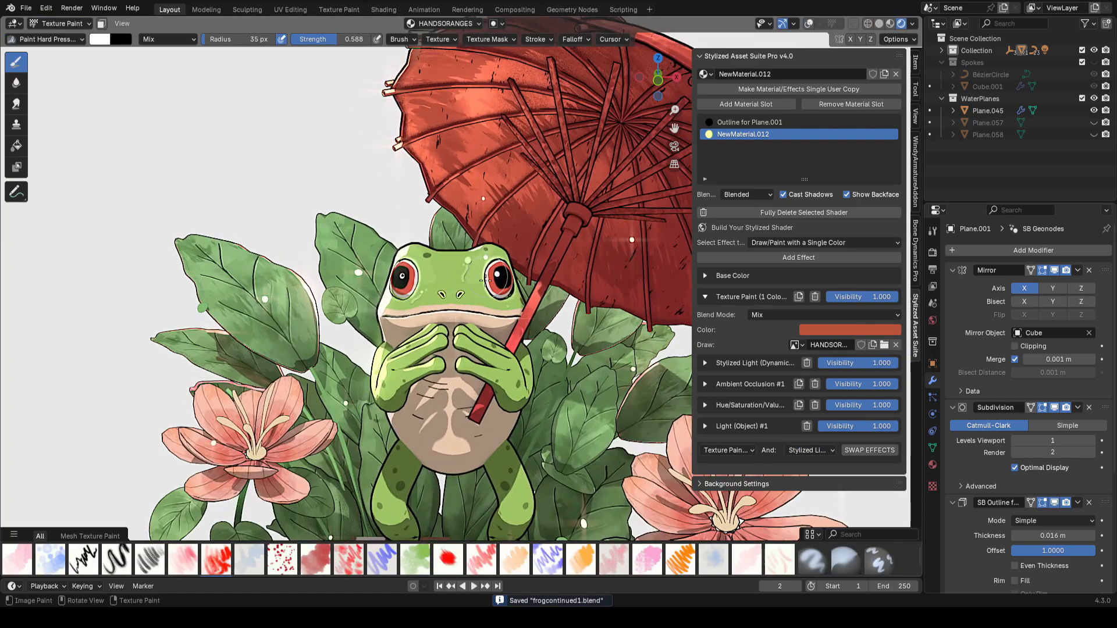
scroll(459, 364, up, 3)
mouse_move(447, 349)
mouse_down()
mouse_move(463, 375)
mouse_move(474, 360)
mouse_up()
mouse_move(474, 359)
ctrl+middle_down()
mouse_move(479, 337)
mouse_move(489, 349)
mouse_move(480, 318)
ctrl+middle_up()
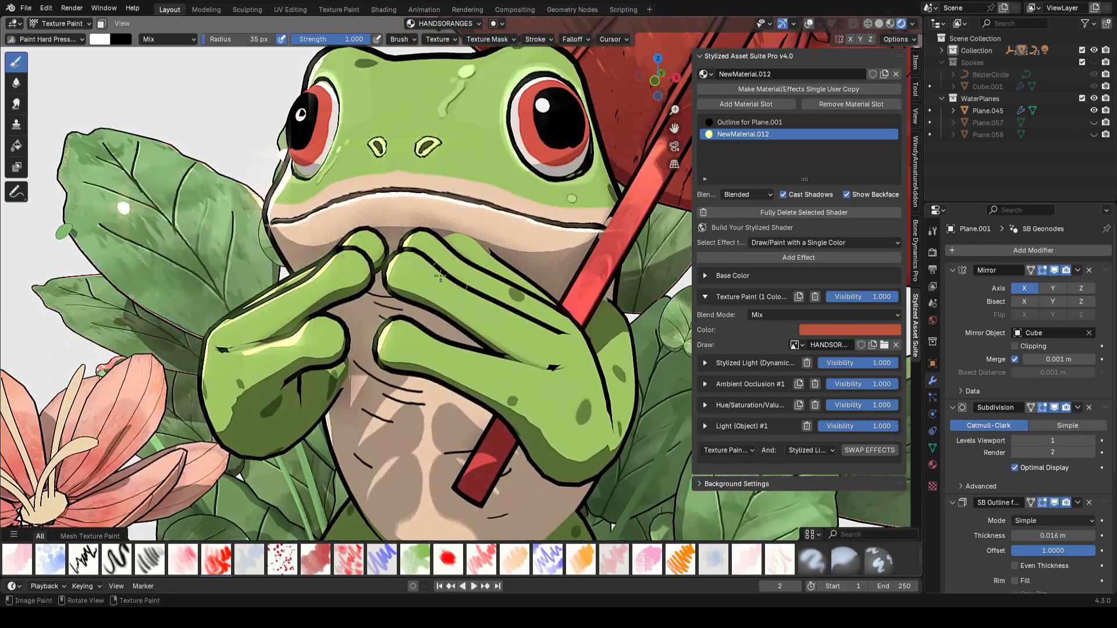
Step: Inspect the hands mesh in Edit Mode and its UV layout in the UV Editing workspace
key(Tab)
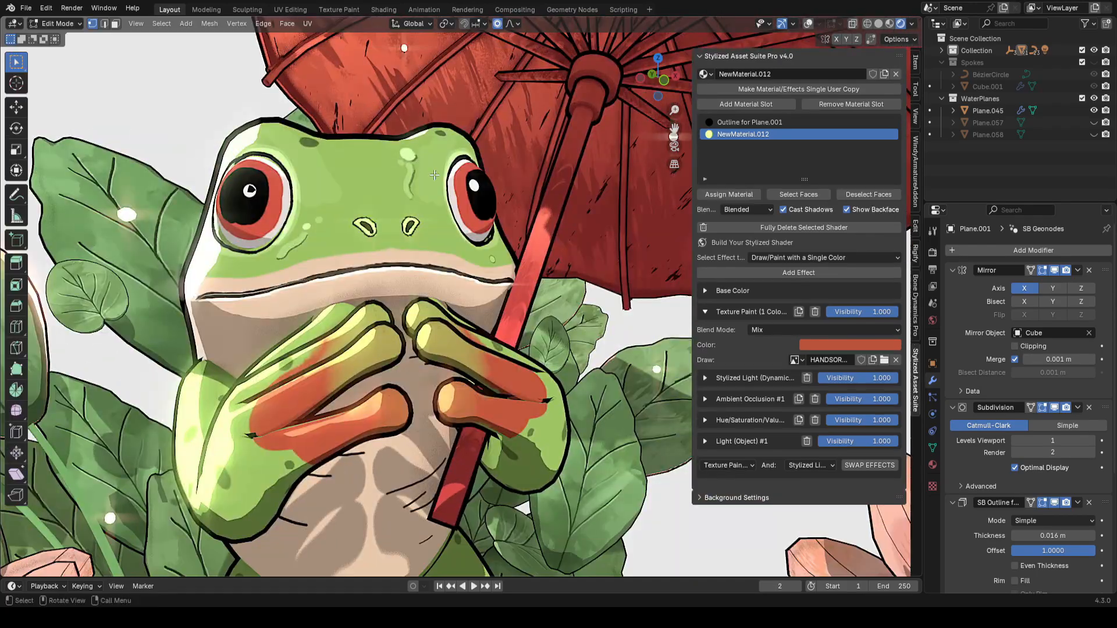
key(shift+alt+z)
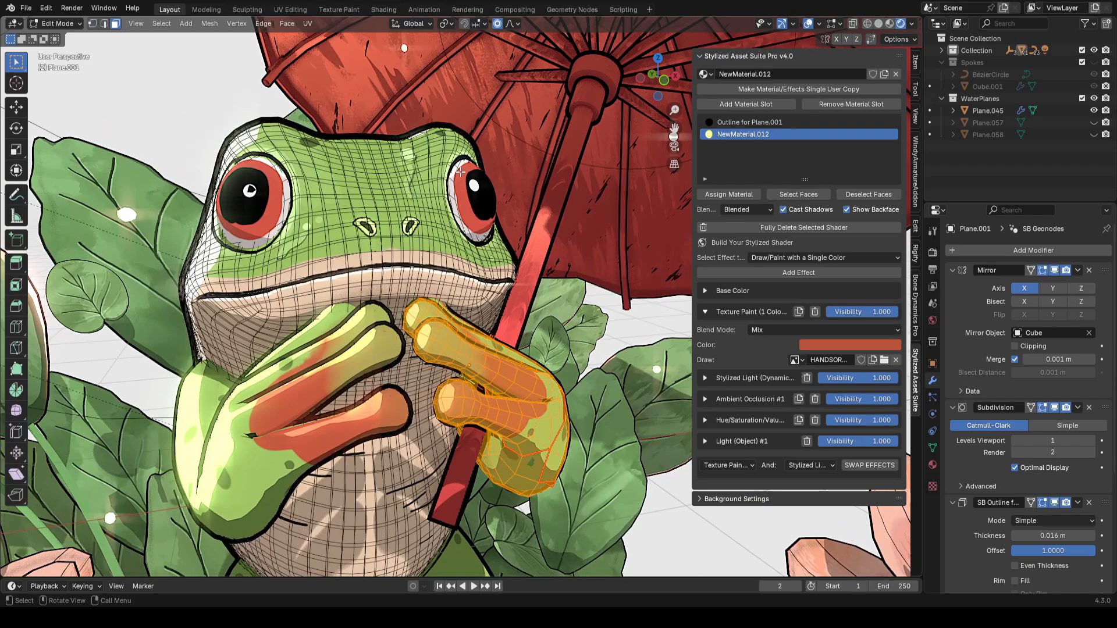
click(299, 11)
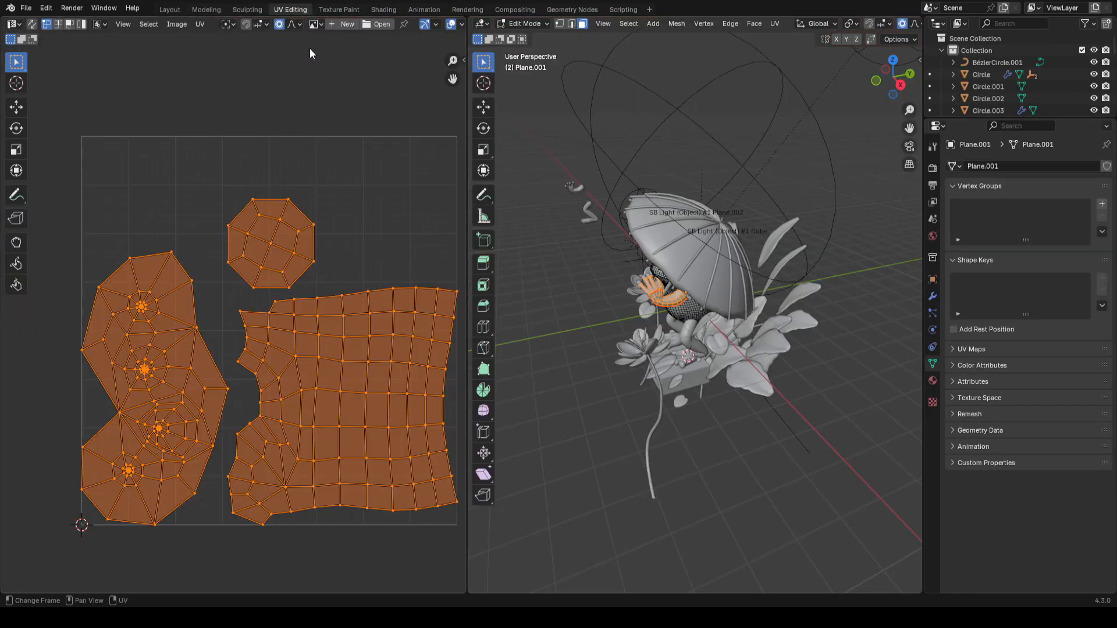
scroll(239, 306, up, 5)
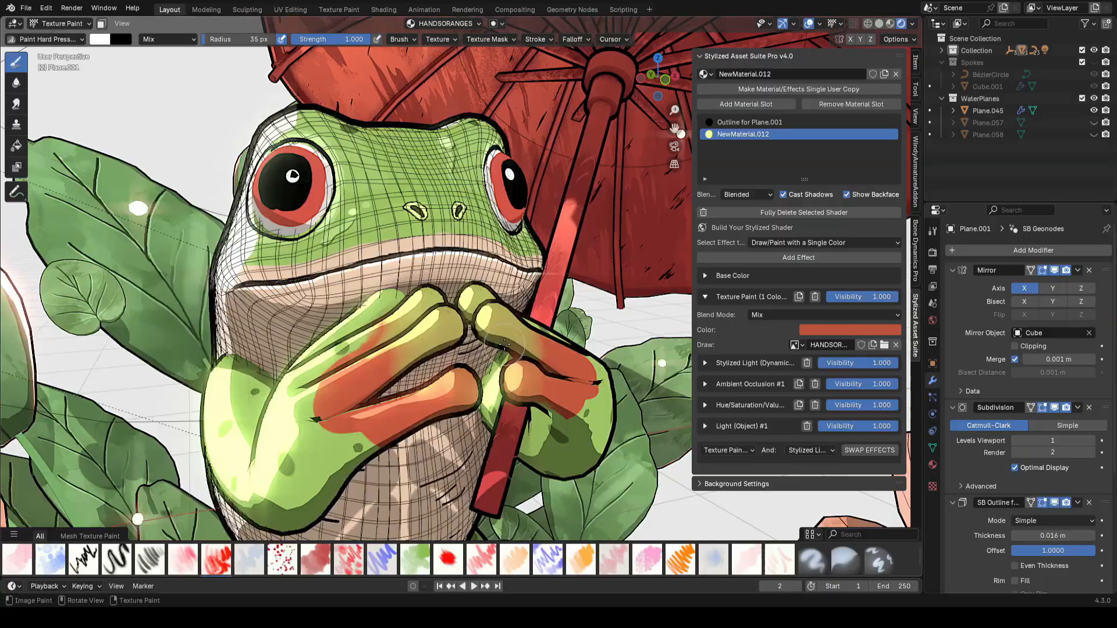
Step: Isolate the hands in local view and select one hand's linked faces in Edit Mode
key(KP_Divide)
key(Tab)
mouse_move(504, 345)
middle_down()
mouse_move(507, 375)
mouse_move(651, 285)
mouse_move(528, 294)
mouse_move(513, 331)
middle_up()
click(528, 294)
key(ctrl+l)
middle_drag(513, 332, 445, 351)
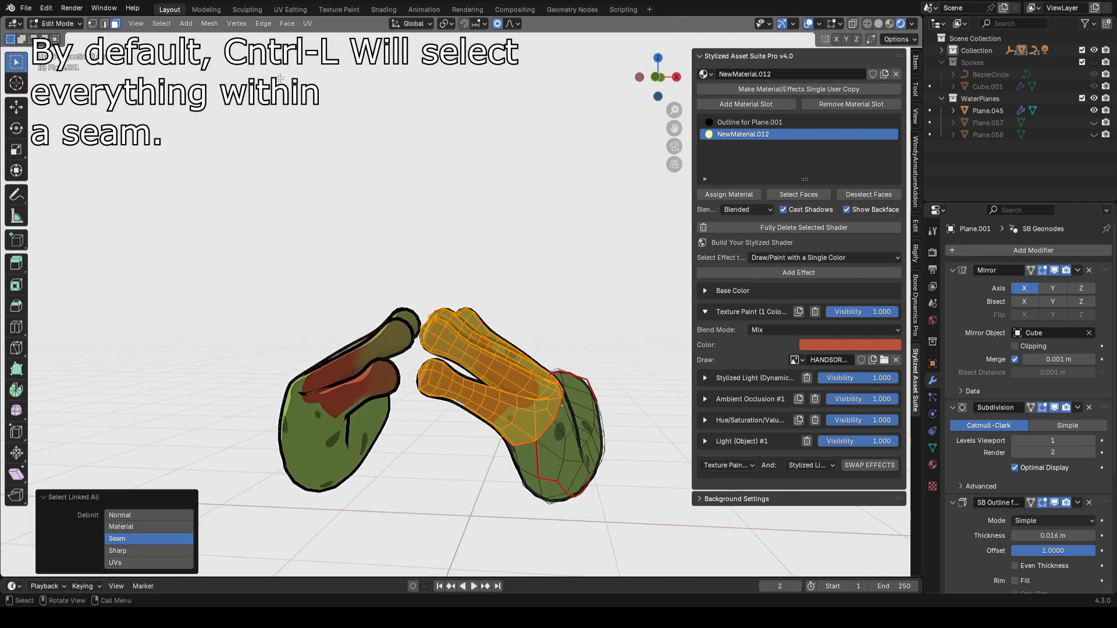
Step: Examine the selected hand's UV island resolution and the hand's finger geometry
click(285, 11)
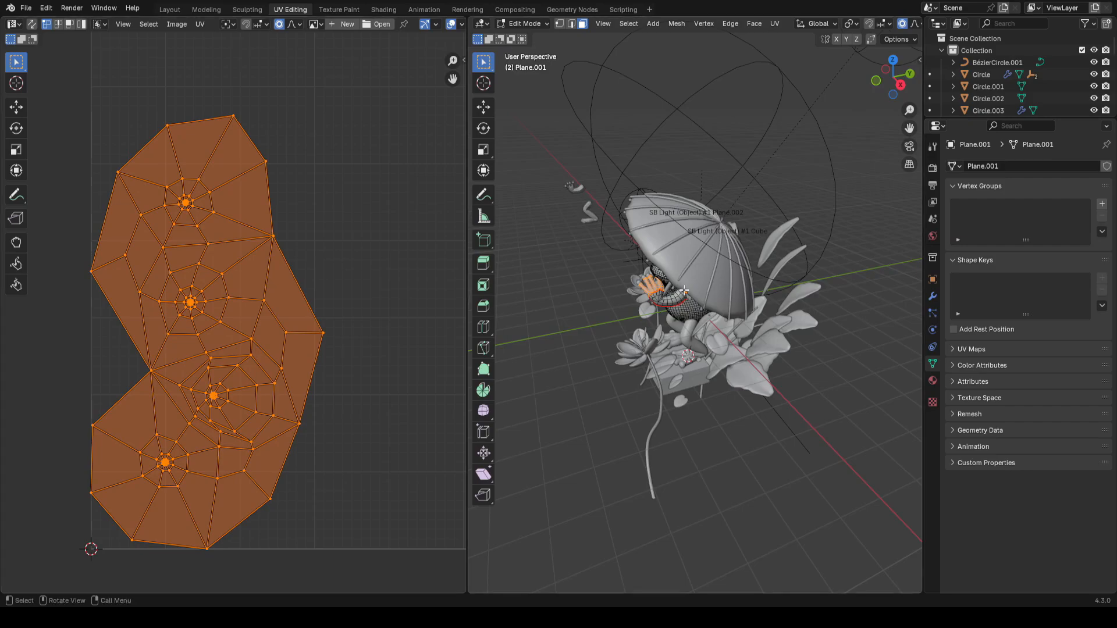
scroll(265, 401, up, 8)
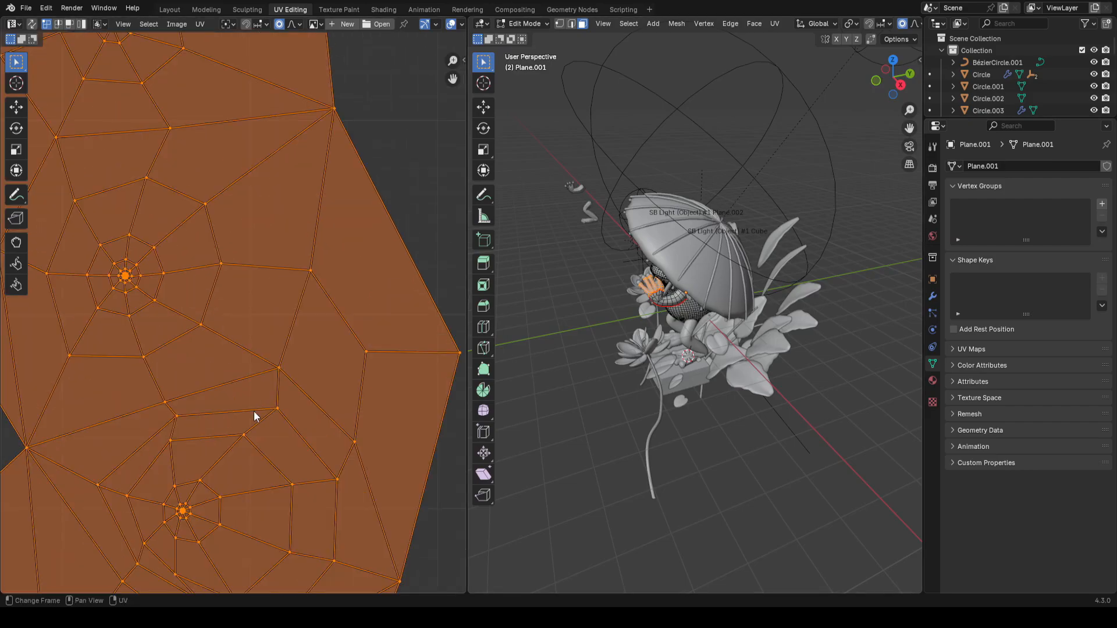
scroll(344, 359, up, 2)
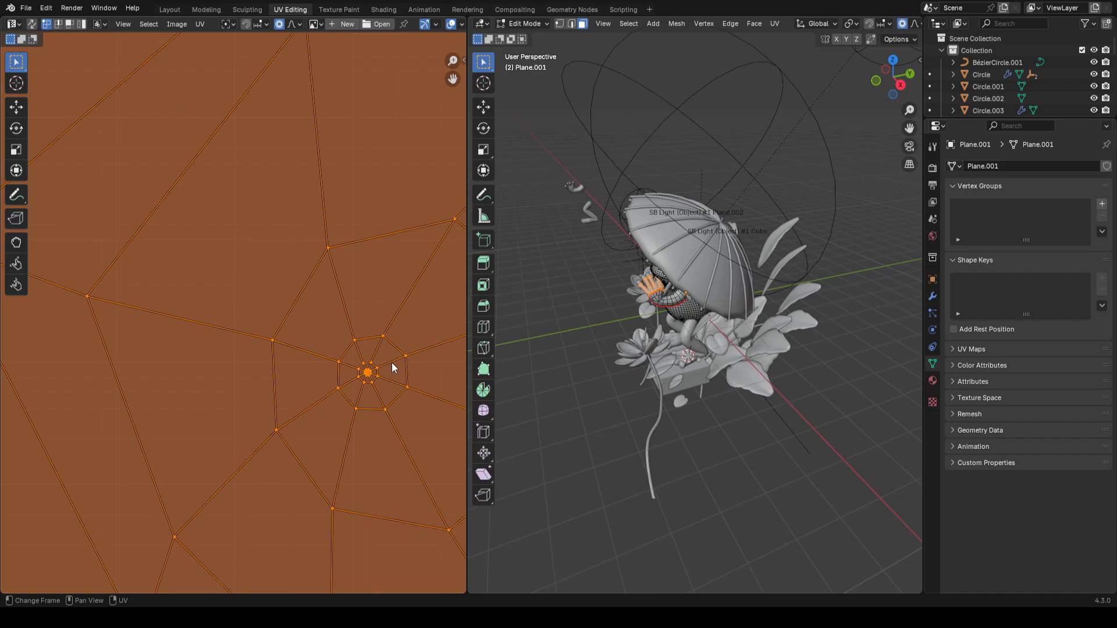
scroll(326, 304, down, 6)
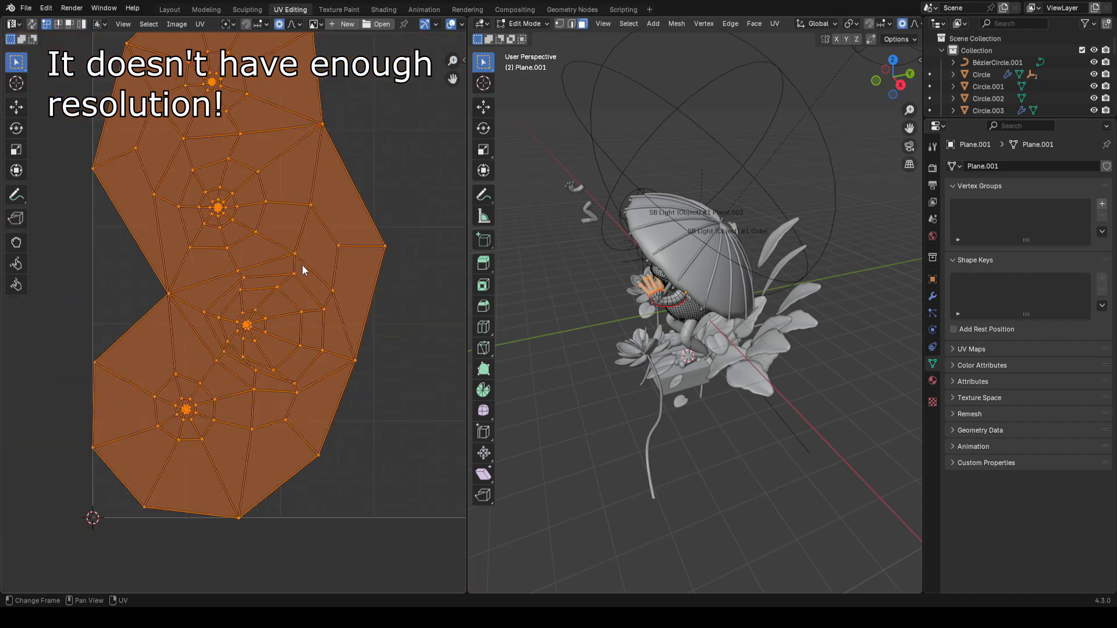
middle_drag(292, 254, 255, 337)
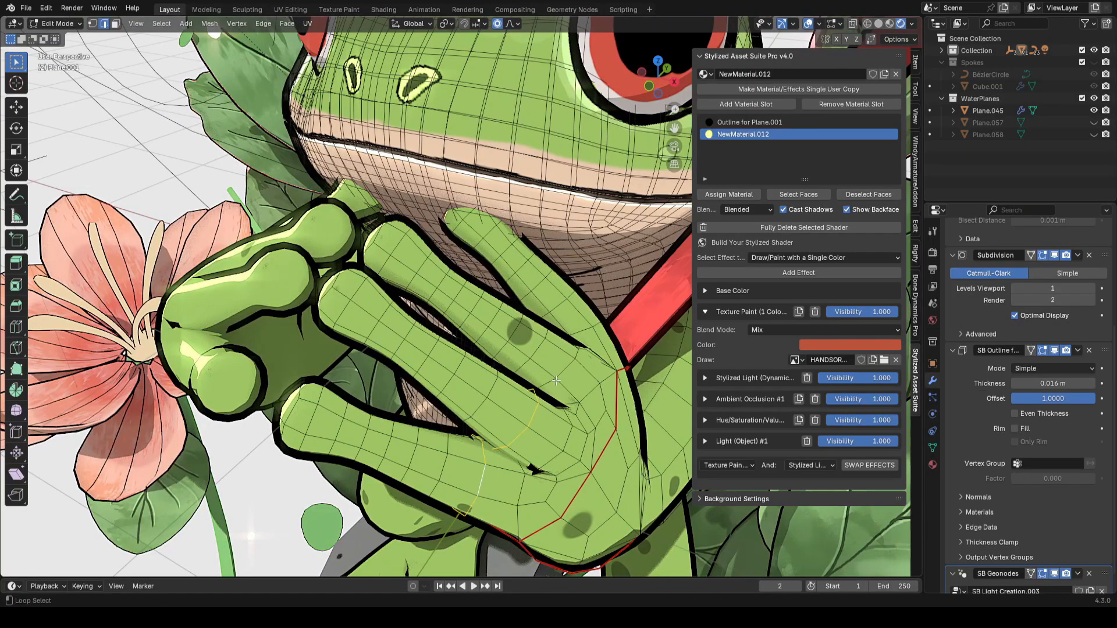
middle_drag(547, 381, 542, 453)
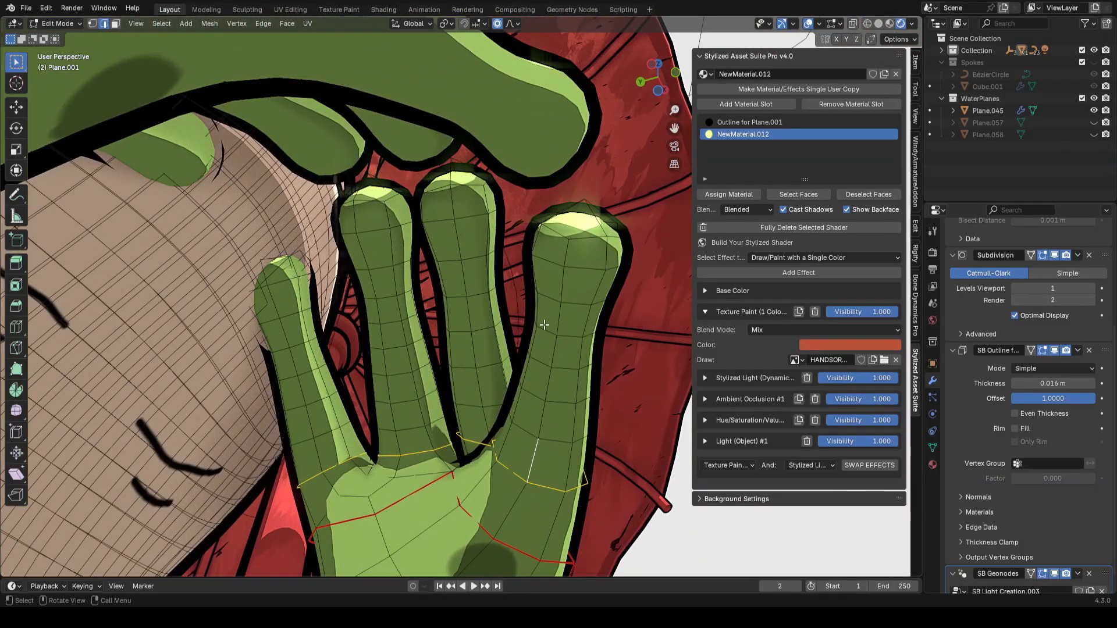
Step: Mark seams around the bases of the hand's fingers in Edit Mode
ctrl+click(561, 275)
middle_drag(578, 316, 608, 329)
middle_drag(457, 333, 506, 322)
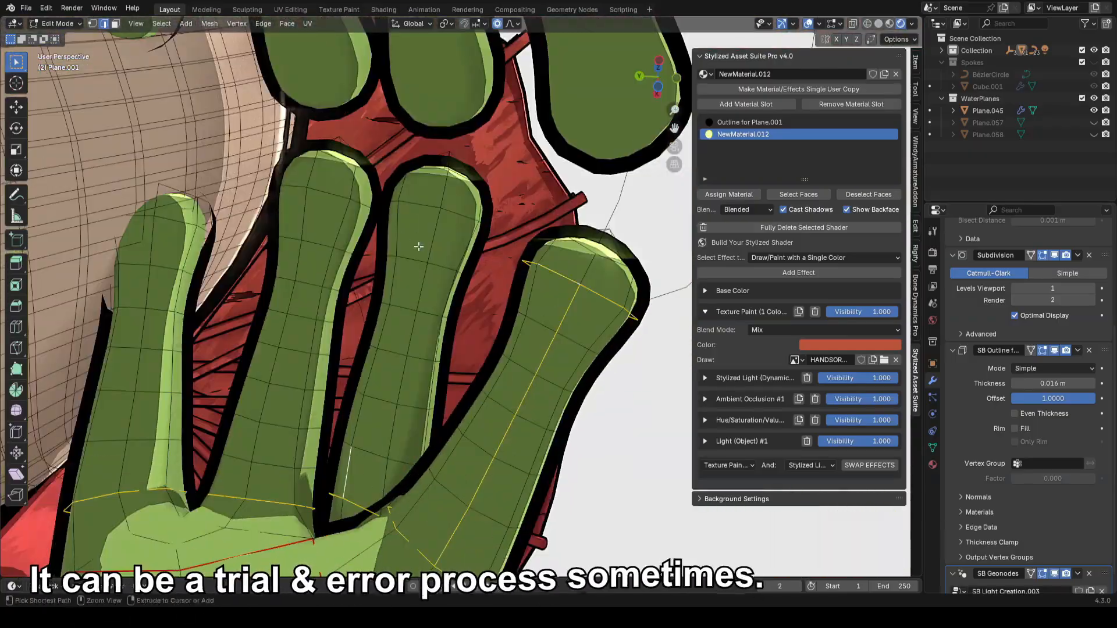
ctrl+click(398, 231)
middle_drag(418, 201, 378, 522)
ctrl+click(478, 514)
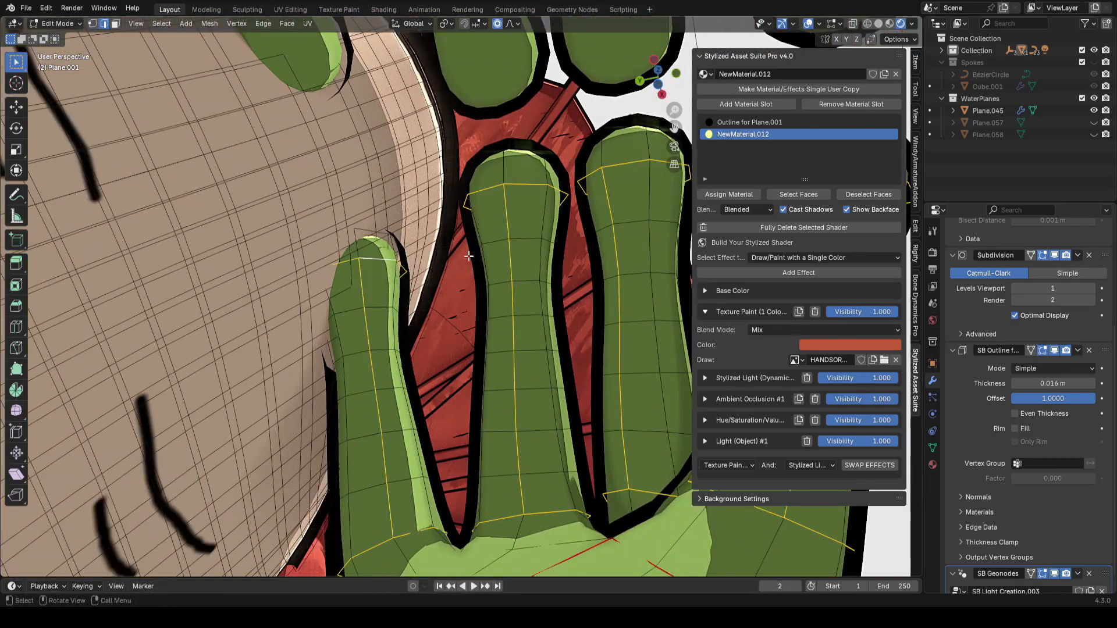
scroll(468, 256, down, 3)
middle_drag(646, 175, 404, 295)
key(3)
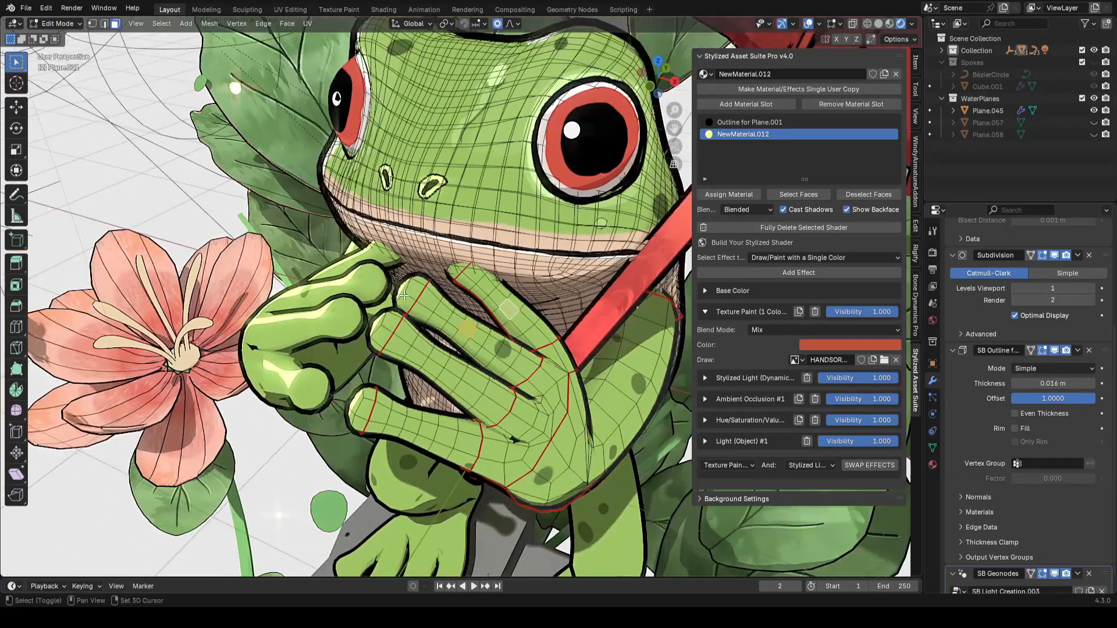
Step: Select all linked faces of the hand and unwrap them
key(ctrl+l)
middle_drag(469, 300, 582, 256)
key(u)
mouse_move(605, 243)
click(646, 242)
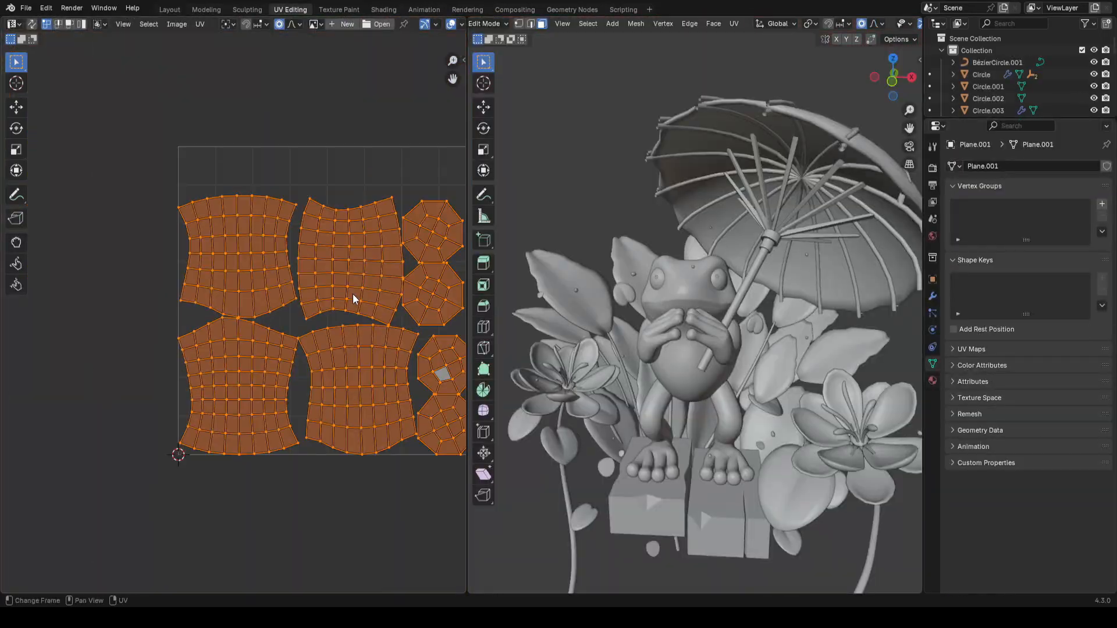
middle_drag(352, 298, 307, 330)
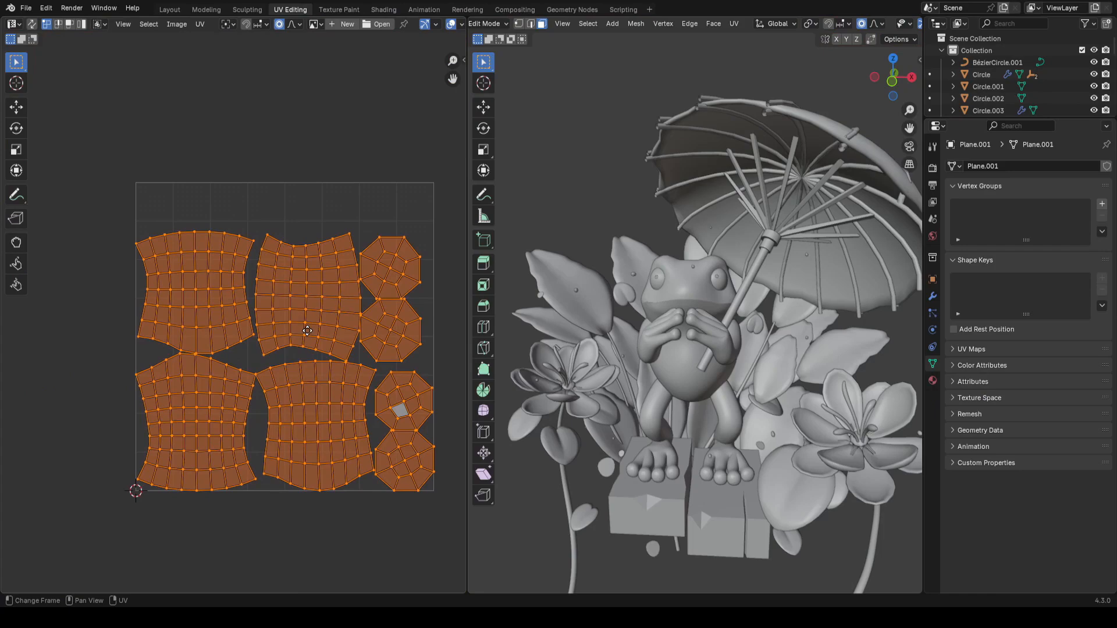
Step: Select the hand's UV islands alongside the other selected mesh's islands in the UV editor
key(g)
click(18, 331)
middle_drag(258, 276, 383, 273)
middle_drag(734, 317, 769, 278)
key(shift+alt+z)
scroll(739, 314, up, 4)
key(a)
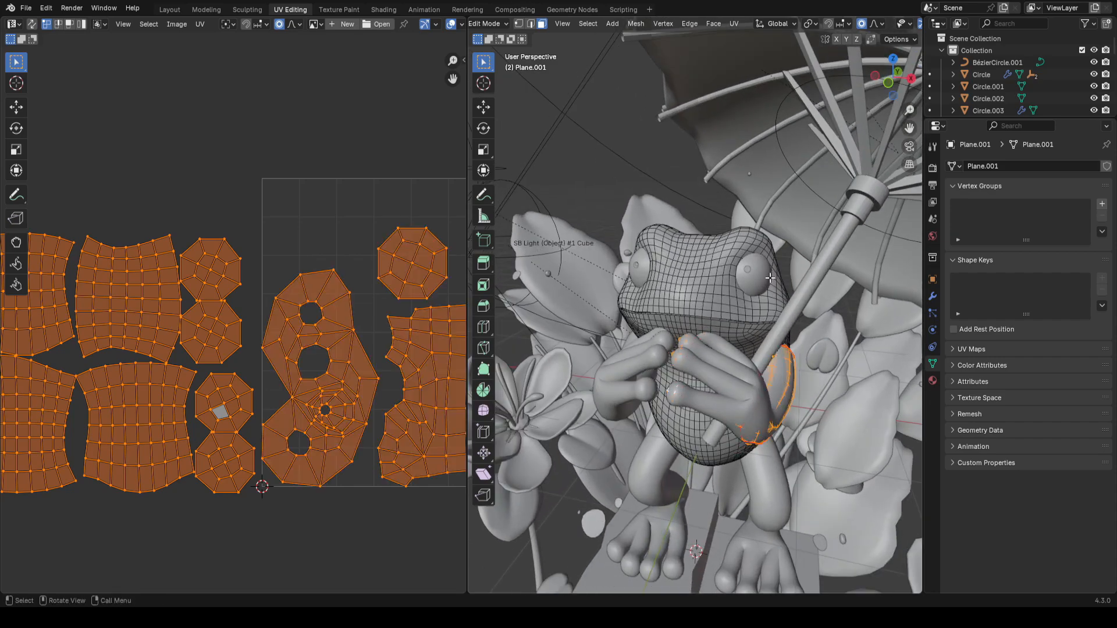
scroll(294, 399, down, 2)
drag(232, 234, 5, 522)
middle_drag(354, 337, 348, 374)
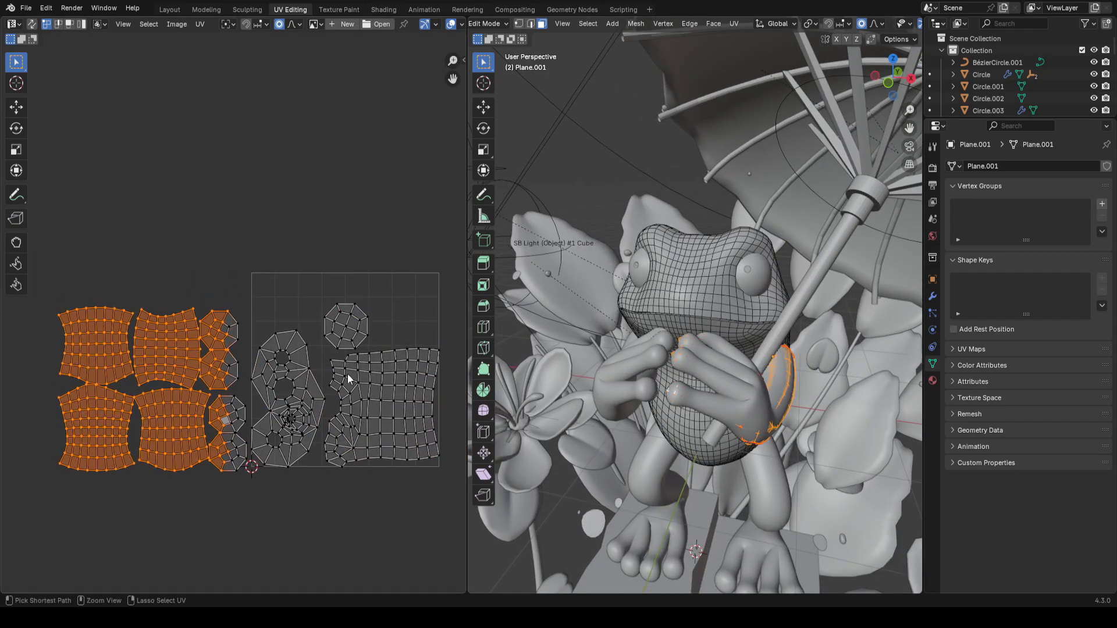
Step: Move and scale the hand's UV islands into the free space at the top-left of the UV tile
key(g)
click(425, 300)
scroll(373, 324, up, 2)
key(g)
click(436, 302)
key(s)
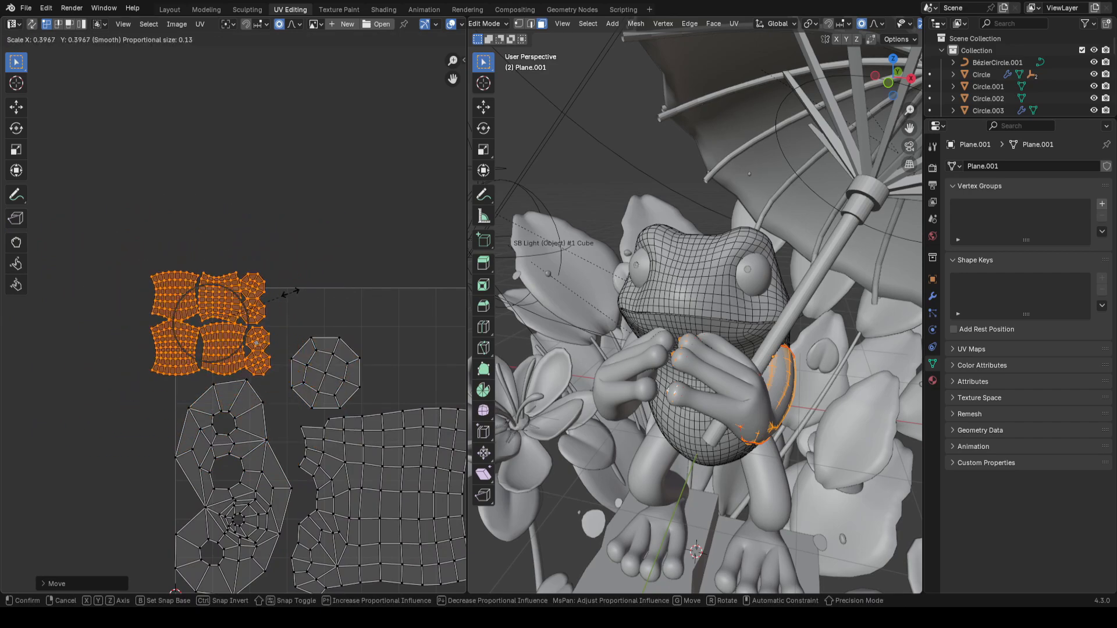
click(277, 298)
key(g)
click(294, 311)
scroll(299, 314, up, 3)
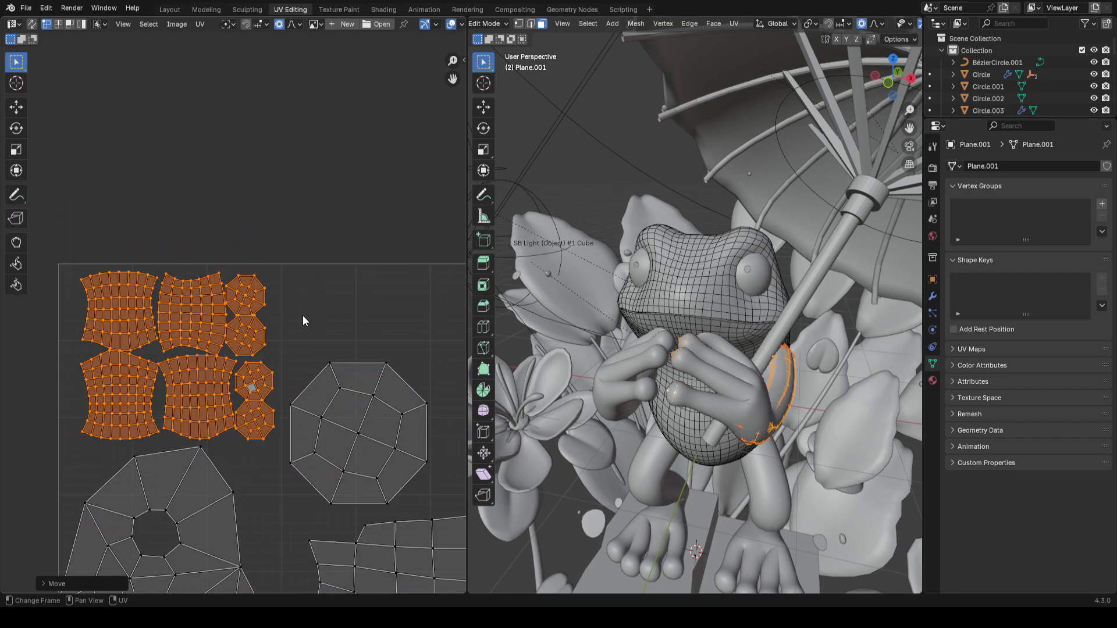
key(s)
click(307, 317)
Step: Select the fingertip UV islands and move and scale them into the free space on the tile's right
click(260, 409)
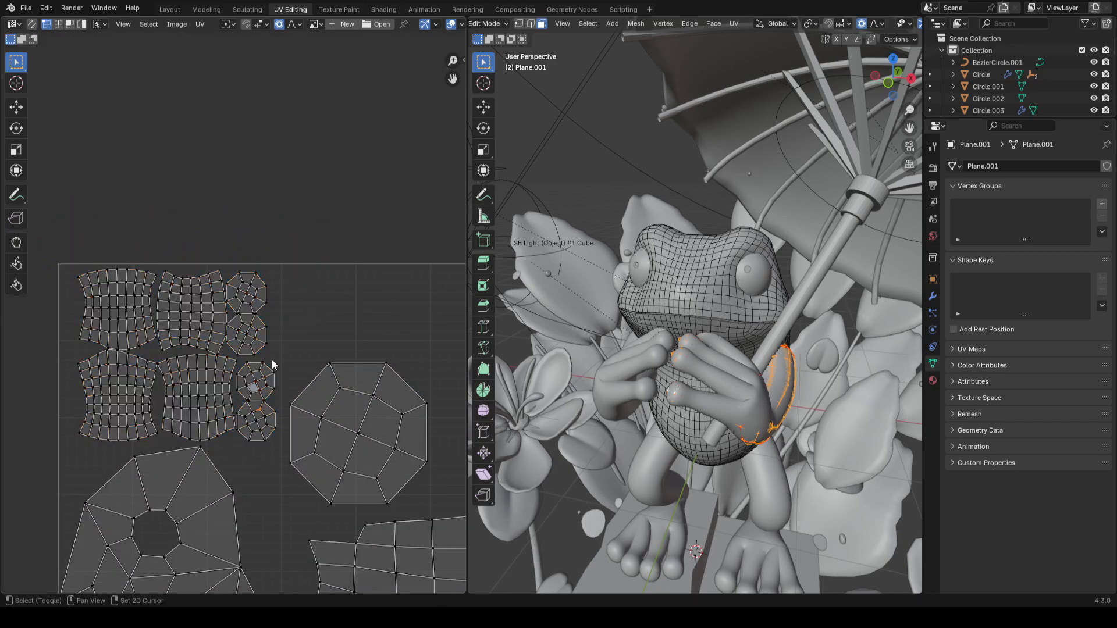
scroll(282, 312, down, 3)
key(ctrl+l)
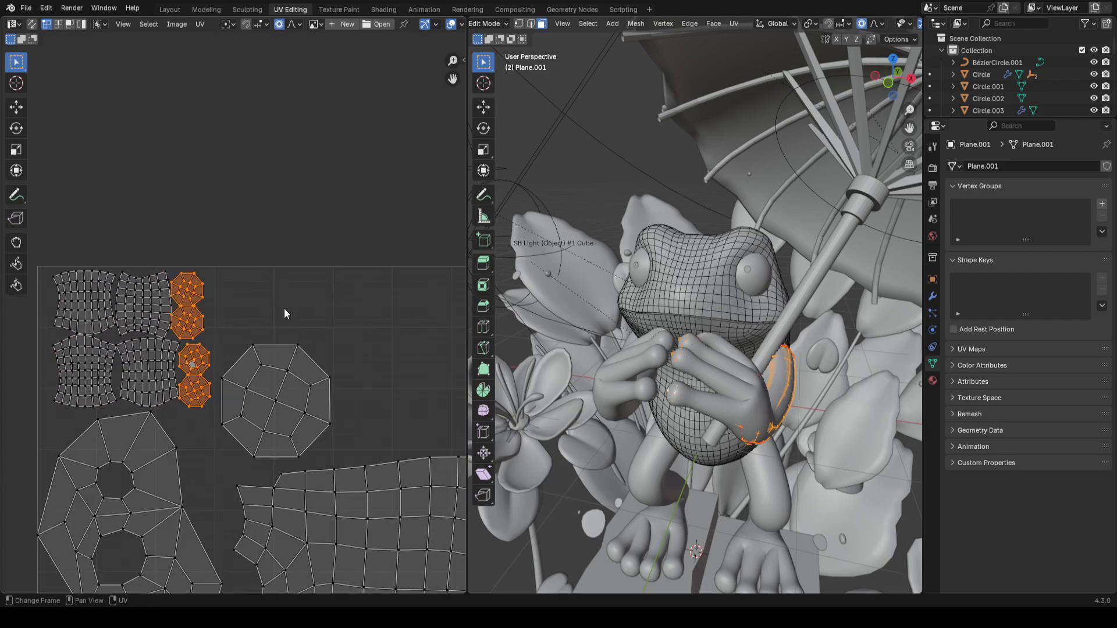
scroll(284, 312, down, 2)
key(g)
click(461, 331)
key(s)
click(448, 317)
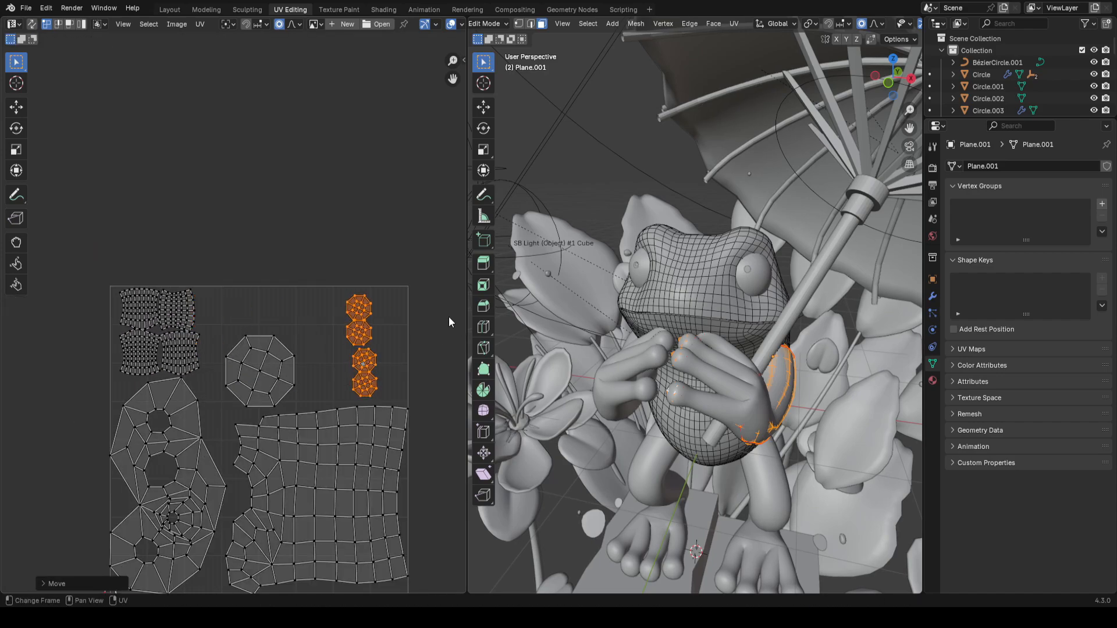
scroll(233, 323, up, 2)
middle_drag(225, 343, 243, 290)
click(180, 357)
scroll(199, 341, down, 3)
scroll(230, 307, up, 1)
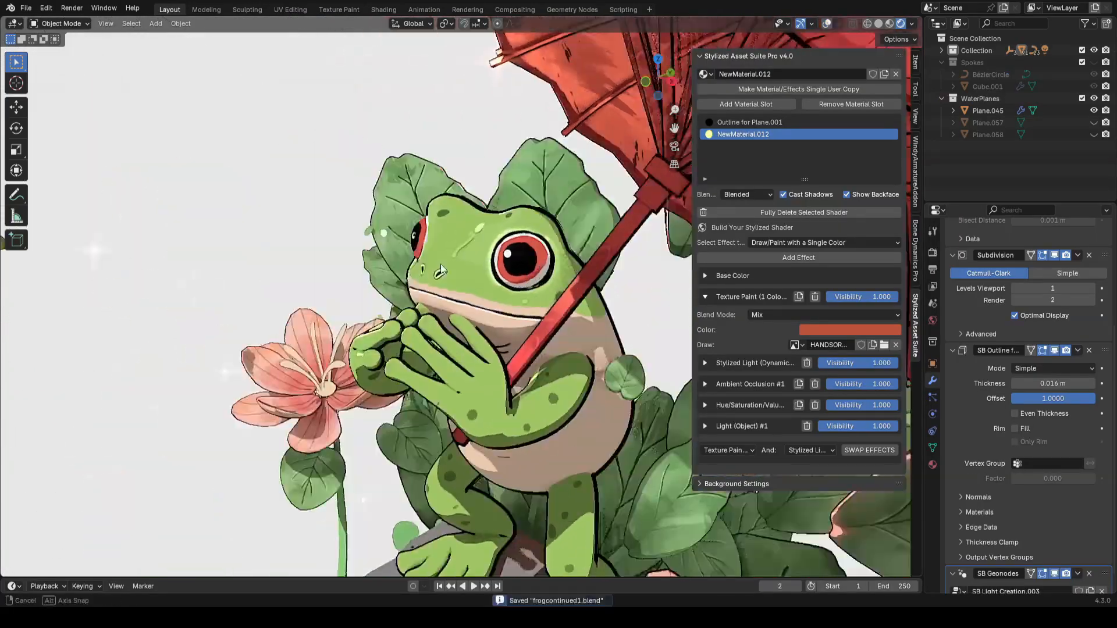
Step: Switch to the Layout workspace in Texture Paint mode and paint strokes over the hand's fingers, undoing some
mouse_move(441, 264)
middle_down()
mouse_move(507, 267)
mouse_move(568, 253)
mouse_move(550, 233)
middle_up()
click(60, 23)
click(58, 103)
scroll(550, 233, up, 4)
key(f)
click(511, 280)
drag(433, 344, 456, 369)
mouse_move(372, 371)
mouse_down()
mouse_move(386, 347)
mouse_move(346, 314)
mouse_up()
drag(432, 320, 471, 303)
mouse_move(471, 303)
middle_down()
mouse_move(414, 344)
mouse_move(472, 326)
mouse_move(494, 335)
mouse_move(573, 269)
middle_up()
key(ctrl+z)
key(ctrl+z)
key(ctrl+z)
key(ctrl+z)
key(ctrl+s)
Step: Repaint the finger strokes, undoing and redoing the last few, and save the file
drag(570, 297, 546, 264)
drag(527, 226, 468, 291)
drag(425, 320, 451, 317)
middle_drag(594, 266, 494, 340)
drag(427, 300, 375, 340)
drag(377, 373, 397, 356)
drag(407, 331, 436, 309)
key(ctrl+z)
key(ctrl+z)
key(ctrl+z)
key(ctrl+z)
mouse_move(434, 343)
middle_down()
mouse_move(487, 330)
mouse_move(454, 361)
middle_up()
key(ctrl+shift+z)
key(ctrl+s)
Step: Isolate the hands in local view and paint dark red over all the fingertips, lowering the brush strength to about 0.47
click(807, 23)
drag(419, 308, 407, 349)
drag(465, 308, 494, 349)
middle_drag(524, 326, 396, 320)
drag(431, 302, 389, 343)
drag(486, 297, 466, 326)
mouse_move(407, 331)
middle_down()
mouse_move(494, 325)
mouse_move(486, 337)
middle_up()
key(KP_Divide)
scroll(486, 337, up, 3)
drag(433, 390, 416, 418)
middle_drag(416, 419, 407, 453)
drag(408, 483, 427, 462)
middle_drag(419, 444, 509, 475)
middle_drag(489, 411, 411, 342)
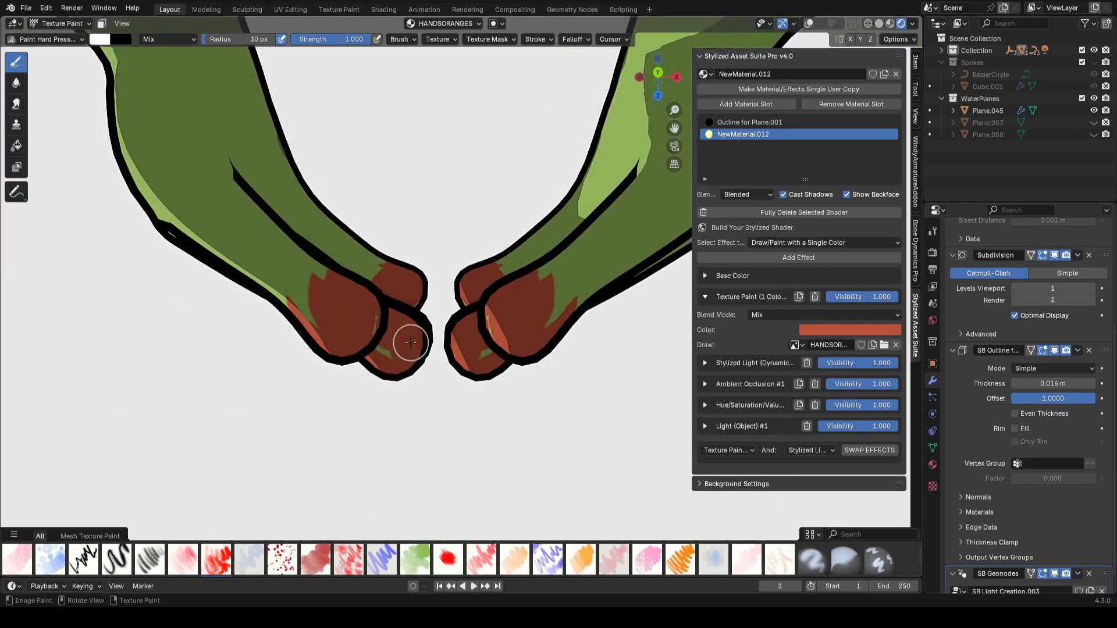
scroll(323, 285, down, 3)
middle_drag(323, 285, 333, 284)
mouse_move(371, 230)
middle_down()
mouse_move(473, 250)
mouse_move(497, 277)
mouse_move(506, 174)
middle_up()
scroll(474, 250, down, 3)
scroll(506, 174, up, 4)
scroll(464, 381, down, 4)
key(shift+f)
key(ctrl+s)
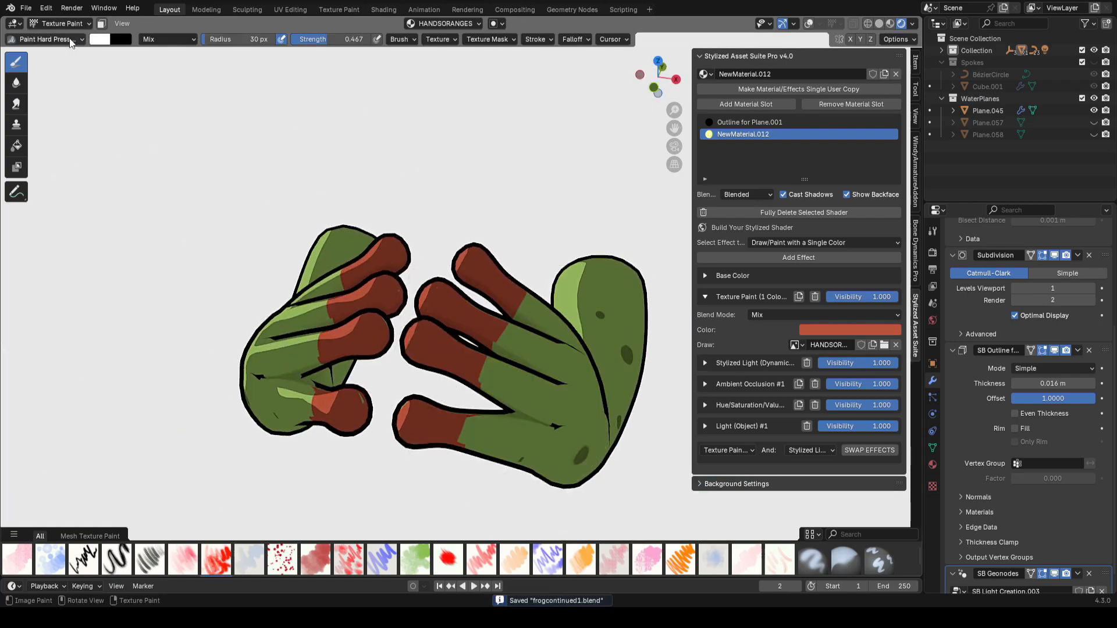
Step: Switch to the Paint Soft brush and blend soft strokes over the finger bases with about 56 px radius and 0.145 strength
click(68, 41)
middle_drag(464, 382, 503, 370)
key(shift+f)
click(527, 279)
drag(520, 317, 479, 381)
key(f)
click(567, 302)
mouse_move(573, 324)
middle_down()
mouse_move(518, 154)
mouse_move(465, 233)
middle_up()
drag(402, 407, 345, 427)
drag(386, 148, 453, 123)
key(shift+f)
click(541, 371)
scroll(541, 371, down, 2)
mouse_move(541, 371)
middle_down()
mouse_move(465, 326)
mouse_move(551, 420)
middle_up()
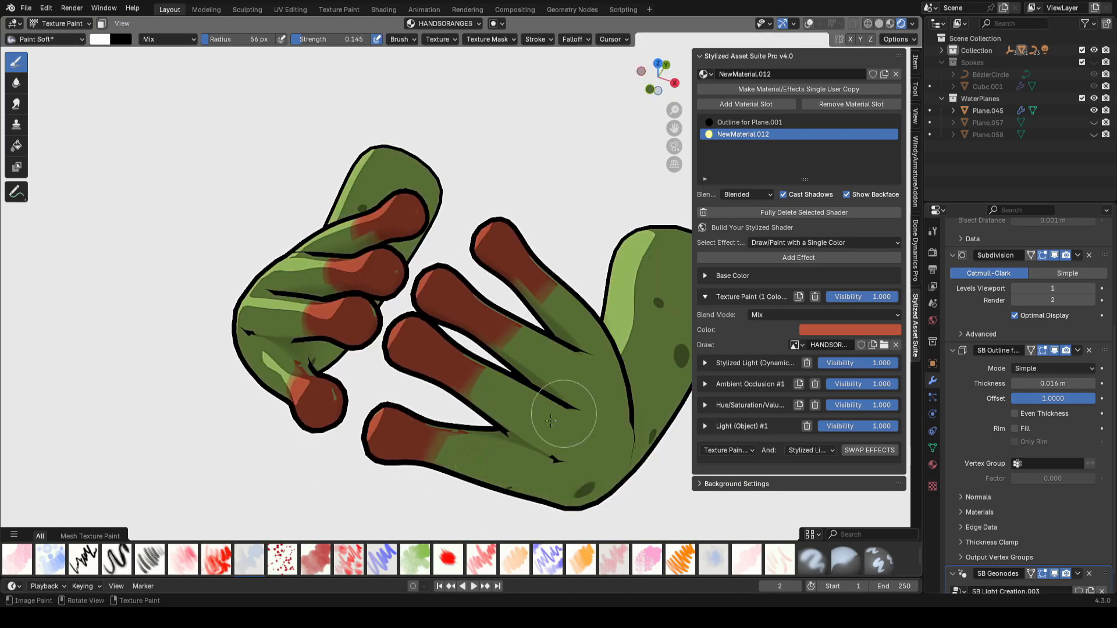
Step: Smear the colour transitions on the fingers from the front view and save the file
click(16, 103)
key(ctrl+s)
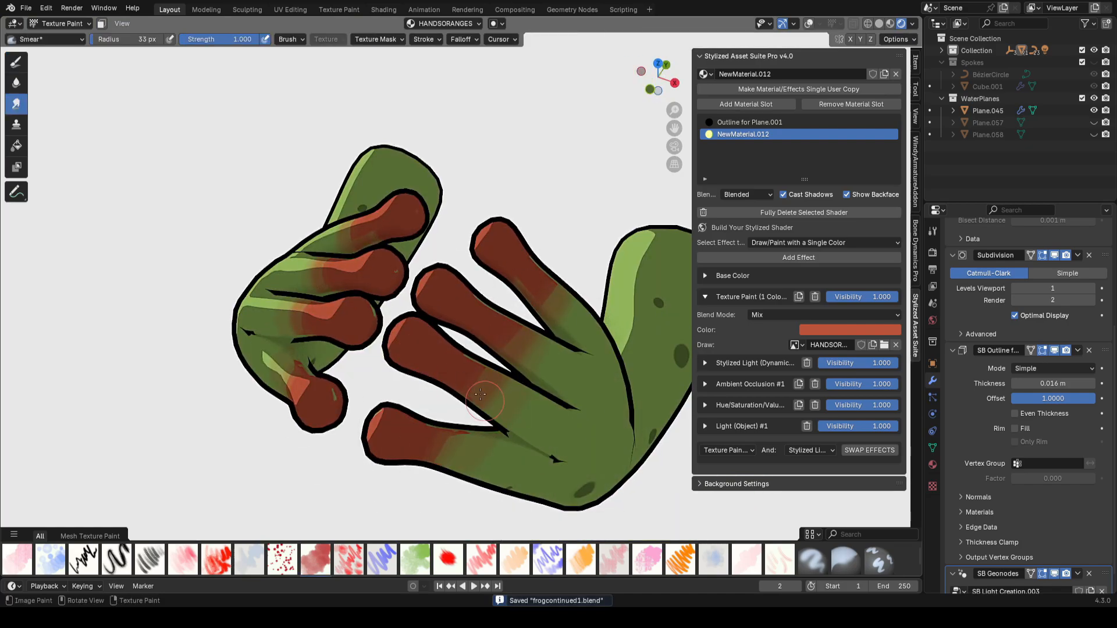
key(KP_1)
middle_drag(490, 381, 586, 354)
scroll(586, 354, down, 2)
key(ctrl+s)
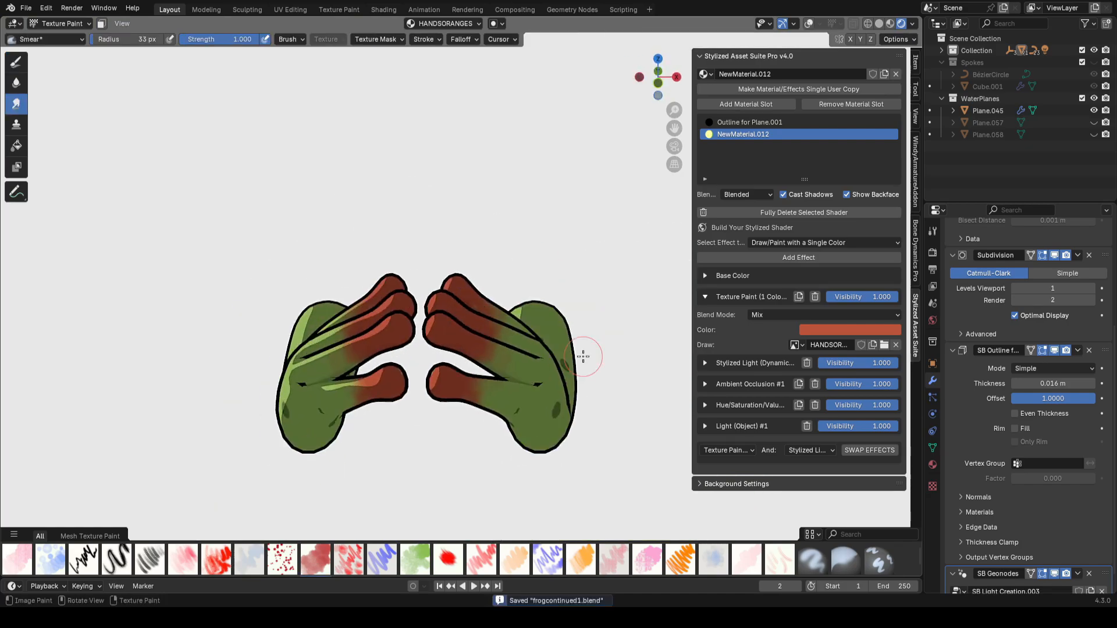
Step: Exit local view and adjust the brightness of the Texture Paint effect's colour
key(KP_Divide)
scroll(594, 356, down, 2)
scroll(557, 319, up, 2)
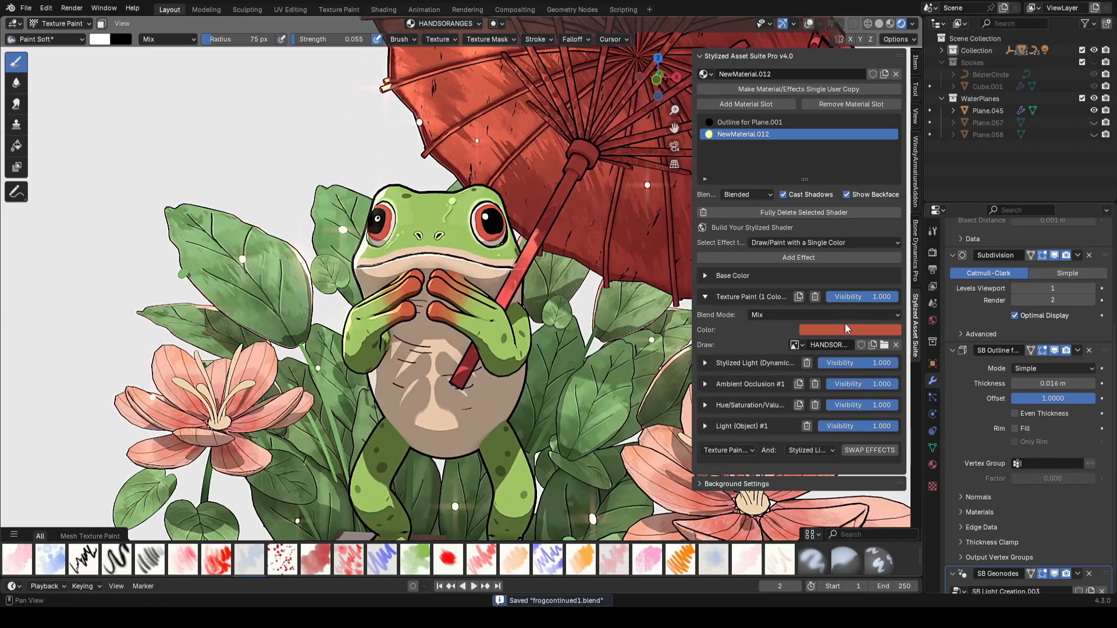
click(845, 329)
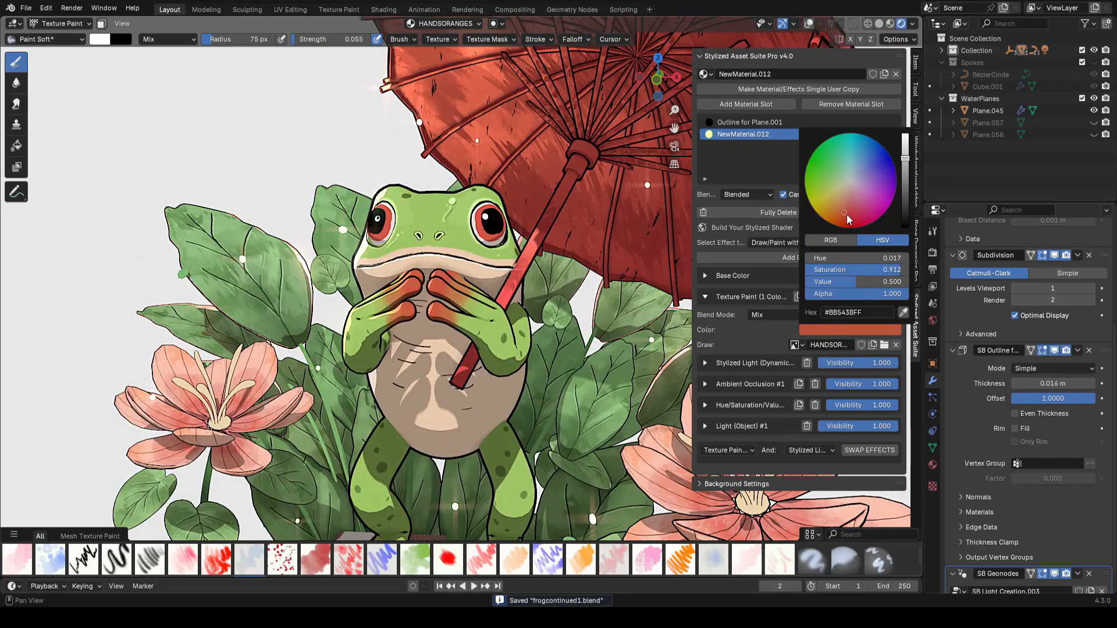
drag(905, 158, 905, 148)
ctrl+middle_drag(557, 284, 556, 309)
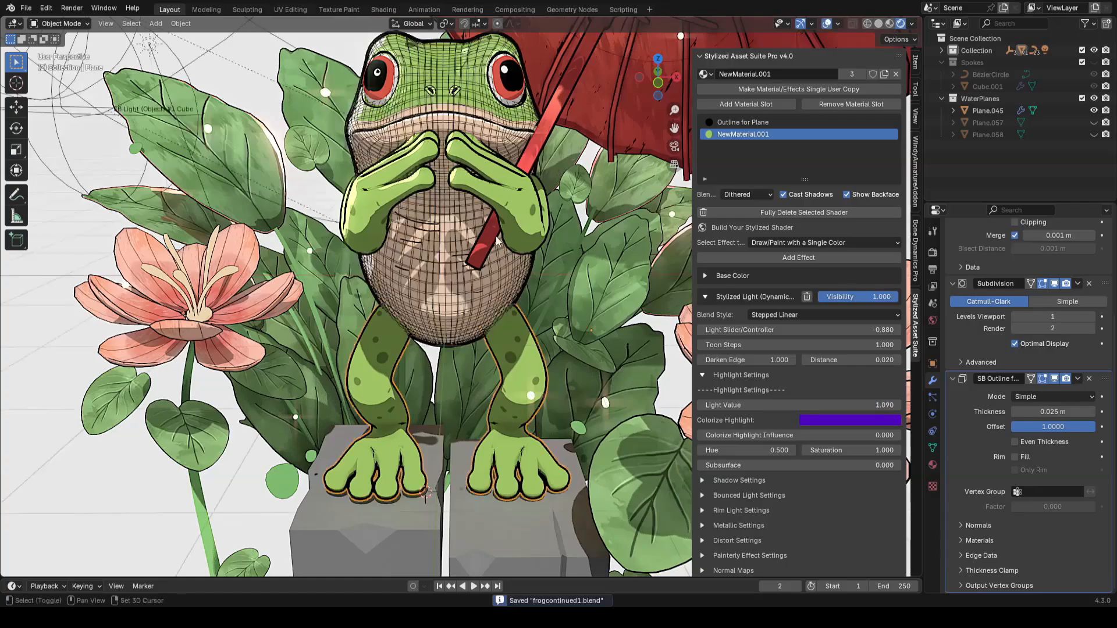
middle_drag(496, 236, 500, 362)
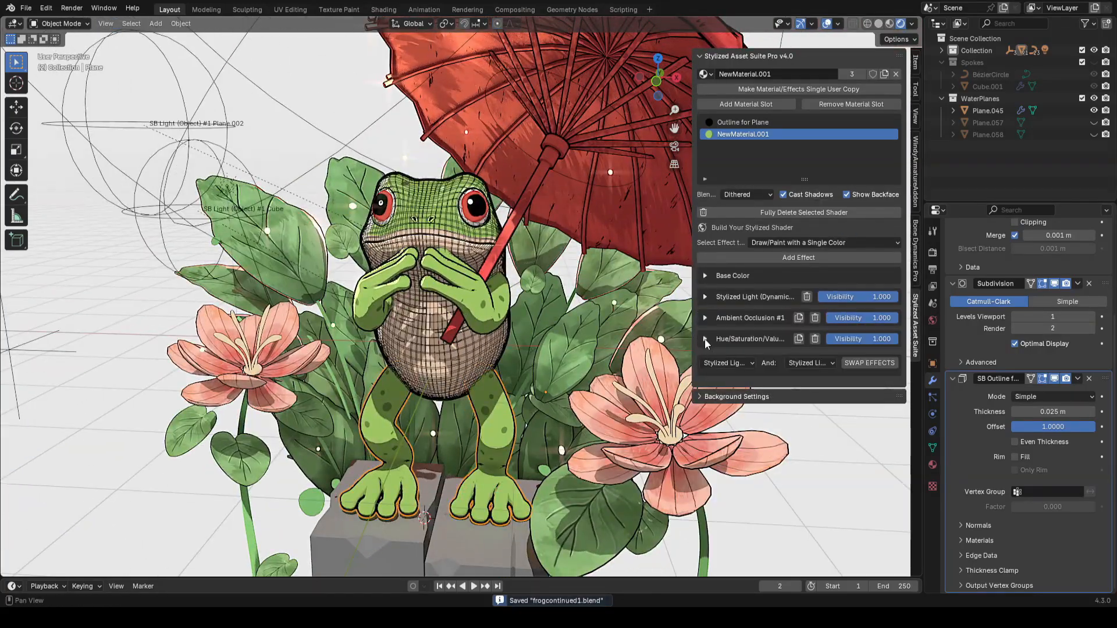
Step: Add a Hue/Saturation/Value effect to the frog body's material
click(825, 242)
click(760, 324)
click(798, 257)
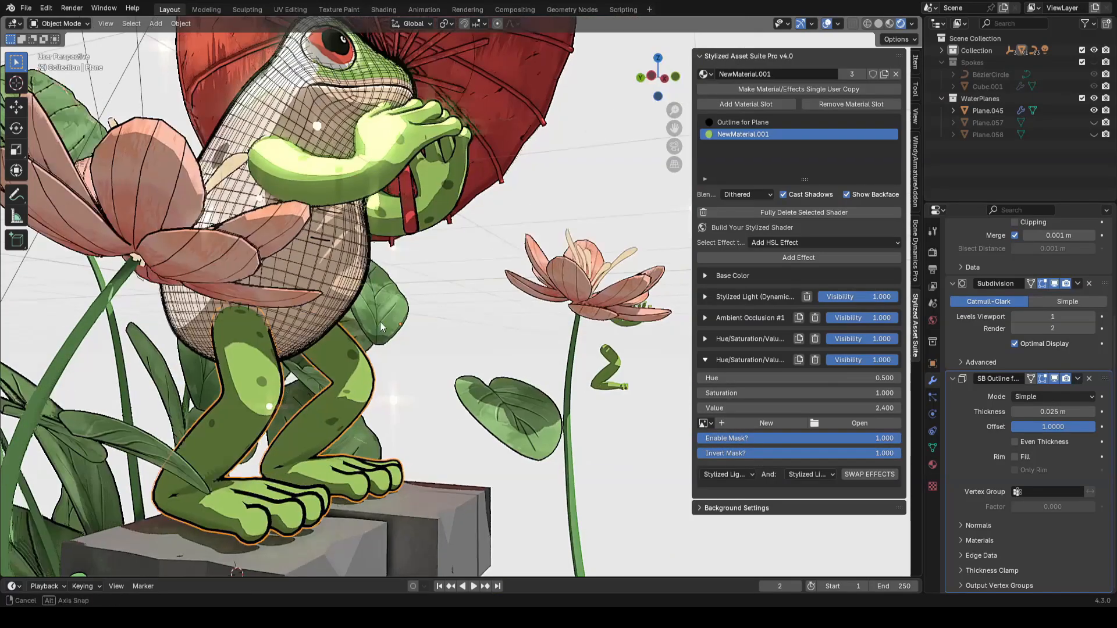
Step: Mark seams around the bases of the toes on the frog's foot and save the file
scroll(465, 422, down, 6)
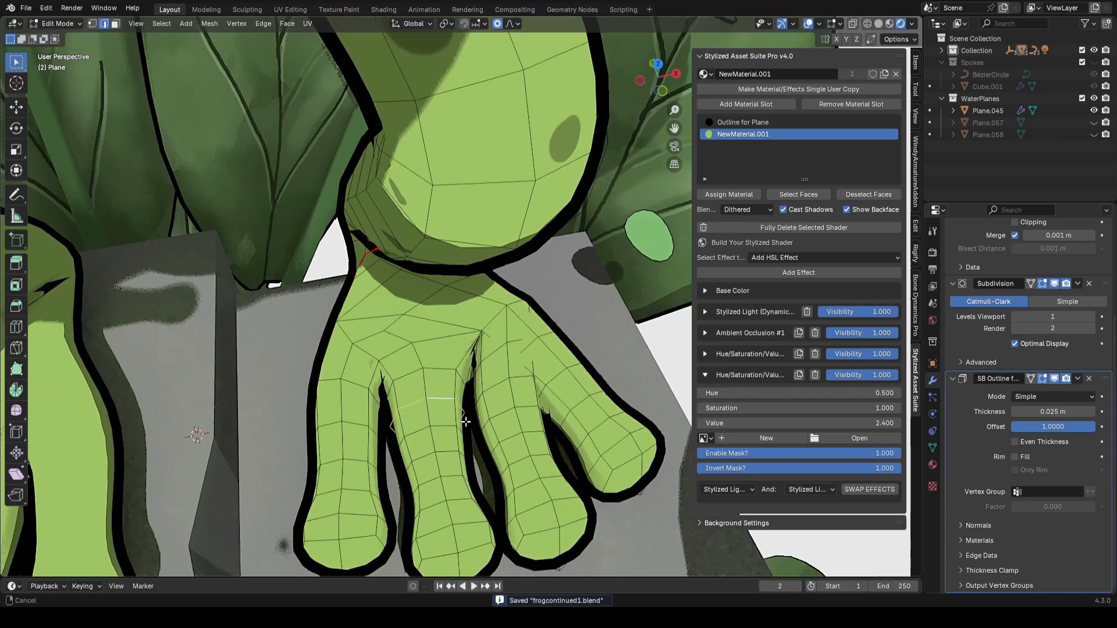
middle_drag(465, 421, 456, 426)
alt+shift+click(368, 407)
middle_drag(536, 379, 532, 387)
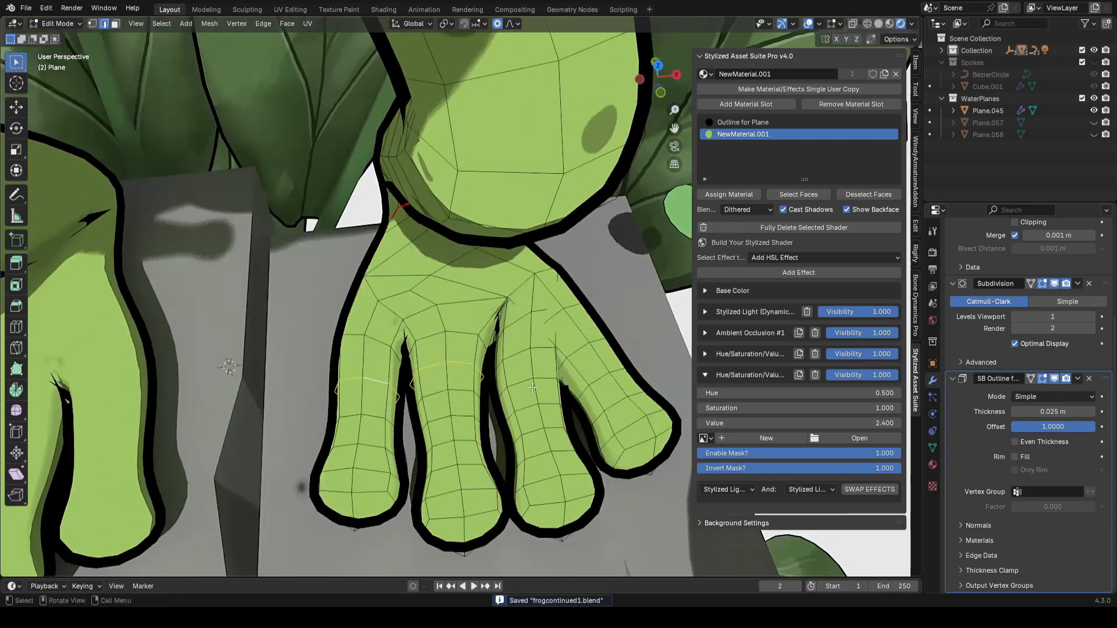
middle_drag(581, 345, 512, 401)
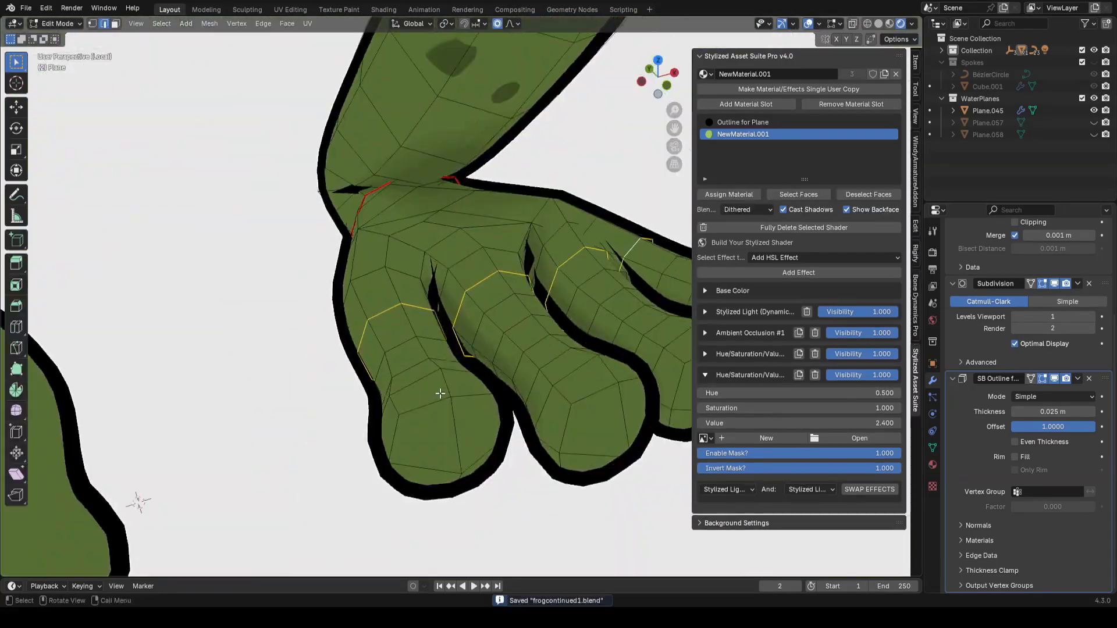
middle_drag(438, 391, 420, 468)
shift+click(538, 372)
ctrl+click(420, 469)
middle_drag(462, 410, 496, 386)
ctrl+click(491, 448)
middle_drag(491, 449, 466, 456)
scroll(466, 456, down, 5)
middle_drag(498, 364, 574, 381)
key(ctrl+e)
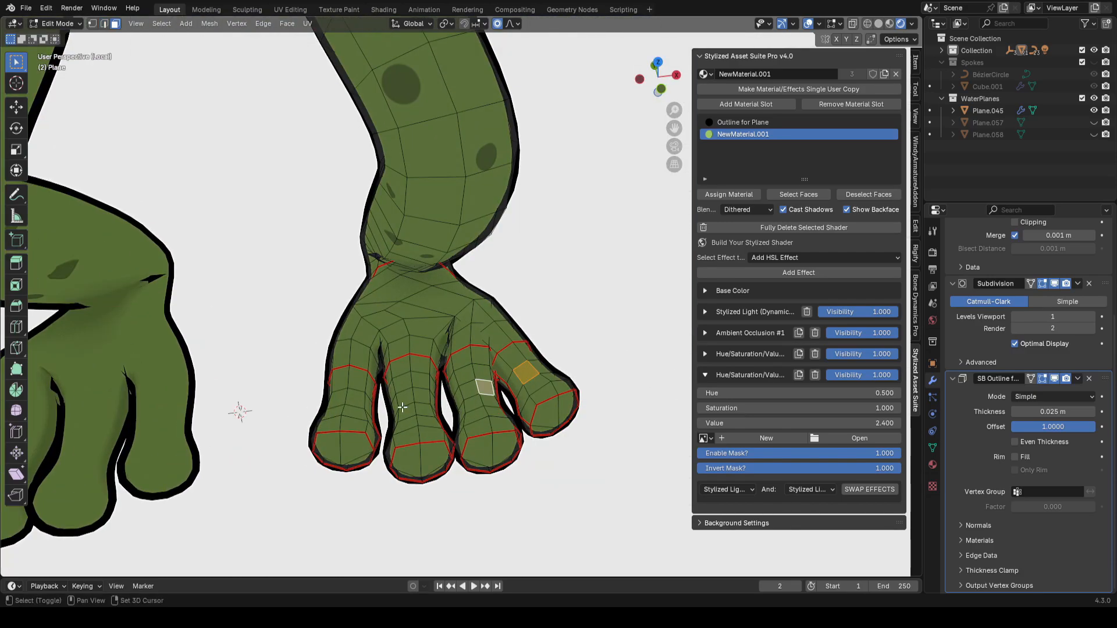
key(ctrl+s)
Step: Select the foot's linked faces and unwrap them with the Angle Based method
key(ctrl+l)
key(u)
mouse_move(529, 382)
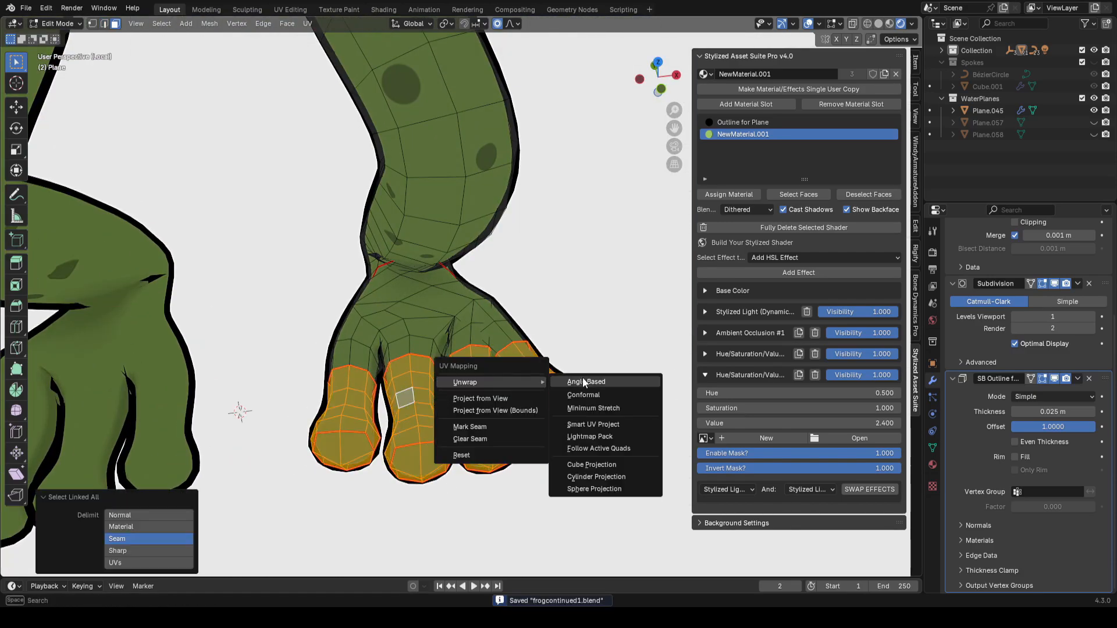
click(586, 381)
middle_drag(581, 379, 588, 410)
Step: Arrange the foot's unwrapped UV islands in the UV Editor, selecting, scaling and moving them into free texture space, and save
click(290, 10)
scroll(349, 289, down, 4)
key(g)
click(159, 327)
key(ctrl+s)
scroll(145, 371, down, 1)
ctrl+right_drag(196, 236, 97, 467)
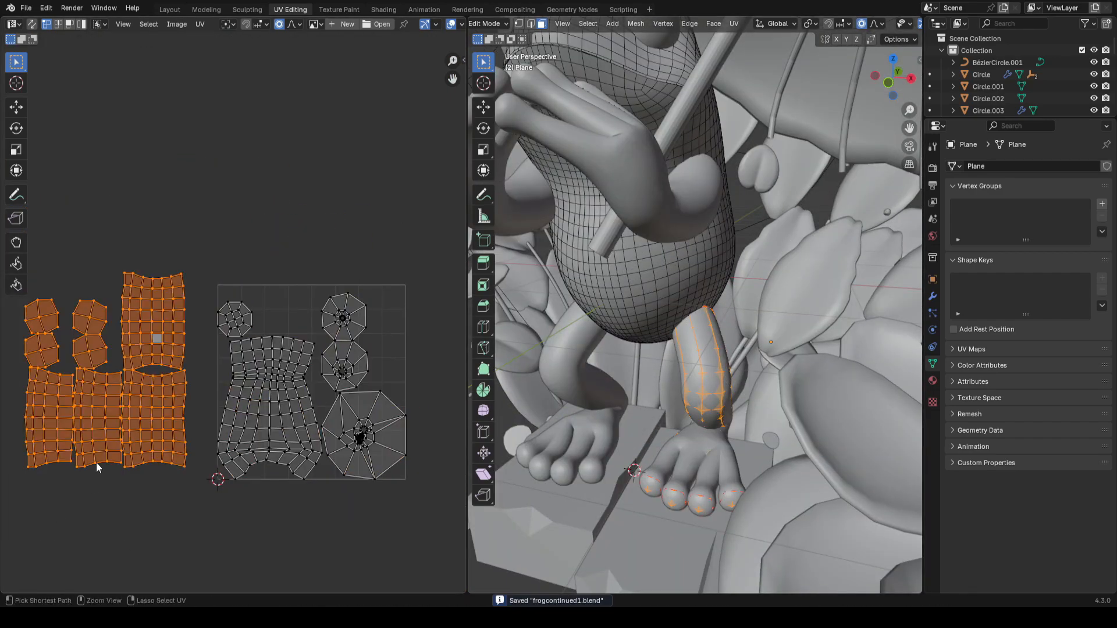
key(s)
click(215, 399)
scroll(262, 361, up, 2)
key(g)
click(308, 363)
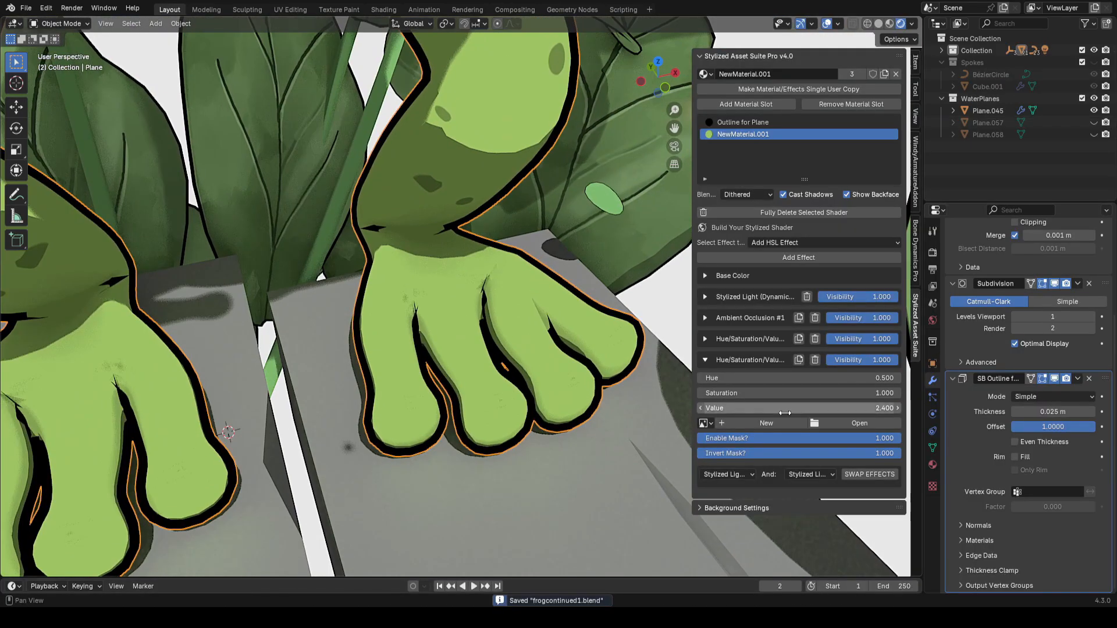
Step: Create a new 1024 px mask image named footbrights for the Hue/Saturation/Value effect and save the file
click(763, 423)
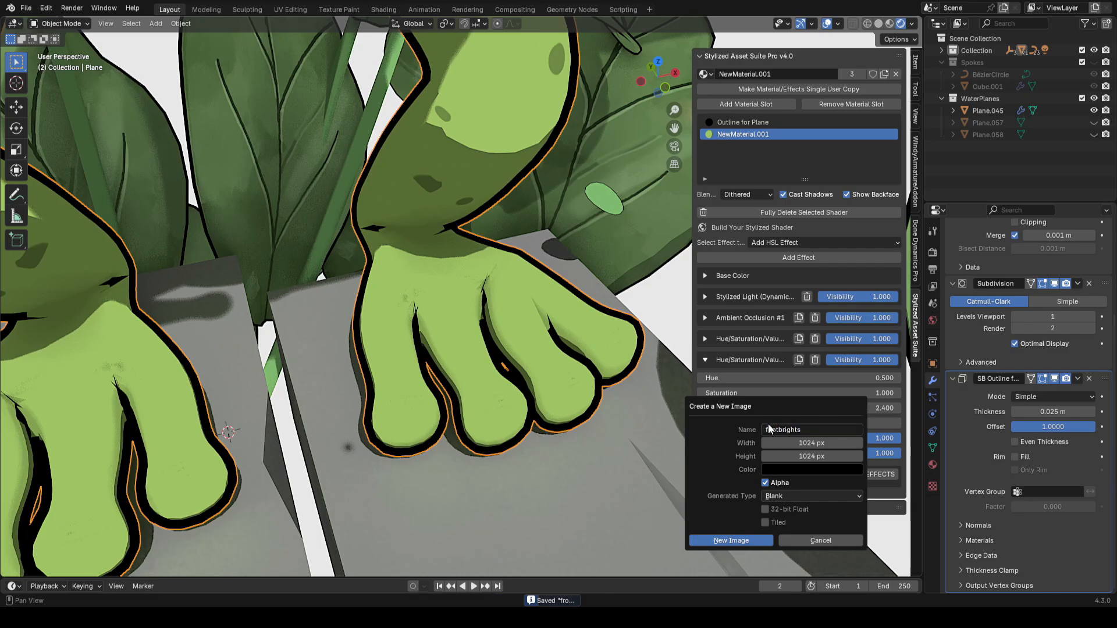
click(819, 444)
click(732, 540)
key(ctrl+s)
Step: Switch the frog body to Texture Paint mode and make footbrights the active paint image
click(60, 24)
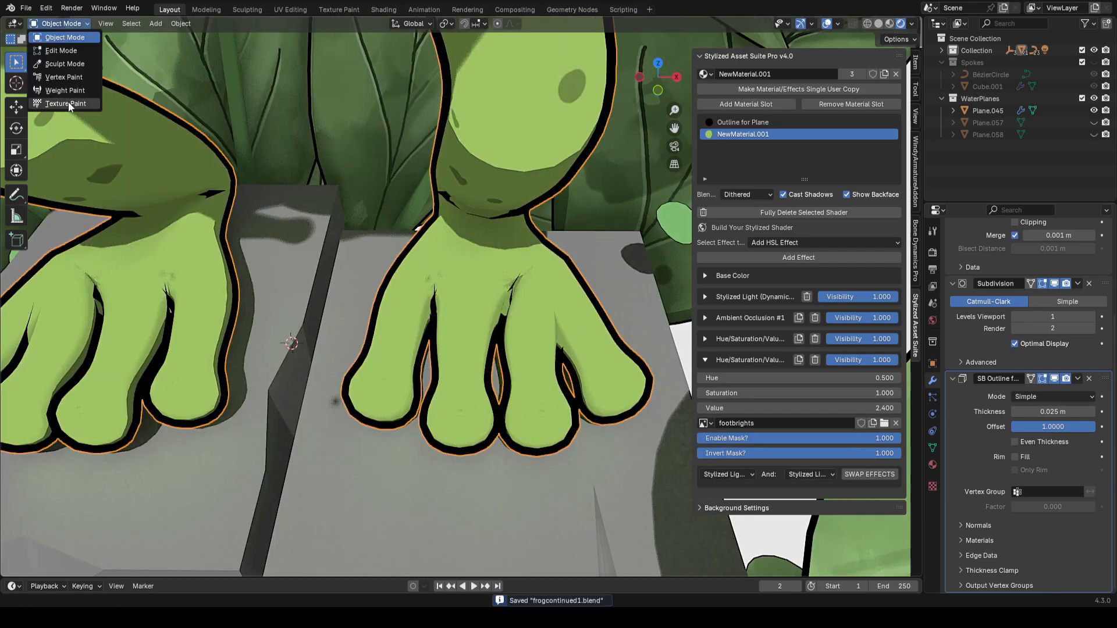
click(70, 106)
click(446, 23)
click(446, 135)
key(shift+f)
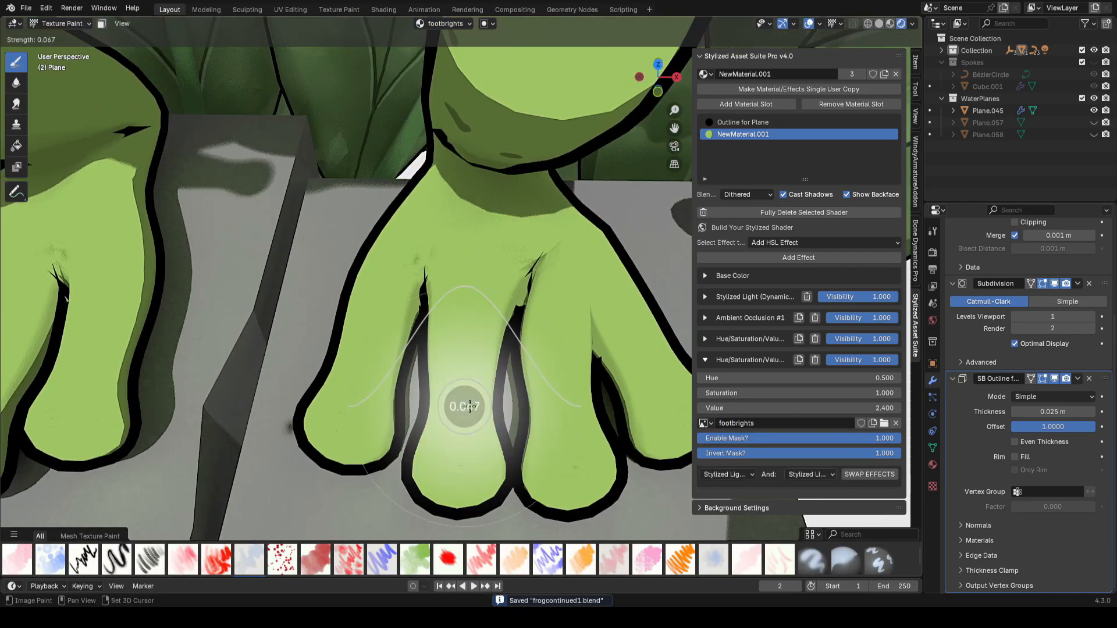
key(Escape)
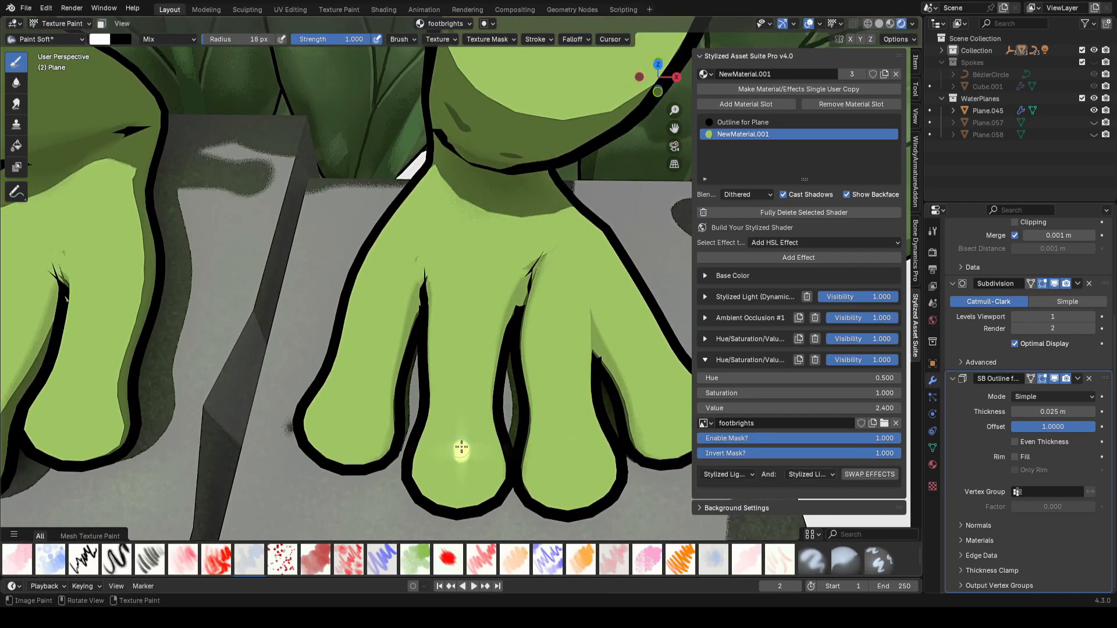
Step: Paint bright highlight streaks down the foot's toes with a brush radius of about 10 px and save
drag(468, 303, 468, 298)
middle_drag(469, 300, 462, 308)
key(f)
click(478, 429)
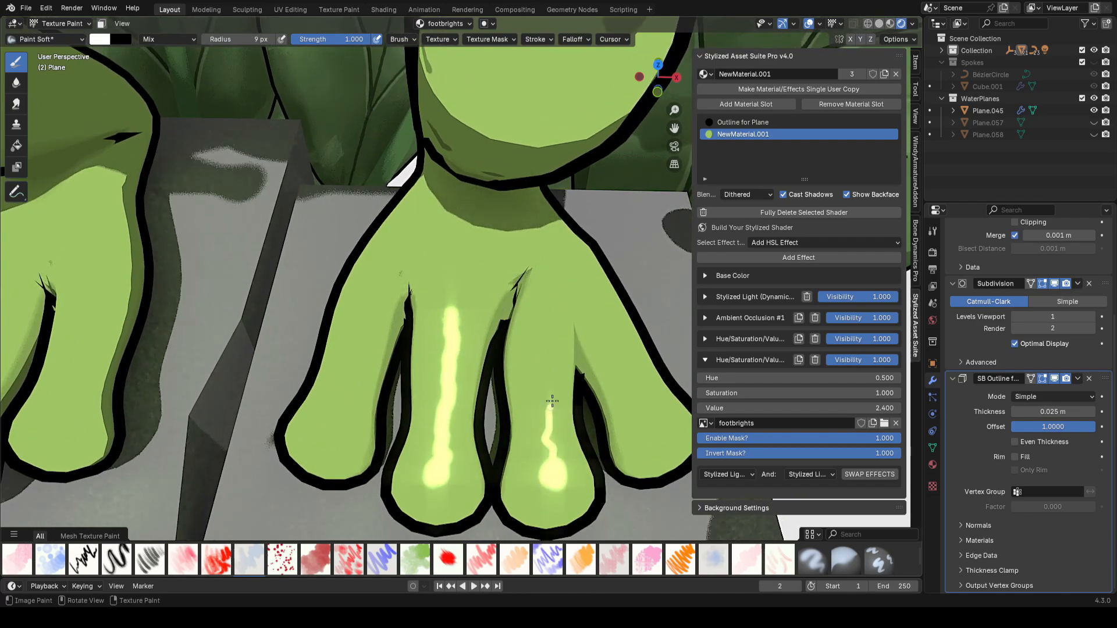
drag(552, 400, 541, 329)
middle_drag(540, 329, 465, 355)
drag(536, 466, 541, 461)
key(f)
click(540, 463)
drag(410, 452, 414, 433)
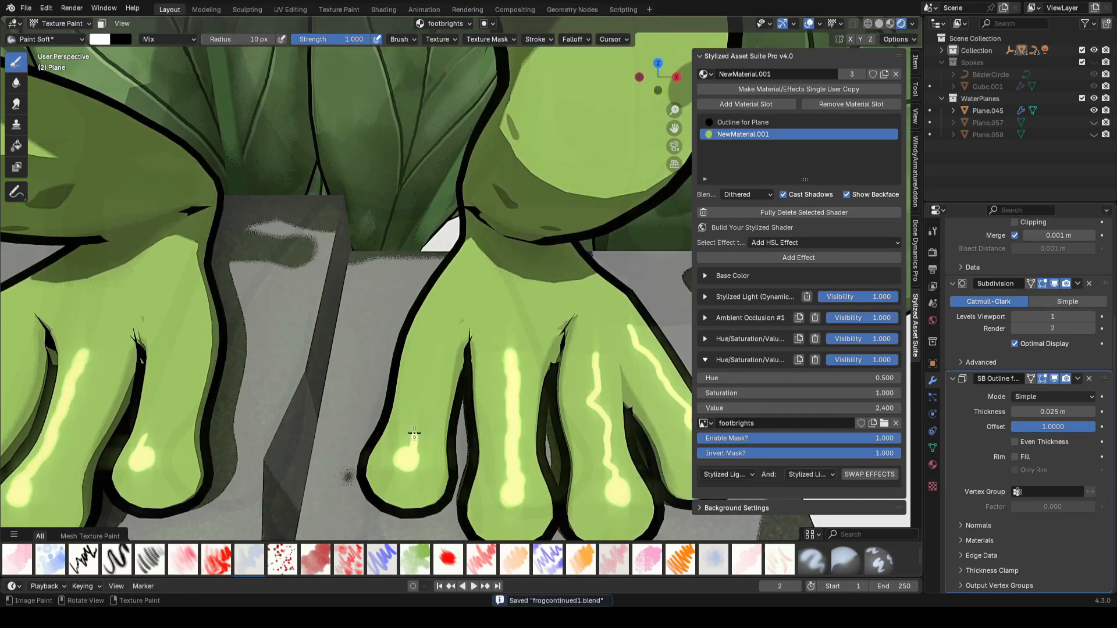
key(ctrl+s)
Step: Lower the brush strength to about 0.3 and paint softer highlights onto the other foot's toes
middle_drag(531, 390, 472, 342)
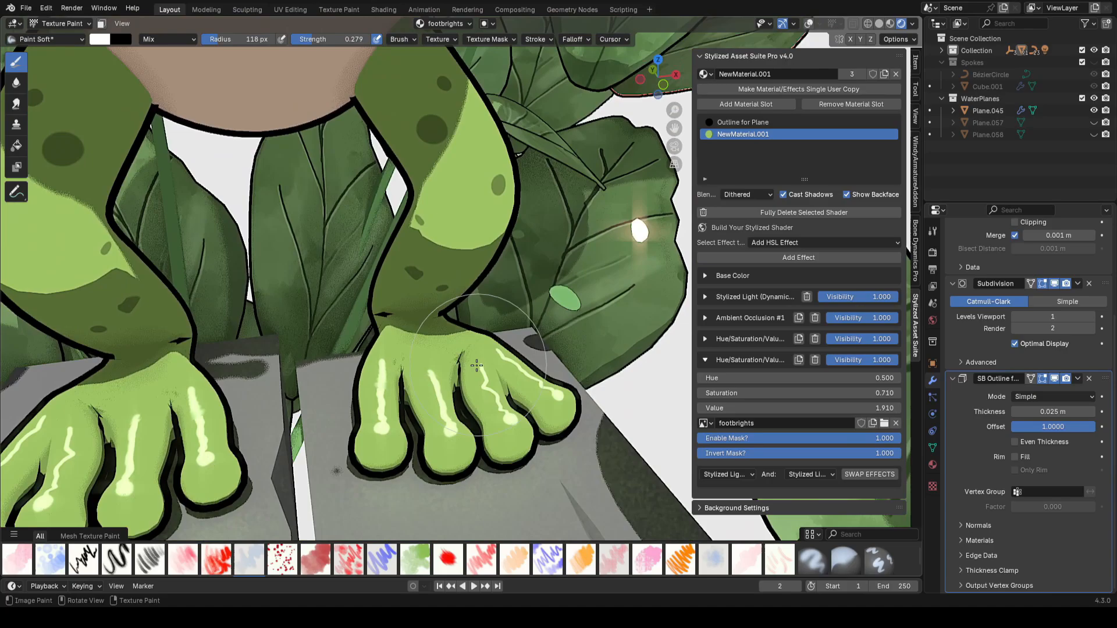
key(f)
ctrl+middle_drag(504, 331, 512, 419)
shift+middle_drag(562, 256, 562, 383)
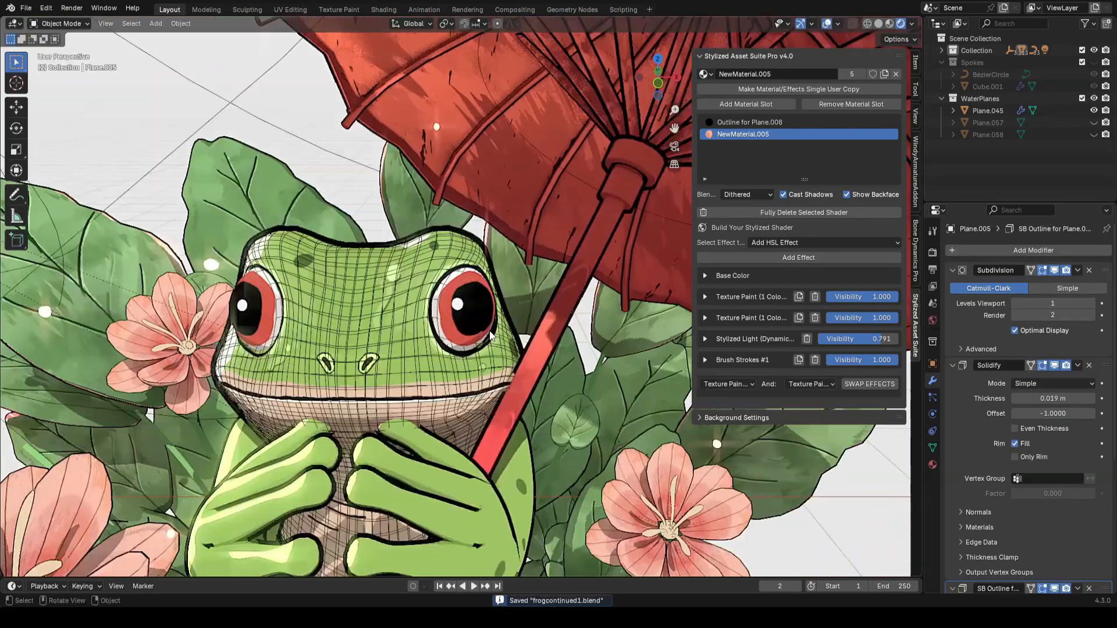
Step: Enter Texture Paint mode on the frog's eye and set the brush colour to white
key(Tab)
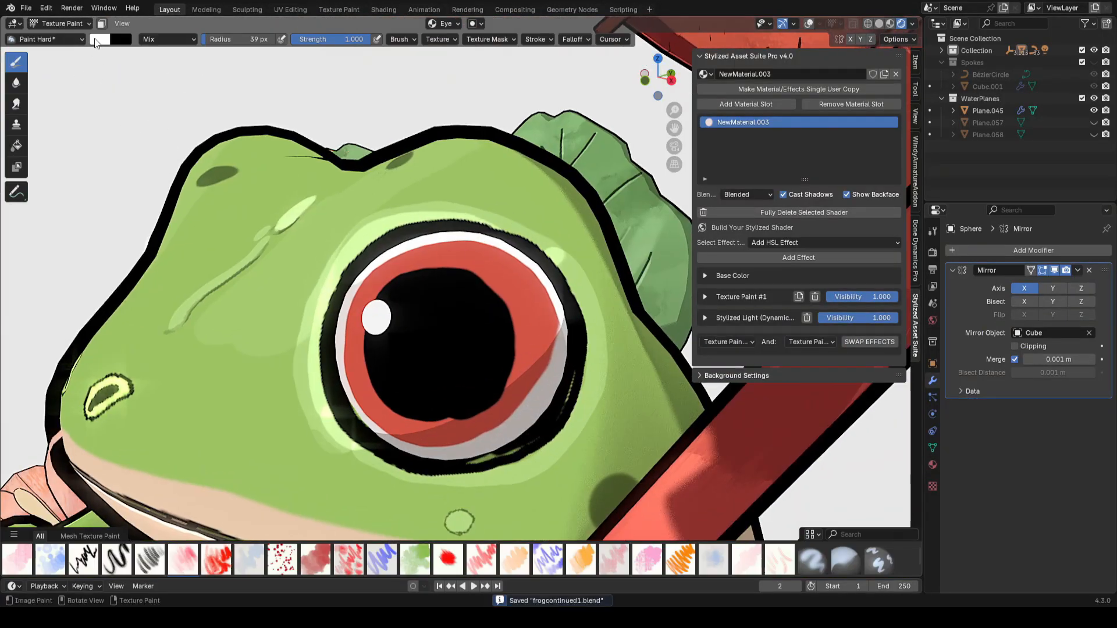
click(98, 40)
click(198, 221)
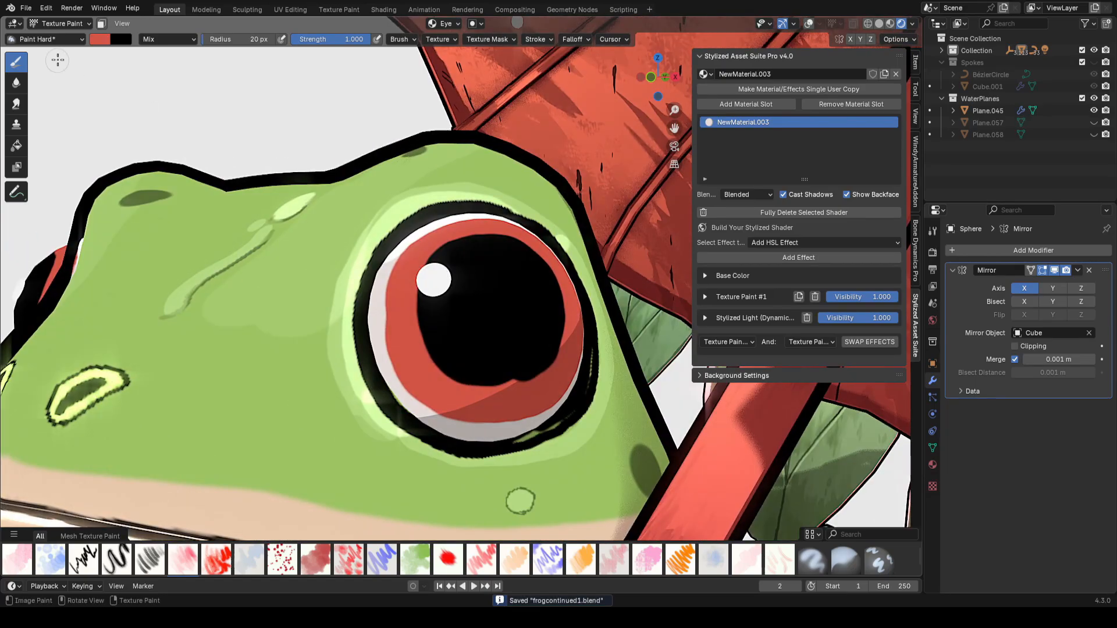
click(100, 39)
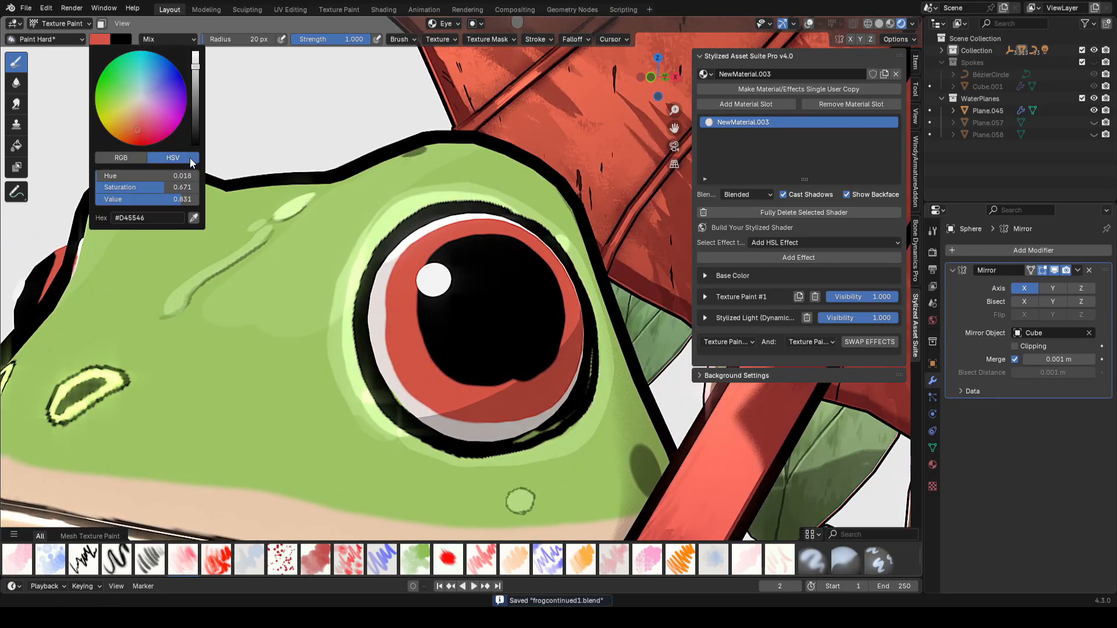
drag(196, 66, 195, 52)
Step: Paint white highlights along the inner edge of the eye's red iris and save
middle_drag(378, 273, 366, 317)
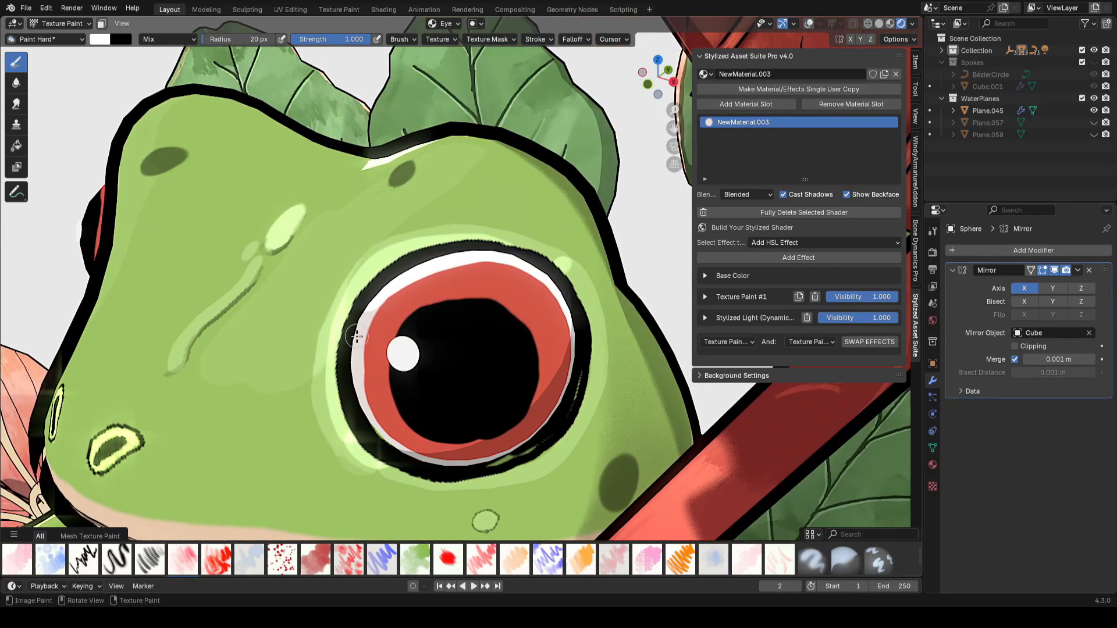
middle_drag(397, 265, 445, 376)
key(ctrl+s)
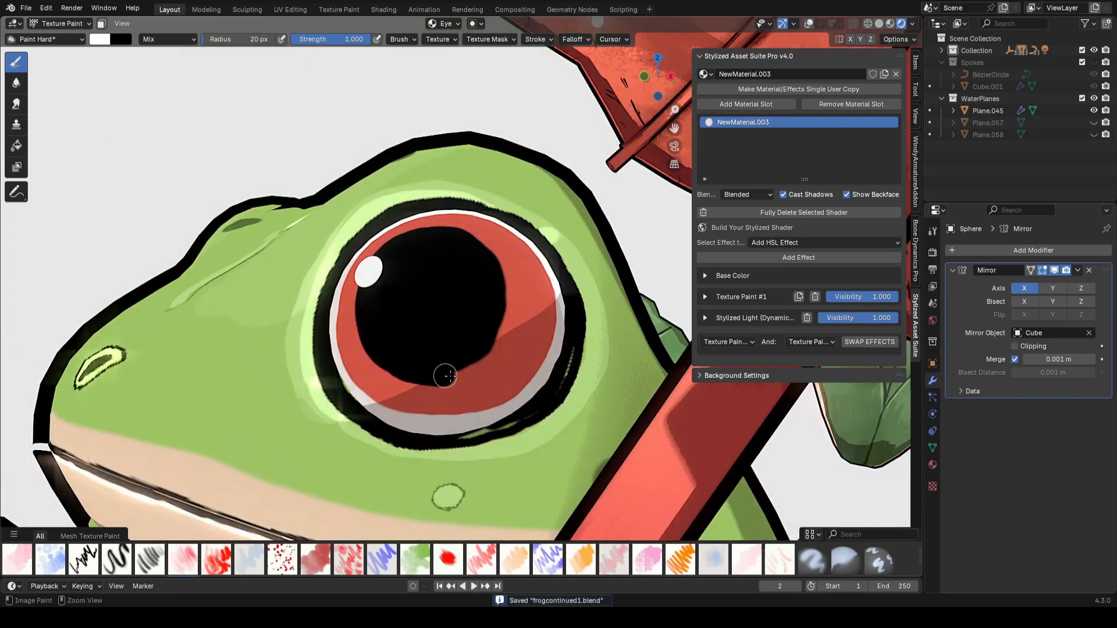
middle_drag(511, 309, 413, 293)
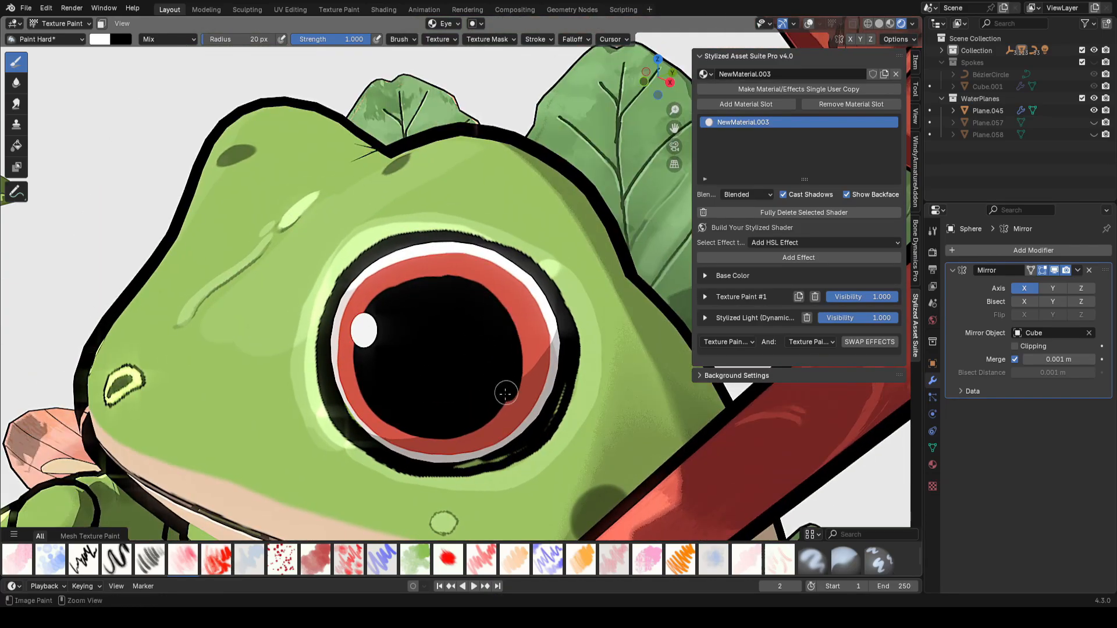
scroll(505, 393, down, 8)
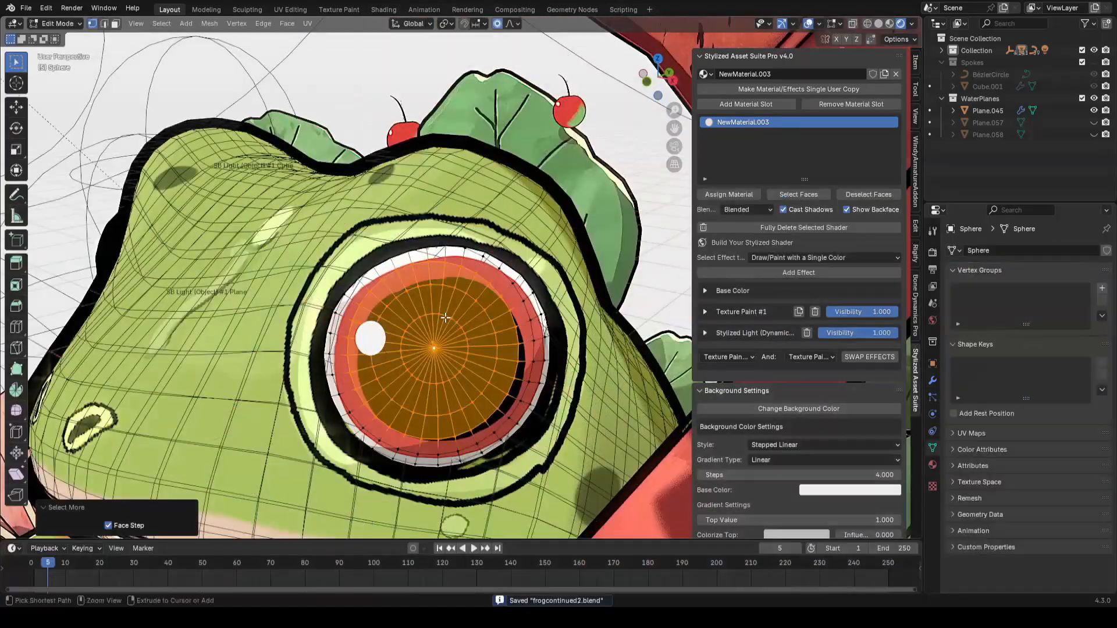
Step: Select the face loop ring around the eye's pupil in Edit Mode, paint over it with face masking, and save
scroll(445, 318, down, 2)
mouse_move(445, 318)
middle_down()
mouse_move(537, 309)
mouse_move(460, 317)
middle_up()
scroll(459, 317, up, 2)
key(2)
alt+click(401, 277)
alt+shift+click(419, 289)
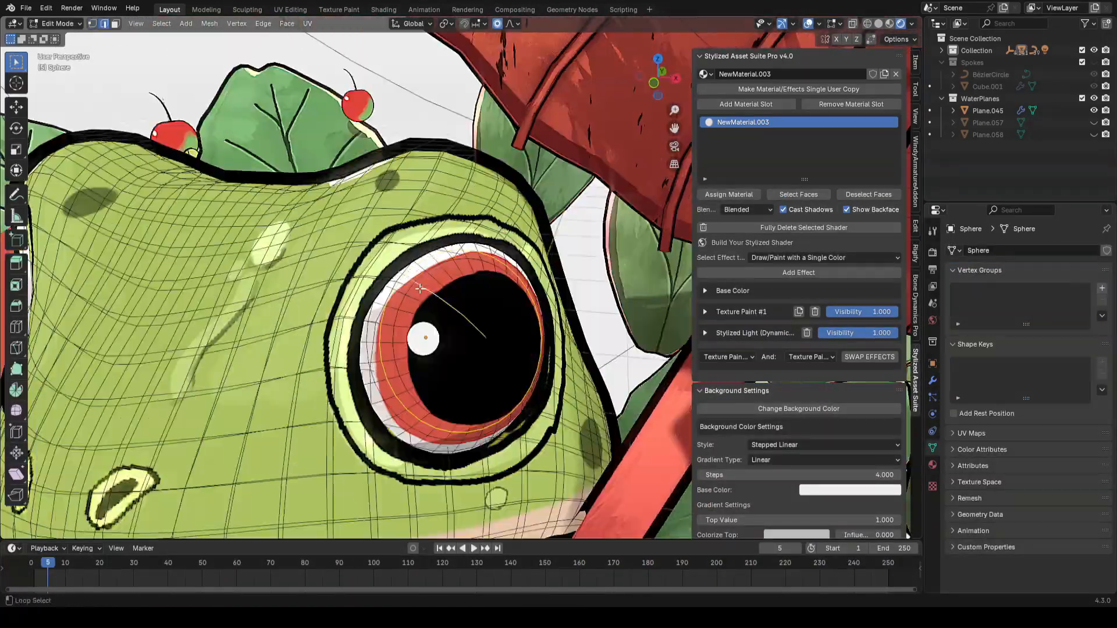
key(3)
alt+click(428, 281)
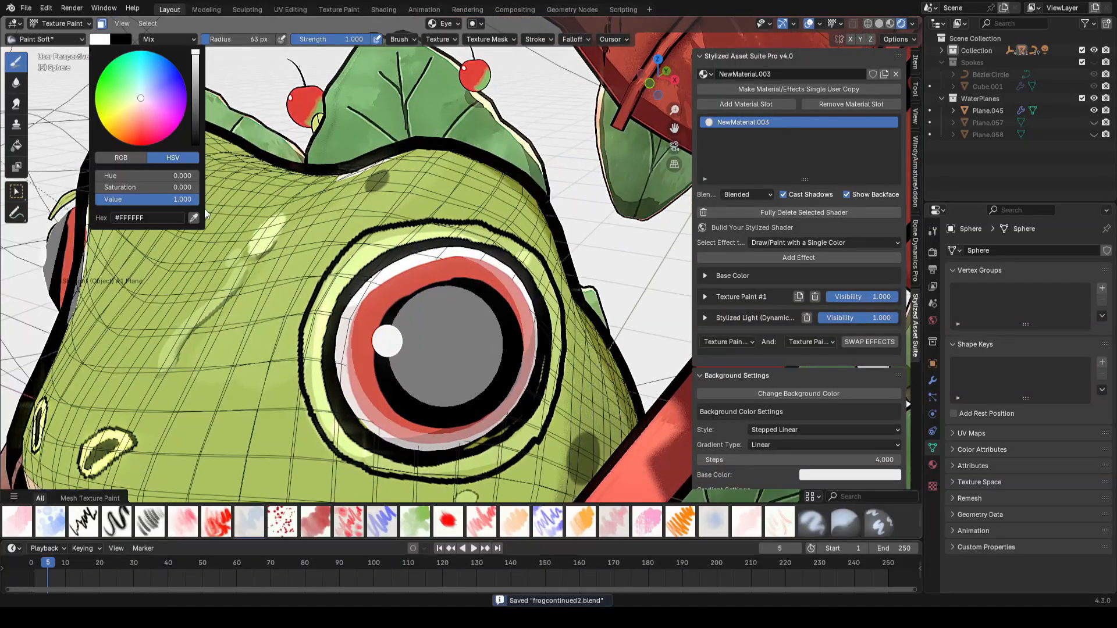
key(ctrl+s)
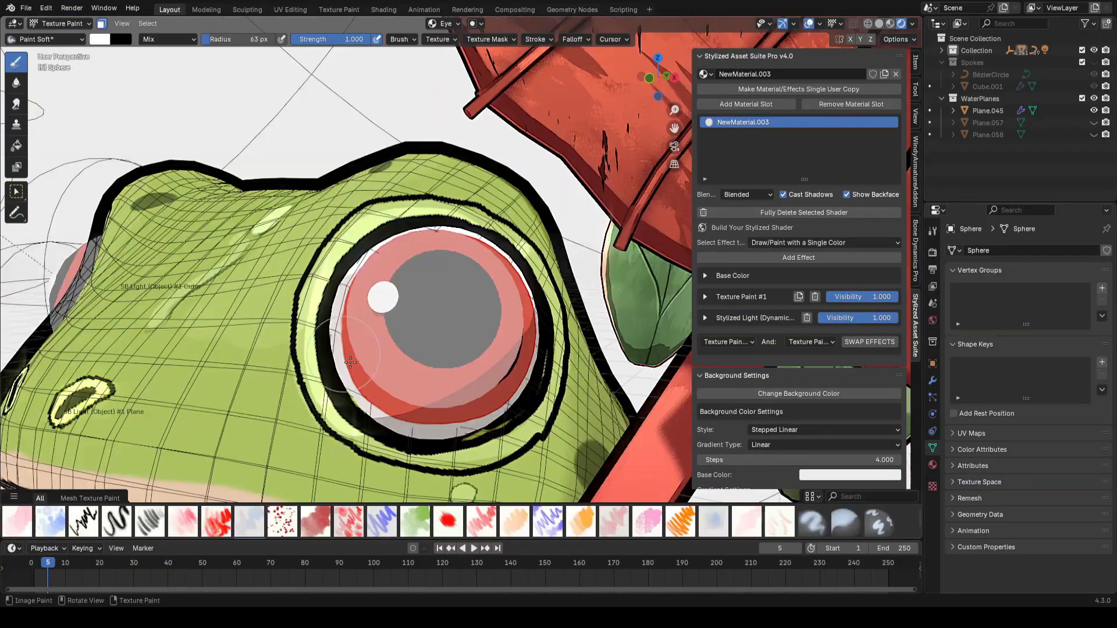
drag(334, 326, 405, 405)
key(ctrl+s)
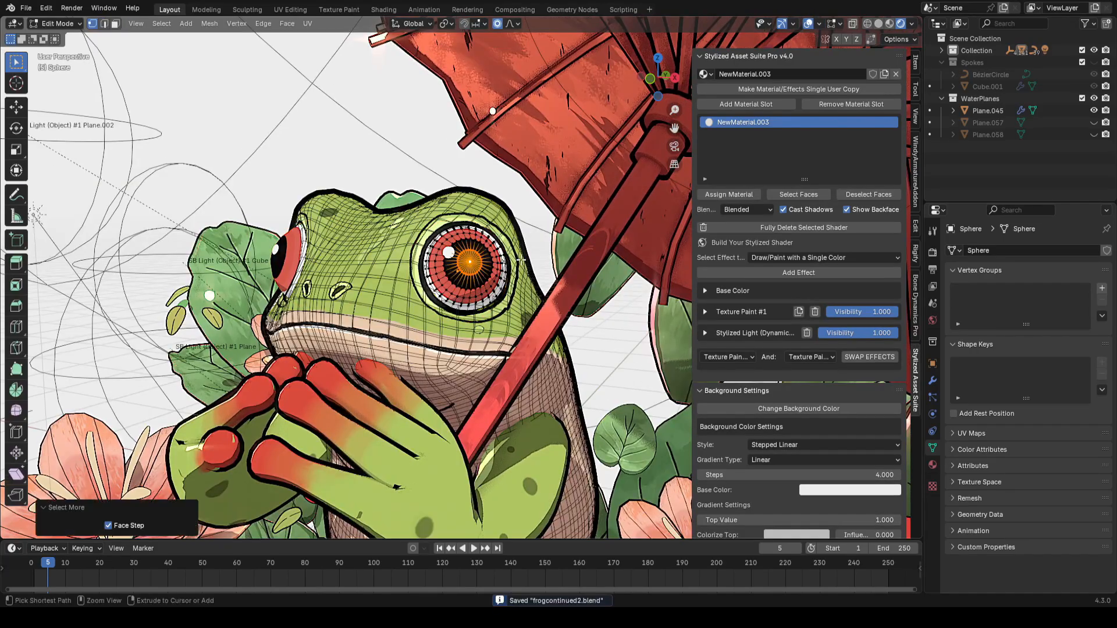
Step: Try adding a loop cut around the iris, undo it, and return to Object Mode
key(ctrl+KP_Add)
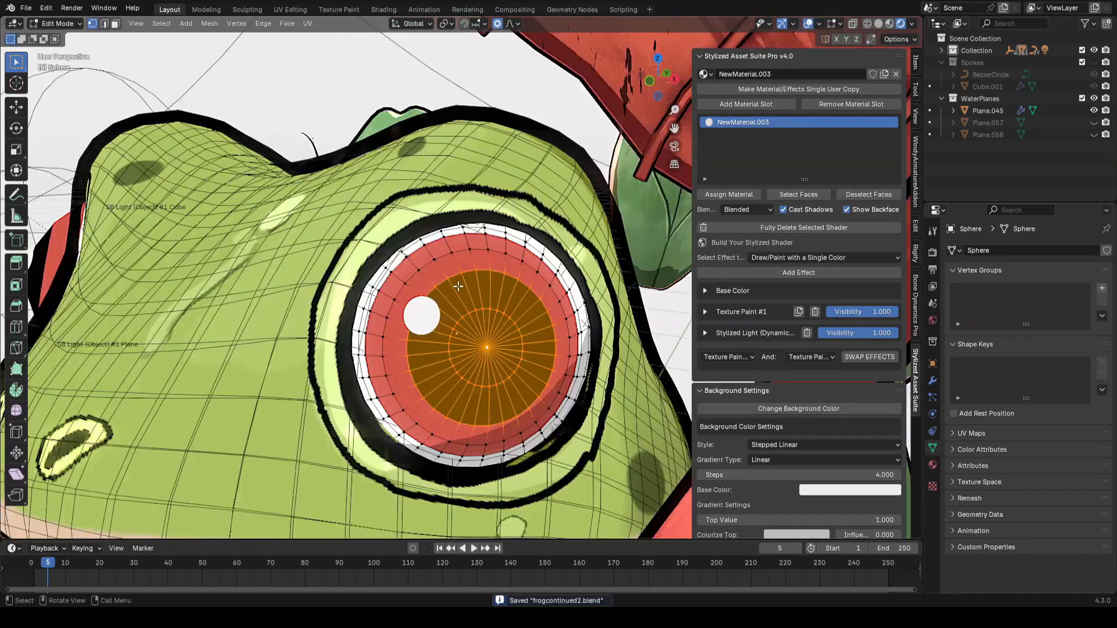
key(ctrl+r)
click(447, 273)
click(446, 273)
key(ctrl+z)
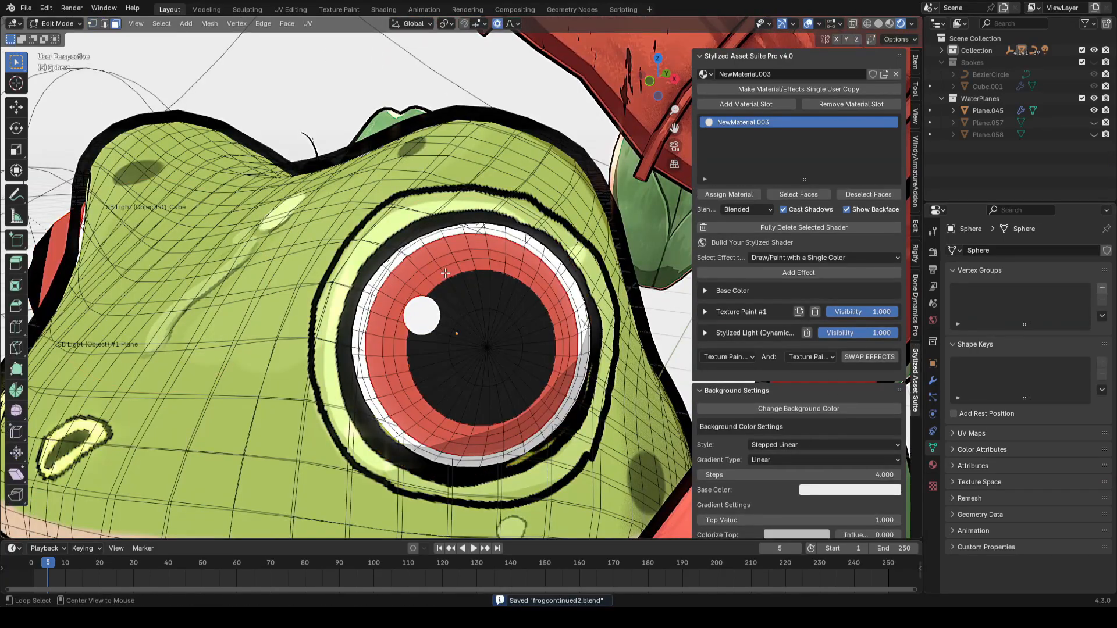
alt+click(445, 273)
key(Tab)
click(61, 24)
click(63, 100)
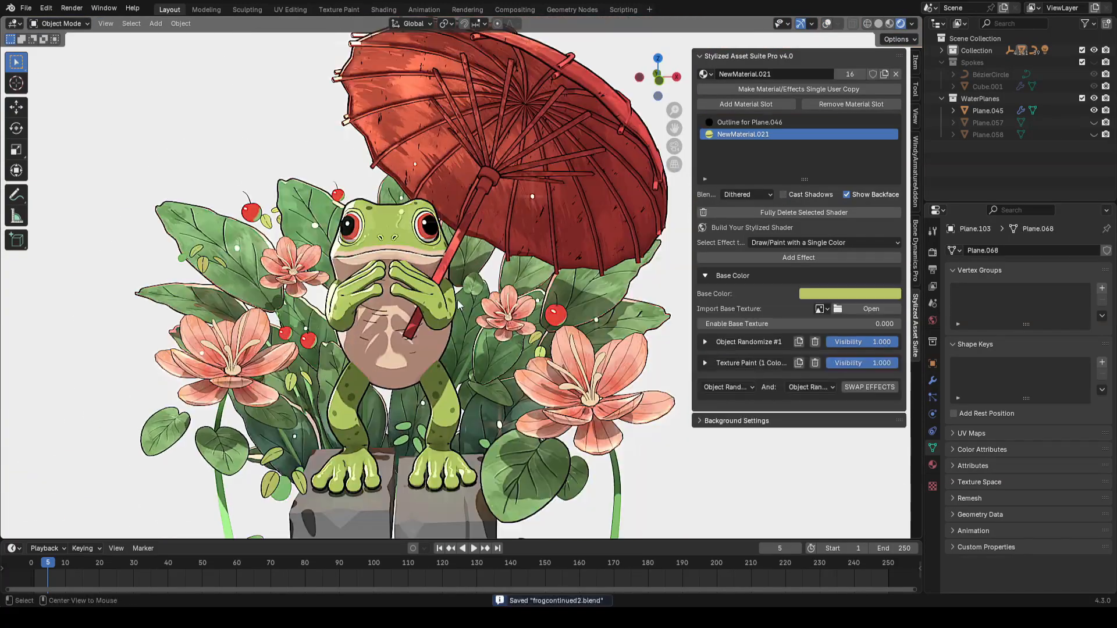
Step: Add a Draw/Paint with a Single Color effect to the frog body and create a 2048 px FeetRed image for it
click(428, 299)
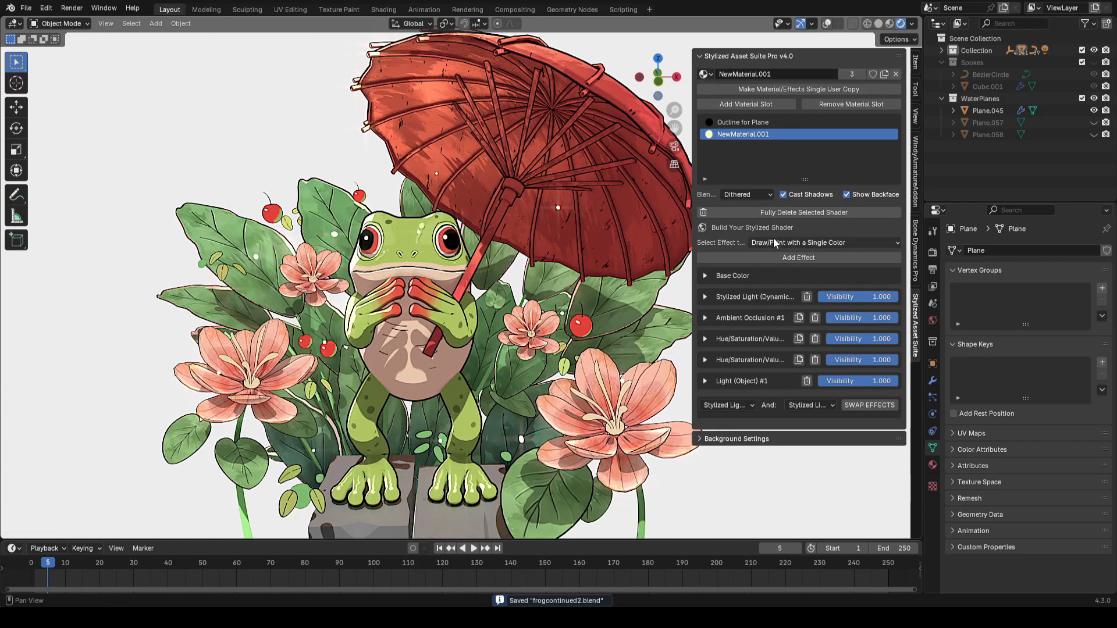
click(763, 256)
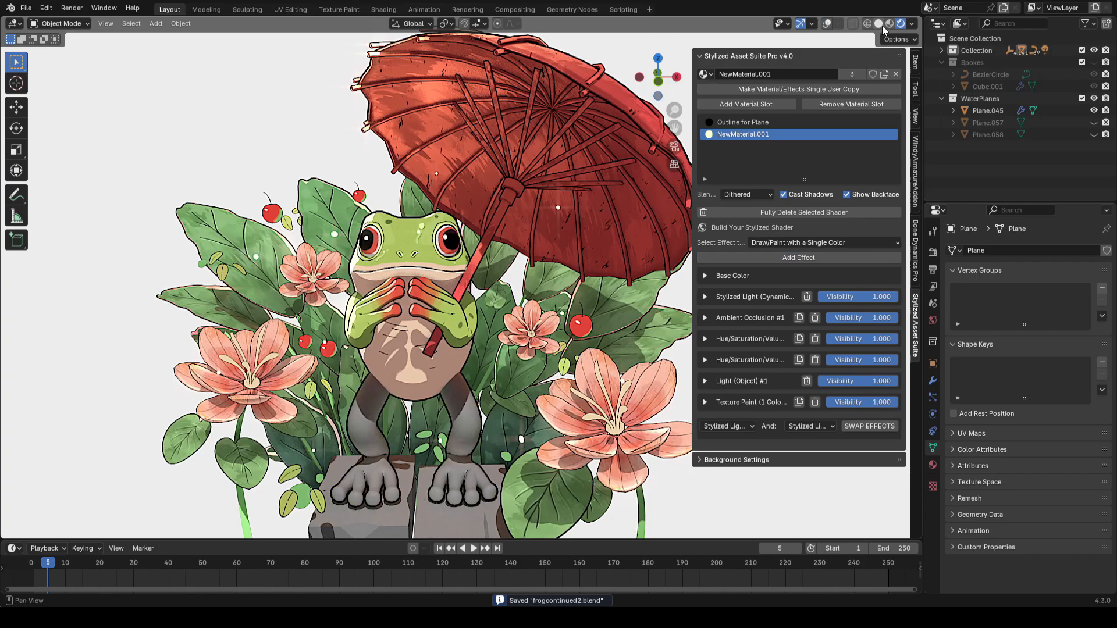
click(878, 23)
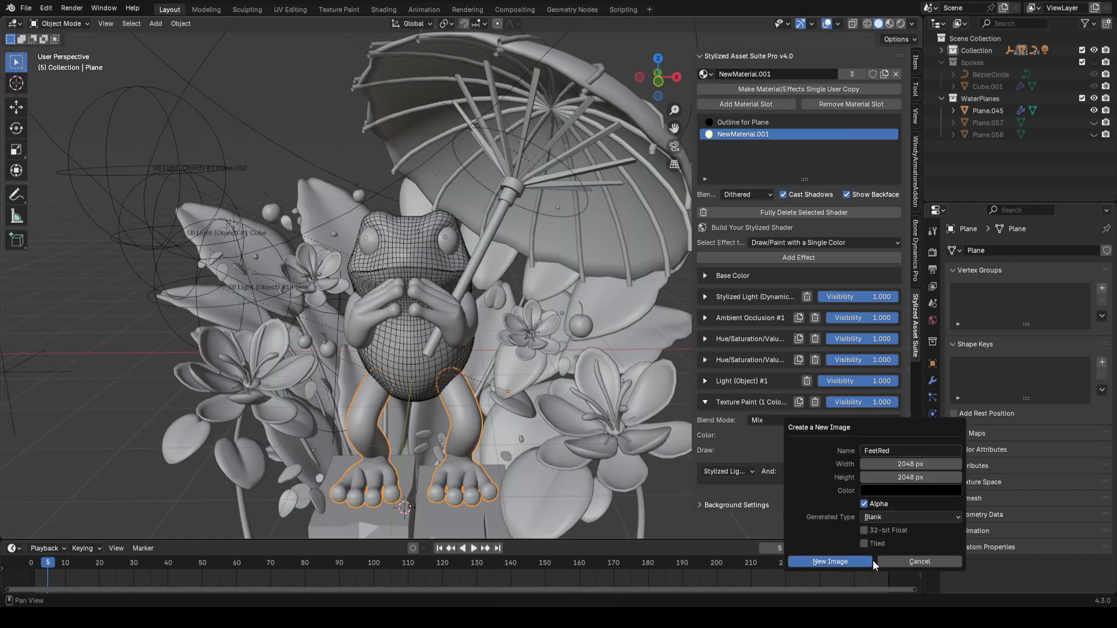
click(844, 561)
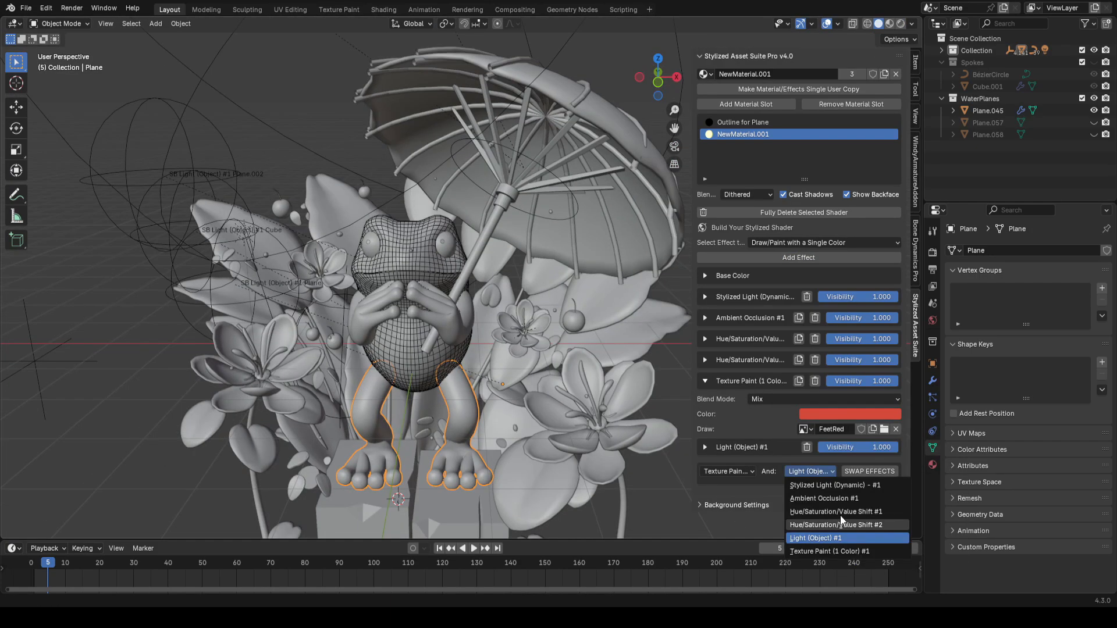
Step: Move the Texture Paint effect to the top of the stack by swapping it with the Hue/Saturation/Value and Stylized Light effects
click(839, 516)
click(865, 472)
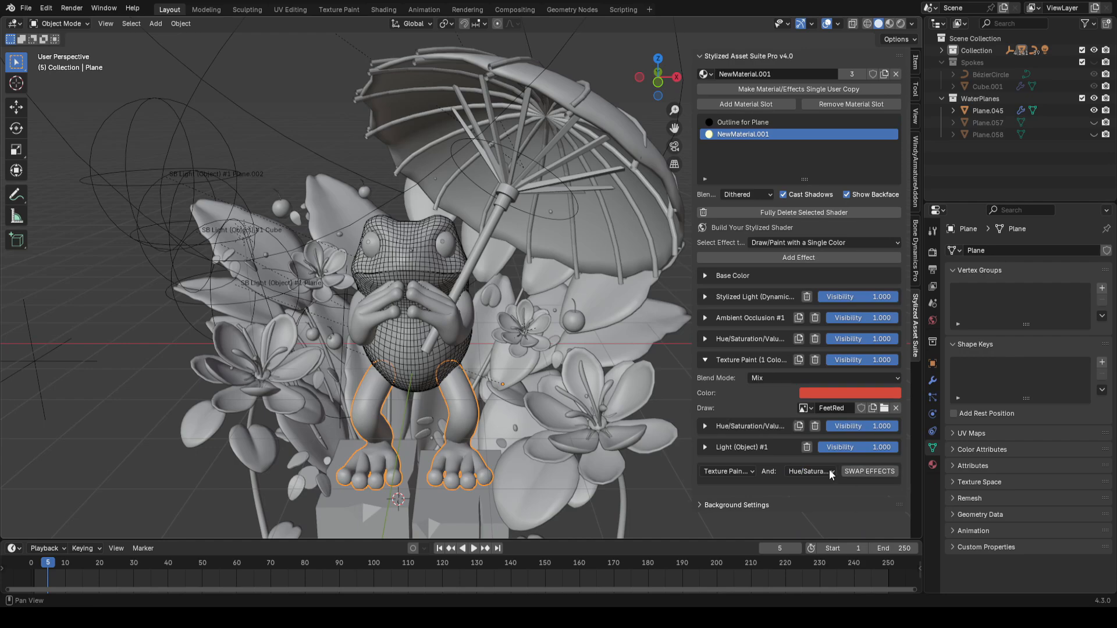
click(814, 472)
click(834, 485)
click(869, 471)
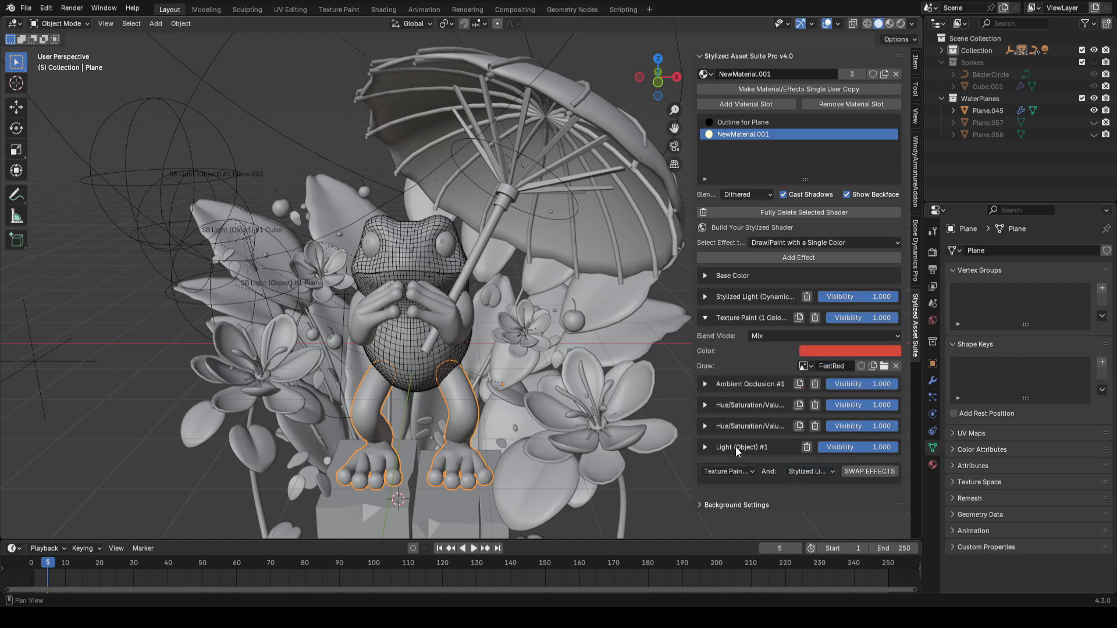
click(869, 471)
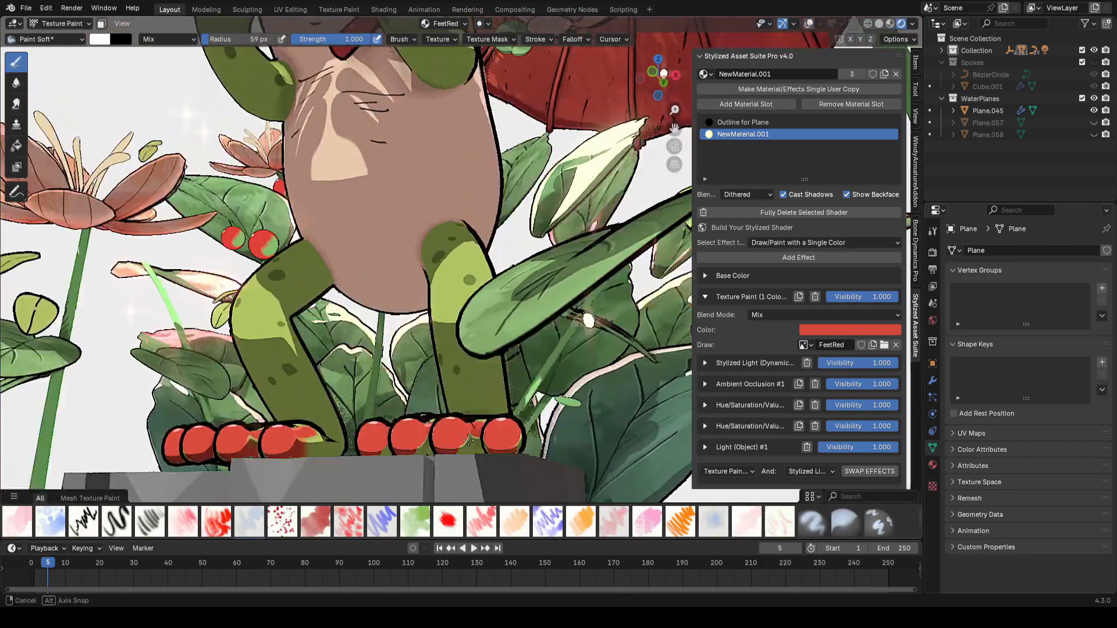
Step: Paint red tips onto the frog's toes using the FeetRed image
mouse_move(559, 302)
middle_down()
mouse_move(581, 361)
mouse_move(648, 436)
mouse_move(470, 452)
middle_up()
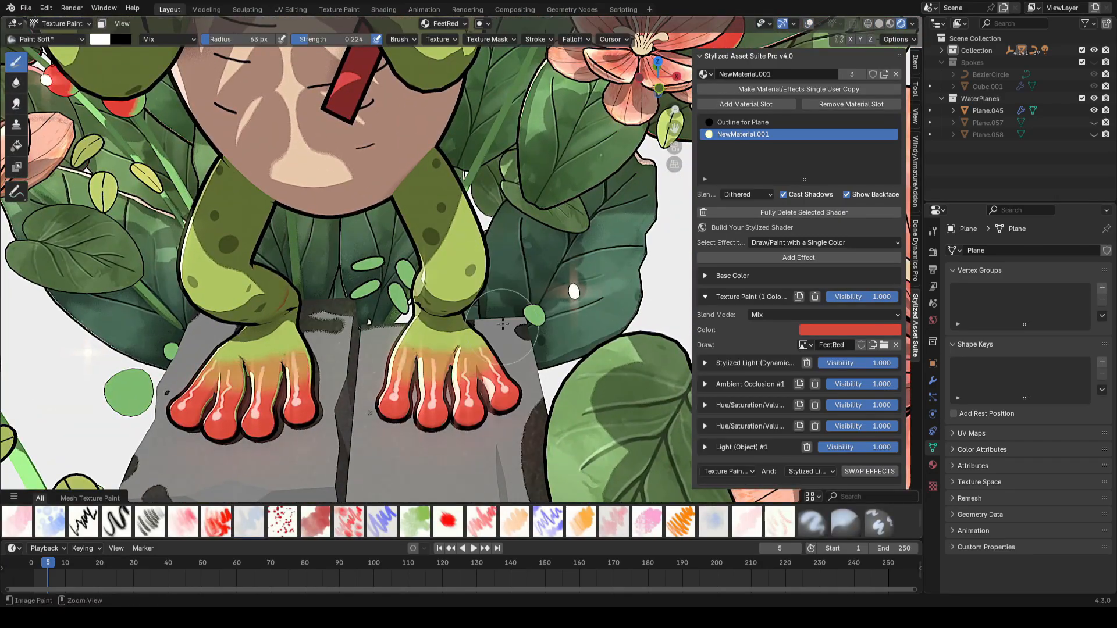
ctrl+middle_drag(503, 324, 474, 319)
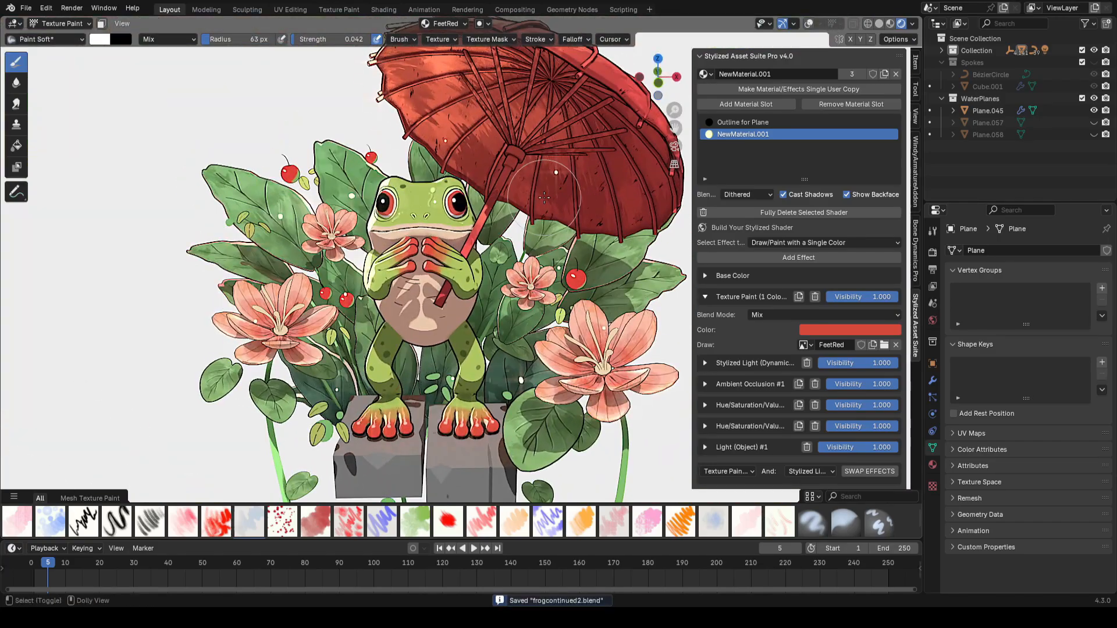
Step: Add a plane, rotate it upright, scale it down and place it in front of the frog's chest
scroll(349, 285, up, 3)
click(594, 231)
scroll(581, 250, down, 1)
key(r)
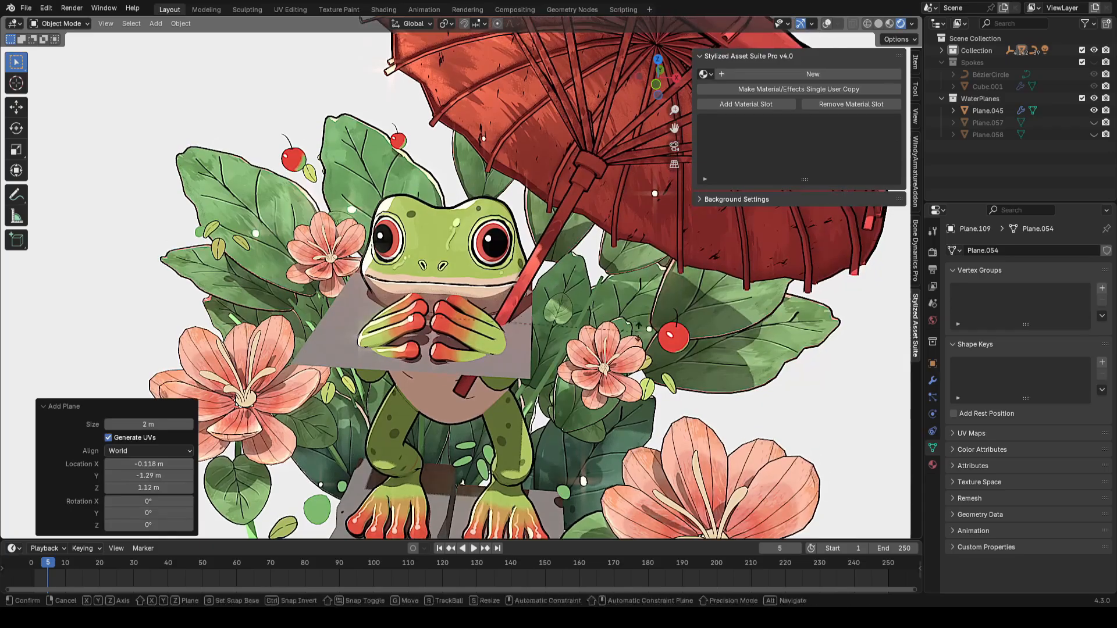
key(x)
click(553, 430)
key(s)
click(545, 295)
scroll(544, 296, up, 2)
key(g)
middle_drag(544, 295, 418, 262)
click(419, 297)
Step: Reposition and rotate the plane so it sits across the frog's chest
key(g)
click(558, 291)
key(r)
key(x)
key(x)
click(518, 303)
middle_drag(517, 302, 411, 285)
key(r)
key(x)
key(x)
click(436, 323)
Step: In Edit Mode, rotate and extrude the plane's edges to start wrapping a band around the frog's body
key(Tab)
key(Tab)
key(r)
click(553, 285)
key(Tab)
key(e)
key(g)
key(e)
key(r)
key(Tab)
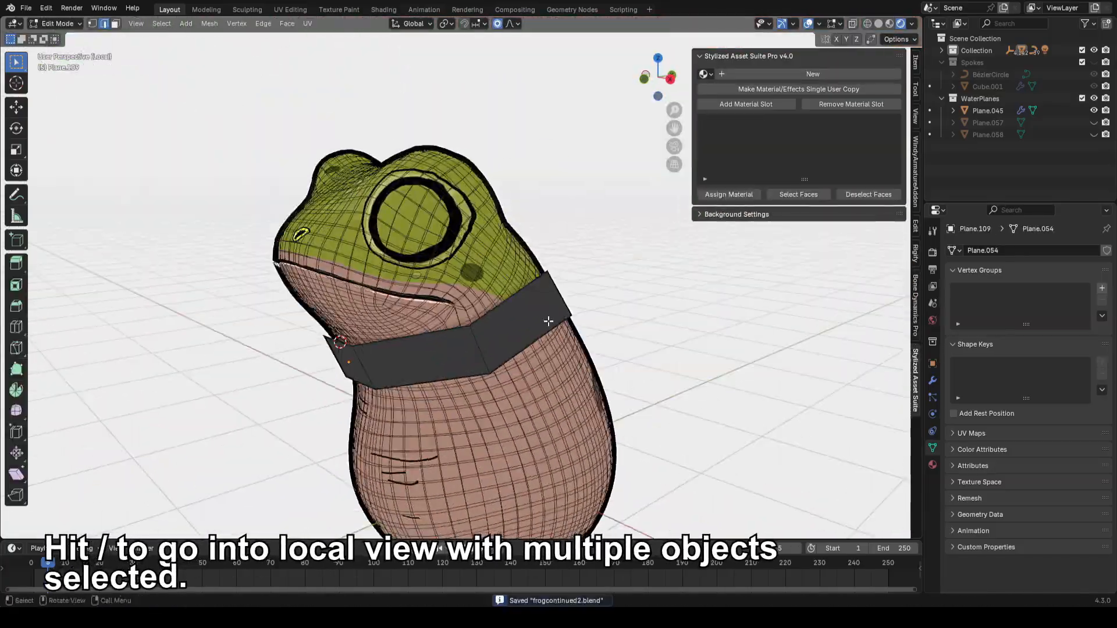
Step: Extrude further band segments around the frog's body and adjust their positions
key(e)
click(489, 401)
middle_drag(605, 349, 612, 415)
key(e)
click(535, 407)
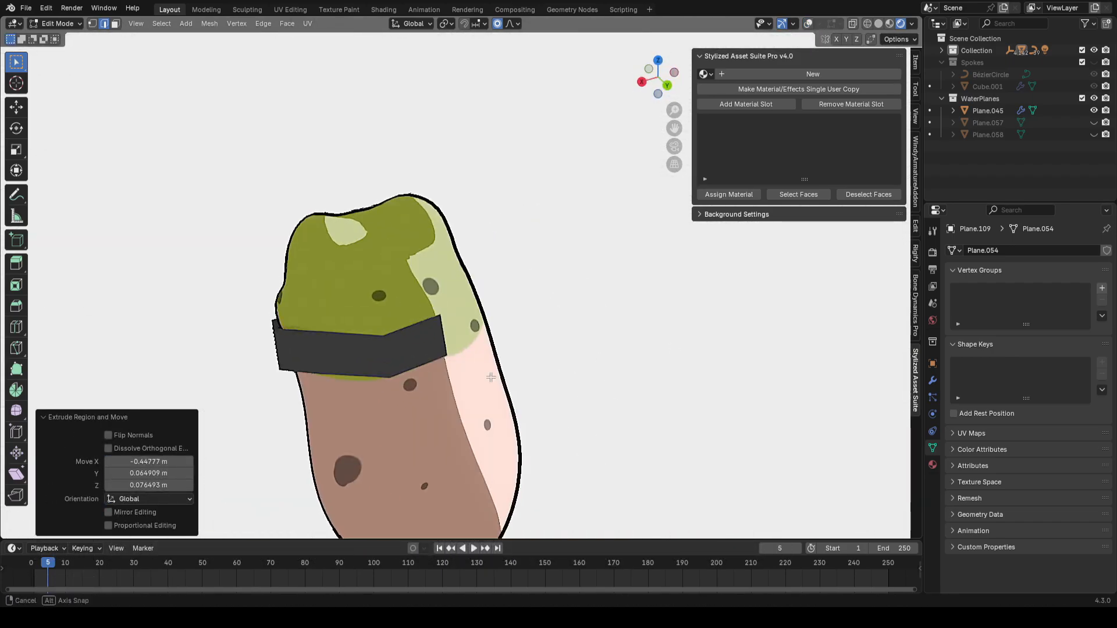
middle_drag(491, 377, 450, 385)
key(alt+shift+z)
key(e)
click(590, 363)
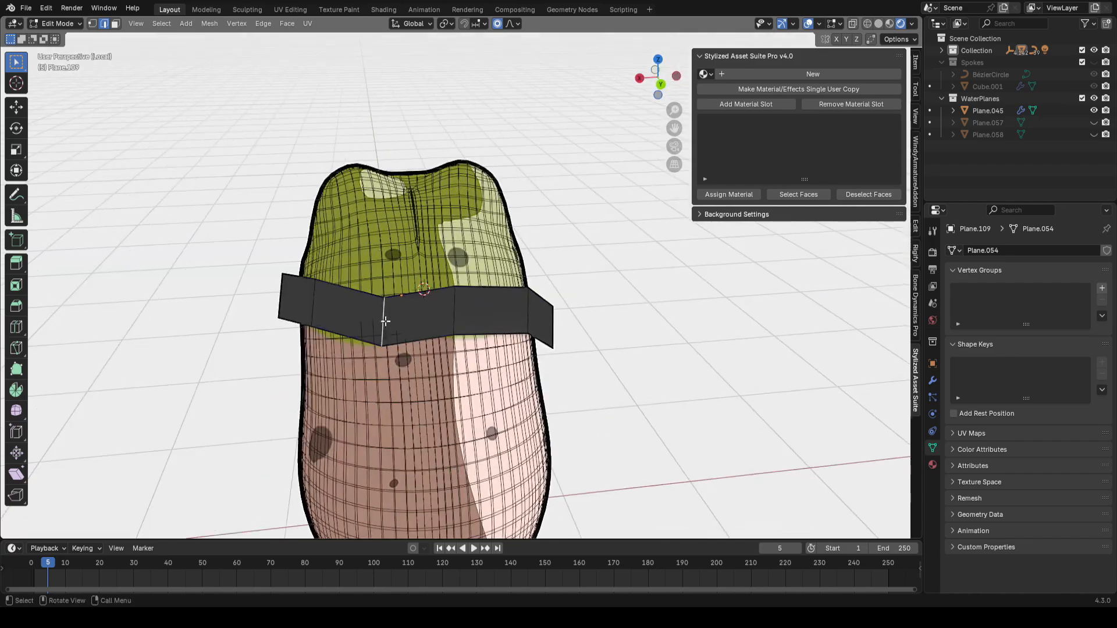
key(e)
click(666, 314)
middle_drag(646, 301, 619, 364)
Step: Add a level 2 subdivision to the band and move its end with proportional editing
key(Tab)
key(ctrl+2)
key(Tab)
key(Tab)
Step: In Edit Mode, extrude and move further segments of the band around the frog's body
key(Tab)
key(g)
click(509, 391)
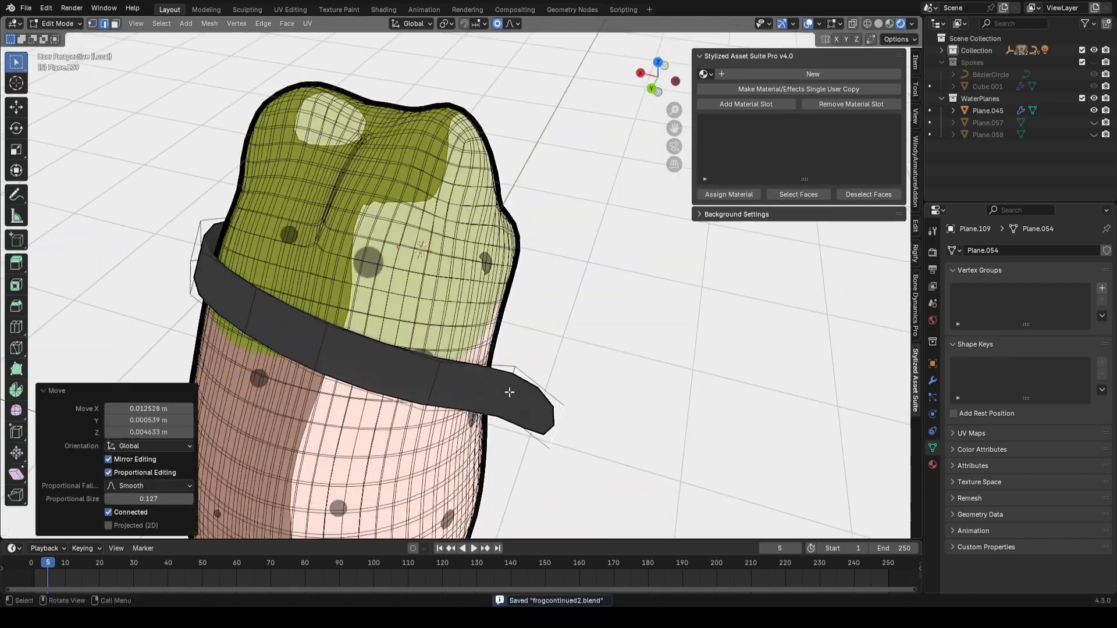
key(Tab)
key(alt+shift+z)
key(alt+shift+z)
middle_drag(645, 329, 516, 346)
key(g)
click(486, 351)
key(Tab)
key(e)
key(g)
middle_drag(492, 399, 628, 372)
key(ctrl+s)
Step: Extrude, rotate and move more band segments to close the strap around the back of the body
key(e)
click(588, 410)
key(g)
key(g)
click(640, 416)
middle_drag(640, 417, 372, 384)
key(e)
key(r)
key(g)
click(686, 367)
key(r)
click(490, 445)
middle_drag(490, 445, 535, 372)
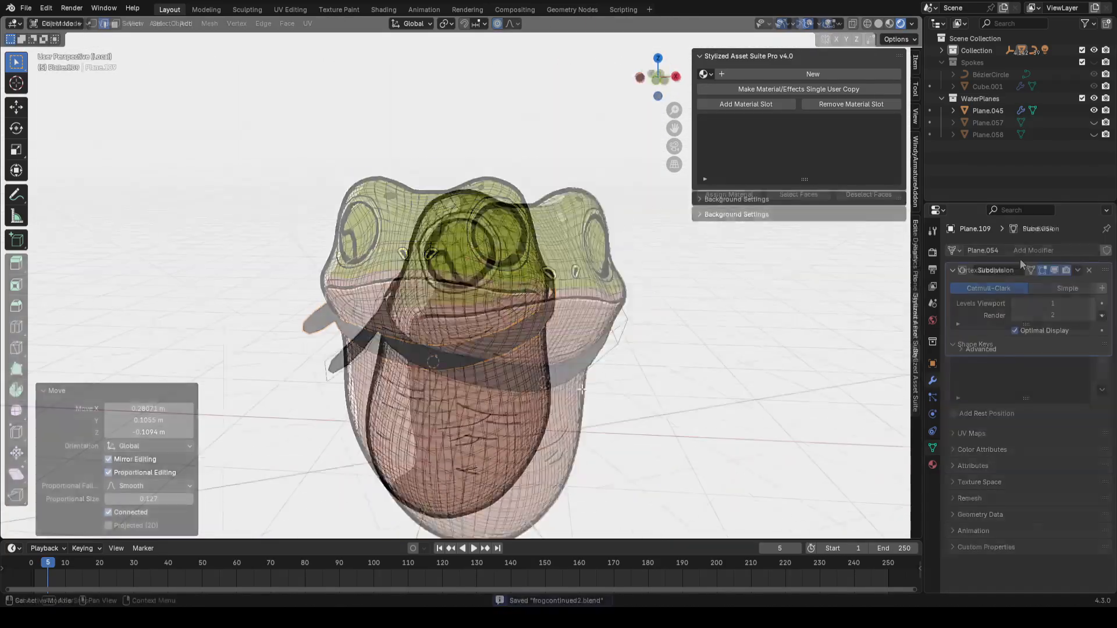
Step: Add a Solidify modifier to the band and move it above the Subdivision modifier in the stack
click(1020, 254)
key(Escape)
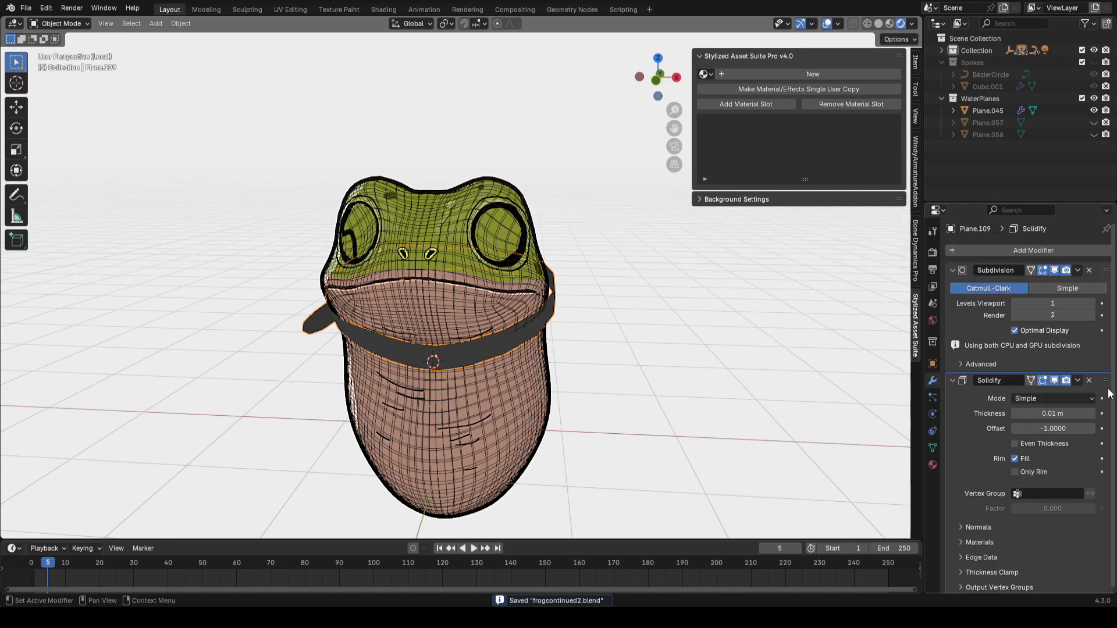
drag(1102, 386, 1028, 225)
click(650, 345)
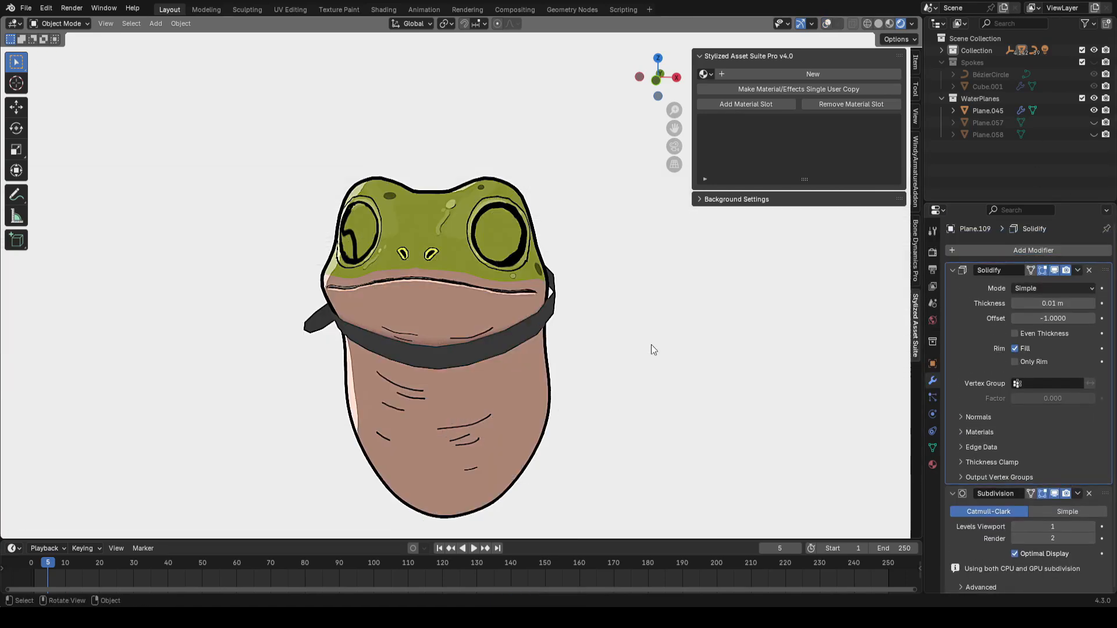
key(shift+alt+z)
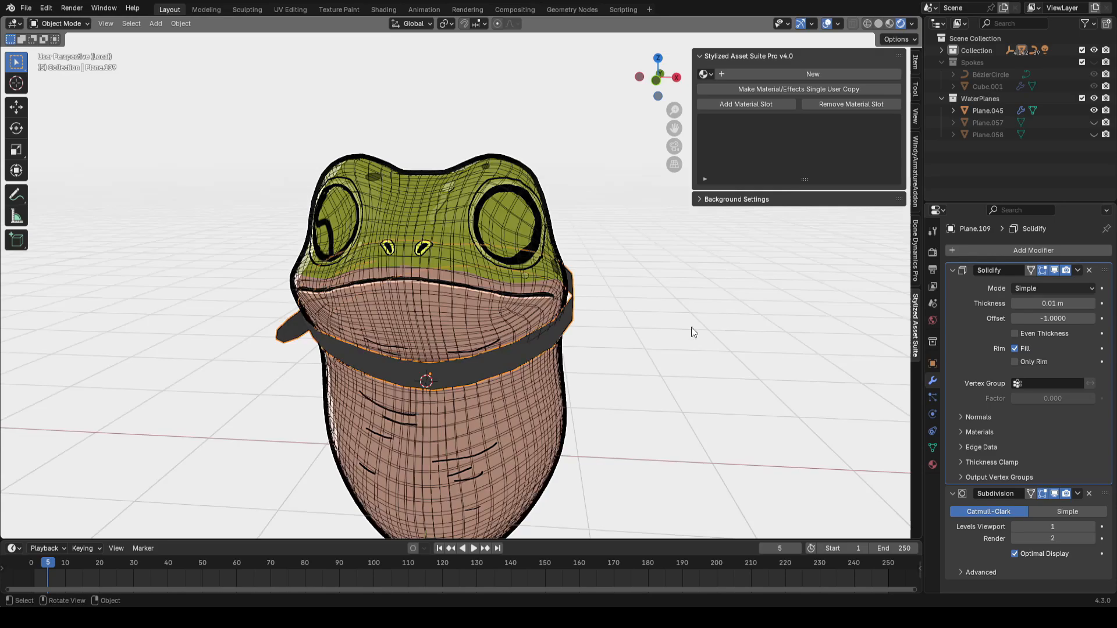
Step: Set the band's Solidify thickness to 0.167 m and save the file
scroll(693, 339, up, 1)
key(ctrl+s)
key(Tab)
middle_drag(676, 319, 673, 374)
key(Tab)
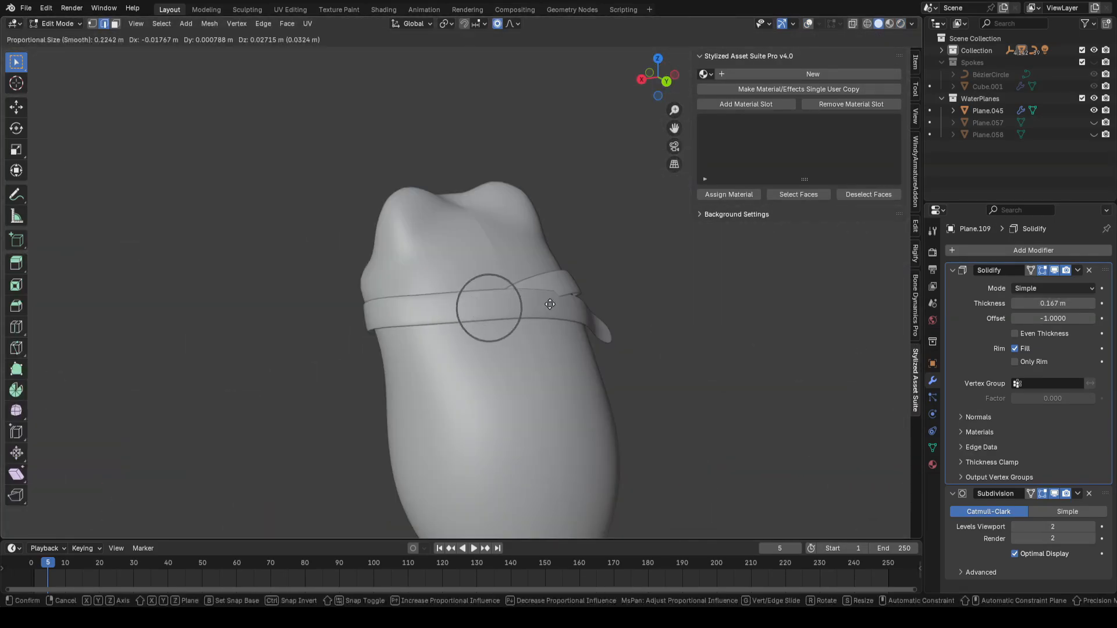
Step: Extrude, rotate and scale the band's end into a loose strap flap hanging from the side
click(587, 320)
middle_drag(588, 320, 896, 326)
key(shift+alt+z)
middle_drag(605, 348, 534, 351)
click(651, 353)
key(e)
click(669, 361)
key(g)
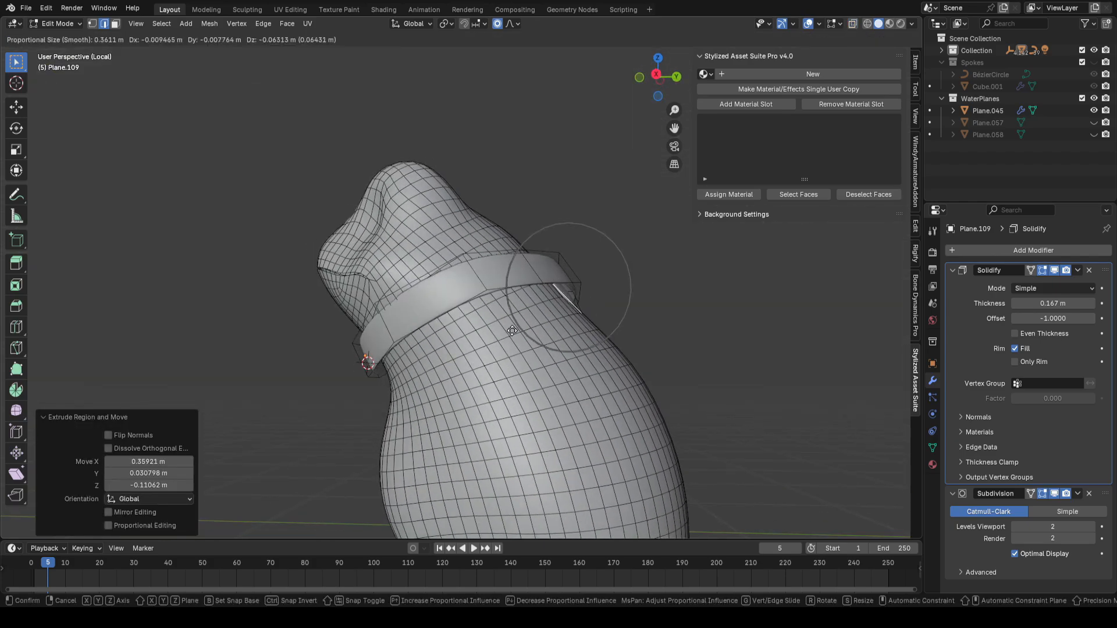
key(r)
click(673, 309)
key(shift+alt+z)
key(e)
click(531, 396)
middle_drag(531, 396, 773, 341)
key(s)
click(828, 342)
key(shift+alt+z)
click(256, 364)
key(Tab)
Step: Reshape the hanging strap end with proportional editing so it drapes naturally
key(shift+alt+z)
middle_drag(623, 312, 645, 300)
key(ctrl+s)
key(shift+alt+z)
key(Tab)
key(shift+alt+z)
key(g)
key(Tab)
key(Tab)
middle_drag(591, 337, 643, 335)
key(g)
click(588, 341)
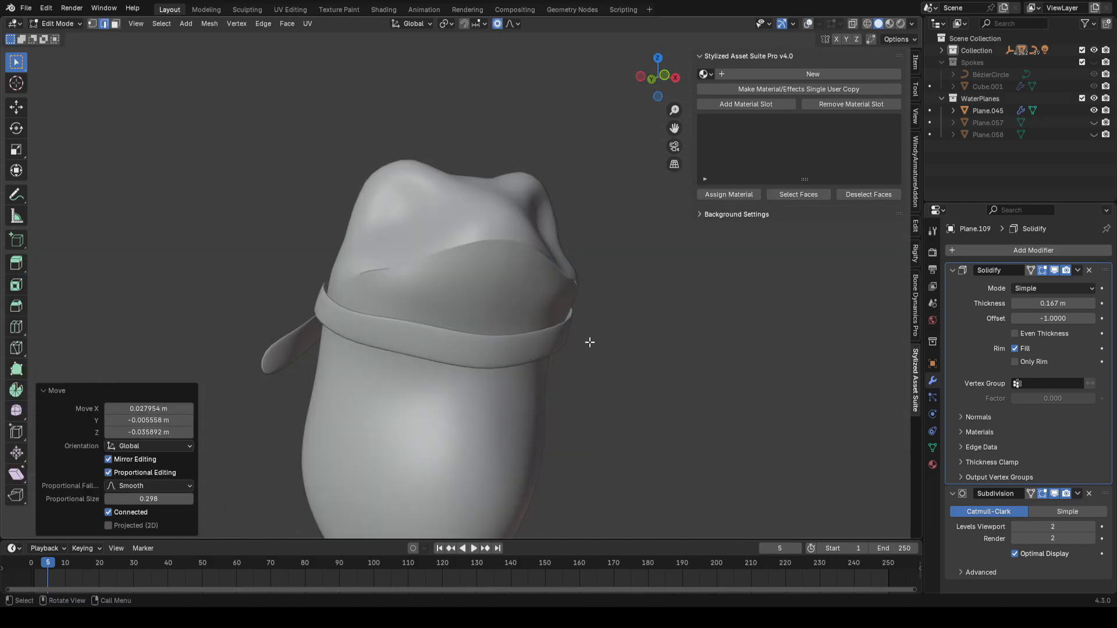
key(Tab)
key(shift+alt+z)
Step: In rendered view, create a new material for the band and set its base colour to a muted blue
key(KP_Divide)
key(shift+alt+z)
click(901, 24)
middle_drag(609, 307, 776, 128)
key(ctrl+s)
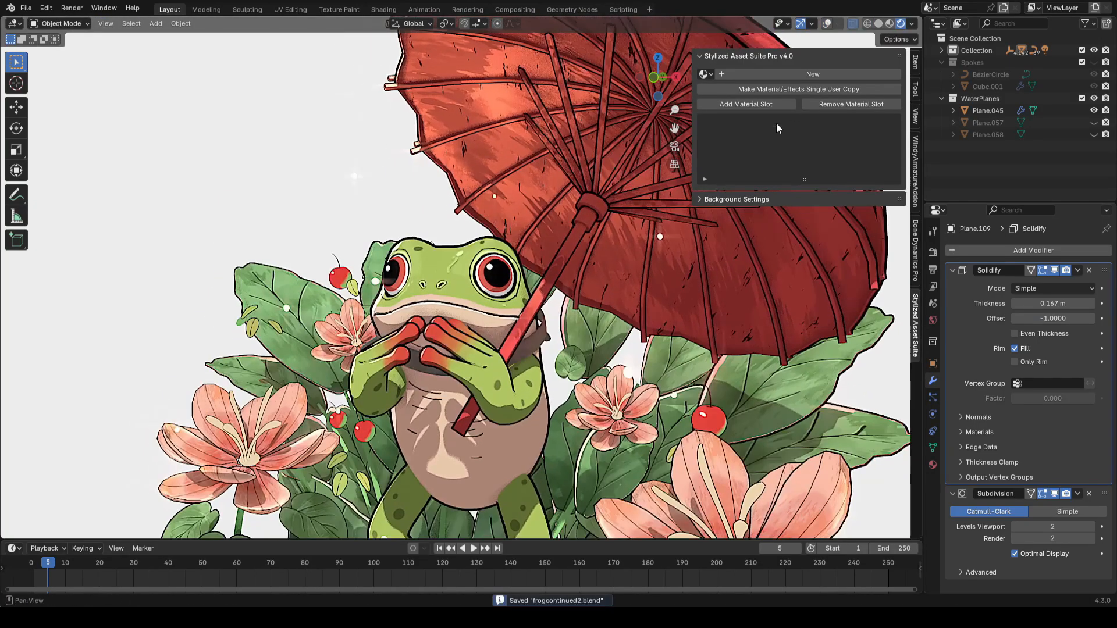
click(789, 77)
scroll(565, 270, down, 2)
click(705, 276)
click(850, 294)
click(866, 143)
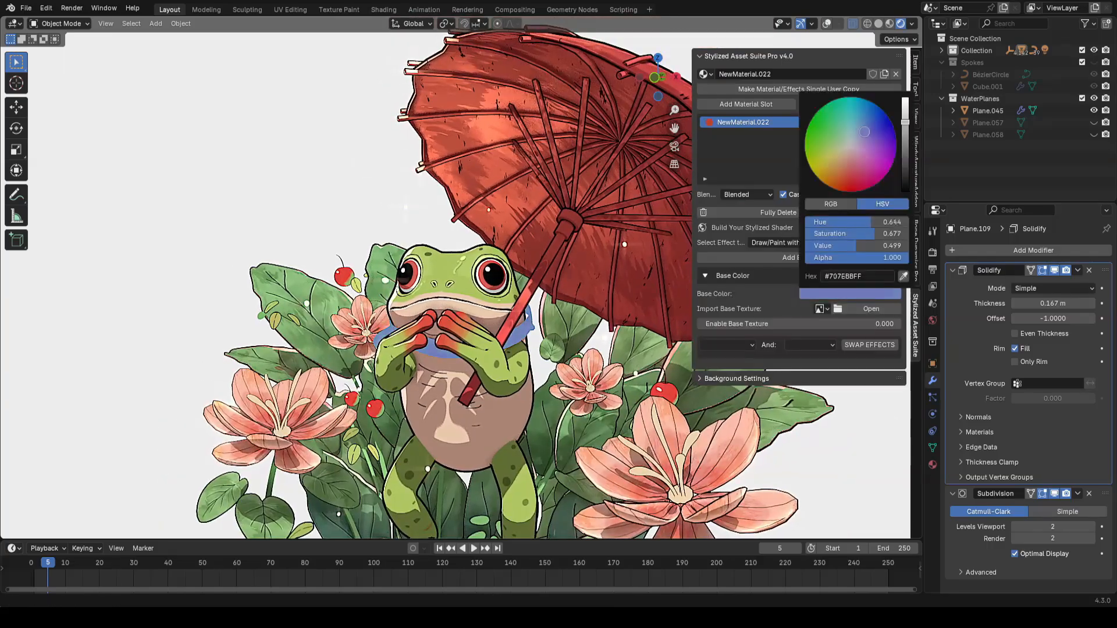
middle_drag(617, 326, 572, 343)
click(823, 242)
click(802, 261)
middle_drag(558, 302, 617, 291)
scroll(584, 306, down, 5)
scroll(584, 306, up, 5)
Step: Move the band slightly in Edit Mode and save the file
key(Tab)
key(g)
click(656, 304)
key(Tab)
click(826, 23)
key(ctrl+s)
Step: Add a circle mesh and move, rotate and scale it above the frog's head as a hat base
key(shift+a)
mouse_move(534, 235)
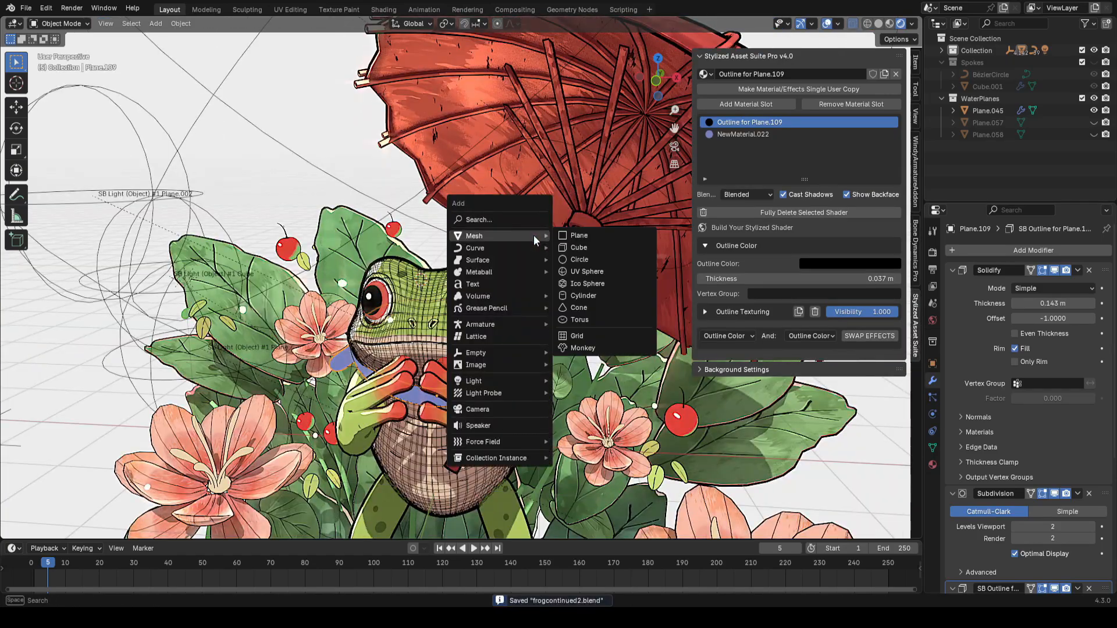
click(582, 259)
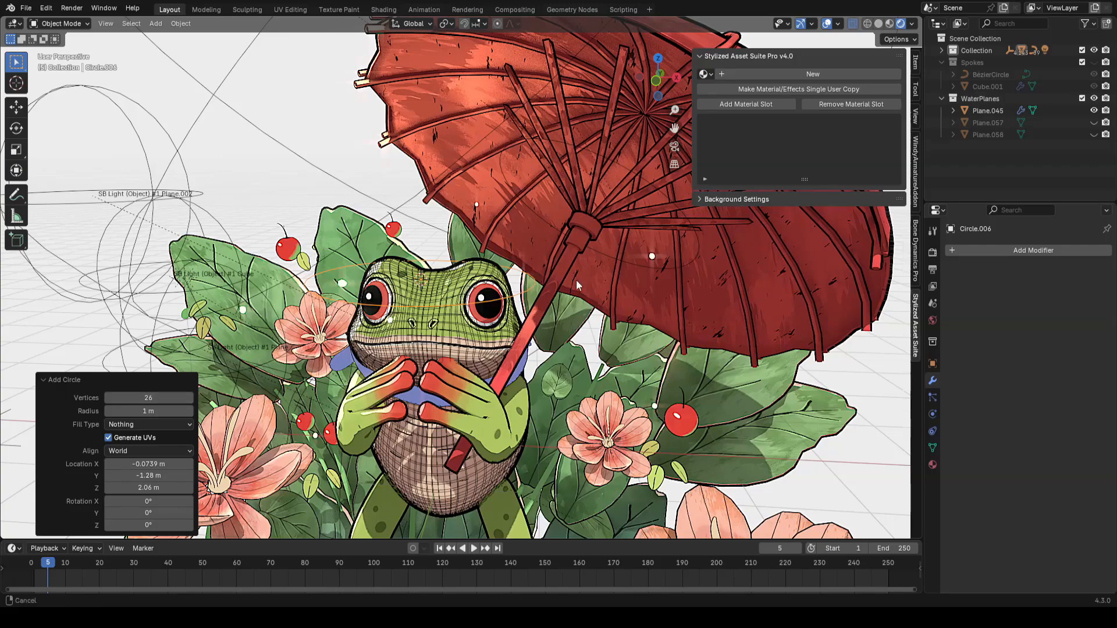
shift+middle_drag(576, 281, 584, 344)
key(g)
click(584, 265)
key(r)
click(603, 239)
key(r)
click(604, 262)
key(g)
click(652, 296)
key(s)
key(Tab)
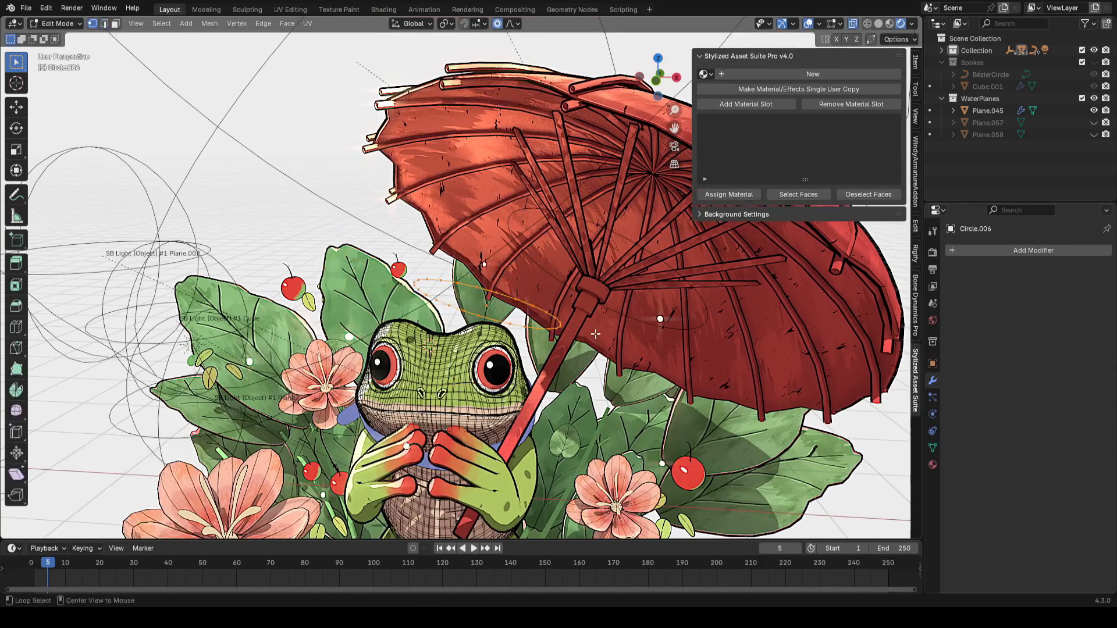
Step: Extrude and scale the circle outward and shrink/fatten it to form the hat's brim
key(e)
key(s)
middle_drag(581, 279, 541, 301)
click(489, 303)
key(alt+s)
click(537, 308)
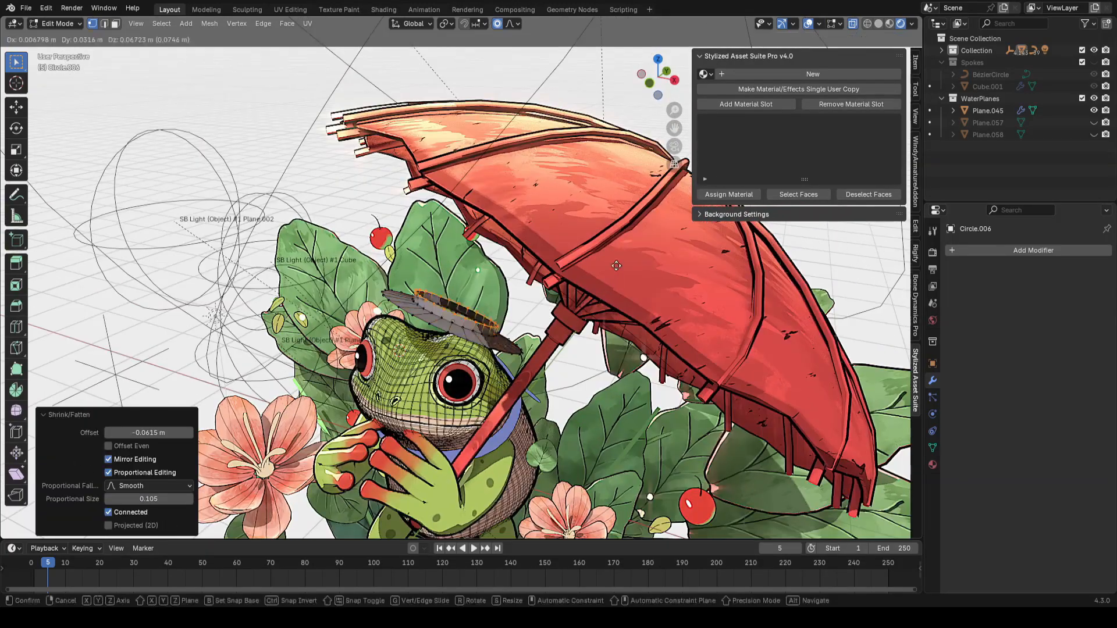
click(632, 232)
middle_drag(649, 260, 645, 247)
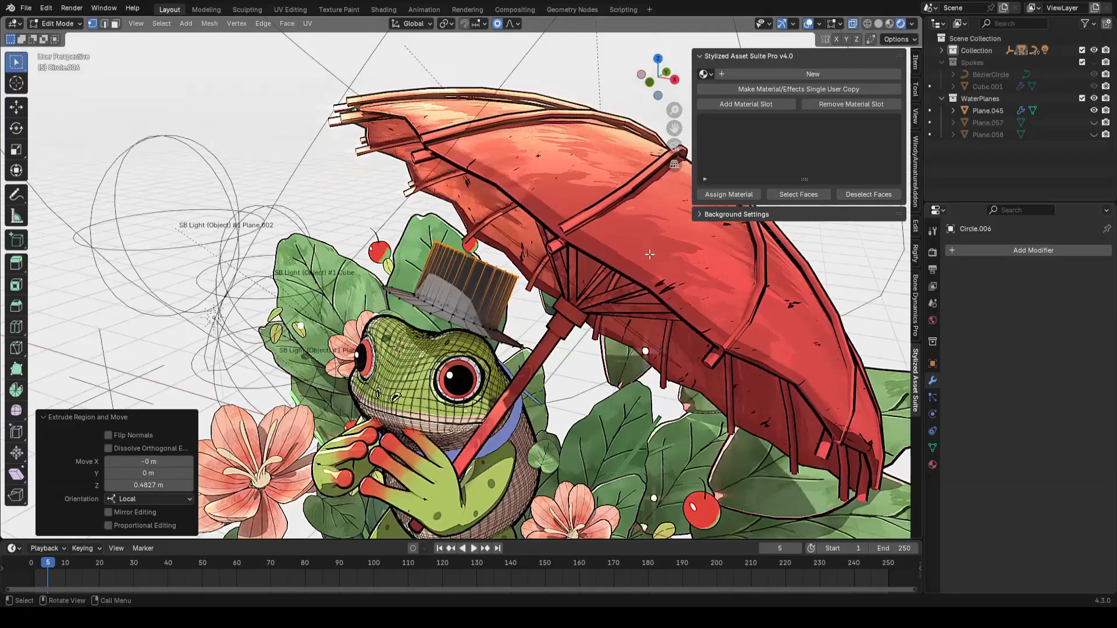
Step: Extrude the hat crown upward, scale it and fill its top opening
key(s)
click(617, 251)
key(g)
key(z)
key(z)
click(615, 265)
key(f)
scroll(605, 261, up, 3)
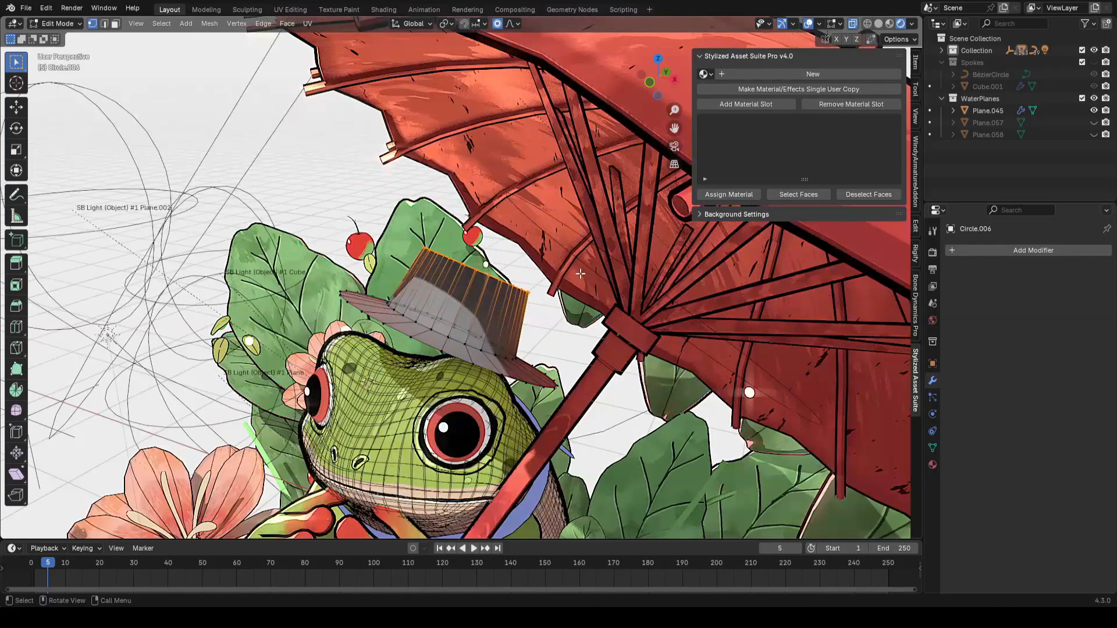
Step: Rotate the hat with trackball rotation to tilt it on the frog's head
middle_drag(587, 258, 573, 277)
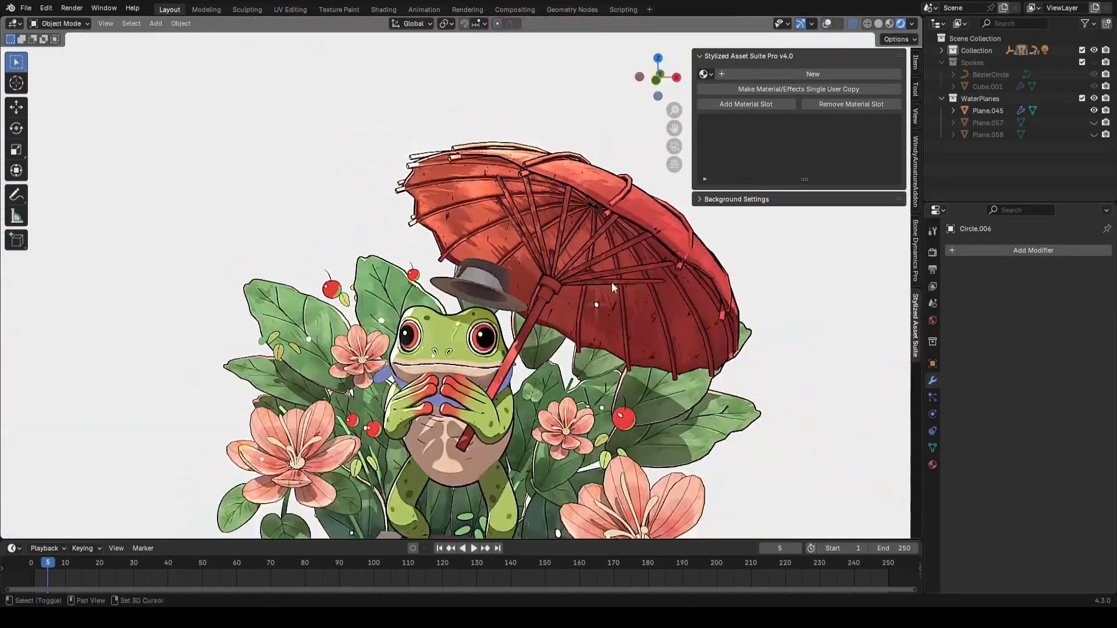
key(ctrl+s)
middle_drag(620, 236, 593, 256)
scroll(625, 270, up, 2)
key(r)
key(r)
click(546, 261)
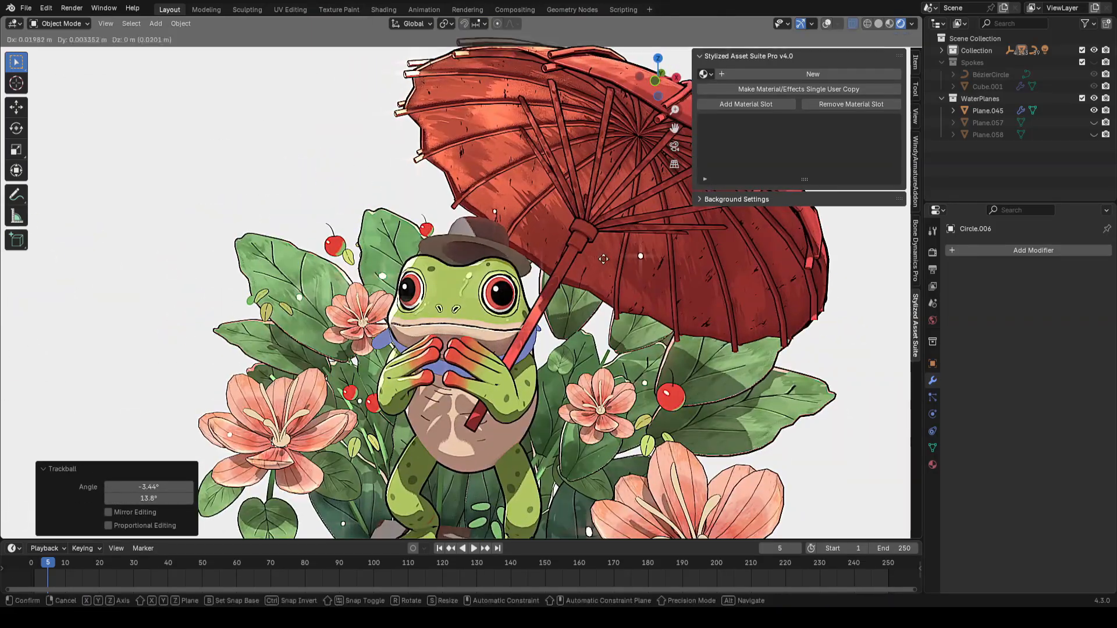
Step: Reposition and rotate the hat on the frog's head in object mode and save the file
click(603, 259)
key(shift+alt+z)
scroll(602, 256, up, 2)
key(g)
key(shift+z)
click(605, 256)
key(shift+alt+z)
key(ctrl+s)
key(r)
key(r)
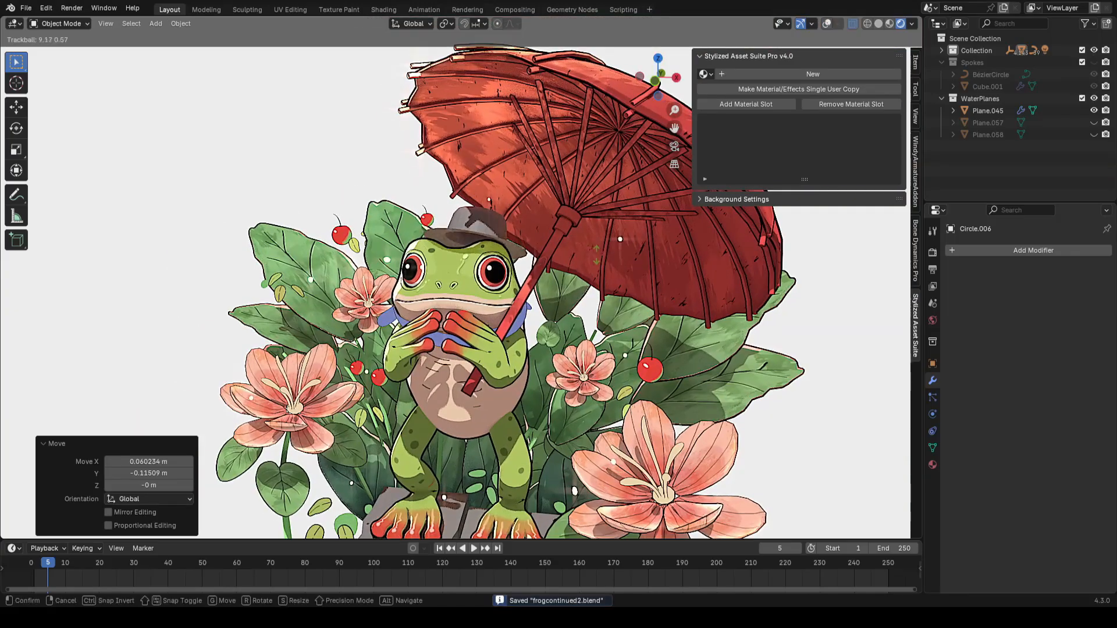
key(r)
click(594, 271)
key(g)
key(shift+z)
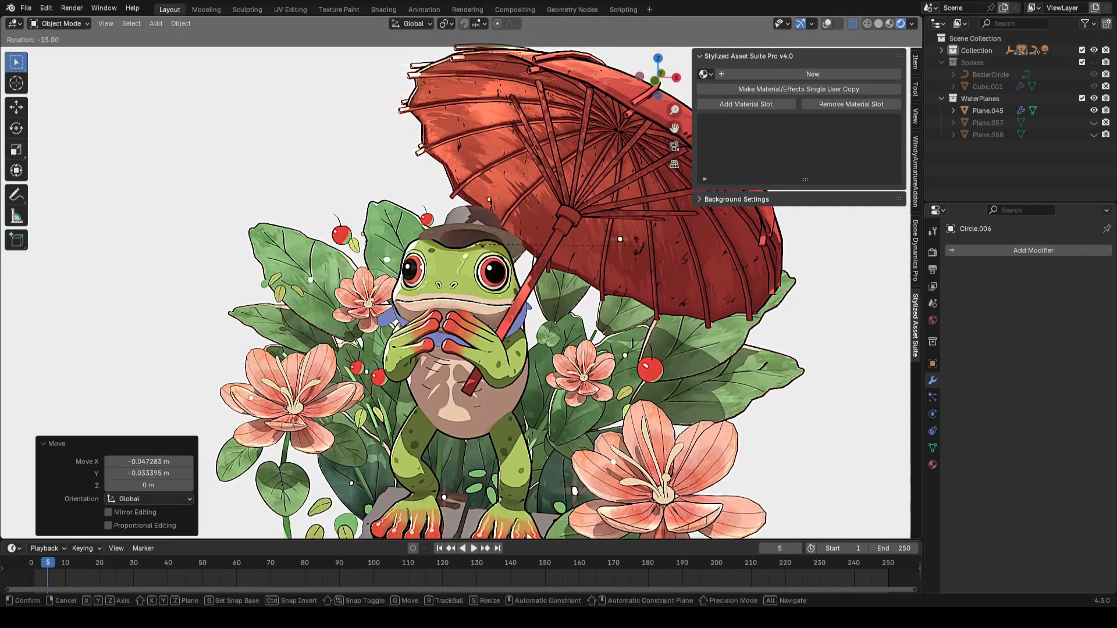
click(635, 246)
middle_drag(636, 246, 625, 236)
key(g)
key(shift+z)
click(628, 238)
key(ctrl+s)
Step: Create a new material for the hat with base colour #F0AD8CFF and add an object outline
click(808, 75)
click(841, 295)
drag(845, 159, 845, 152)
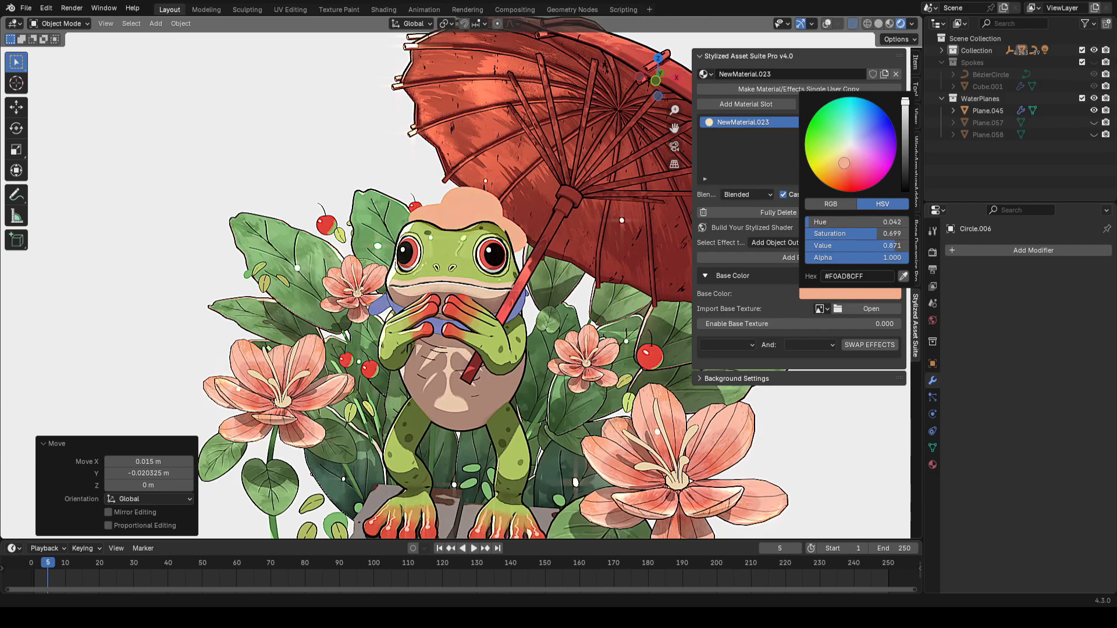
click(799, 258)
key(ctrl+s)
Step: Add a Solidify modifier to the hat and set its thickness to about 0.036 m
click(1024, 250)
text(s)
click(927, 269)
click(878, 23)
shift+middle_drag(437, 280, 439, 282)
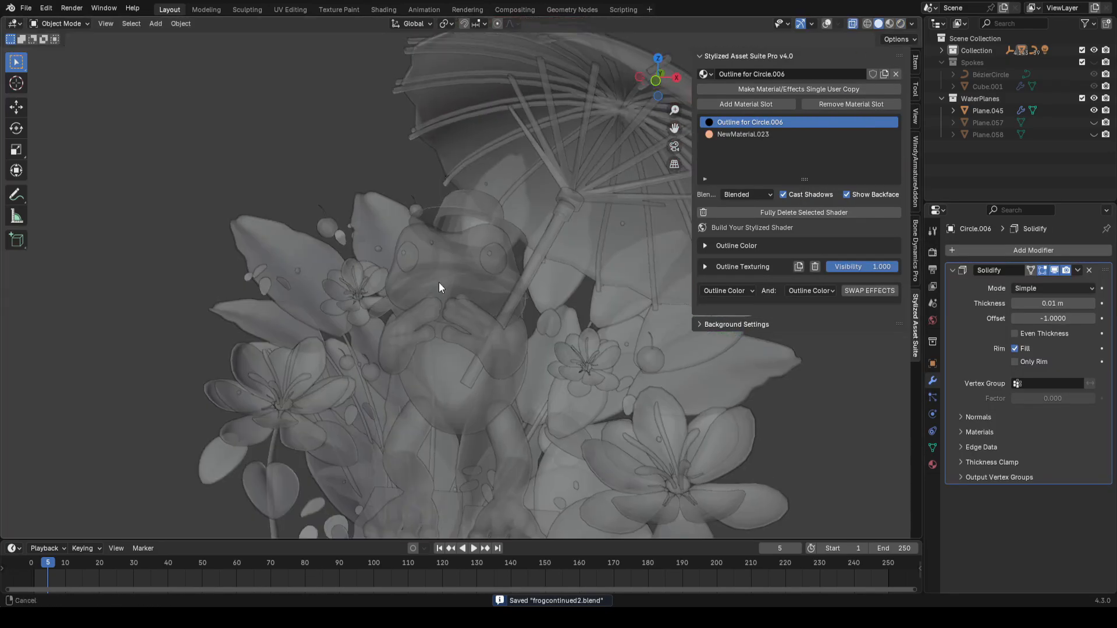
click(852, 24)
click(827, 24)
scroll(505, 288, up, 3)
middle_drag(505, 288, 541, 262)
key(Tab)
Step: Replace the hat's outline by removing its outline material slot and adding a new object outline
key(Tab)
click(826, 24)
middle_drag(572, 326, 637, 339)
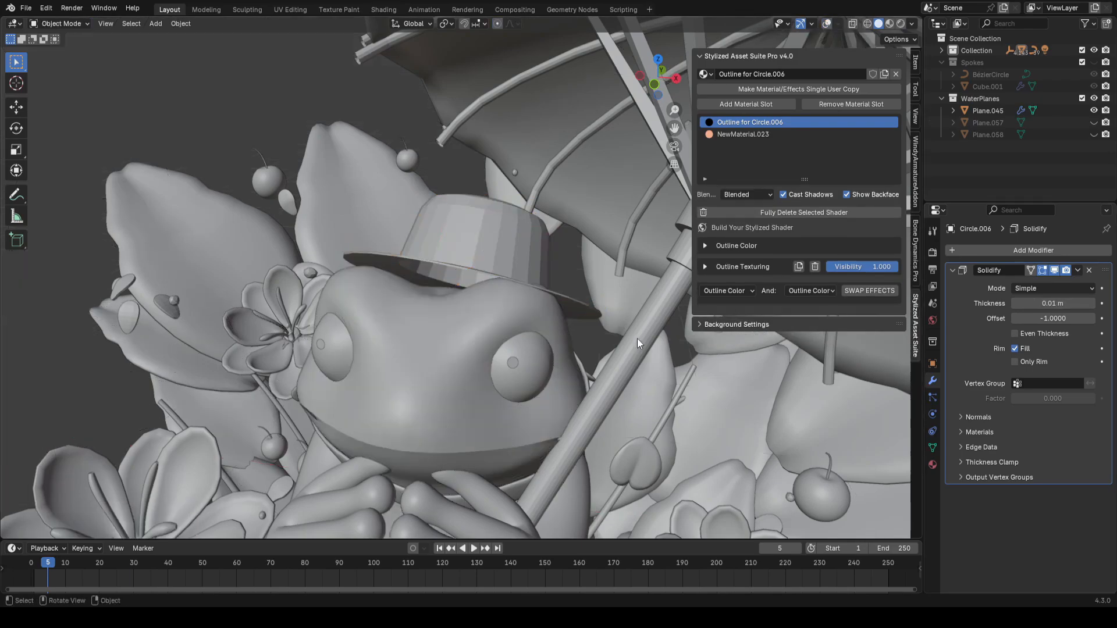
drag(1052, 303, 1044, 303)
scroll(556, 228, down, 2)
key(ctrl+s)
click(900, 24)
click(827, 24)
scroll(556, 291, down, 2)
key(Tab)
key(Tab)
middle_drag(553, 320, 556, 306)
click(850, 104)
click(799, 258)
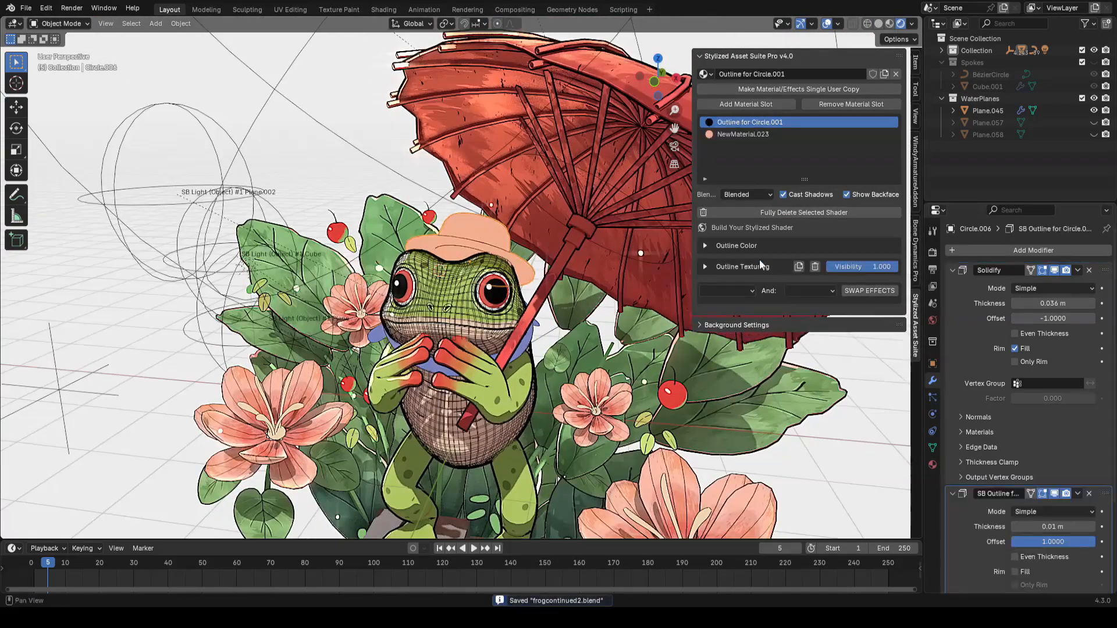
Step: Open the hat outline's colour settings and nudge the hat's position on the head
click(827, 24)
click(705, 245)
scroll(553, 291, down, 3)
key(g)
click(505, 224)
key(ctrl+s)
scroll(523, 262, up, 2)
Step: Set the hat material's stylized light slider to -0.850
click(827, 23)
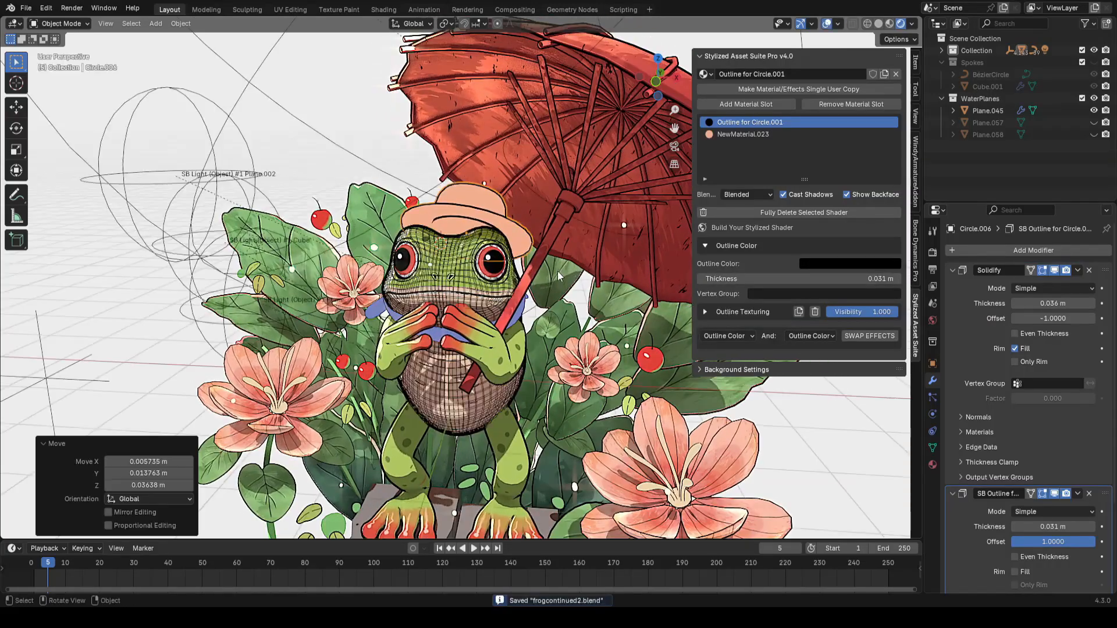
click(826, 24)
click(798, 135)
click(704, 297)
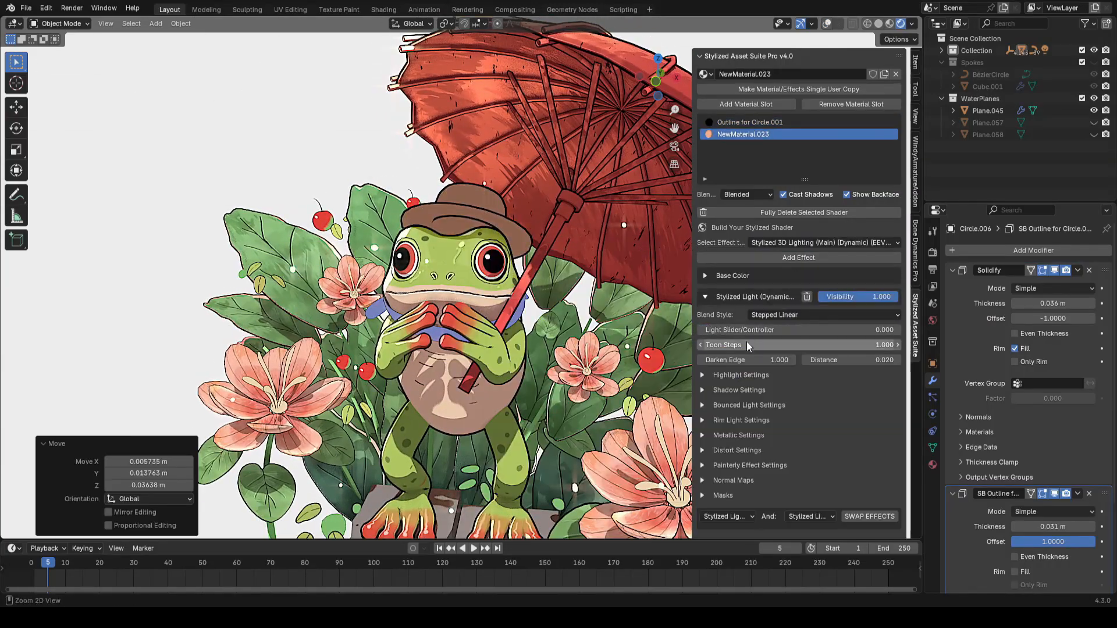
drag(799, 330, 822, 330)
Step: Scale the hat by about 1.179 and reposition it on the frog's head
right_click(581, 225)
click(581, 224)
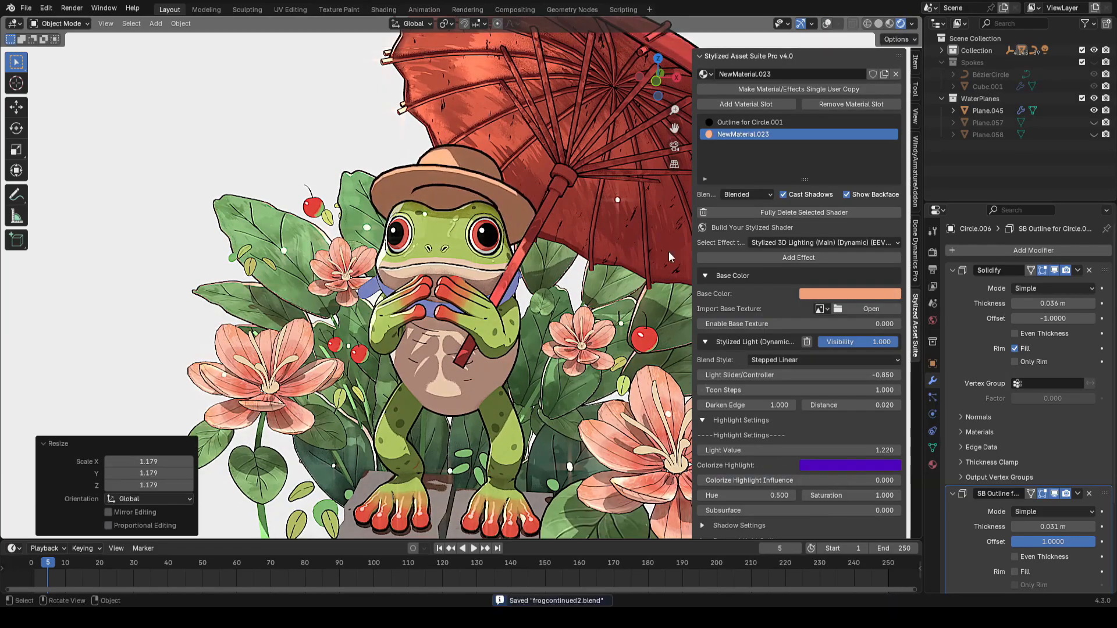
click(462, 250)
key(g)
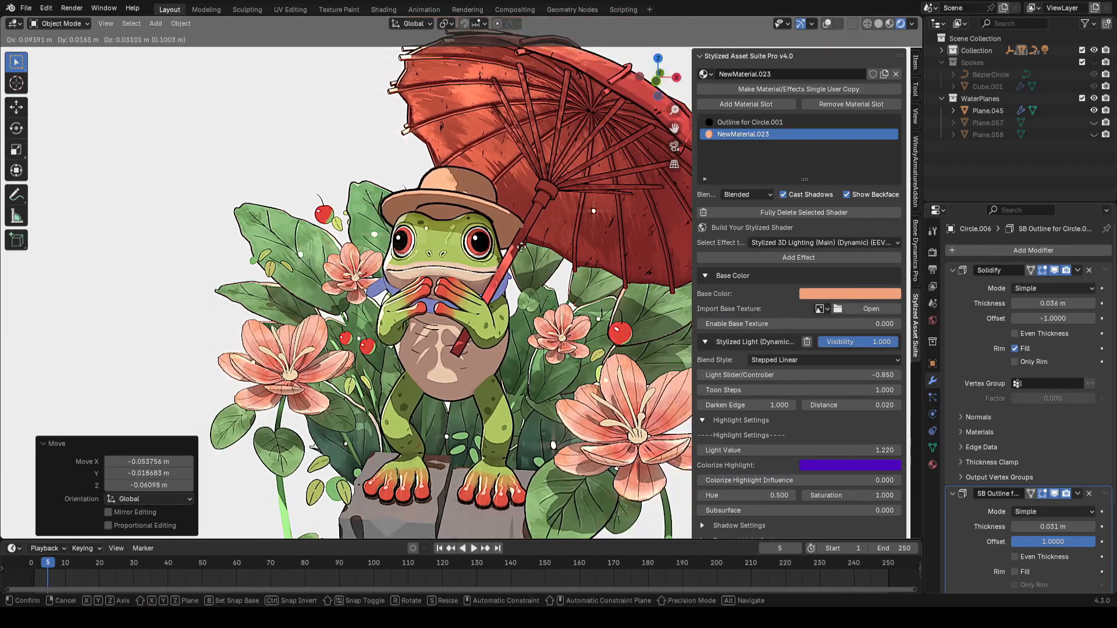
click(462, 250)
key(ctrl+s)
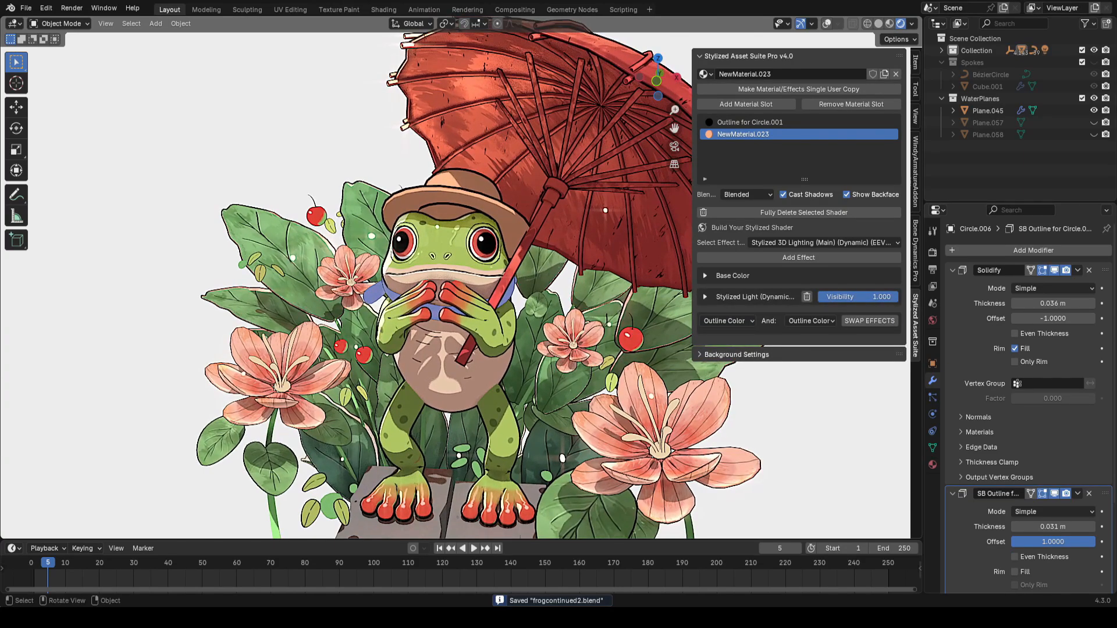
Step: Rename the hat object to Hat
click(525, 234)
key(F2)
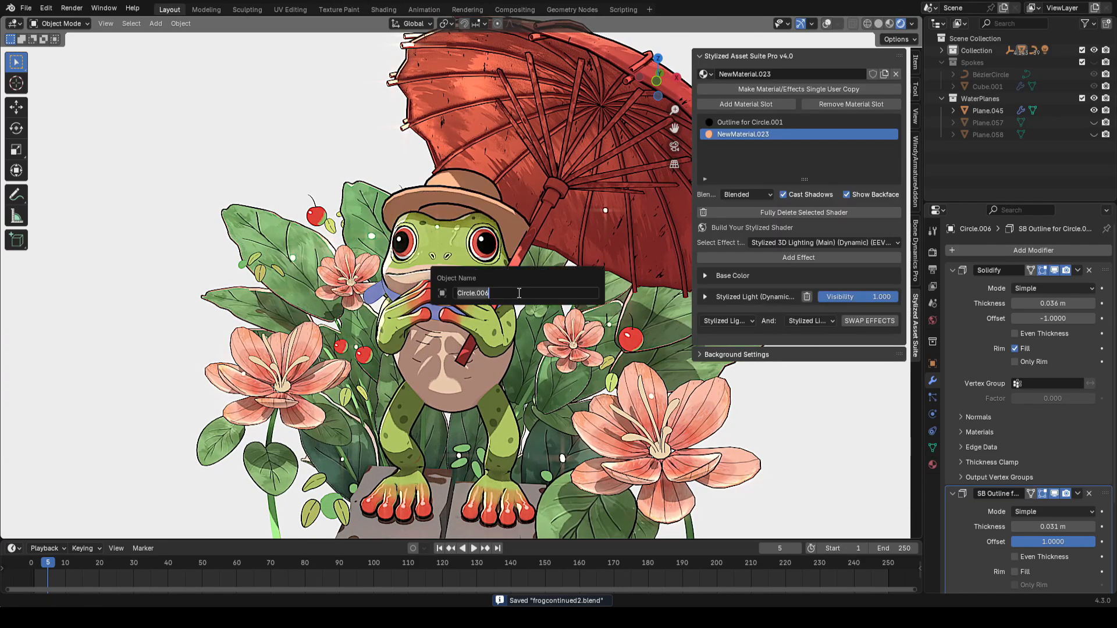
text(Hat)
key(Return)
key(shift+alt+z)
key(ctrl+s)
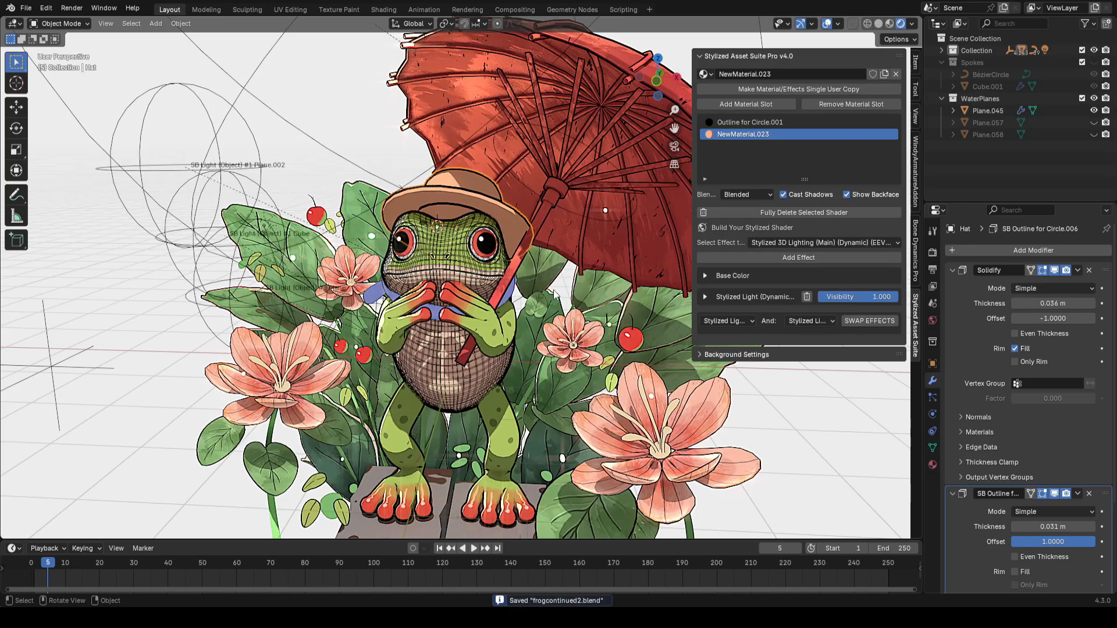
Step: Hide the hat and inspect the strap material's base colour and stylized light settings
key(h)
click(505, 321)
key(shift+alt+z)
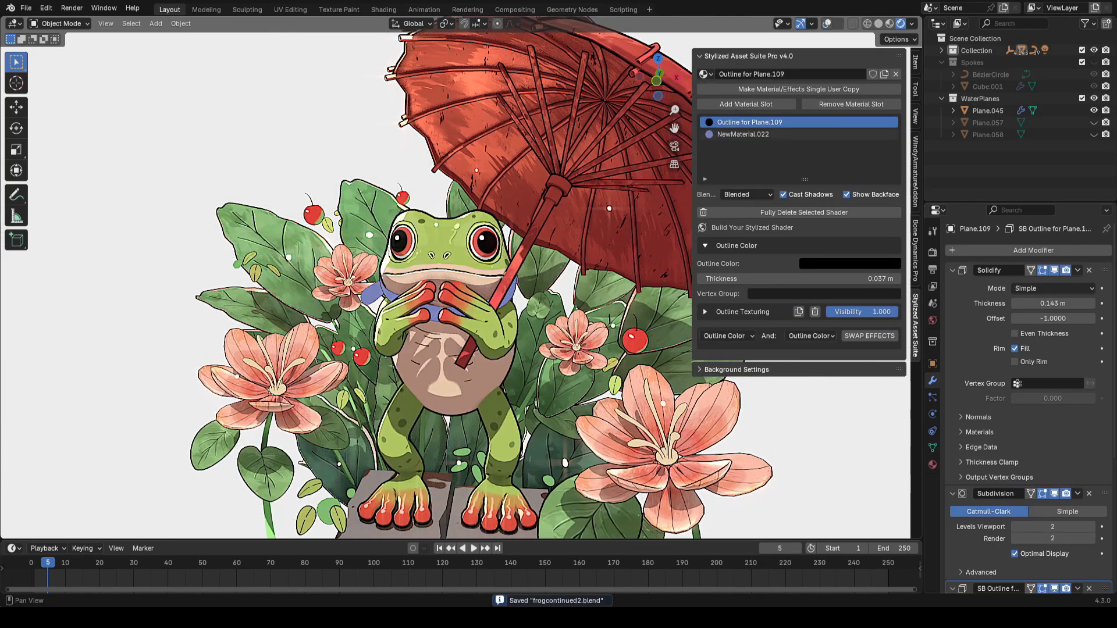
click(743, 134)
click(830, 293)
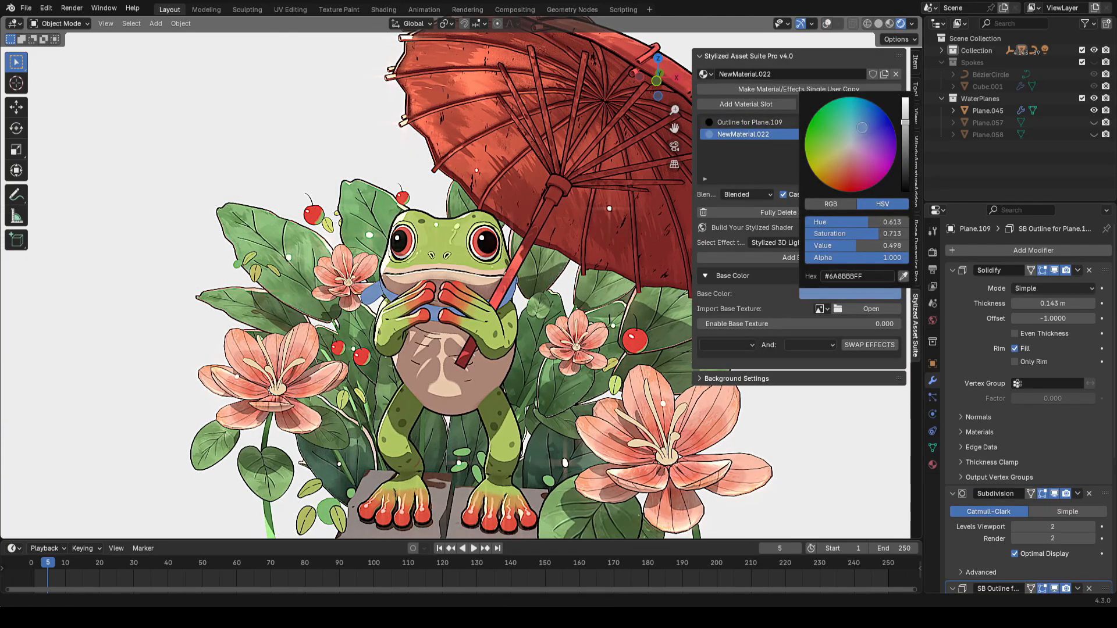
key(ctrl+s)
click(750, 297)
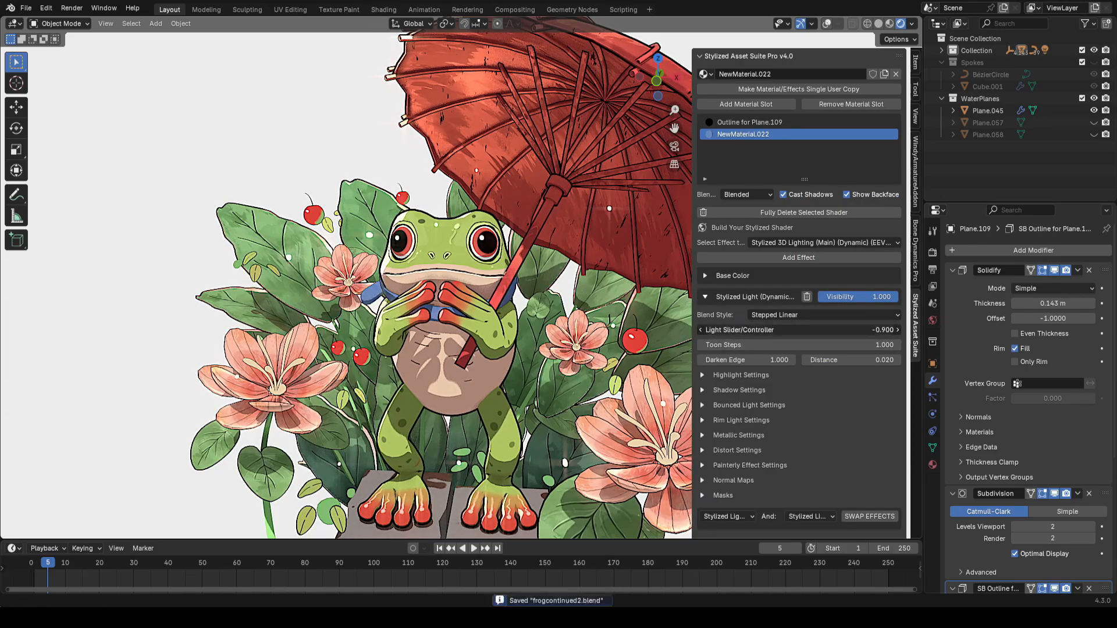
key(shift+alt+z)
middle_drag(616, 297, 584, 298)
key(shift+alt+z)
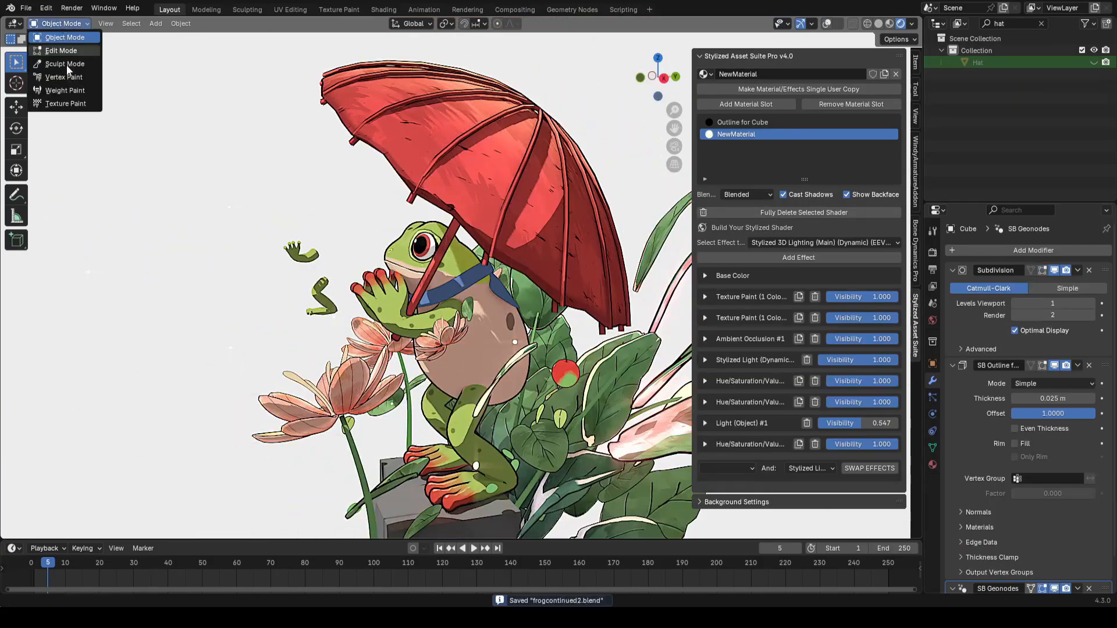
Step: Switch the frog body to Texture Paint and paint green over the greensbody texture in local view
click(65, 104)
click(446, 23)
scroll(475, 264, up, 3)
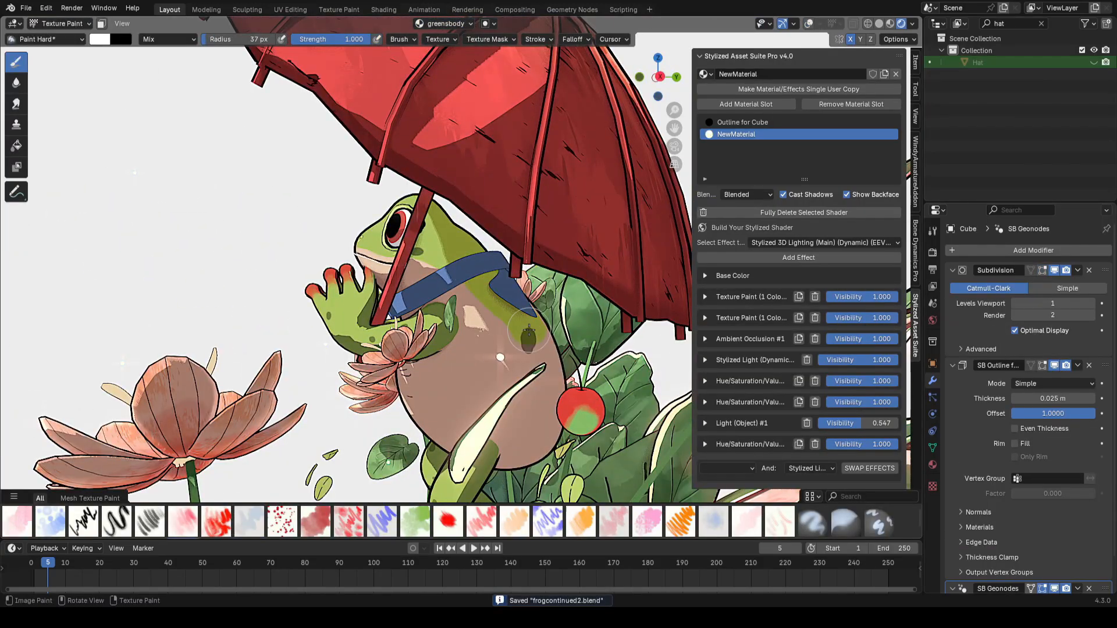
key(KP_Divide)
middle_drag(486, 276, 476, 269)
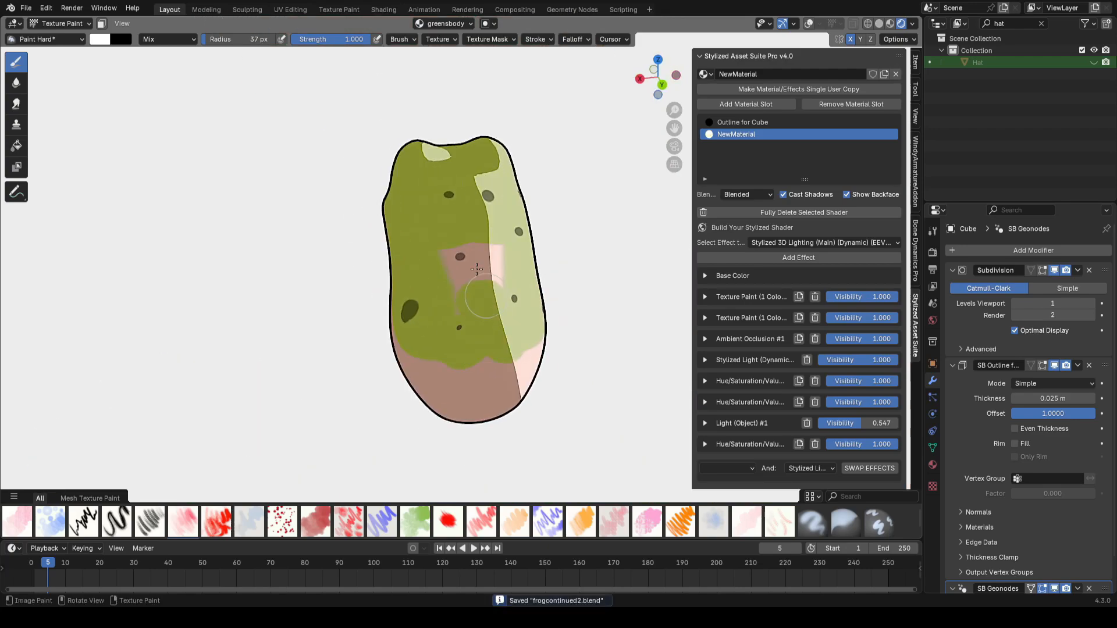
middle_drag(621, 313, 595, 307)
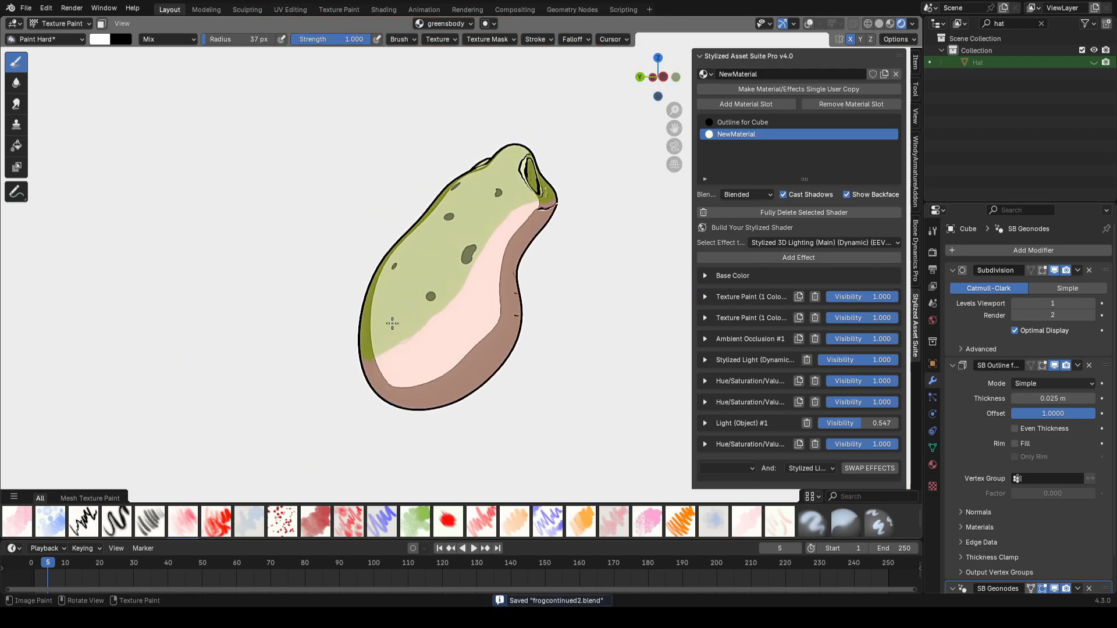
middle_drag(392, 328, 567, 295)
key(ctrl+s)
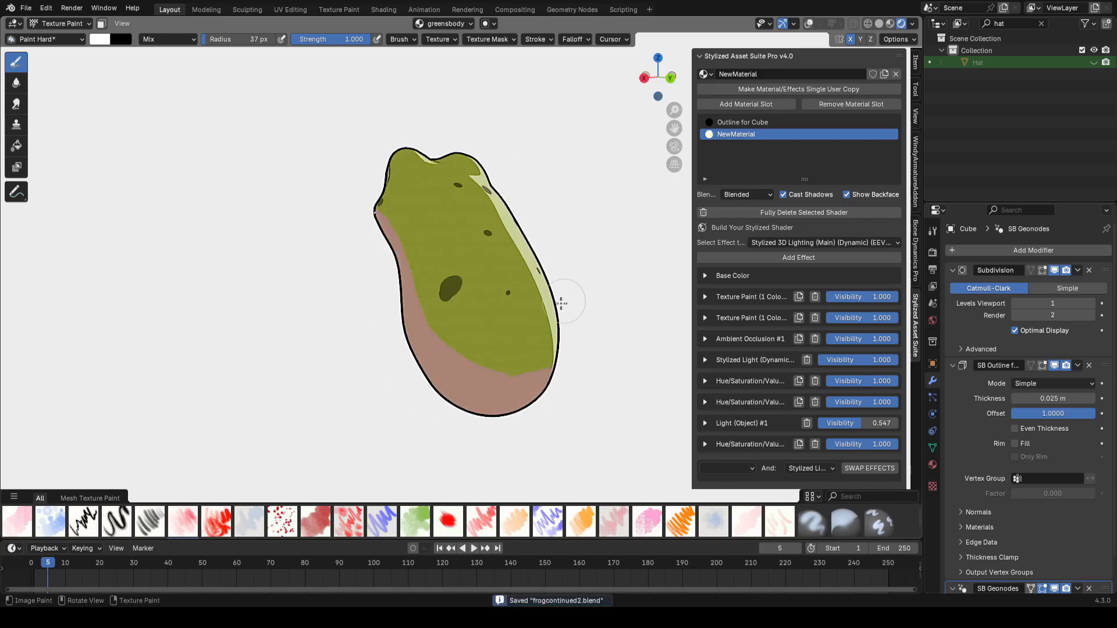
Step: Paint black line details where the strap meets the body on the bodyblacks texture
key(KP_Divide)
scroll(442, 314, up, 3)
mouse_move(396, 303)
middle_down()
mouse_move(505, 286)
mouse_move(498, 347)
mouse_move(541, 292)
mouse_move(536, 384)
middle_up()
scroll(498, 346, up, 2)
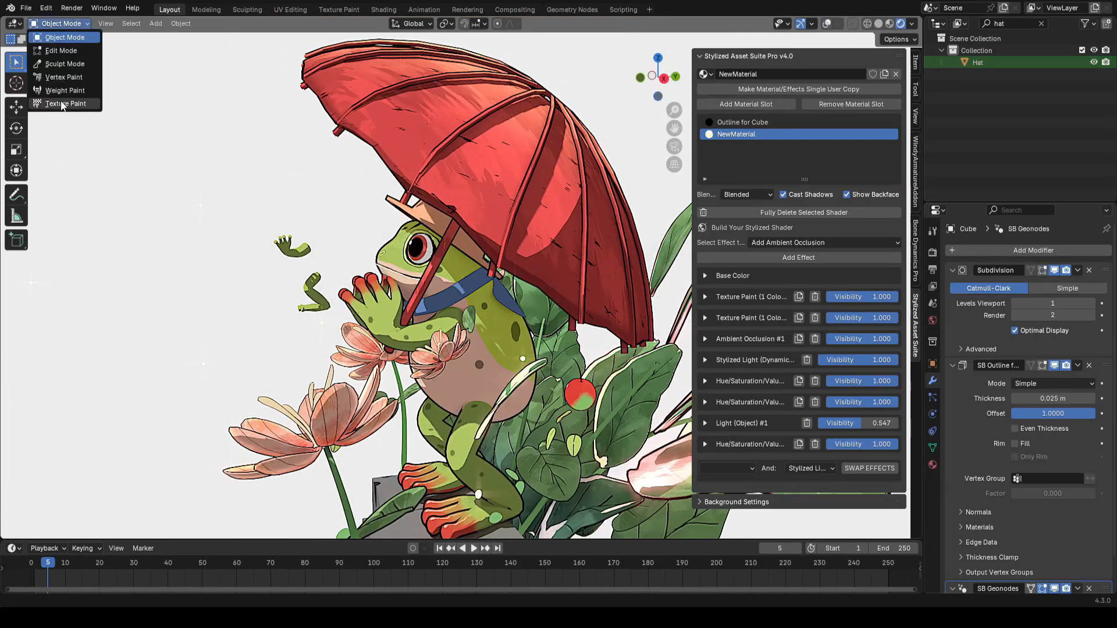
click(62, 104)
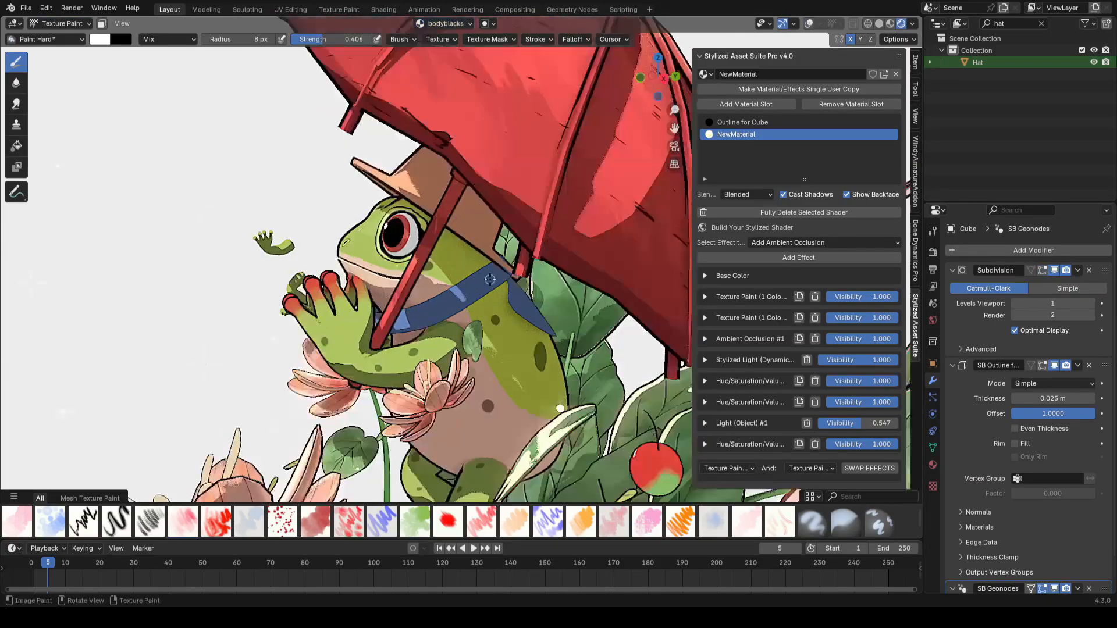
key(f)
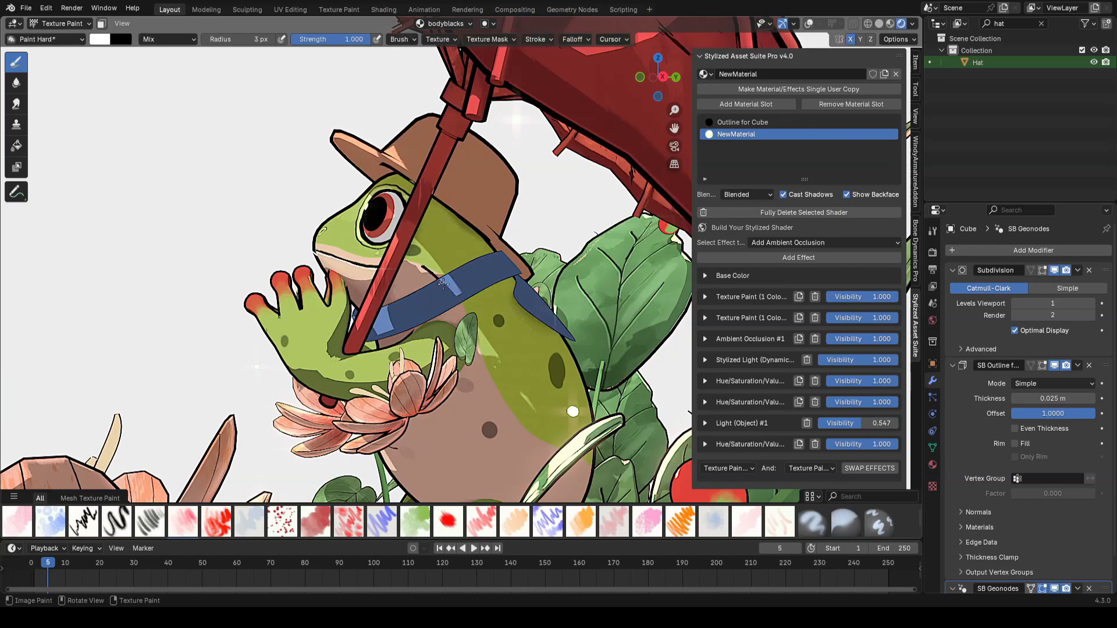
drag(499, 397, 493, 385)
mouse_move(493, 385)
ctrl+middle_down()
mouse_move(494, 436)
mouse_move(512, 343)
mouse_move(499, 328)
ctrl+middle_up()
drag(499, 328, 501, 354)
mouse_move(500, 355)
middle_down()
mouse_move(544, 364)
mouse_move(459, 300)
middle_up()
ctrl+middle_drag(433, 241, 328, 203)
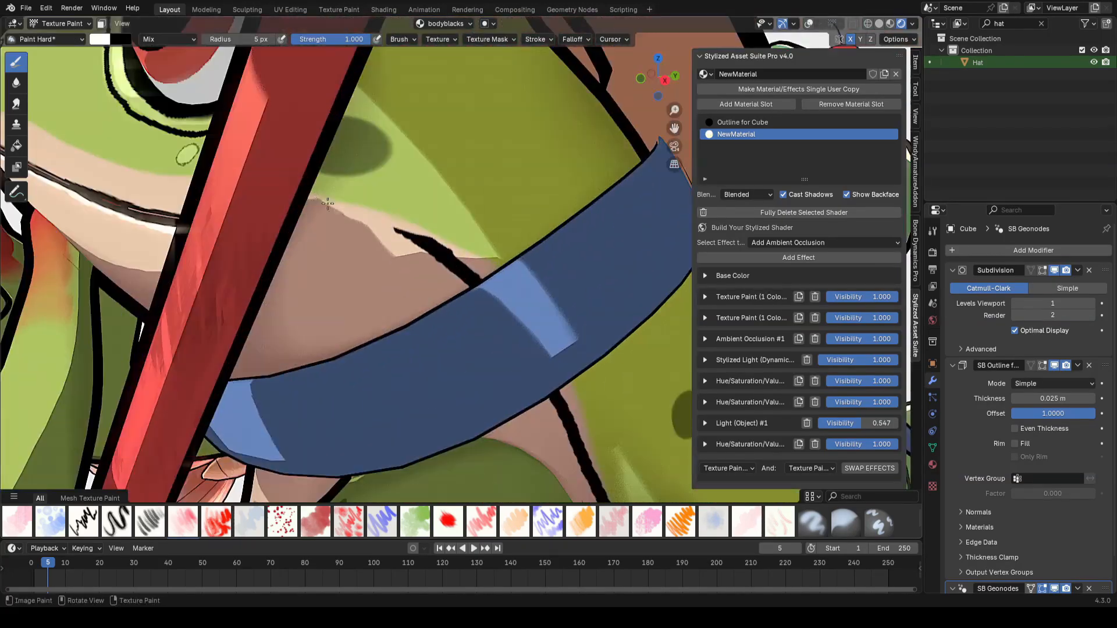
key(ctrl+z)
ctrl+middle_drag(398, 233, 415, 343)
key(ctrl+s)
Step: Paint additional black line strokes near the frog's mouth on the bodyblacks texture
mouse_move(514, 239)
middle_down()
mouse_move(666, 240)
mouse_move(541, 242)
mouse_move(628, 248)
middle_up()
ctrl+middle_drag(524, 302, 500, 250)
mouse_move(419, 267)
middle_down()
mouse_move(488, 274)
mouse_move(453, 226)
middle_up()
key(f)
click(420, 304)
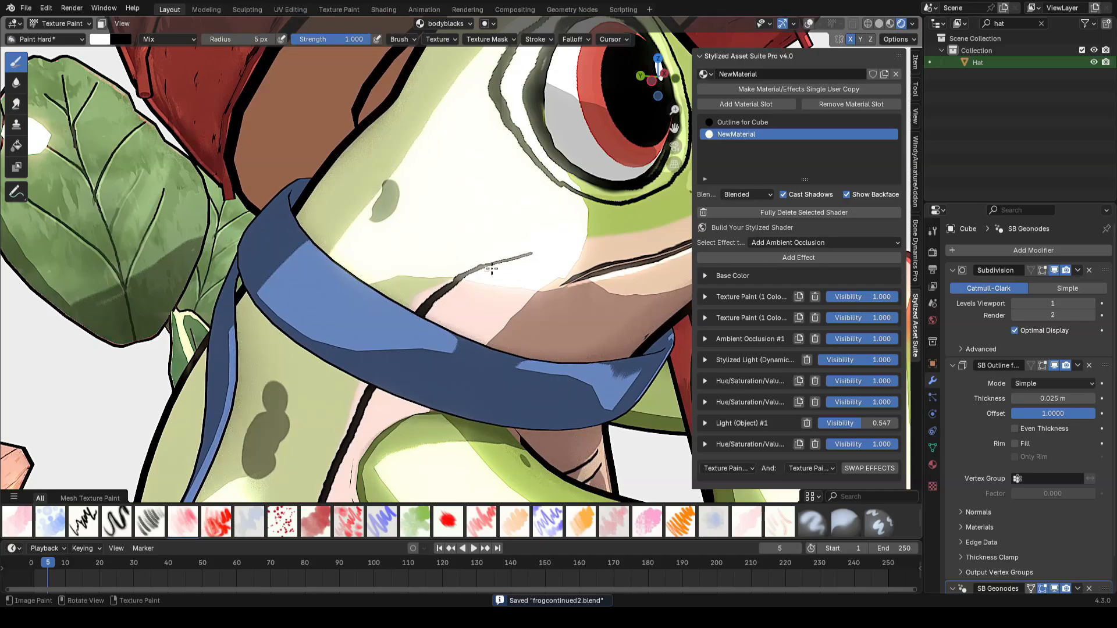
ctrl+middle_drag(491, 268, 524, 349)
key(ctrl+s)
middle_drag(652, 245, 597, 268)
key(ctrl+s)
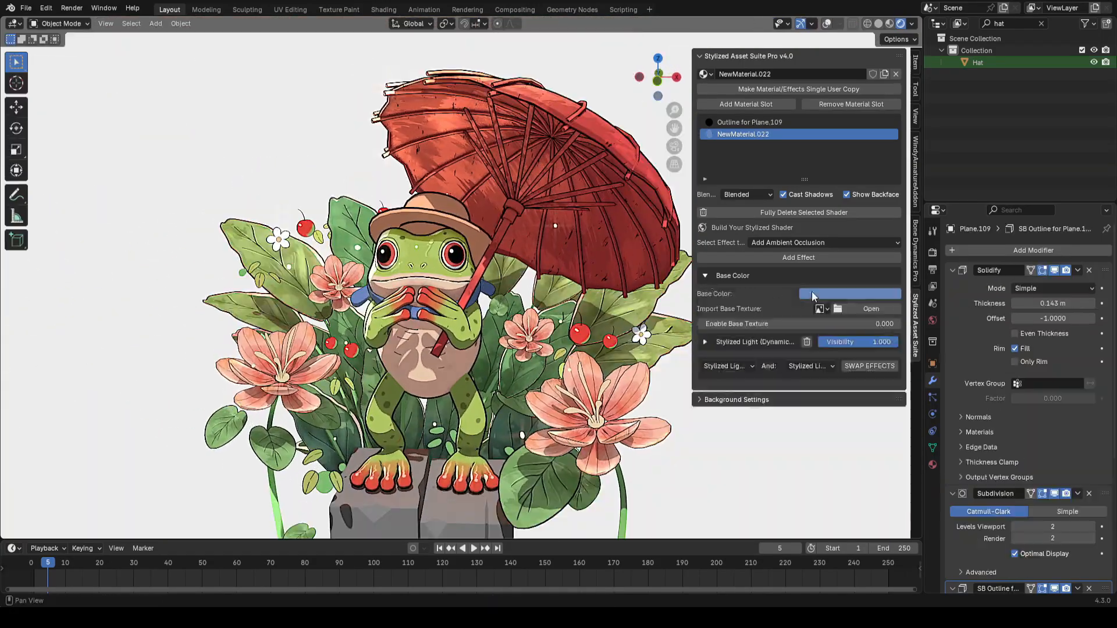
Step: Move the strap's vertices in edit mode to fit it around the frog's neck
click(849, 294)
key(Tab)
key(Tab)
middle_drag(553, 302, 523, 308)
key(alt+shift+z)
key(Tab)
key(alt+shift+z)
key(g)
click(530, 285)
key(alt+shift+z)
key(alt+shift+z)
key(g)
click(527, 294)
key(alt+shift+z)
middle_drag(291, 344, 541, 329)
key(ctrl+s)
Step: Refine the strap's fit by moving more of its vertices and faces
key(g)
click(527, 317)
key(g)
click(530, 320)
key(g)
click(460, 314)
key(3)
key(g)
click(419, 314)
Step: Add a loop cut to the strap with an edge slide factor of about 0.623
key(2)
middle_drag(611, 332, 551, 333)
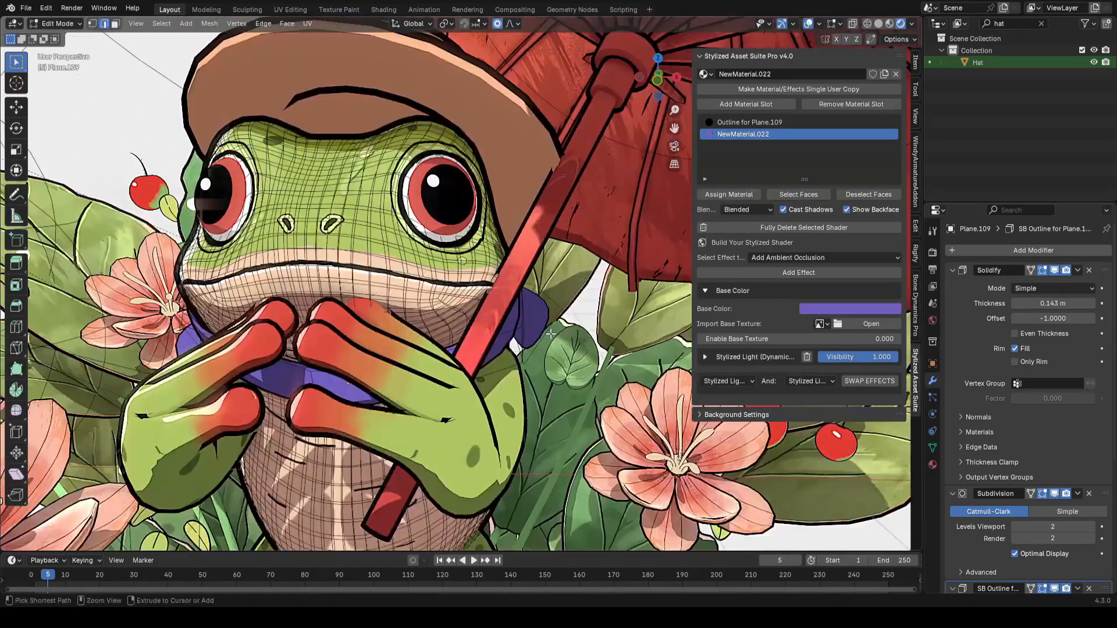
click(515, 348)
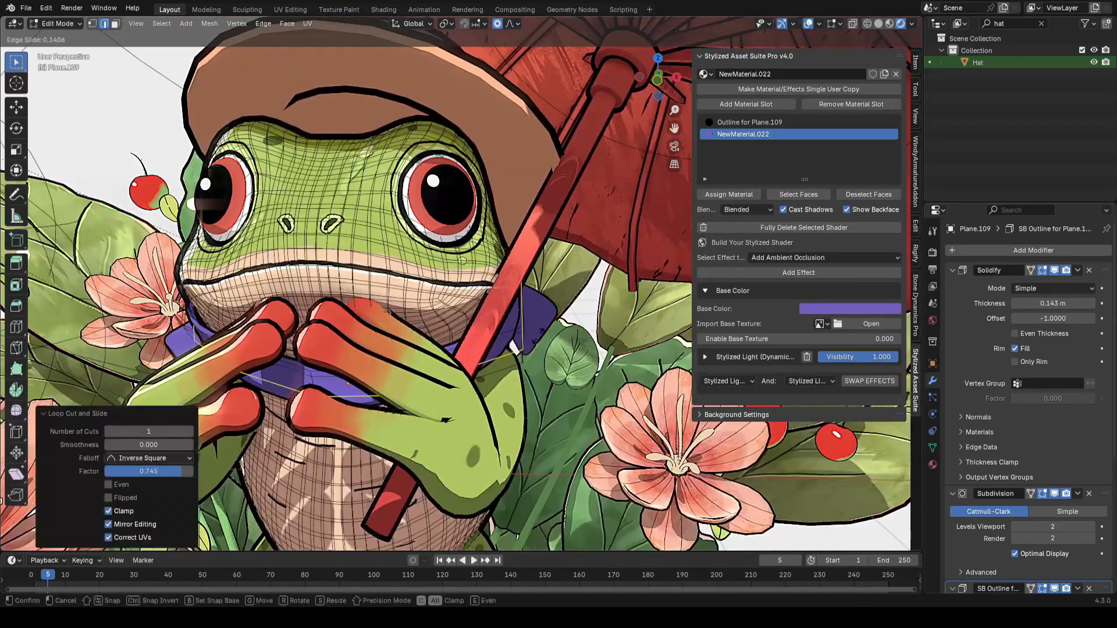
click(533, 342)
mouse_move(533, 342)
middle_down()
mouse_move(501, 336)
mouse_move(517, 337)
middle_up()
key(alt+z)
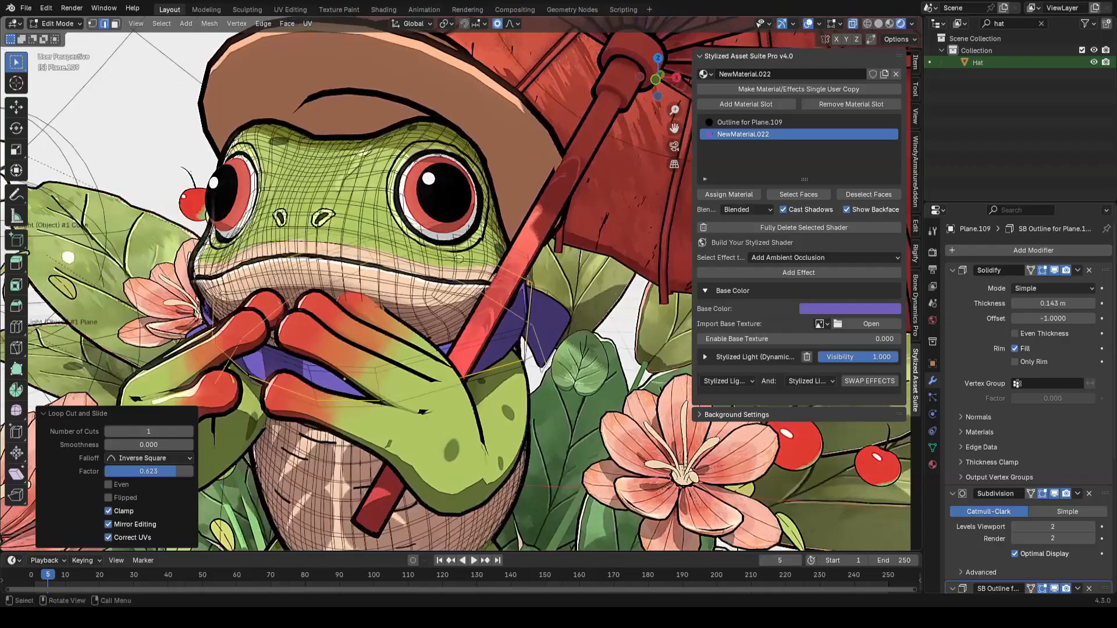
scroll(563, 288, down, 4)
key(ctrl+s)
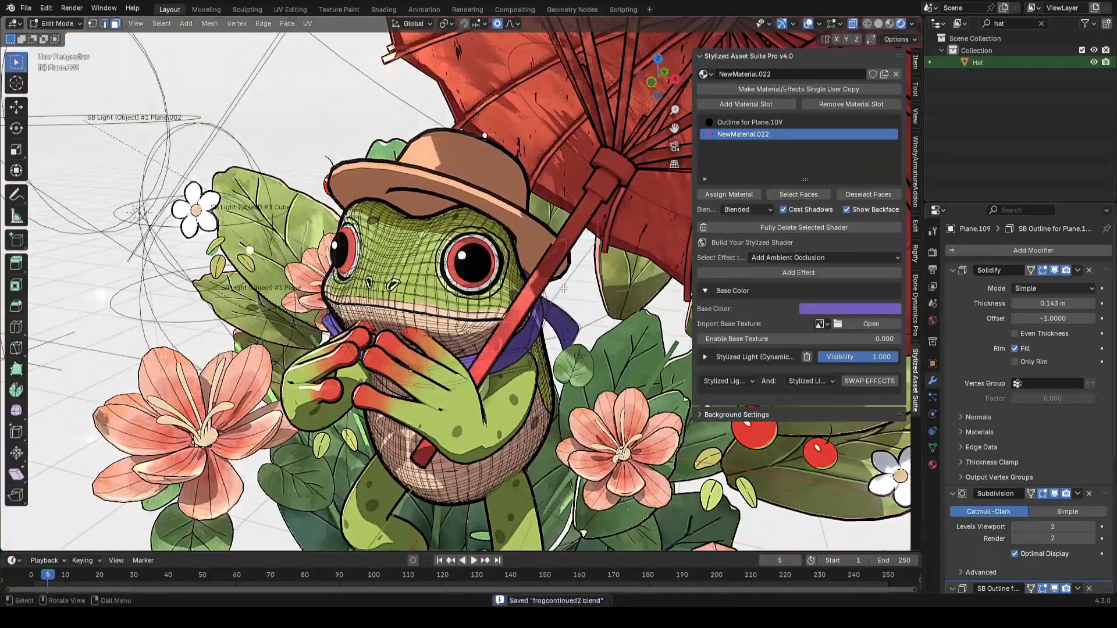
Step: Try to unwrap the strap's UVs
middle_drag(563, 287, 573, 284)
key(u)
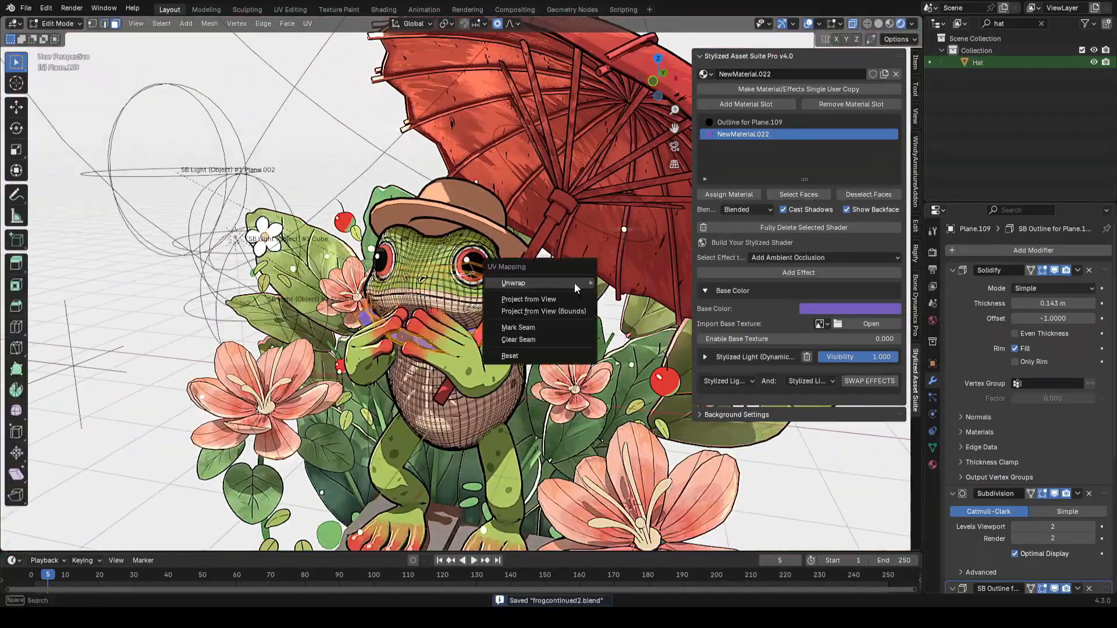
click(605, 283)
click(289, 10)
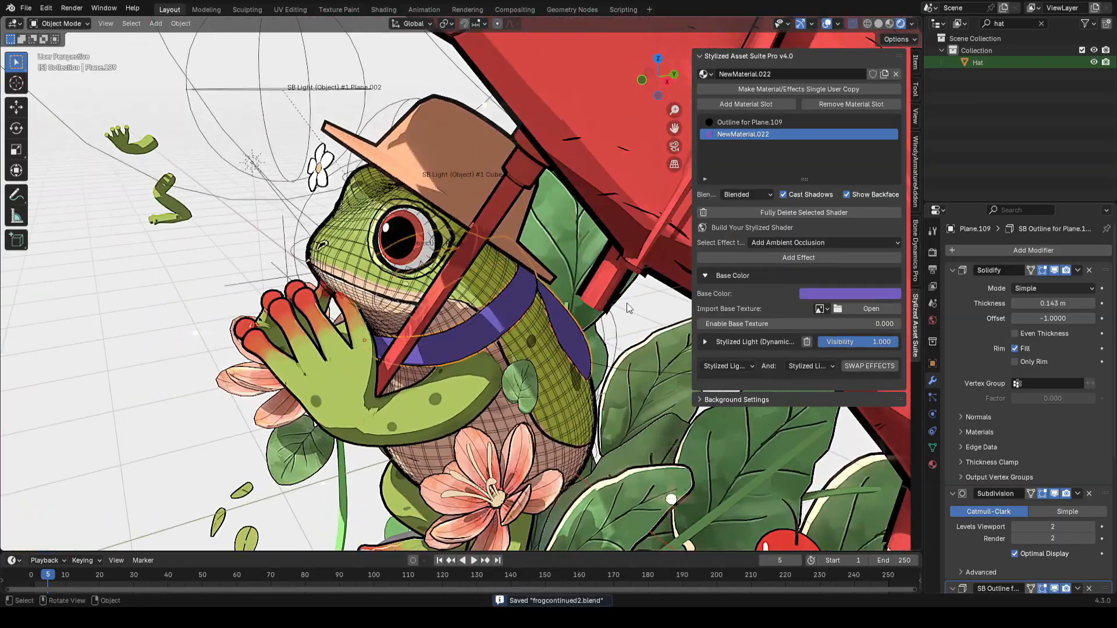
Step: Isolate the strap in local view and mark seams on two of its edges
key(slash)
key(Tab)
middle_drag(628, 308, 551, 379)
scroll(401, 355, up, 1)
shift+middle_drag(568, 309, 580, 318)
click(422, 356)
key(ctrl+e)
click(480, 488)
shift+middle_drag(414, 397, 466, 389)
middle_drag(621, 356, 633, 351)
alt+click(633, 351)
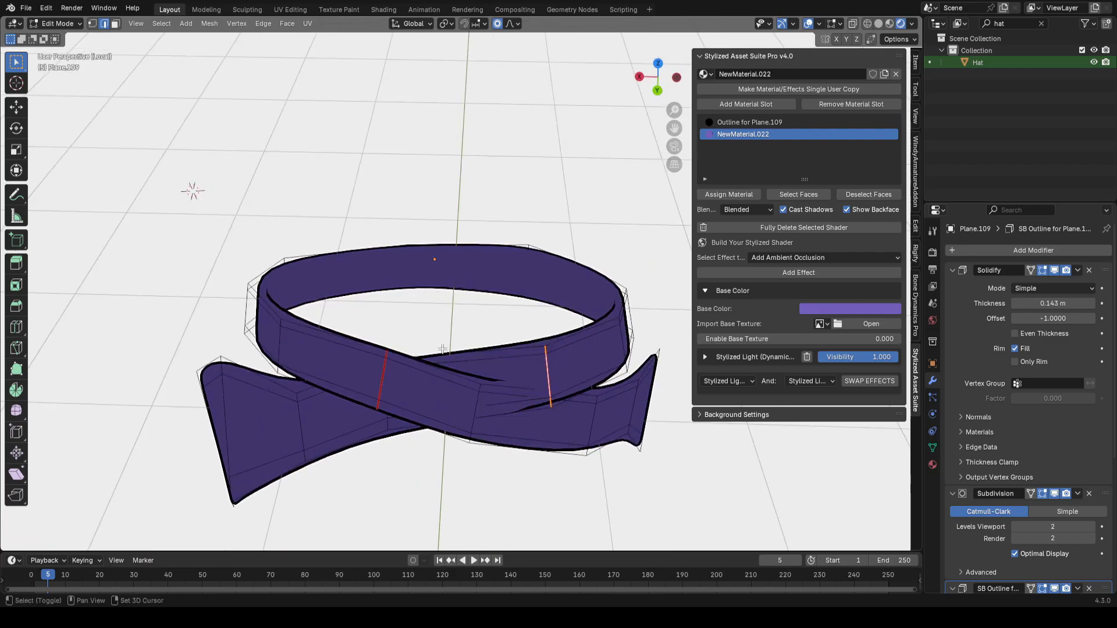
Step: Unwrap the whole strap using the marked seams and leave local view
scroll(550, 328, down, 2)
key(a)
key(u)
click(544, 334)
key(Tab)
middle_drag(413, 351, 592, 306)
key(slash)
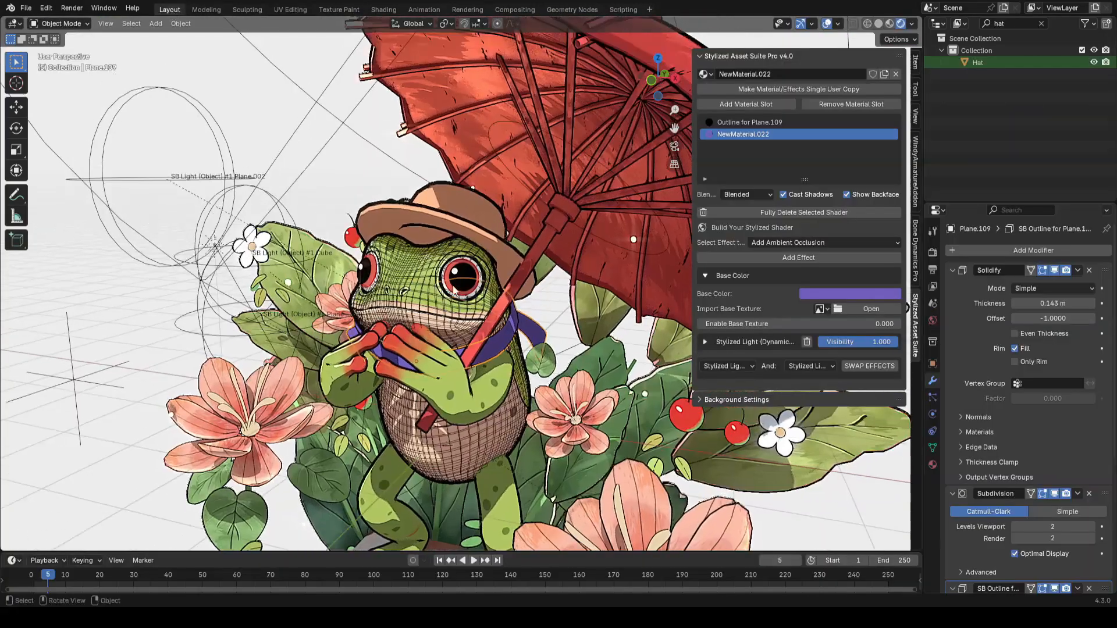
key(ctrl+s)
Step: Inspect the strap's shape in and out of local view with X-ray
key(Tab)
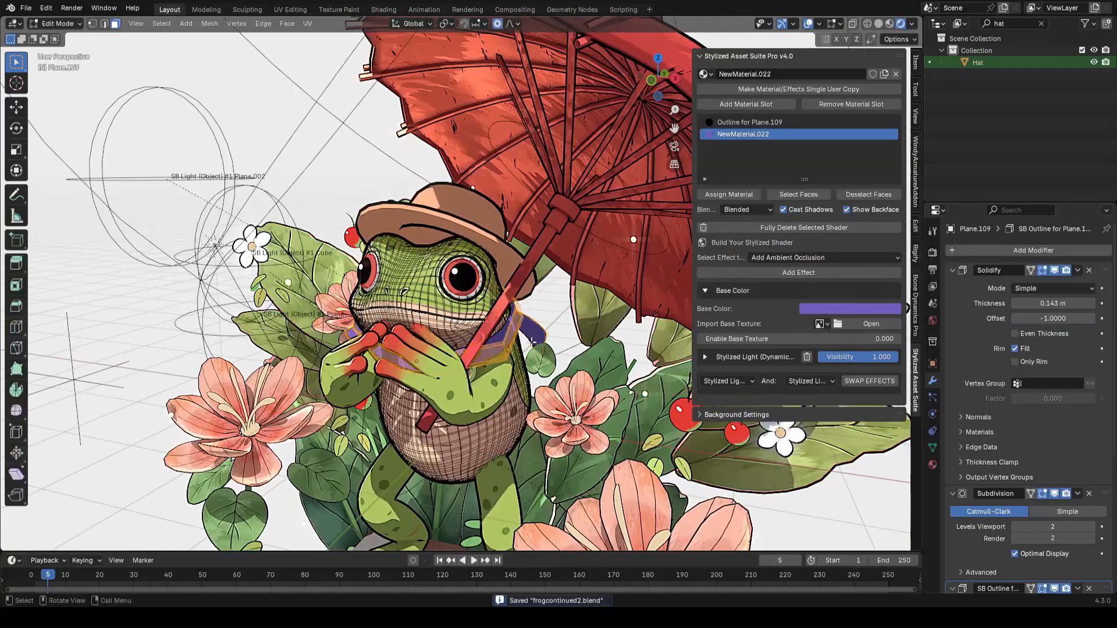
key(Tab)
key(shift+alt+z)
scroll(454, 291, down, 3)
key(shift+alt+z)
scroll(508, 339, up, 8)
key(Tab)
key(Tab)
key(slash)
key(Tab)
key(ctrl+s)
shift+middle_drag(608, 314, 553, 335)
key(alt+z)
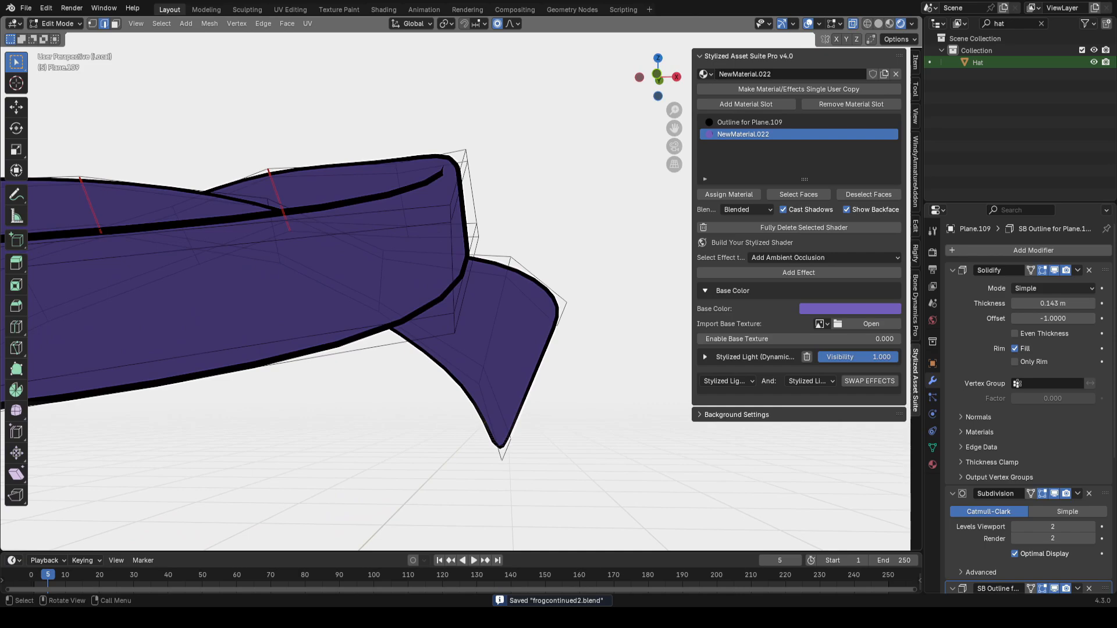
Step: Add loop cuts across one end of the strap
click(520, 381)
key(g)
key(g)
click(519, 387)
key(ctrl+r)
click(532, 374)
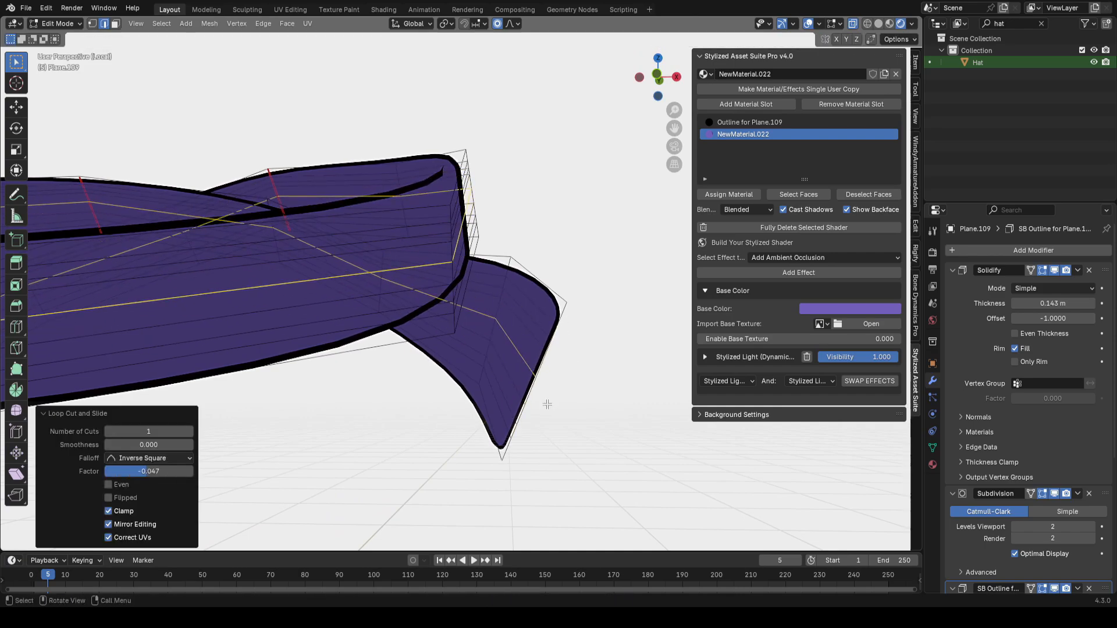
click(511, 454)
middle_drag(526, 399, 533, 398)
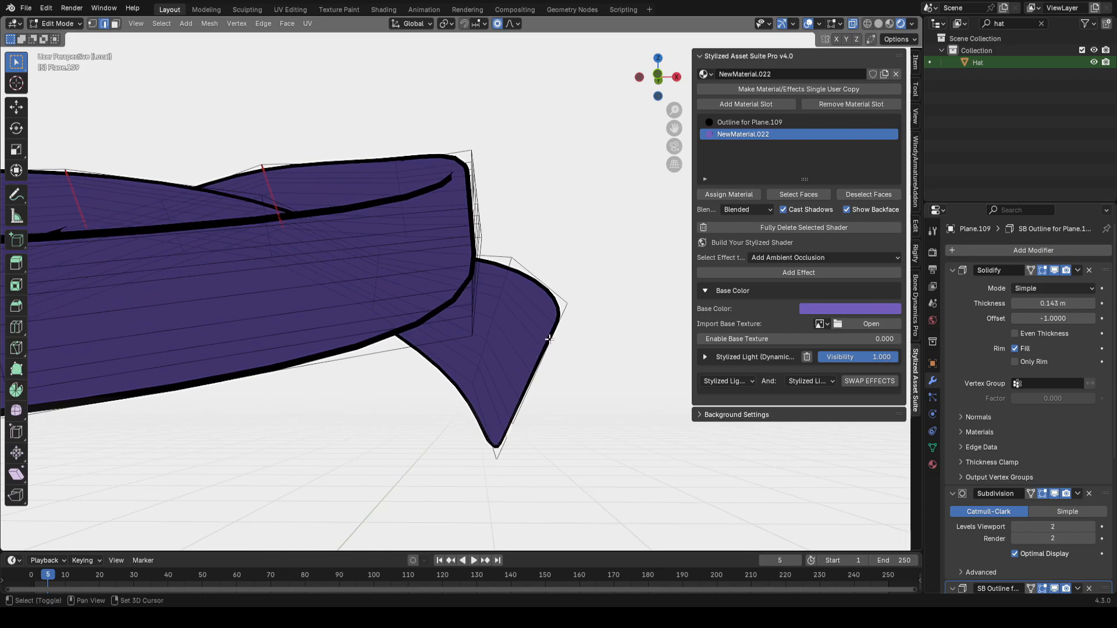
Step: Extrude and scale faces at that strap end into a row of fringe tassels
key(g)
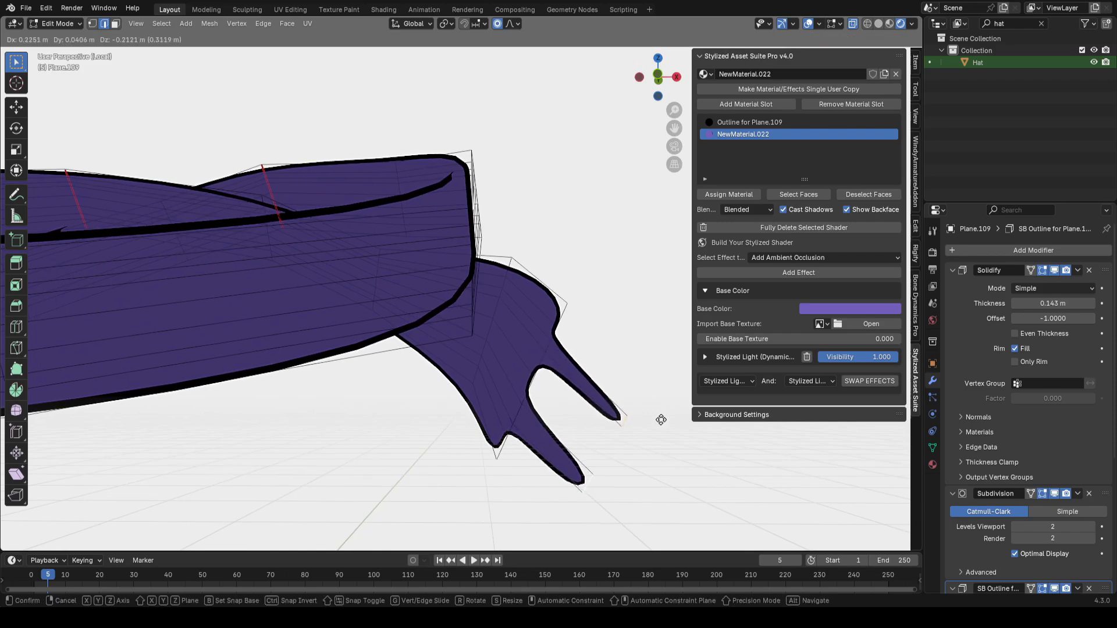
click(602, 451)
key(g)
click(595, 388)
key(s)
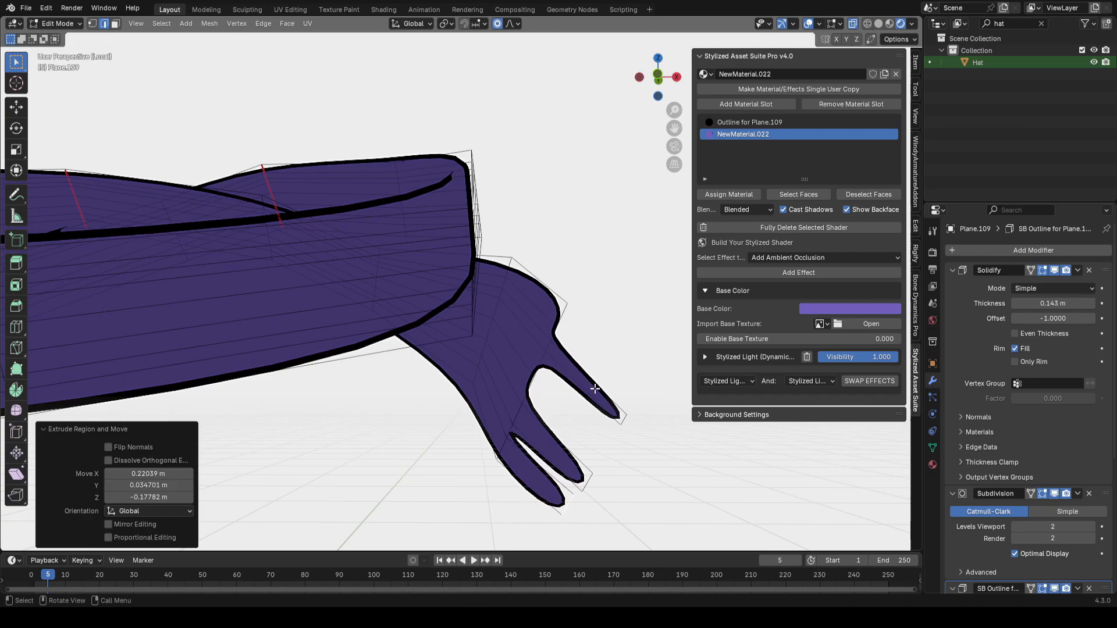
click(617, 415)
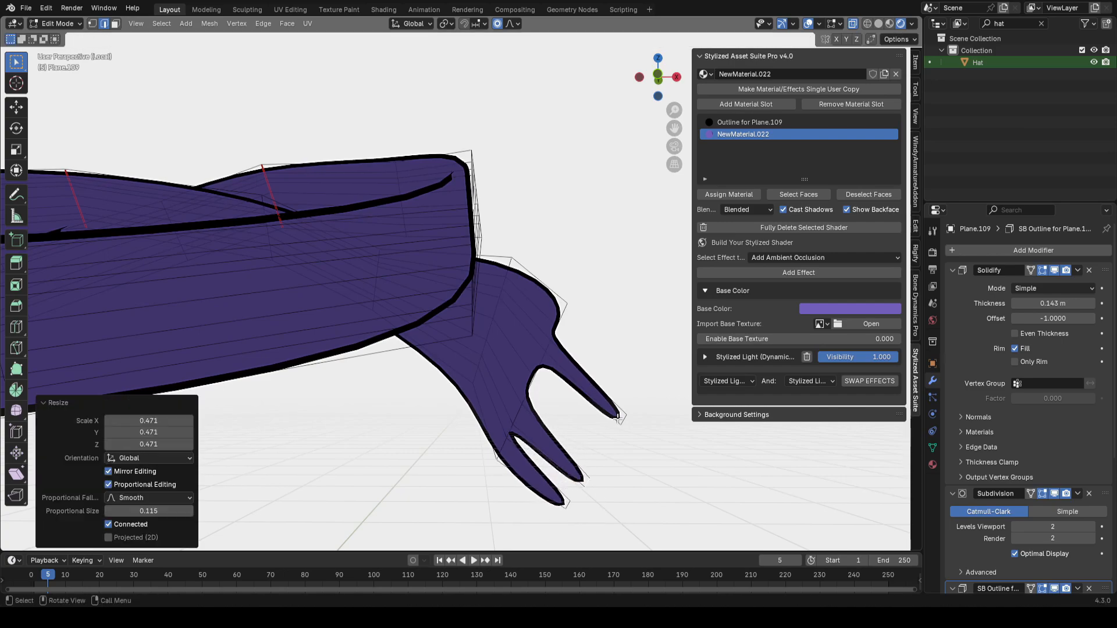
click(537, 381)
key(g)
click(610, 459)
key(ctrl+s)
click(563, 321)
key(g)
key(s)
click(655, 443)
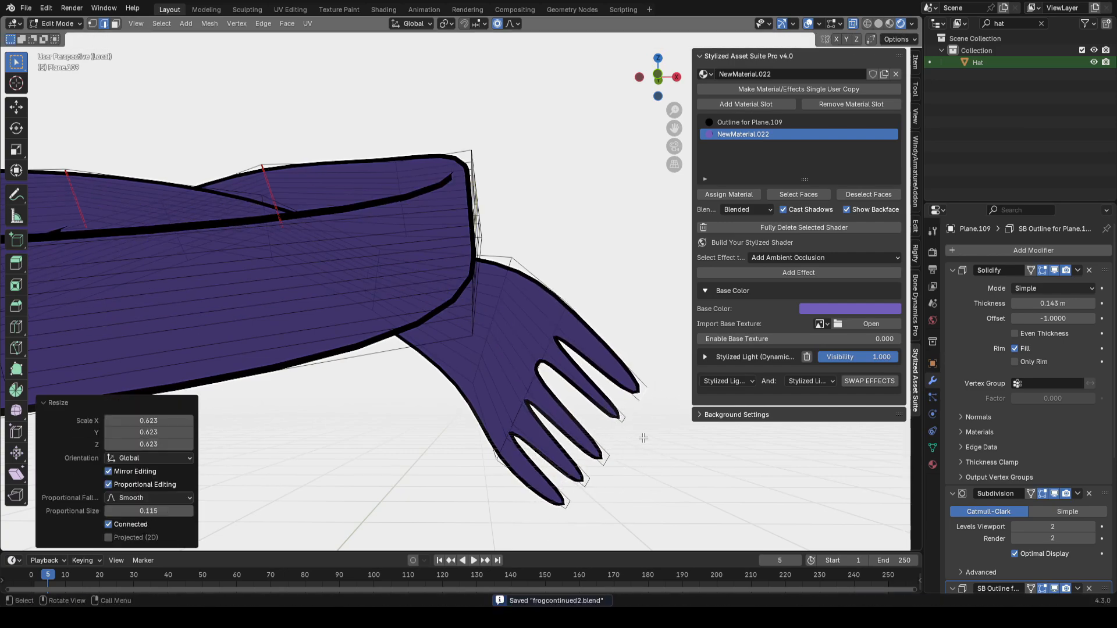
Step: Extrude fringe tassels on the strap's other end and move them into shape
scroll(654, 442, down, 5)
scroll(442, 355, up, 5)
shift+middle_drag(191, 401, 407, 349)
alt+shift+click(401, 349)
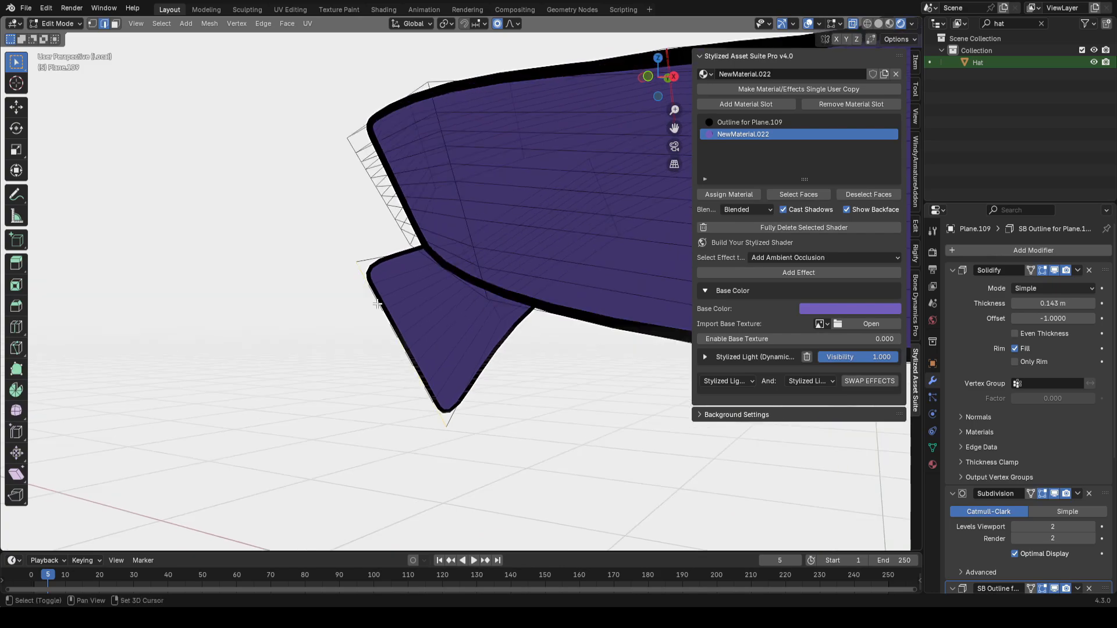
key(e)
click(332, 335)
key(s)
click(506, 379)
click(321, 314)
middle_drag(325, 317, 351, 332)
key(2)
key(s)
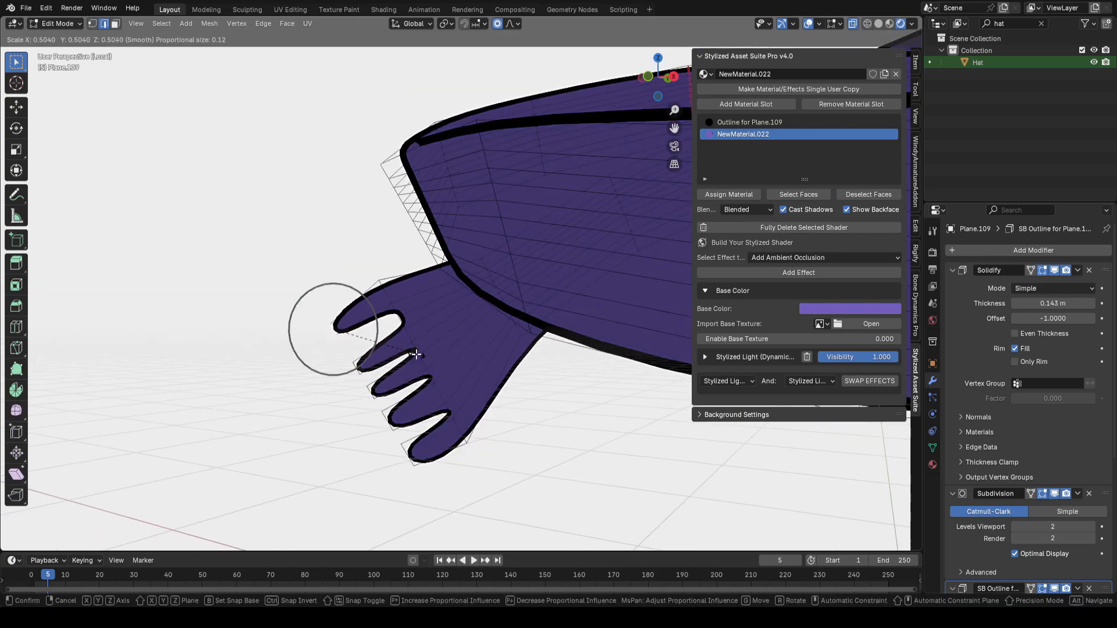
click(415, 354)
key(g)
click(368, 402)
middle_drag(407, 453, 454, 372)
key(g)
click(571, 469)
key(ctrl+s)
key(g)
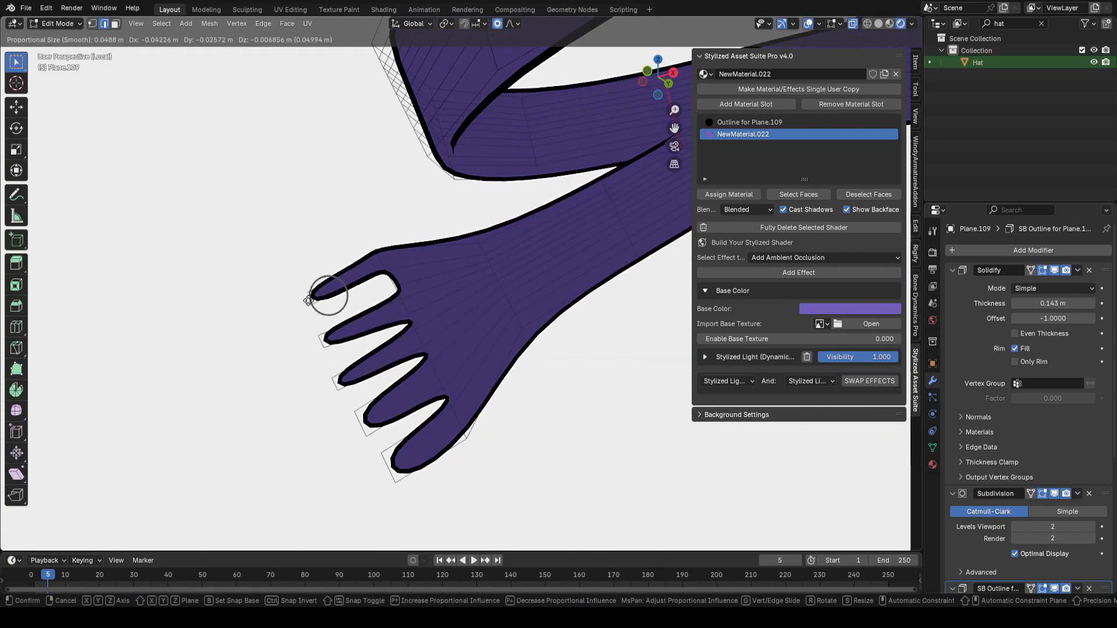
click(370, 262)
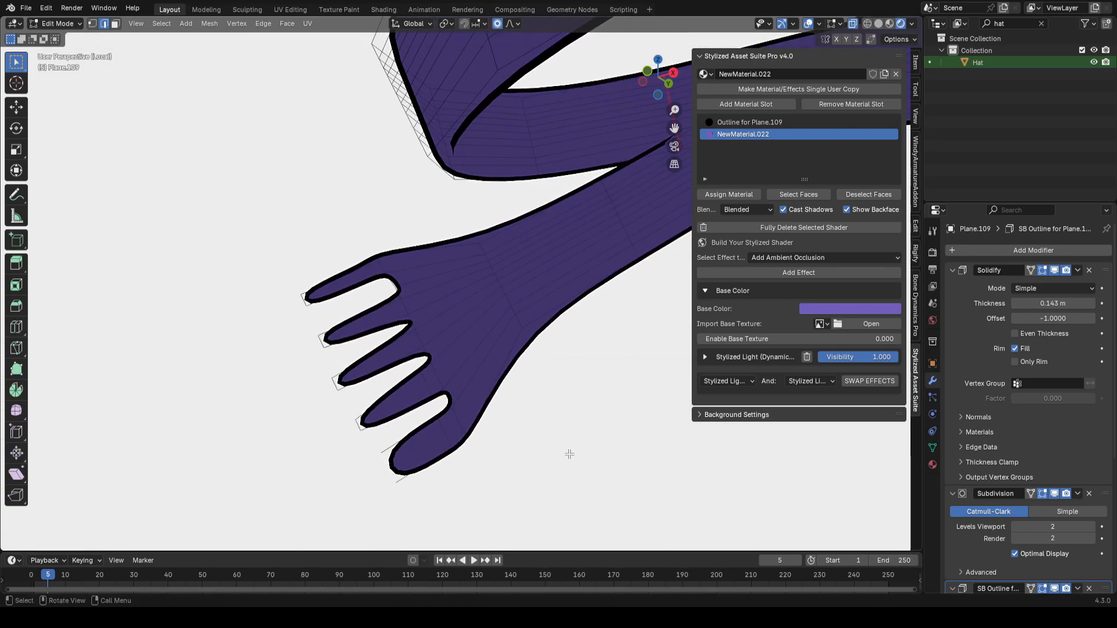
Step: Reshape the fringe tassels with proportional editing
middle_drag(568, 454, 610, 439)
key(Tab)
scroll(610, 440, down, 4)
key(Tab)
scroll(573, 372, up, 5)
middle_drag(573, 373, 500, 416)
key(g)
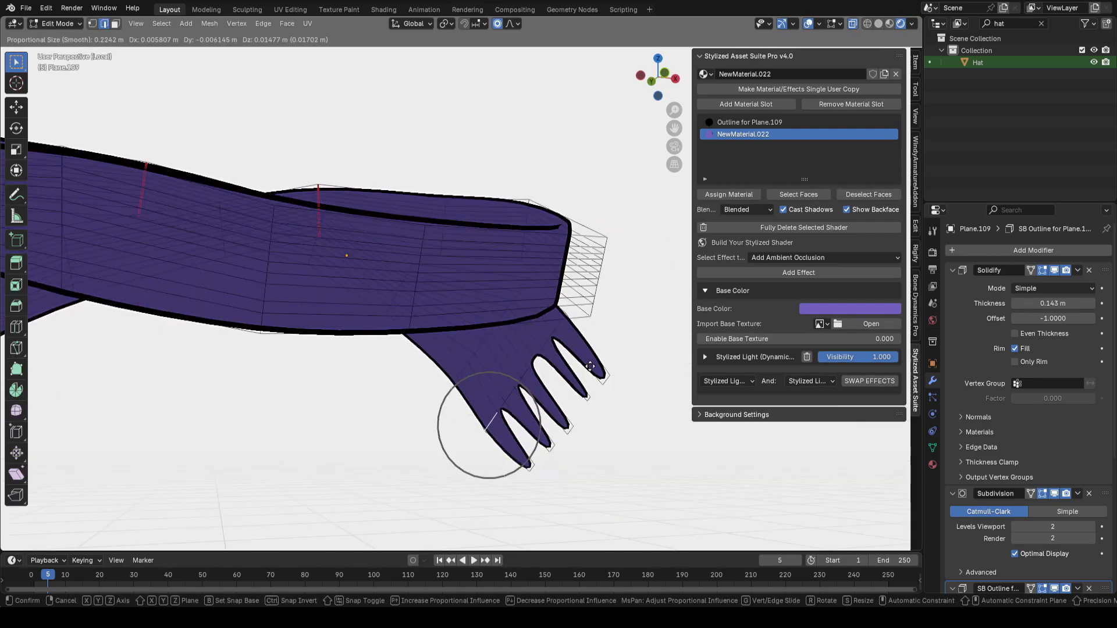
click(491, 421)
key(g)
key(g)
click(499, 436)
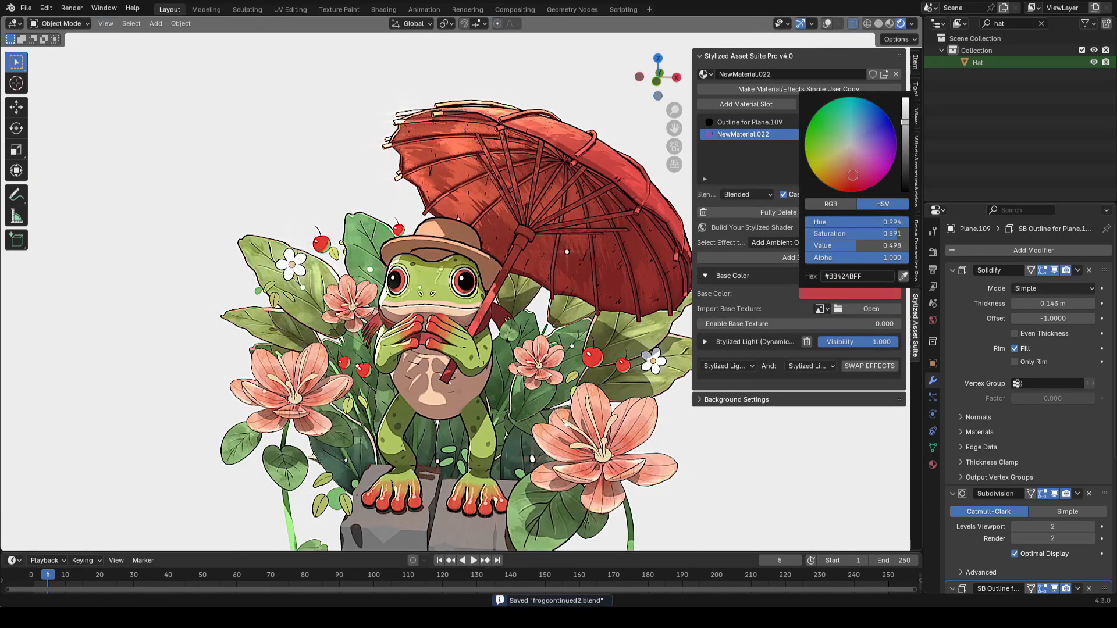
Step: Reposition the strap around the frog's neck and check its shape in local view
scroll(407, 291, up, 2)
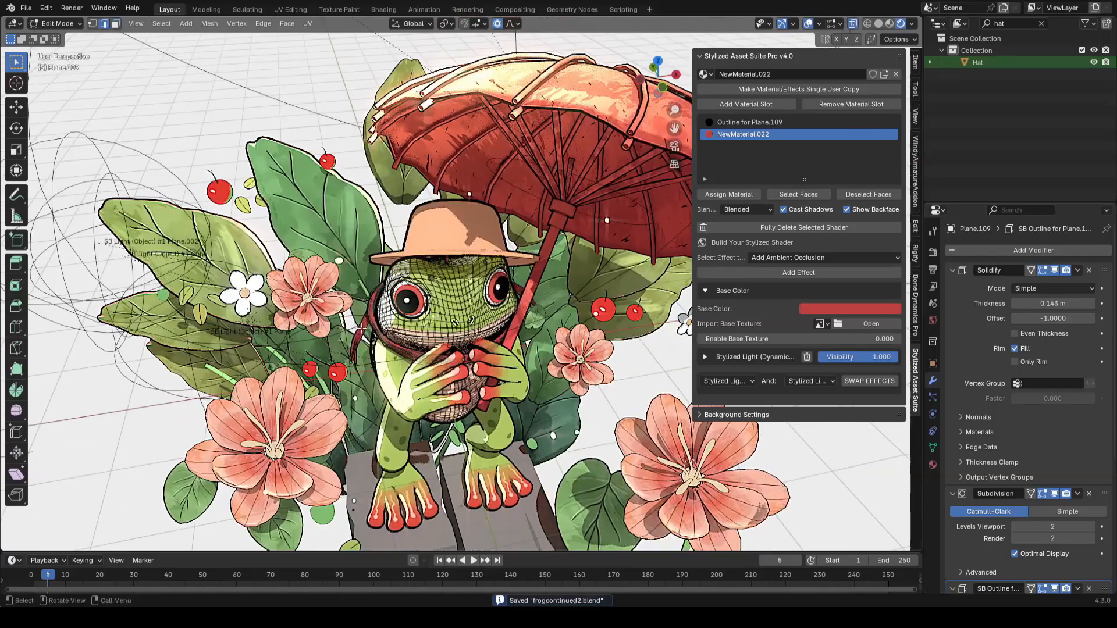
key(alt+shift+z)
key(g)
click(358, 333)
key(alt+shift+z)
key(KP_Divide)
key(2)
right_click(575, 340)
middle_drag(575, 341, 393, 369)
middle_drag(463, 362, 394, 386)
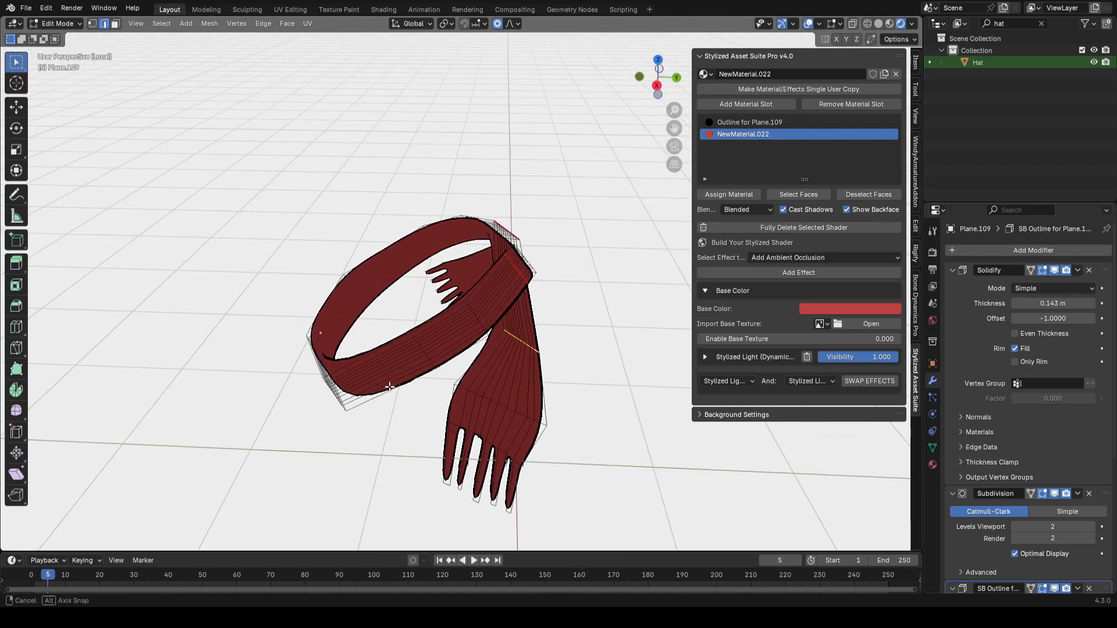
middle_drag(533, 424, 617, 414)
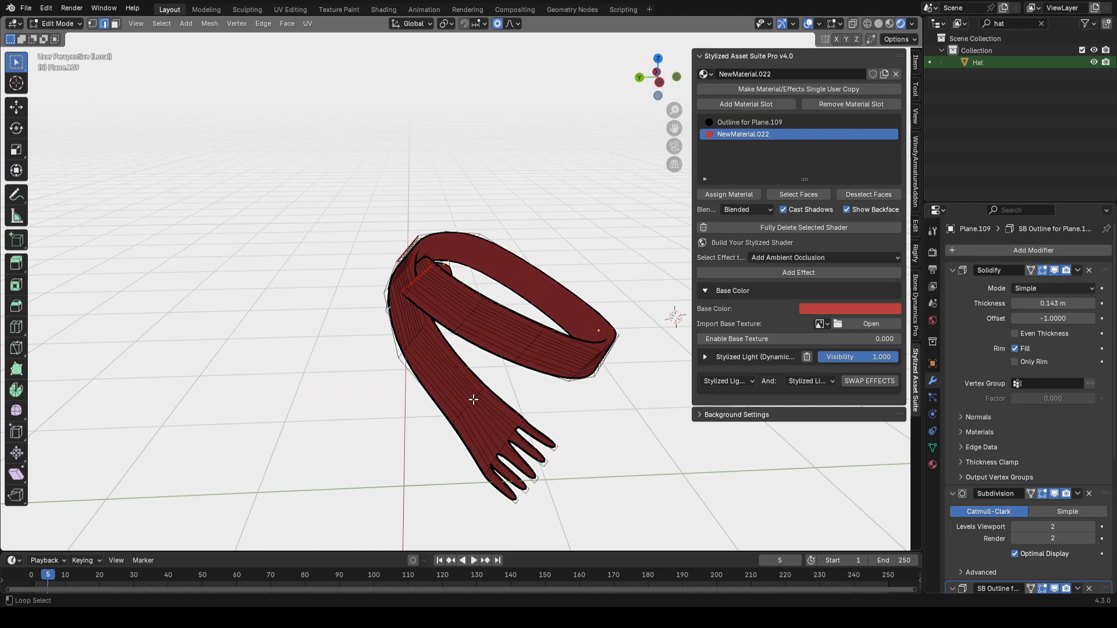
click(639, 346)
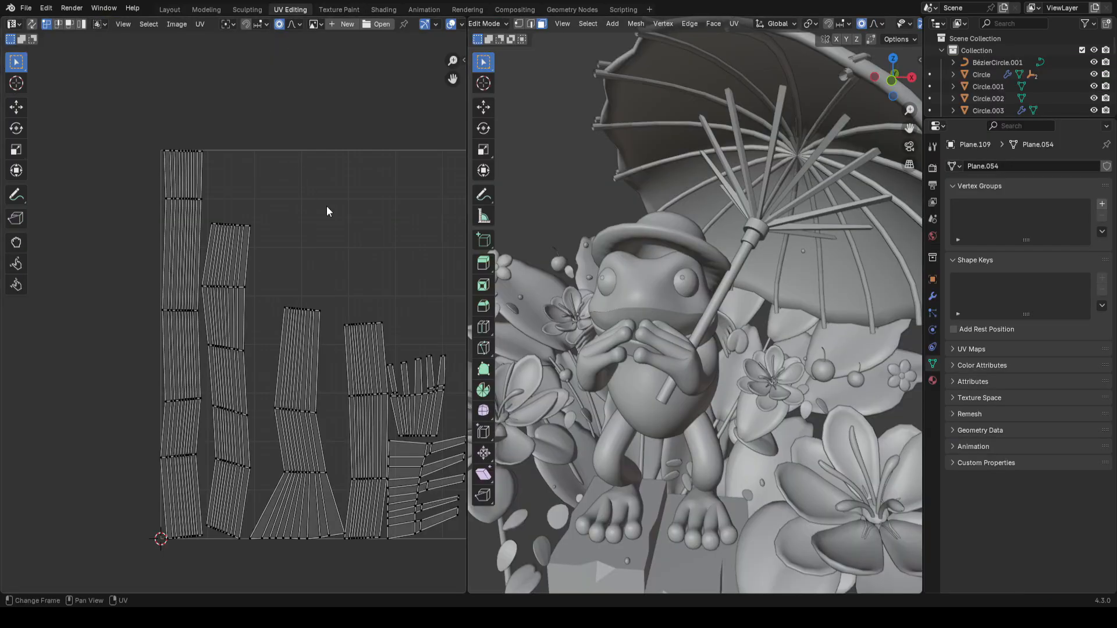
middle_drag(327, 211, 289, 211)
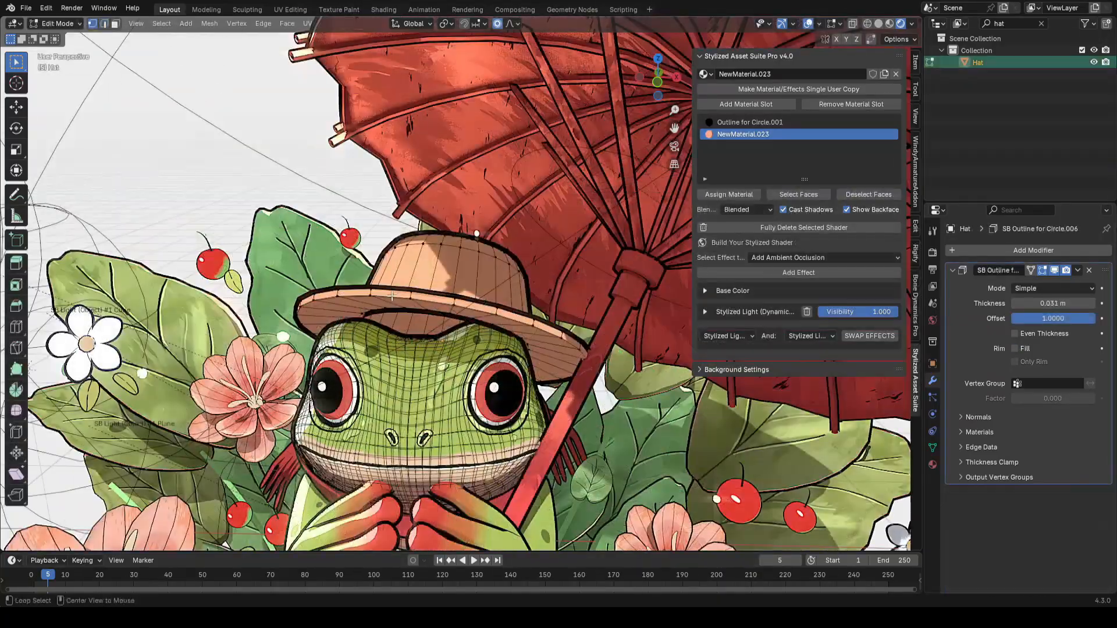
Step: Mark a seam around the hat's crown edge loop and unwrap the whole hat
middle_drag(532, 306, 453, 310)
key(ctrl+e)
click(624, 306)
click(619, 253)
key(ctrl+s)
alt+click(443, 313)
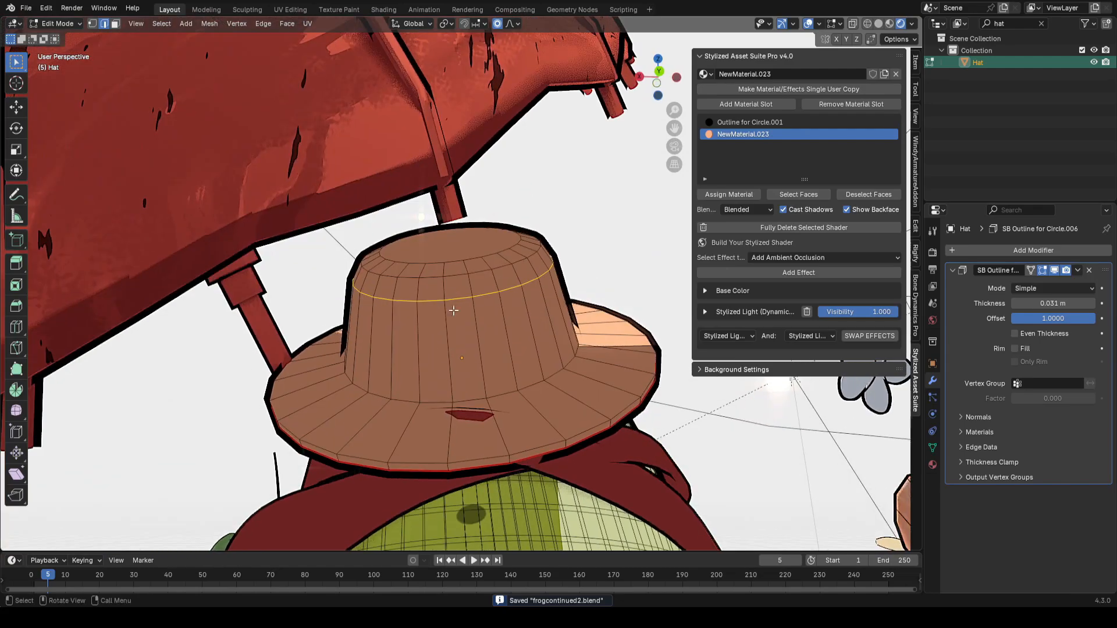
key(ctrl+e)
click(568, 291)
key(a)
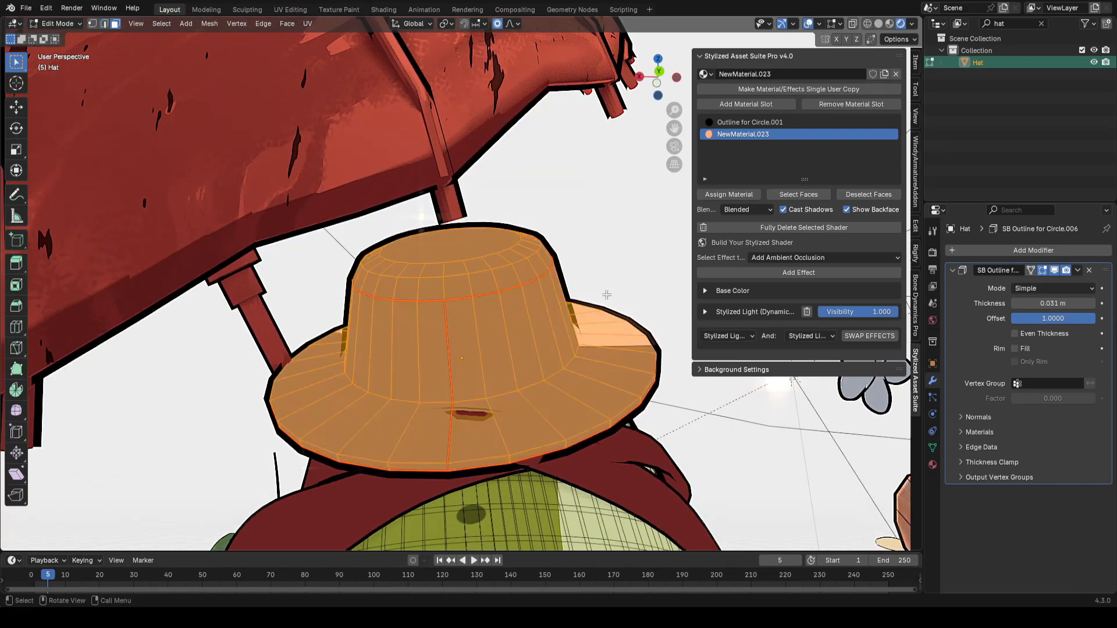
click(639, 295)
key(Tab)
middle_drag(635, 291, 369, 342)
key(ctrl+s)
scroll(474, 295, down, 6)
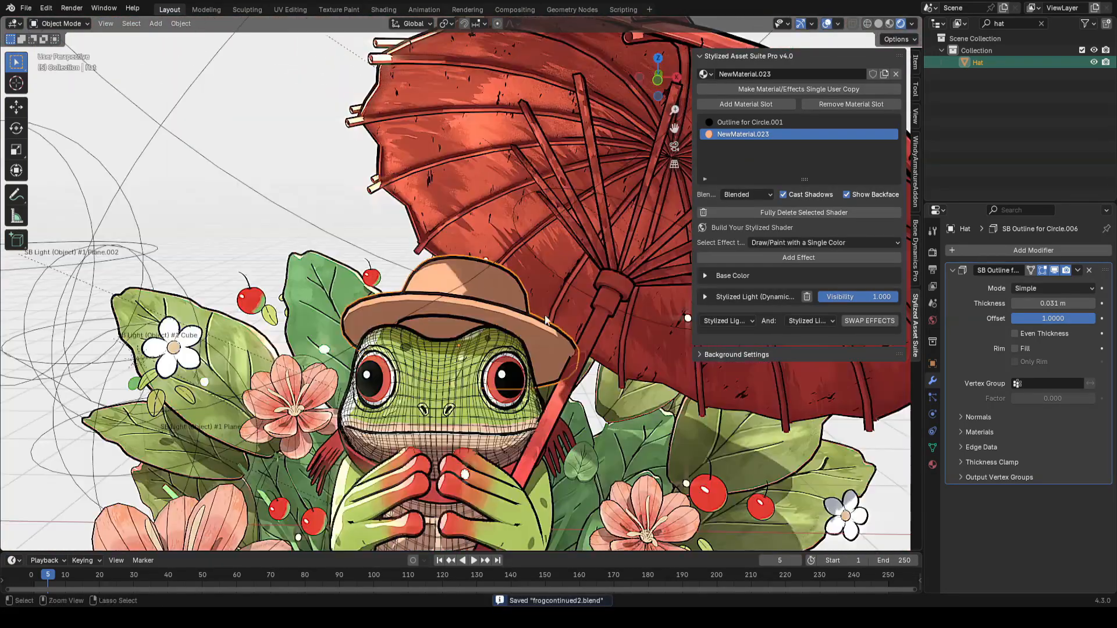
Step: Add a Hue/Saturation/Value effect to the hat material with a new mask image named darkerareas
scroll(545, 320, up, 1)
click(801, 245)
click(798, 257)
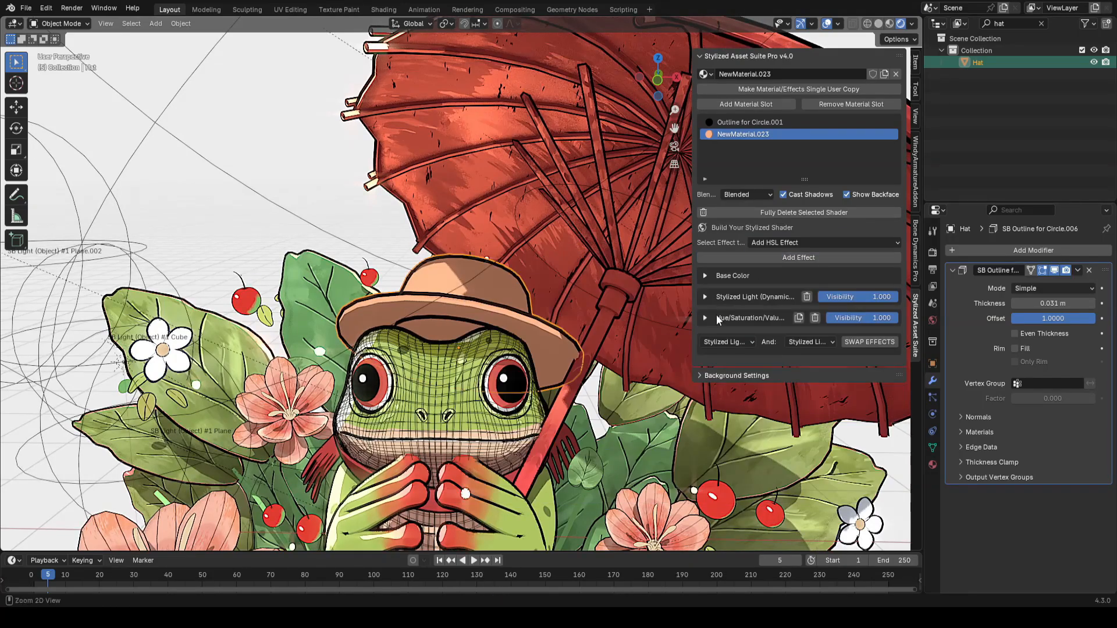
click(716, 318)
click(770, 377)
text(darkerareas)
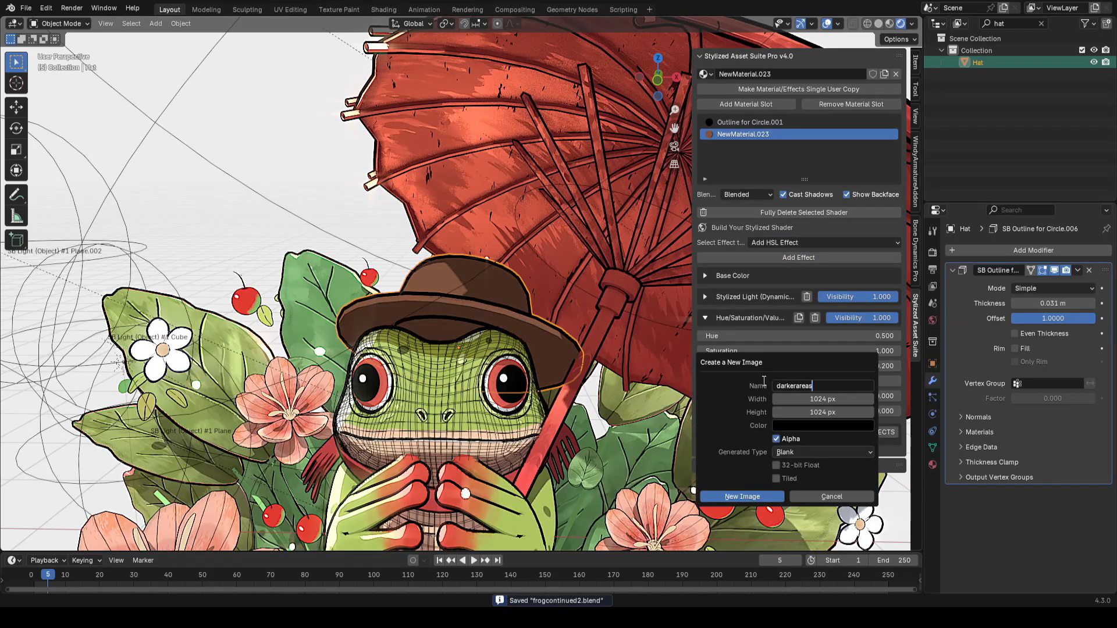
click(742, 498)
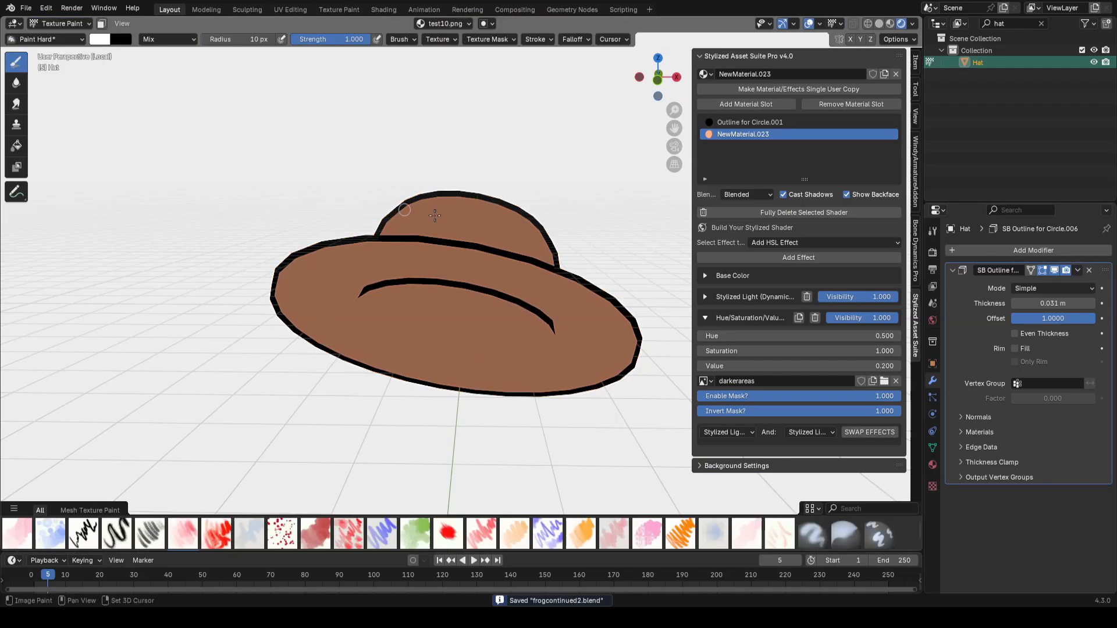
Step: Paint the darkerareas mask onto the hat's shaded region with a large brush
click(442, 25)
click(442, 88)
key(Tab)
middle_drag(448, 343, 449, 274)
click(451, 274)
key(ctrl+KP_Add)
key(ctrl+KP_Add)
key(ctrl+KP_Add)
key(Tab)
key(Tab)
key(Tab)
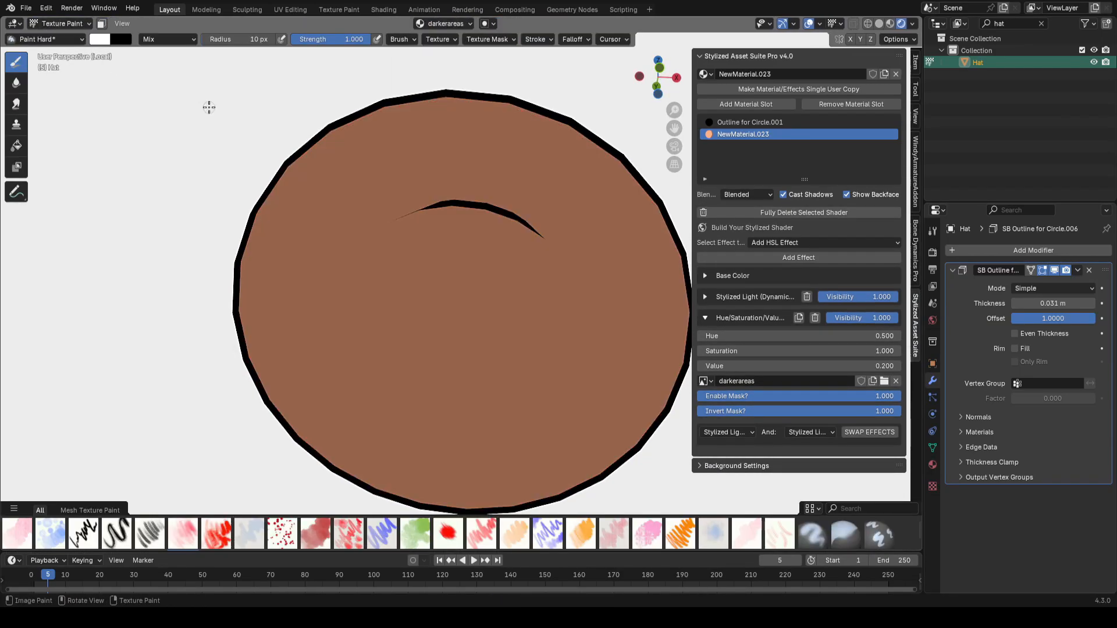
click(102, 24)
middle_drag(407, 291, 407, 244)
scroll(430, 250, up, 1)
key(f)
mouse_move(495, 244)
mouse_down()
mouse_move(456, 392)
mouse_move(417, 159)
mouse_up()
scroll(466, 262, down, 2)
key(Tab)
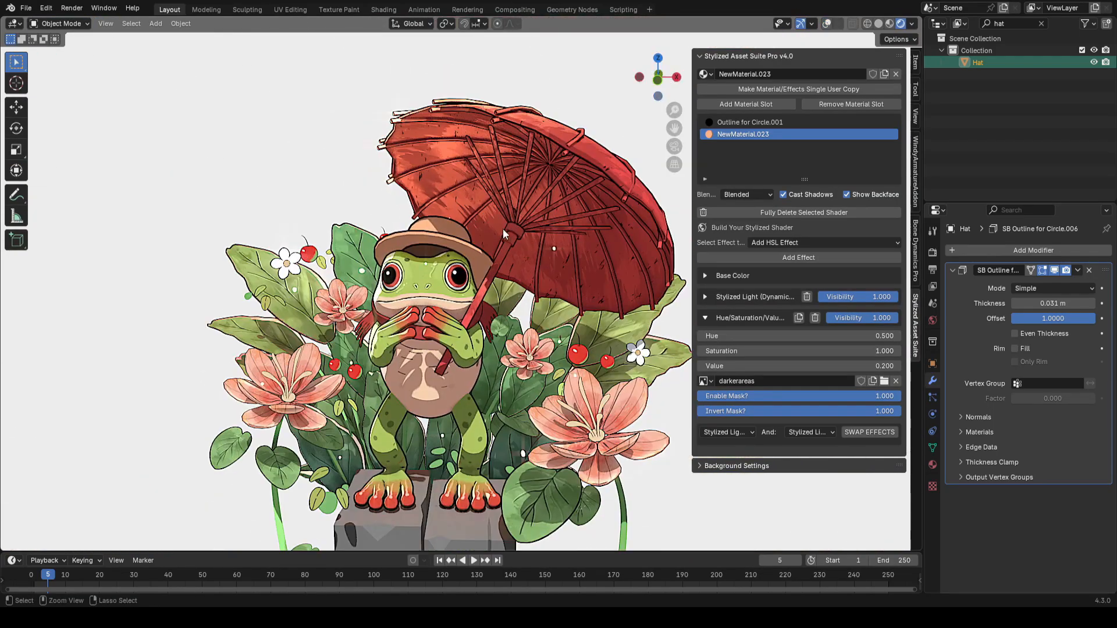
key(ctrl+s)
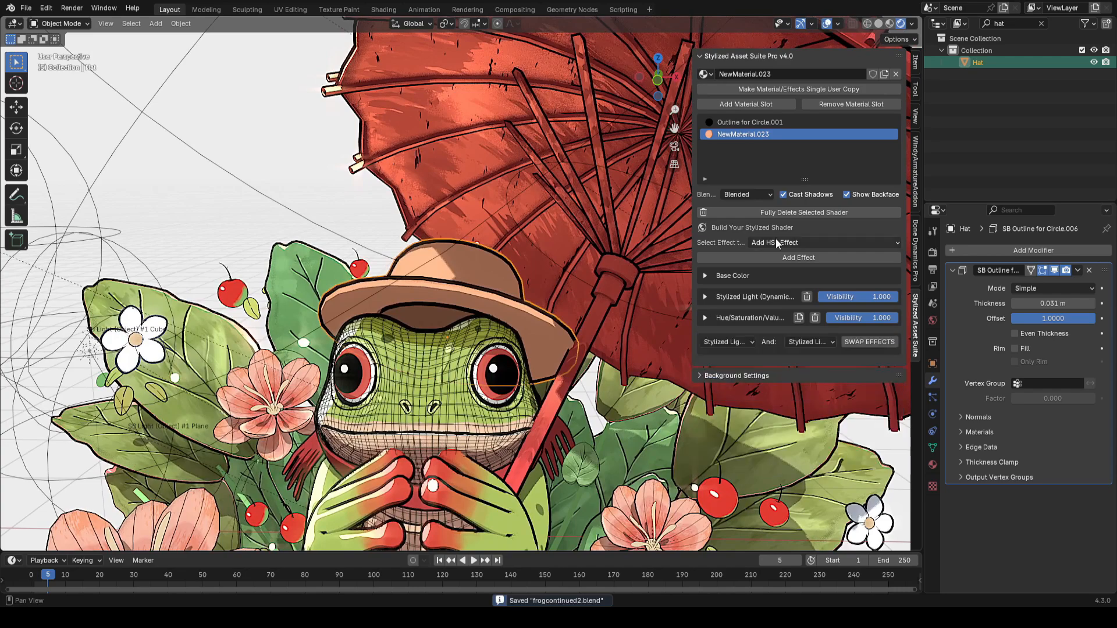
Step: Add a Draw/Paint with a Single Color effect and create a new 2048 px image named hatblacks
click(776, 242)
click(539, 428)
click(778, 258)
click(845, 371)
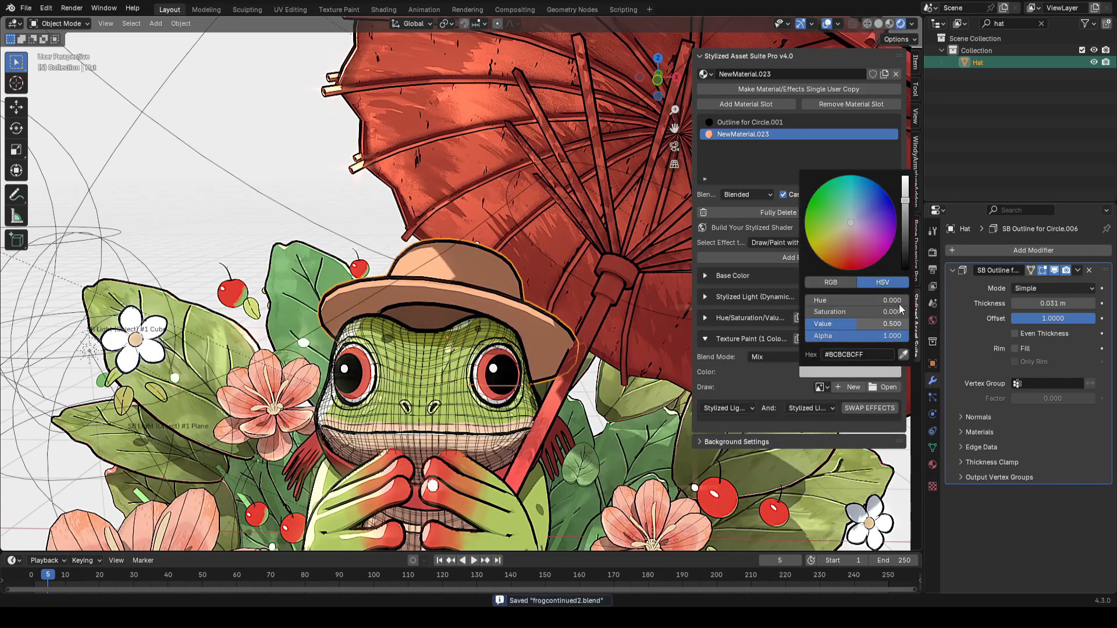
click(848, 387)
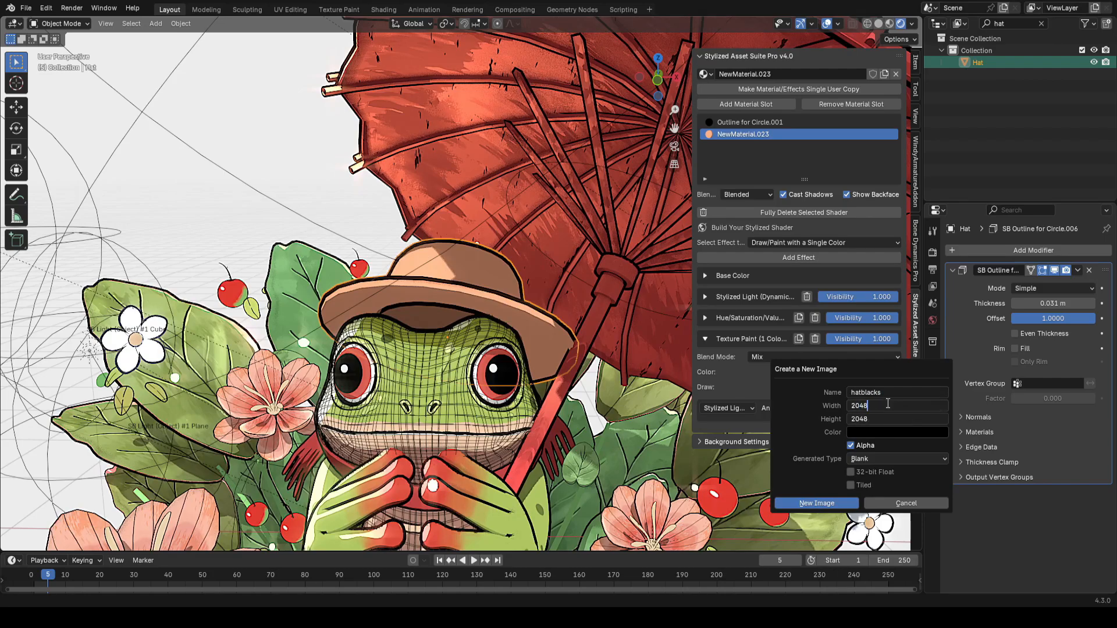
click(816, 502)
Step: Paint thin black straw strokes on the hat using the hatblacks image
click(60, 23)
click(57, 102)
click(458, 25)
click(442, 134)
click(102, 23)
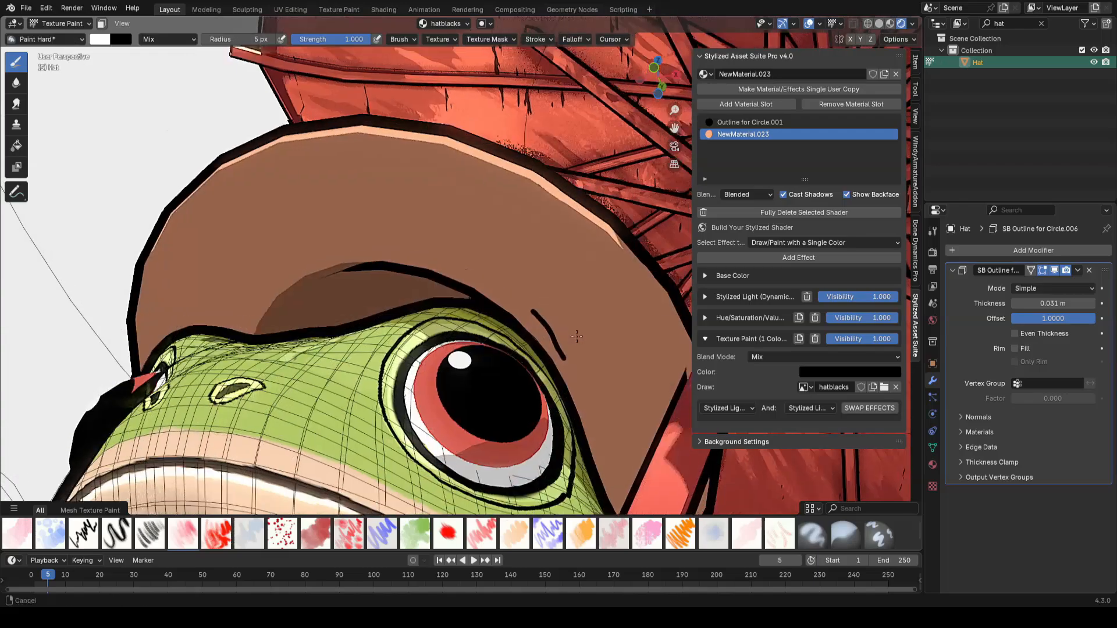
key(ctrl+z)
middle_drag(577, 337, 561, 349)
key(f)
click(548, 312)
drag(541, 320, 577, 375)
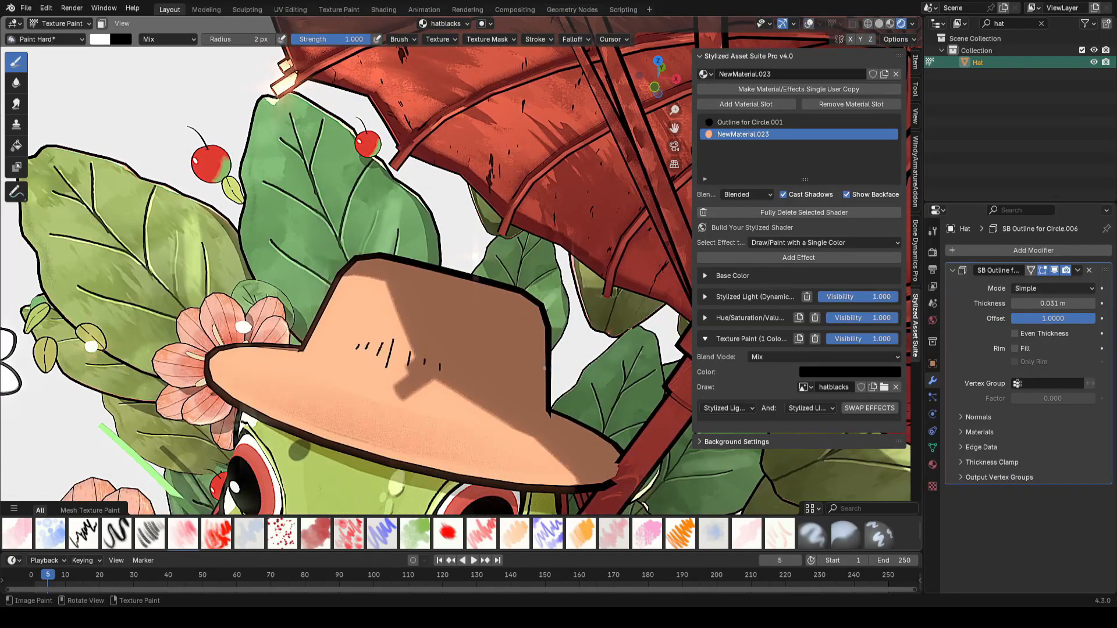
middle_drag(545, 368, 465, 355)
drag(456, 351, 448, 375)
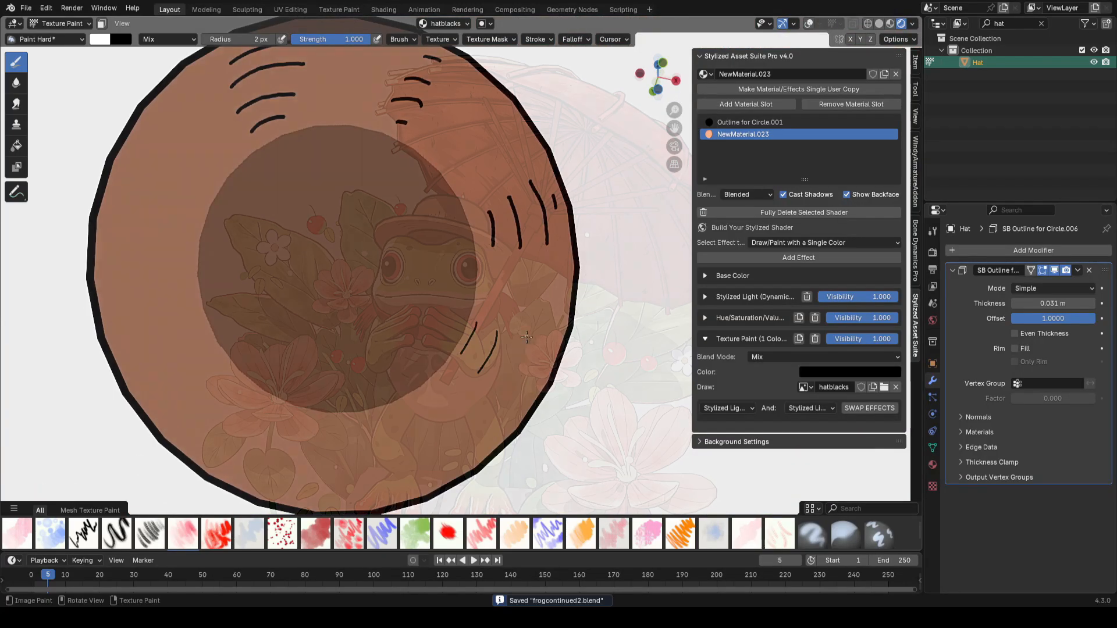
ctrl+middle_drag(360, 273, 360, 289)
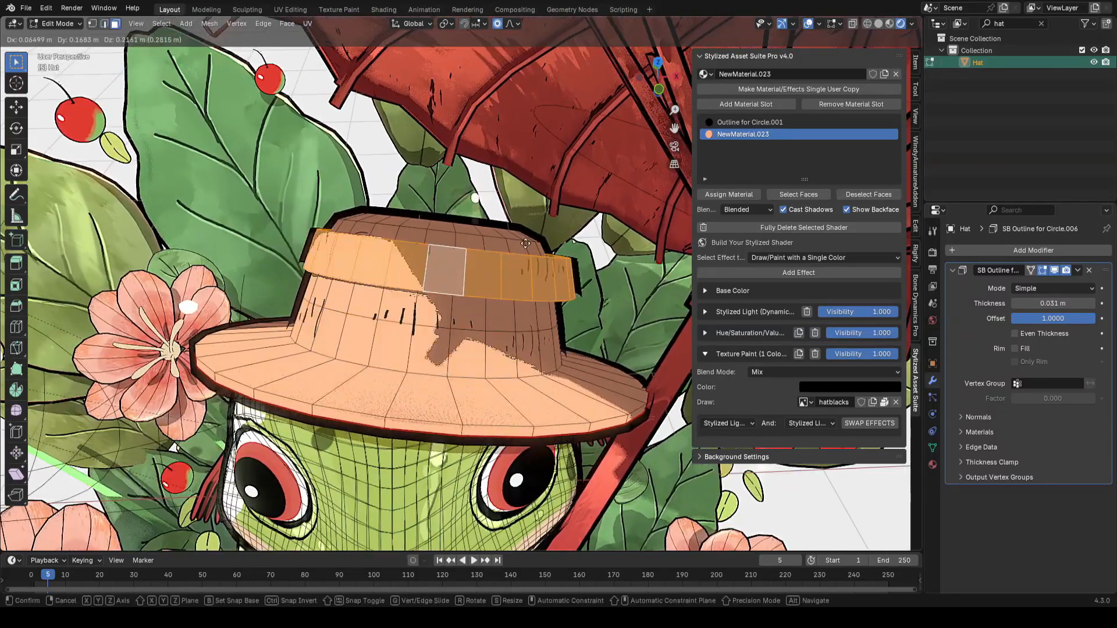
Step: Separate the hat's band faces into their own object
key(p)
click(431, 255)
key(Tab)
click(451, 344)
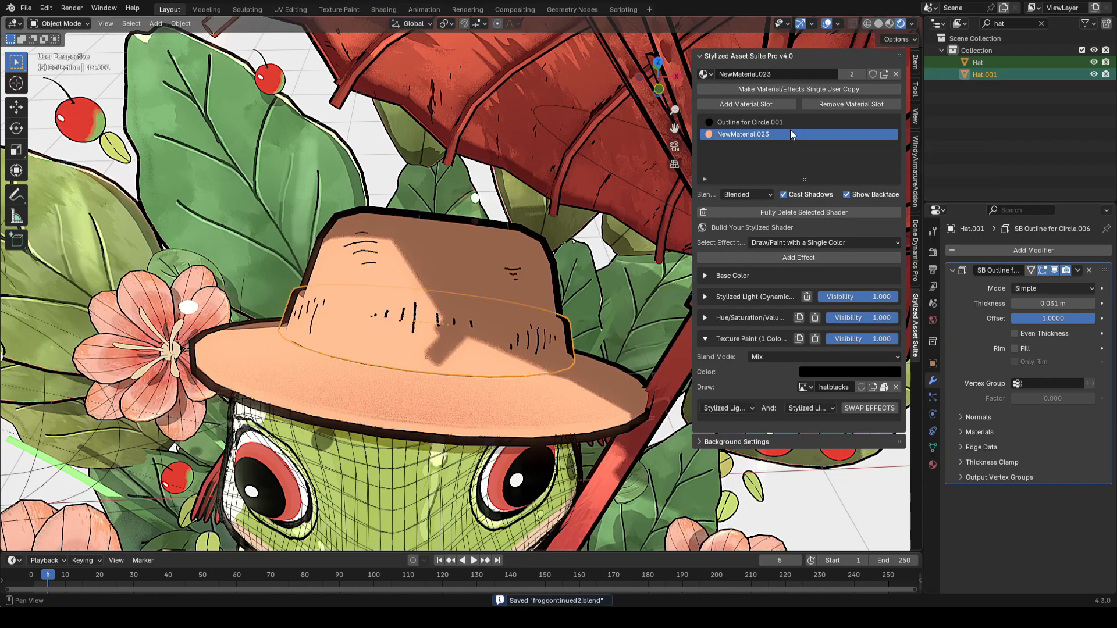
Step: Set the band material's base color to red and select its outline material slot
click(704, 276)
click(850, 294)
click(907, 152)
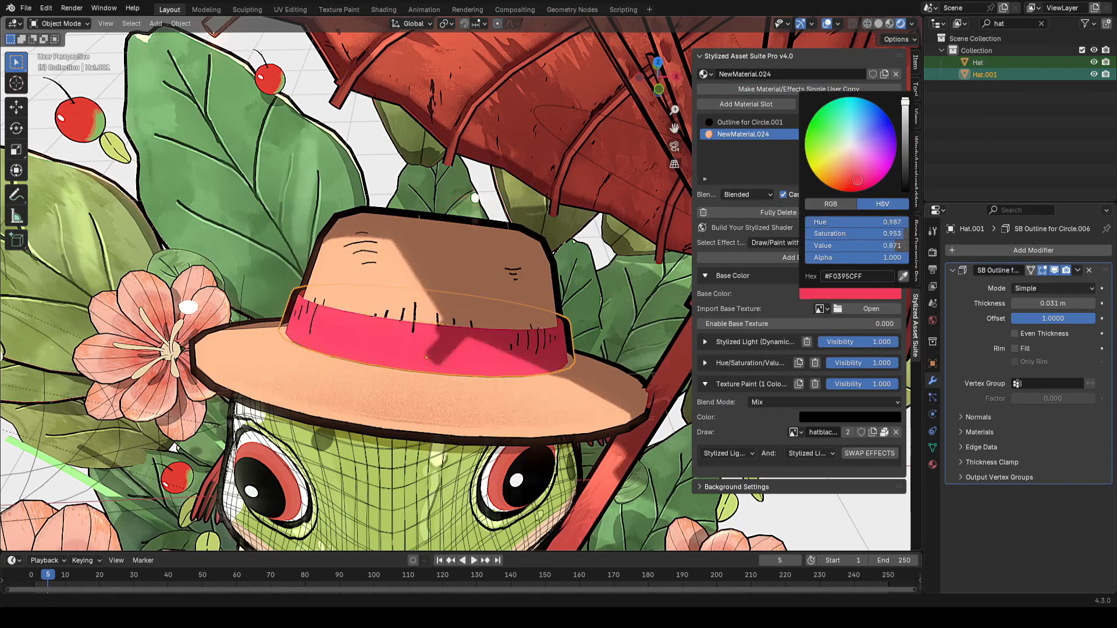
click(750, 121)
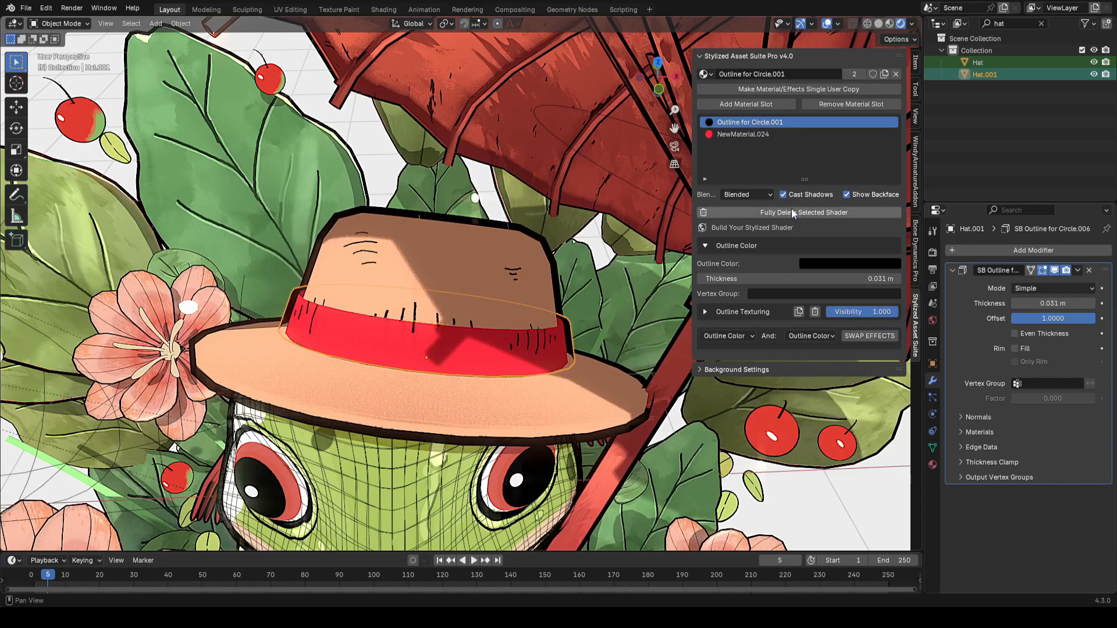
Step: Delete the band's outline shader, save the file, and add a Solidify modifier to the band
click(803, 212)
key(ctrl+s)
click(1033, 250)
text(s)
click(890, 269)
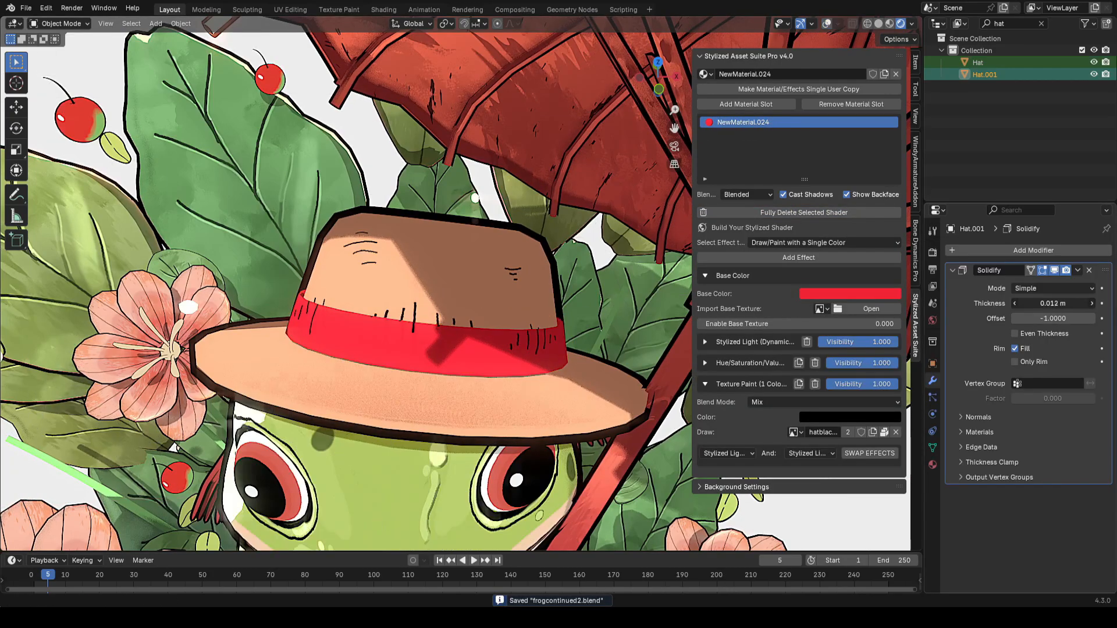
Step: Add an Object Outline effect to the hat band
click(824, 243)
click(692, 348)
click(797, 257)
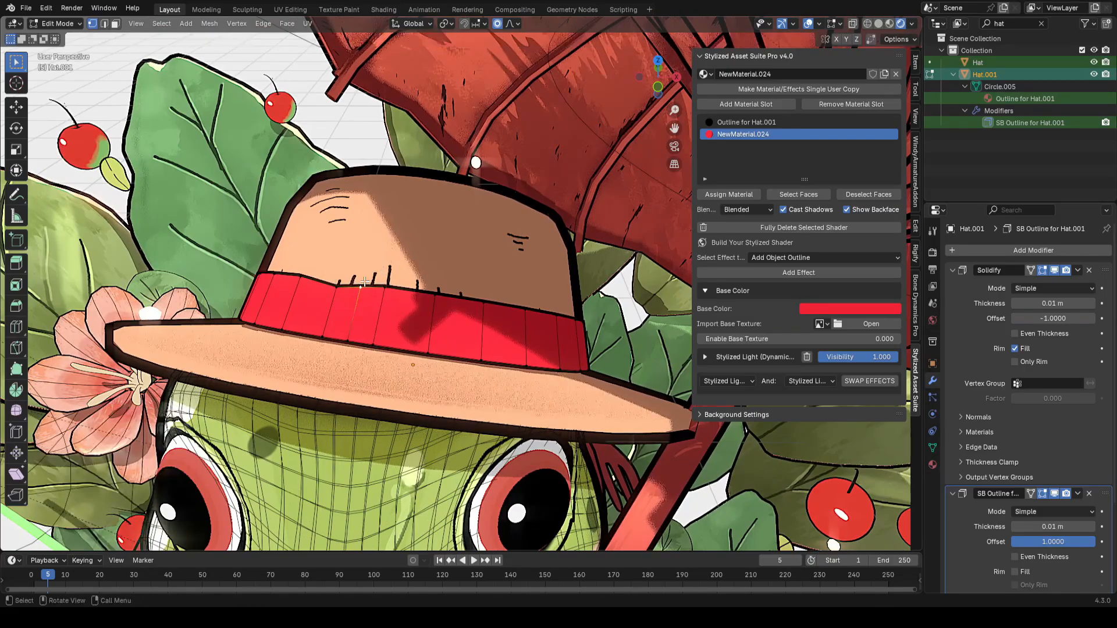
Step: Move the hat's vertices with proportional editing to adjust how it sits on the head
key(g)
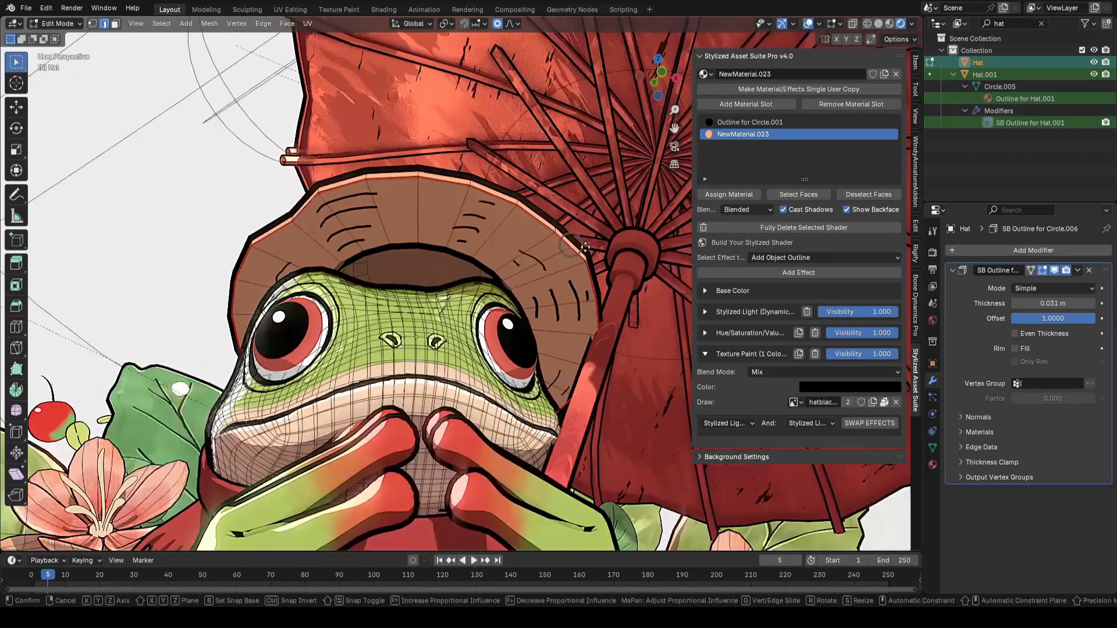
key(g)
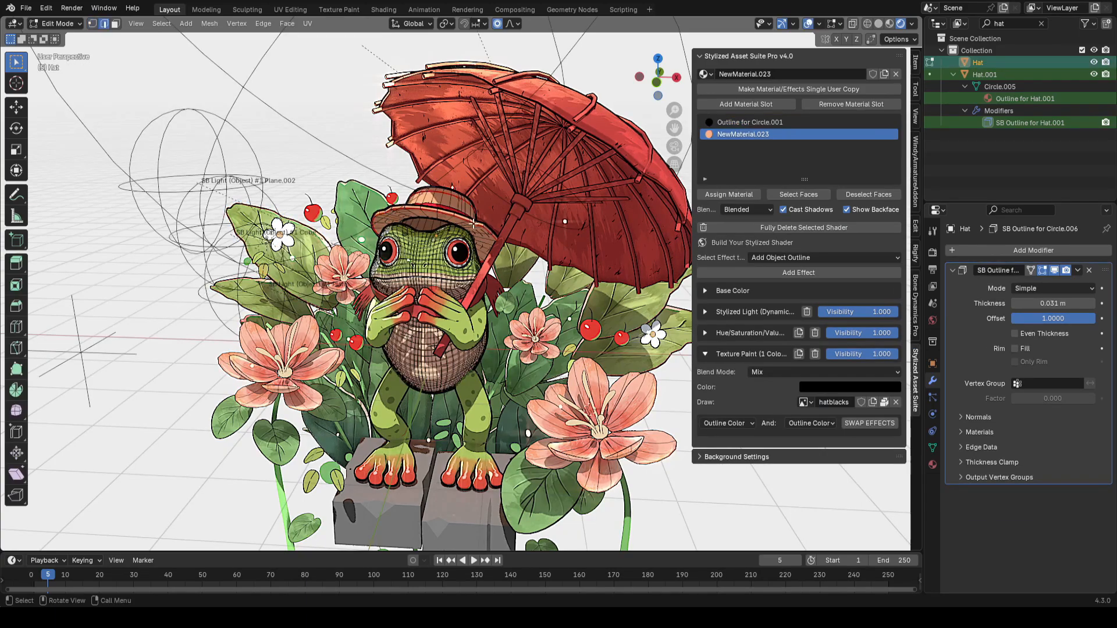
key(g)
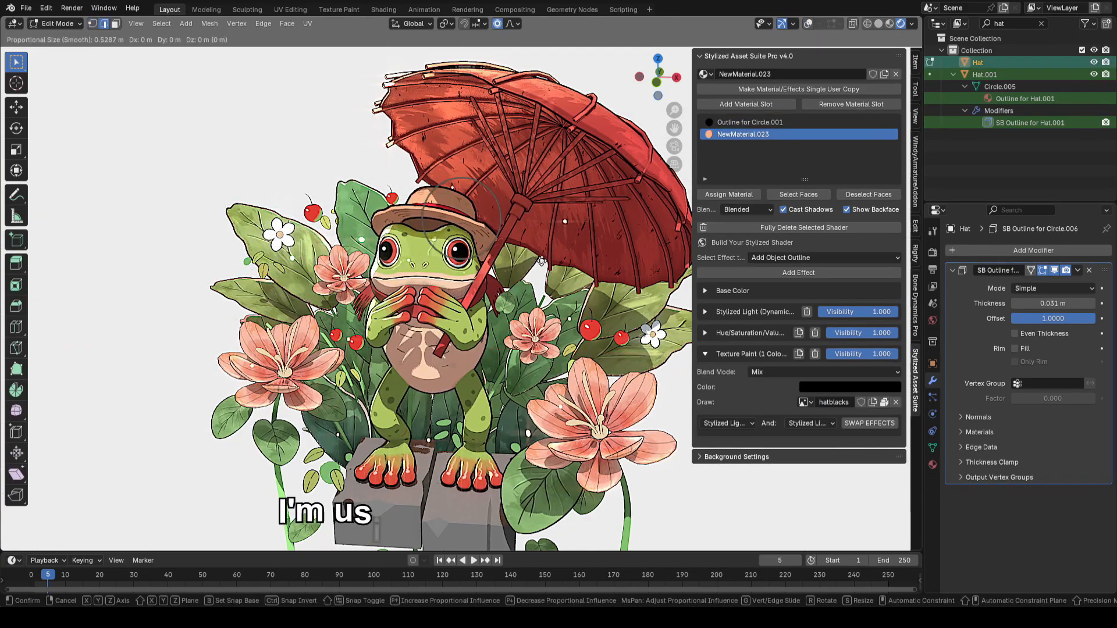
click(541, 261)
key(shift+alt+z)
key(ctrl+z)
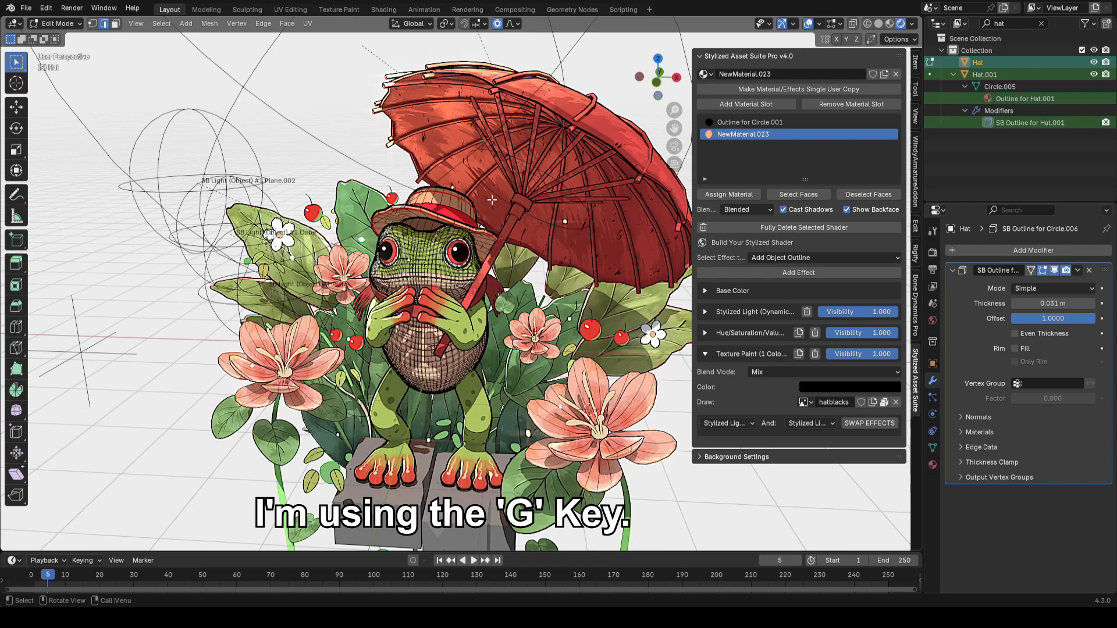
key(shift+alt+z)
key(g)
click(536, 213)
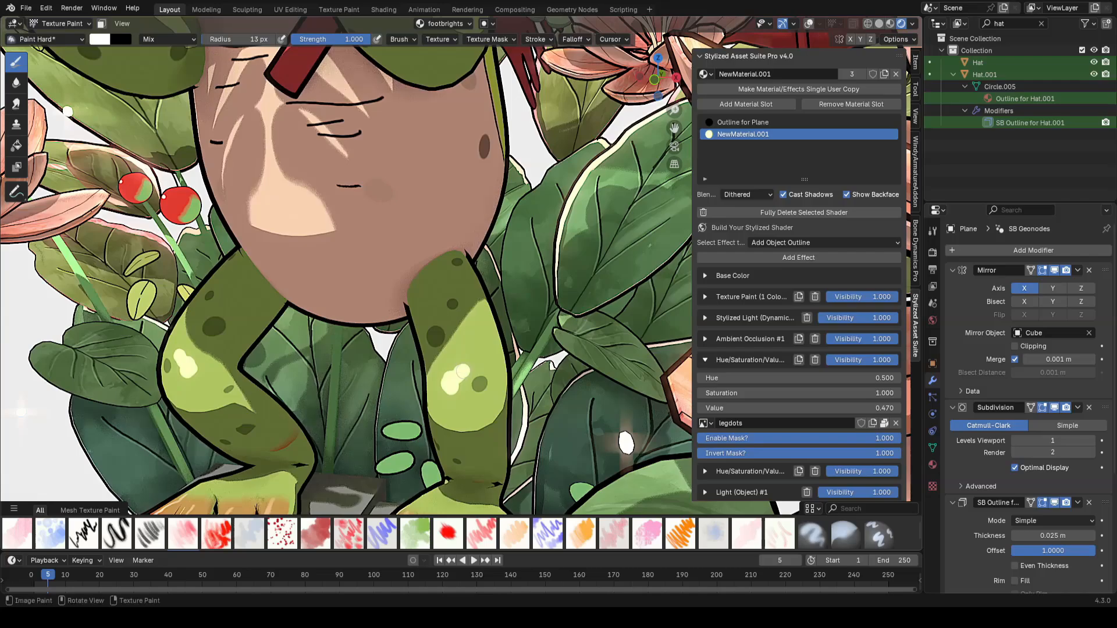
Step: Paint white highlight strokes on the frog's feet using the footbrights image
scroll(473, 393, down, 8)
scroll(483, 372, up, 2)
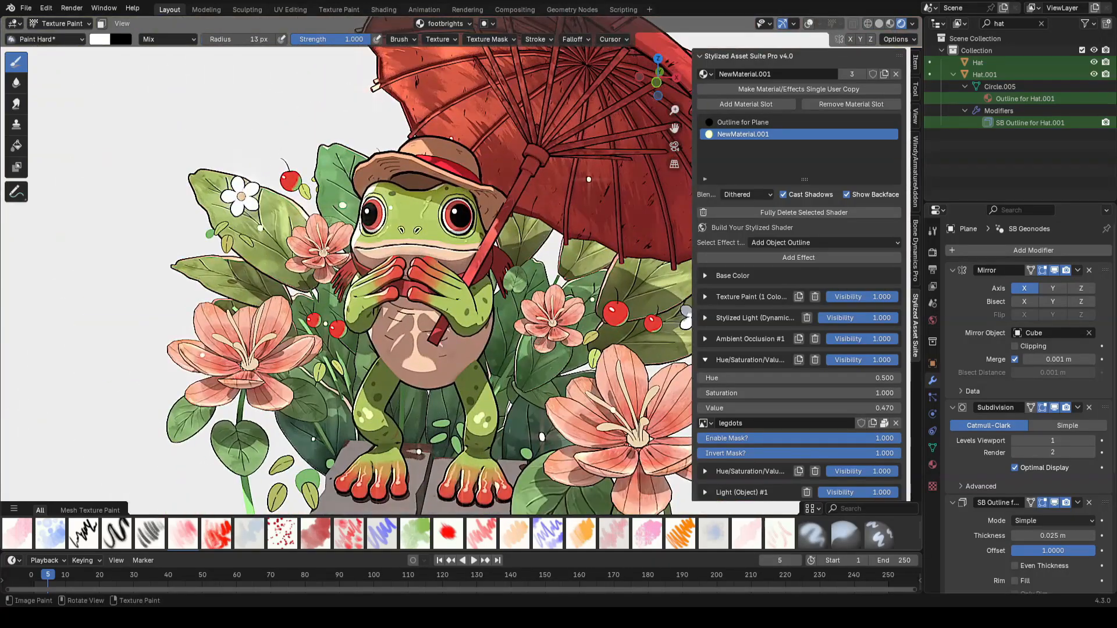
shift+middle_drag(505, 352, 508, 275)
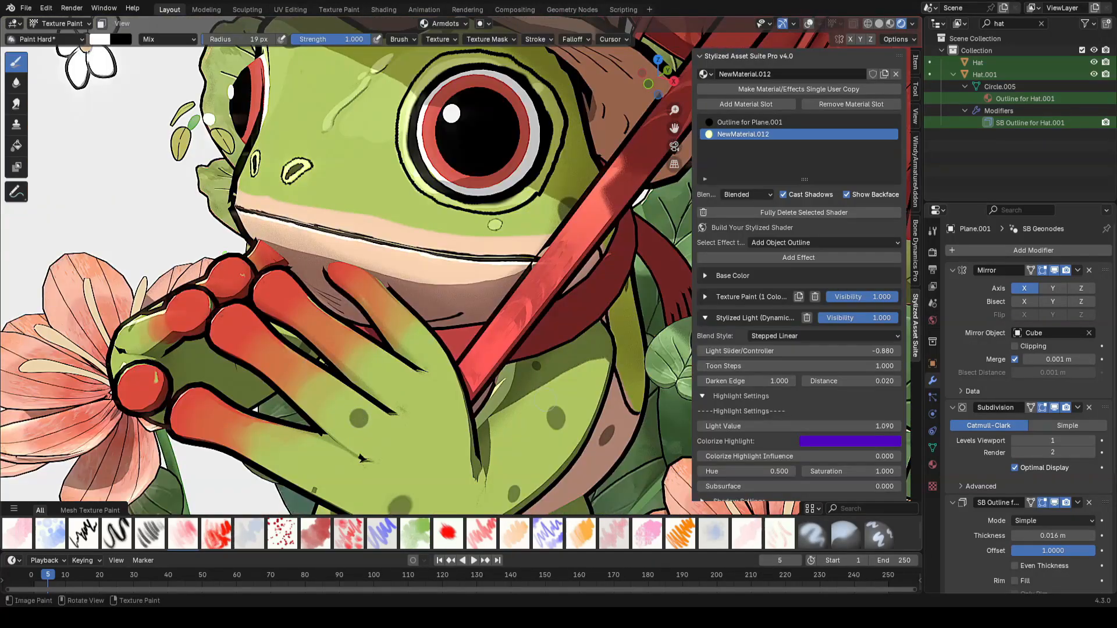
mouse_move(544, 402)
middle_down()
mouse_move(378, 372)
mouse_move(423, 355)
mouse_move(442, 372)
middle_up()
Step: Paint light dot strokes on the frog's arm using the armdots image
scroll(413, 232, down, 6)
scroll(413, 279, up, 6)
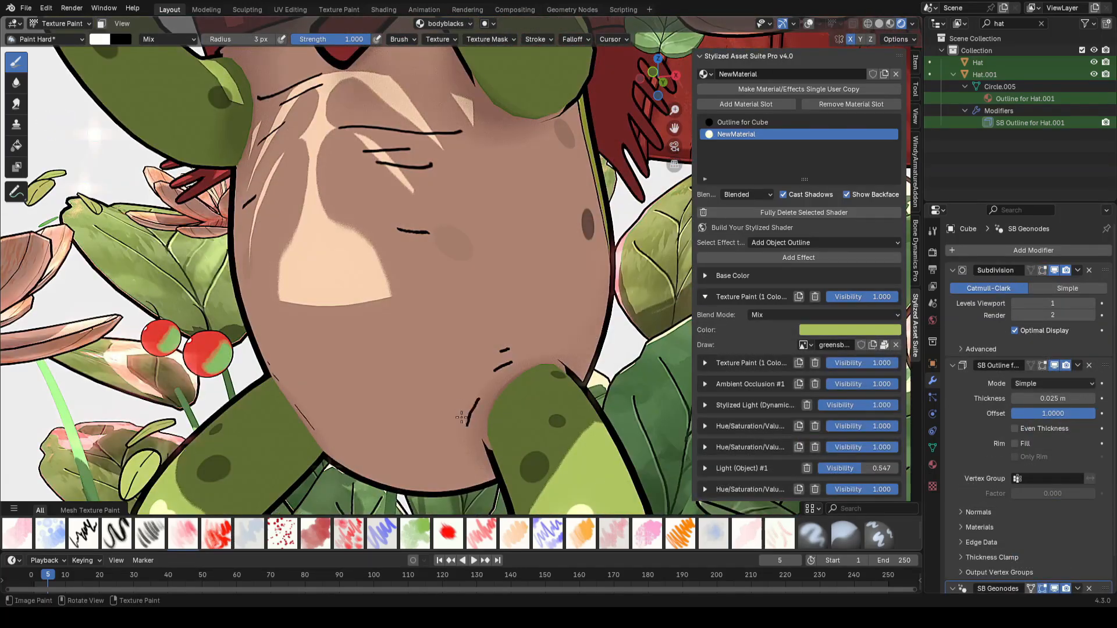
scroll(461, 417, down, 5)
middle_drag(442, 325, 386, 333)
scroll(387, 333, up, 5)
mouse_move(354, 300)
mouse_down()
mouse_move(401, 296)
mouse_move(392, 286)
mouse_up()
mouse_move(410, 296)
middle_down()
mouse_move(337, 308)
mouse_move(425, 317)
middle_up()
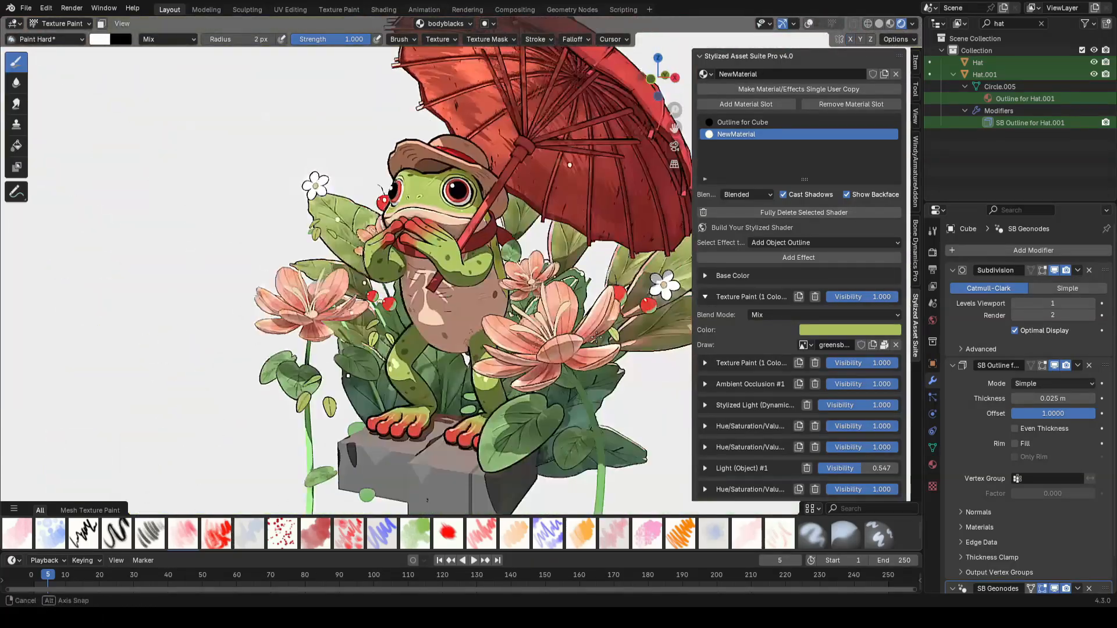
scroll(484, 333, up, 6)
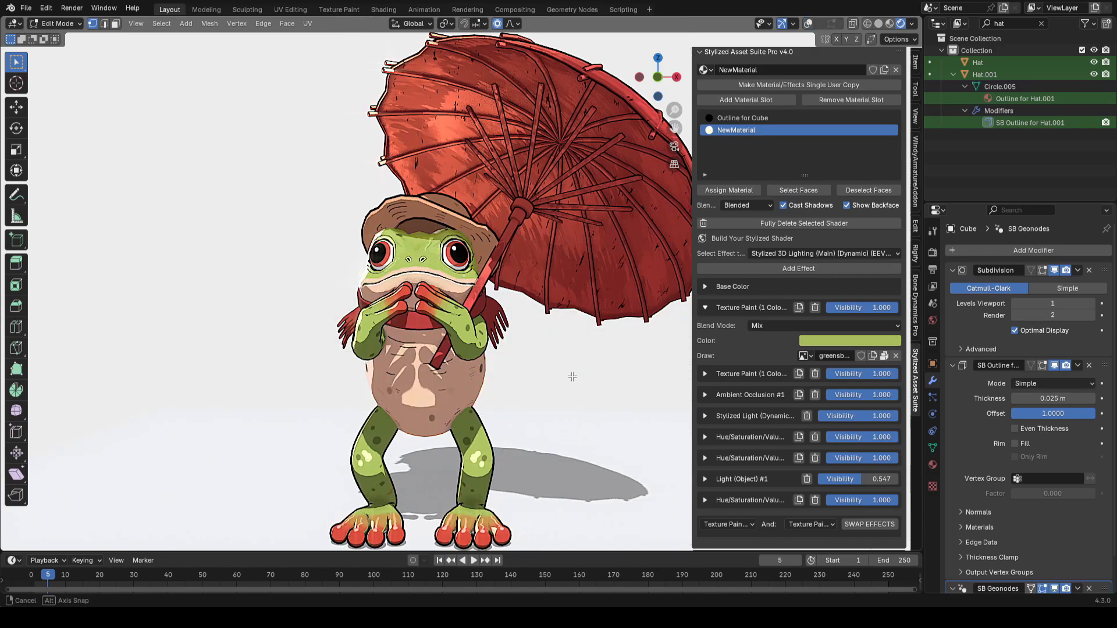
Step: Scale the body mesh along X by about 1.02 with proportional editing and leave Edit Mode
key(s)
key(x)
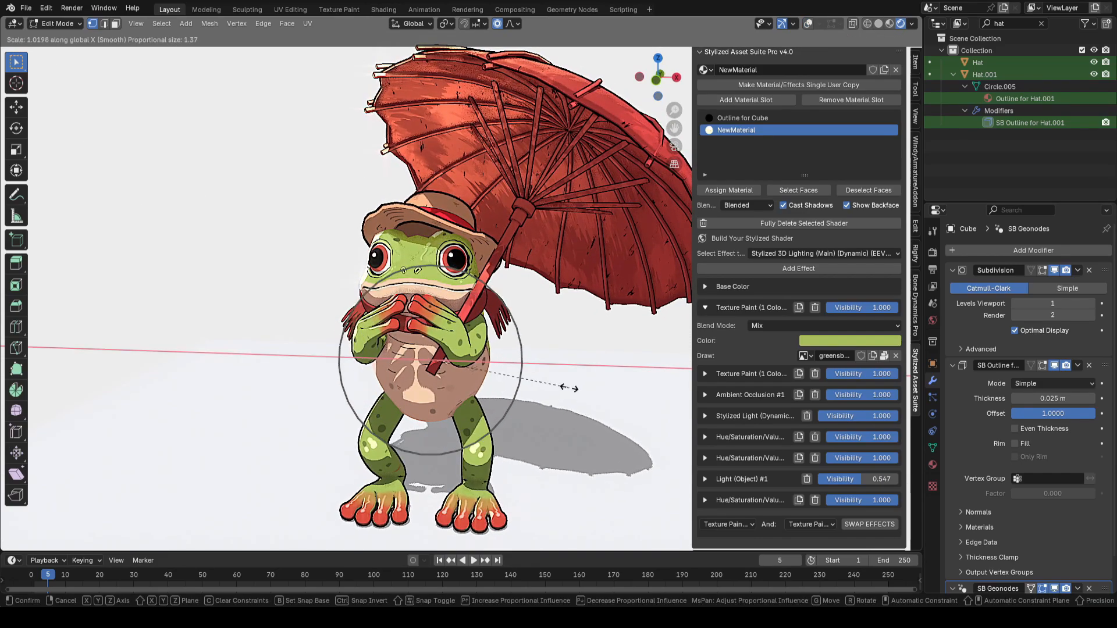
click(569, 387)
key(Tab)
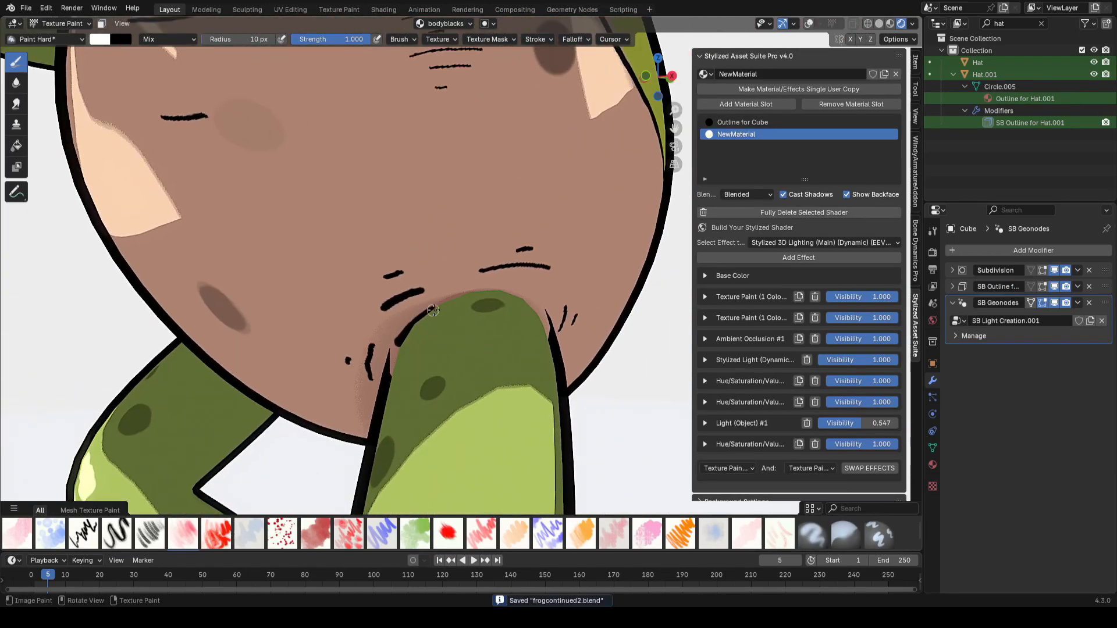
Step: Paint black line strokes on the belly around the leg joints using the bodyblacks image
middle_drag(529, 302, 405, 255)
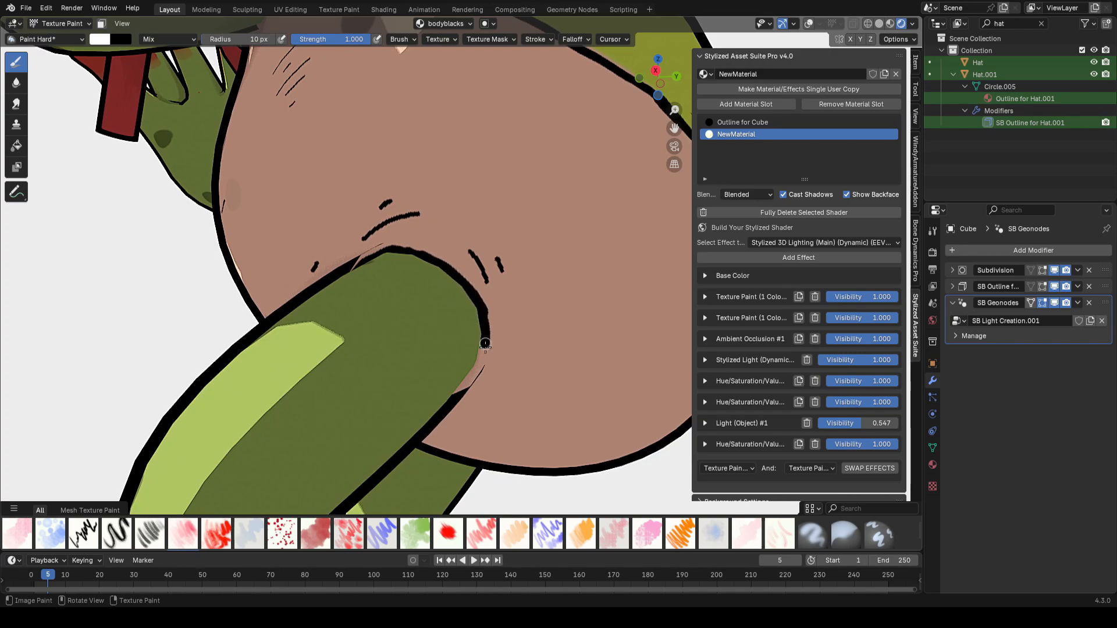
middle_drag(471, 374, 588, 343)
scroll(470, 349, down, 4)
scroll(470, 262, up, 5)
drag(511, 239, 470, 256)
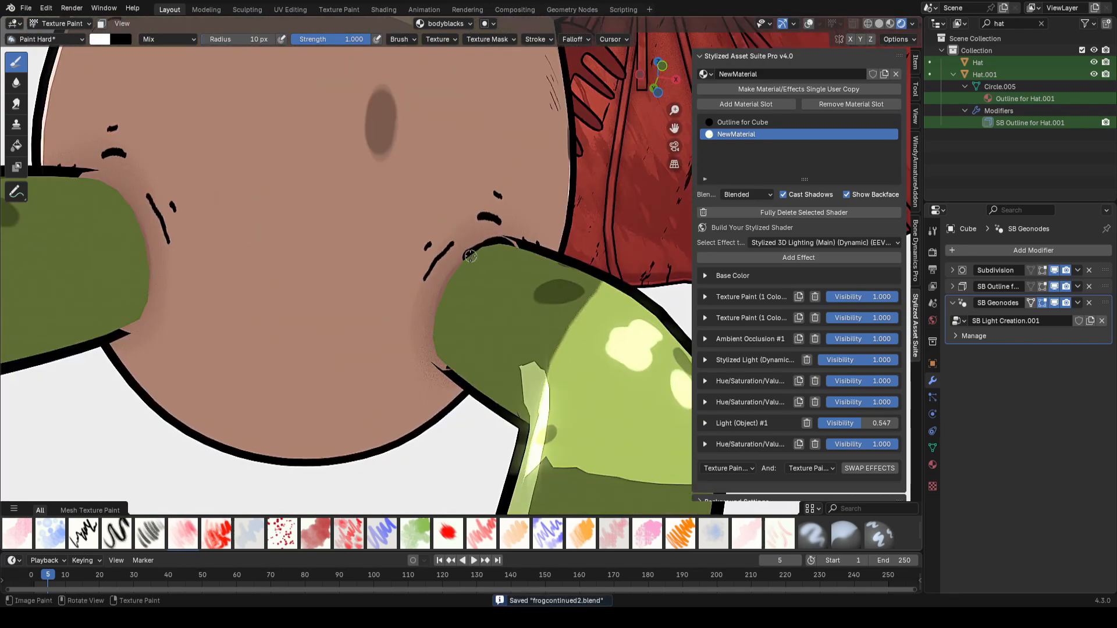
drag(468, 250, 461, 304)
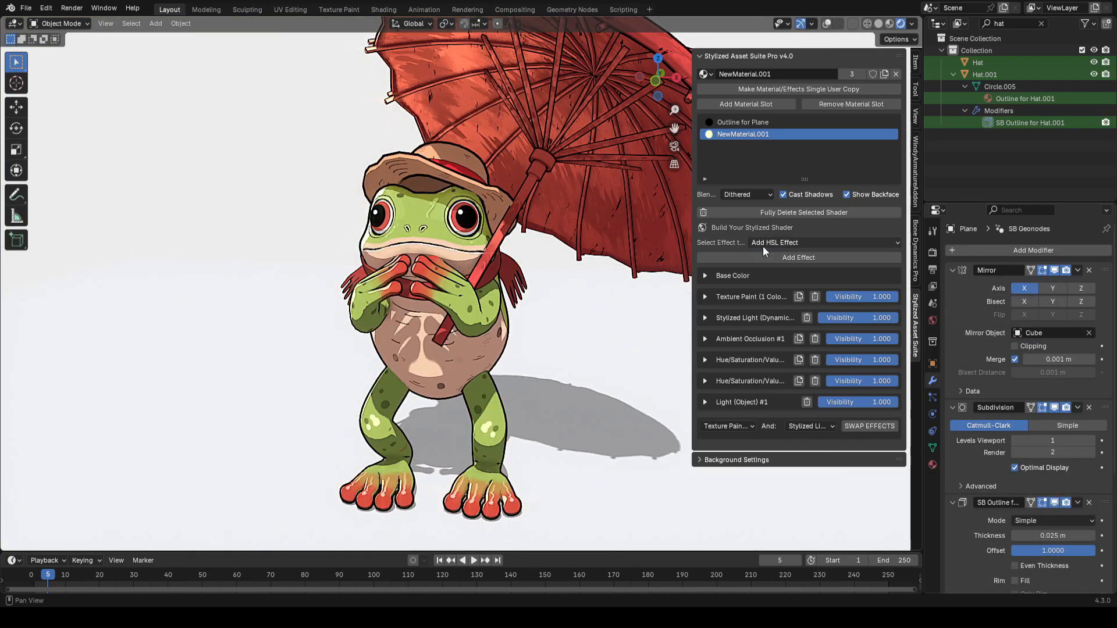
Step: Add a Draw/Paint with a Single Color effect to the legs with a new image named legblacks
click(824, 243)
click(501, 429)
click(786, 258)
key(Return)
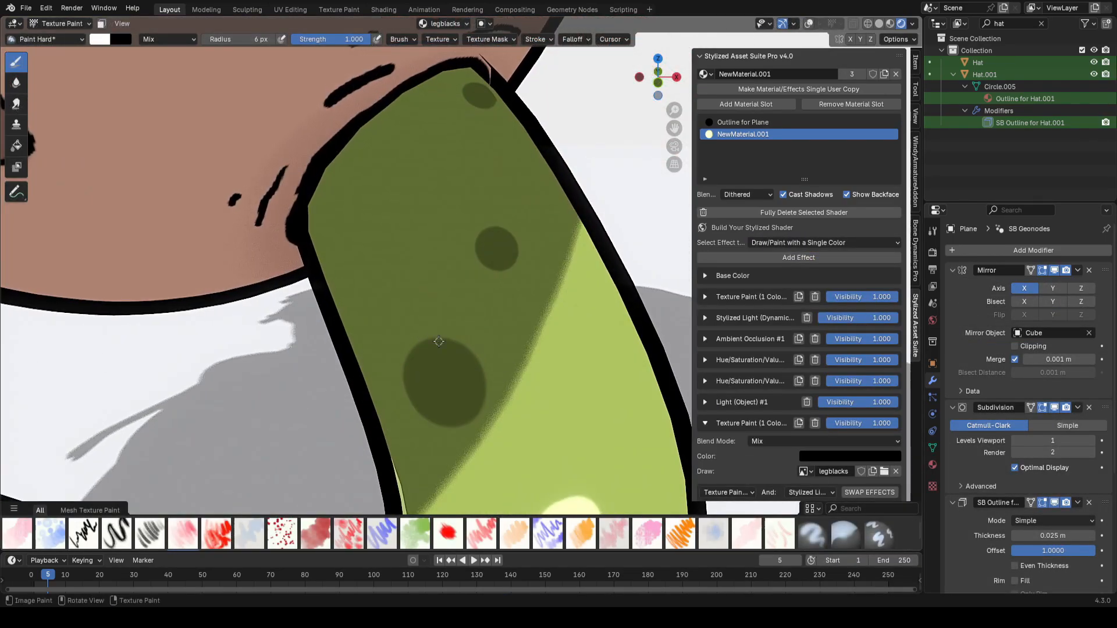
Step: Paint thin black outline strokes around the green spots on the legs, arms and body
drag(432, 339, 485, 383)
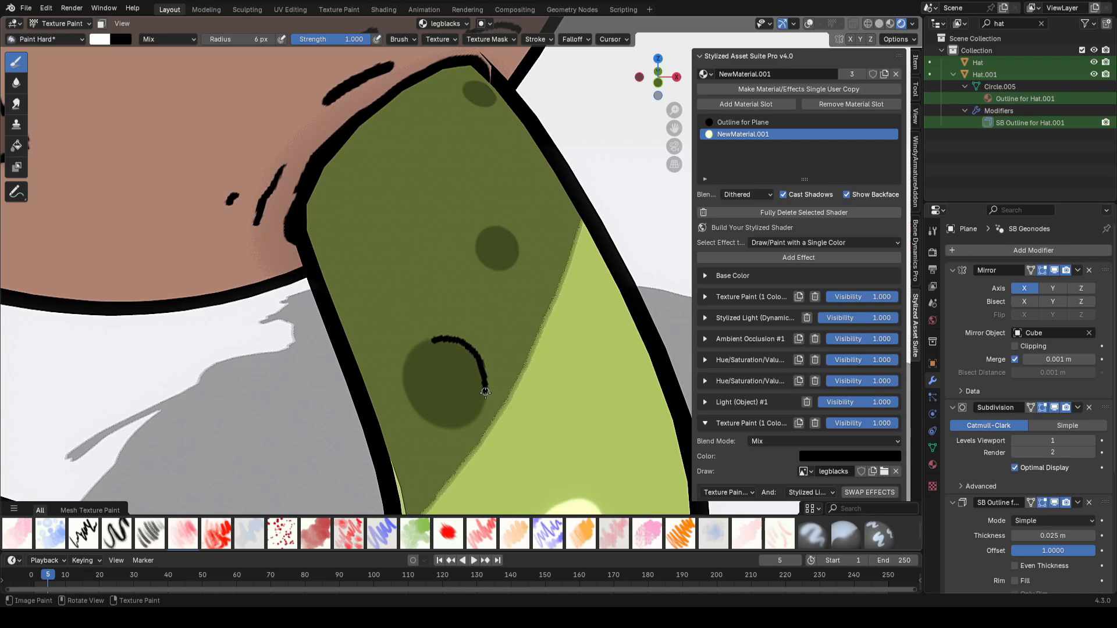
drag(498, 294, 448, 333)
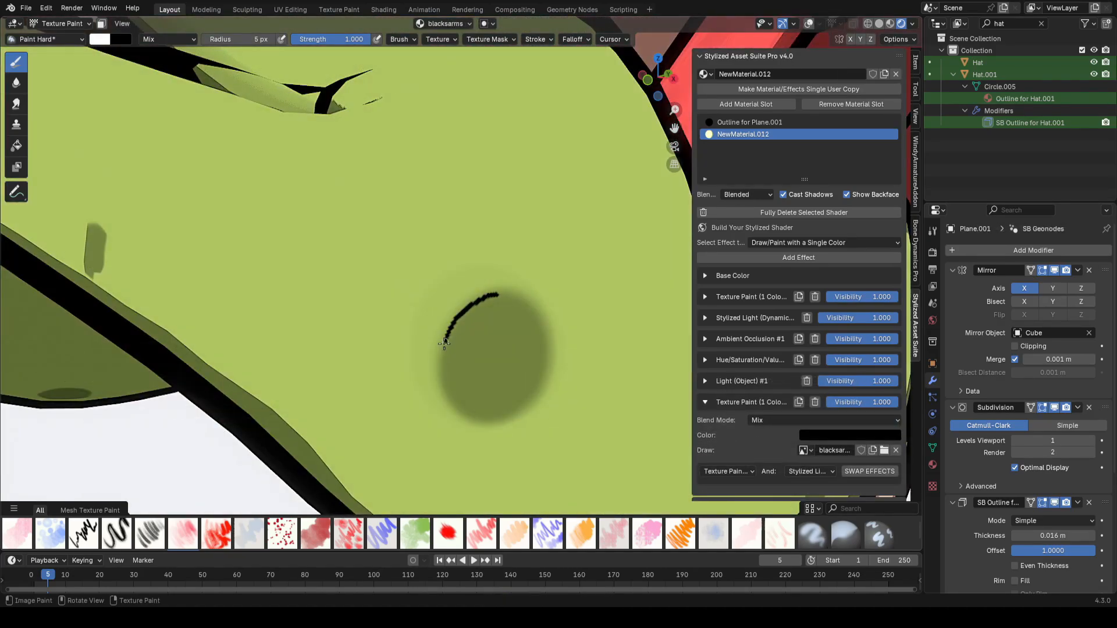
drag(468, 375, 532, 335)
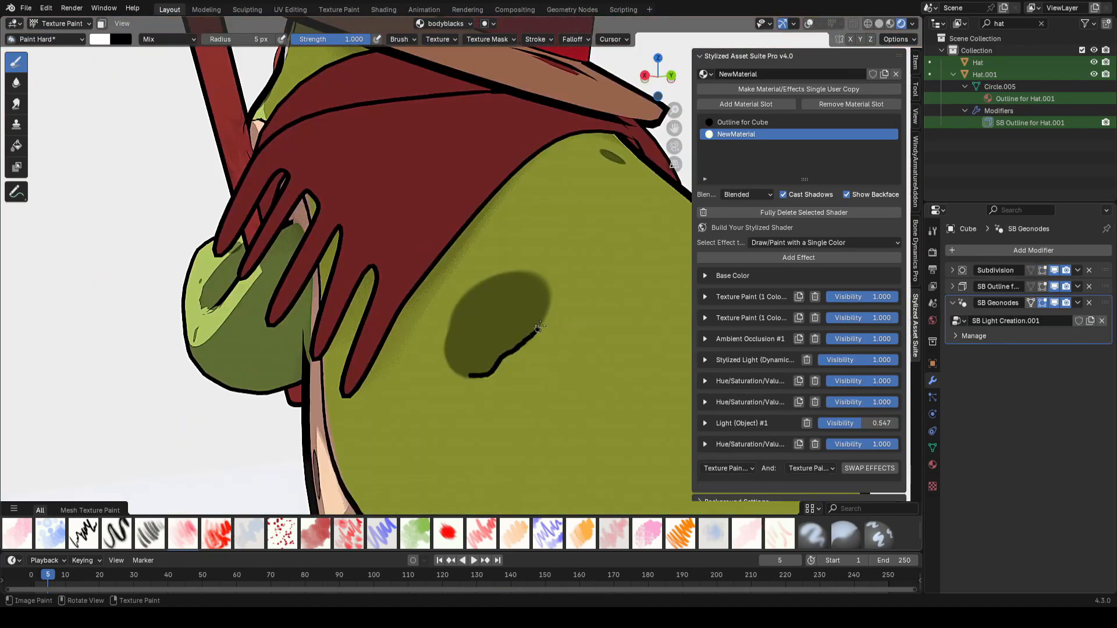
drag(445, 337, 468, 376)
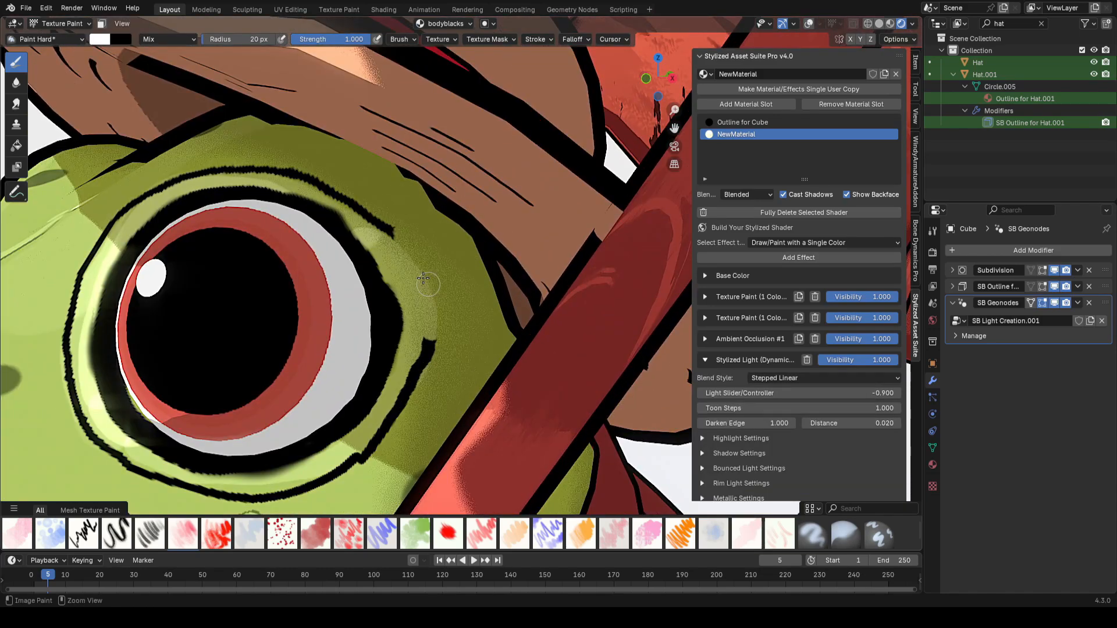
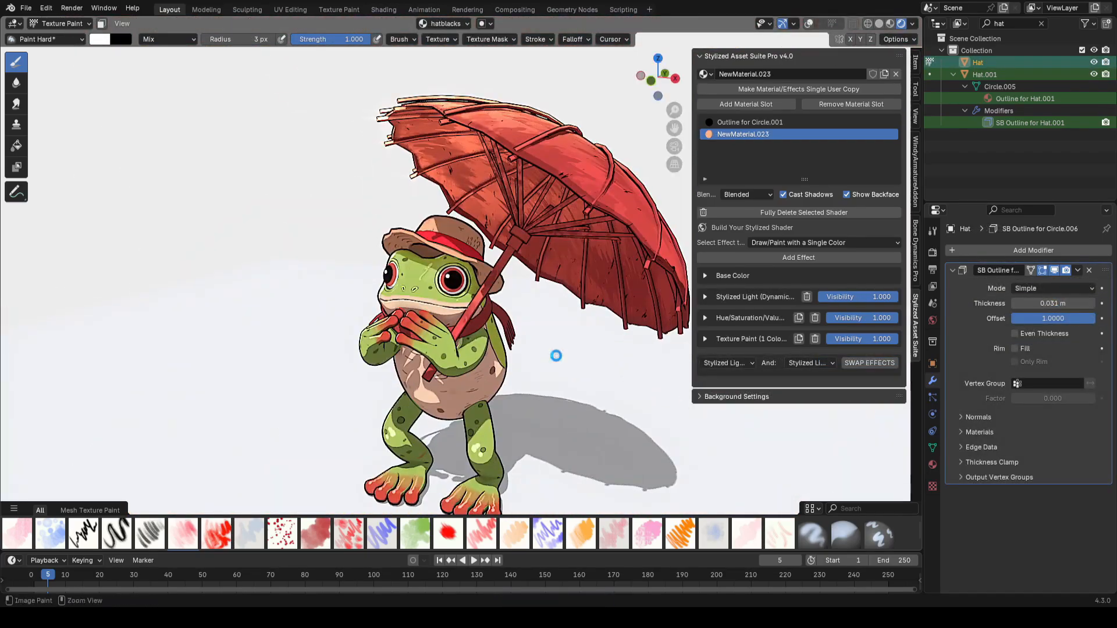
Step: Paint black line strokes on the eye and the hat brim with the bodyblacks and hatblacks images
shift+middle_drag(556, 355, 556, 382)
scroll(556, 382, up, 5)
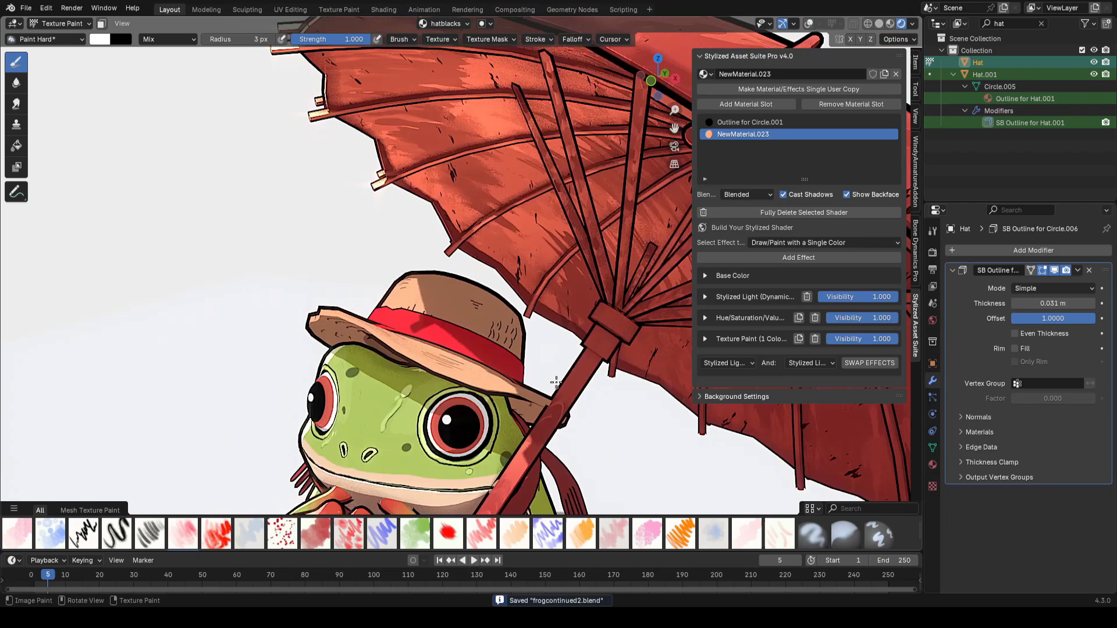
scroll(556, 382, up, 1)
scroll(407, 285, up, 6)
drag(335, 317, 325, 330)
drag(353, 314, 335, 341)
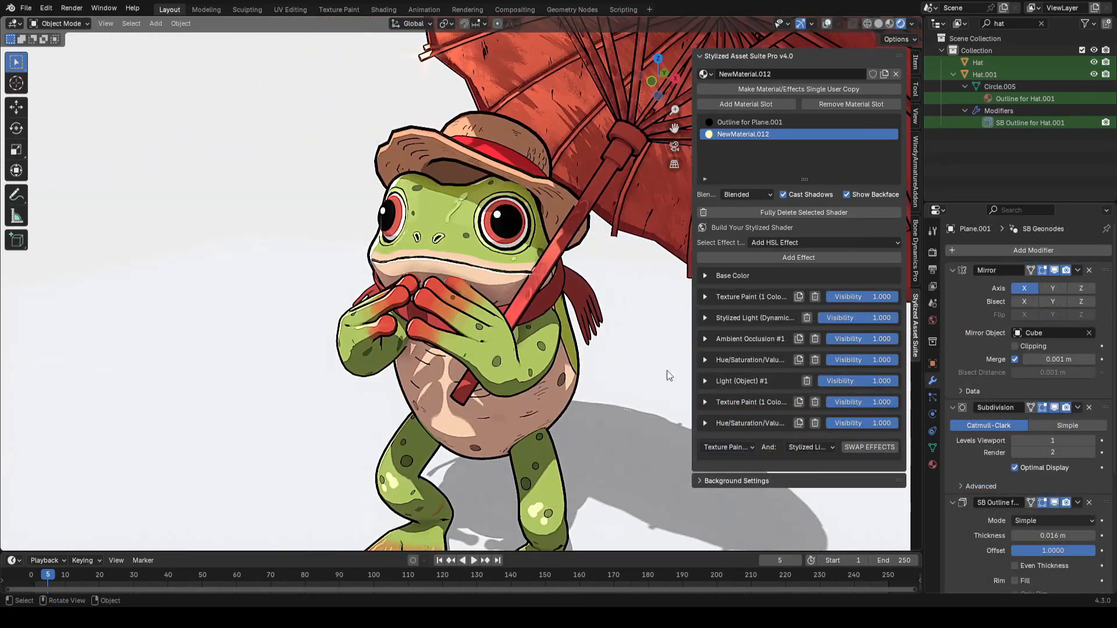
Step: Open the arms' last Hue/Saturation effect, paint specular highlights on the hands with the handspeculars image, and save
click(704, 422)
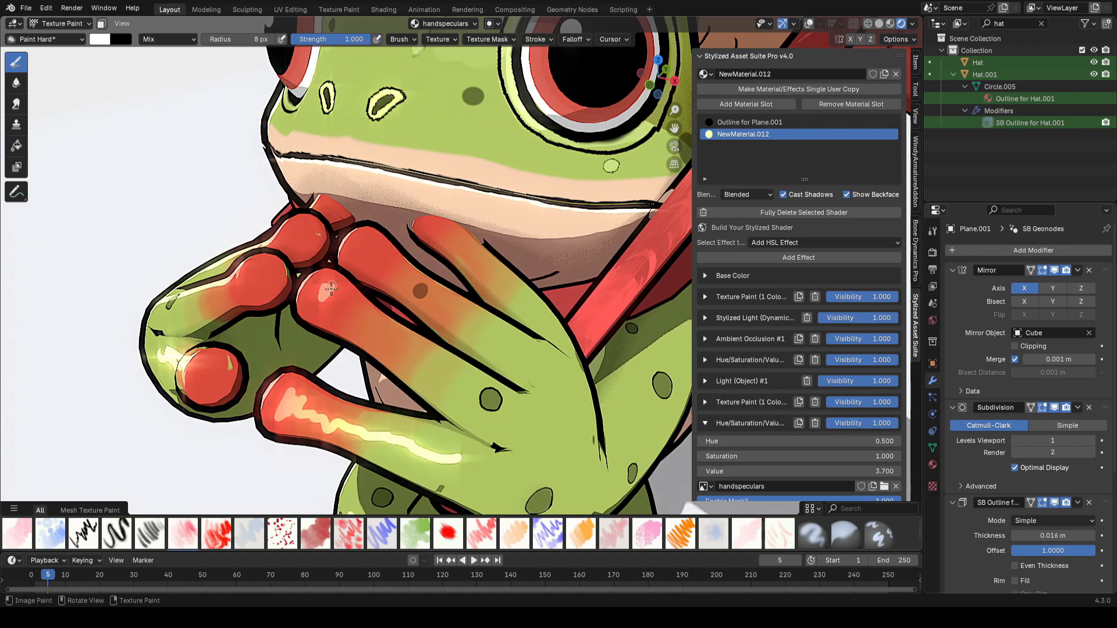
click(491, 394)
middle_drag(487, 391, 486, 400)
drag(363, 262, 361, 265)
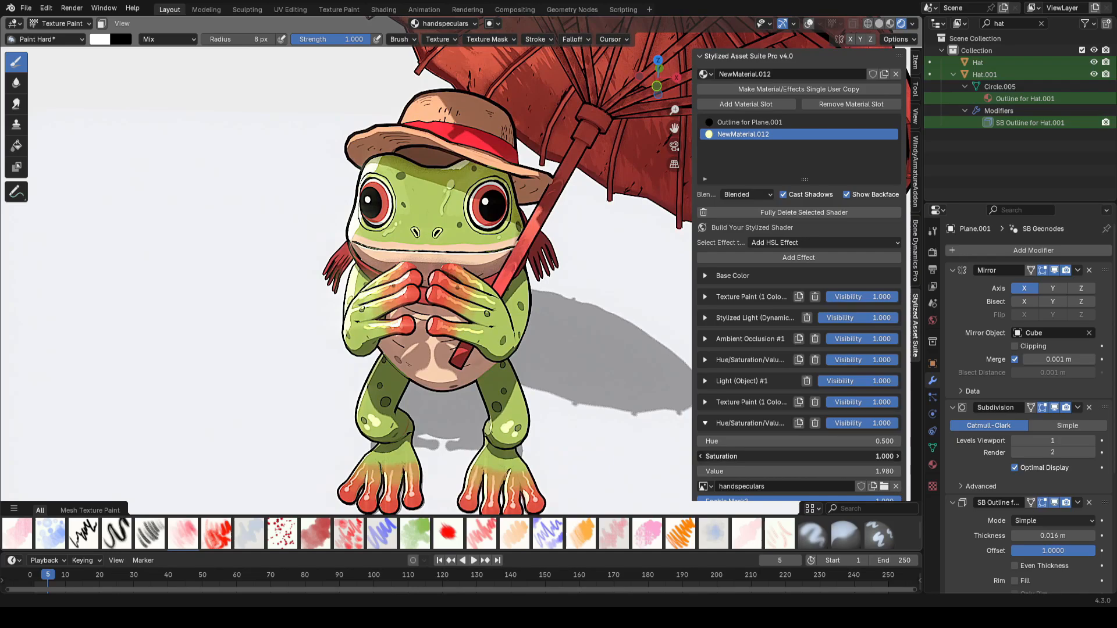
key(ctrl+s)
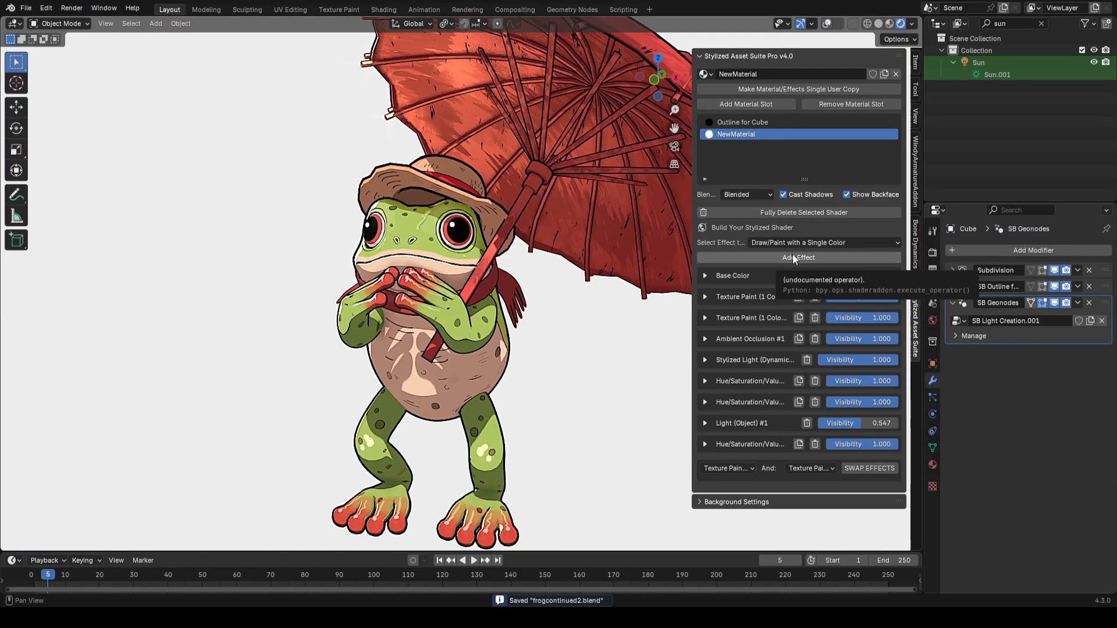
Step: Add a Draw/Paint with a Single Color effect to the body with Color blend mode and a browncoloration image
click(792, 257)
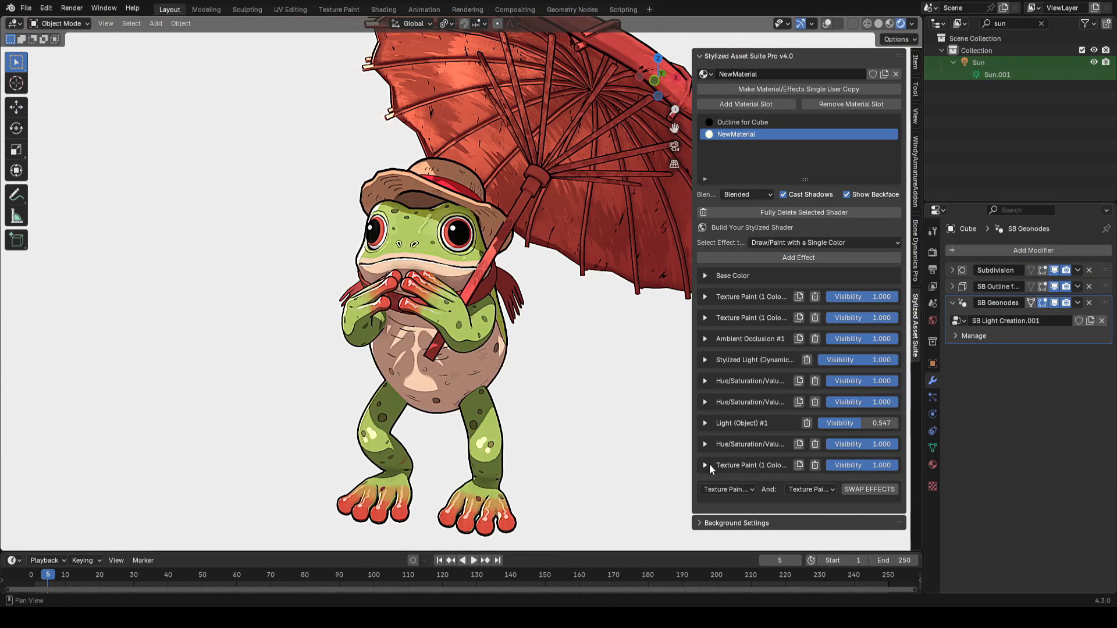
click(704, 465)
click(832, 473)
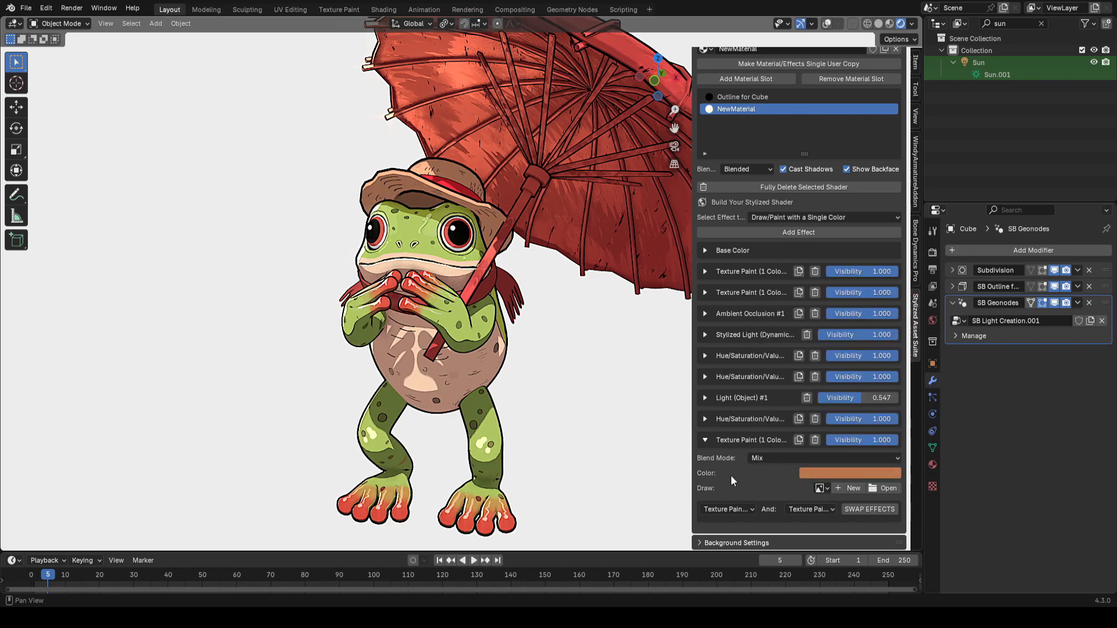
click(756, 458)
click(834, 430)
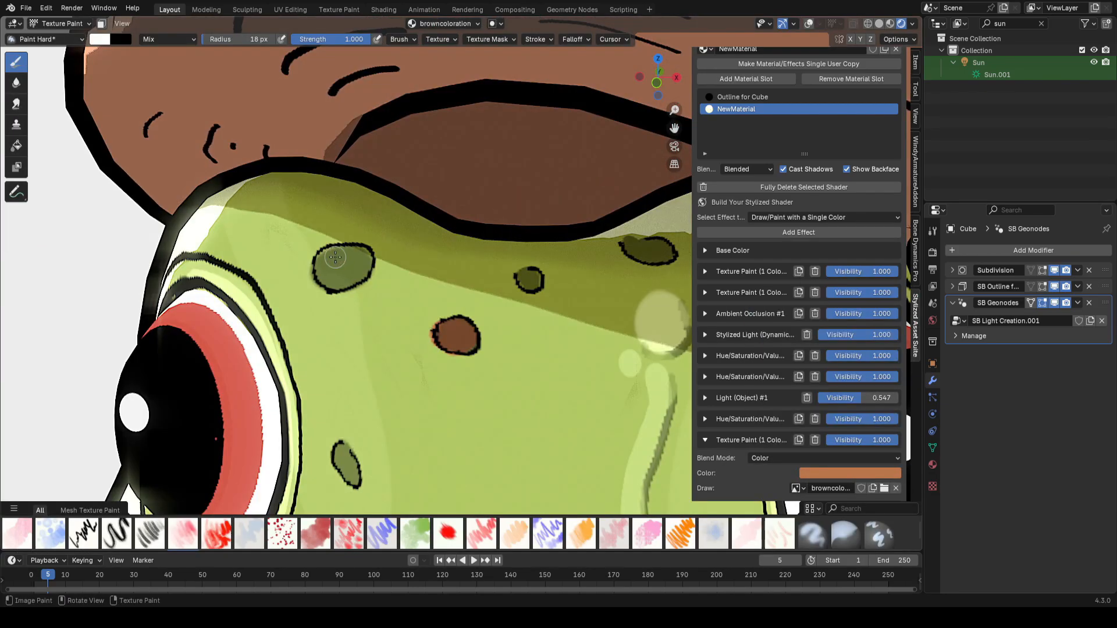
Step: Paint brown fill into the spots on the frog's head with the browncoloration image
shift+middle_drag(469, 284, 379, 292)
scroll(390, 292, up, 1)
drag(436, 288, 424, 292)
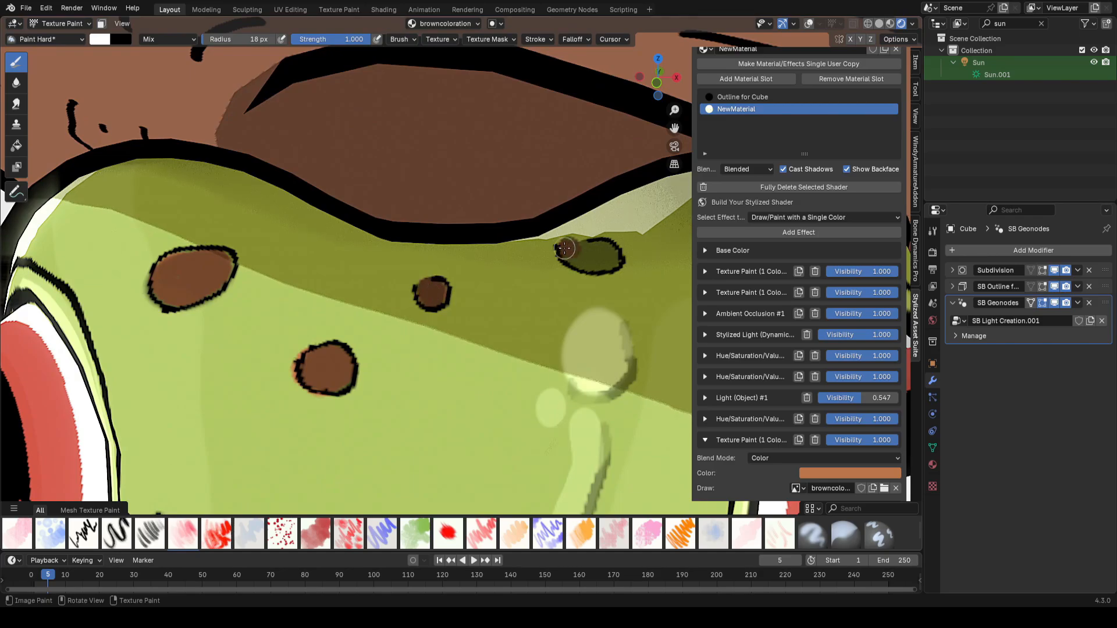
scroll(613, 259, down, 4)
shift+middle_drag(372, 430, 416, 320)
drag(419, 314, 437, 321)
scroll(436, 319, down, 5)
scroll(401, 262, up, 5)
shift+middle_drag(343, 285, 402, 248)
mouse_move(404, 240)
mouse_down()
mouse_move(386, 249)
mouse_move(407, 257)
mouse_up()
scroll(408, 256, down, 8)
scroll(462, 354, up, 3)
drag(432, 353, 436, 369)
scroll(442, 363, down, 11)
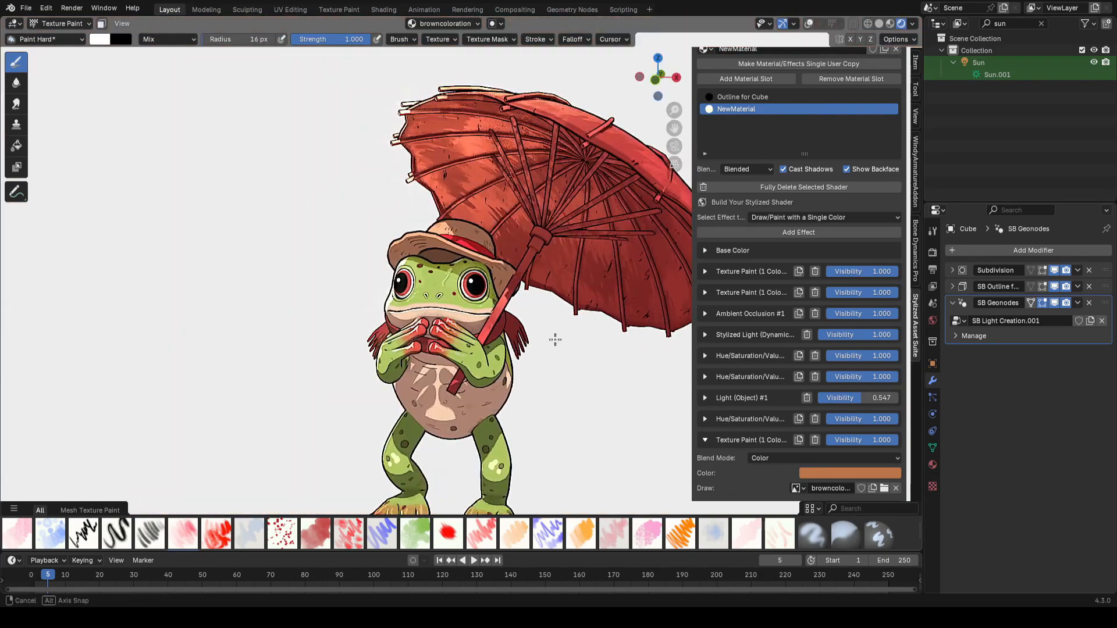
Step: Touch up the brown coloration effect on the body and save the file
middle_drag(553, 340, 527, 343)
drag(886, 440, 882, 440)
scroll(585, 368, up, 3)
middle_drag(586, 369, 658, 356)
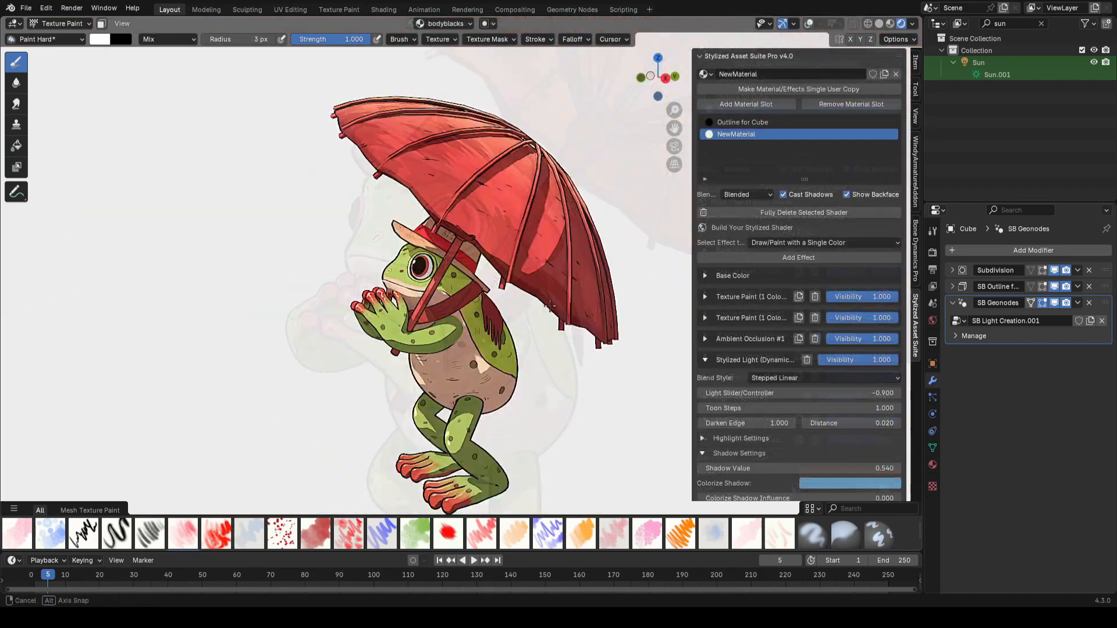
key(ctrl+s)
Step: Paint additional black line strokes on the body with the bodyblacks image and save
mouse_move(488, 325)
middle_down()
mouse_move(457, 294)
mouse_move(480, 285)
middle_up()
scroll(457, 295, up, 8)
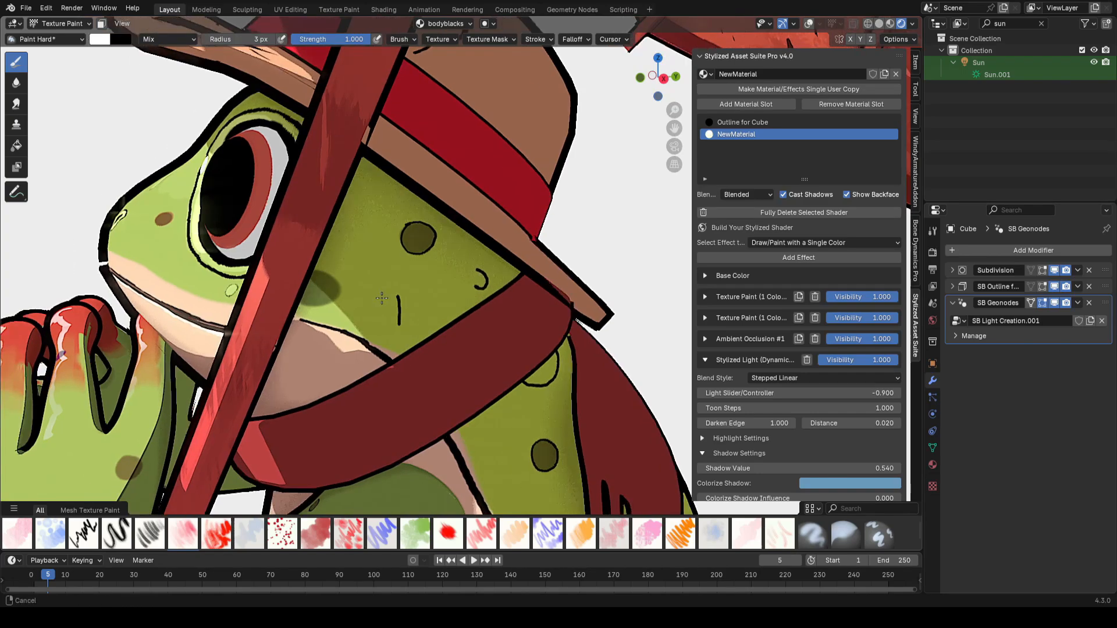
scroll(299, 285, up, 5)
drag(264, 341, 317, 344)
scroll(407, 314, down, 10)
key(ctrl+s)
Step: Paint bright dots on the body with the DOTS/MOREBRIGHTS brush at 0.515 strength and save
mouse_move(567, 336)
middle_down()
mouse_move(601, 338)
mouse_move(536, 274)
middle_up()
scroll(536, 274, up, 5)
key(shift+f)
click(495, 300)
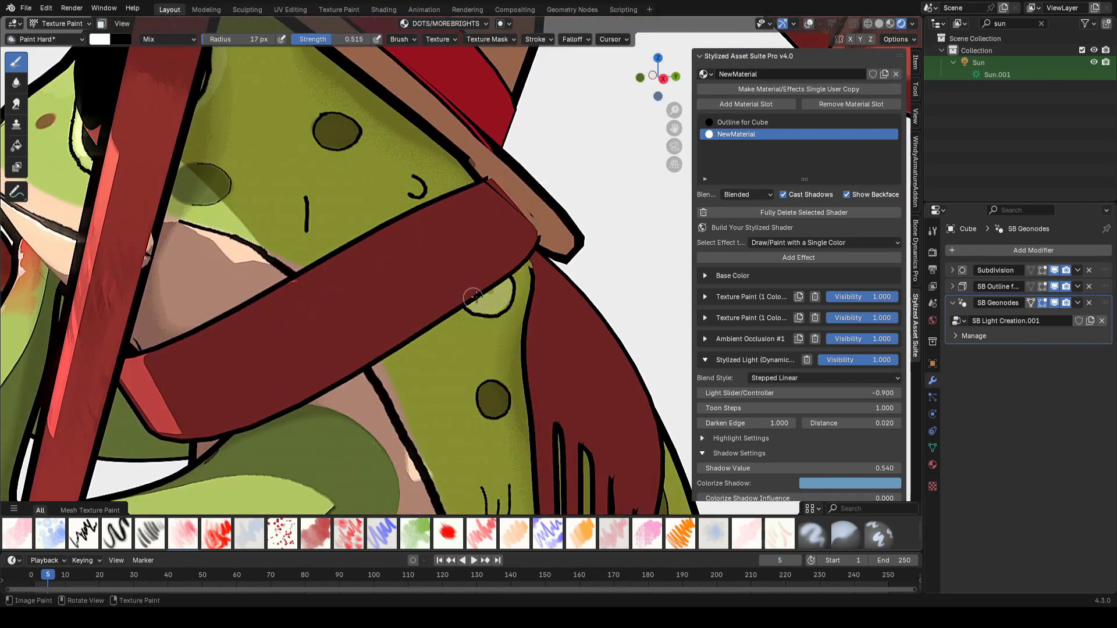
scroll(512, 293, down, 6)
scroll(529, 291, up, 6)
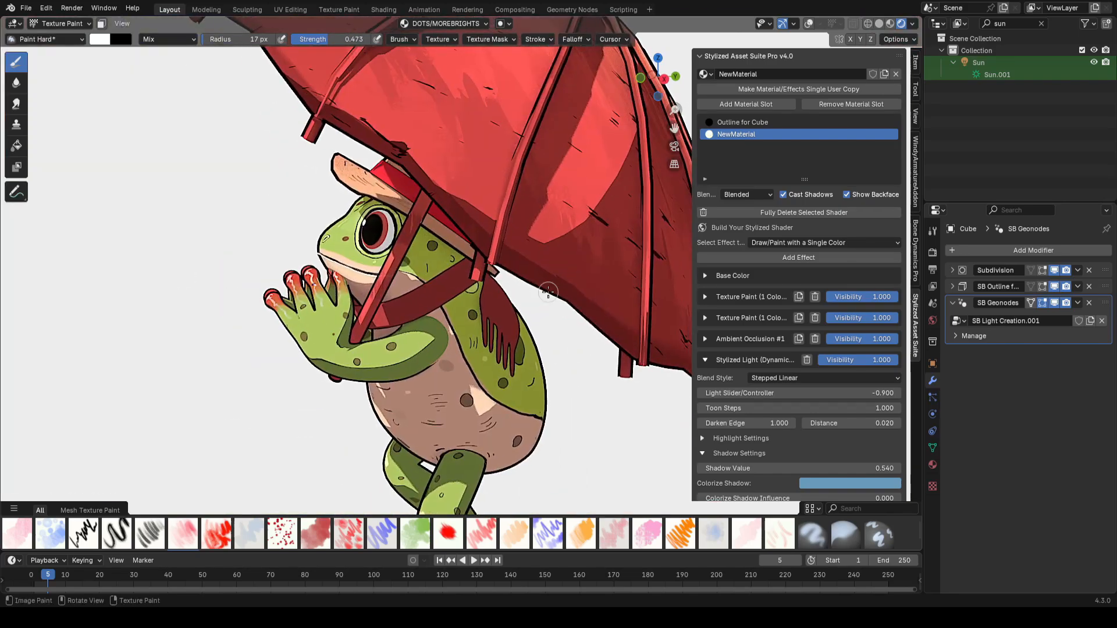
middle_drag(442, 262, 410, 262)
scroll(410, 262, up, 8)
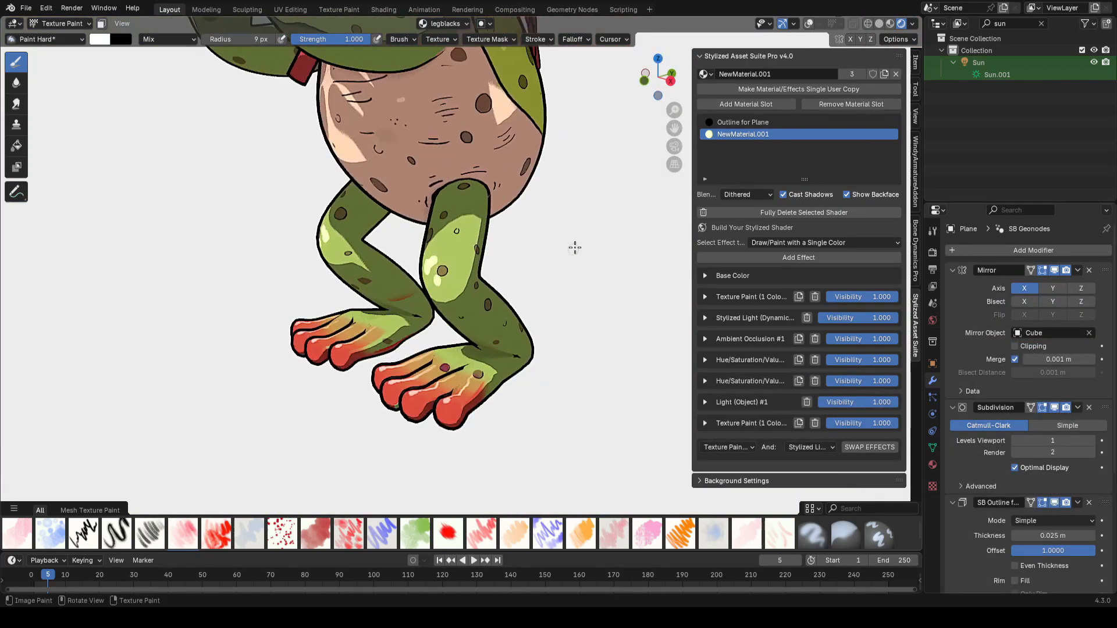
scroll(527, 250, down, 4)
scroll(512, 279, up, 8)
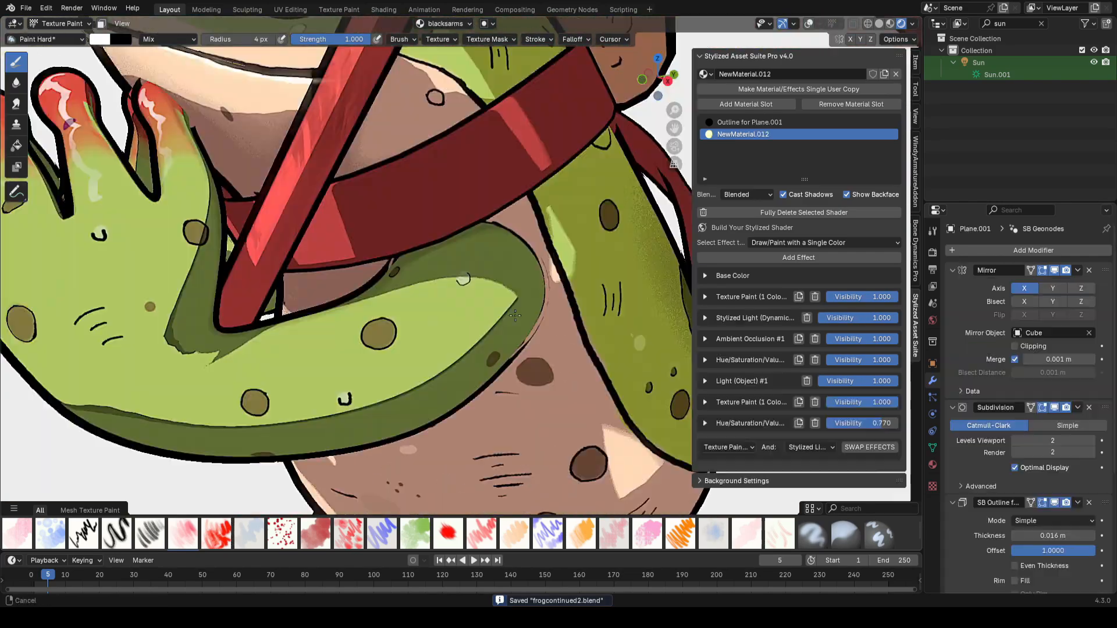
scroll(460, 369, up, 5)
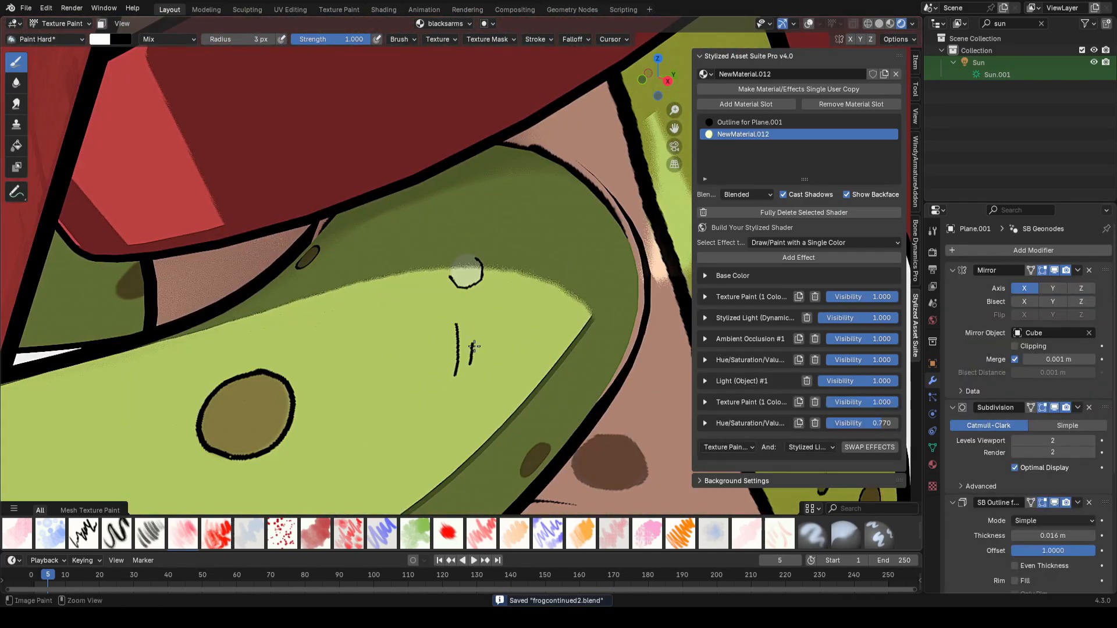
scroll(476, 353, down, 4)
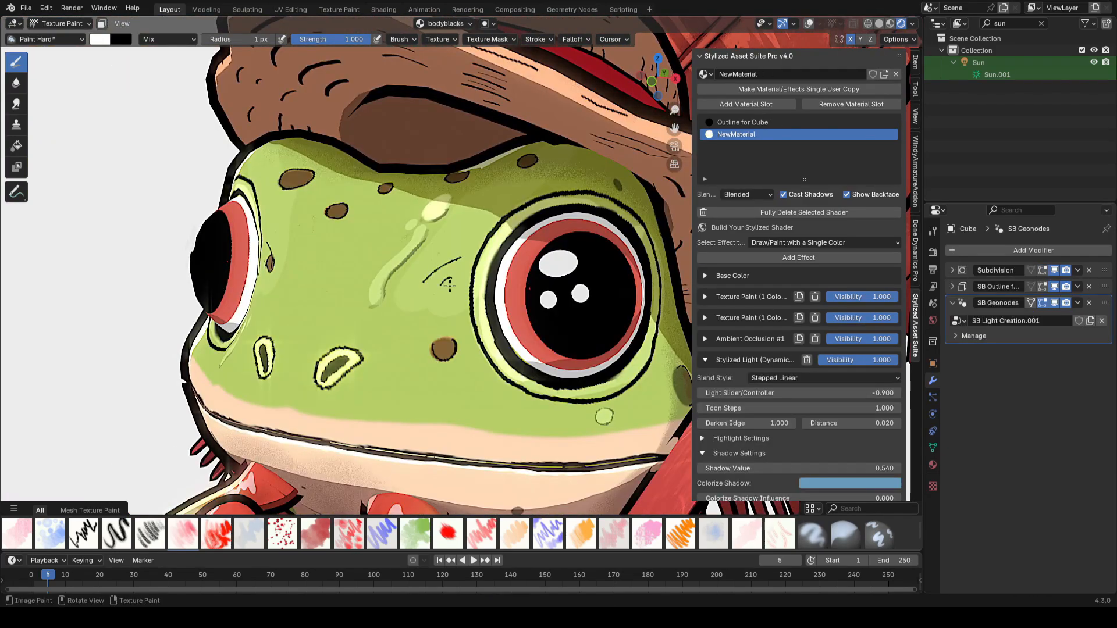
key(ctrl+s)
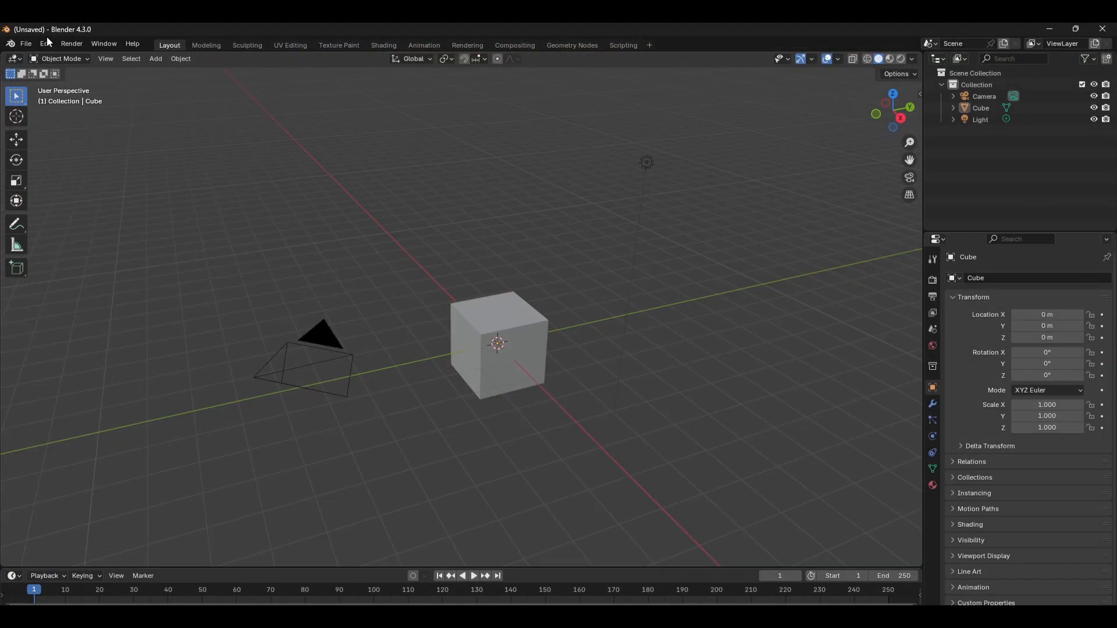
Step: Open the add-on preferences and search for the Rigify add-on
click(46, 44)
click(71, 205)
click(27, 165)
click(200, 67)
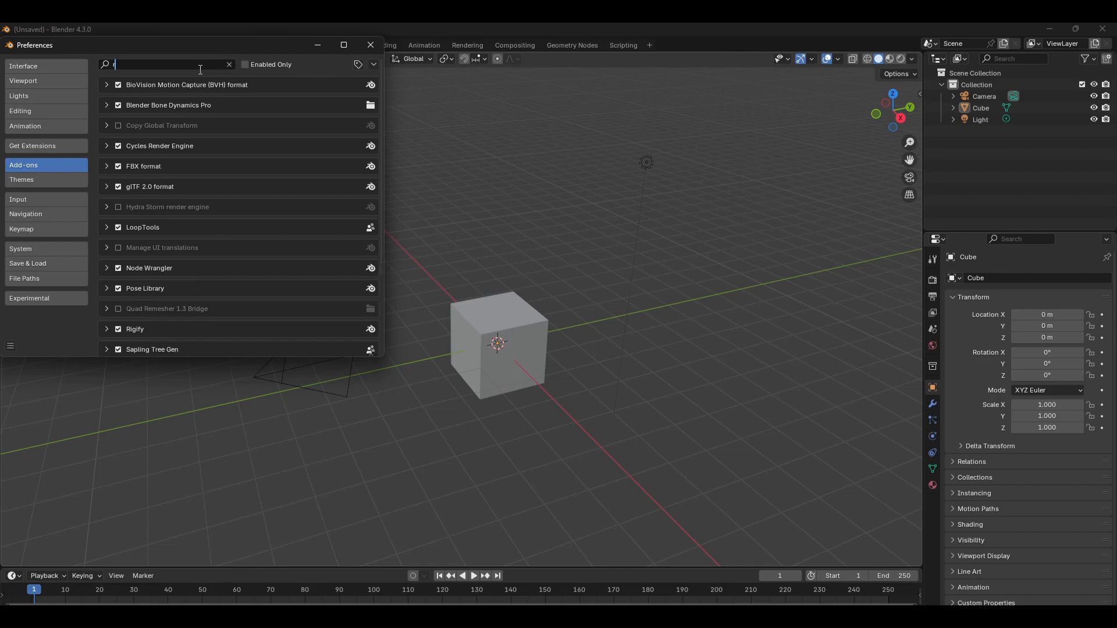
text(rigify)
click(106, 84)
click(106, 84)
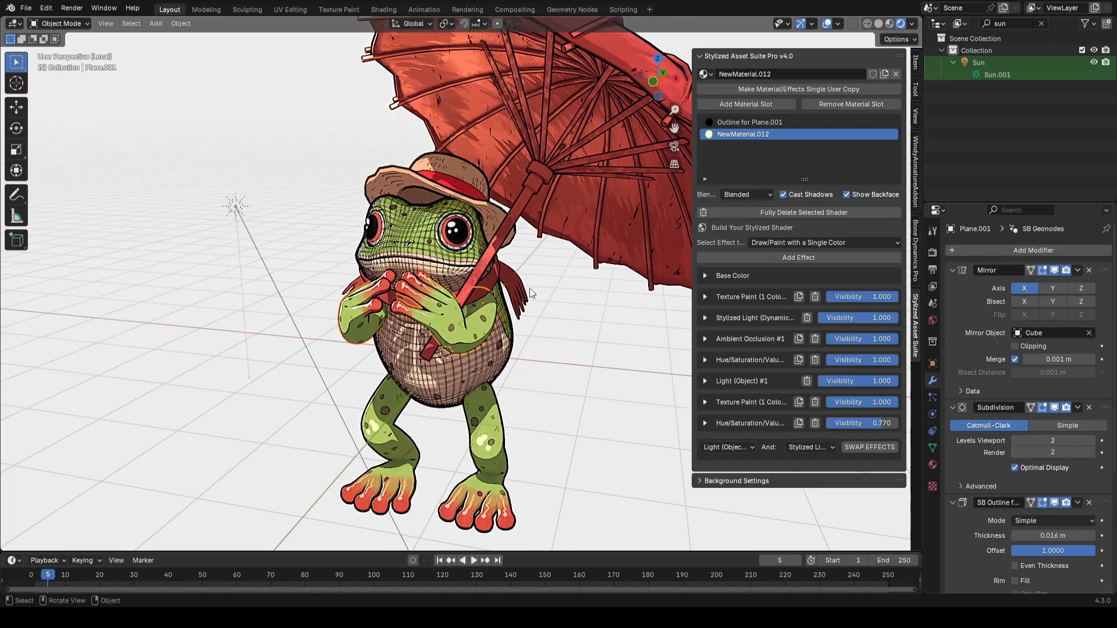
Step: Add a Rigify Human meta-rig to the scene
key(shift+a)
mouse_move(549, 219)
mouse_move(640, 233)
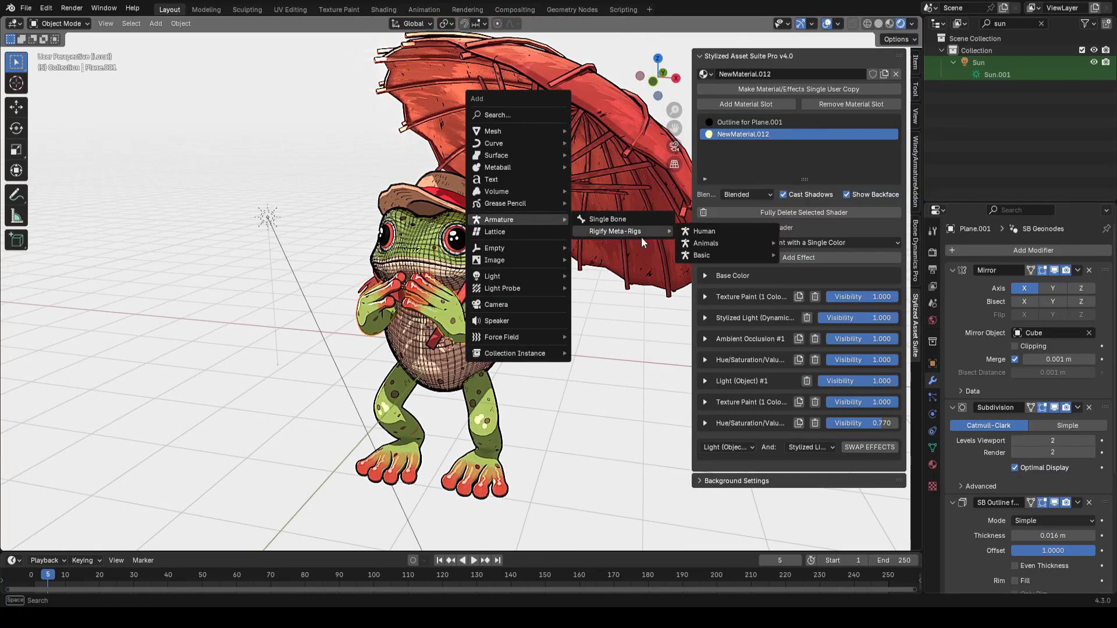
click(704, 231)
Step: Enable X-ray and move the meta-rig down along Z to about -1.42 m
key(z)
mouse_move(574, 299)
middle_down()
mouse_move(524, 285)
mouse_move(557, 284)
middle_up()
key(g)
key(z)
click(556, 367)
middle_drag(581, 355, 543, 338)
scroll(544, 338, up, 1)
Step: Scale the meta-rig to about 2.2 and lower it along Z to about -1.91 m to fit the frog
key(s)
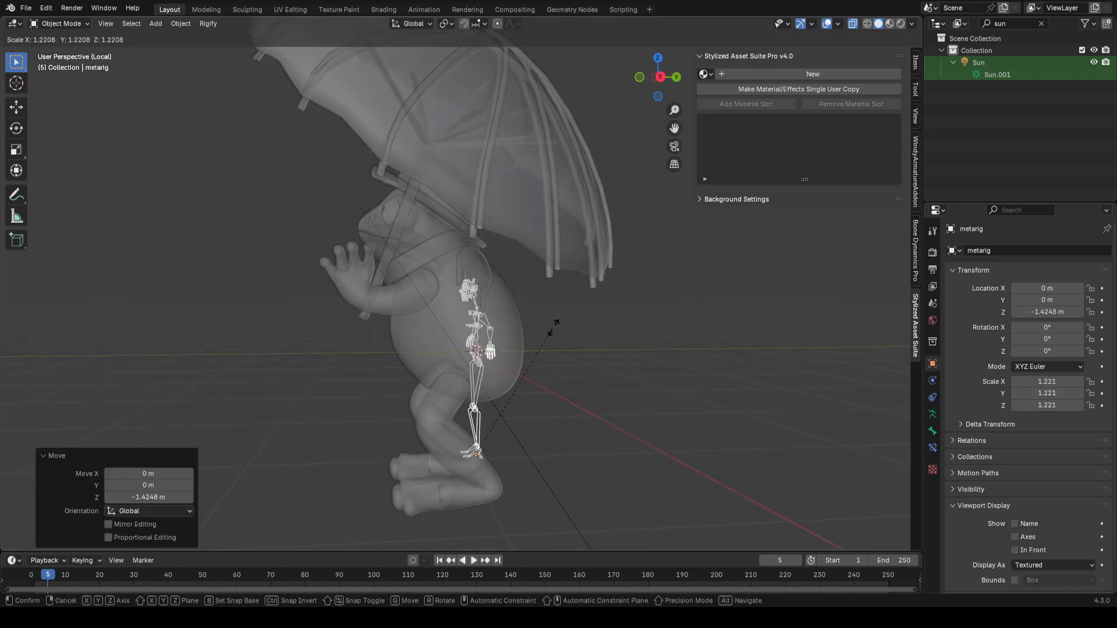
key(g)
key(z)
click(579, 302)
middle_drag(579, 302, 637, 297)
key(s)
click(647, 295)
Step: Enter Edit Mode with X-ray on and shift selected meta-rig bones along X to line up with the frog
key(Tab)
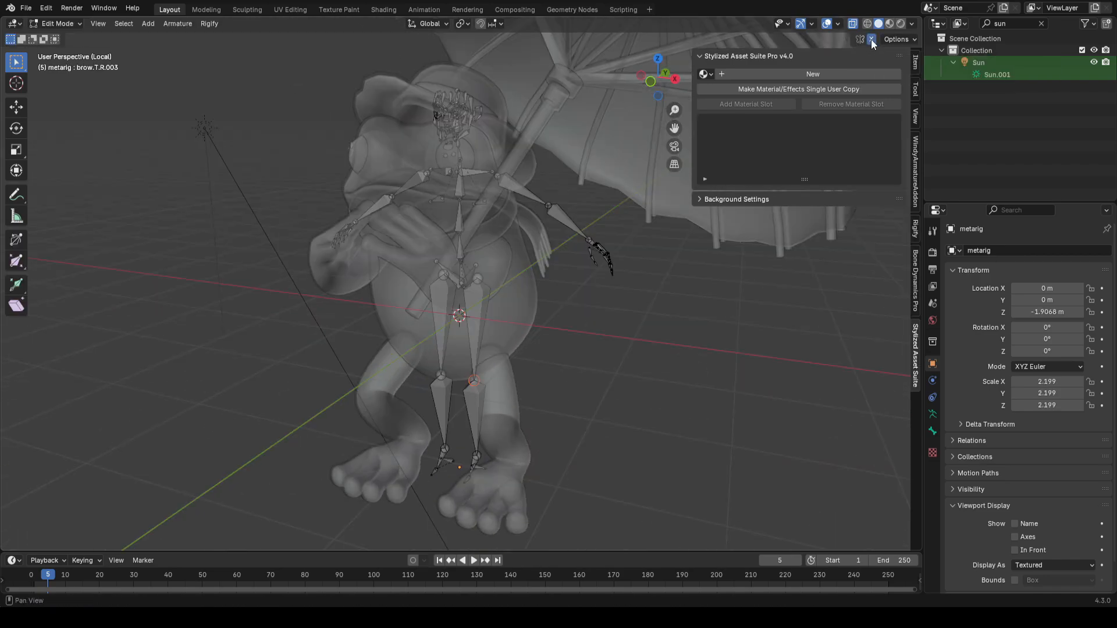
click(870, 39)
middle_drag(464, 296, 489, 303)
scroll(531, 339, up, 1)
shift+middle_drag(523, 397, 516, 330)
shift+drag(517, 329, 442, 416)
middle_drag(506, 378, 406, 334)
key(g)
key(x)
click(567, 399)
Step: Move further selected meta-rig bones along Y to sit inside the frog's body
key(g)
key(y)
click(401, 337)
click(494, 340)
key(g)
key(y)
click(456, 378)
middle_drag(456, 378, 465, 325)
scroll(465, 291, up, 5)
Step: Box-select the face bones of the meta-rig and delete them
drag(395, 209, 526, 433)
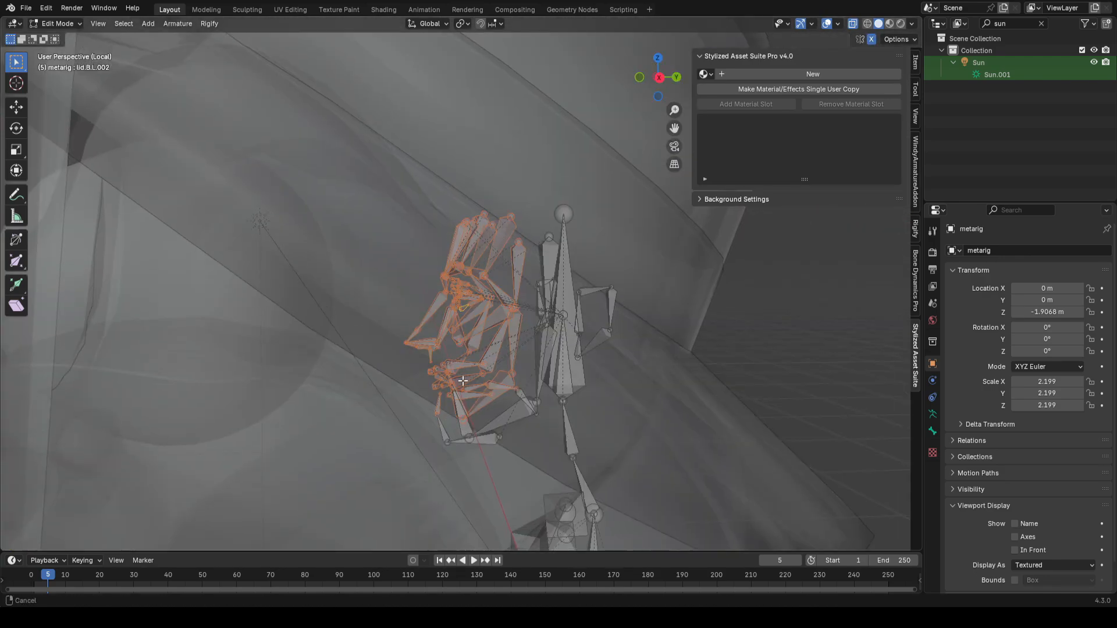
shift+middle_drag(463, 390, 454, 331)
shift+drag(497, 297, 457, 360)
key(x)
click(420, 258)
middle_drag(420, 258, 483, 329)
scroll(483, 330, up, 1)
key(g)
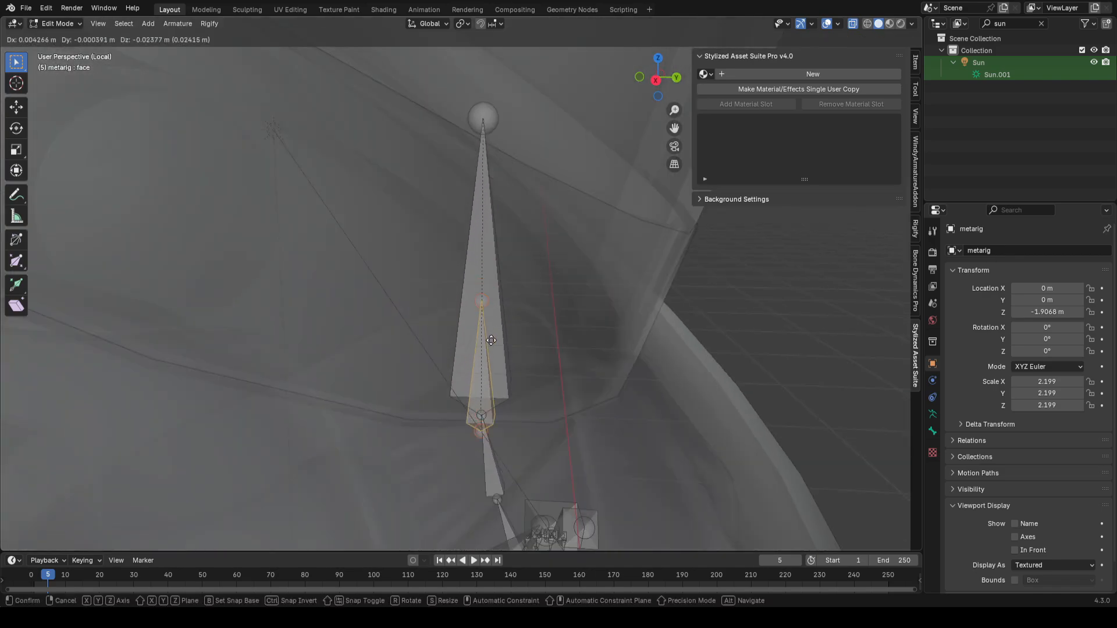
right_click(573, 302)
Step: Select the arm and hand bones and rotate and move them toward the frog's arms
middle_drag(582, 299, 576, 301)
click(507, 257)
scroll(491, 351, down, 4)
middle_drag(500, 351, 503, 286)
scroll(546, 356, down, 3)
drag(349, 127, 616, 442)
key(r)
key(g)
click(574, 271)
middle_drag(575, 302, 606, 369)
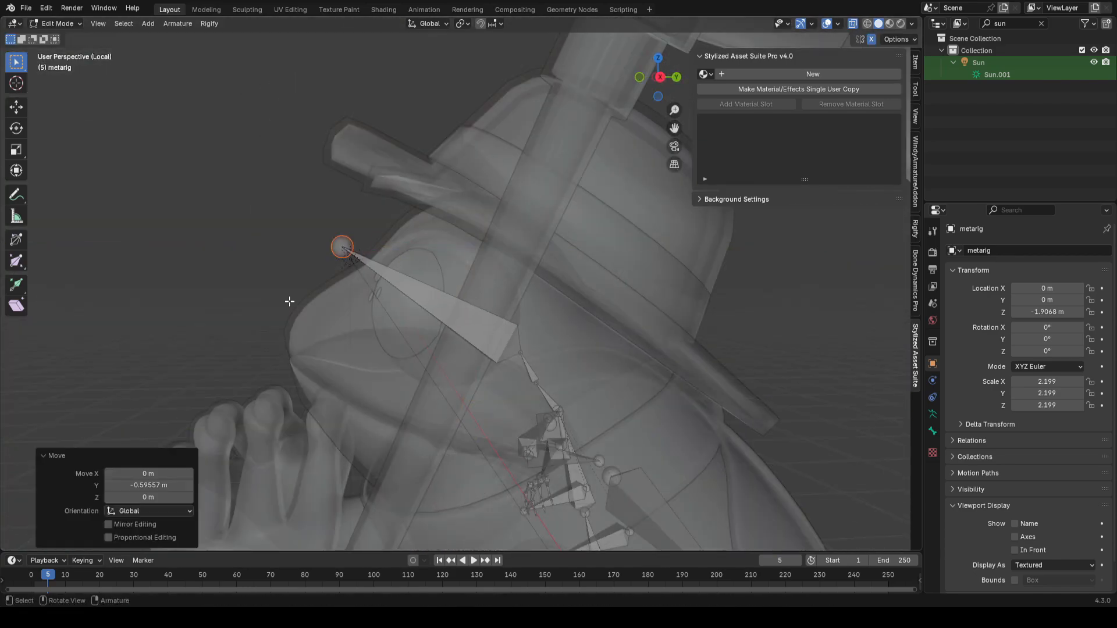
Step: Move the arm bones along Z and rotate the left forearm to follow the frog's arm
key(g)
key(z)
click(295, 349)
shift+middle_drag(335, 339, 374, 392)
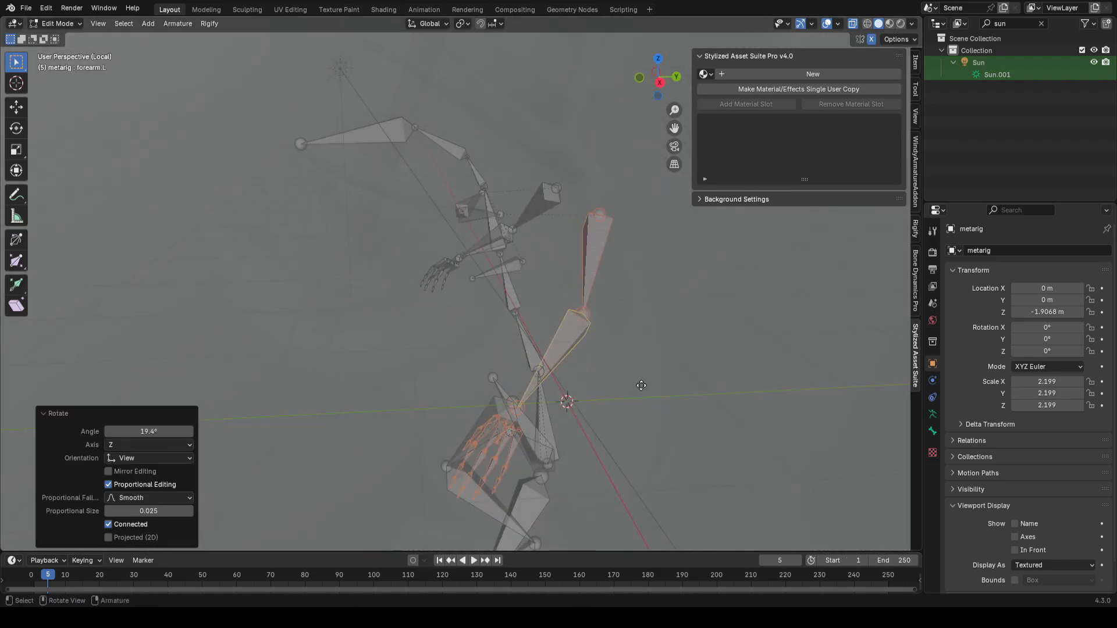
key(r)
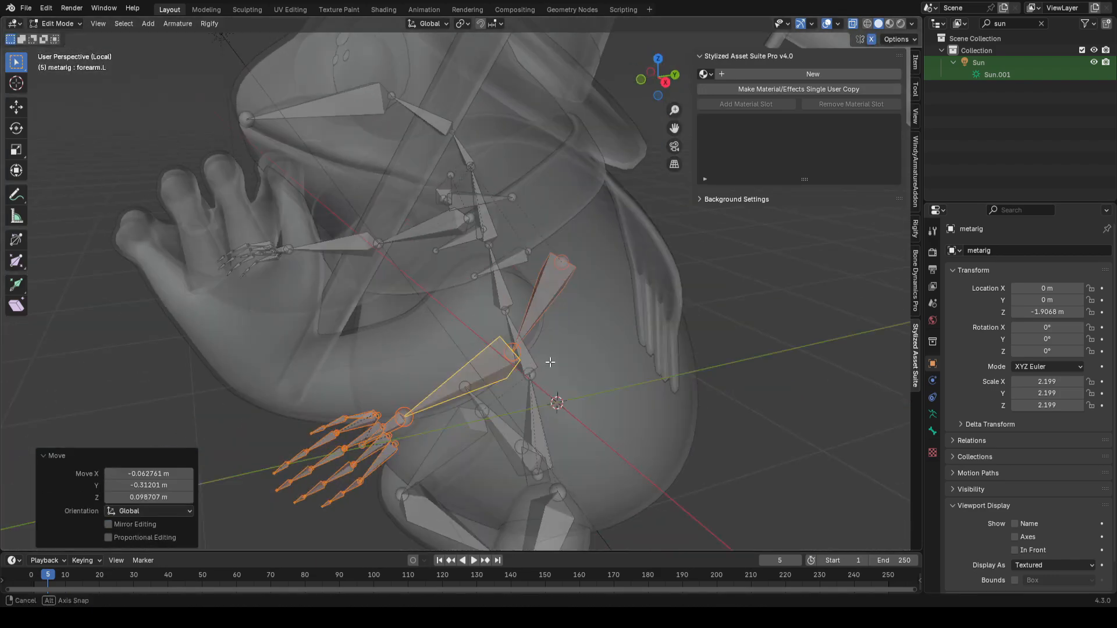
scroll(616, 425, up, 5)
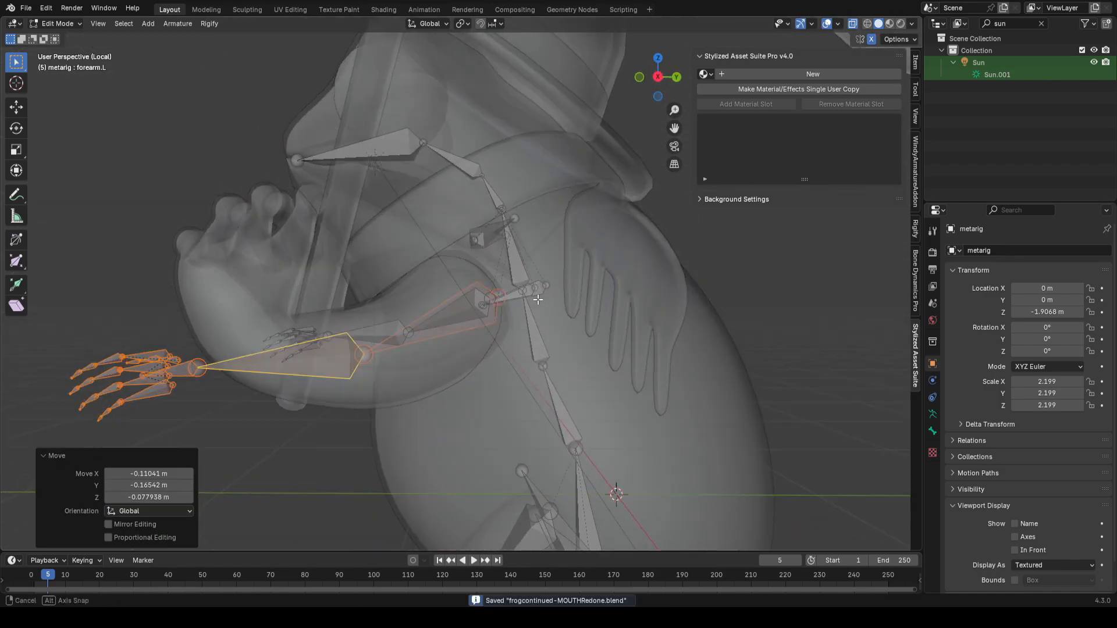
middle_drag(511, 291, 540, 304)
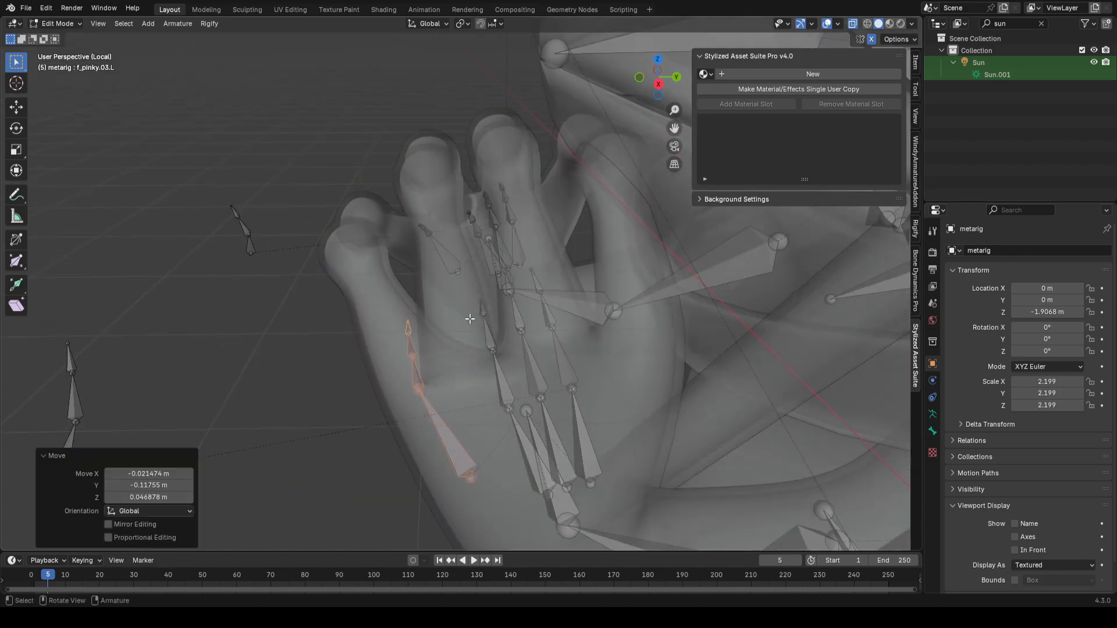
Step: Move the left palm bones into the frog's hand and save
middle_drag(500, 356, 549, 324)
key(g)
click(612, 335)
click(496, 444)
key(ctrl+s)
Step: Move and scale the middle finger bones by about 1.06 to fit the frog's finger
middle_drag(610, 343, 526, 424)
key(g)
click(523, 313)
middle_drag(526, 424, 497, 410)
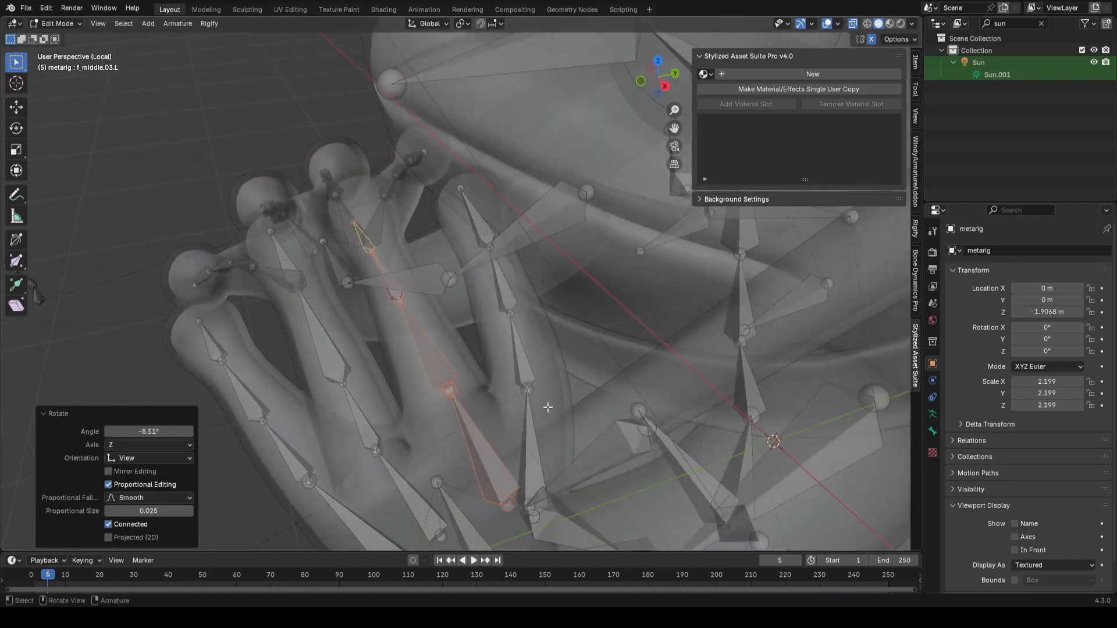
key(g)
click(500, 411)
key(s)
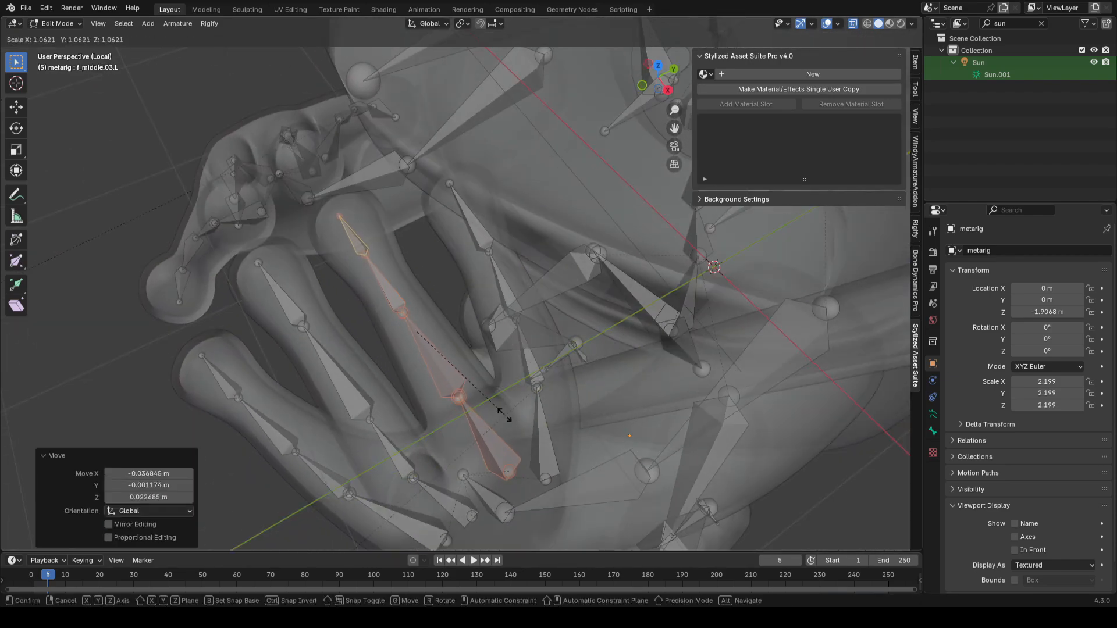
click(573, 423)
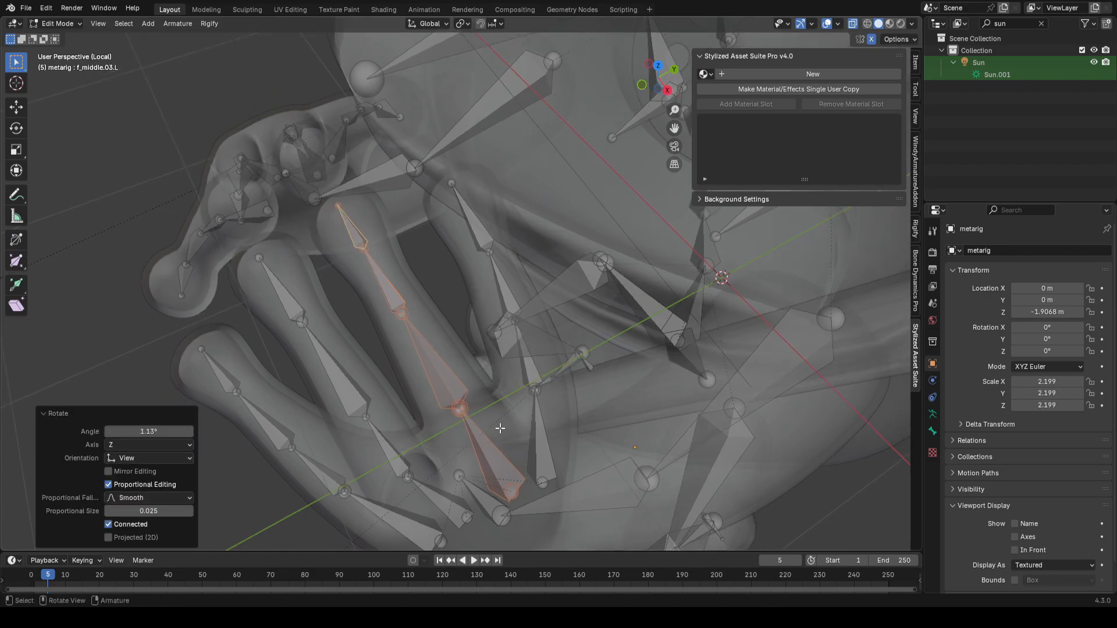
middle_drag(573, 424, 531, 429)
Step: Roll the finger bone and move the second palm bone into the hand
key(ctrl+r)
click(541, 387)
click(411, 486)
key(g)
click(419, 504)
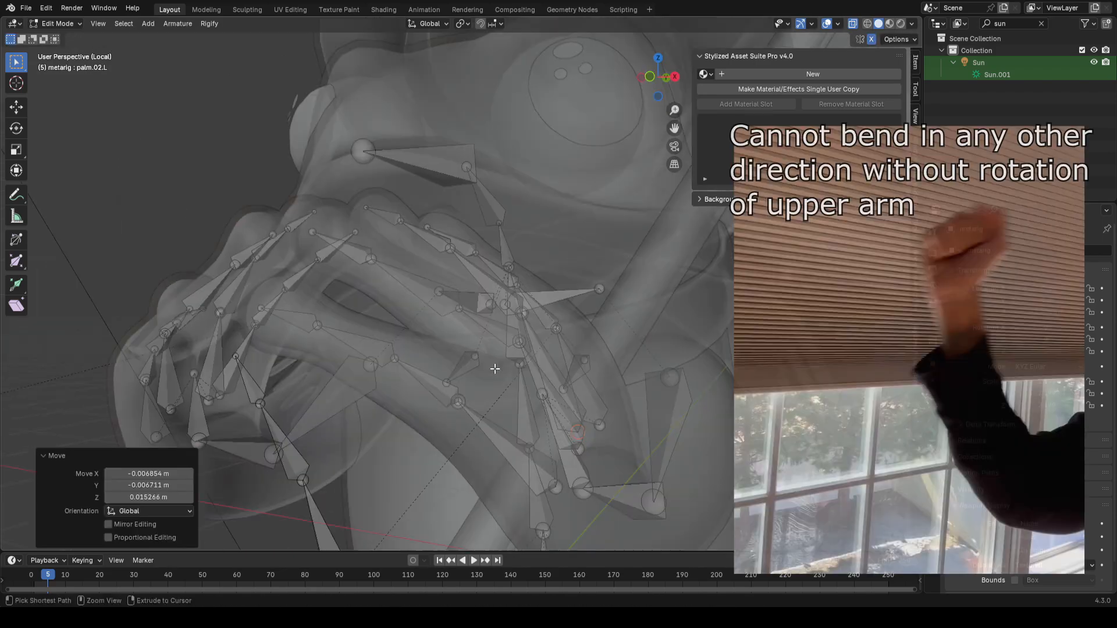
middle_drag(558, 372, 573, 357)
Step: Show bone axes in the armature's viewport display
scroll(573, 357, up, 1)
click(935, 362)
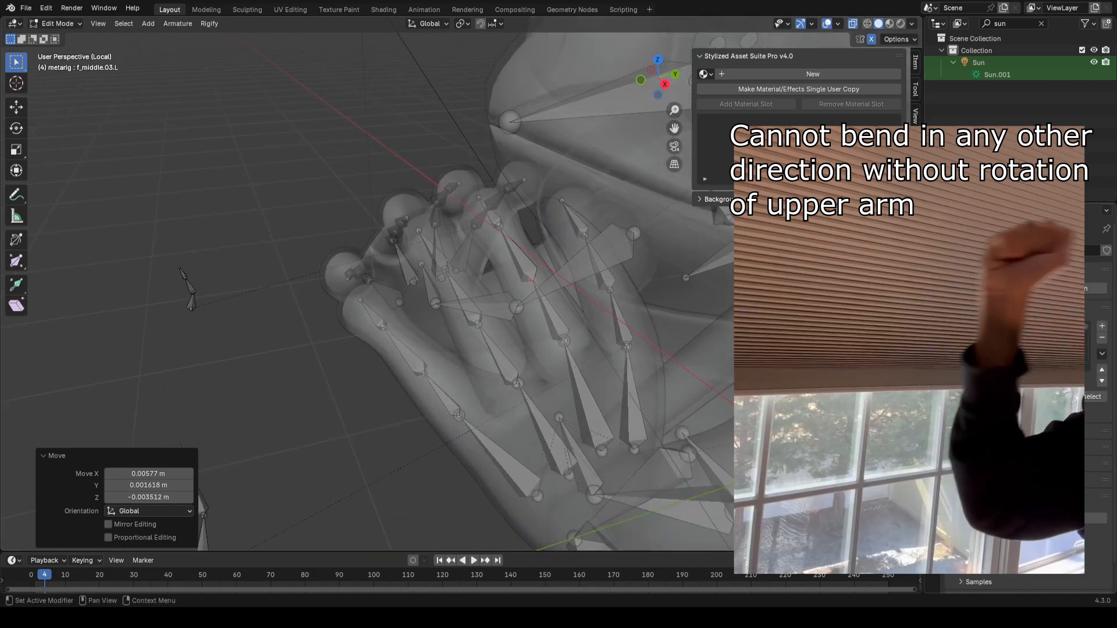
scroll(975, 495, down, 2)
click(983, 418)
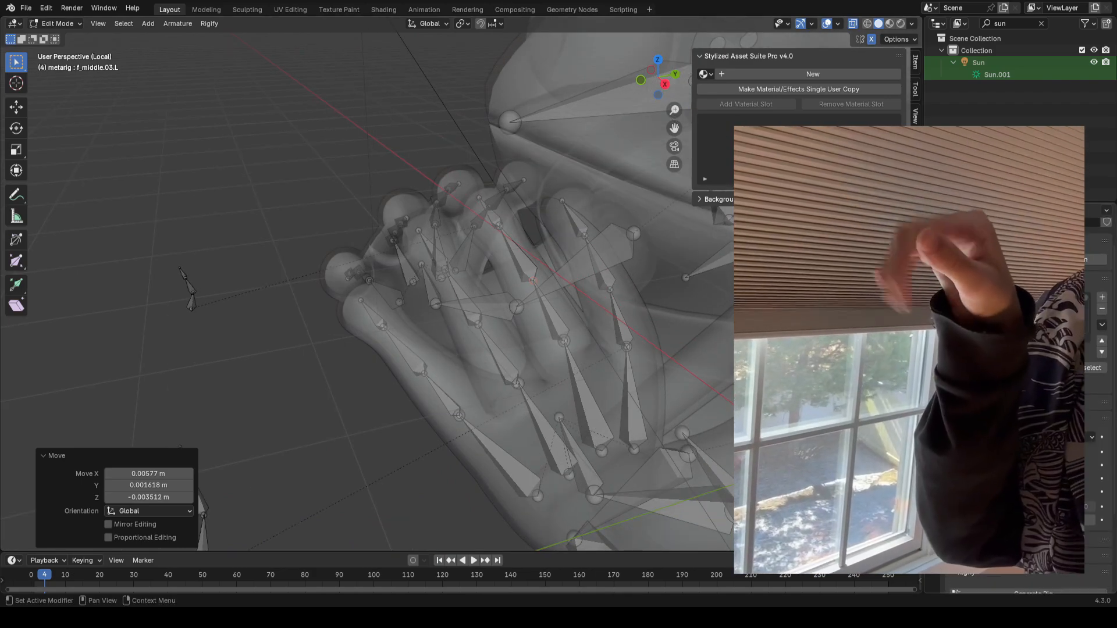
scroll(1009, 453, down, 2)
click(1015, 459)
Step: Save the file and roll the index fingertip bone so its axis lines up with the finger
middle_drag(721, 384, 361, 512)
key(ctrl+s)
scroll(466, 325, up, 2)
click(463, 250)
middle_drag(501, 259, 485, 286)
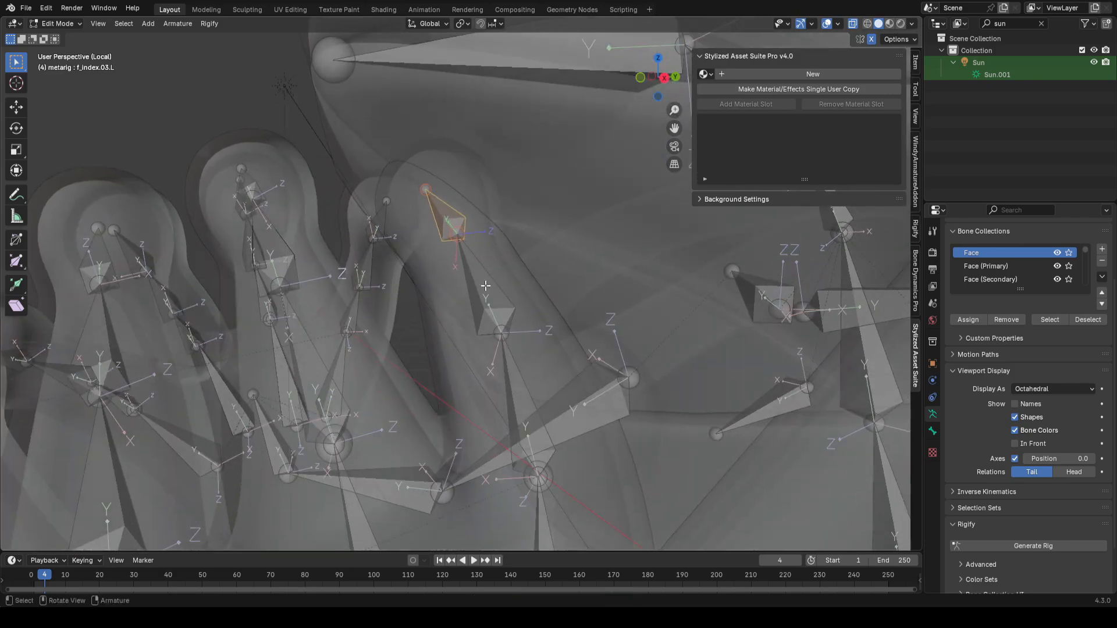
click(507, 367)
middle_drag(503, 360, 483, 344)
key(ctrl+r)
Step: Roll the ring finger bones so their axes line up with the frog's ring finger
click(559, 425)
middle_drag(553, 396, 454, 232)
click(456, 323)
key(ctrl+r)
click(480, 305)
click(500, 160)
key(ctrl+r)
middle_drag(523, 279, 506, 314)
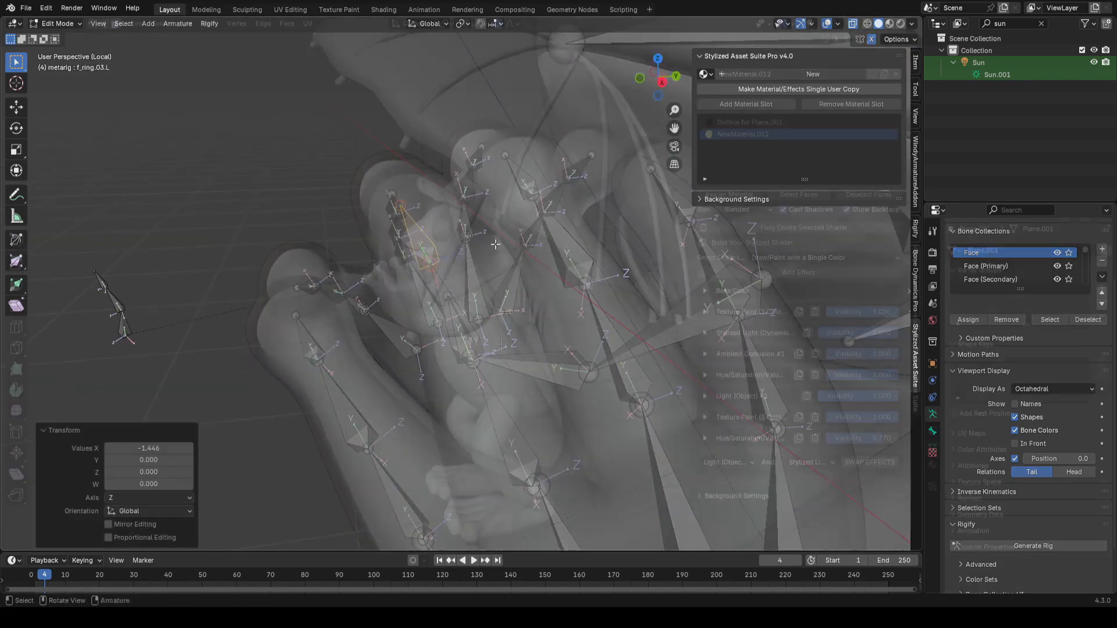
Step: Move the ring finger bones into the frog's finger and save the file
key(g)
click(499, 344)
scroll(470, 329, up, 6)
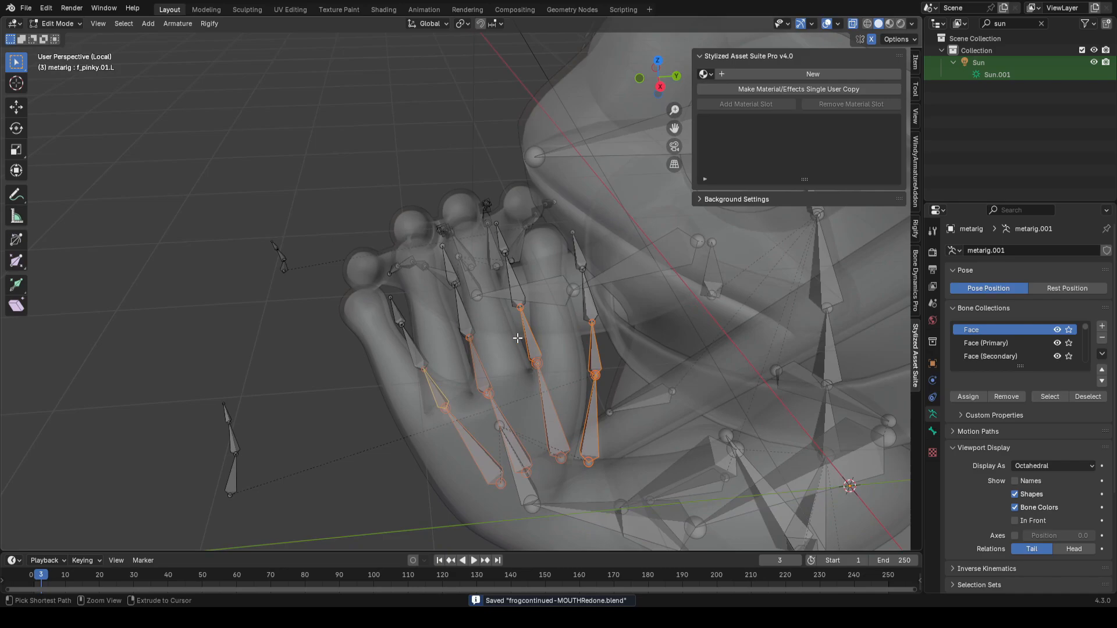
middle_drag(640, 262, 689, 233)
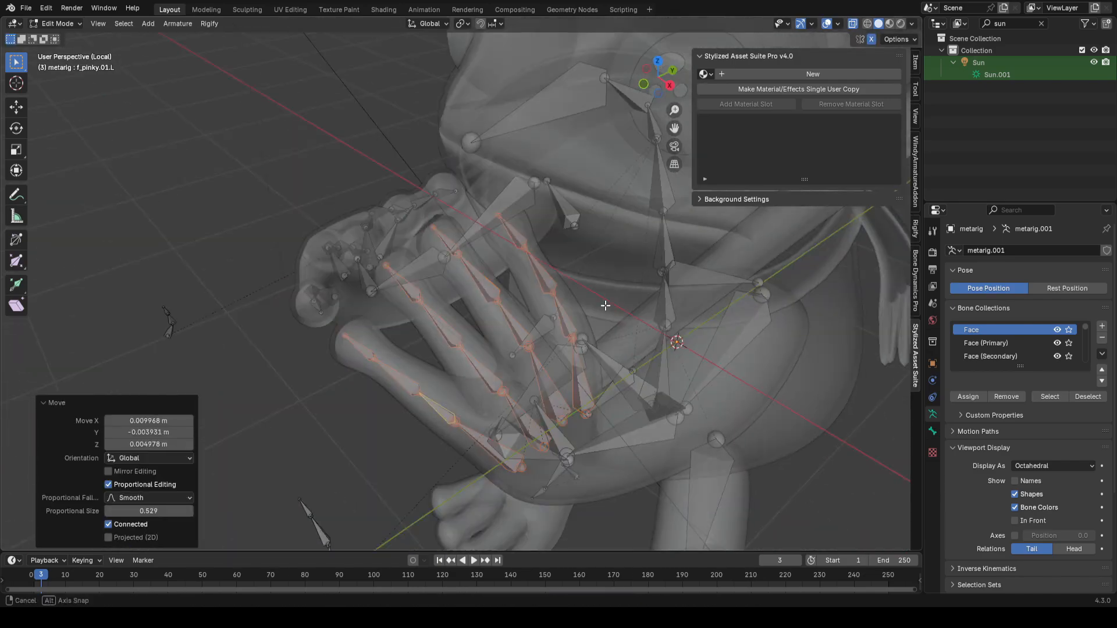
middle_drag(640, 250, 540, 356)
key(ctrl+s)
scroll(540, 355, down, 5)
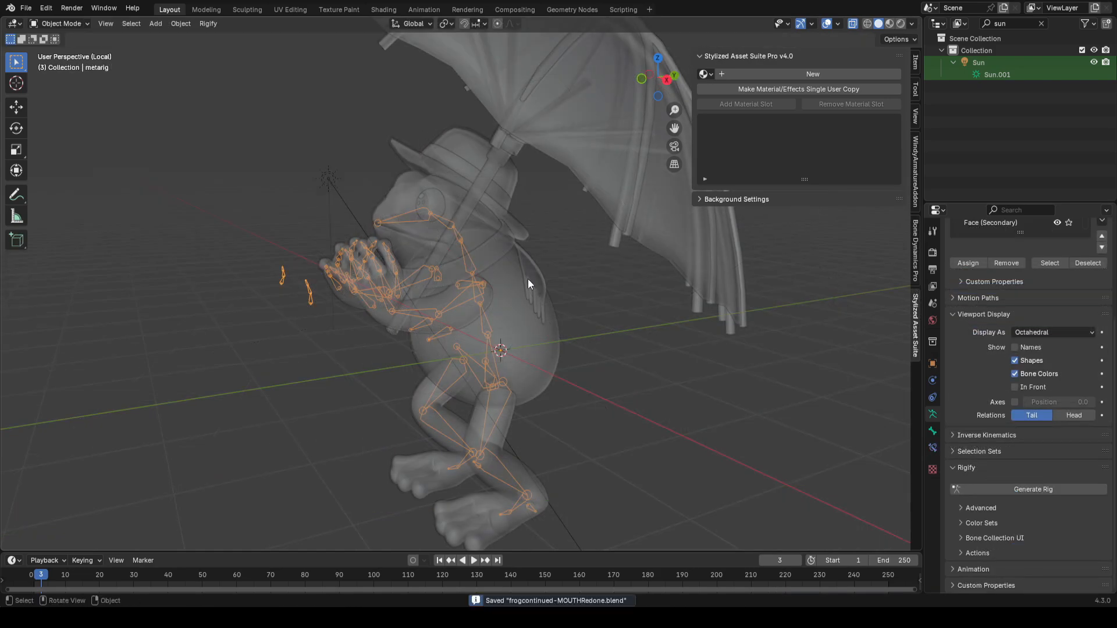
Step: Apply all object transforms (location, rotation, scale) to the meta-rig
middle_drag(528, 278, 556, 278)
key(ctrl+a)
click(527, 240)
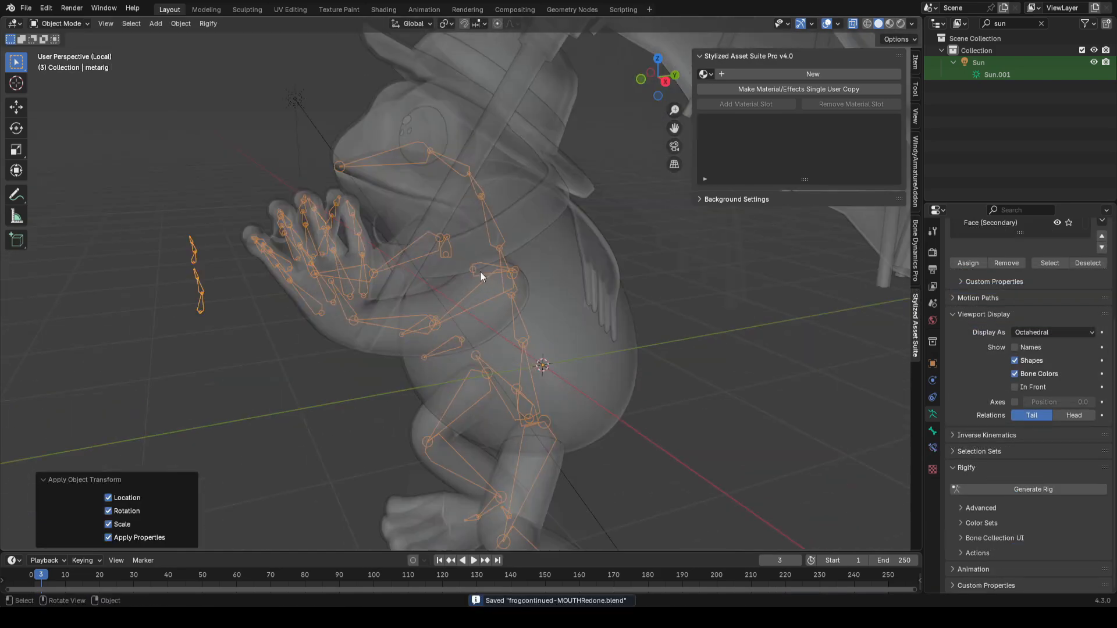
Step: Inspect the spine and neck bones of the meta-rig up close
scroll(459, 245, up, 3)
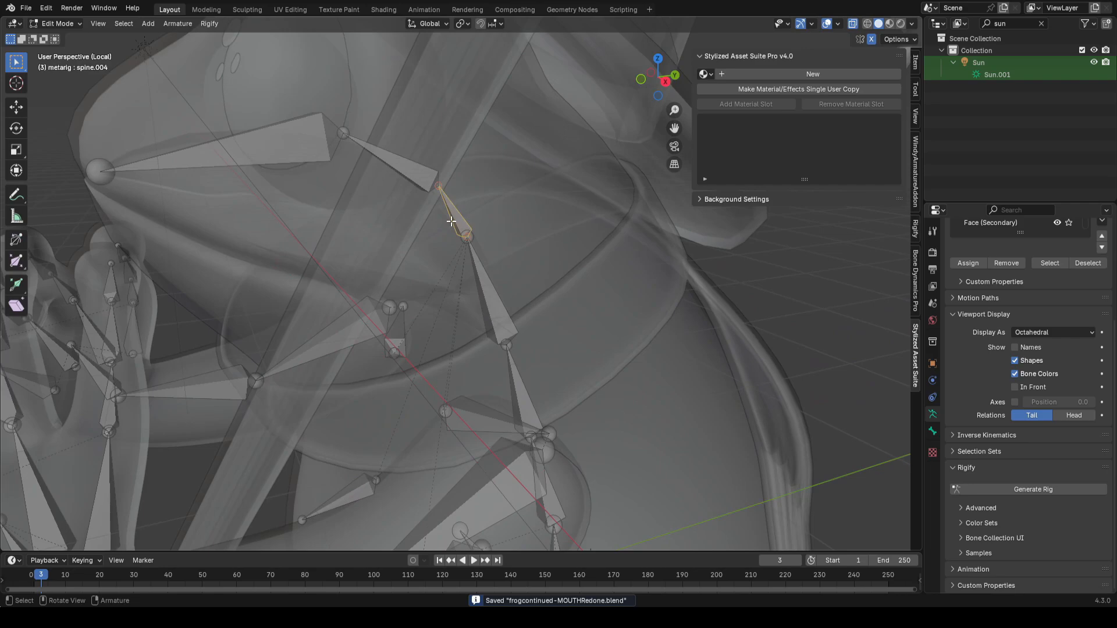
key(KP_Decimal)
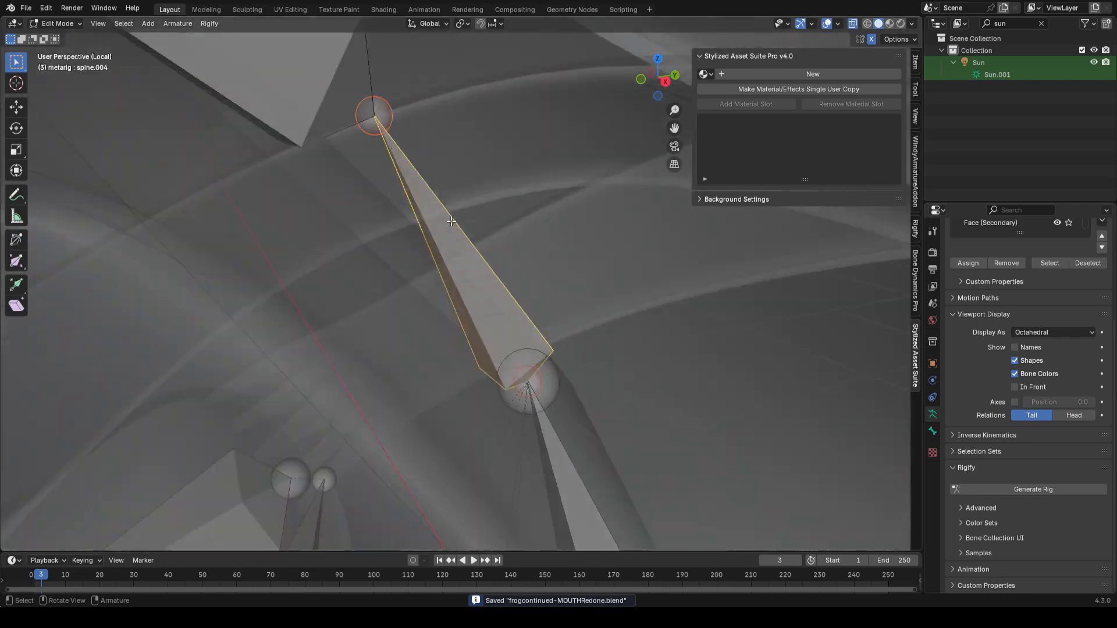
scroll(296, 214, down, 4)
scroll(106, 80, down, 7)
middle_drag(524, 383, 494, 370)
scroll(494, 370, up, 3)
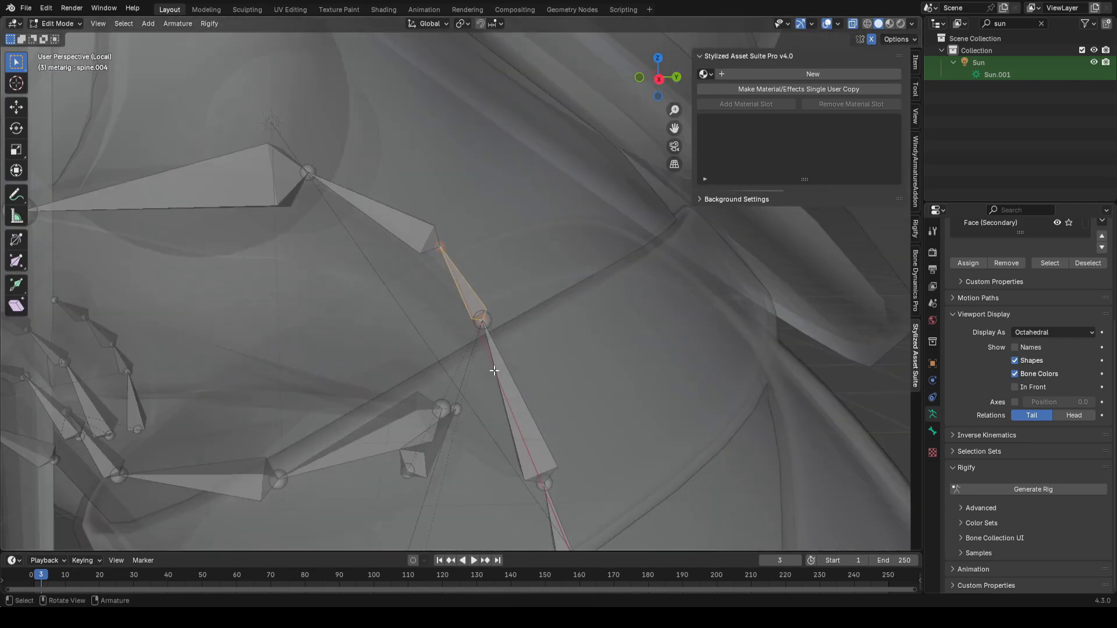
scroll(326, 189, up, 2)
drag(563, 302, 442, 378)
scroll(500, 340, up, 3)
middle_drag(528, 316, 530, 309)
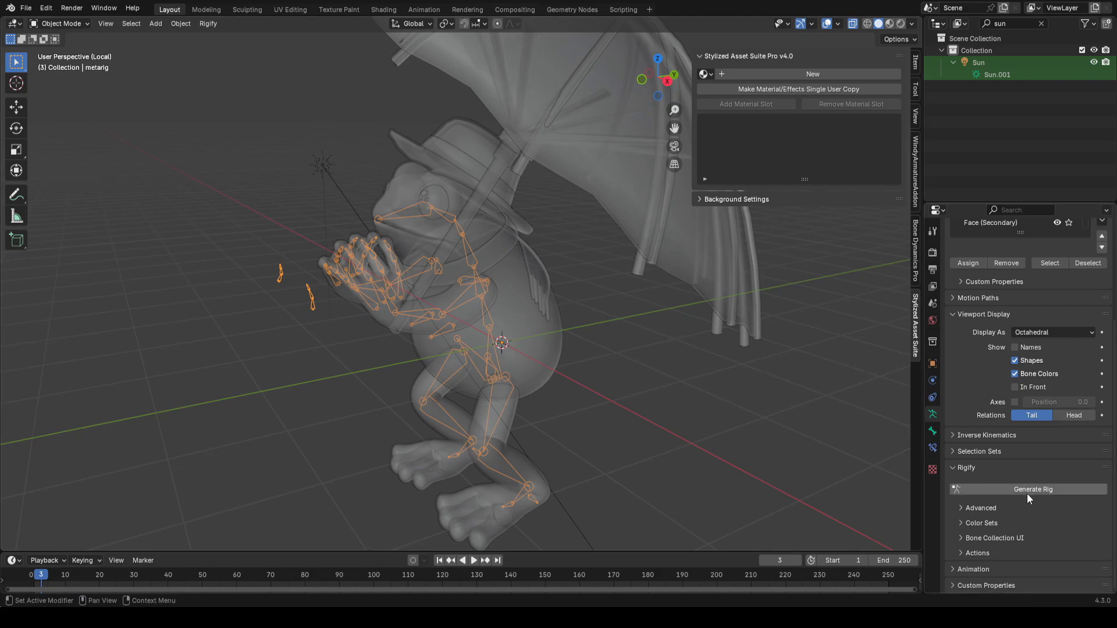
Step: Generate the Rigify rig and parent the frog body to it with automatic weights
click(1026, 491)
middle_drag(444, 411, 617, 320)
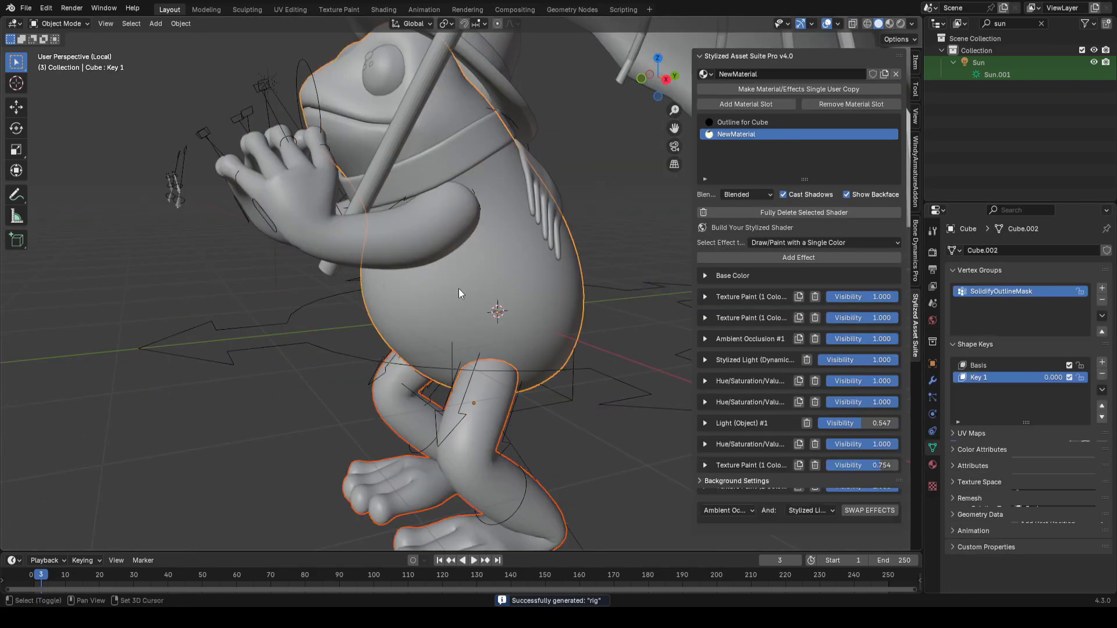
middle_drag(458, 288, 629, 354)
shift+click(630, 354)
key(ctrl+p)
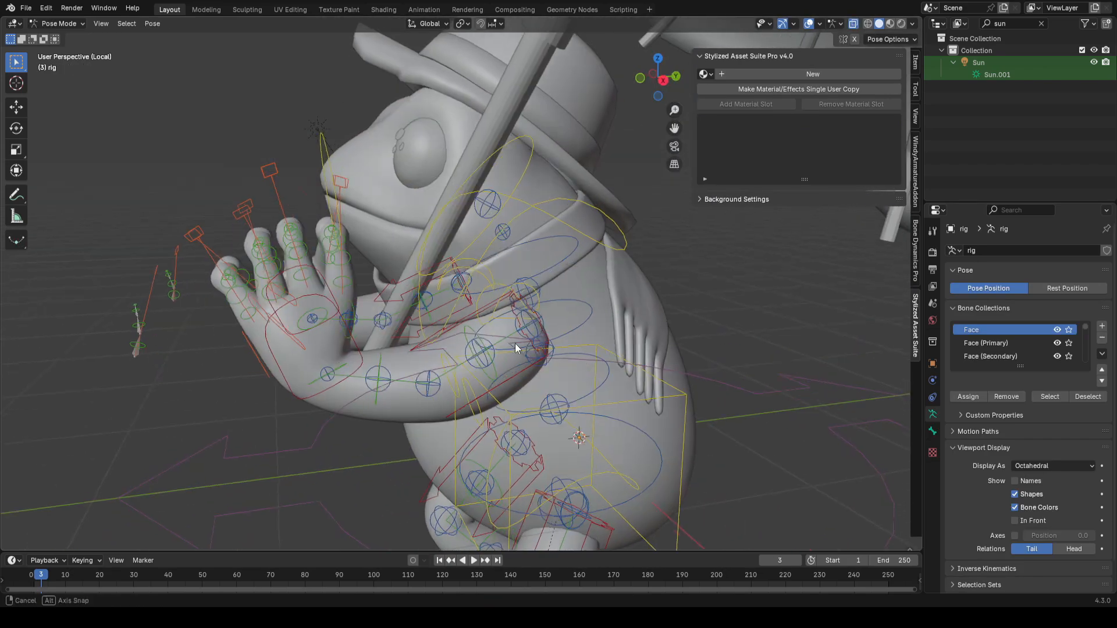
Step: Test the generated rig by grabbing and rotating the left hand IK control without keeping the change
key(g)
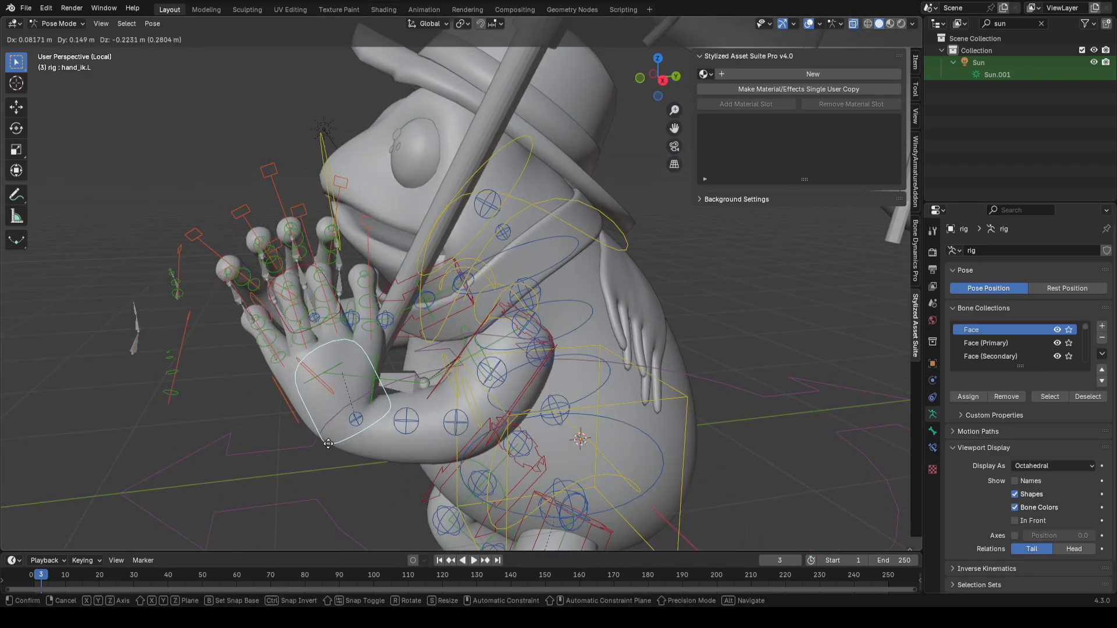
right_click(329, 441)
click(616, 233)
key(r)
right_click(439, 256)
scroll(438, 256, down, 1)
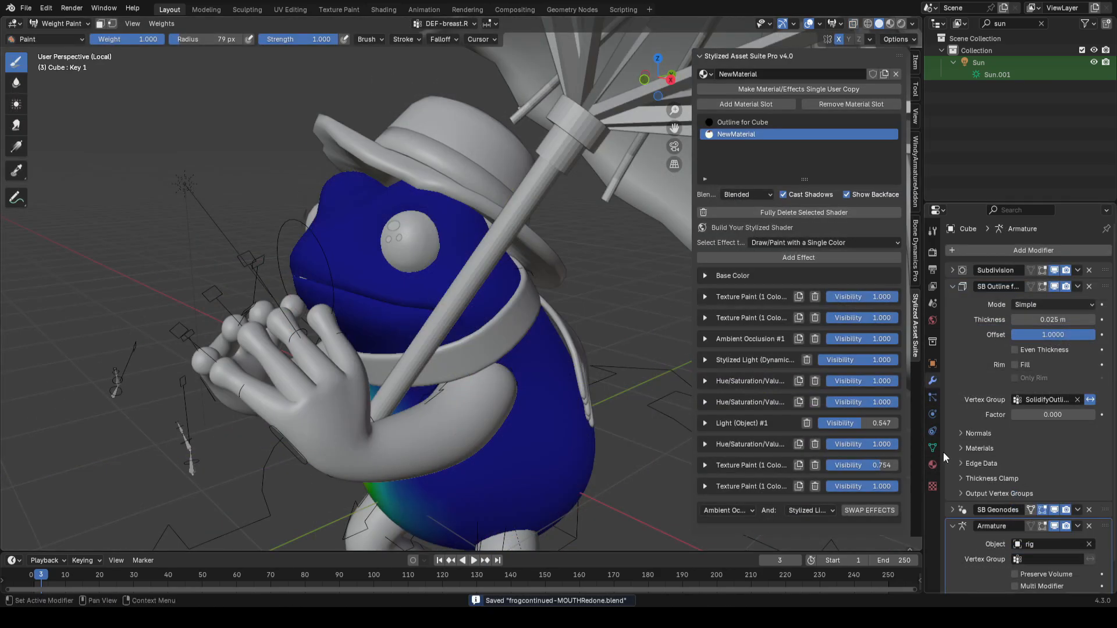
Step: Filter the body's vertex groups by "index" to find the index finger deform groups
scroll(943, 451, up, 2)
scroll(1042, 336, down, 5)
drag(1023, 350, 1024, 373)
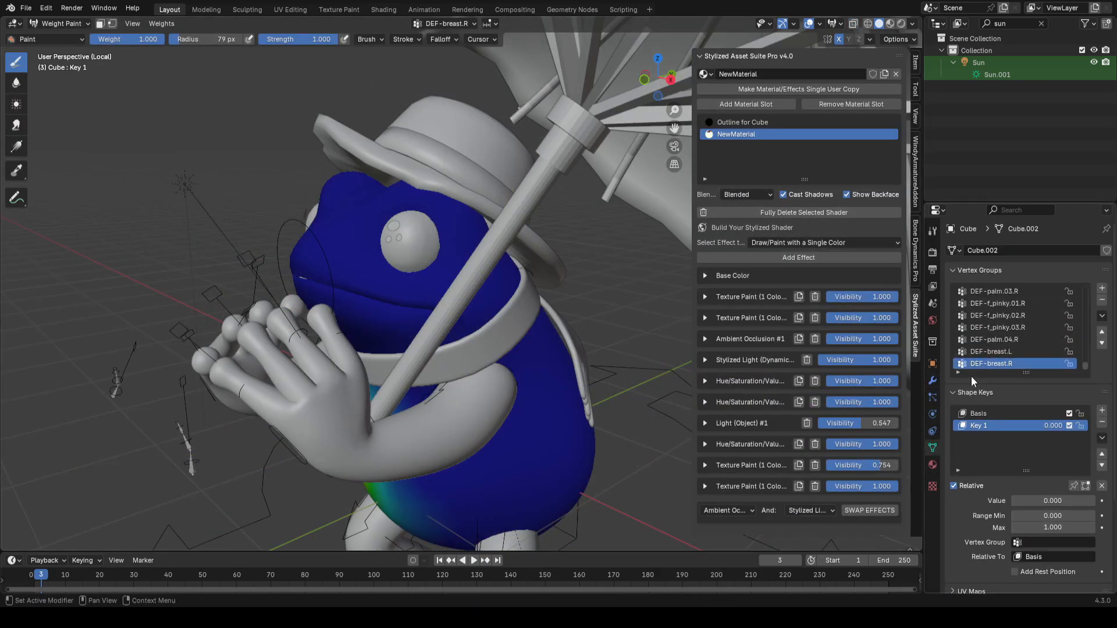
click(959, 372)
click(998, 386)
click(1011, 315)
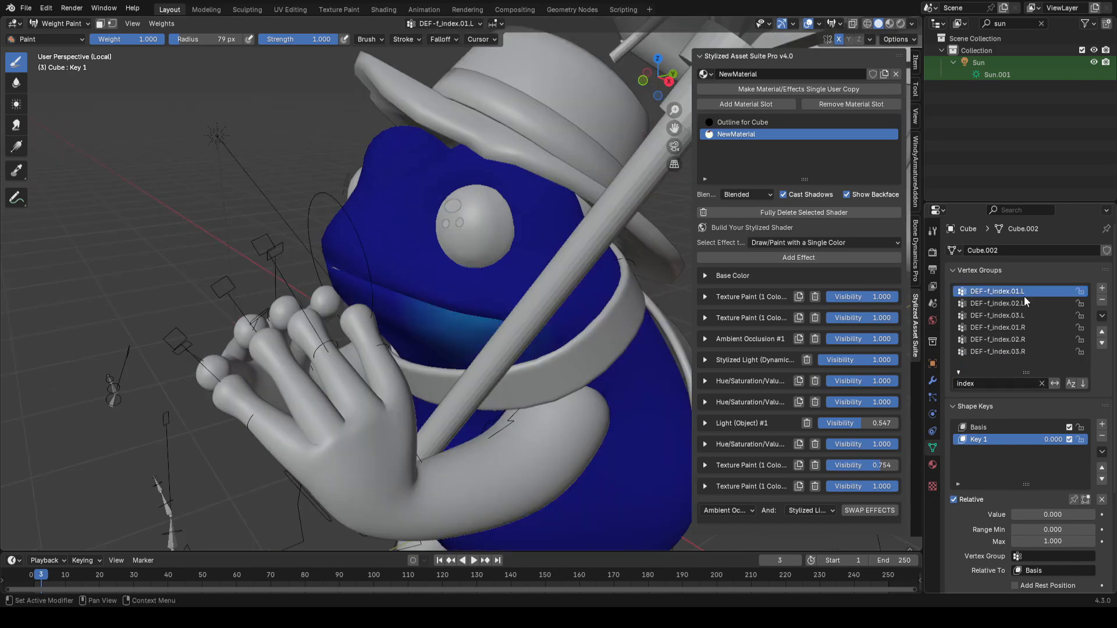
Step: Select the DEF-f_index vertex groups and touch up the DEF-f_index.03.L weights with the brush
click(1013, 315)
click(1012, 303)
click(1010, 292)
key(shift+f)
click(517, 289)
ctrl+drag(494, 367, 456, 349)
mouse_move(419, 342)
middle_down()
mouse_move(476, 322)
mouse_move(611, 307)
mouse_move(435, 345)
middle_up()
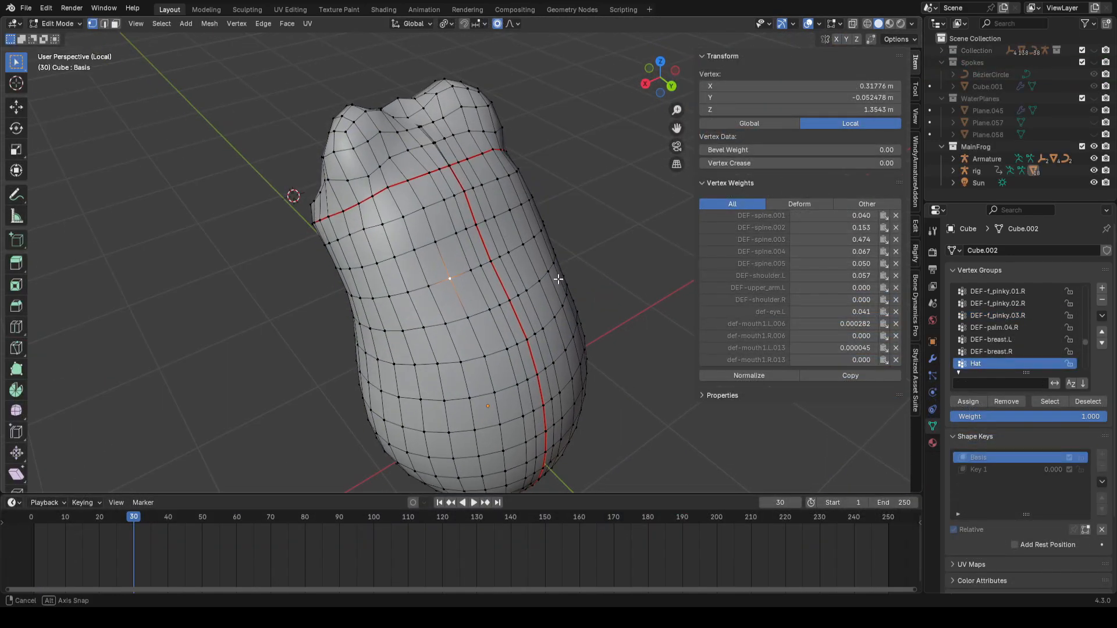
middle_drag(557, 279, 442, 316)
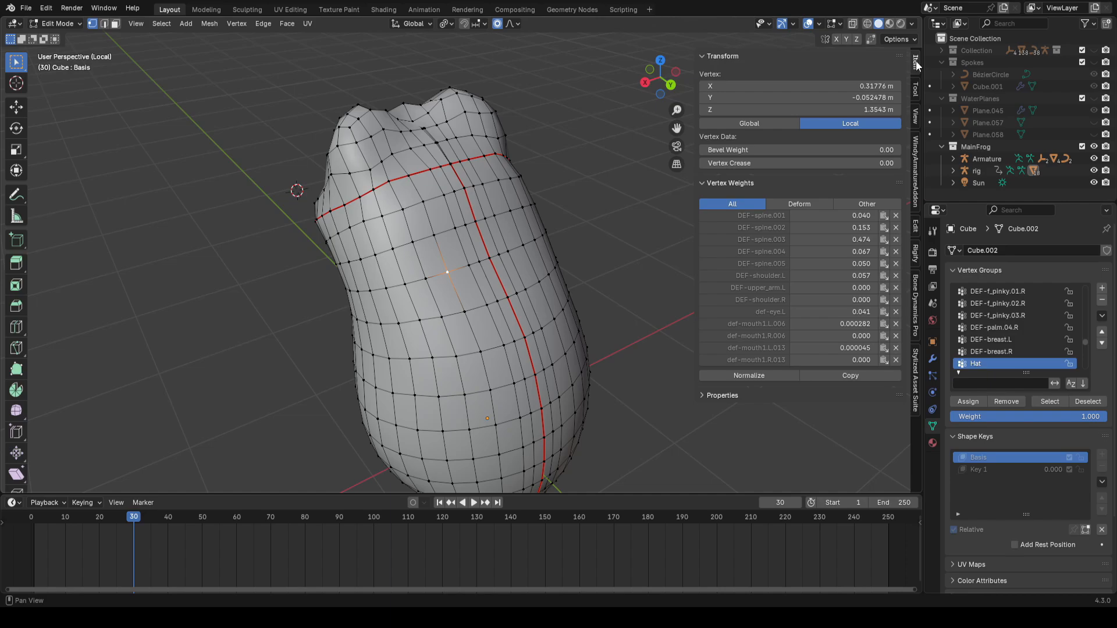
Step: Inspect the vertex weights of individual body vertices in Edit Mode
middle_drag(440, 276, 482, 284)
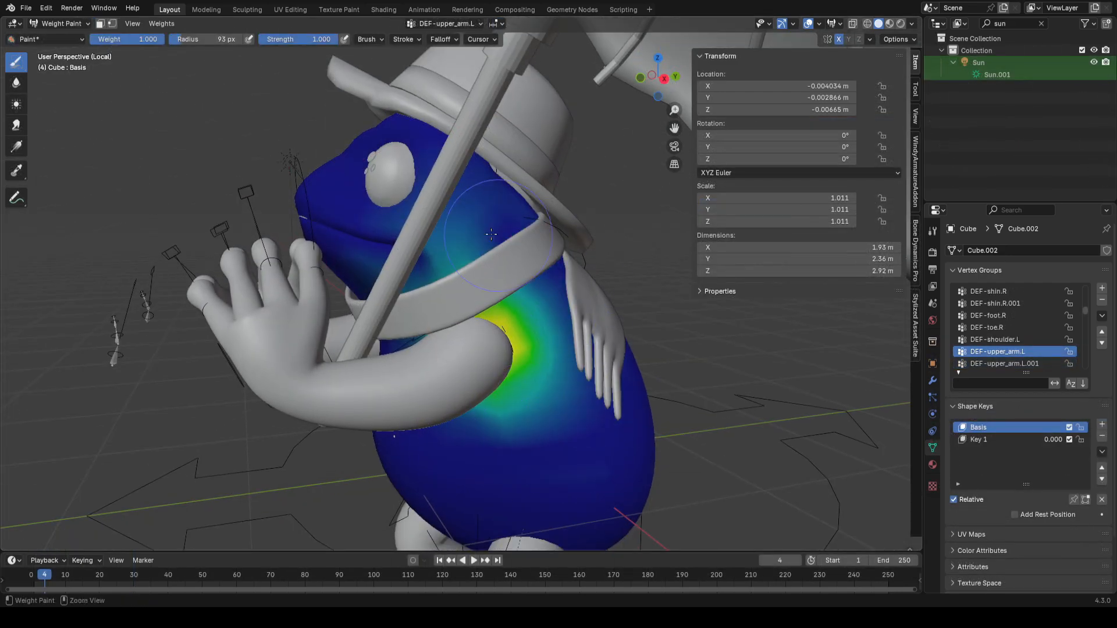
ctrl+drag(490, 235, 401, 250)
middle_drag(378, 247, 419, 241)
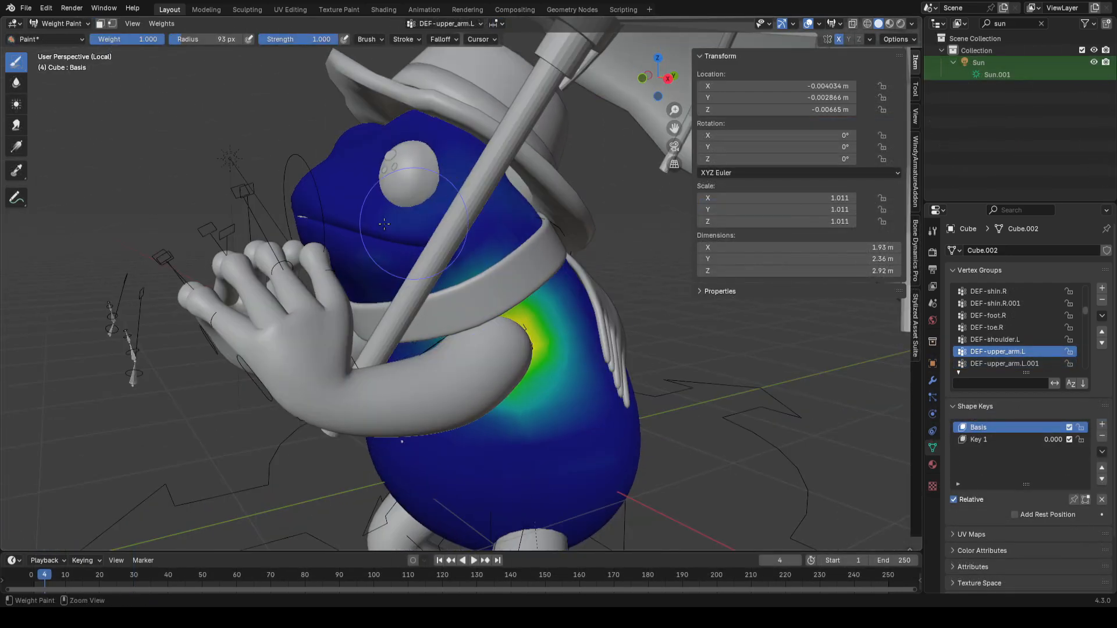
Step: Paint DEF-upper_arm.L weights under the left arm, setting the brush strength to 0.758
ctrl+drag(419, 241, 384, 233)
scroll(402, 239, up, 1)
middle_drag(407, 238, 465, 233)
ctrl+drag(480, 238, 526, 250)
middle_drag(616, 251, 541, 262)
ctrl+drag(599, 285, 540, 479)
key(shift+f)
click(558, 433)
drag(543, 421, 563, 433)
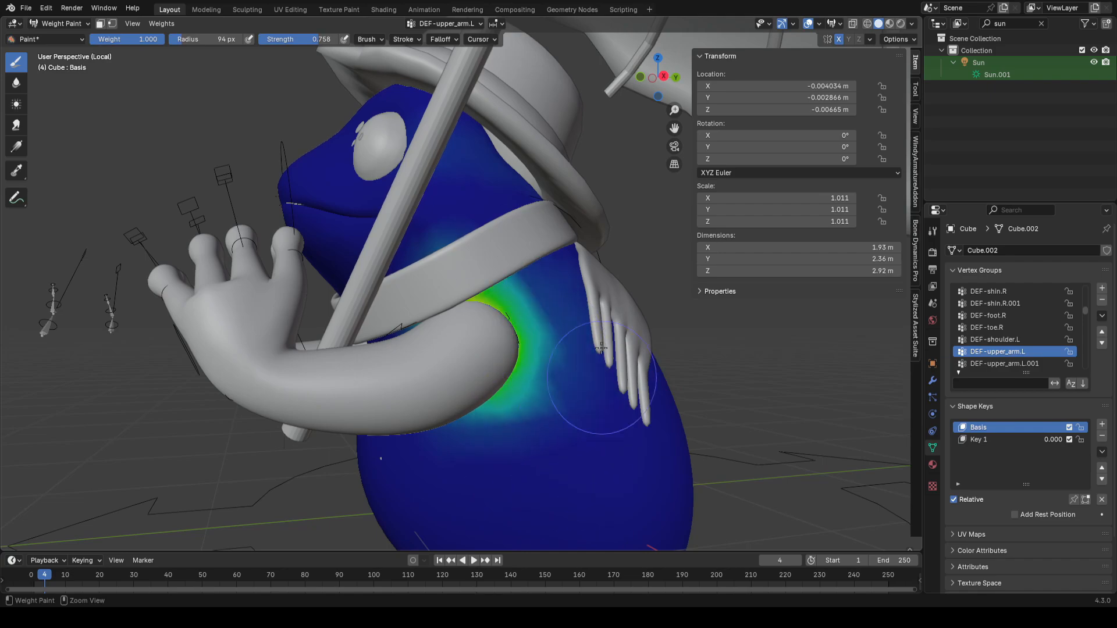
Step: Paint DEF-shoulder.L weights on the upper chest with a 138 px brush radius
scroll(614, 444, down, 2)
middle_drag(614, 444, 570, 407)
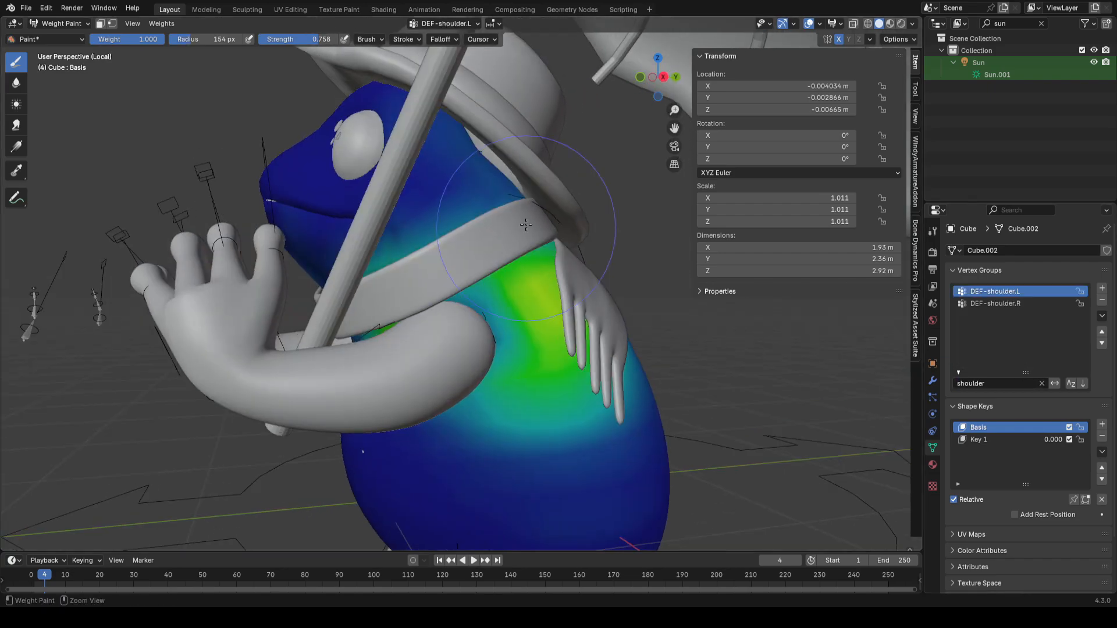
mouse_move(628, 326)
middle_down()
mouse_move(601, 300)
mouse_move(573, 221)
mouse_move(466, 274)
mouse_move(605, 271)
middle_up()
key(f)
click(465, 274)
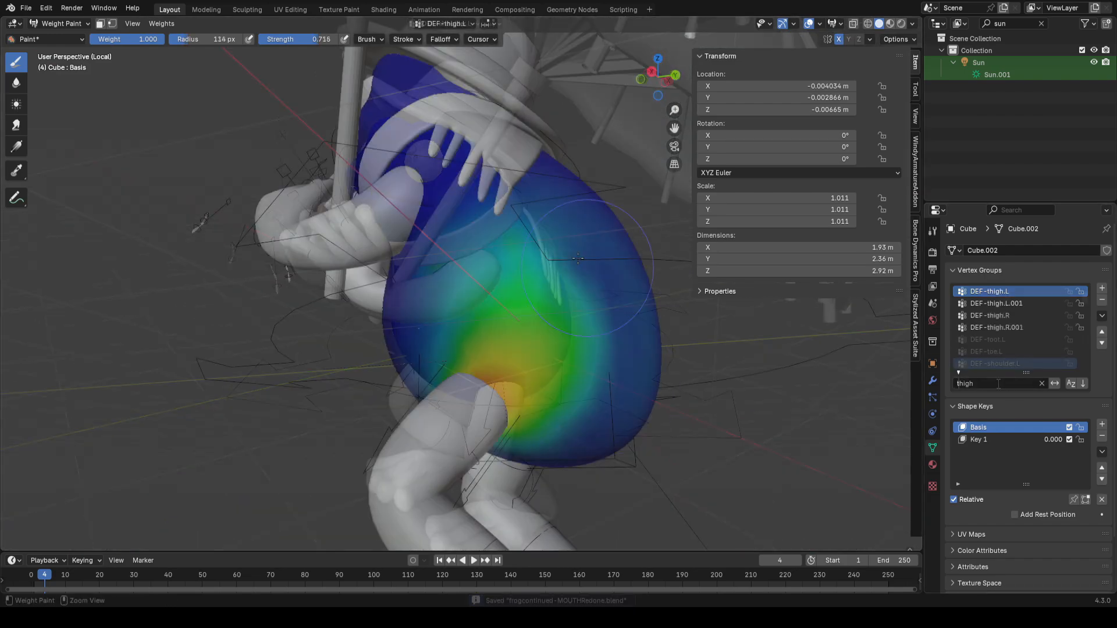
middle_drag(524, 290, 435, 377)
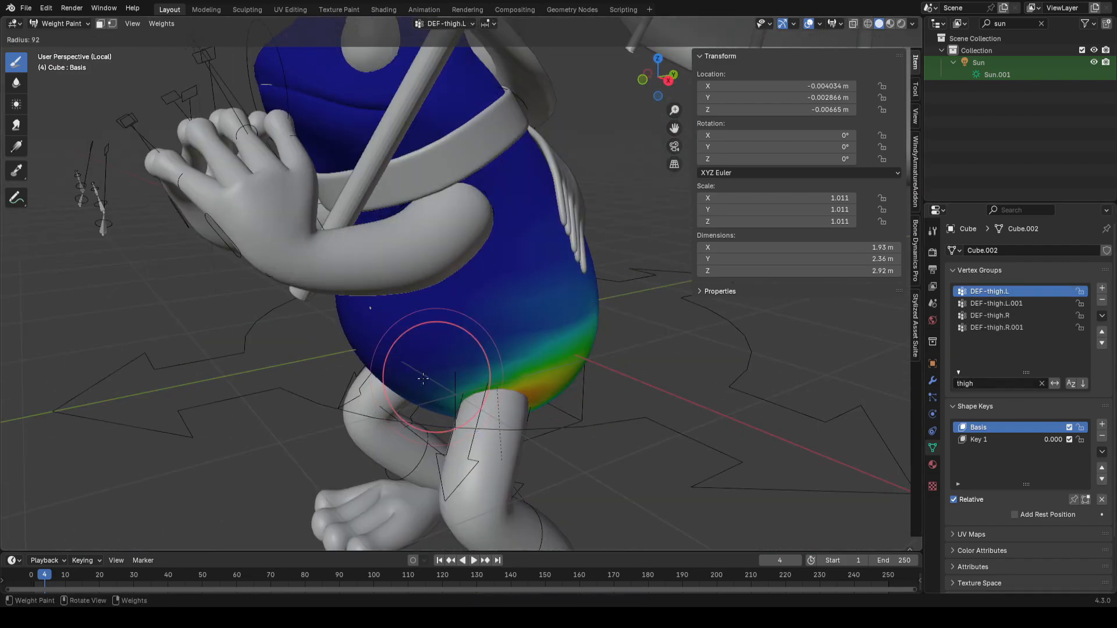
Step: Paint DEF-thigh.L weights on the lower belly and undo the last stroke
middle_drag(643, 343, 578, 324)
key(bracketleft)
ctrl+drag(576, 323, 595, 377)
key(ctrl+z)
Step: Enter the rig's Edit Mode with X-ray on and add a new bone collection named Hat
click(70, 37)
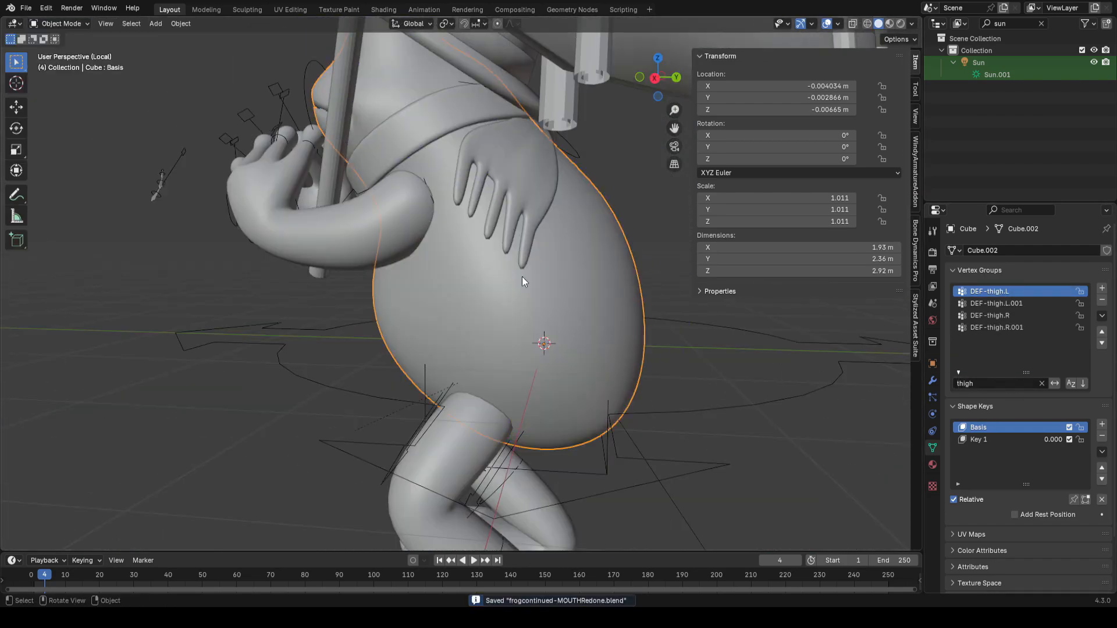
middle_drag(504, 267, 637, 373)
click(637, 373)
key(ctrl+Tab)
middle_drag(500, 291, 439, 340)
key(g)
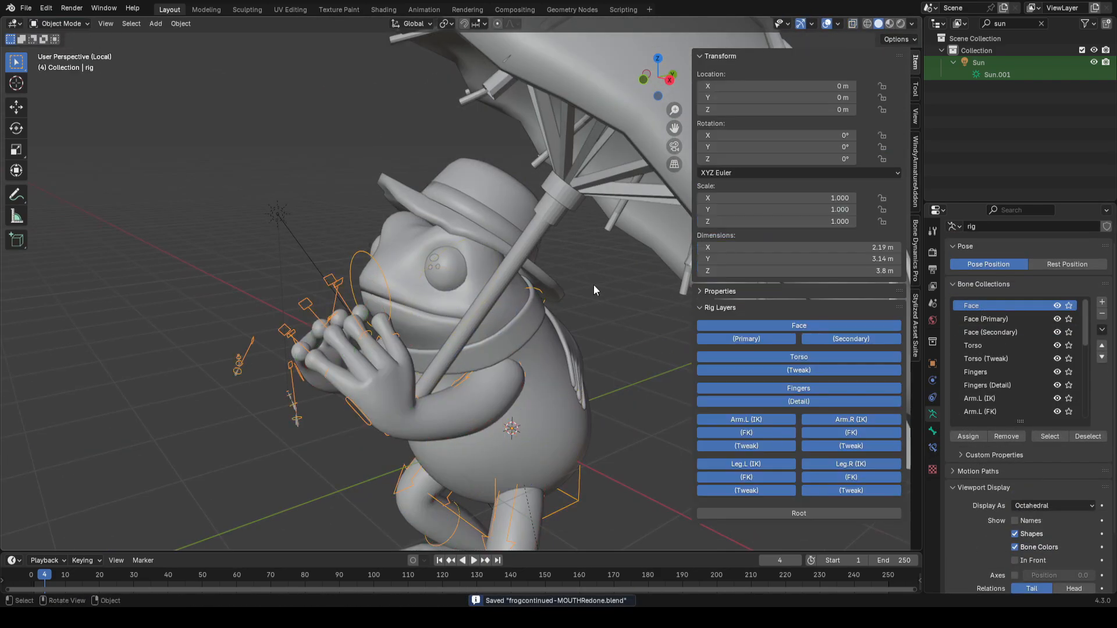
key(Tab)
middle_drag(581, 212, 581, 311)
key(alt+z)
click(1101, 303)
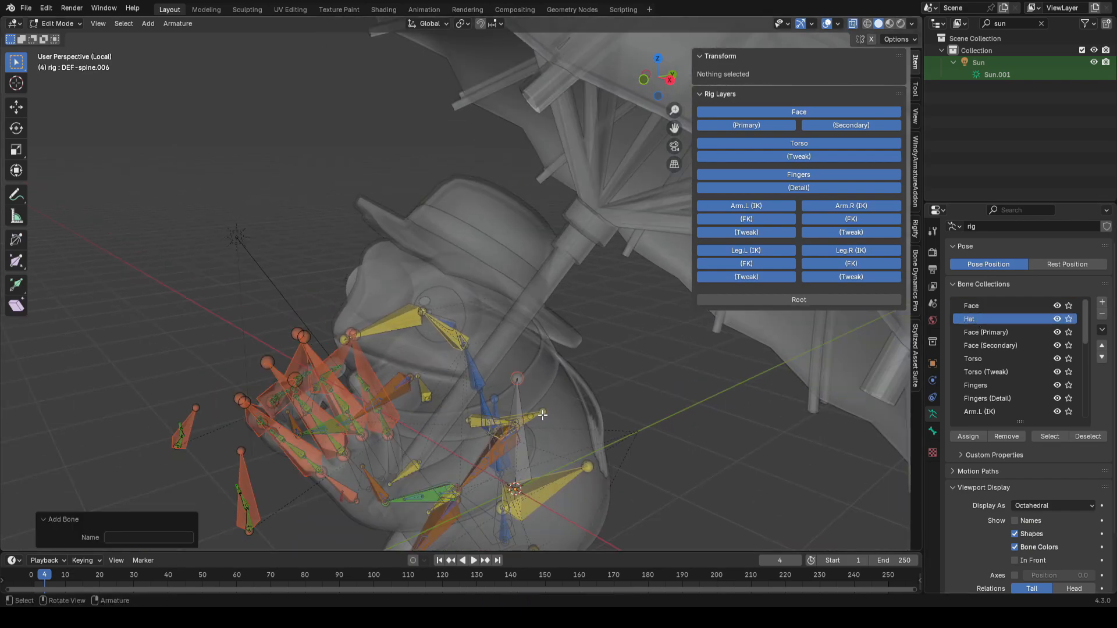
Step: Add a bone above the frog's head and assign it to the Hat collection
click(523, 400)
middle_drag(556, 386, 553, 377)
key(g)
click(571, 221)
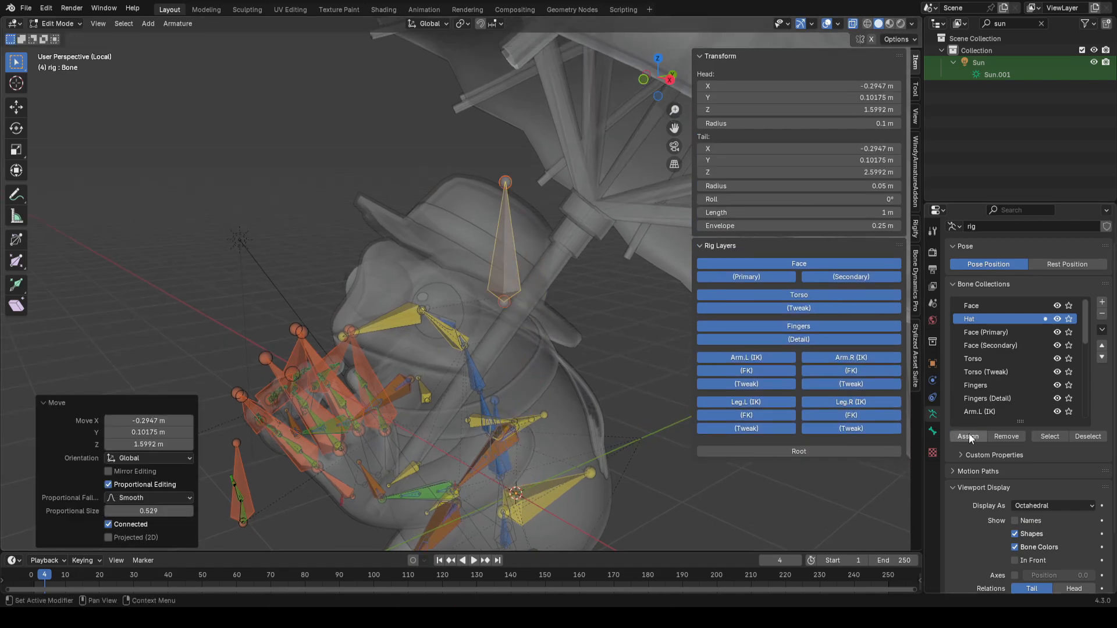
click(969, 437)
Step: Move, rotate and scale the hat bone by about 0.94 to sit inside the hat
middle_drag(573, 300, 598, 312)
key(g)
key(r)
key(s)
click(580, 245)
middle_drag(580, 245, 516, 314)
Step: Duplicate the hat bone, rotate the copy toward the brim, and delete it
key(shift+d)
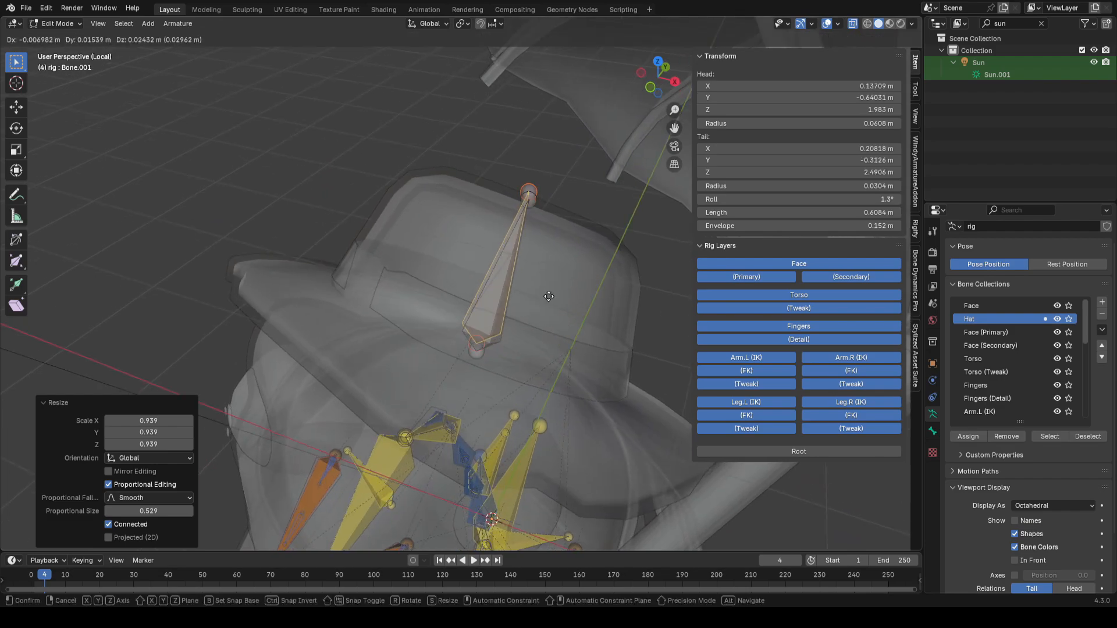
click(321, 270)
key(r)
click(310, 161)
click(299, 176)
key(x)
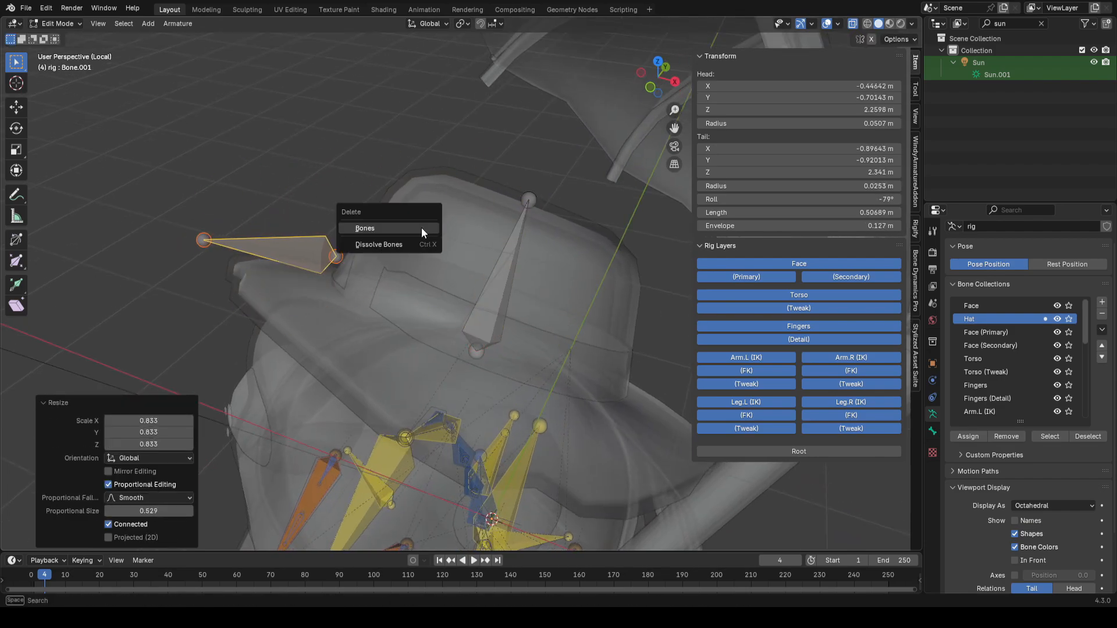
click(421, 228)
Step: Parent the hat mesh to the hat bone
middle_drag(436, 236, 485, 262)
scroll(486, 262, down, 1)
click(505, 275)
scroll(553, 294, up, 1)
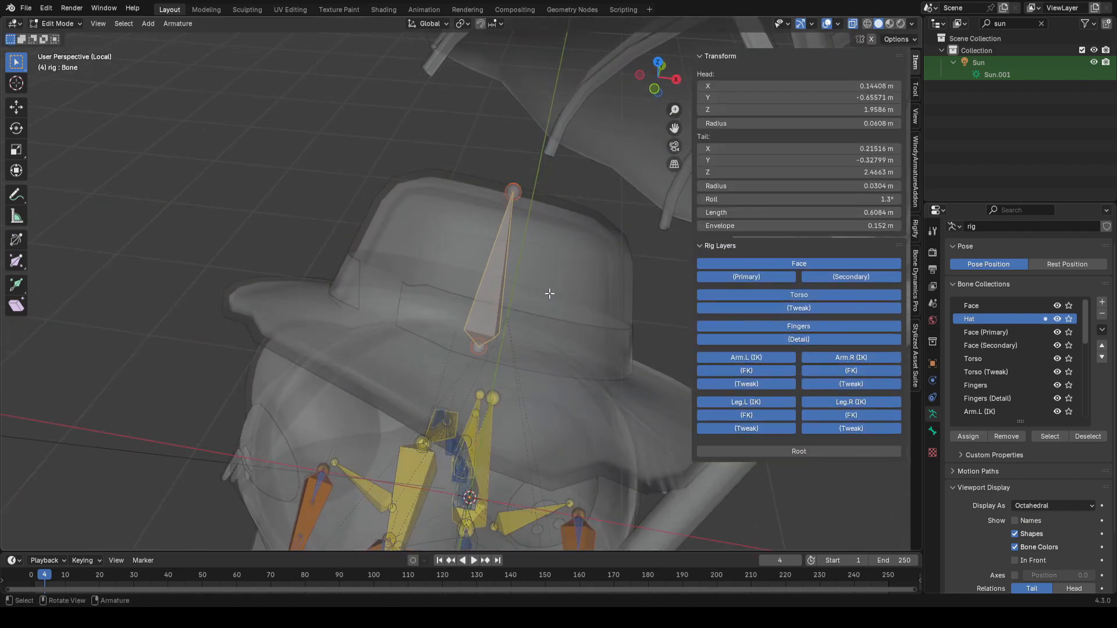
middle_drag(549, 294, 631, 311)
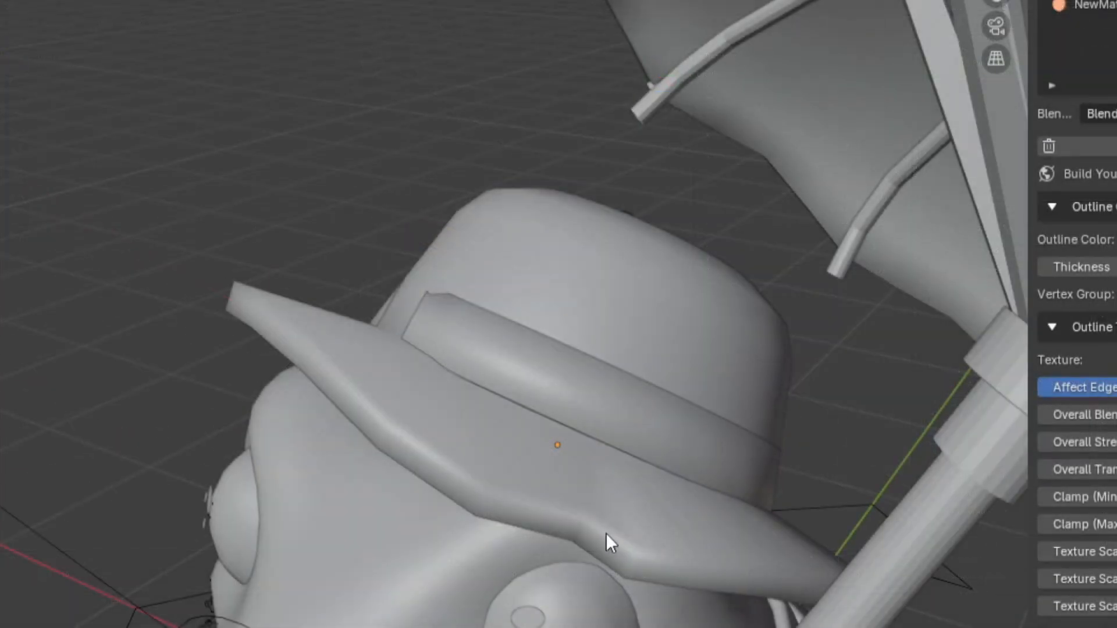
click(669, 475)
shift+click(682, 437)
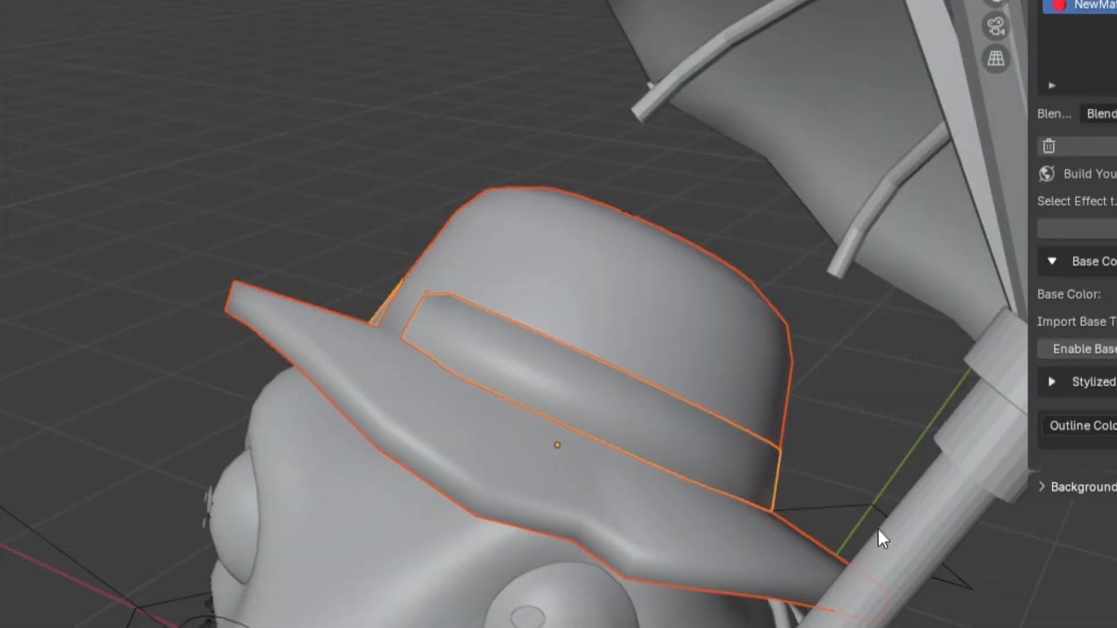
shift+click(847, 507)
key(ctrl+Tab)
key(ctrl+p)
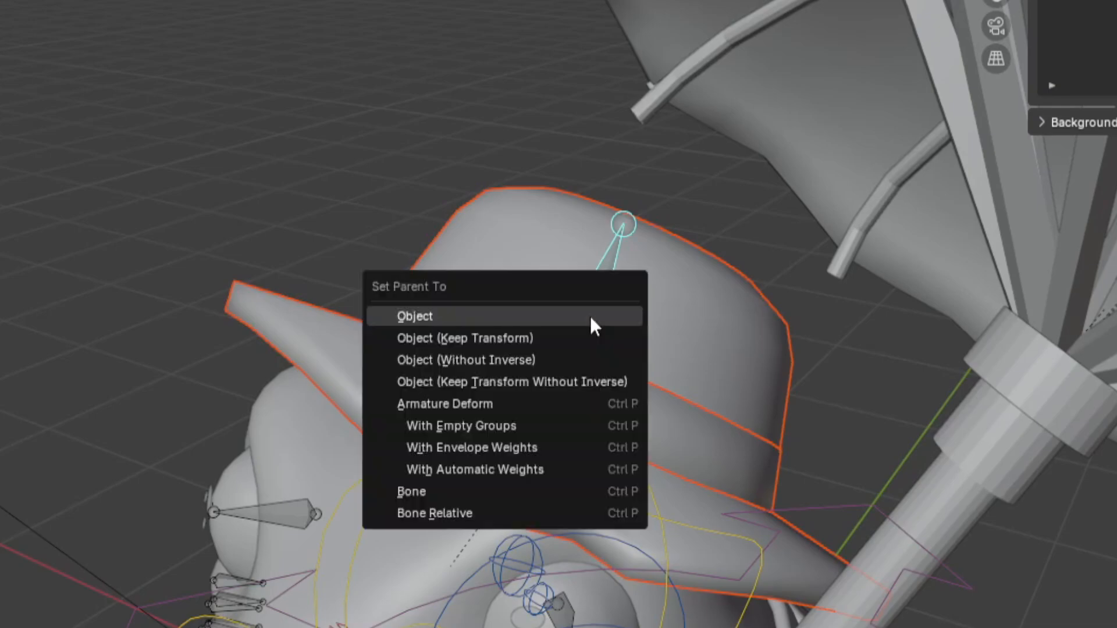
click(415, 488)
key(ctrl+Tab)
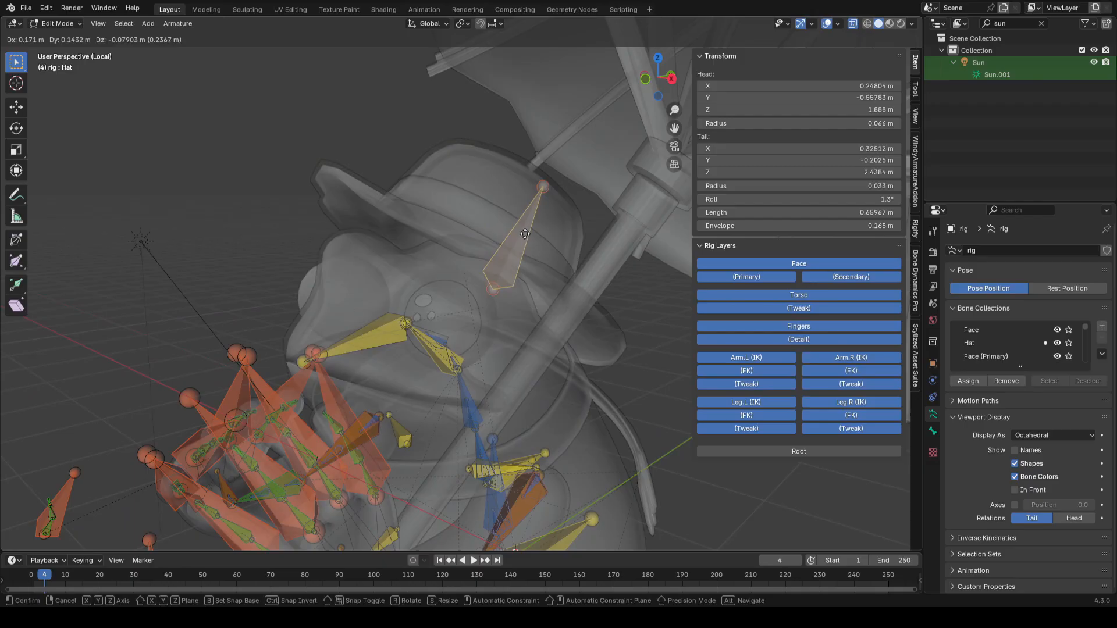
Step: Parent the hat bone to the neck bone, keeping the offset
click(528, 234)
scroll(455, 341, up, 4)
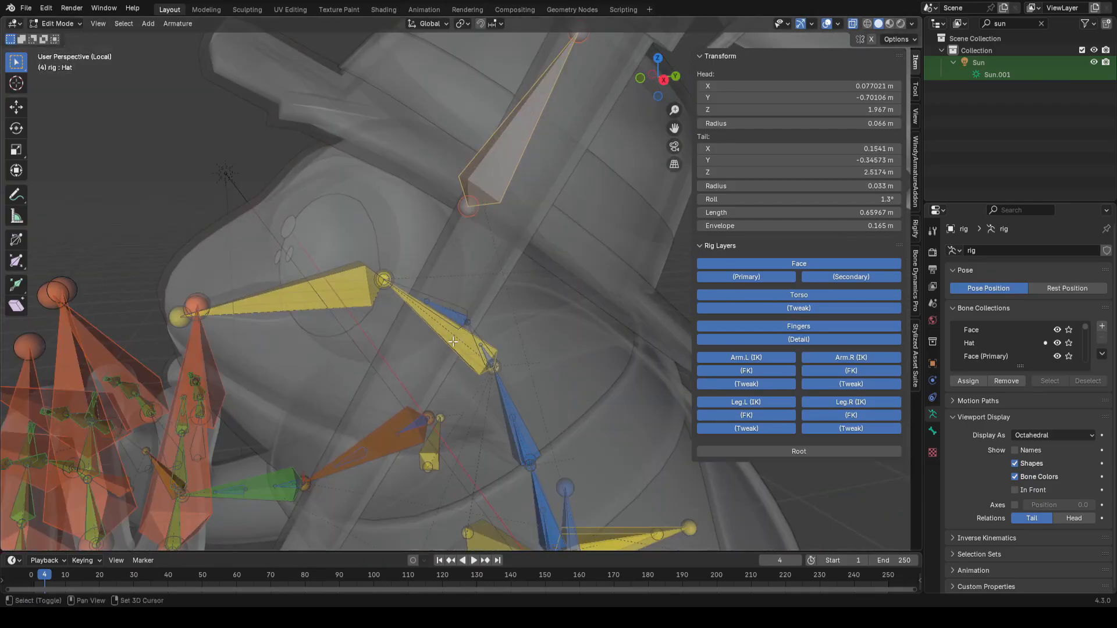
middle_drag(453, 342, 494, 333)
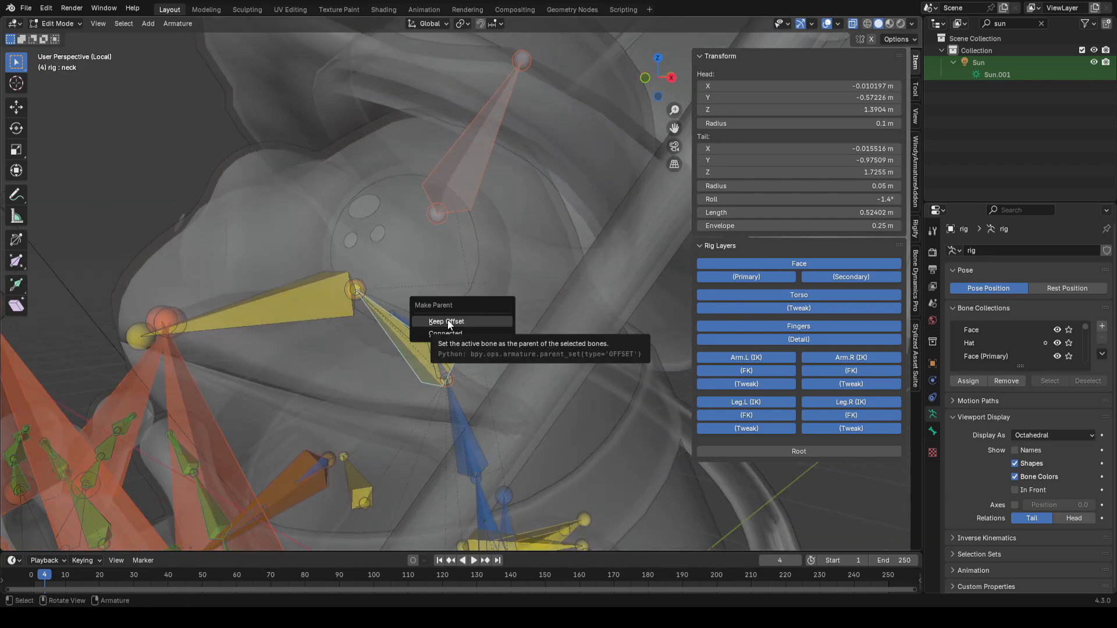
scroll(488, 308, down, 5)
middle_drag(487, 308, 525, 356)
Step: Move the def-eye bone into the frog's head
key(ctrl+Tab)
scroll(537, 296, up, 3)
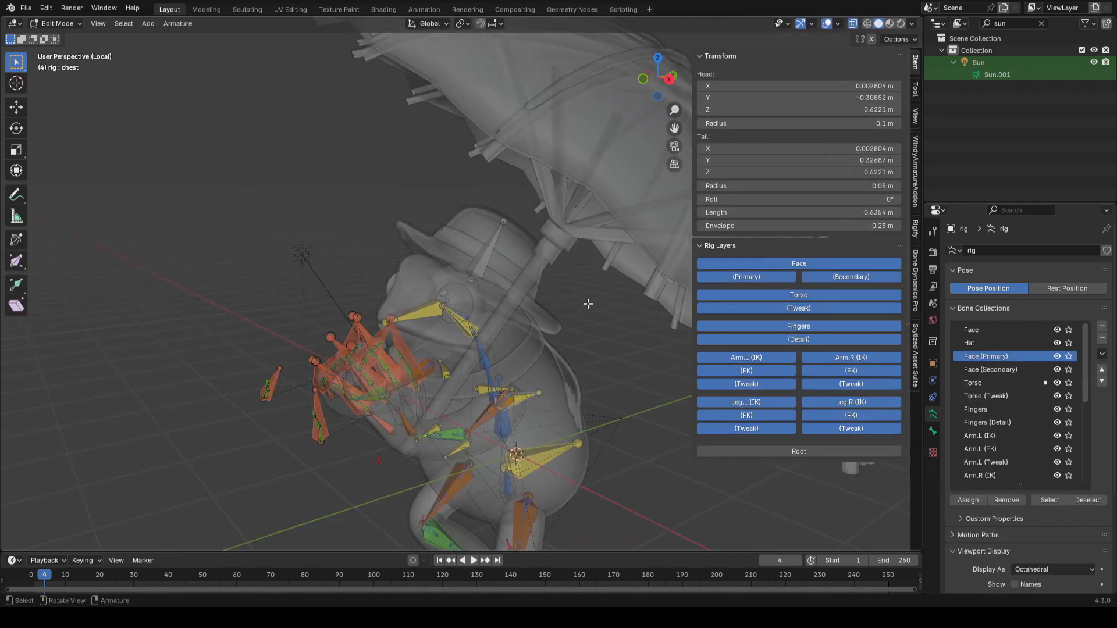
scroll(584, 302, up, 2)
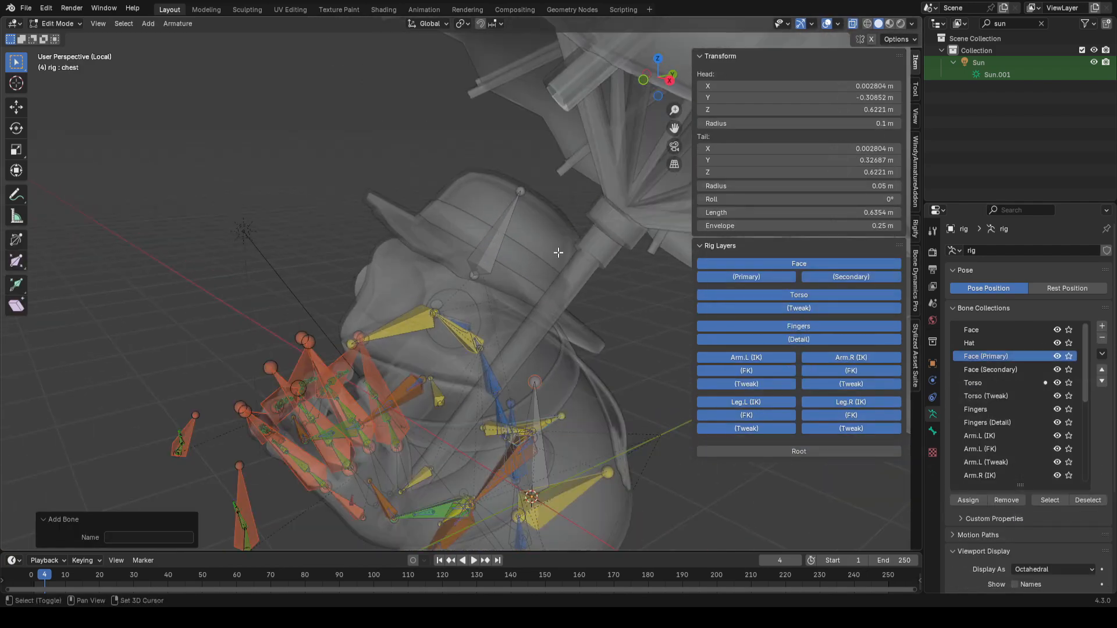
key(g)
click(497, 258)
scroll(550, 304, up, 2)
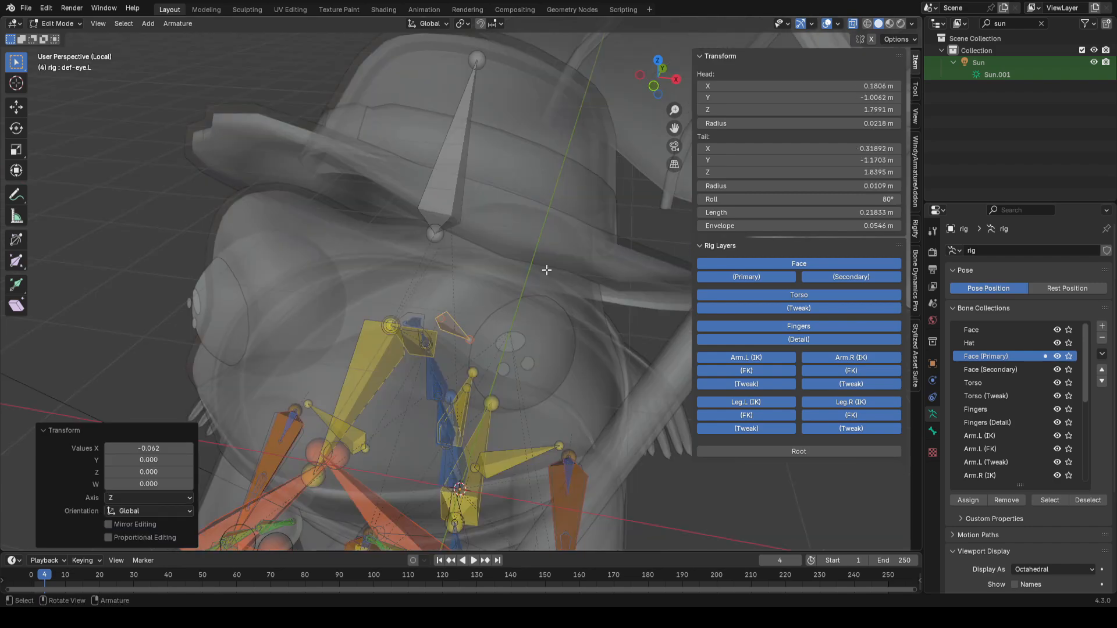
Step: Position the def-eye.L bone at the centre of the left eyeball and save the file
middle_drag(546, 270, 516, 317)
key(F3)
key(Return)
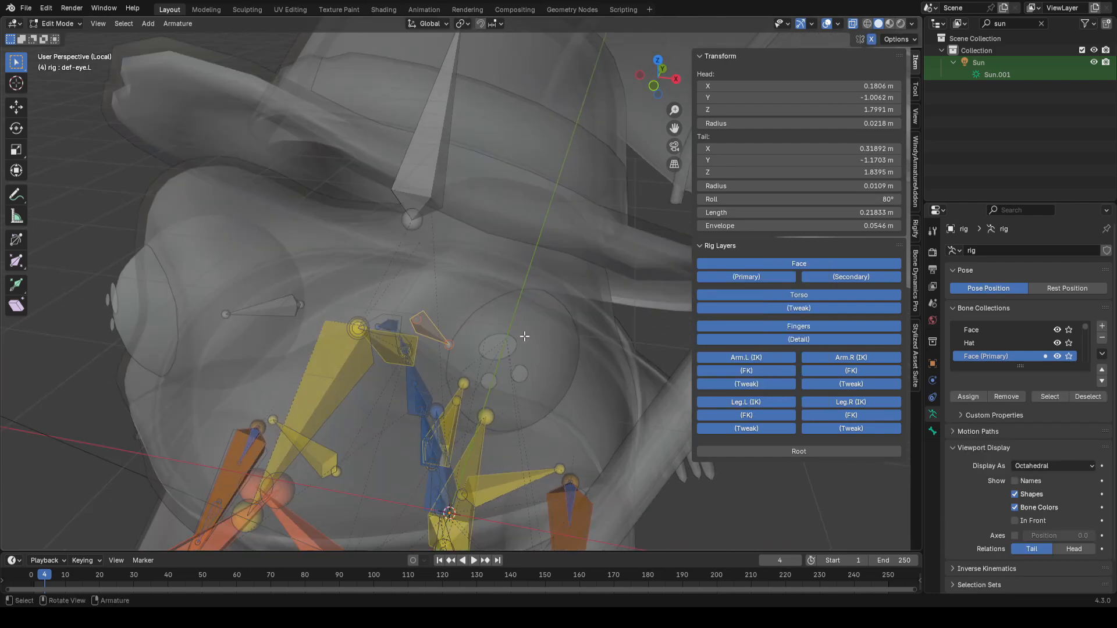
shift+middle_drag(525, 336, 502, 317)
key(g)
click(577, 320)
shift+middle_drag(577, 319, 555, 303)
shift+middle_drag(602, 263, 608, 306)
scroll(594, 303, up, 1)
key(ctrl+s)
scroll(593, 304, up, 4)
Step: Select the eyeball mesh in Object Mode and snap the 3D cursor to its centre
key(Tab)
click(458, 305)
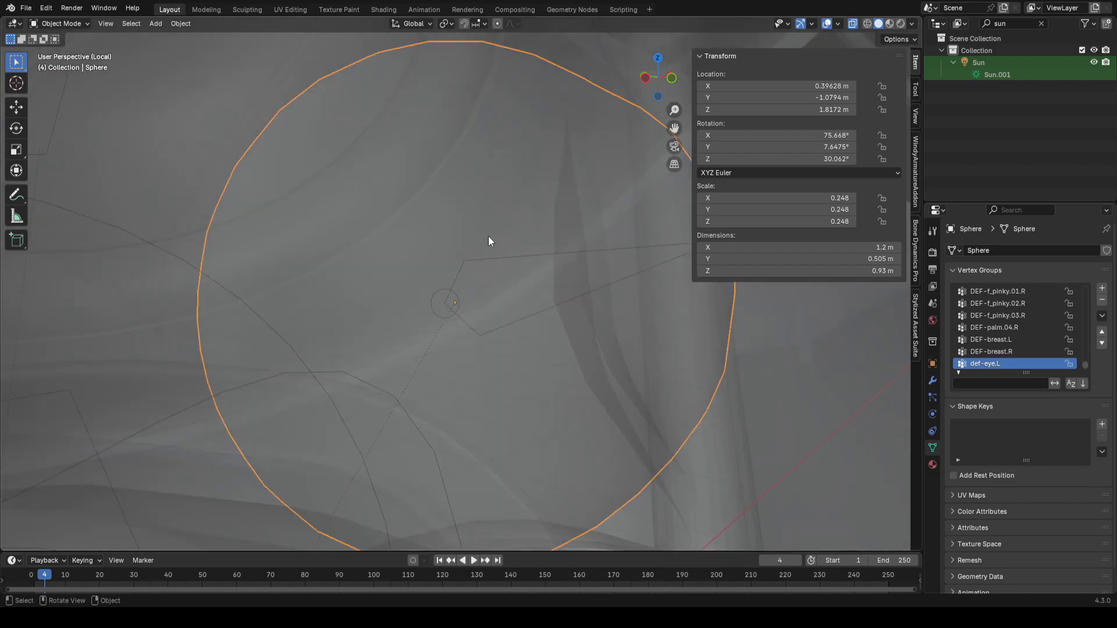
key(shift+s)
click(510, 354)
scroll(496, 358, up, 2)
click(447, 297)
key(Tab)
key(shift+s)
click(505, 207)
key(Tab)
scroll(529, 295, down, 8)
Step: Select both eyeballs, apply their transforms, and separate the mesh by loose parts
click(480, 301)
middle_drag(480, 301, 368, 313)
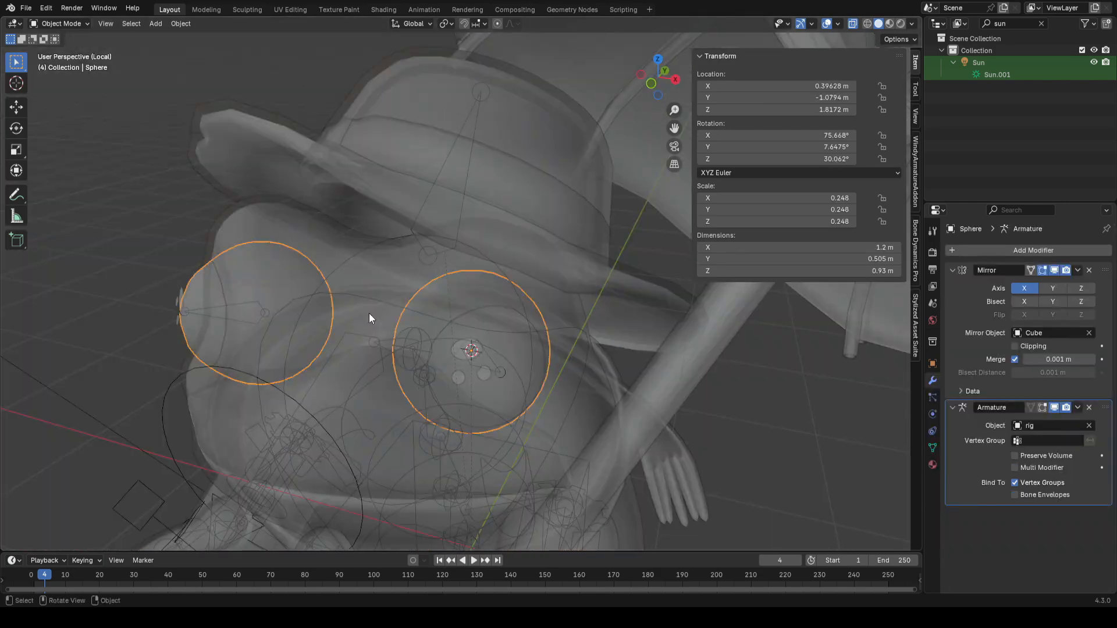
key(ctrl+a)
key(Tab)
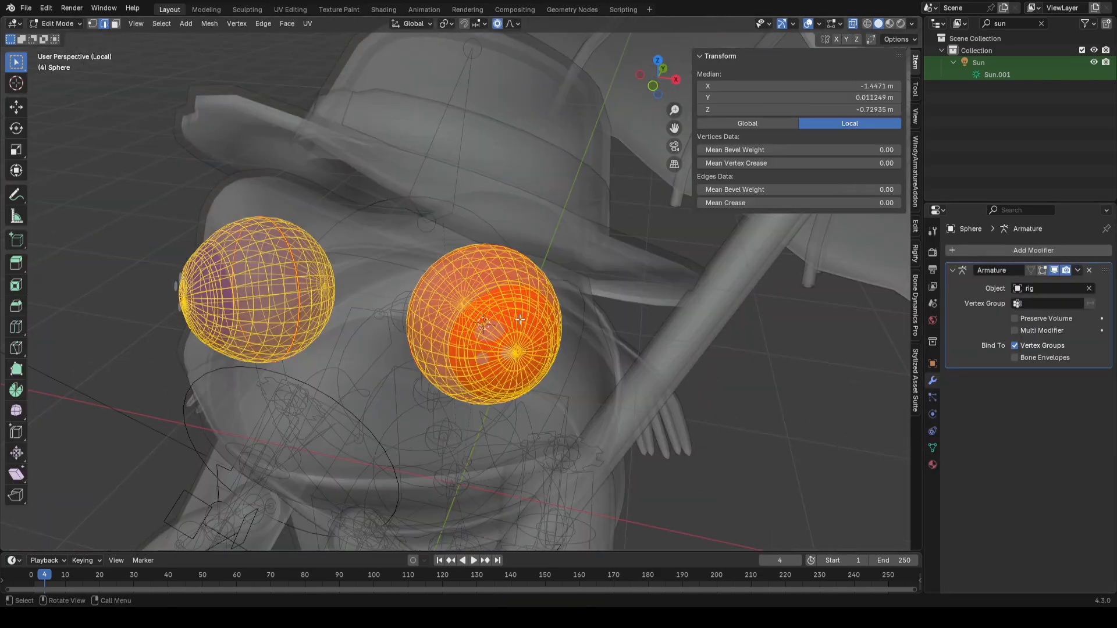
key(p)
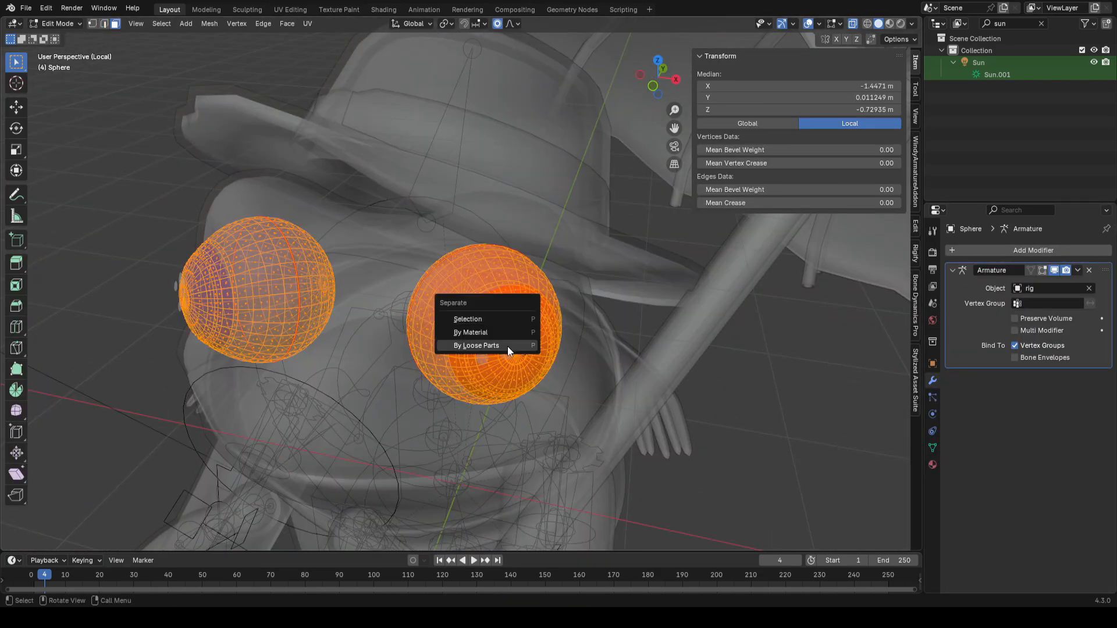
click(507, 345)
key(Tab)
Step: Parent the left eyeball to the def-eye.L bone using Bone parenting
click(522, 331)
click(522, 331)
scroll(534, 365, up, 1)
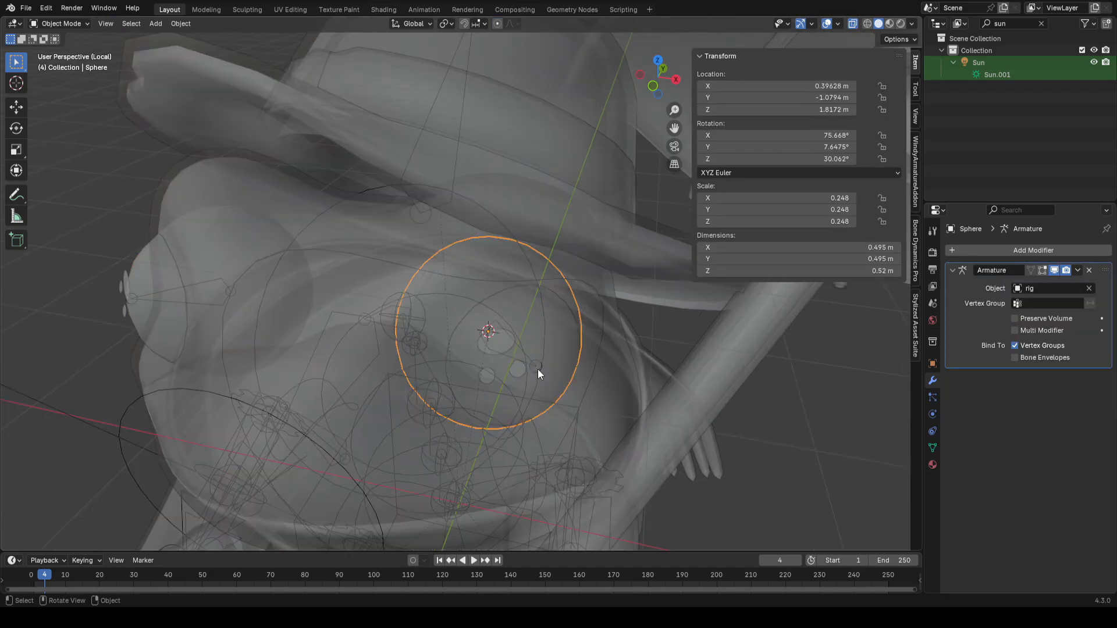
click(535, 360)
key(ctrl+Tab)
scroll(543, 355, up, 2)
click(523, 363)
middle_drag(522, 363, 592, 349)
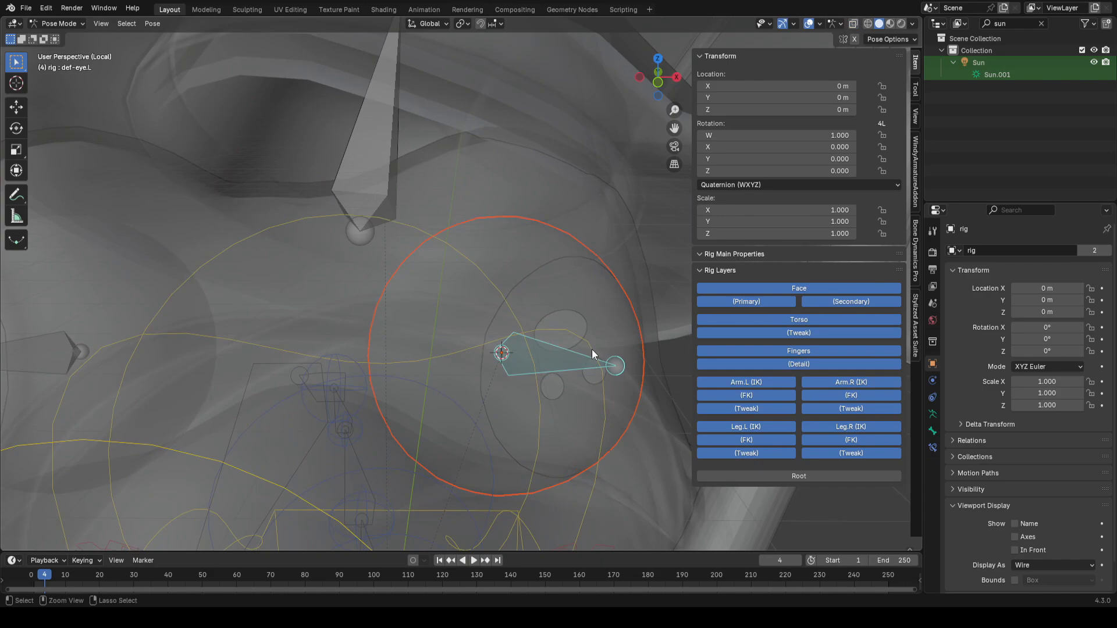
key(ctrl+p)
click(581, 350)
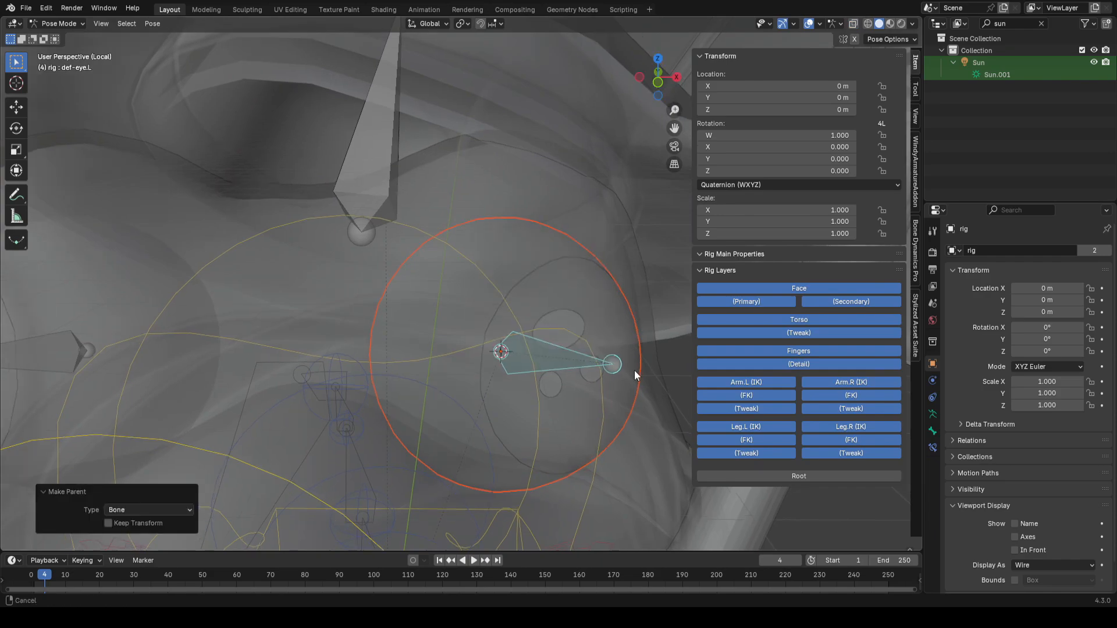
Step: Trackball-rotate the def-eye.L bone to test the eye movement, then cancel
key(r)
key(r)
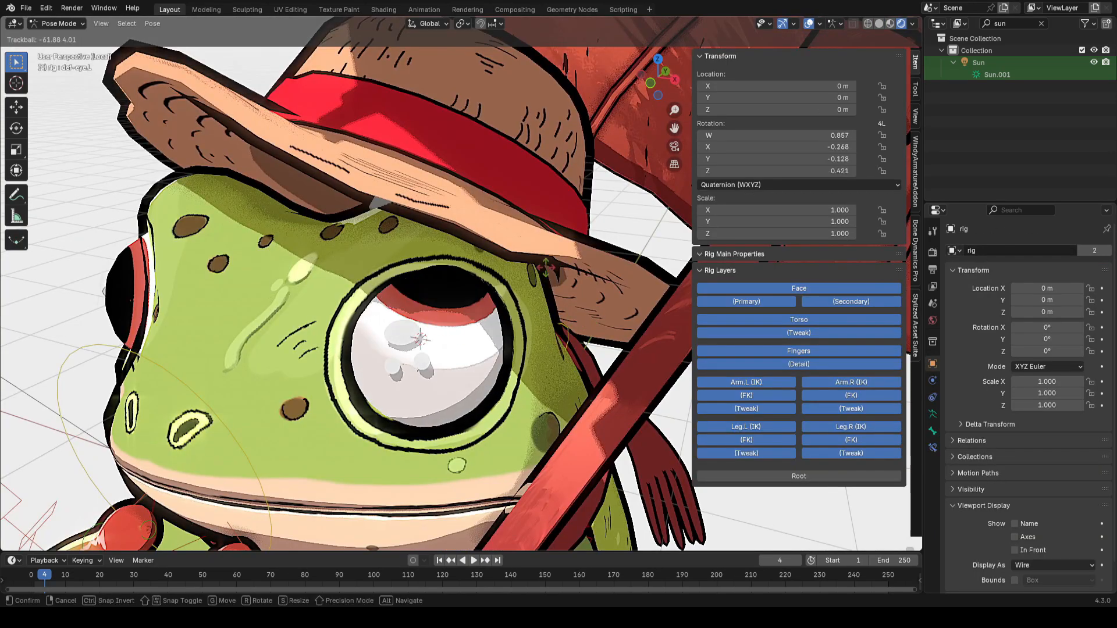
key(Escape)
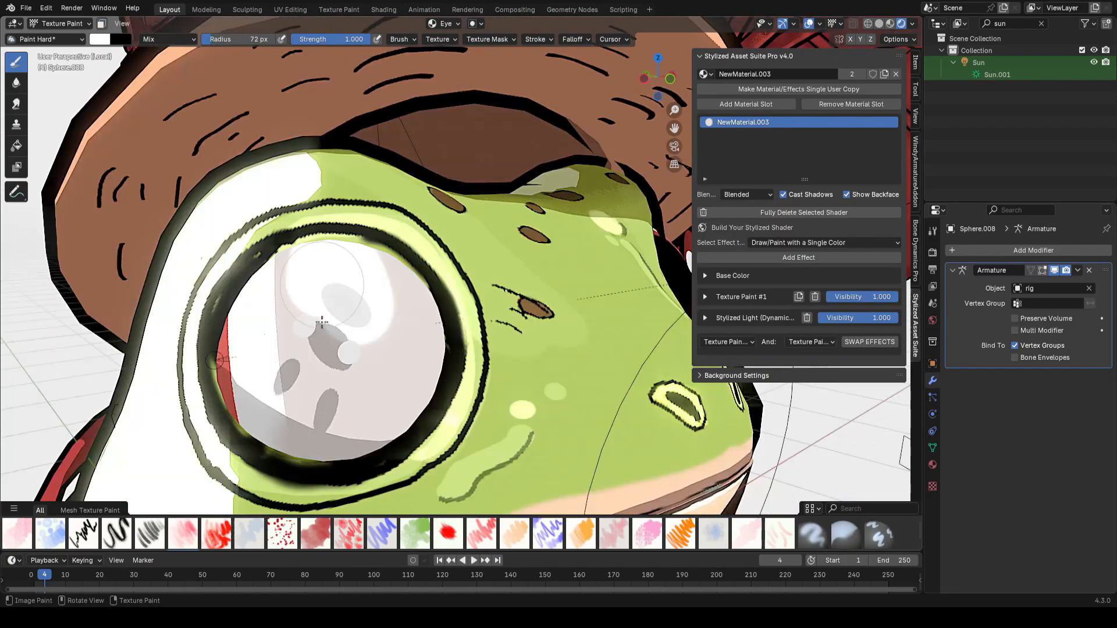
Step: Re-parent the eyeball mesh to the def-eye.L bone in Pose Mode
mouse_move(262, 244)
mouse_down()
mouse_move(314, 396)
mouse_move(344, 424)
mouse_move(440, 233)
mouse_up()
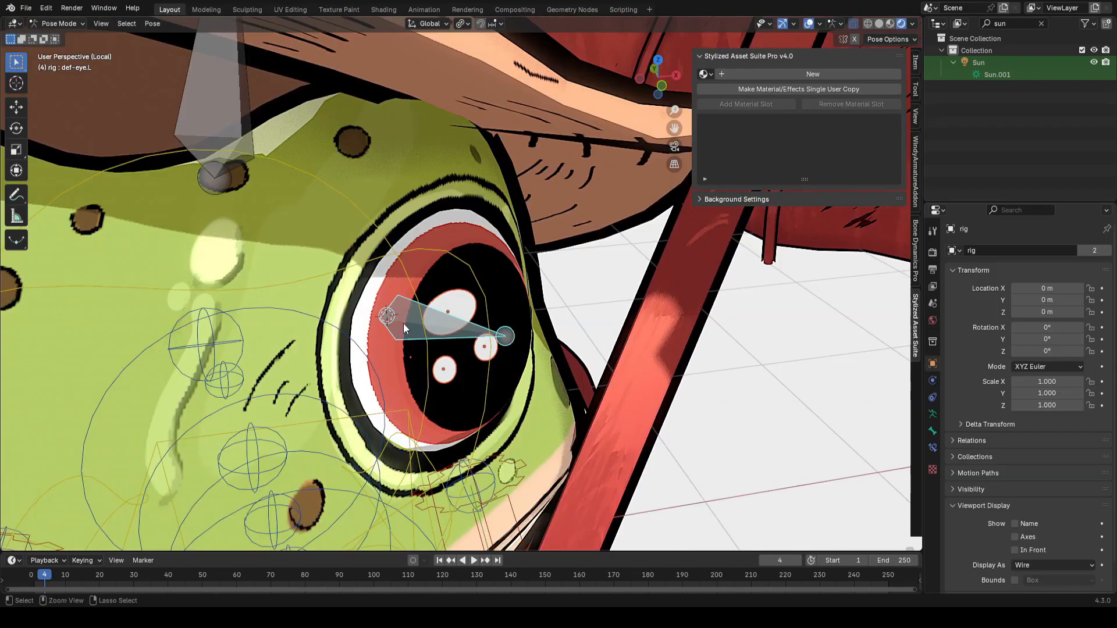
key(ctrl+p)
click(403, 323)
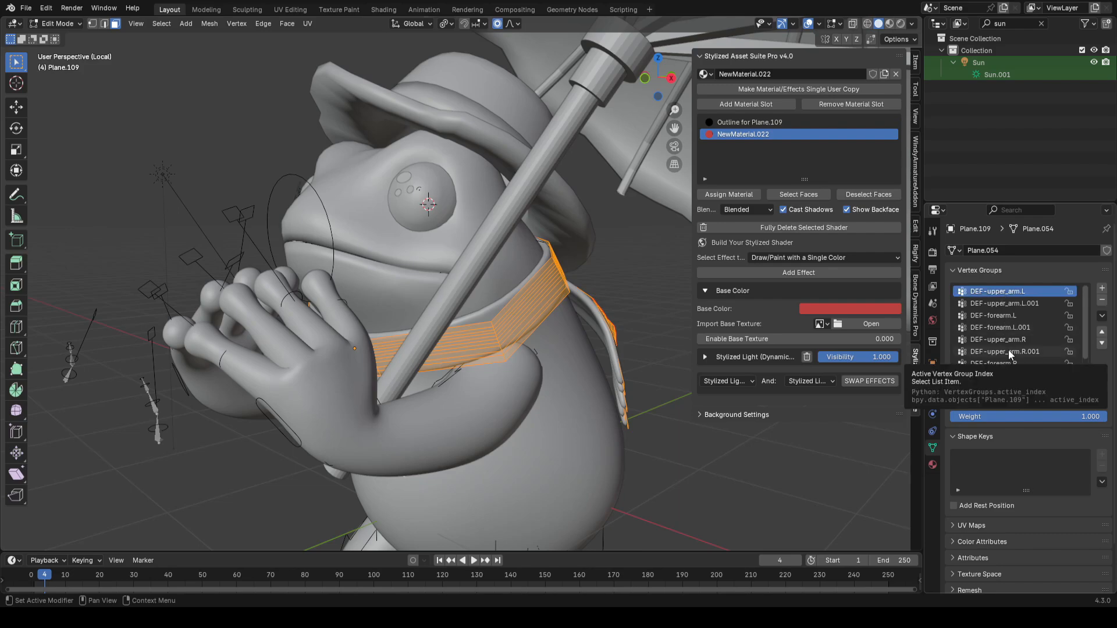
Step: Browse the scarf's arm vertex groups in the vertex group list
ctrl+scroll(1009, 351, down, 1)
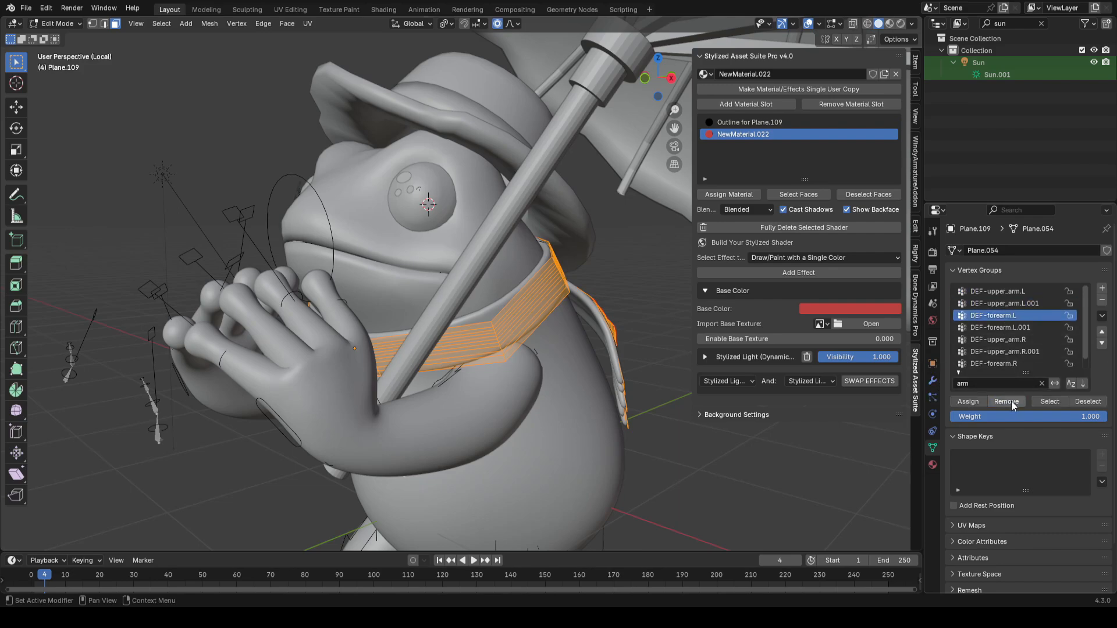
ctrl+scroll(1020, 372, down, 1)
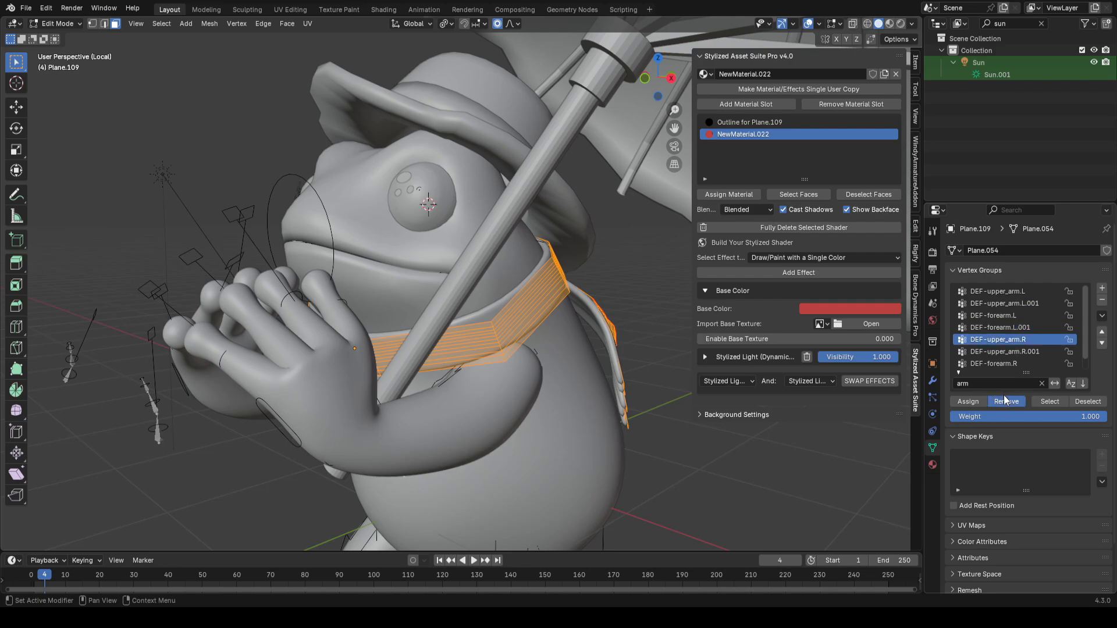
ctrl+scroll(1017, 393, down, 1)
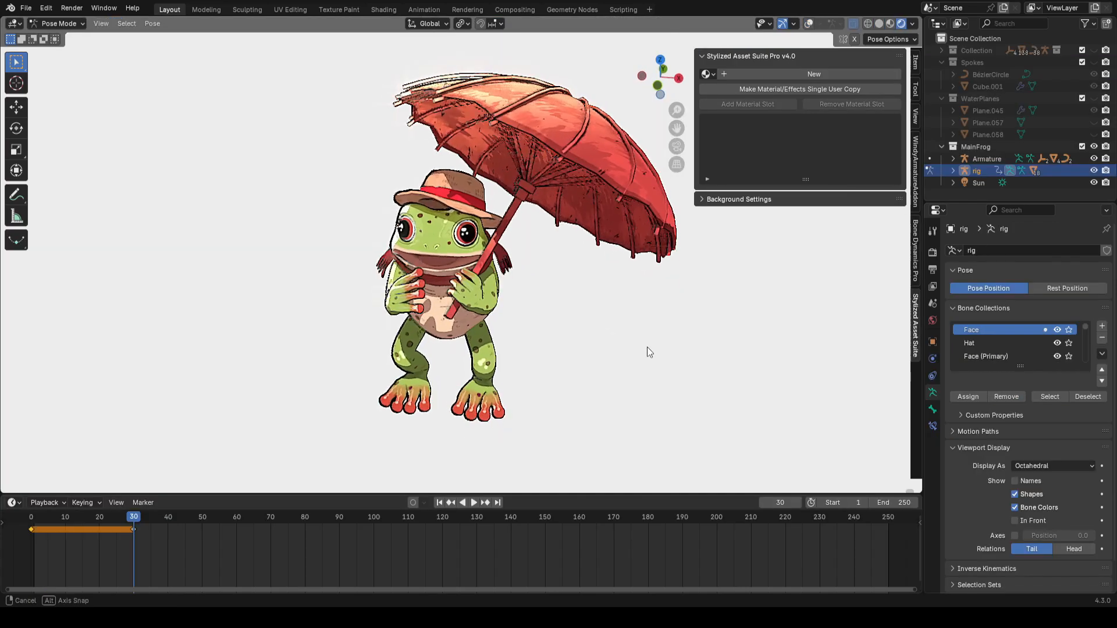
Step: Trackball-rotate the selected pose bones at frame 30, confirm, and return to Object Mode
key(r)
key(r)
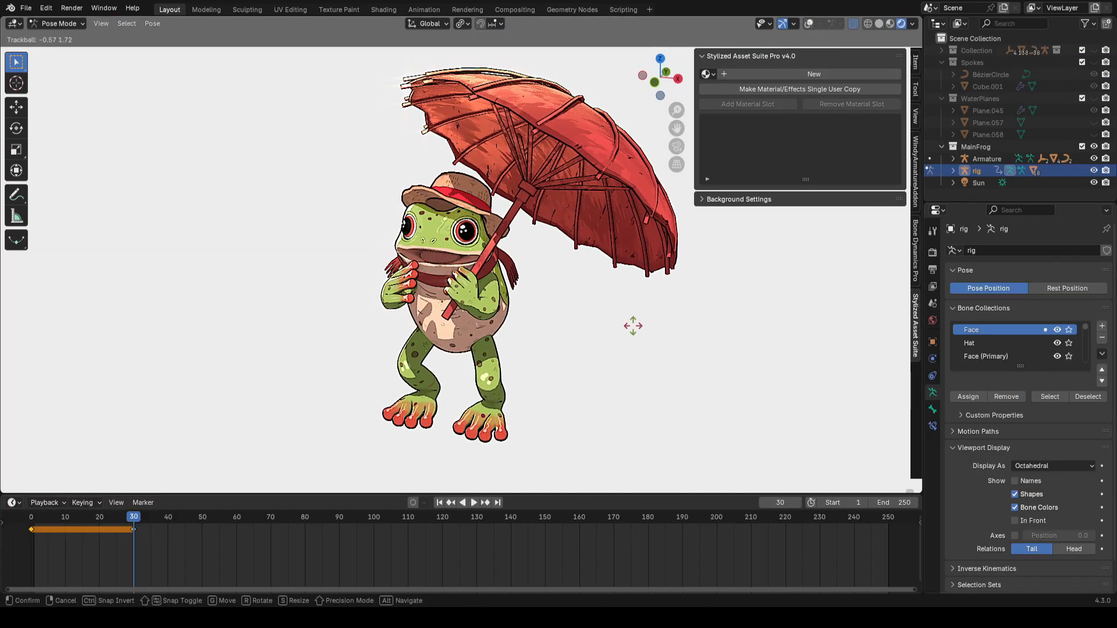
click(628, 332)
key(ctrl+Tab)
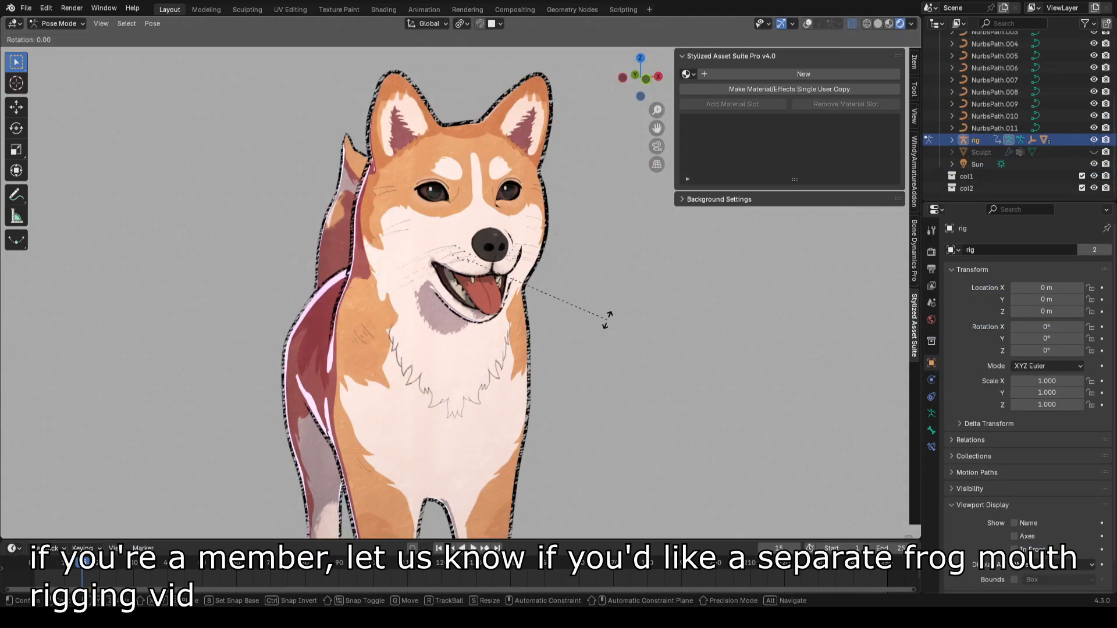
Step: Trackball-rotate the dog rig's selected bones and confirm
key(r)
key(r)
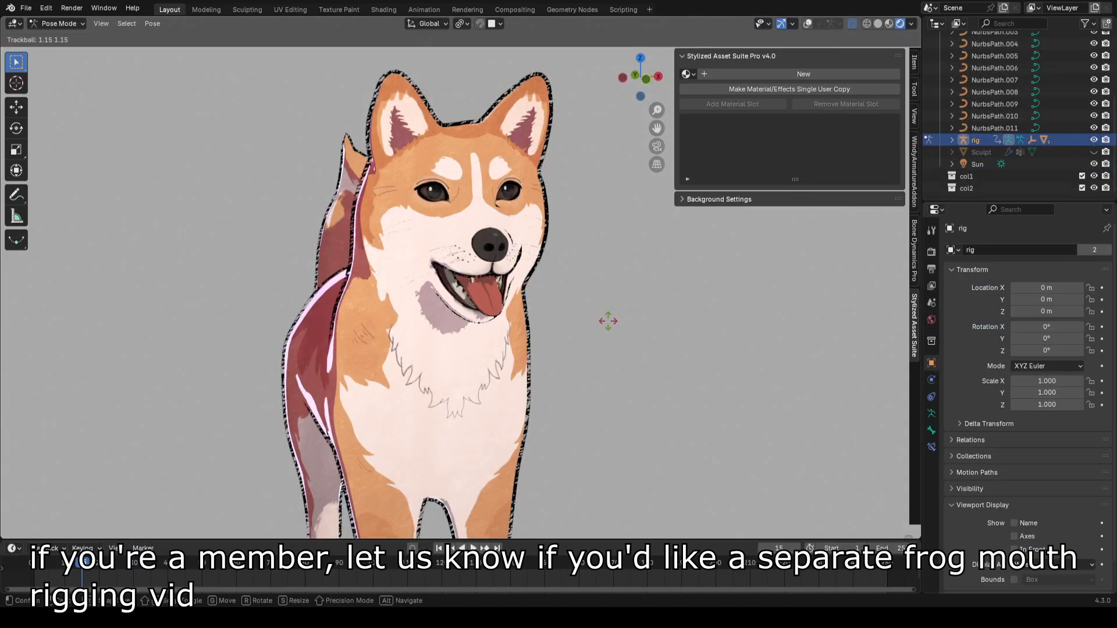
click(608, 327)
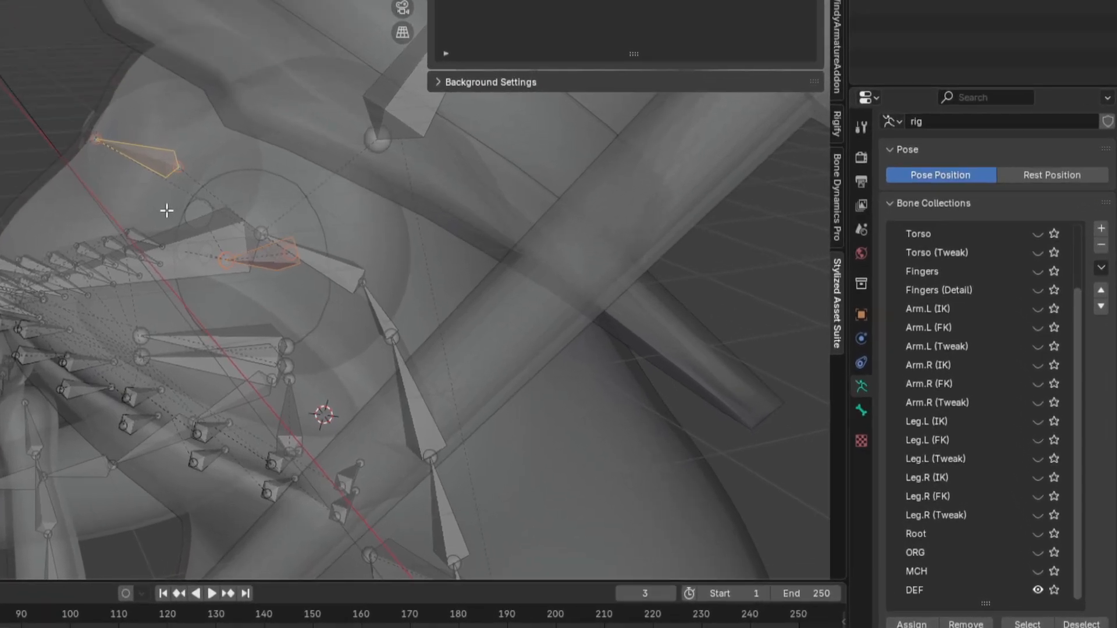
Step: Parent the selected eye bones to DEF-spine.006 with Keep Offset, return to Pose Mode, and save
key(ctrl+p)
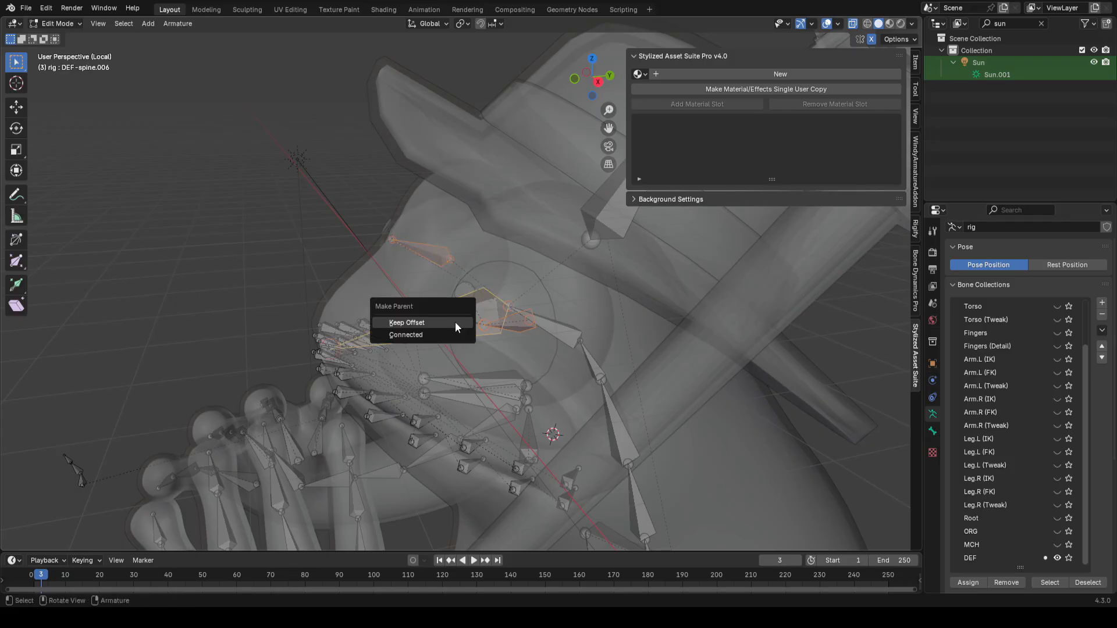
click(455, 323)
scroll(474, 319, down, 3)
key(Tab)
middle_drag(550, 328, 561, 315)
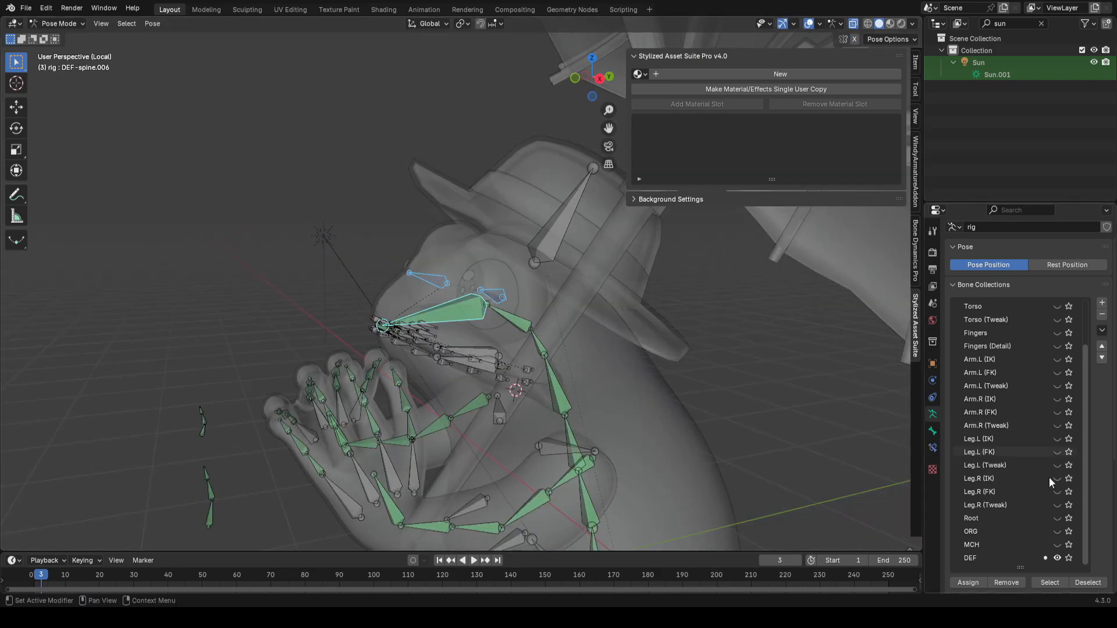
key(ctrl+s)
Step: Hide the DEF bone collection and unhide the Torso through Arm.R (Tweak) collections
click(1057, 558)
scroll(1056, 467, up, 3)
drag(1056, 334, 1057, 426)
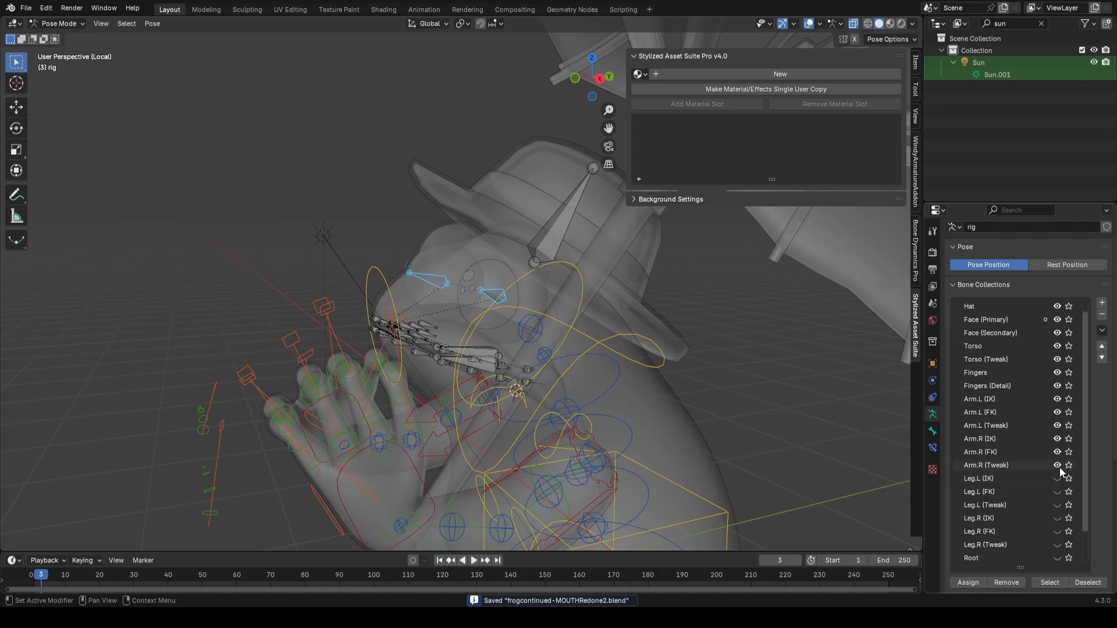
Step: Rotate the selected torso control to test the deformation
middle_drag(700, 365, 641, 365)
key(r)
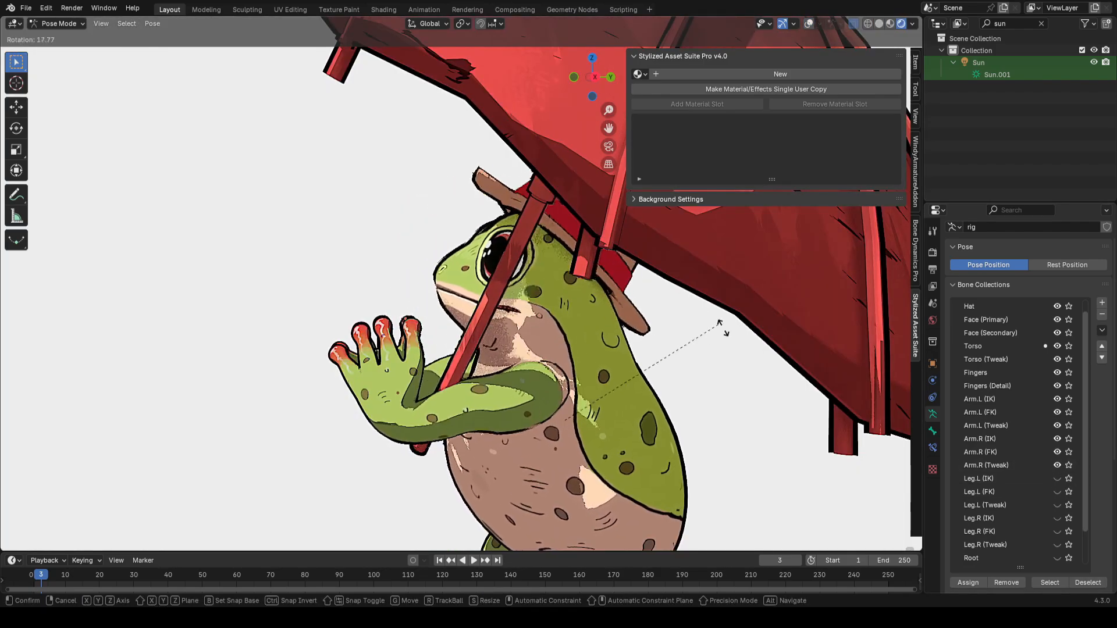